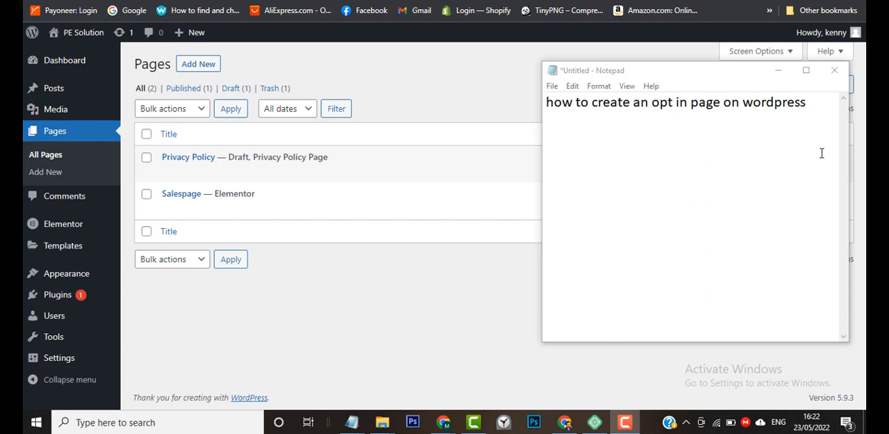
# Put the Notepad note away and add a new WordPress page titled "Squeeze".
pyautogui.click(779, 72)
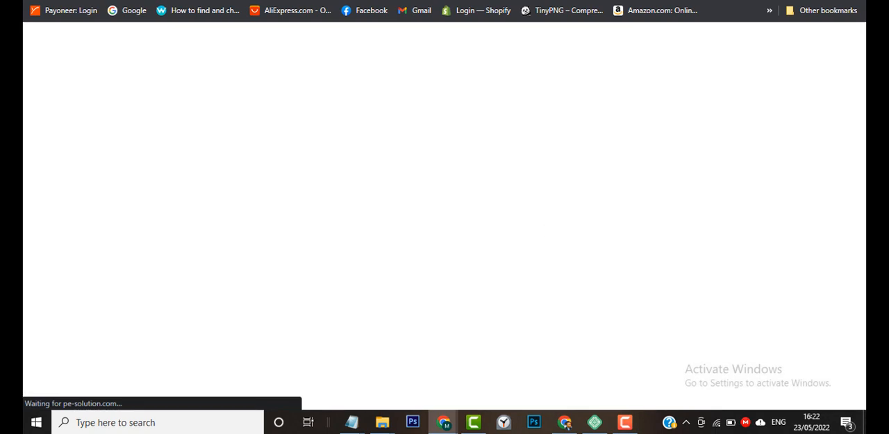
pyautogui.moveTo(629, 421)
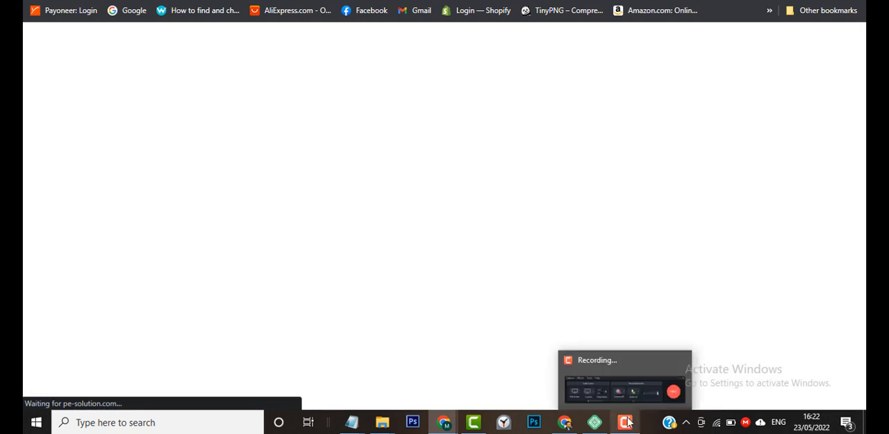
pyautogui.click(660, 393)
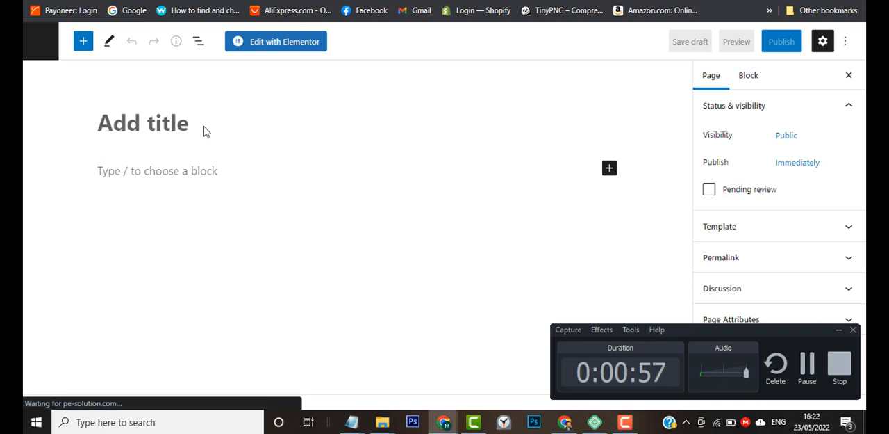
pyautogui.click(840, 331)
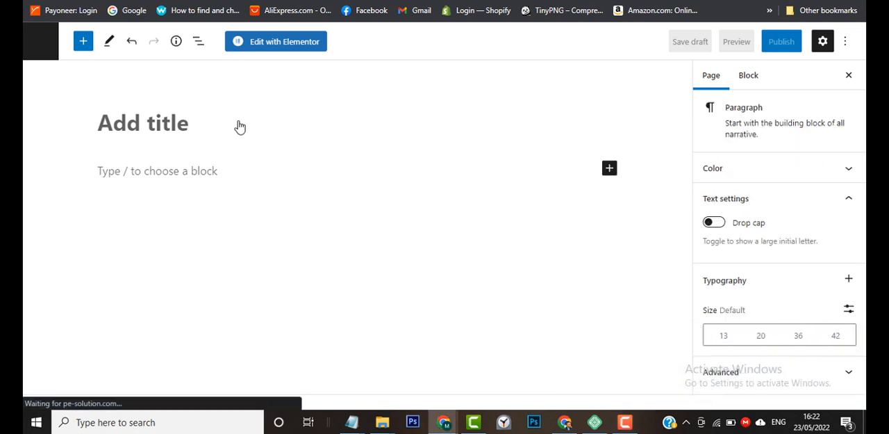
pyautogui.click(201, 116)
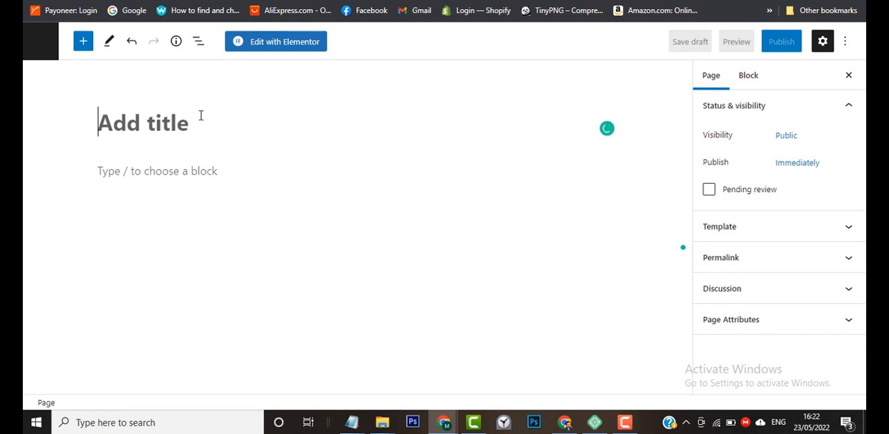
pyautogui.write('Squ')
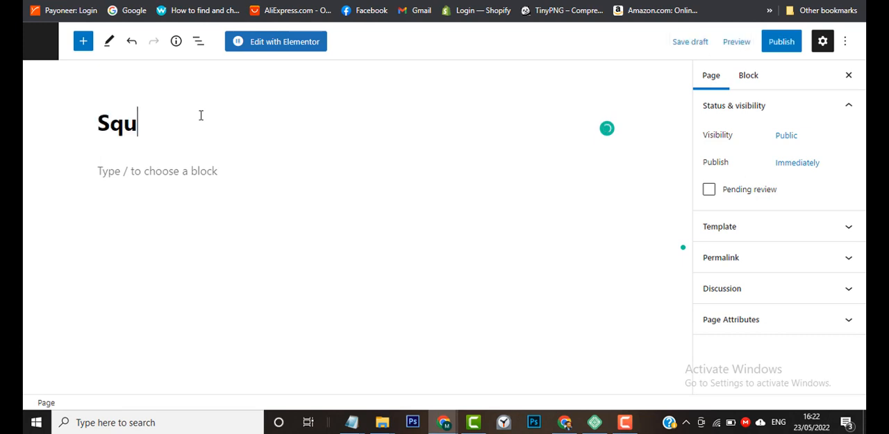
pyautogui.write('eeze')
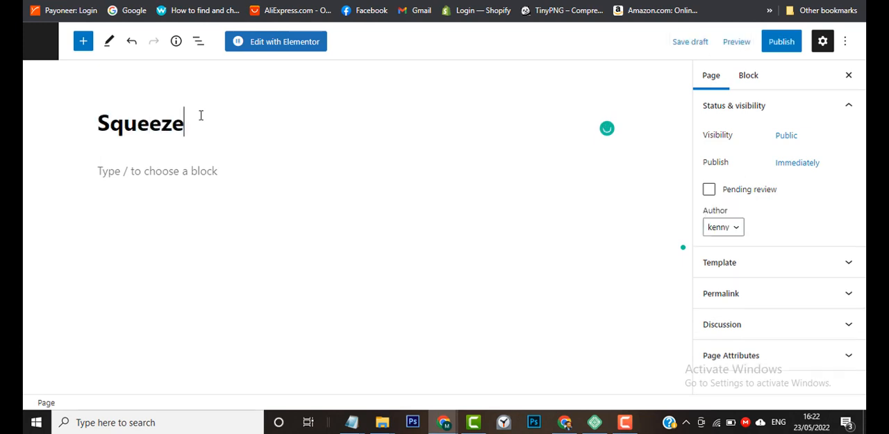
# Publish the Squeeze page and open it for editing with Elementor.
pyautogui.click(785, 48)
pyautogui.click(746, 41)
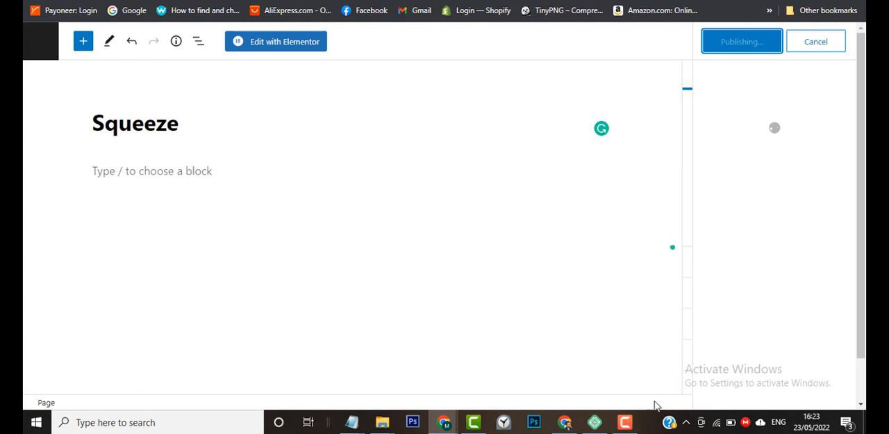
pyautogui.click(633, 423)
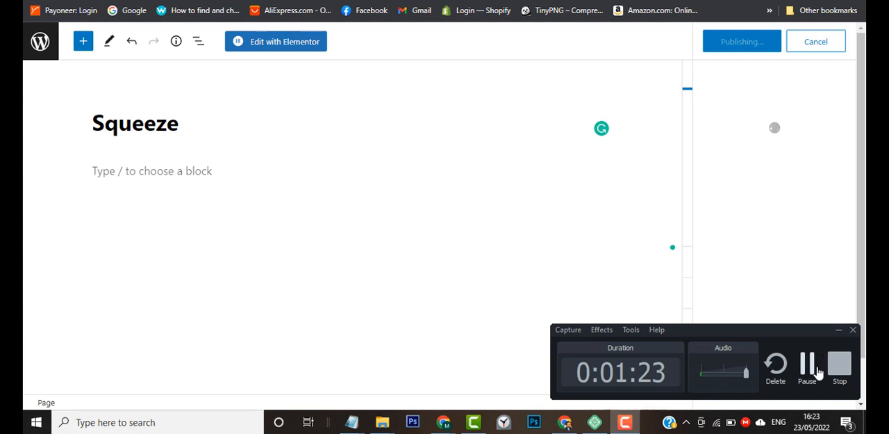
pyautogui.click(810, 365)
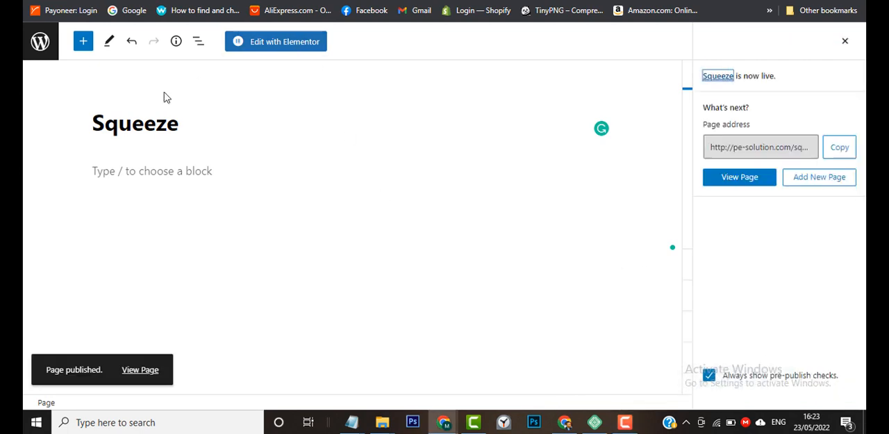
pyautogui.click(281, 49)
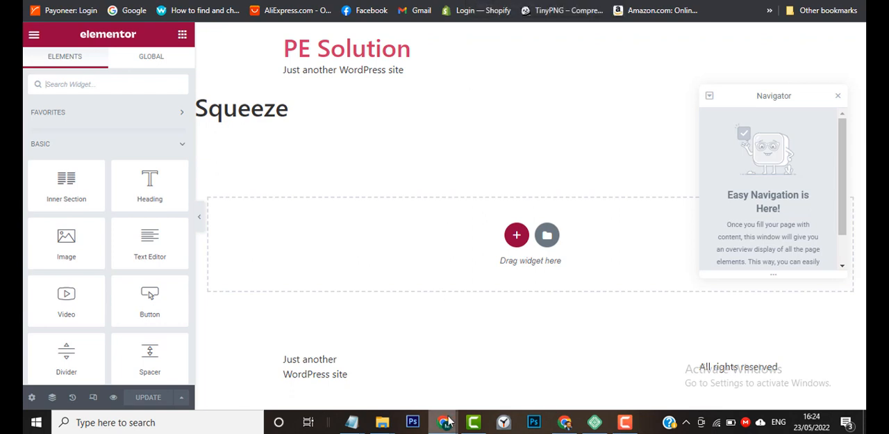
# Switch to the other Chrome window and examine Dribbble's "optin page" web designs for inspiration.
pyautogui.moveTo(448, 421)
pyautogui.click(412, 383)
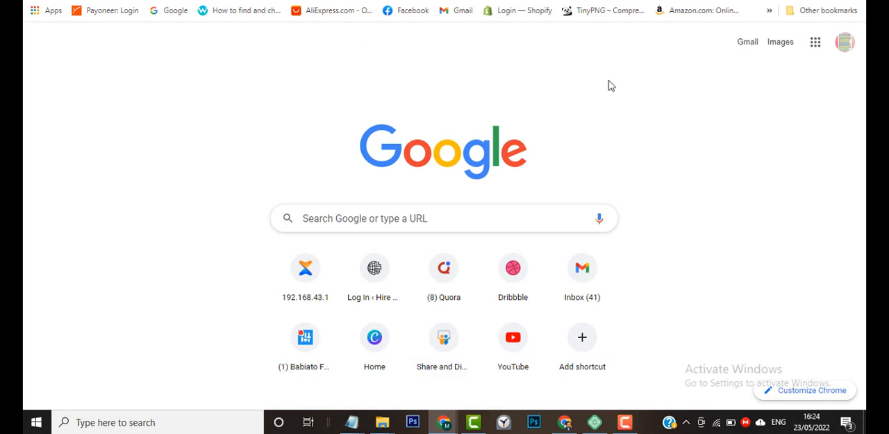
pyautogui.click(705, 1)
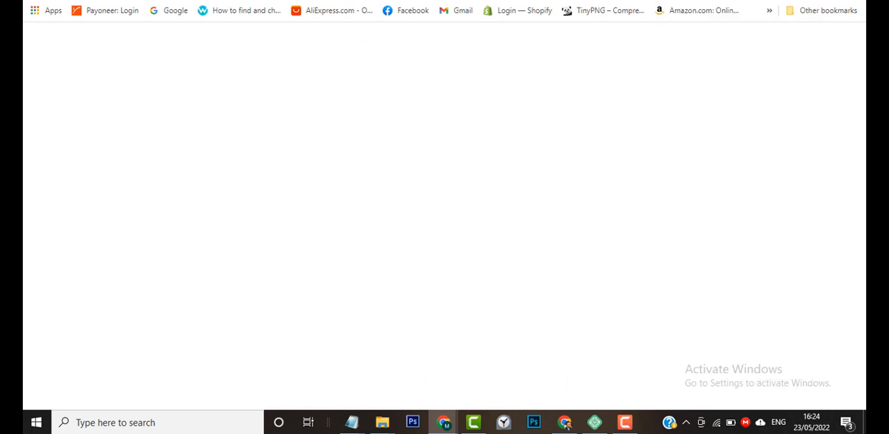
pyautogui.click(688, 1)
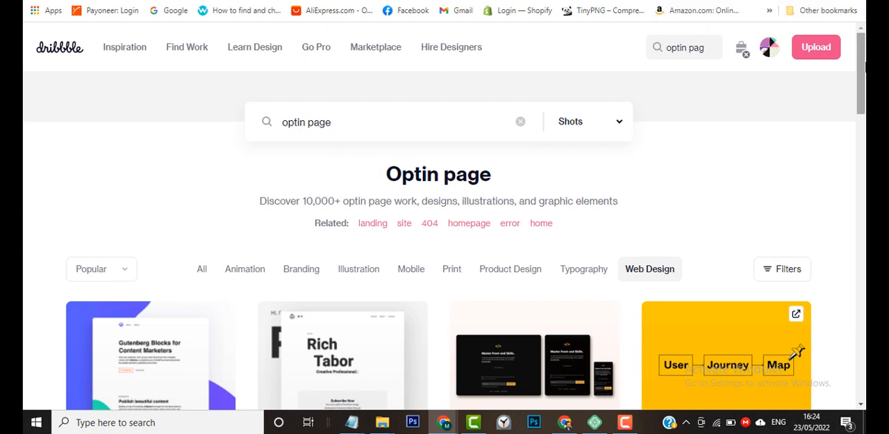
pyautogui.moveTo(865, 66)
pyautogui.mouseDown()
pyautogui.moveTo(865, 299)
pyautogui.moveTo(865, 64)
pyautogui.mouseUp()
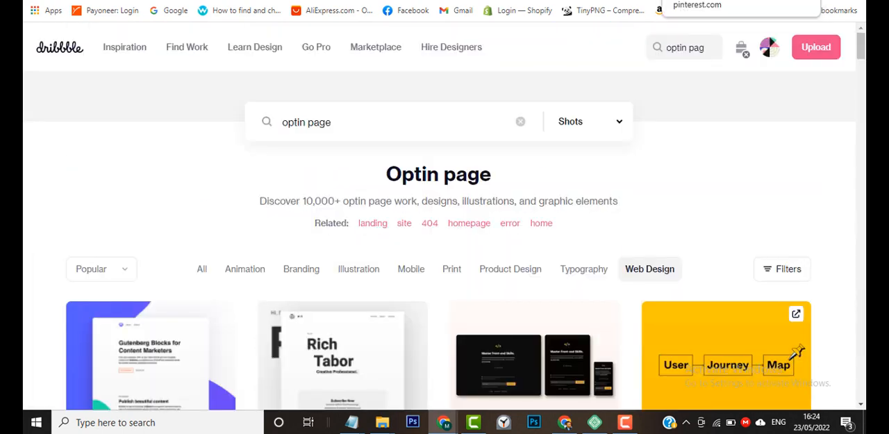
# Browse the "squeeze design inspiration" pins on Pinterest, and return to the Elementor editor.
pyautogui.click(701, 0)
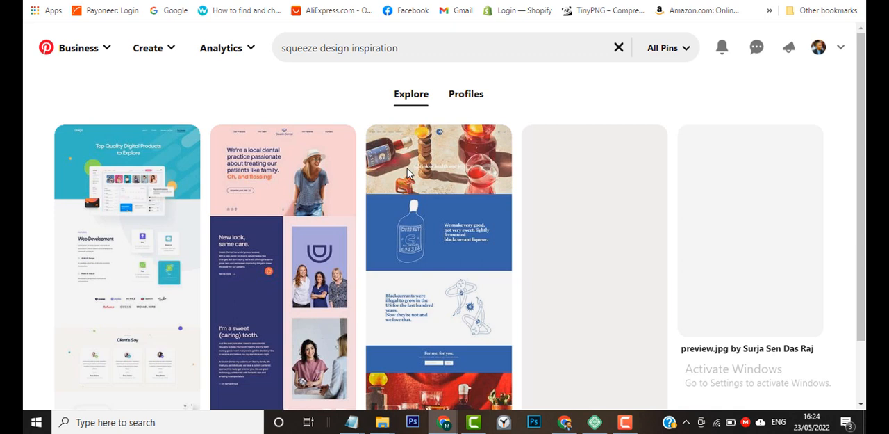
pyautogui.scroll(-1, 459, 264)
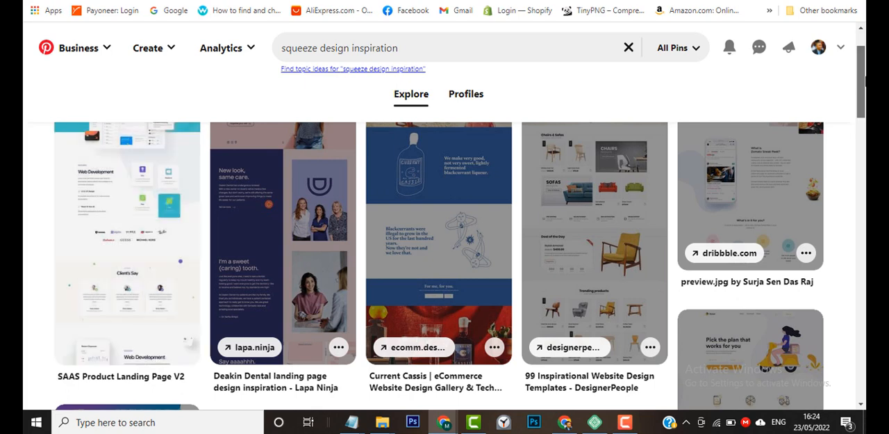
pyautogui.moveTo(862, 82); pyautogui.dragTo(862, 235)
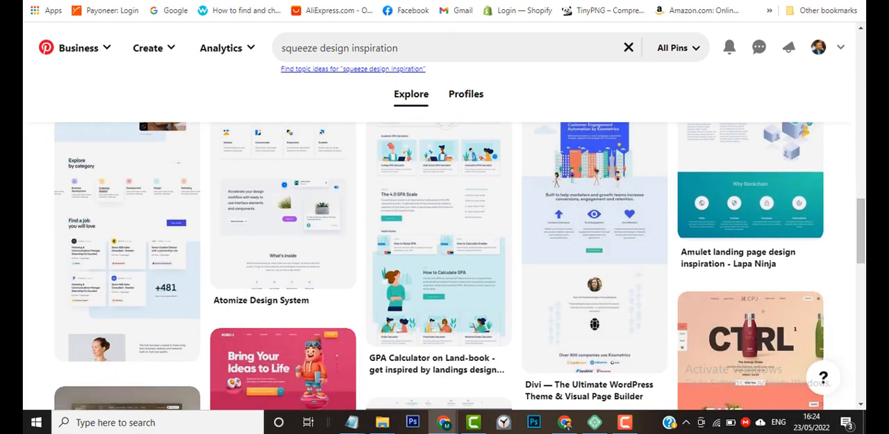
pyautogui.hotkey('alt', 'Tab')
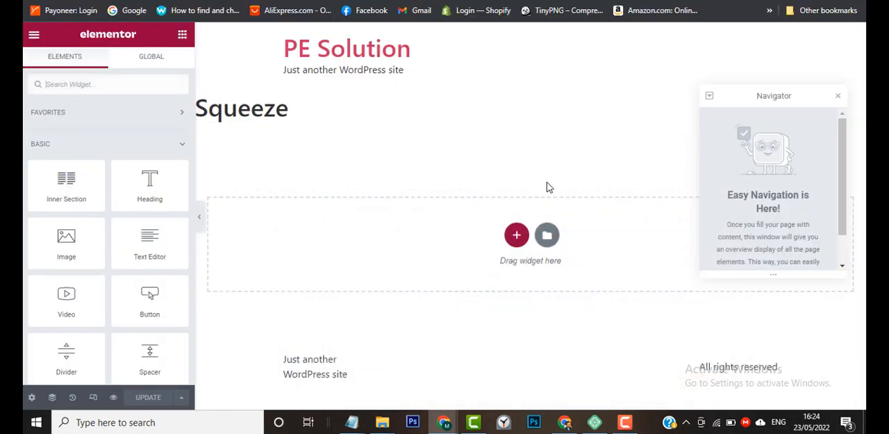
# Close the Navigator, hide the page title and set the page layout to Elementor Canvas.
pyautogui.click(839, 98)
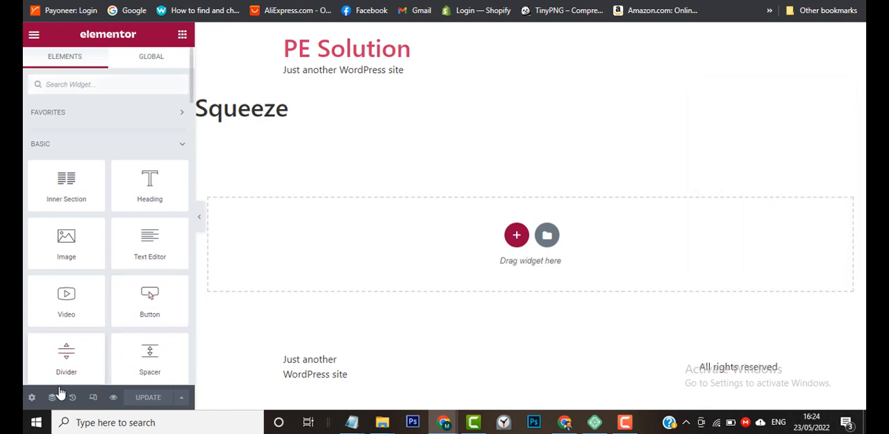
pyautogui.click(33, 397)
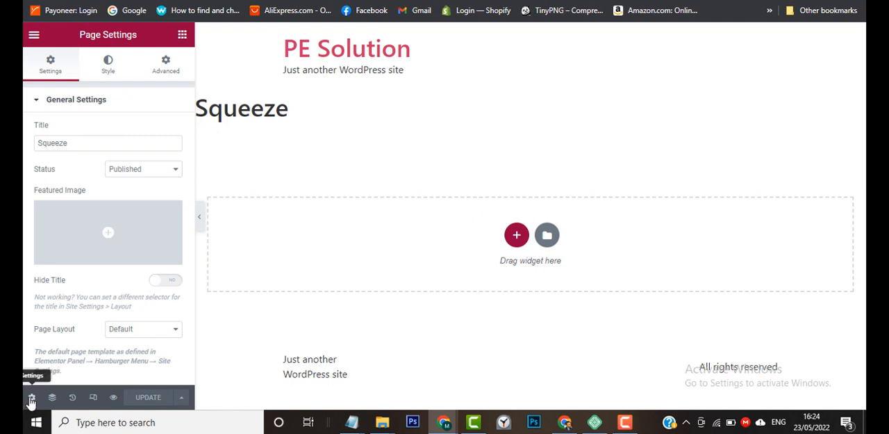
pyautogui.click(172, 282)
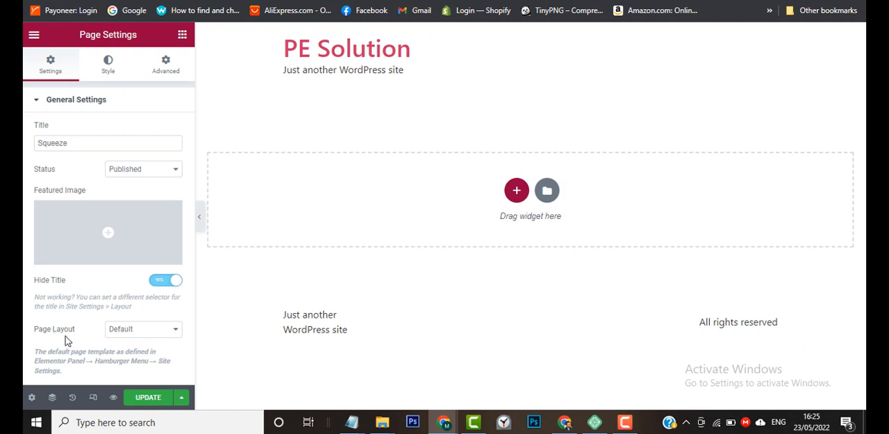
pyautogui.click(145, 336)
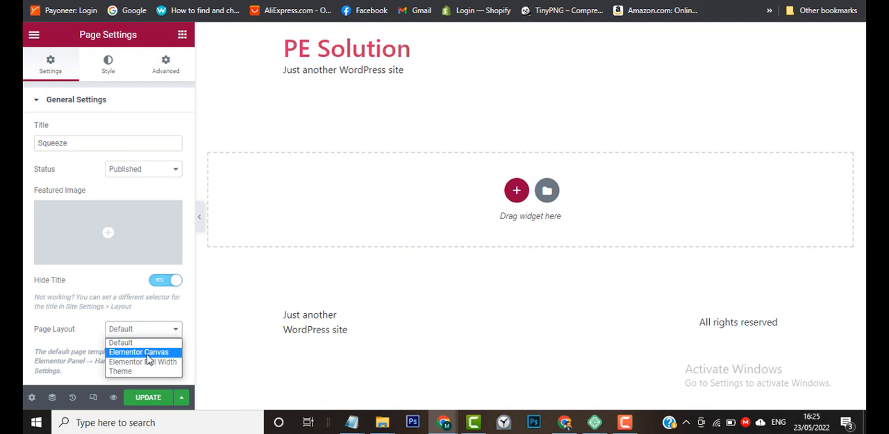
pyautogui.click(143, 352)
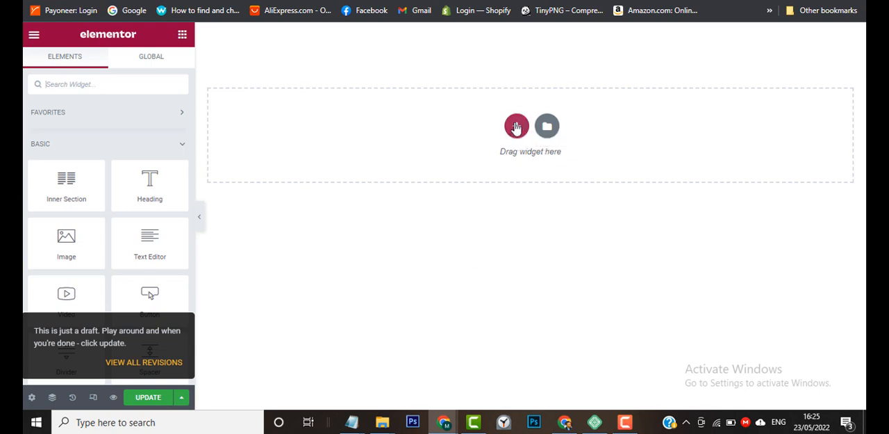
# Add a single-column section with a boxed content width of 1440 and its height set to Min Height.
pyautogui.click(516, 126)
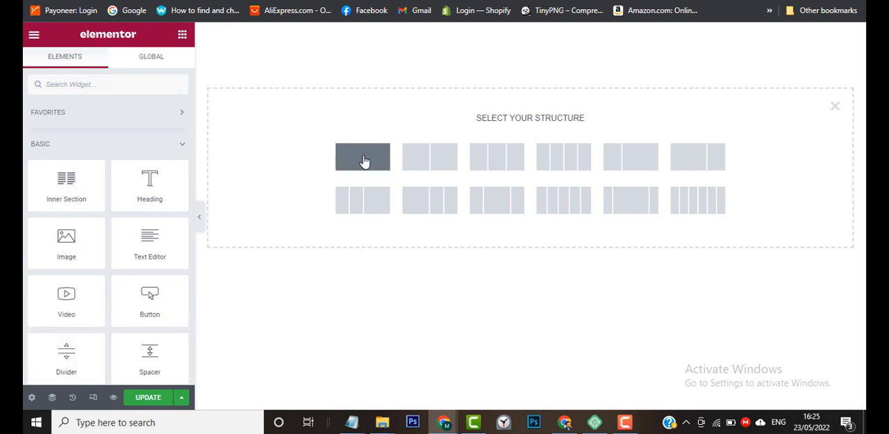
pyautogui.click(363, 160)
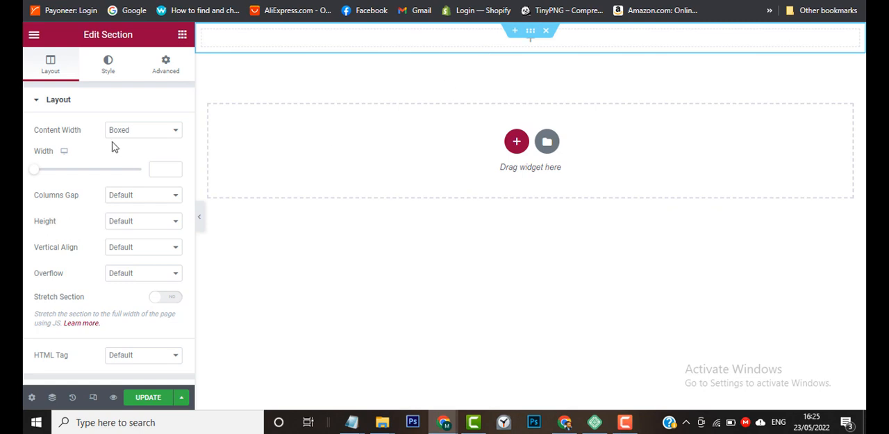
pyautogui.click(156, 168)
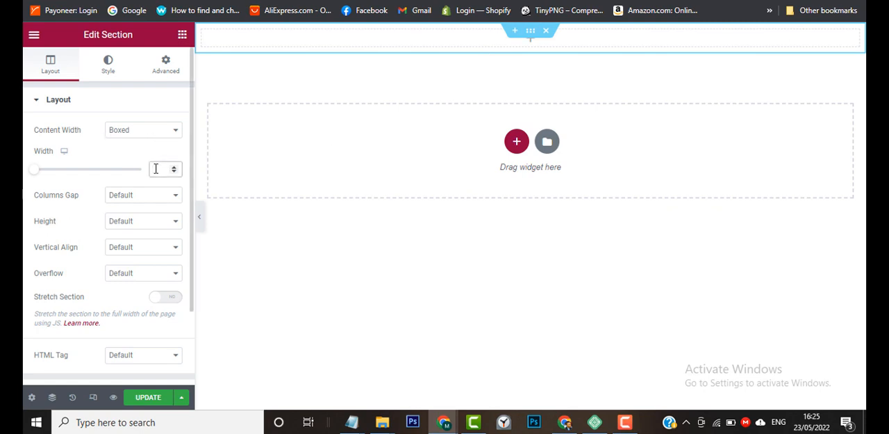
pyautogui.write('1440')
pyautogui.click(155, 224)
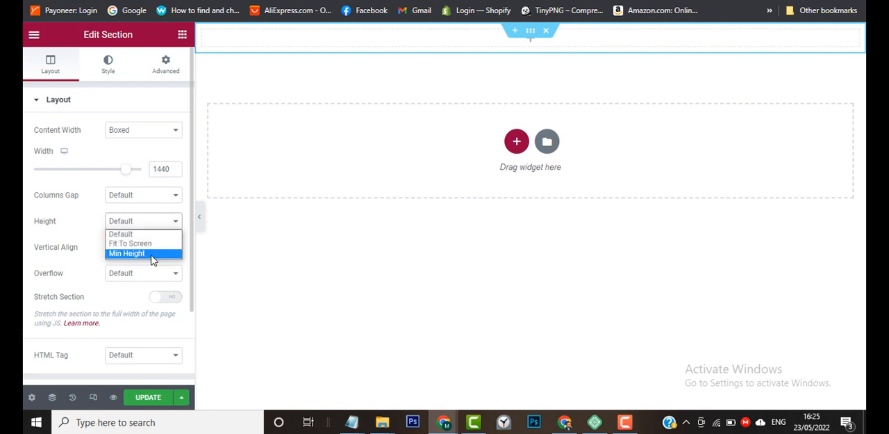
pyautogui.click(153, 253)
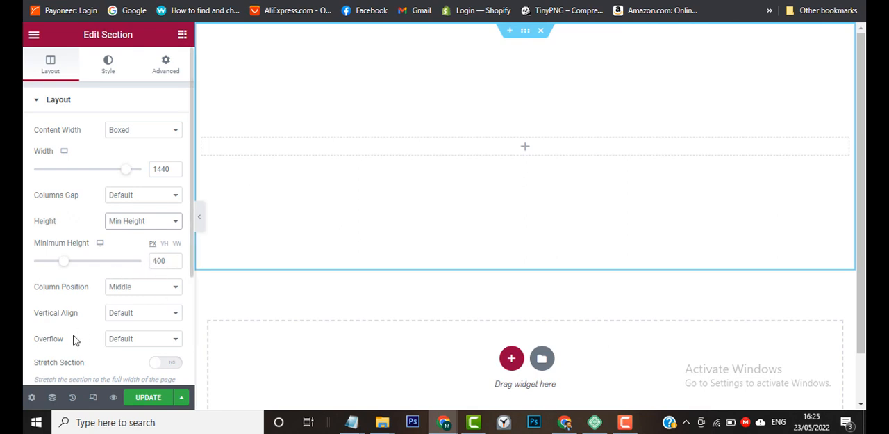
pyautogui.scroll(-1, 75, 339)
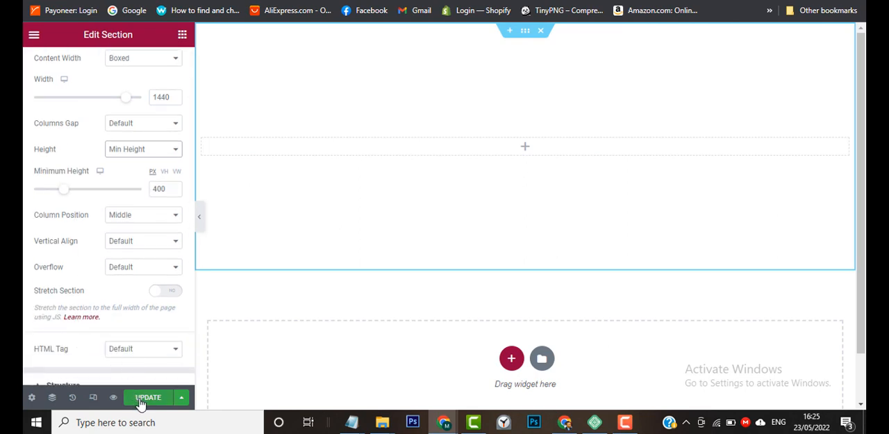
# Save the page as a draft.
pyautogui.click(181, 397)
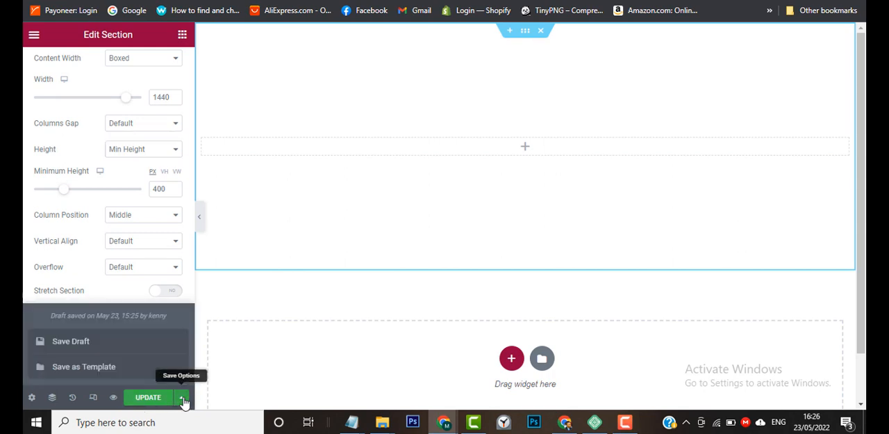
pyautogui.click(170, 343)
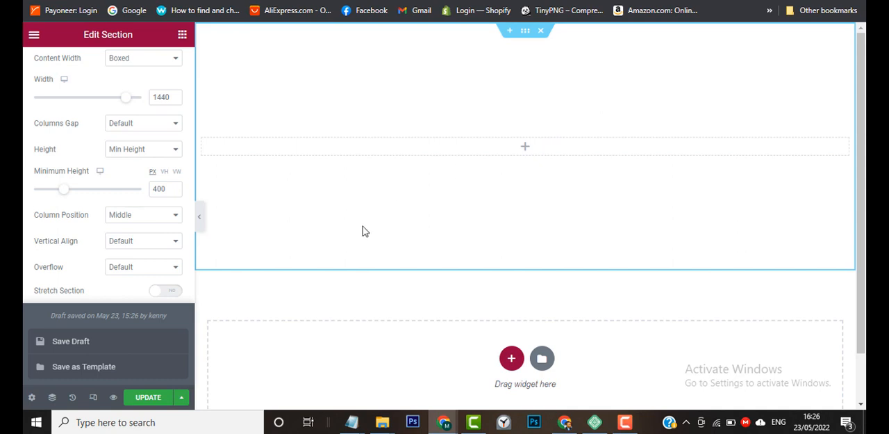
pyautogui.click(182, 398)
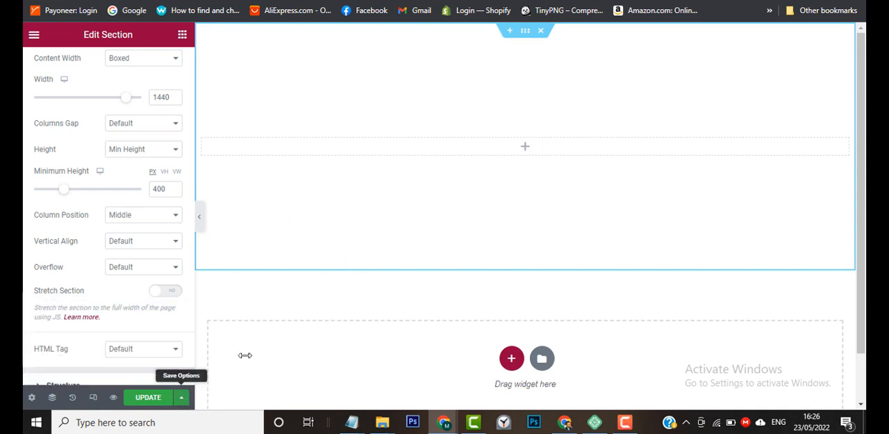
# Switch to the other Chrome profile's window, examine the sample squeeze page's headline, bullet list and opt-in form, and return to the Elementor editor.
pyautogui.moveTo(445, 422)
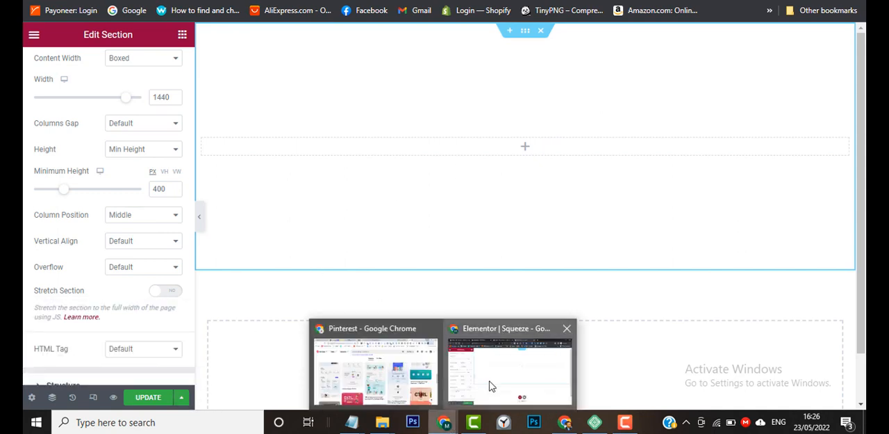
pyautogui.click(564, 422)
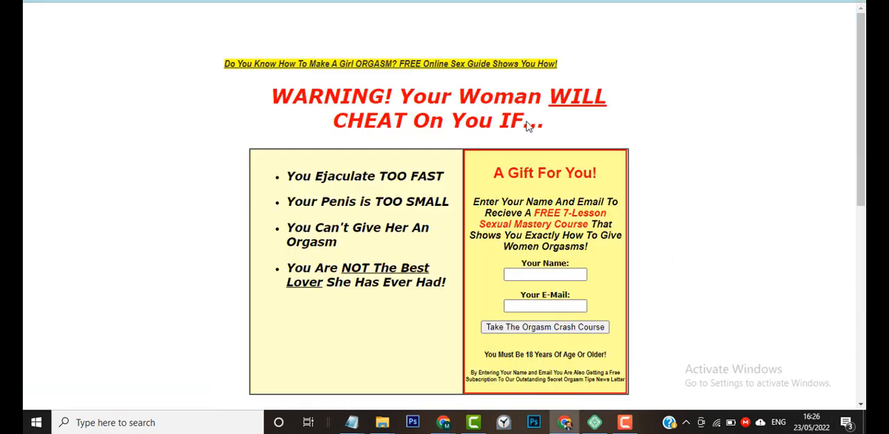
pyautogui.moveTo(862, 85)
pyautogui.mouseDown()
pyautogui.moveTo(862, 269)
pyautogui.moveTo(865, 71)
pyautogui.mouseUp()
pyautogui.click(793, 0)
pyautogui.click(629, 423)
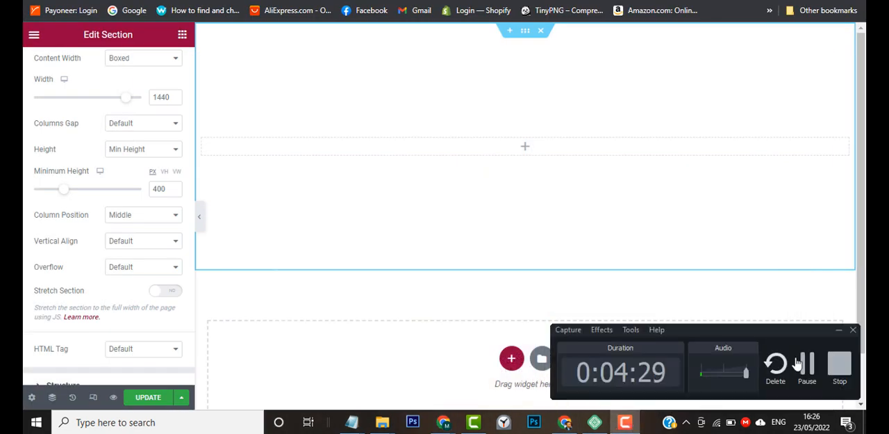
# Switch to the other Chrome window, check the layout of the sample squeeze page and go back to the Elementor editor.
pyautogui.click(806, 364)
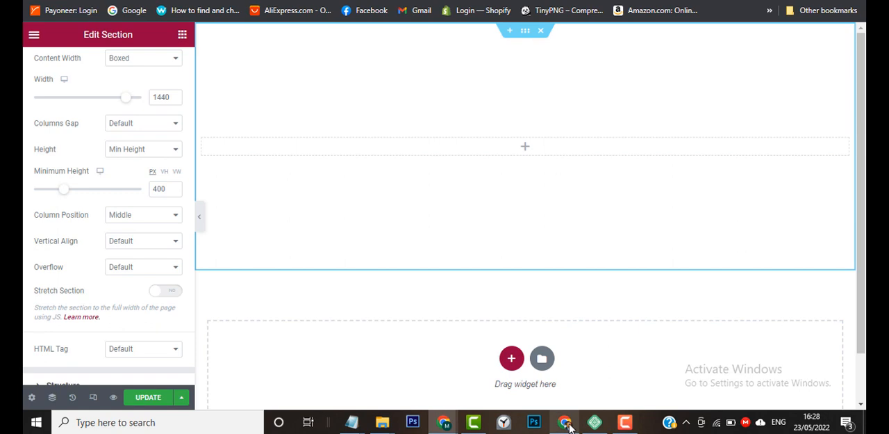
pyautogui.moveTo(570, 426)
pyautogui.click(571, 388)
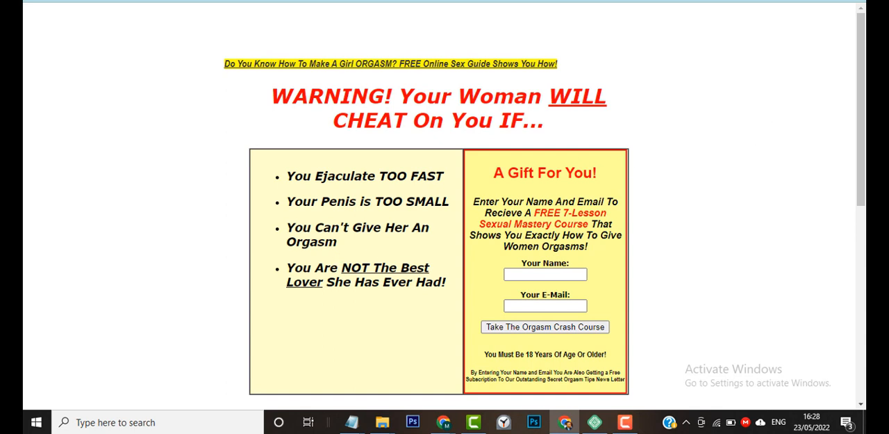
pyautogui.click(567, 424)
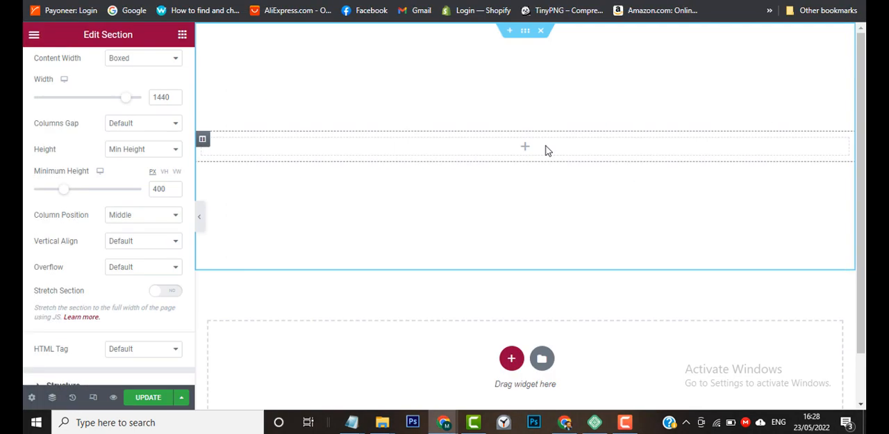
# Add an inner section with a boxed content width of 1200 to the empty column and delete its second column.
pyautogui.click(182, 36)
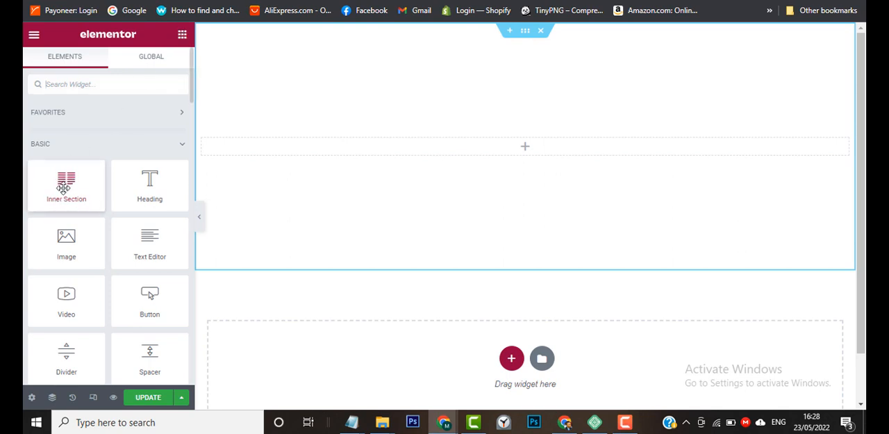
pyautogui.moveTo(63, 187); pyautogui.dragTo(532, 142)
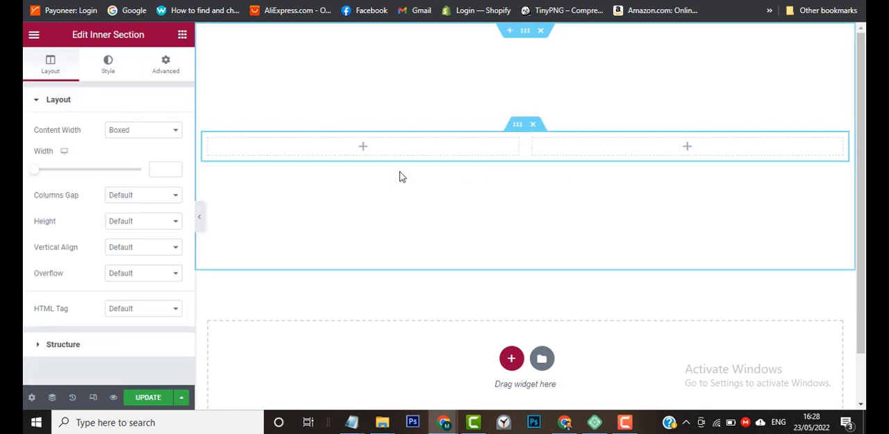
pyautogui.click(156, 169)
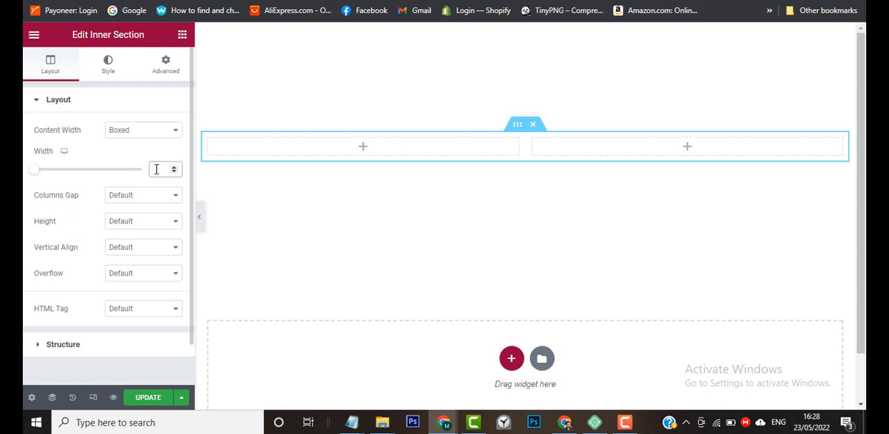
pyautogui.write('1200')
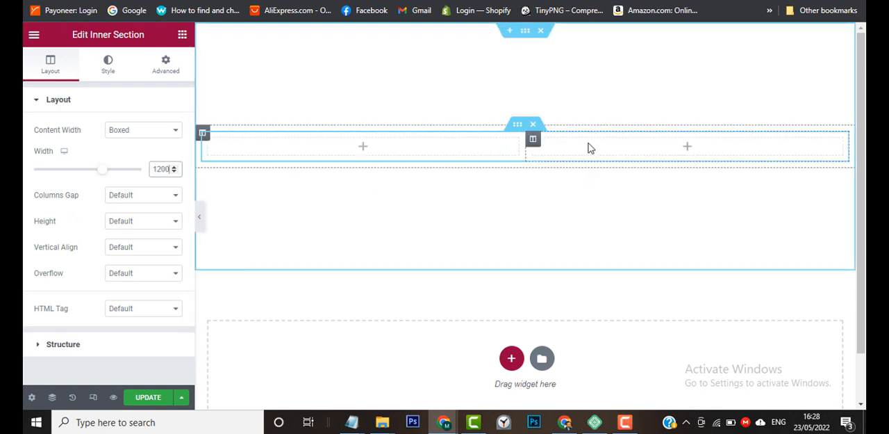
pyautogui.rightClick(536, 145)
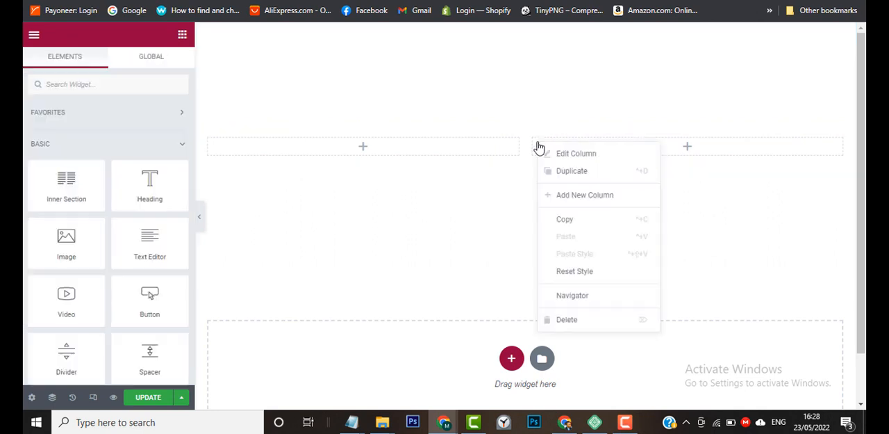
pyautogui.click(577, 319)
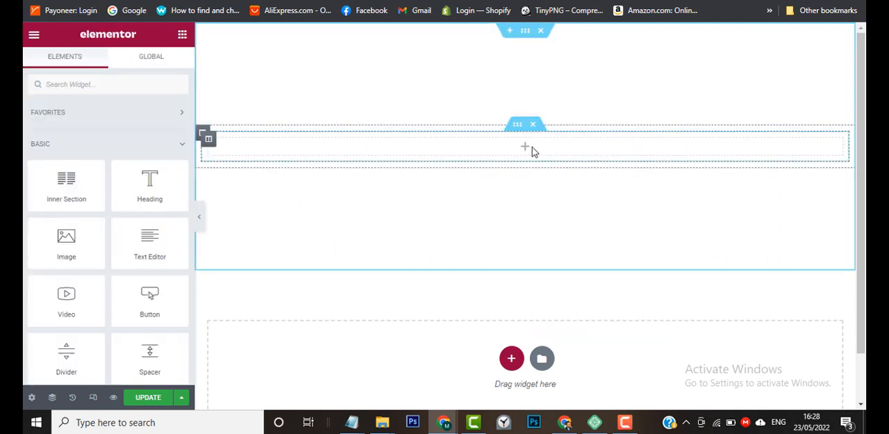
# Check the headline of the sample page in the other Chrome window and add a Heading widget to the inner section's column.
pyautogui.moveTo(565, 421)
pyautogui.moveTo(560, 385)
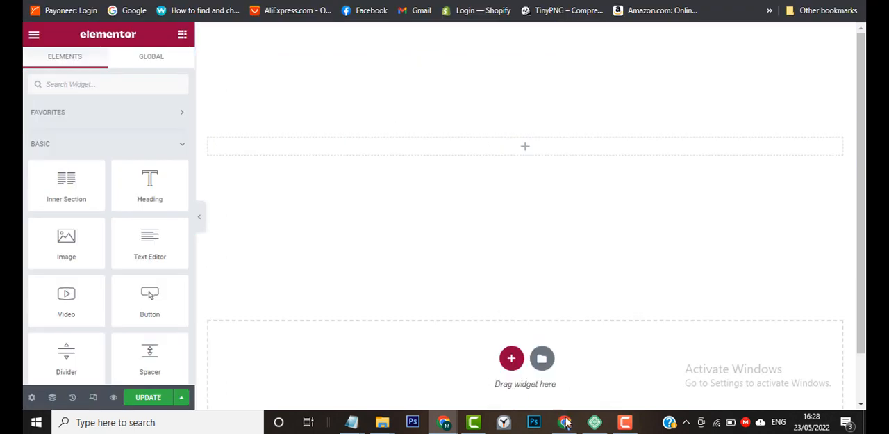
pyautogui.moveTo(570, 370)
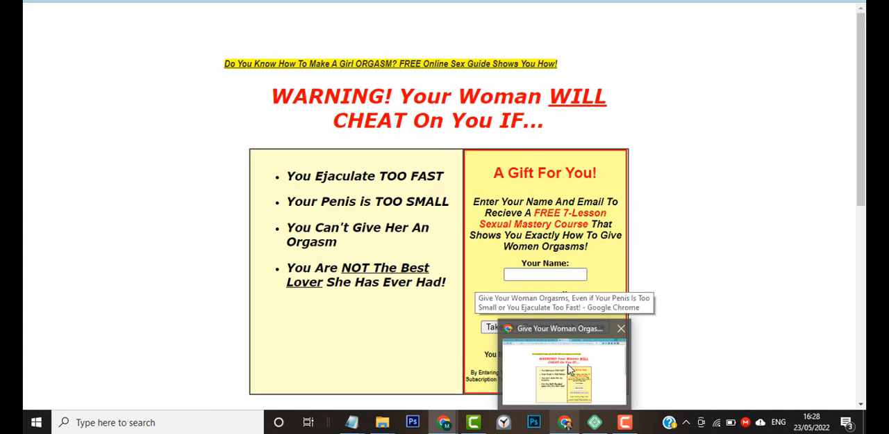
pyautogui.click(569, 370)
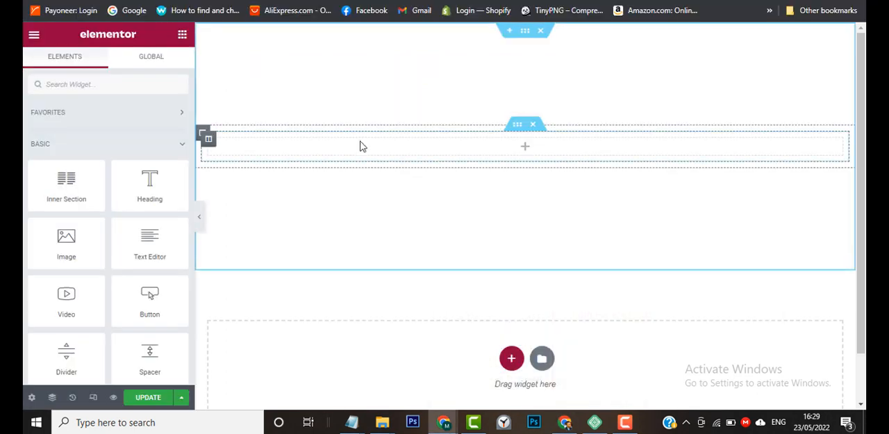
pyautogui.moveTo(140, 189); pyautogui.dragTo(519, 140)
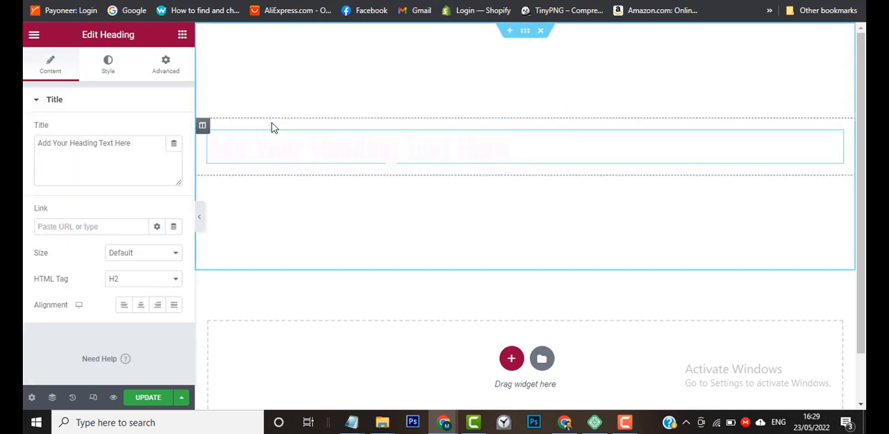
# Replace the heading's title with the first line of the Notepad sales copy, starting "Do You Know How To Prevent".
pyautogui.moveTo(355, 424)
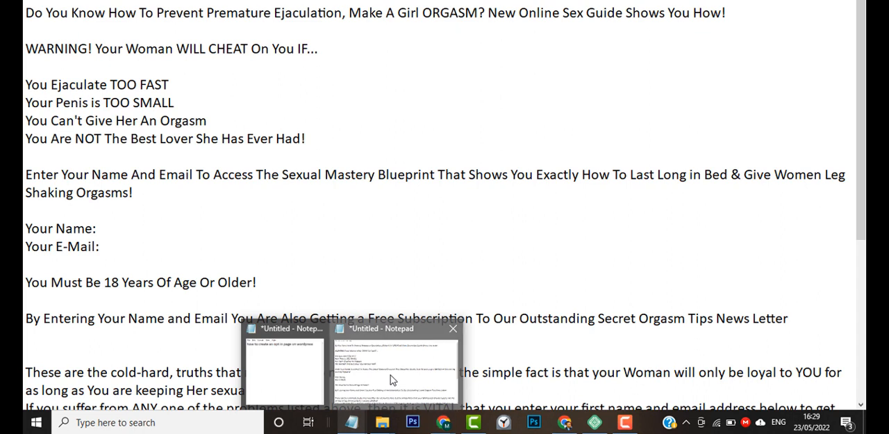
pyautogui.click(393, 380)
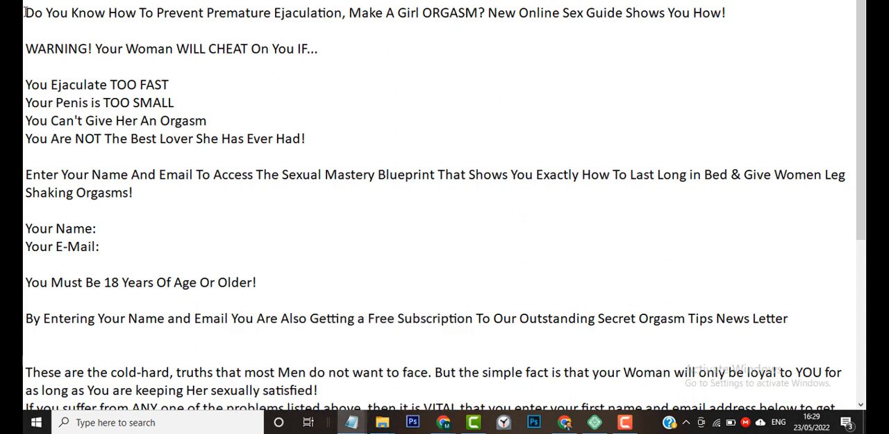
pyautogui.moveTo(25, 13); pyautogui.dragTo(751, 10)
pyautogui.hotkey('ctrl', 'c')
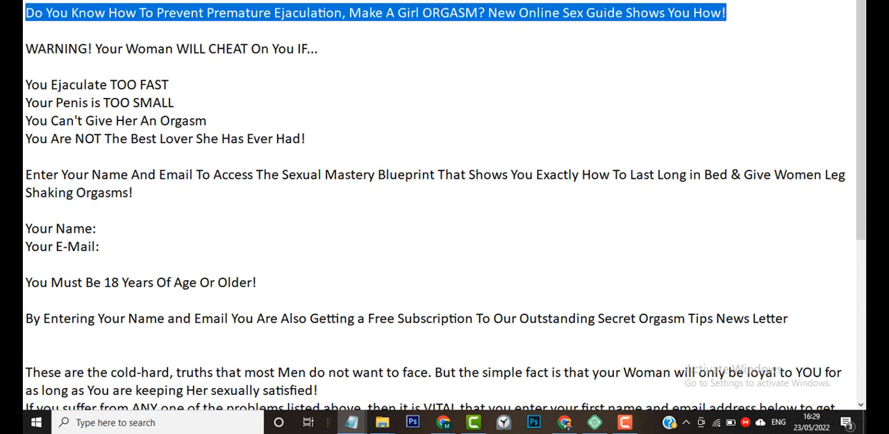
pyautogui.hotkey('alt', 'Tab')
pyautogui.doubleClick(74, 147)
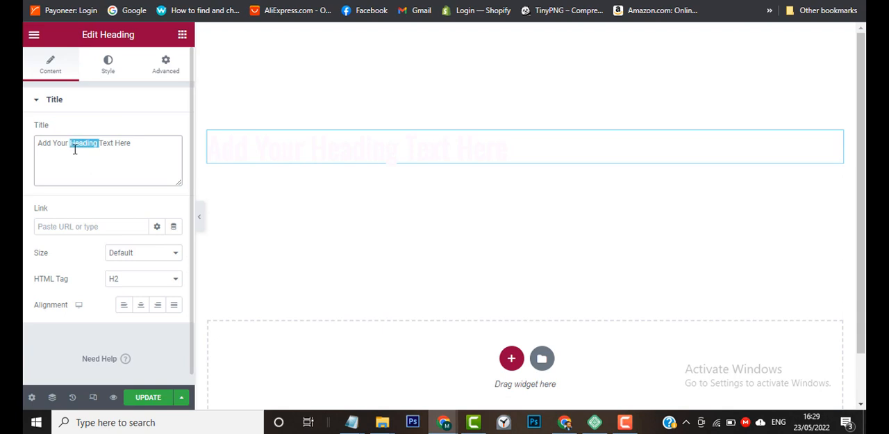
pyautogui.hotkey('ctrl', 'a')
pyautogui.hotkey('ctrl', 'v')
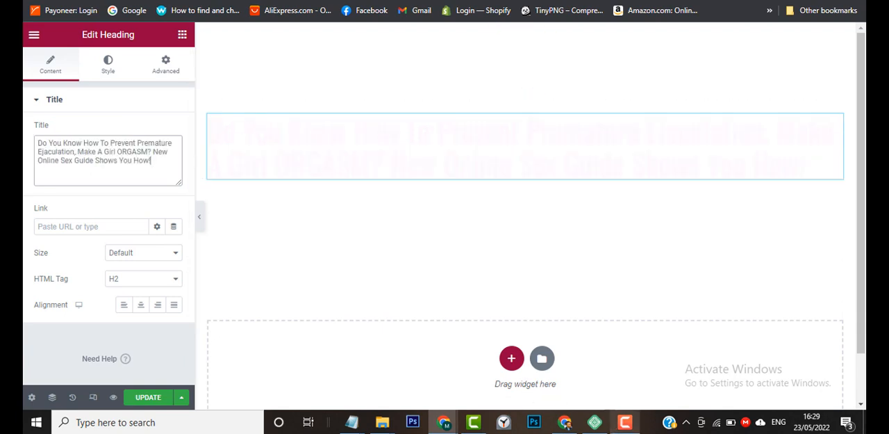
pyautogui.click(625, 422)
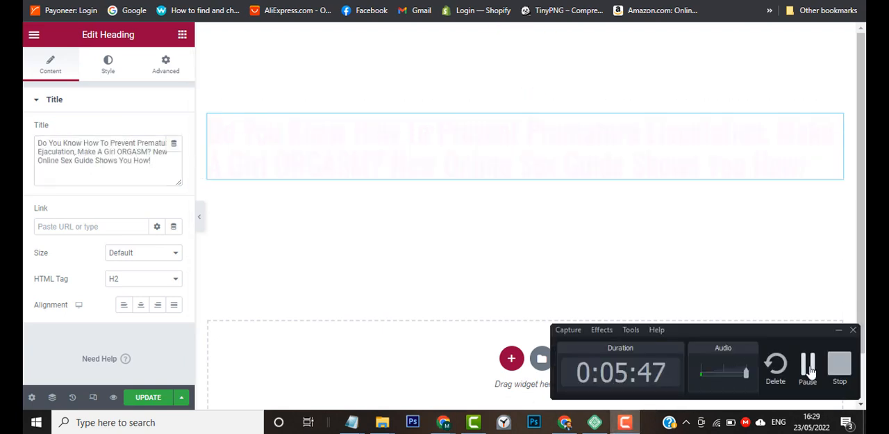
pyautogui.click(809, 372)
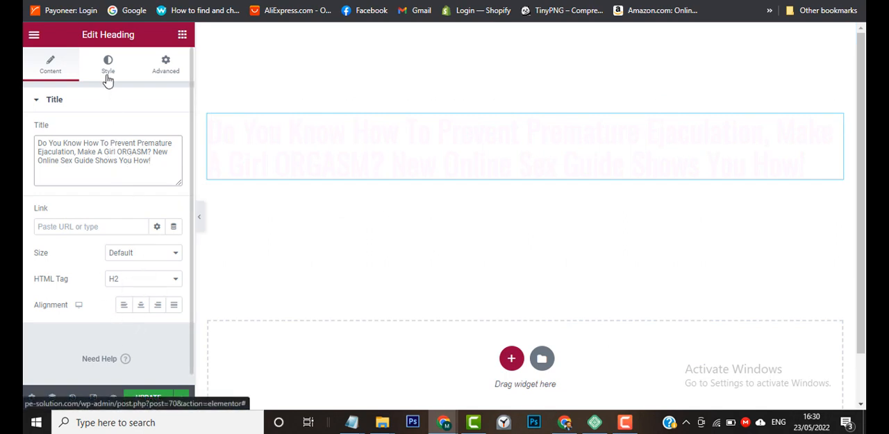
pyautogui.click(625, 421)
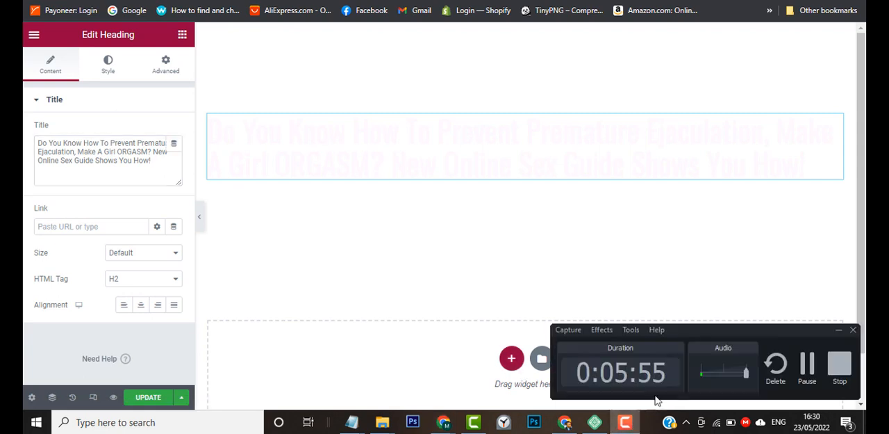
pyautogui.click(667, 271)
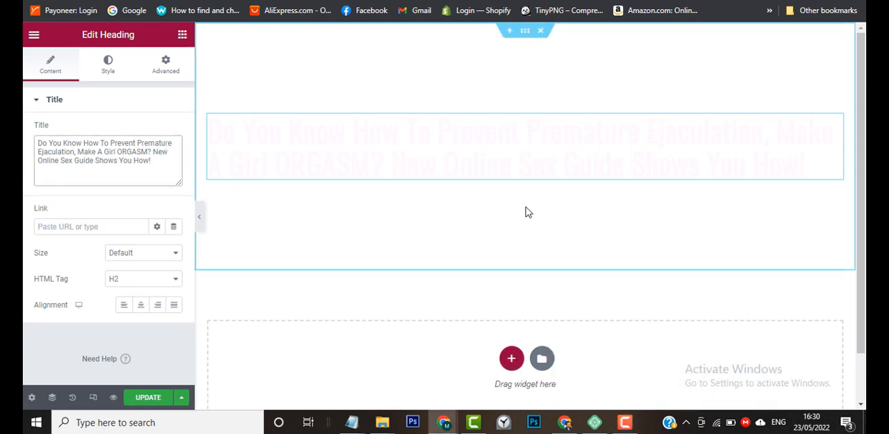
# Set the heading's text color to the global Text Color #181818.
pyautogui.click(108, 72)
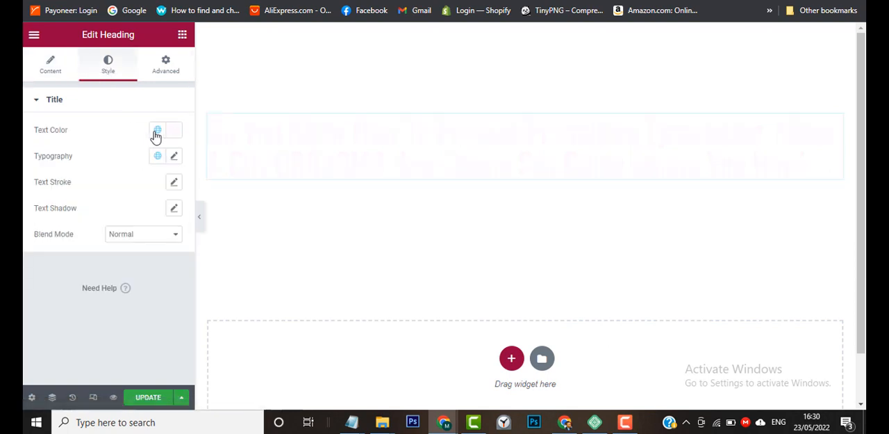
pyautogui.click(157, 133)
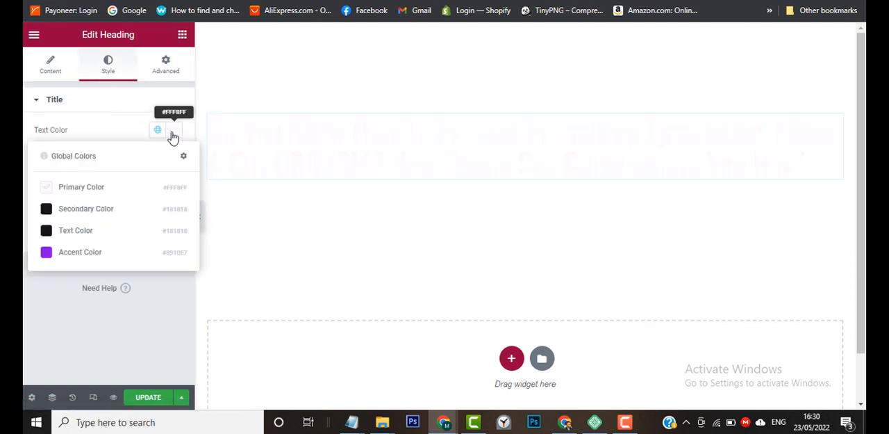
pyautogui.click(102, 192)
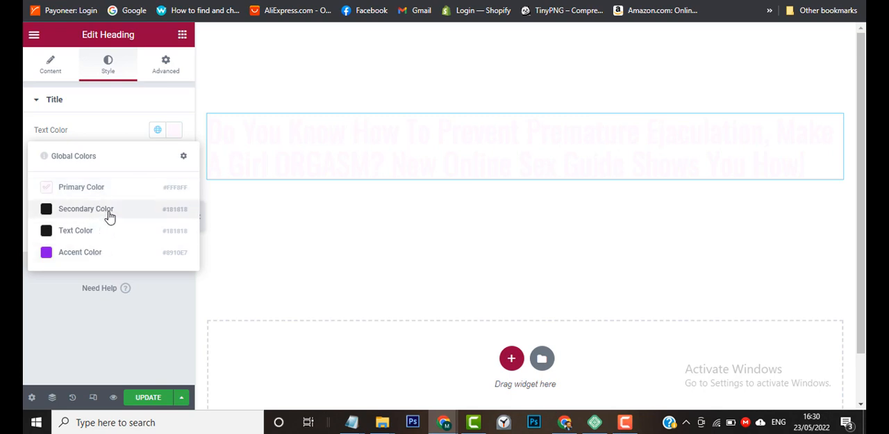
pyautogui.click(109, 212)
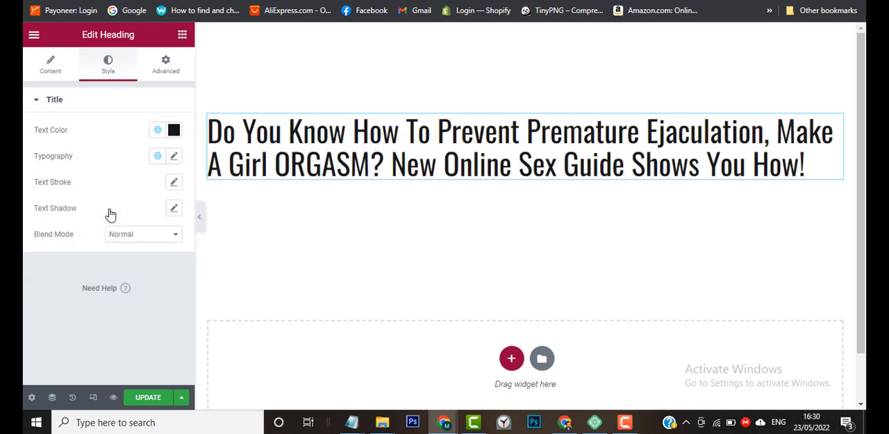
pyautogui.click(159, 135)
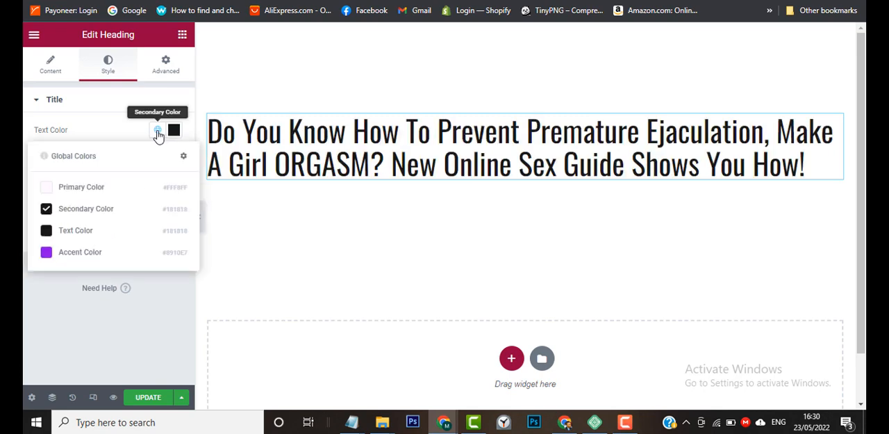
pyautogui.click(94, 236)
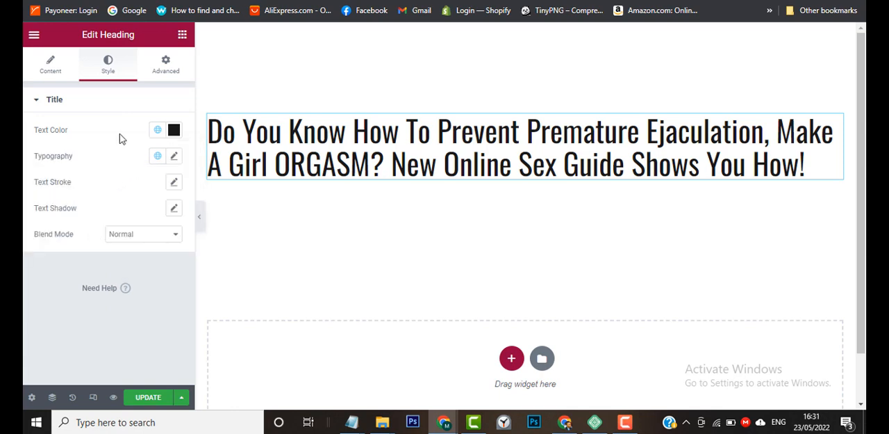
# Apply the global H2 font to the heading and align its text to the center.
pyautogui.click(158, 157)
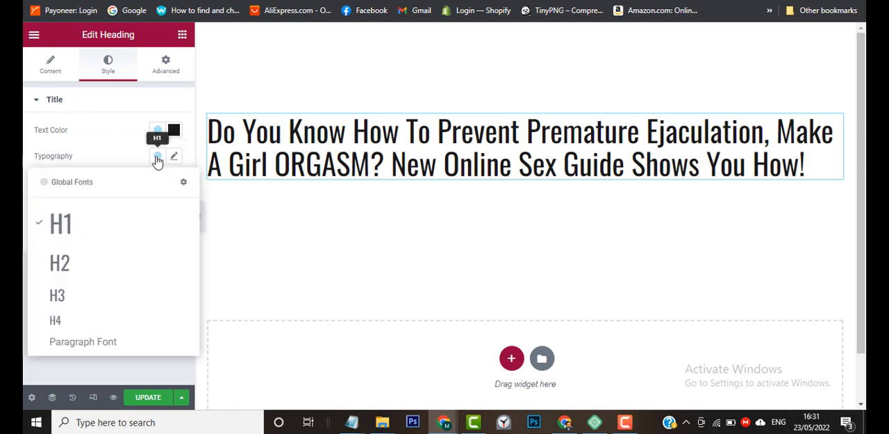
pyautogui.click(119, 264)
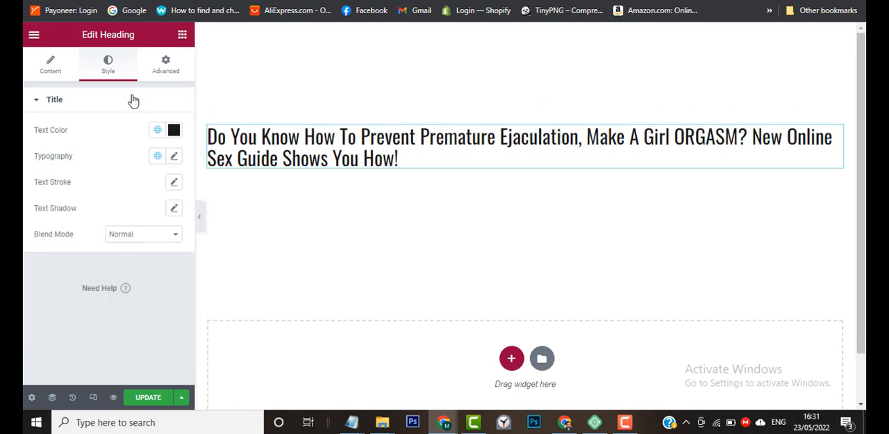
pyautogui.click(46, 72)
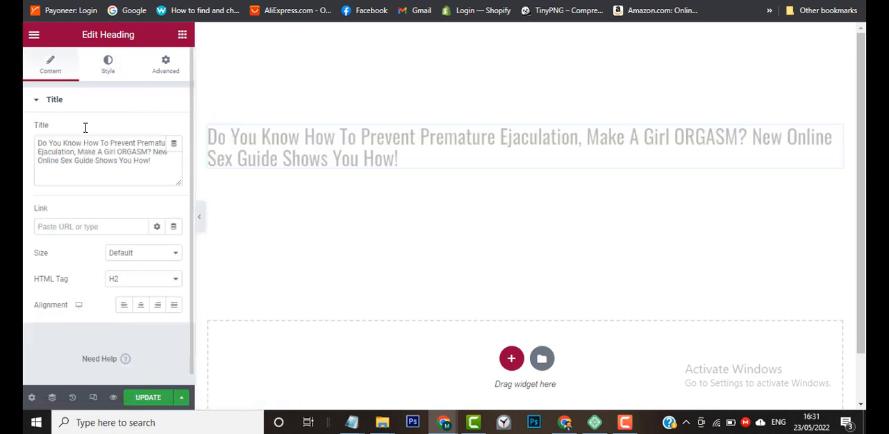
pyautogui.click(140, 306)
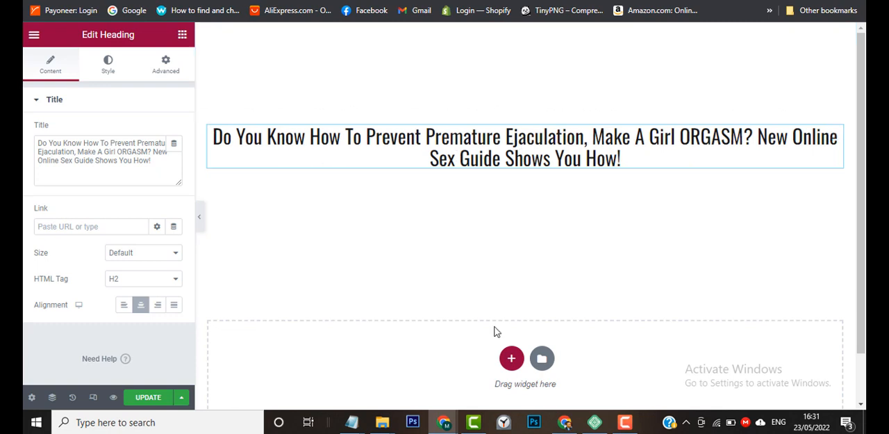
# Compare the heading with the top line of the sample page in the other Chrome window and return to the Elementor editor.
pyautogui.moveTo(448, 422)
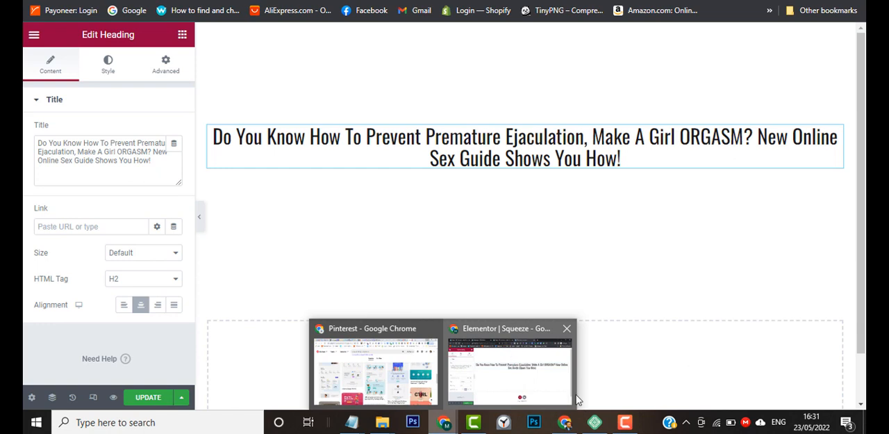
pyautogui.moveTo(565, 421)
pyautogui.click(580, 358)
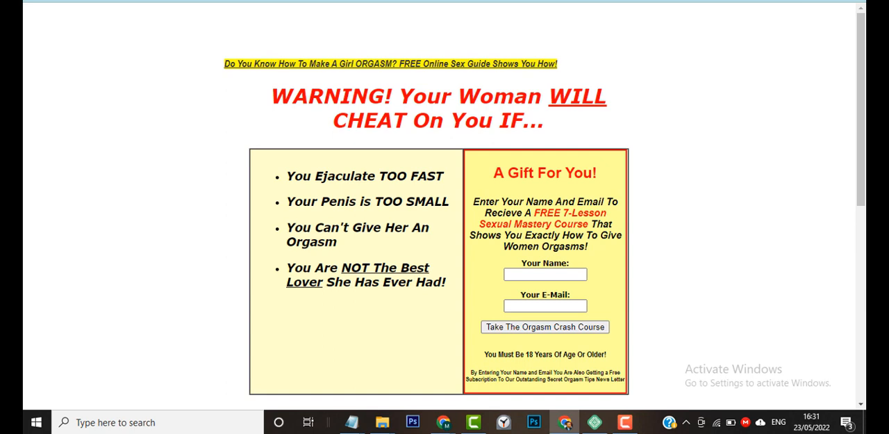
pyautogui.hotkey('alt', 'Tab')
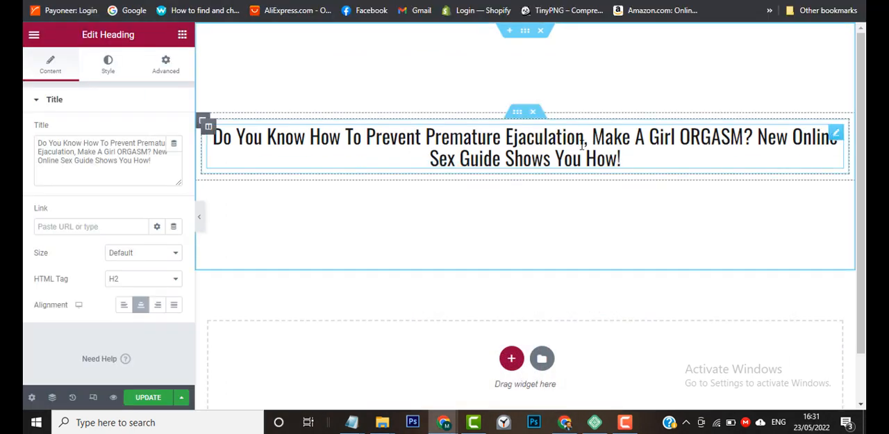
# Set the boxed content width of the inner section around the heading to 1000.
pyautogui.click(518, 114)
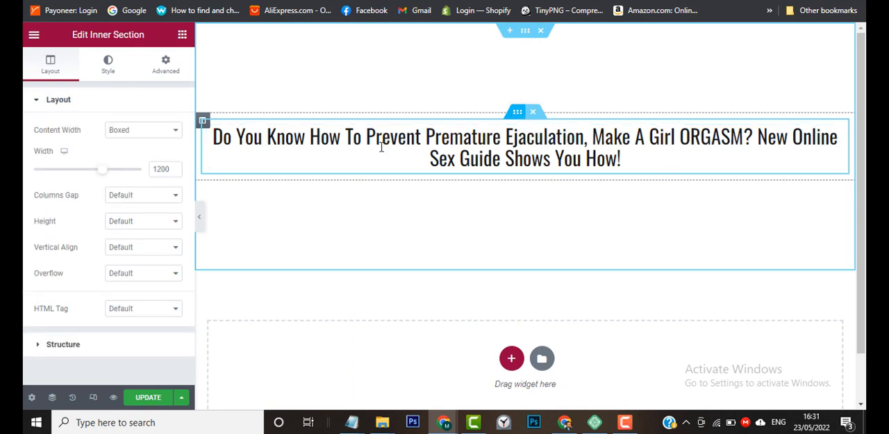
pyautogui.click(162, 170)
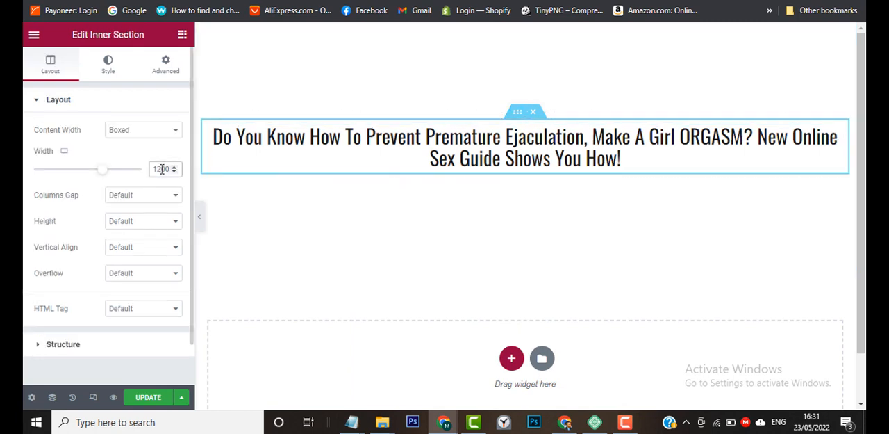
pyautogui.press('BackSpace')
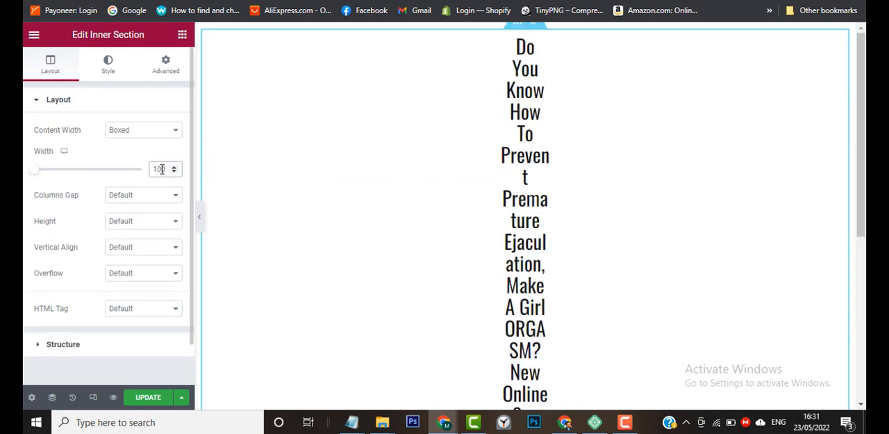
pyautogui.write('0')
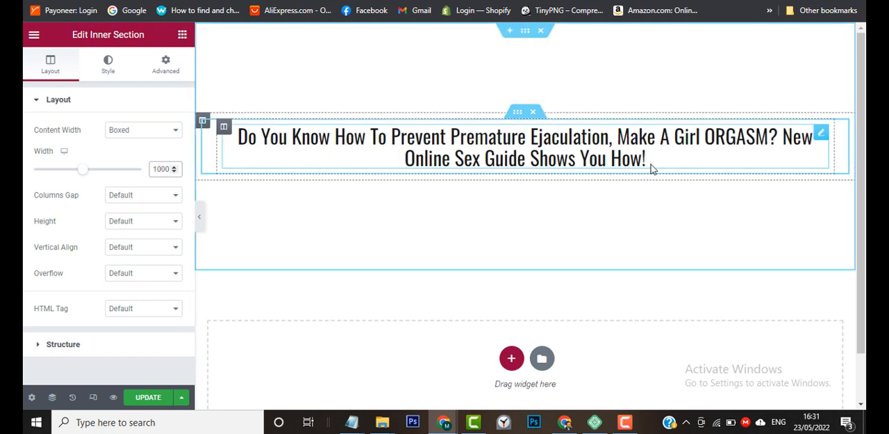
# Duplicate the centered heading inside the inner section.
pyautogui.click(822, 138)
pyautogui.rightClick(822, 138)
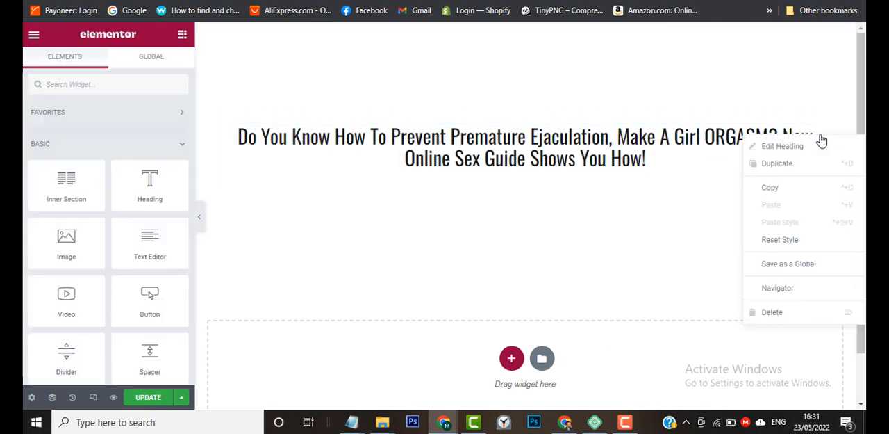
pyautogui.click(794, 172)
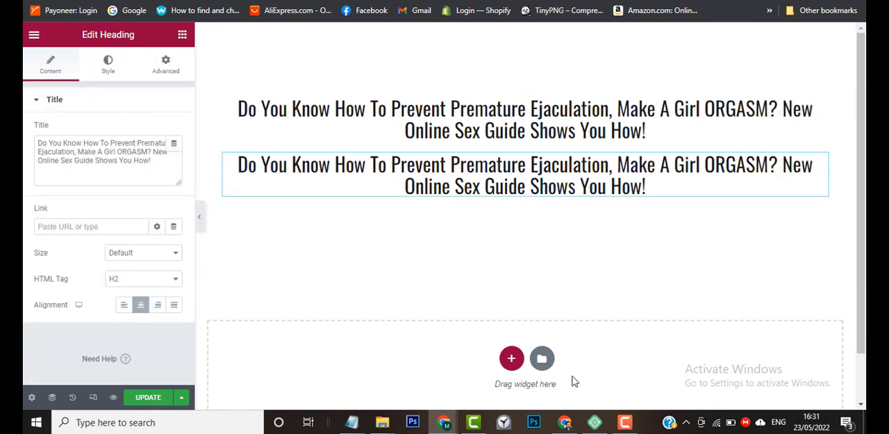
pyautogui.click(625, 422)
pyautogui.click(808, 363)
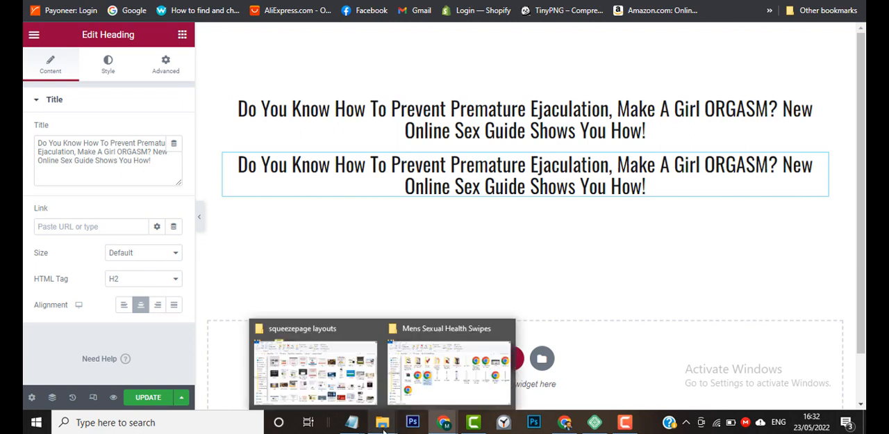
# Replace the duplicated heading's title with the Notepad line "WARNING! Your Woman WILL CHEAT On You IF...".
pyautogui.moveTo(366, 425)
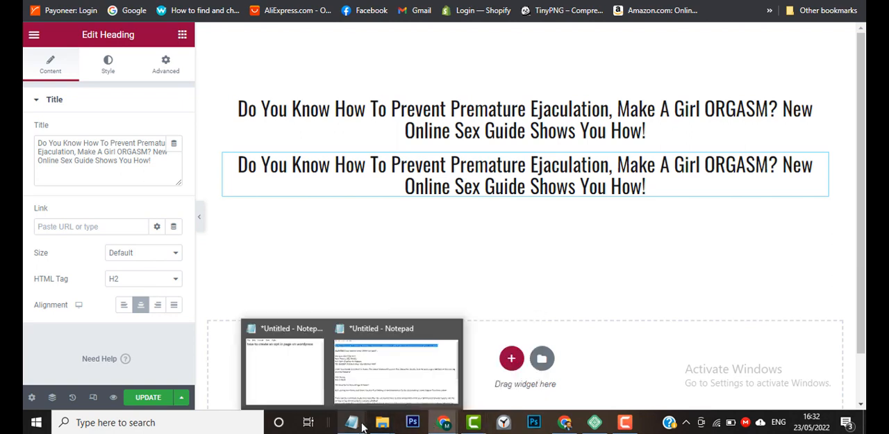
pyautogui.click(397, 353)
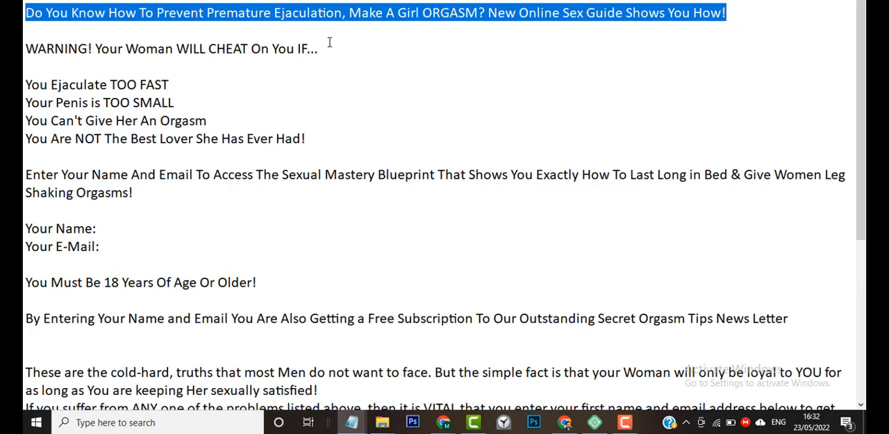
pyautogui.moveTo(318, 49); pyautogui.dragTo(24, 59)
pyautogui.hotkey('ctrl', 'c')
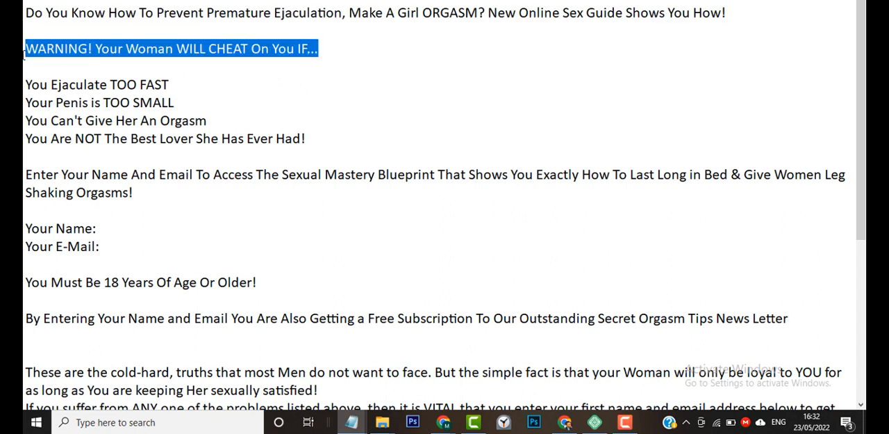
pyautogui.hotkey('alt', 'Tab')
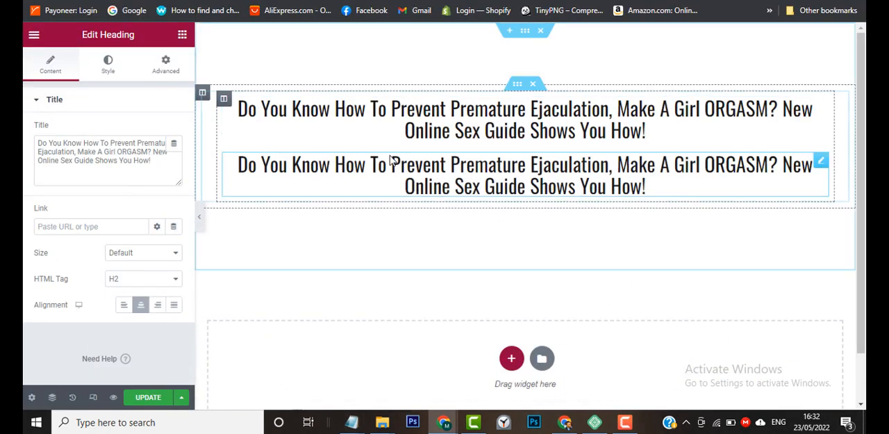
pyautogui.tripleClick(132, 160)
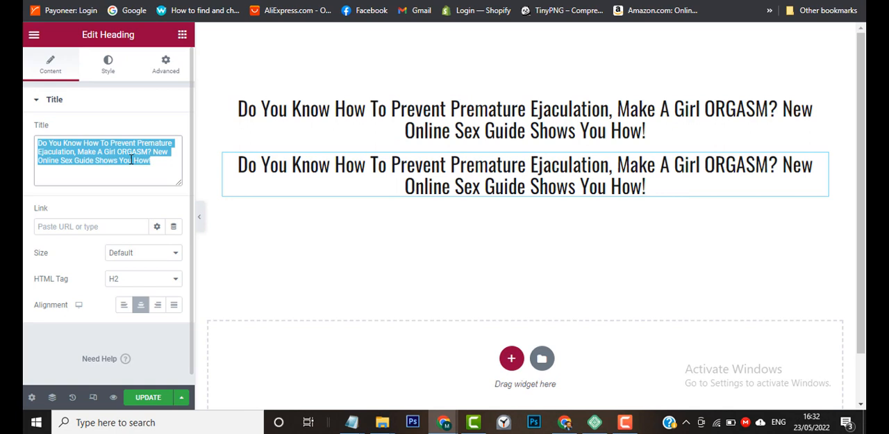
pyautogui.hotkey('ctrl', 'v')
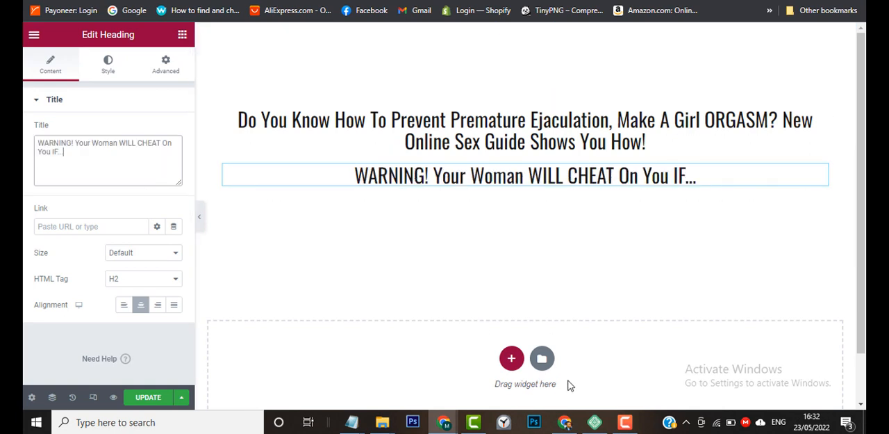
# Check the headline on the sample page, and set the "WARNING!" heading's text color to red #FD0404.
pyautogui.moveTo(565, 422)
pyautogui.click(570, 402)
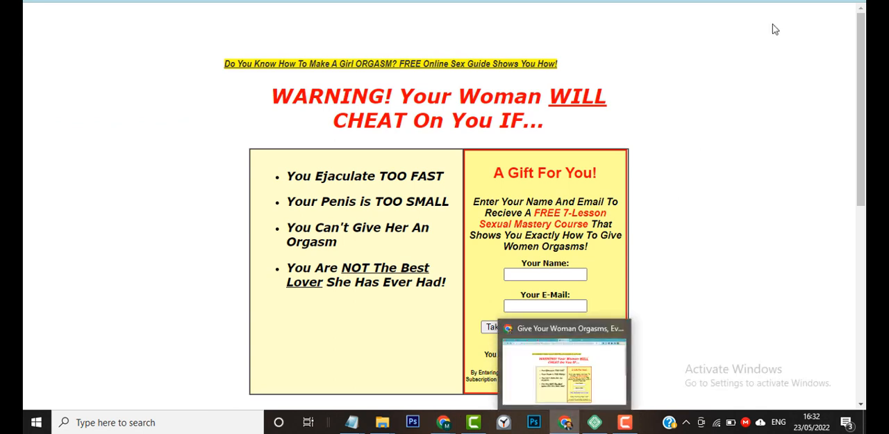
pyautogui.click(568, 423)
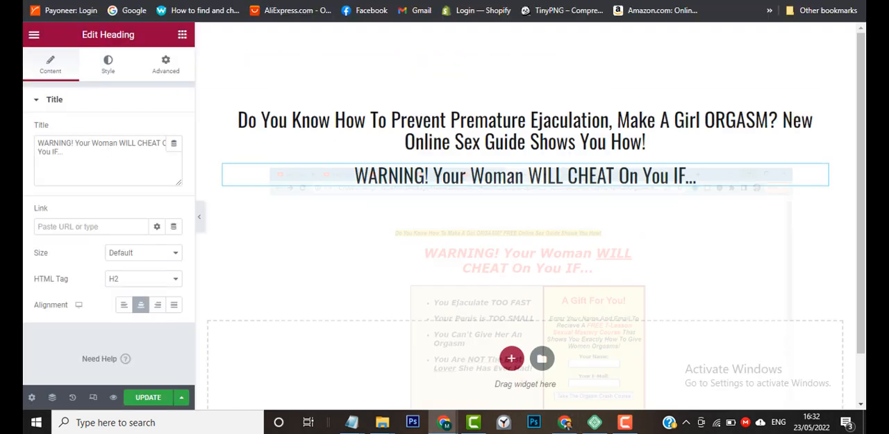
pyautogui.doubleClick(462, 177)
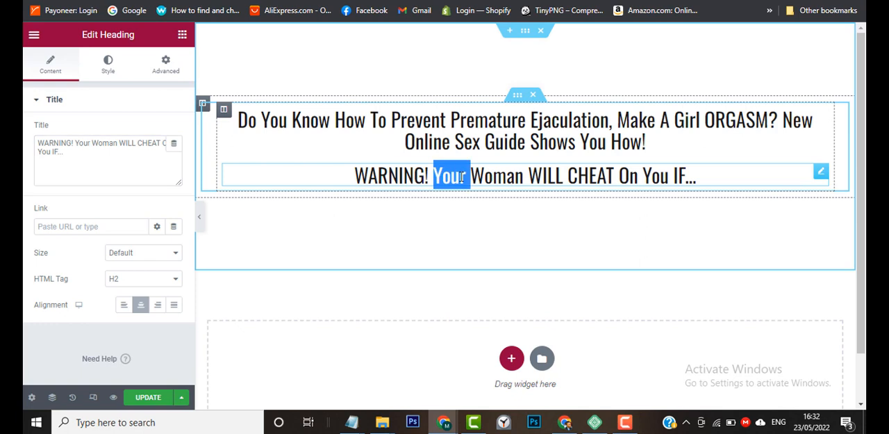
pyautogui.click(462, 177)
pyautogui.click(122, 149)
pyautogui.hotkey('ctrl', 'a')
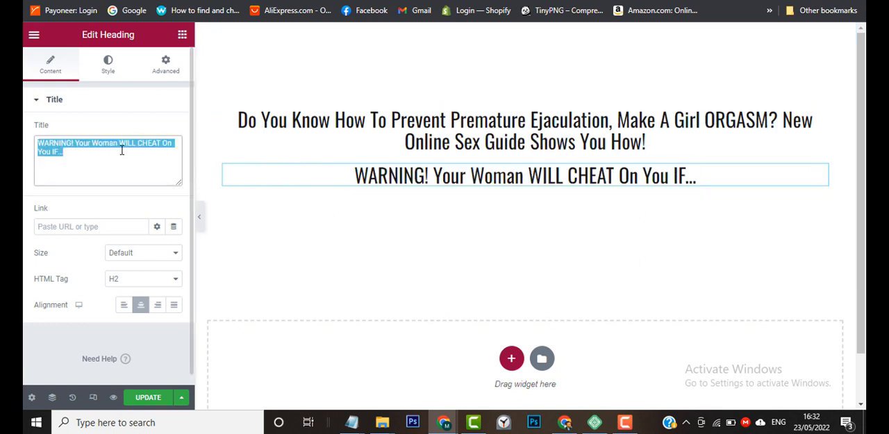
pyautogui.click(107, 66)
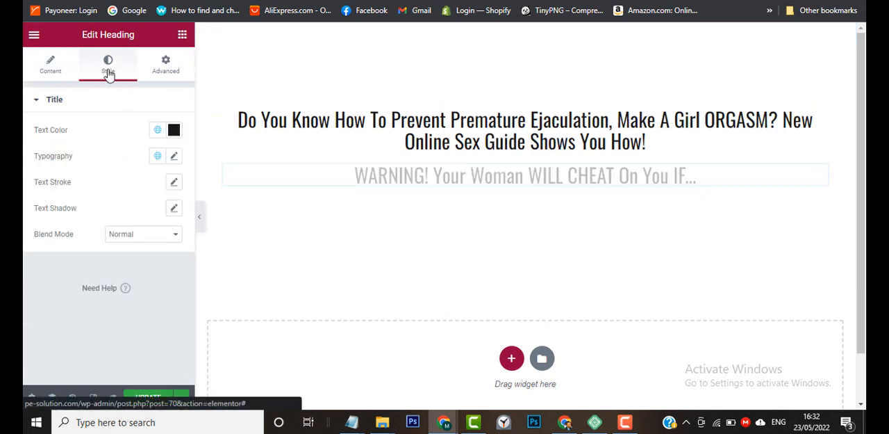
pyautogui.click(157, 130)
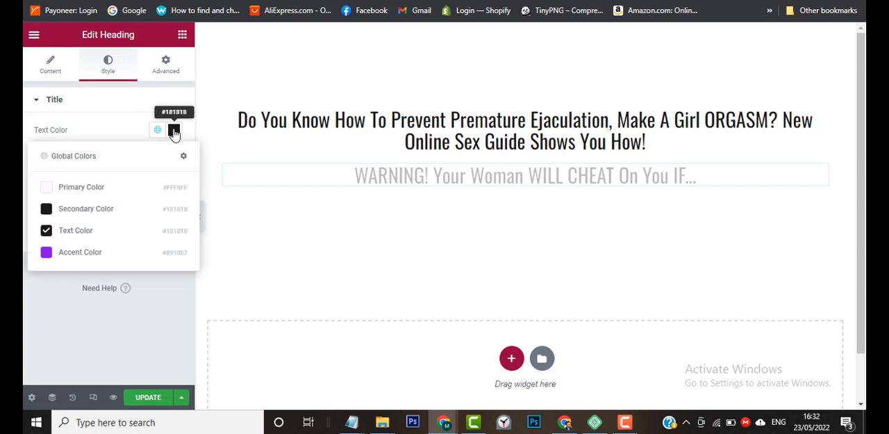
pyautogui.click(174, 130)
pyautogui.click(132, 242)
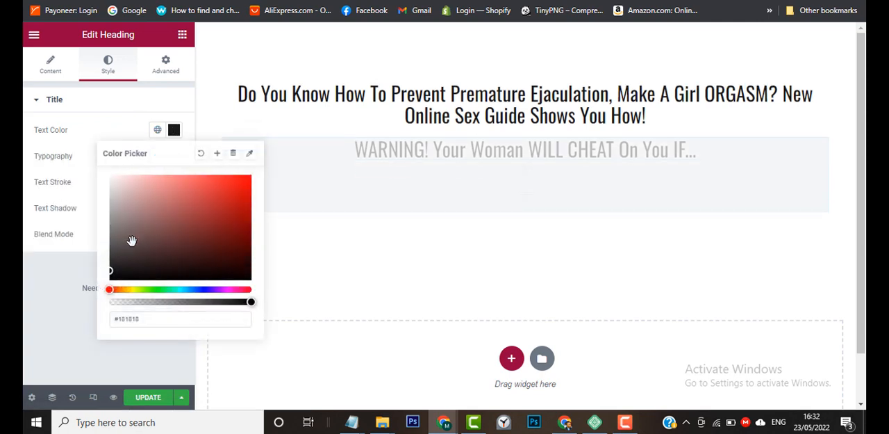
pyautogui.click(246, 187)
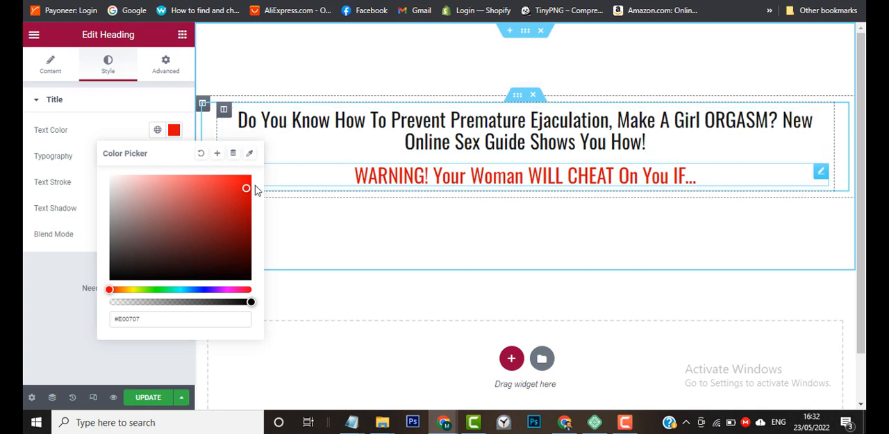
pyautogui.moveTo(246, 188); pyautogui.dragTo(264, 177)
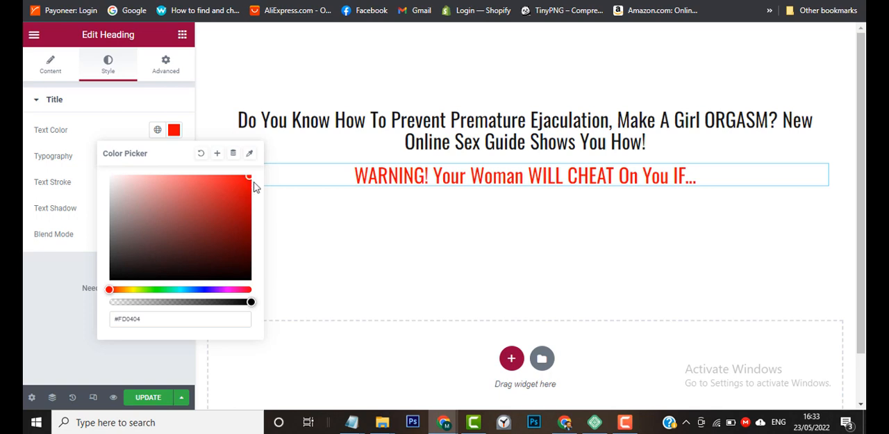
pyautogui.click(173, 134)
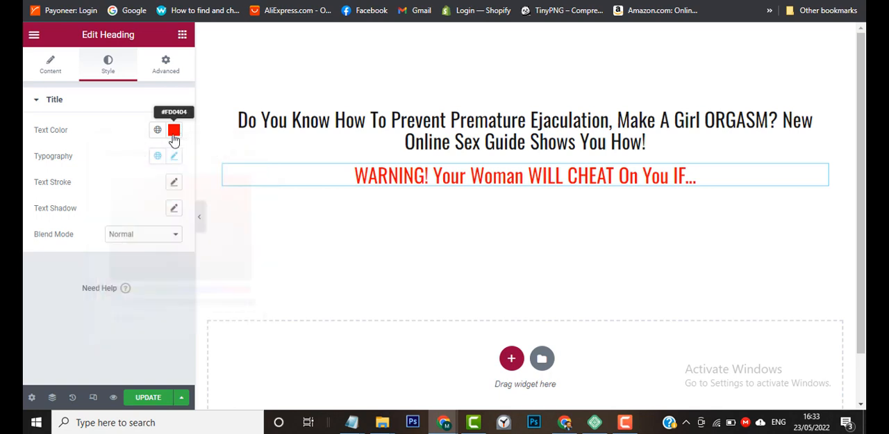
# Apply the global H1 font to the red "WARNING!" heading.
pyautogui.click(625, 421)
pyautogui.click(809, 367)
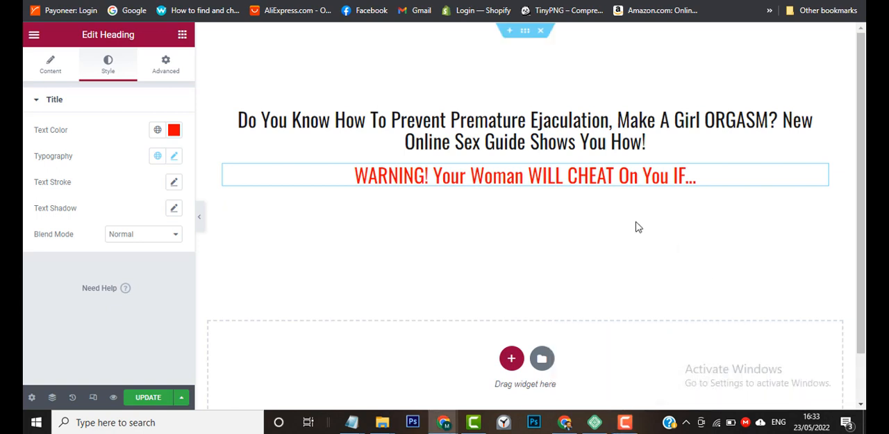
pyautogui.click(159, 157)
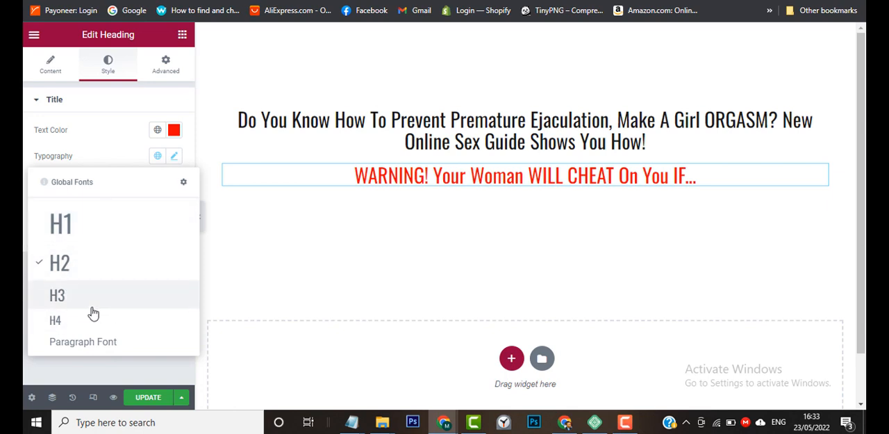
pyautogui.click(159, 132)
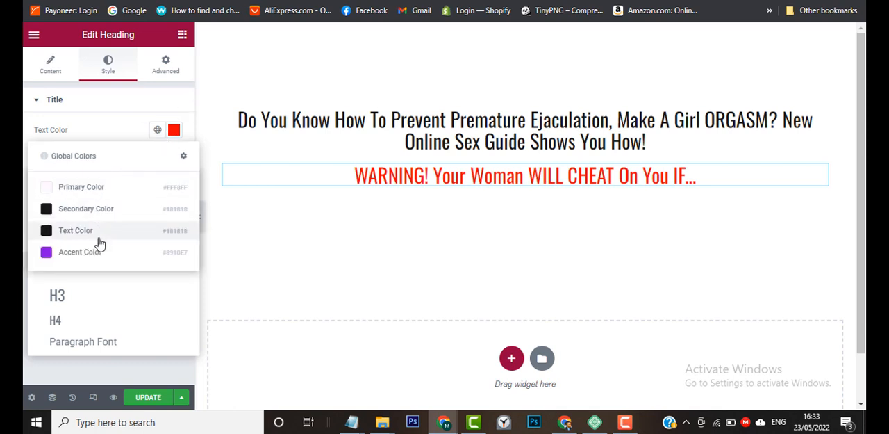
pyautogui.click(164, 133)
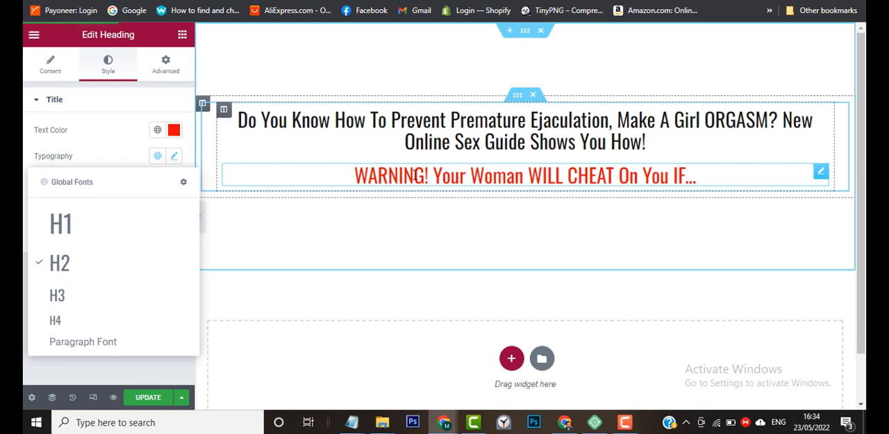
pyautogui.click(115, 234)
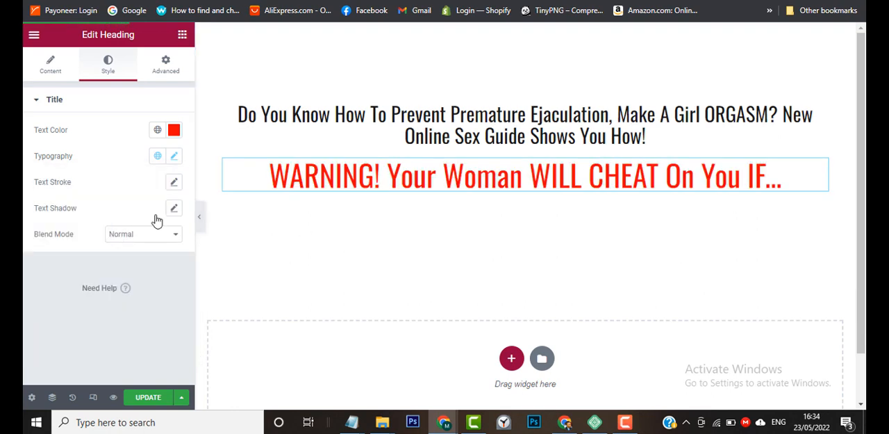
# Make the entire text of the "WARNING!" heading bold.
pyautogui.click(173, 157)
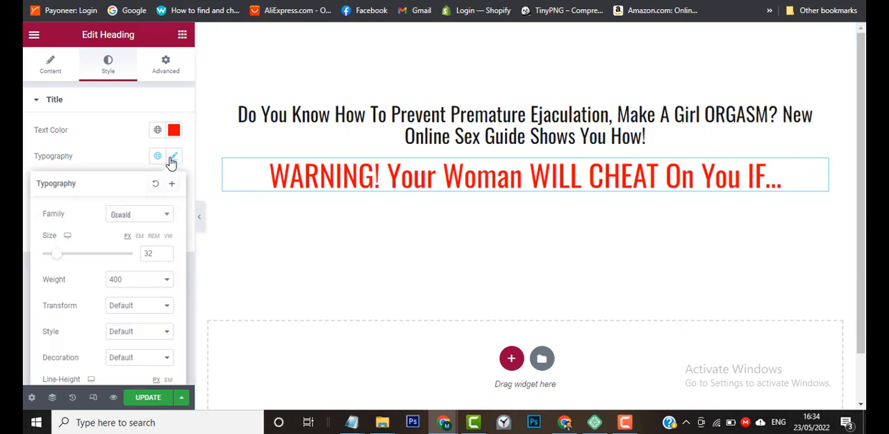
pyautogui.tripleClick(339, 179)
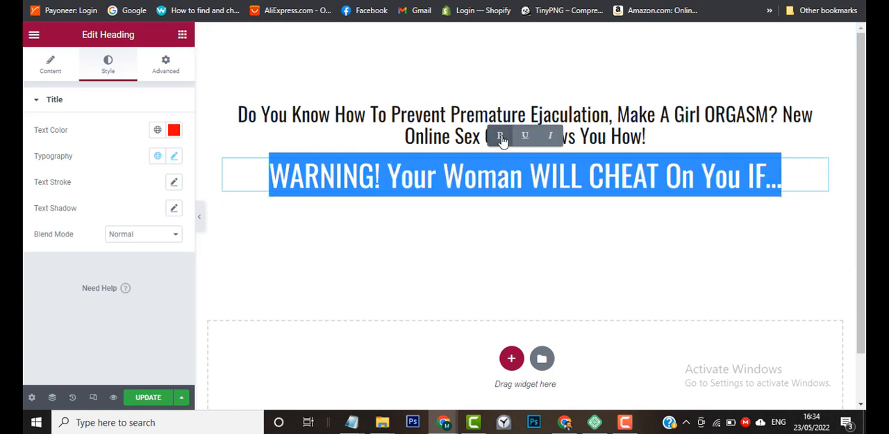
pyautogui.click(502, 138)
pyautogui.click(427, 180)
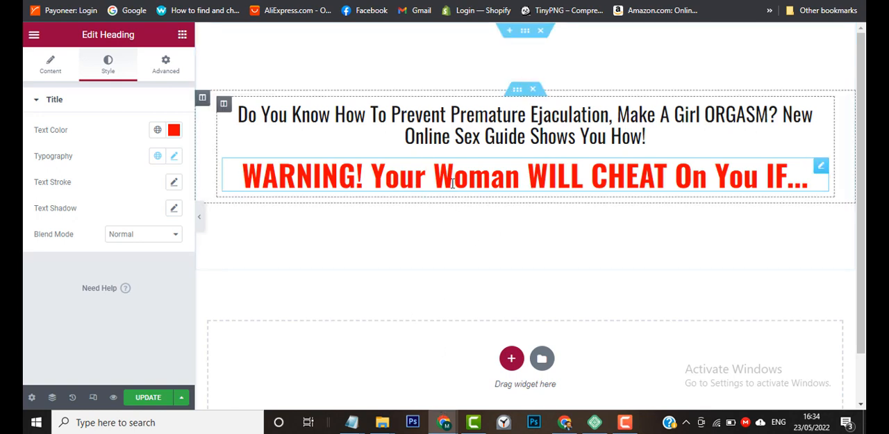
# Set the font style of the first heading, "Do You Know How To...", to Italic in its typography settings.
pyautogui.tripleClick(467, 125)
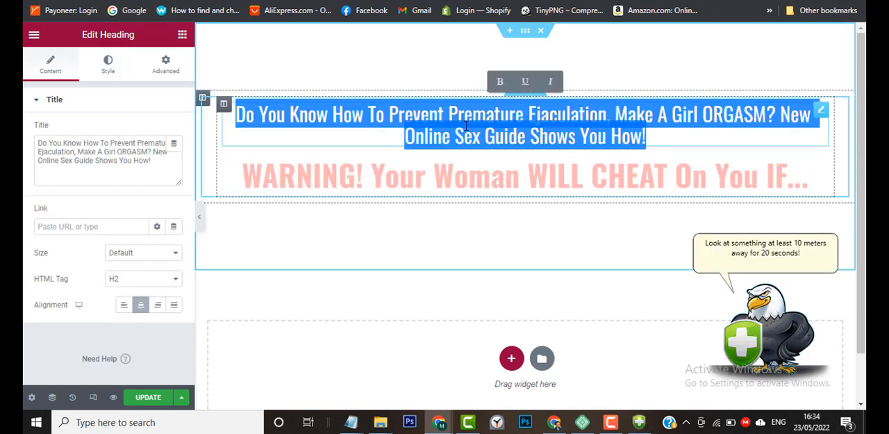
pyautogui.click(112, 79)
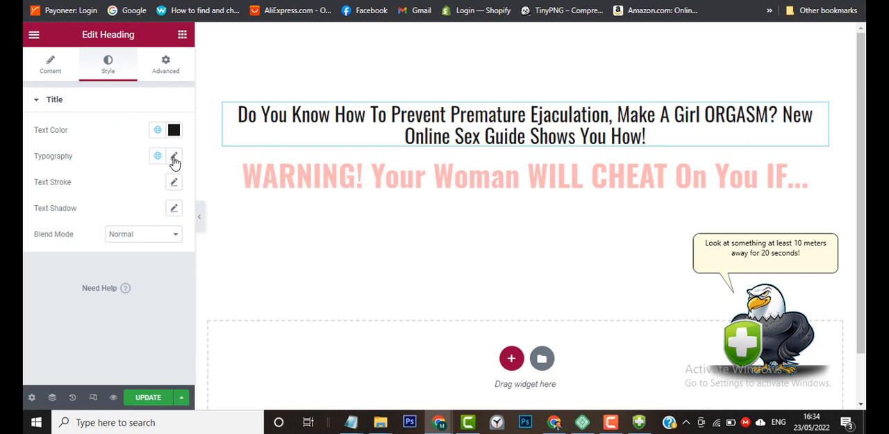
pyautogui.click(174, 157)
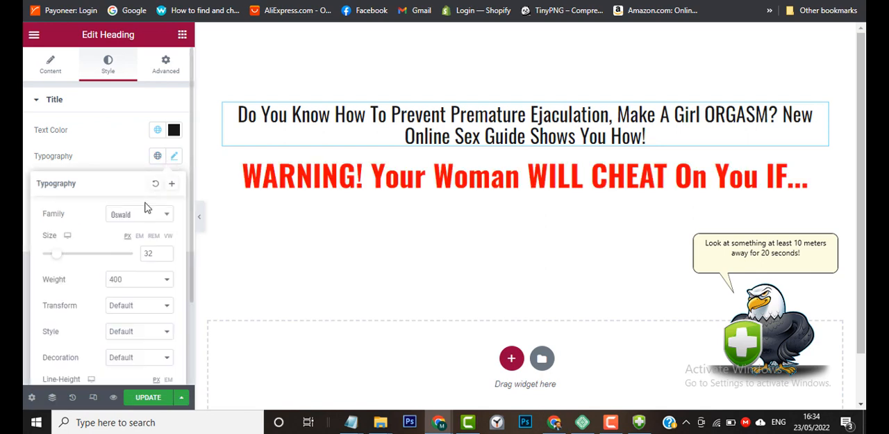
pyautogui.click(132, 306)
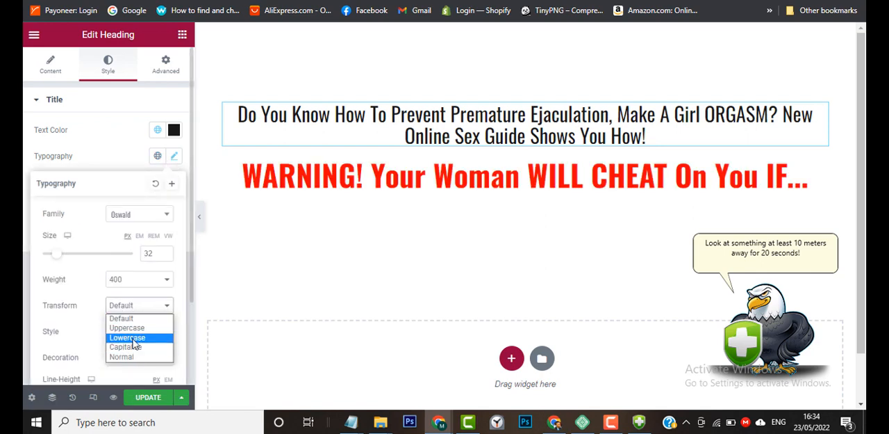
pyautogui.click(61, 319)
pyautogui.click(120, 335)
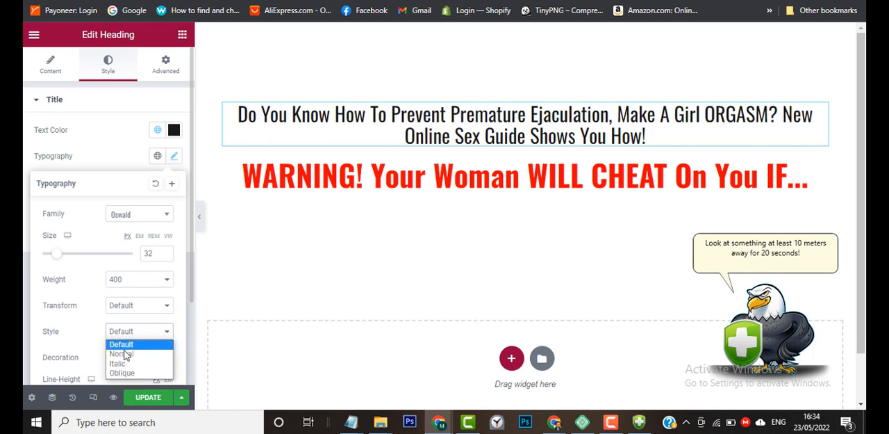
pyautogui.click(121, 362)
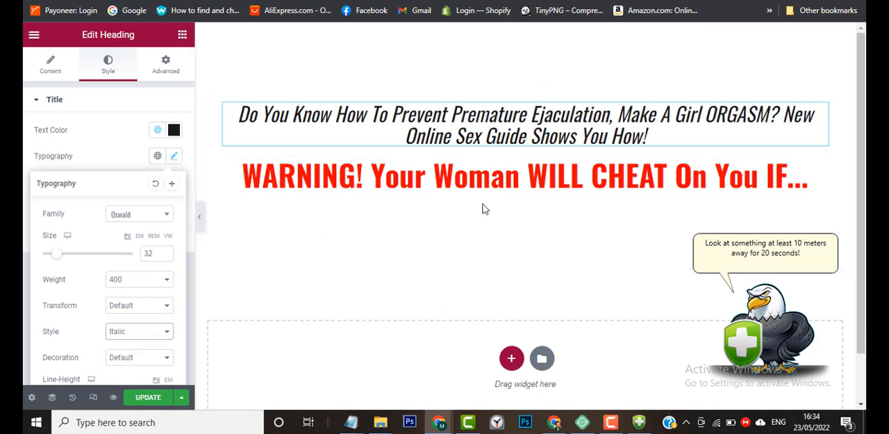
# Underline the entire text of the "Do You Know How To..." heading, as on the sample page.
pyautogui.tripleClick(488, 142)
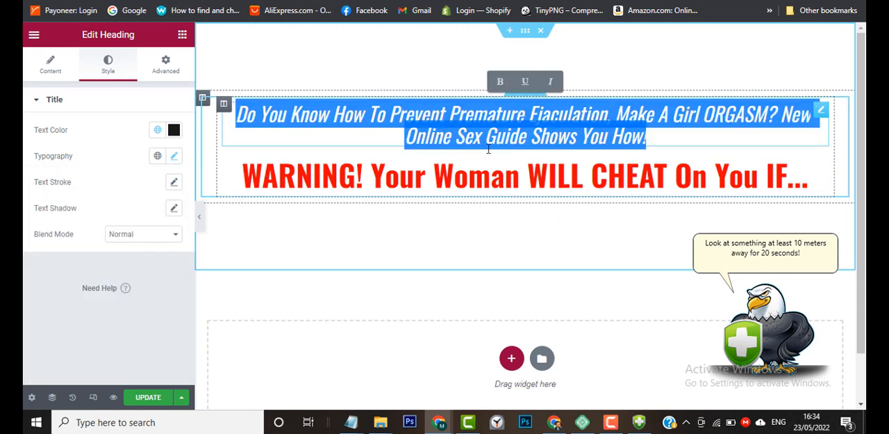
pyautogui.moveTo(555, 424)
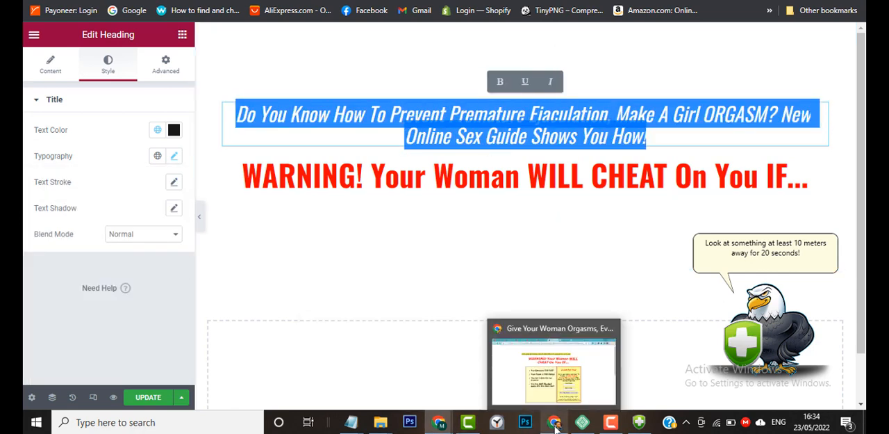
pyautogui.moveTo(562, 383)
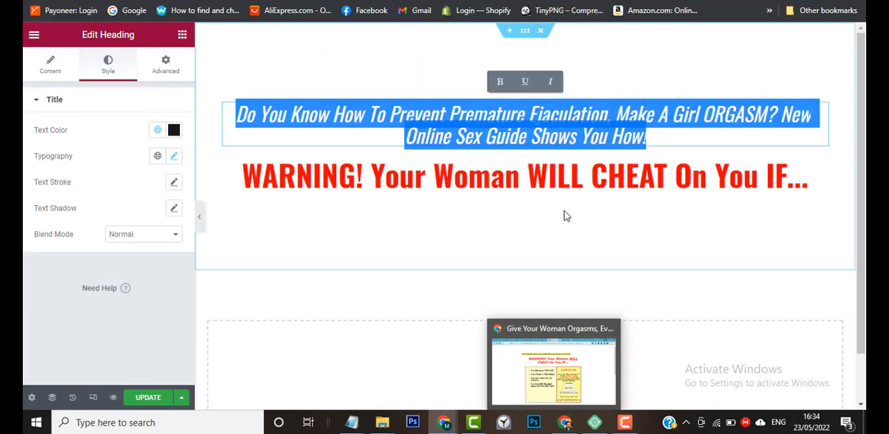
pyautogui.click(526, 82)
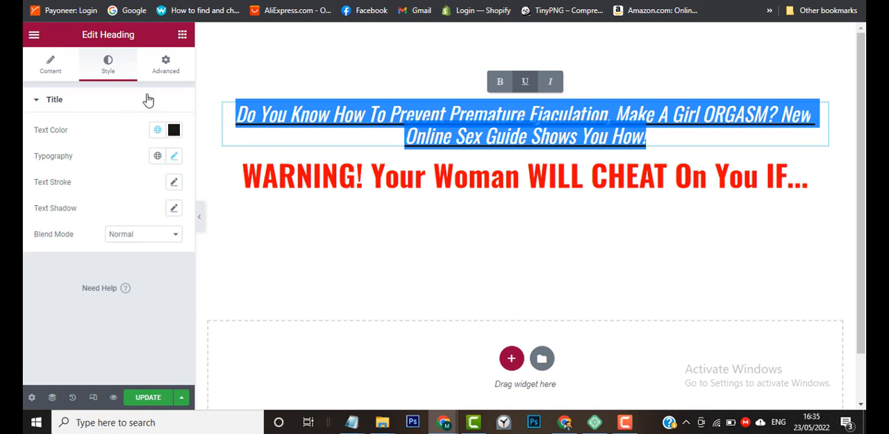
# Give the "Do You Know How To..." heading a classic background in yellow #FDF101.
pyautogui.click(167, 66)
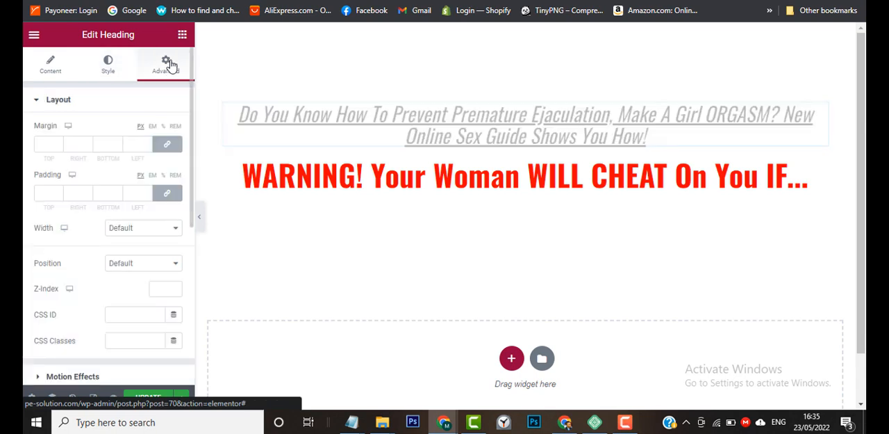
pyautogui.scroll(-1, 25, 229)
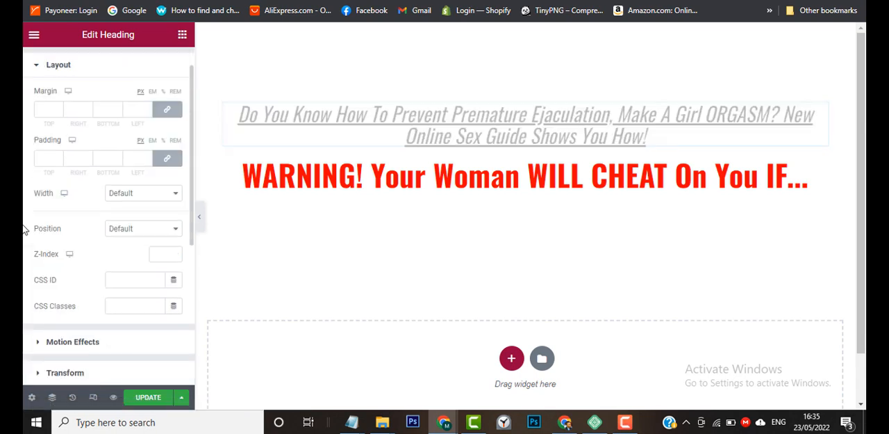
pyautogui.scroll(-3, 25, 229)
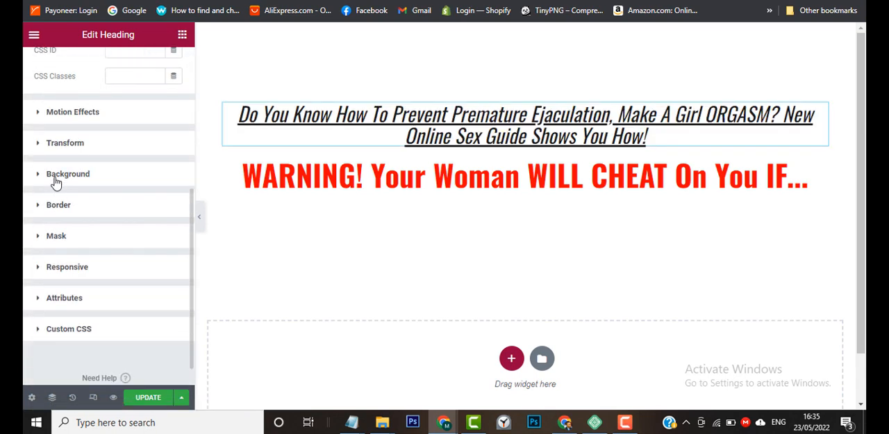
pyautogui.click(56, 180)
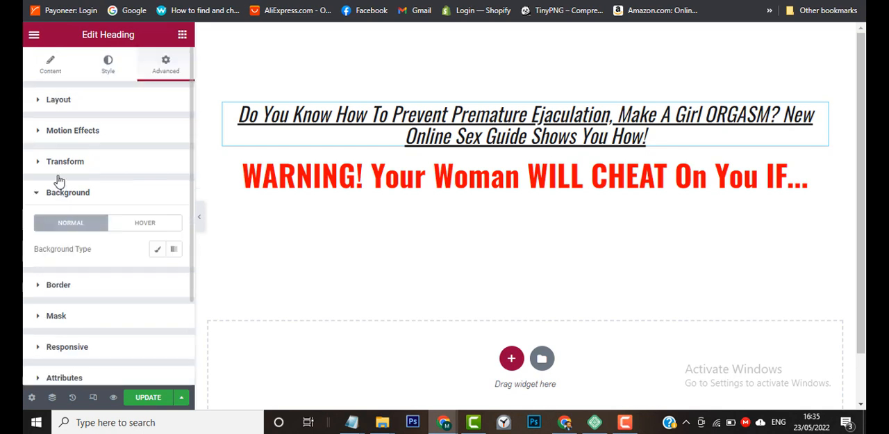
pyautogui.click(159, 251)
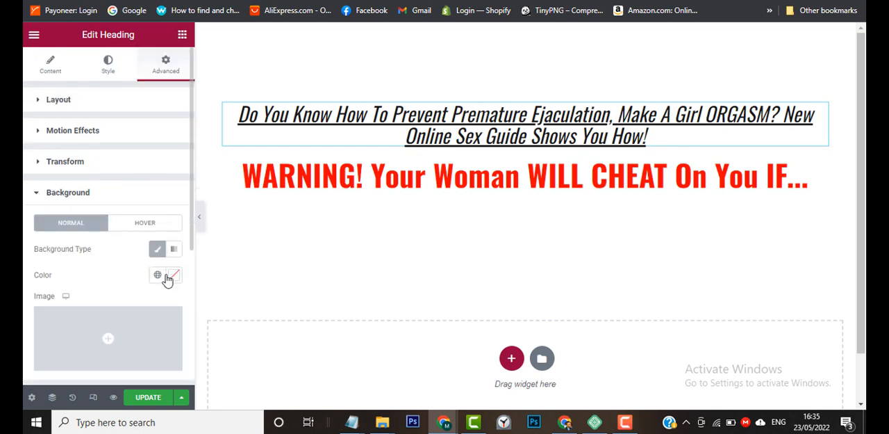
pyautogui.click(173, 278)
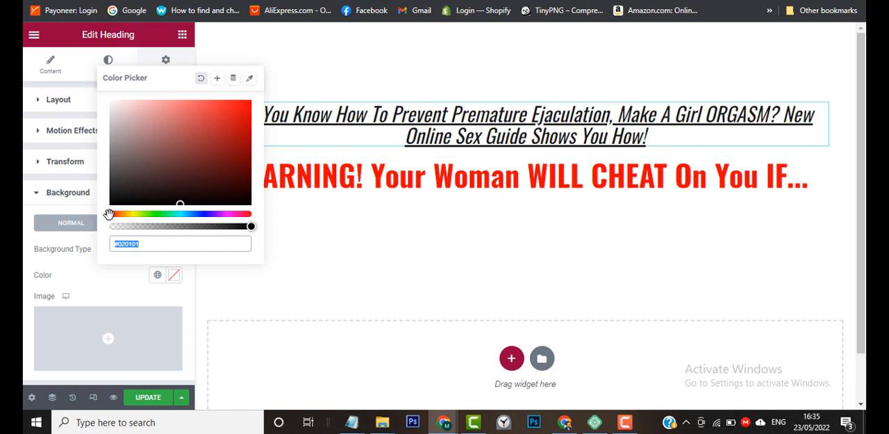
pyautogui.moveTo(109, 214); pyautogui.dragTo(129, 217)
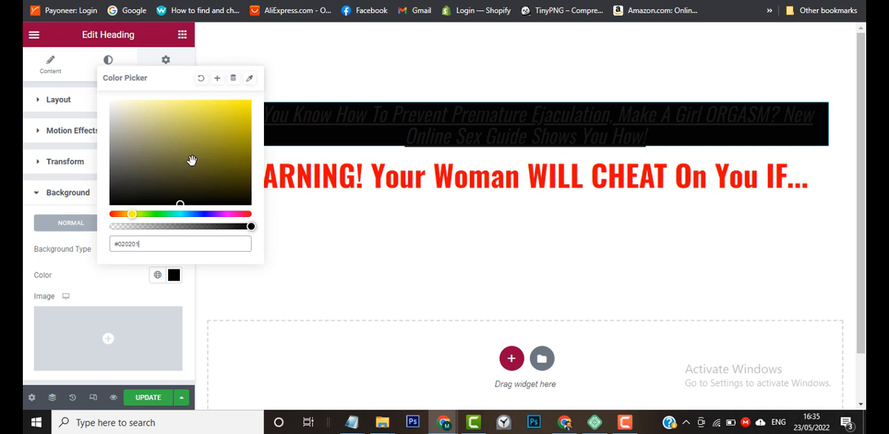
pyautogui.moveTo(191, 160); pyautogui.dragTo(268, 90)
pyautogui.moveTo(190, 146)
pyautogui.mouseDown()
pyautogui.moveTo(109, 205)
pyautogui.moveTo(264, 95)
pyautogui.mouseUp()
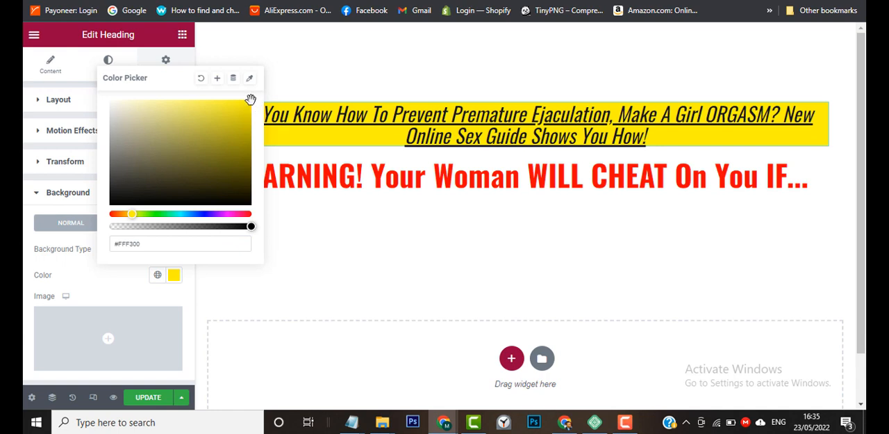
pyautogui.click(250, 100)
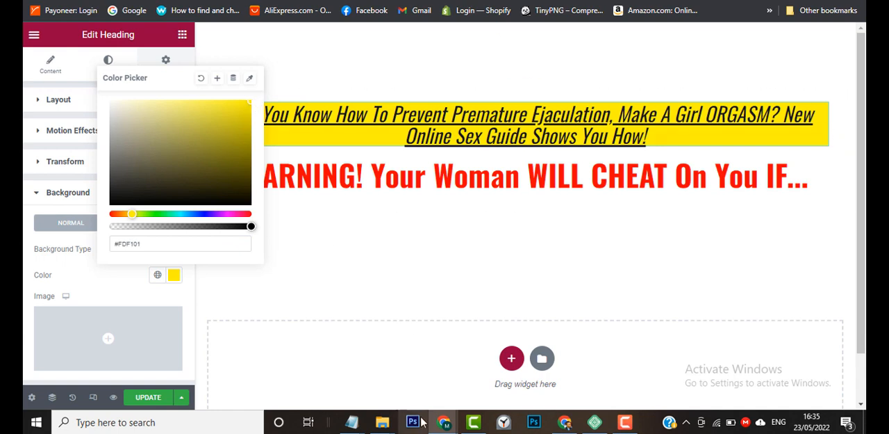
# Switch to the browser window with the sample opt-in page and copy the page's address.
pyautogui.moveTo(443, 421)
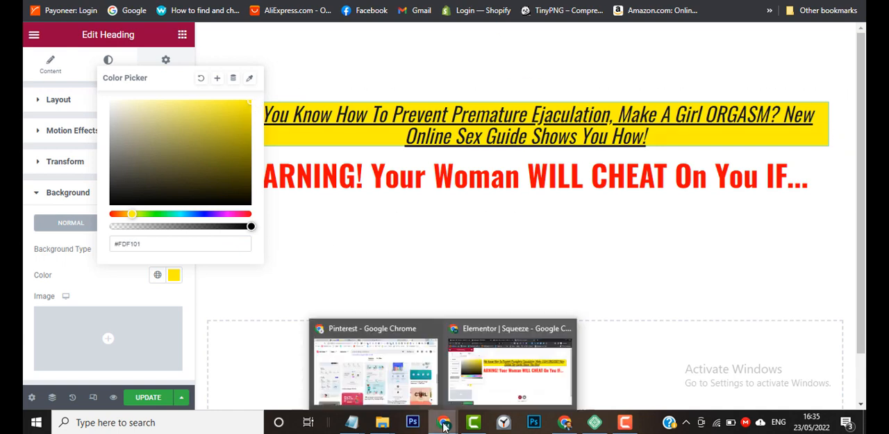
pyautogui.click(574, 401)
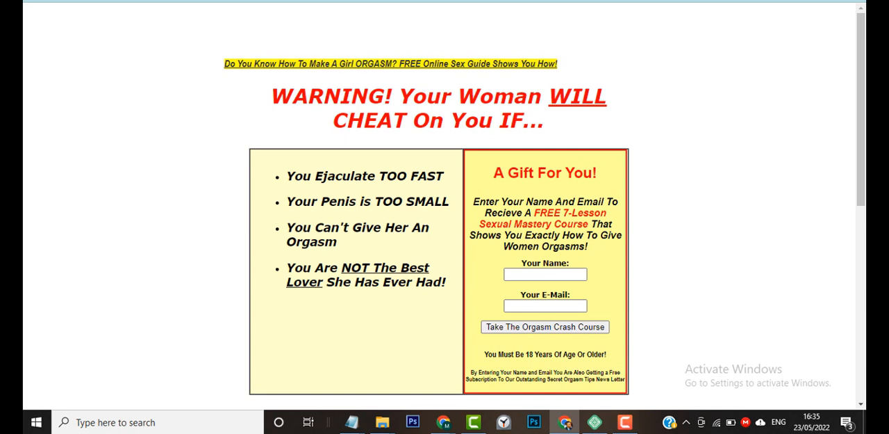
pyautogui.hotkey('alt', 'Tab')
pyautogui.moveTo(595, 422)
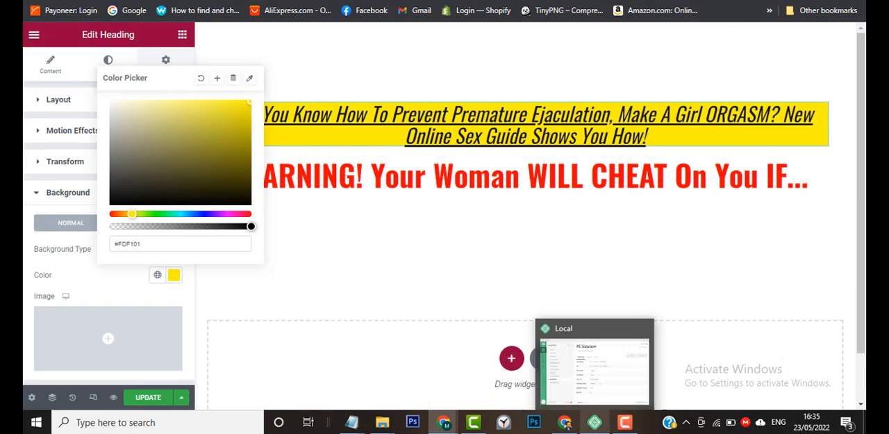
pyautogui.click(565, 422)
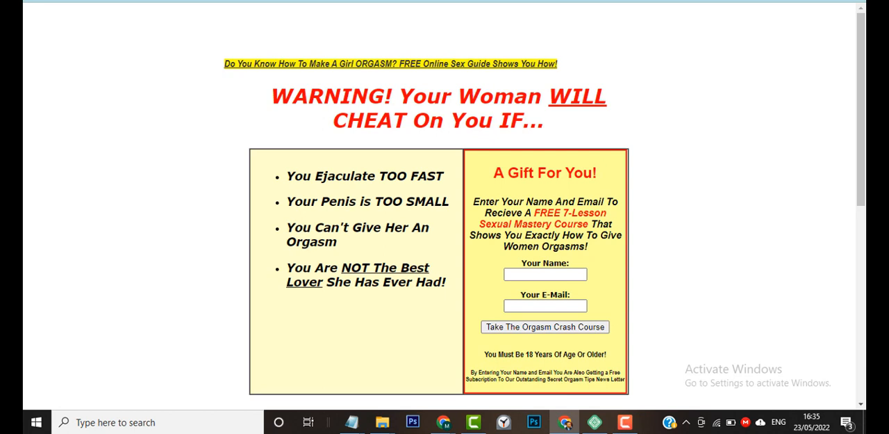
pyautogui.rightClick(431, 1)
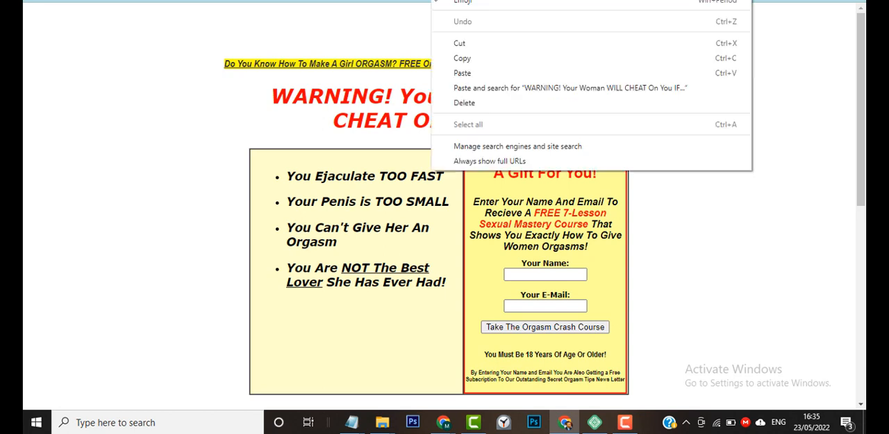
pyautogui.click(473, 58)
# Open the copied sample page address in a new tab of the browser window that shows Pinterest.
pyautogui.hotkey('alt', 'Tab')
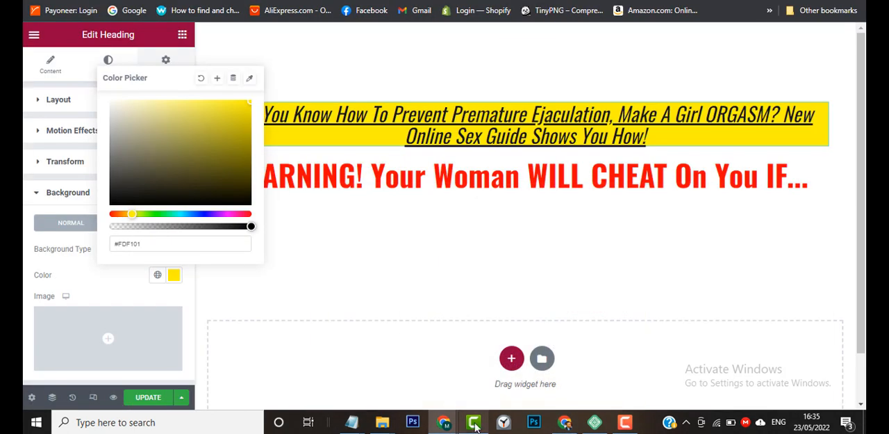
pyautogui.click(452, 425)
pyautogui.click(408, 381)
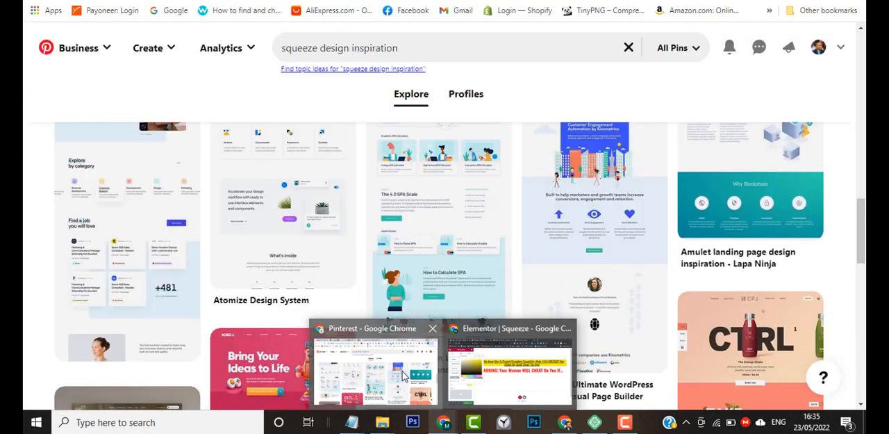
pyautogui.hotkey('ctrl', 't')
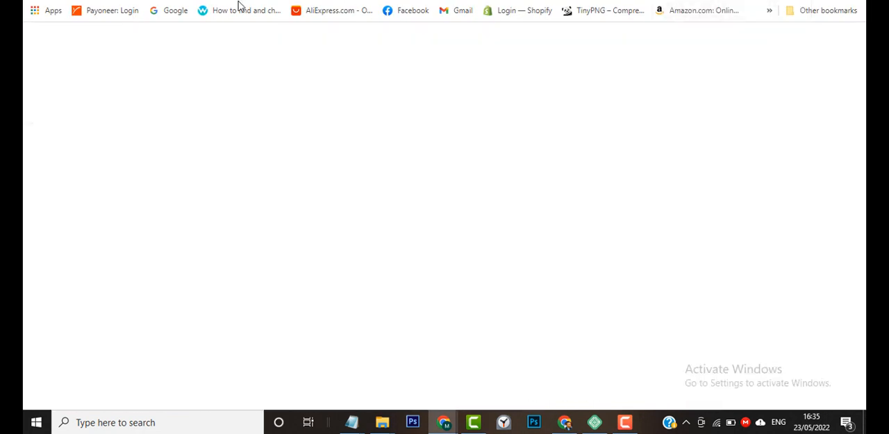
pyautogui.rightClick(229, 2)
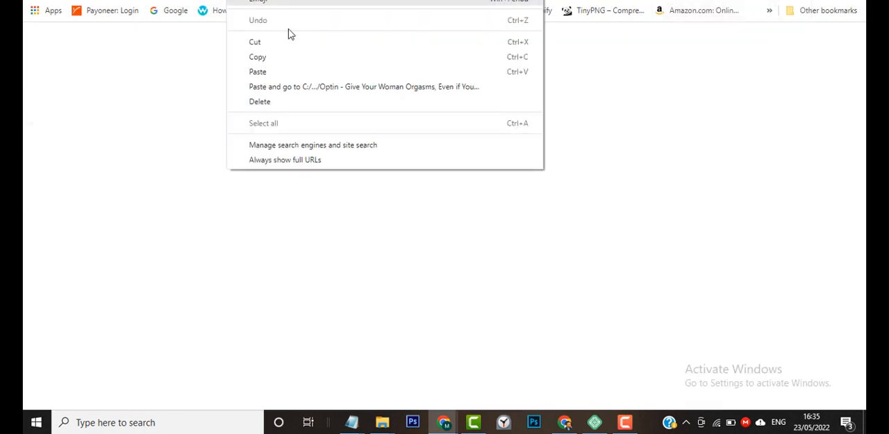
pyautogui.click(291, 86)
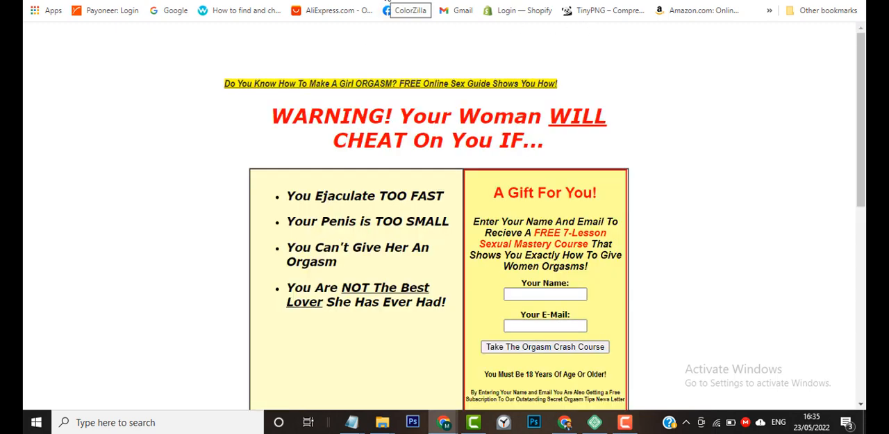
# Try to pick the yellow highlight color of the sample page's first headline with ColorZilla.
pyautogui.click(387, 2)
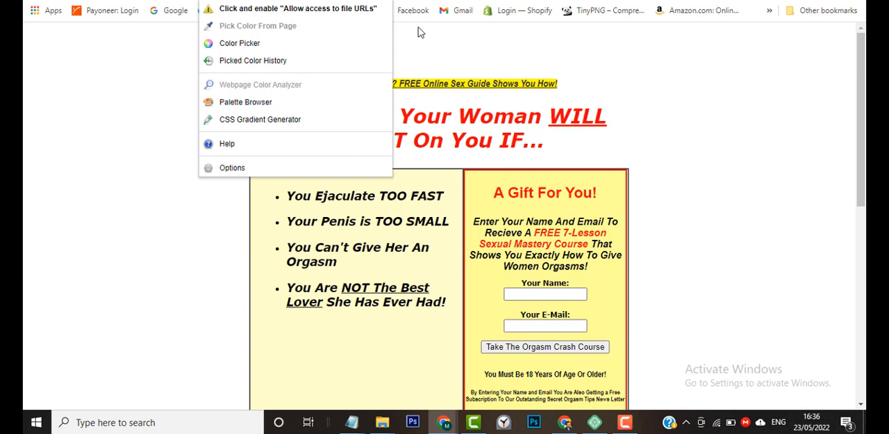
pyautogui.click(388, 1)
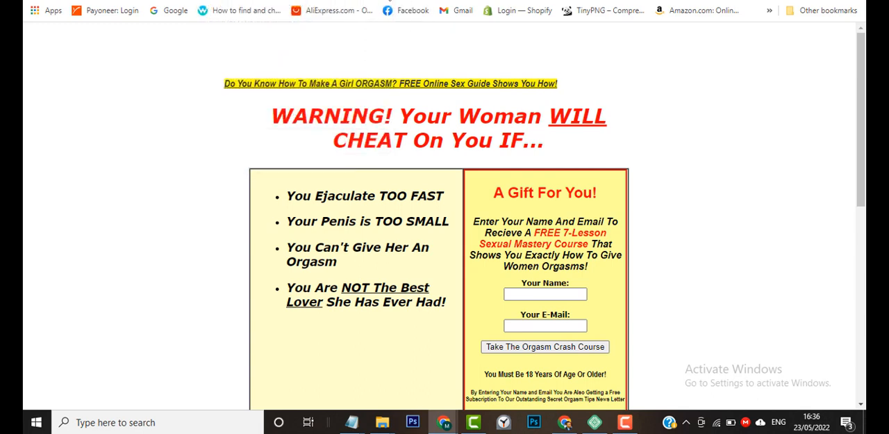
pyautogui.click(387, 1)
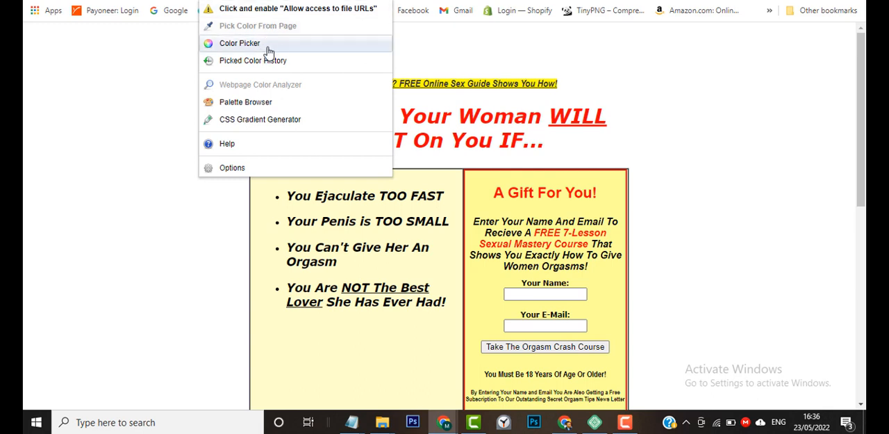
pyautogui.click(459, 79)
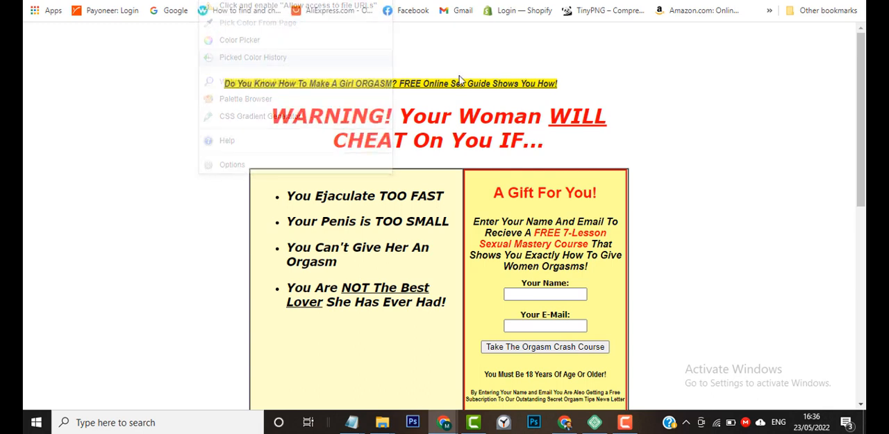
pyautogui.click(389, 0)
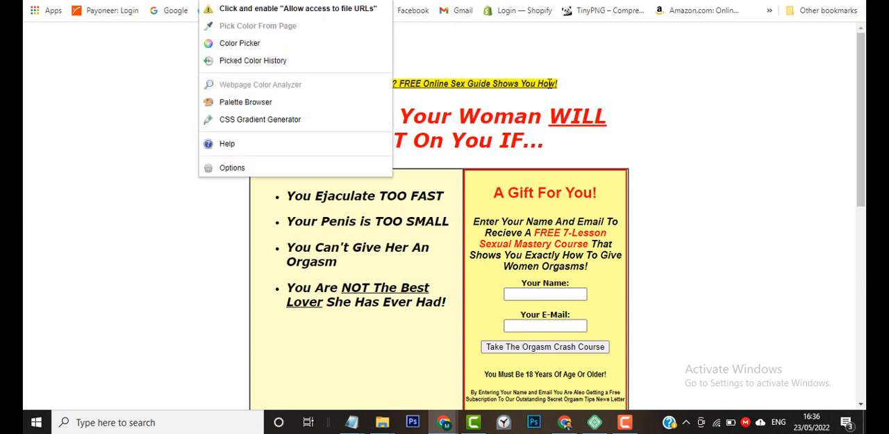
pyautogui.click(625, 422)
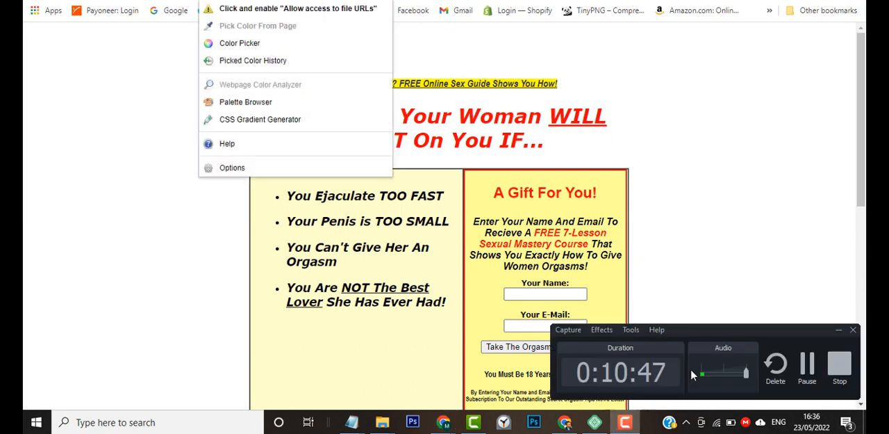
pyautogui.click(807, 366)
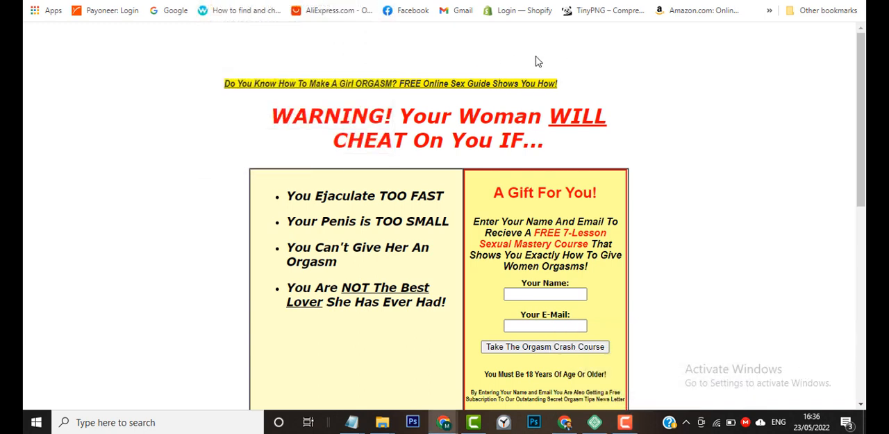
pyautogui.click(389, 1)
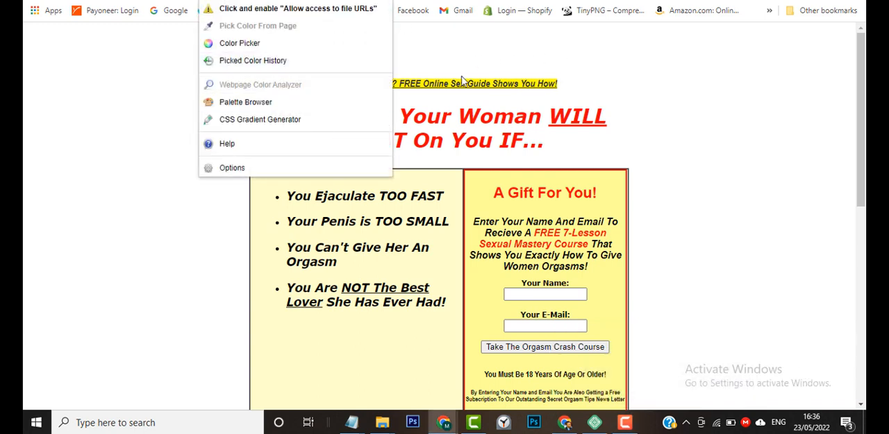
pyautogui.click(704, 246)
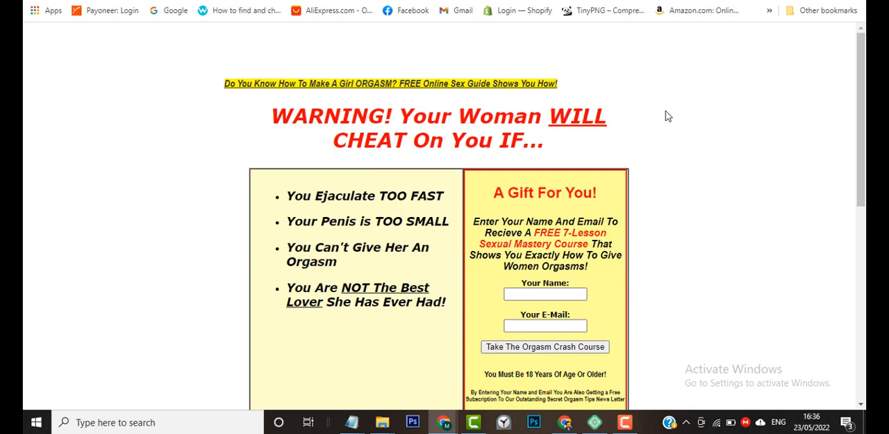
# Capture the sample page's headlines and opt-in box, about 943 by 584 pixels, and save the image as JPEG file Screenshot_56.
pyautogui.moveTo(860, 138); pyautogui.dragTo(861, 103)
pyautogui.scroll(-2, 326, 281)
pyautogui.scroll(1, 326, 282)
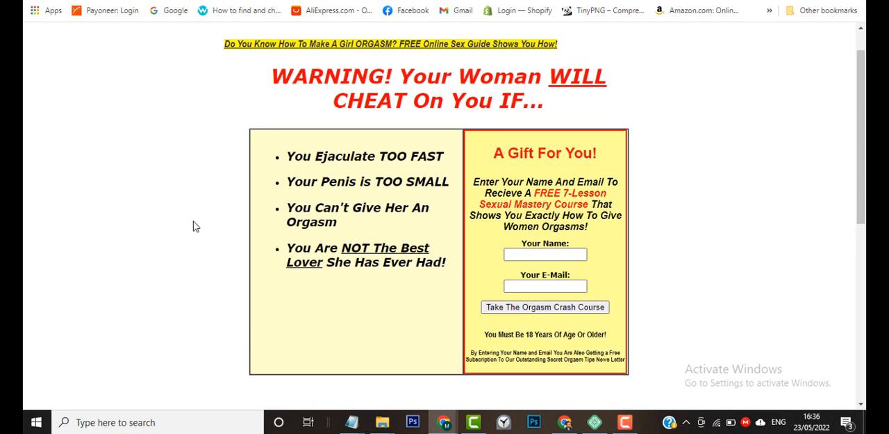
pyautogui.press('Print')
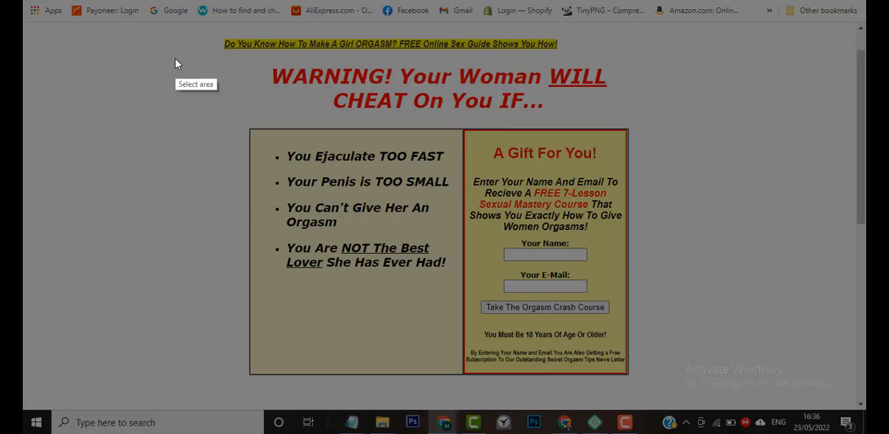
pyautogui.moveTo(167, 34); pyautogui.dragTo(752, 396)
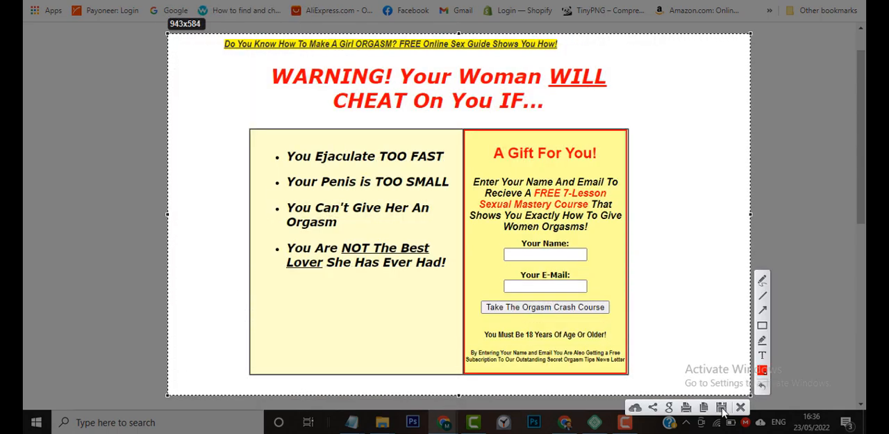
pyautogui.click(721, 409)
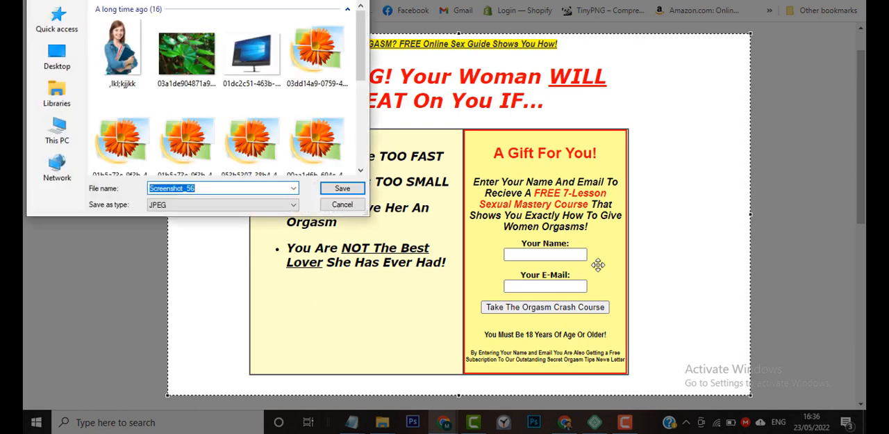
pyautogui.click(355, 194)
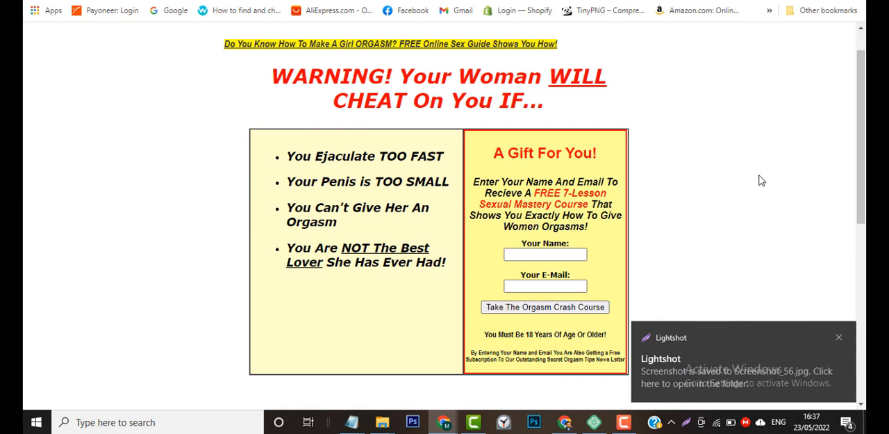
pyautogui.click(840, 337)
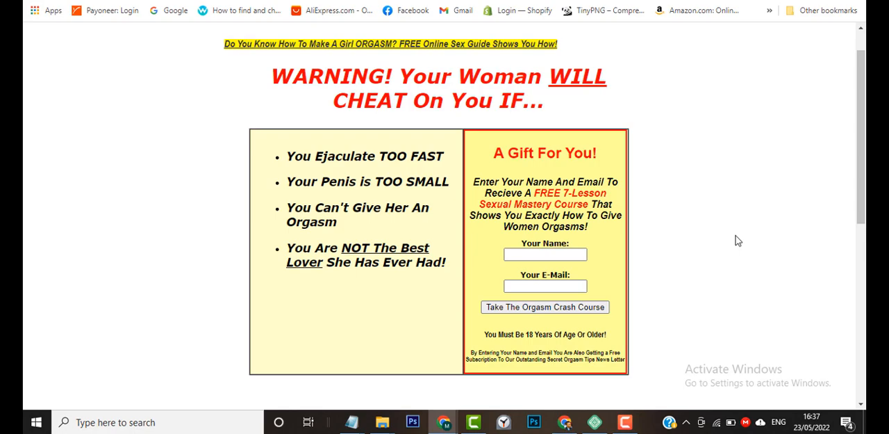
# Capture the sample page's headlines and opt-in box again, about 800 by 588 pixels, and copy the image to the clipboard.
pyautogui.press('Print')
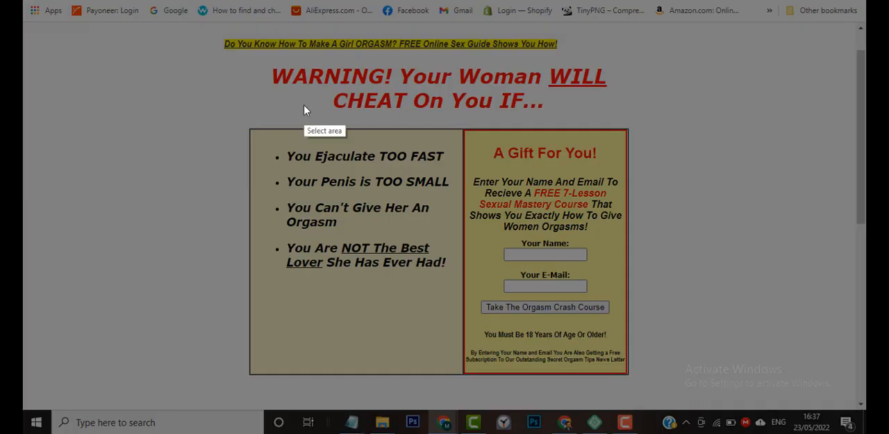
pyautogui.moveTo(195, 28); pyautogui.dragTo(688, 391)
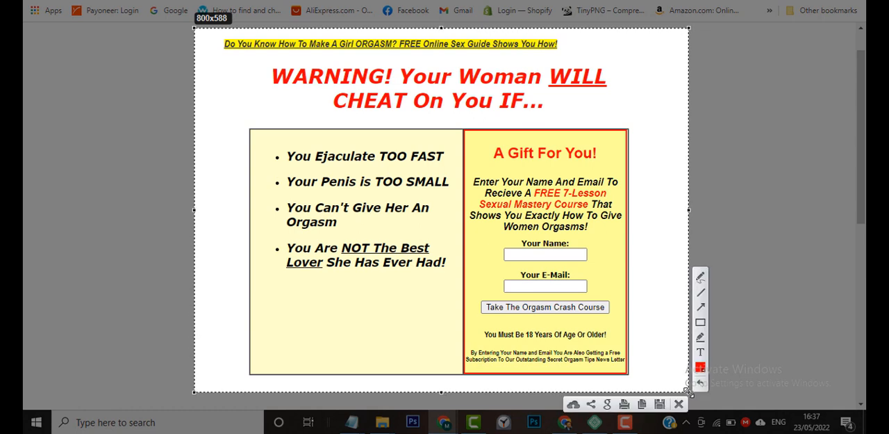
pyautogui.click(643, 404)
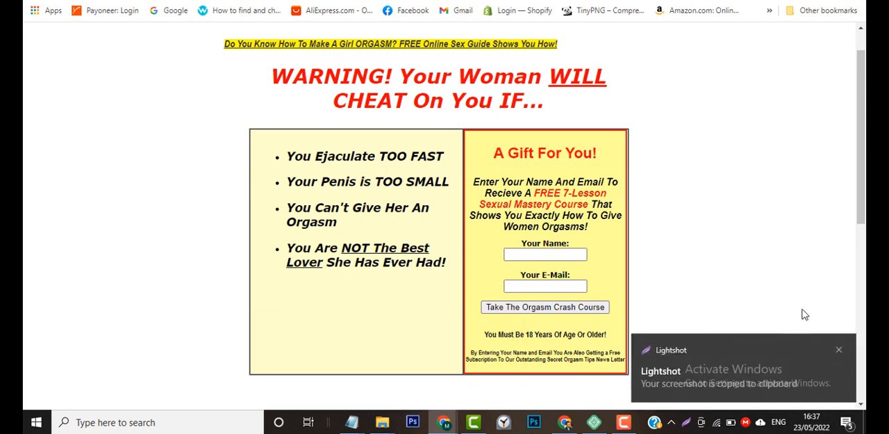
pyautogui.click(840, 349)
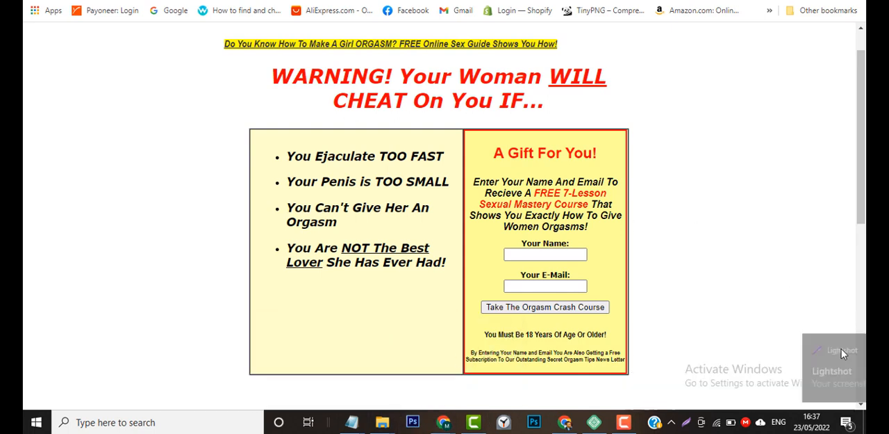
pyautogui.moveTo(634, 425)
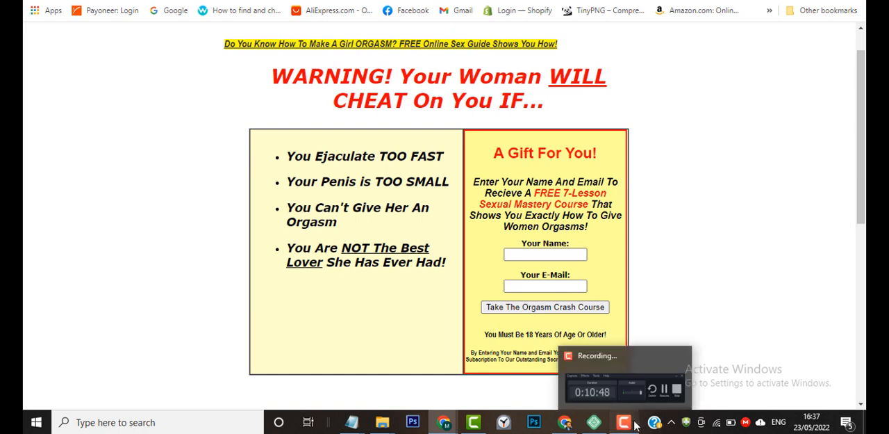
pyautogui.click(625, 423)
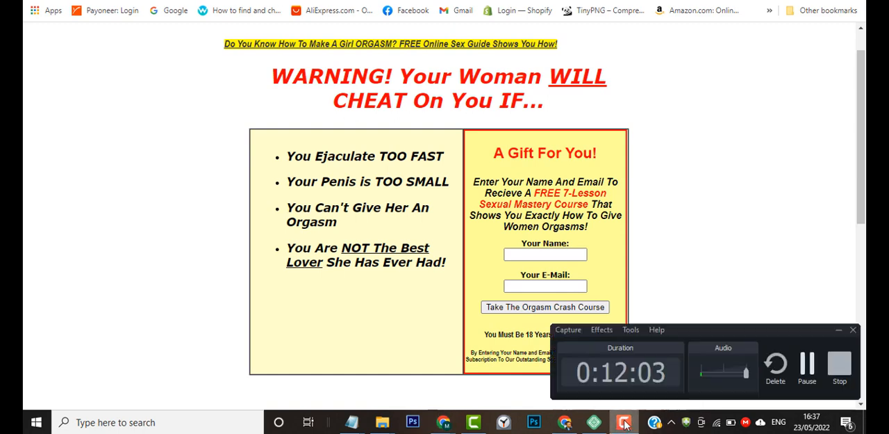
pyautogui.click(807, 363)
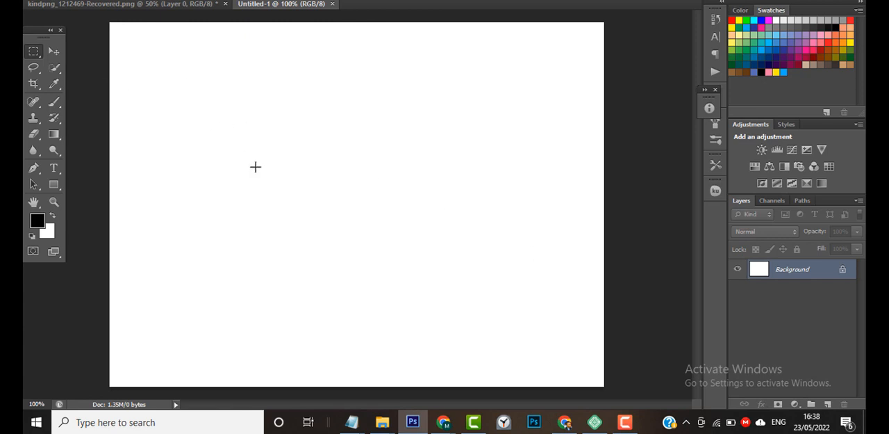
# Paste the captured screenshot into the blank Photoshop document and copy the hex code of the first headline's yellow highlight.
pyautogui.hotkey('ctrl', 'v')
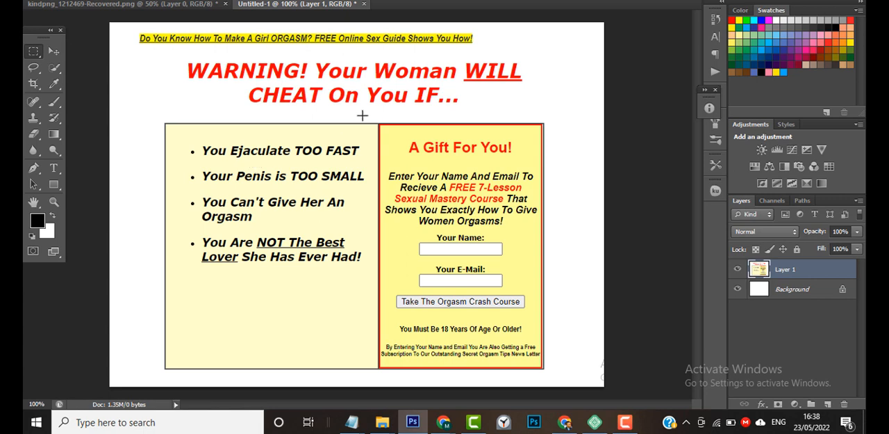
pyautogui.click(56, 84)
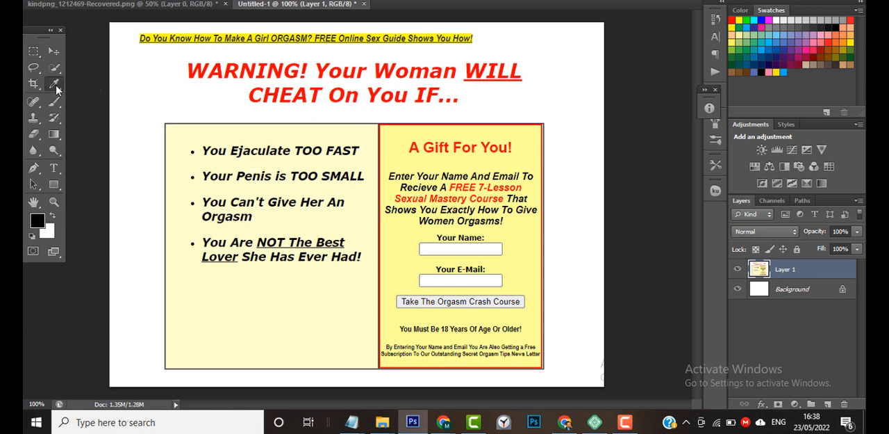
pyautogui.click(435, 36)
pyautogui.click(37, 221)
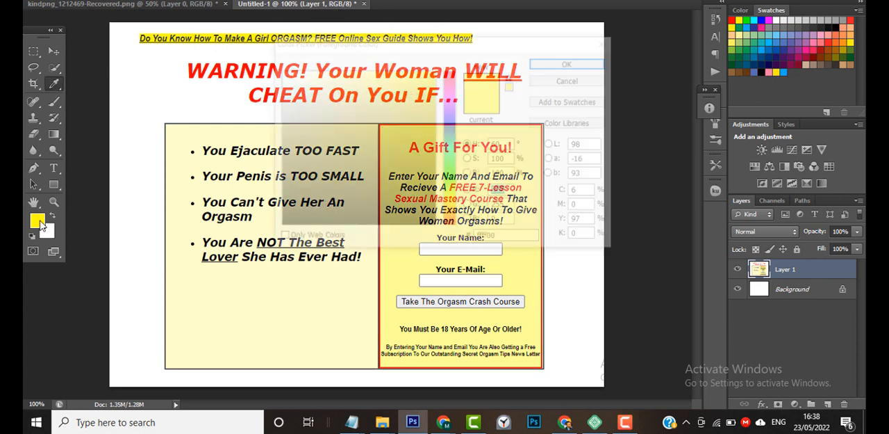
pyautogui.click(514, 239)
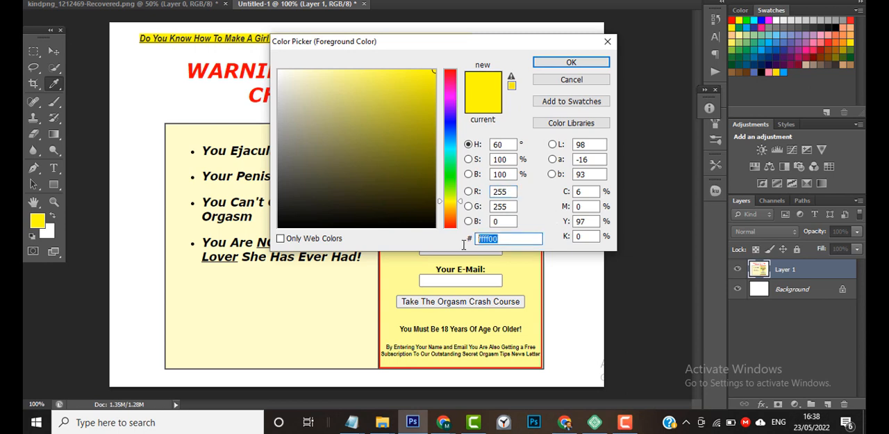
pyautogui.click(583, 81)
# Switch to the Elementor browser window and set the "Do You Know How To..." heading's background color to #FFFF00.
pyautogui.click(443, 421)
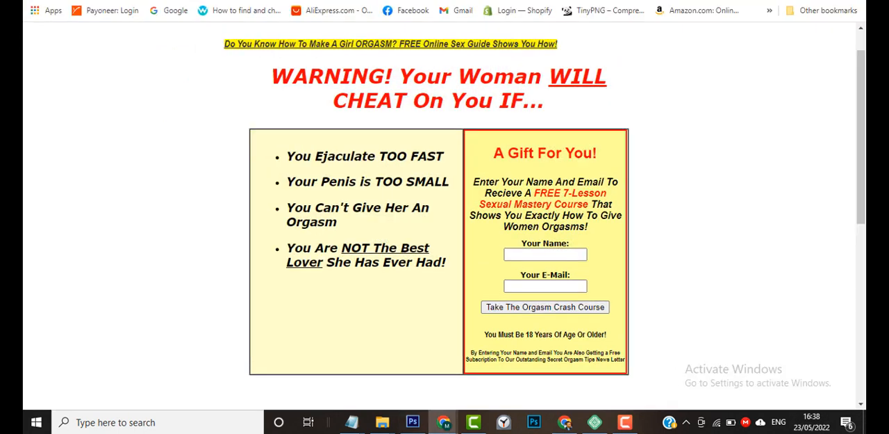
pyautogui.moveTo(566, 426)
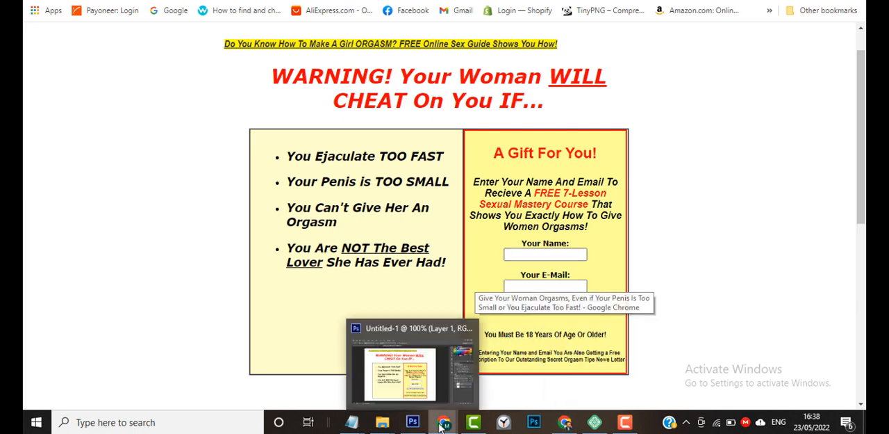
pyautogui.click(485, 382)
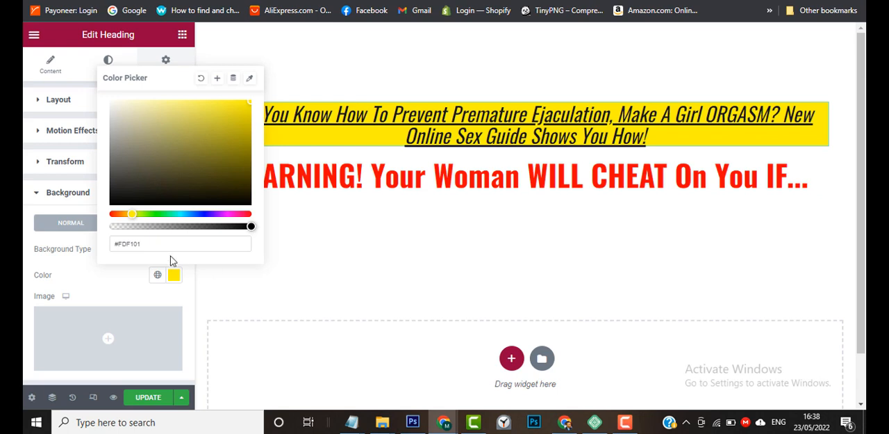
pyautogui.moveTo(172, 241); pyautogui.dragTo(119, 241)
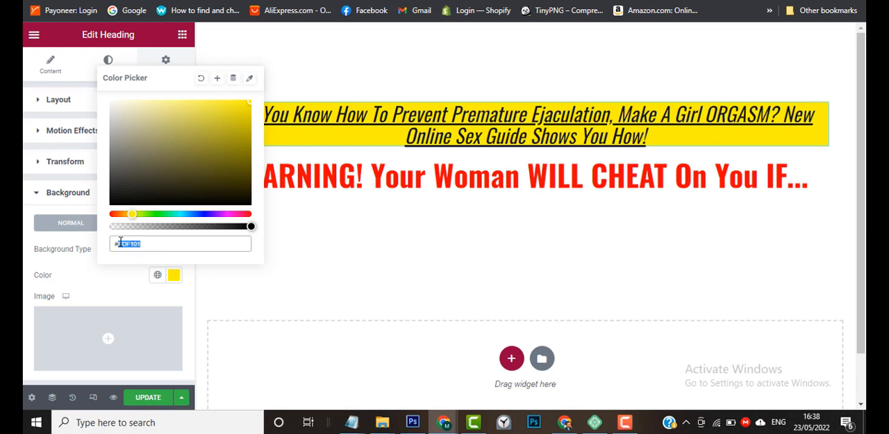
pyautogui.write('000')
pyautogui.click(173, 274)
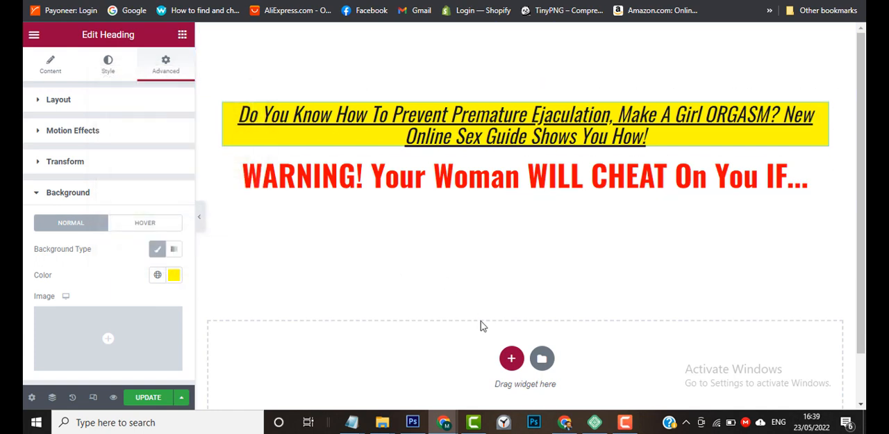
# Switch to Photoshop, sample the cream background behind the bullet list and copy its hex code ffffcc.
pyautogui.moveTo(450, 427)
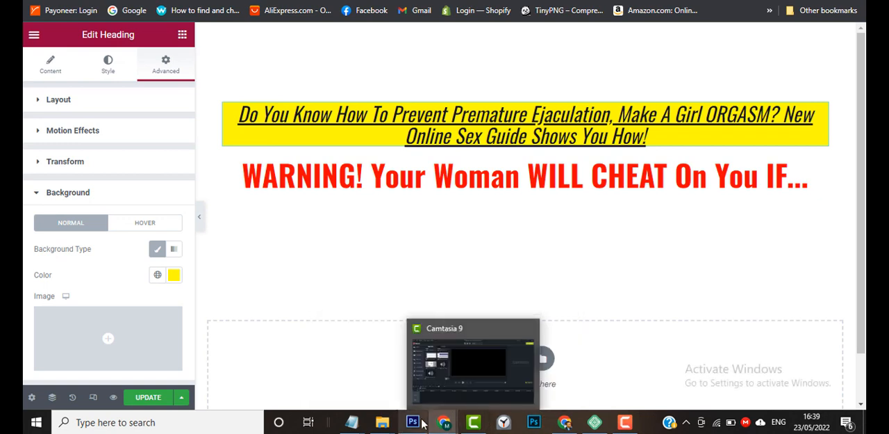
pyautogui.click(439, 394)
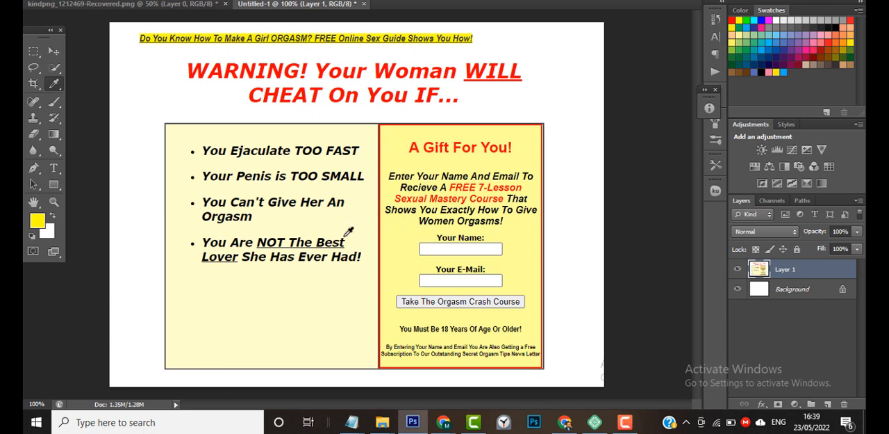
pyautogui.click(361, 212)
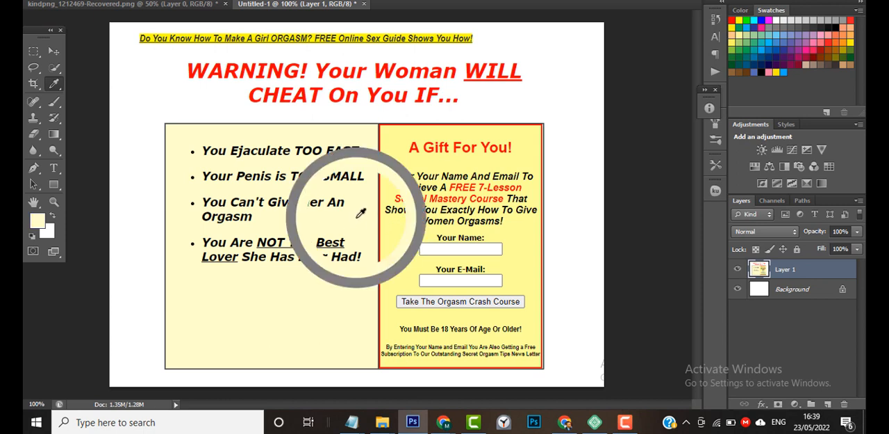
pyautogui.click(360, 221)
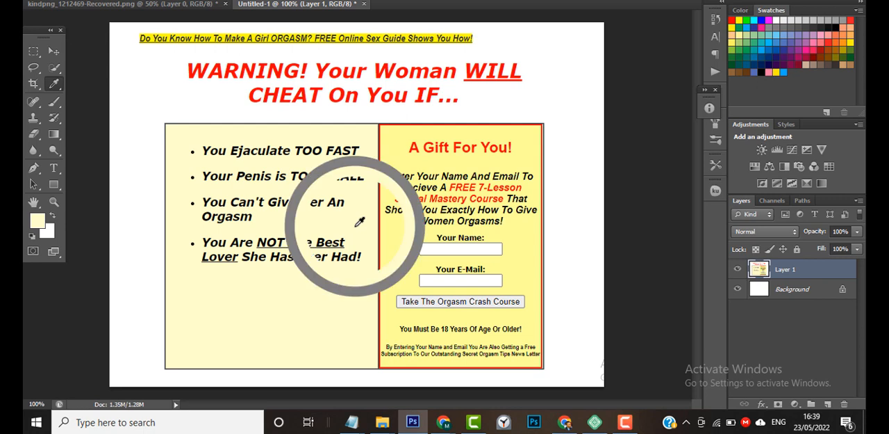
pyautogui.click(36, 220)
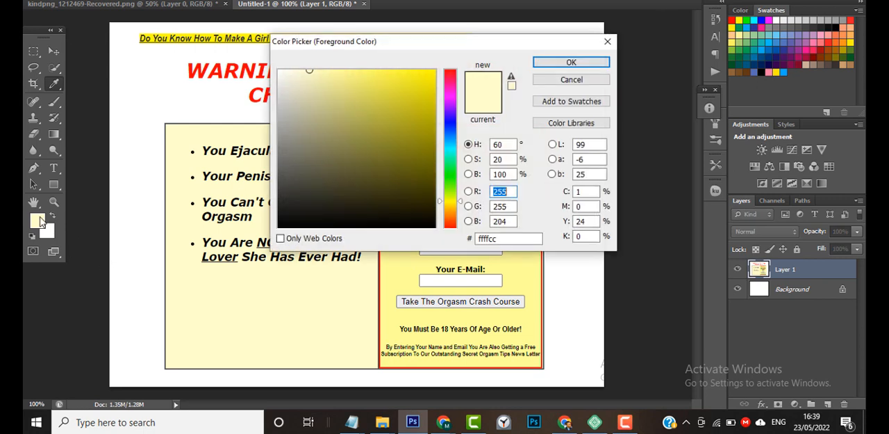
pyautogui.click(507, 239)
pyautogui.moveTo(507, 239); pyautogui.dragTo(474, 239)
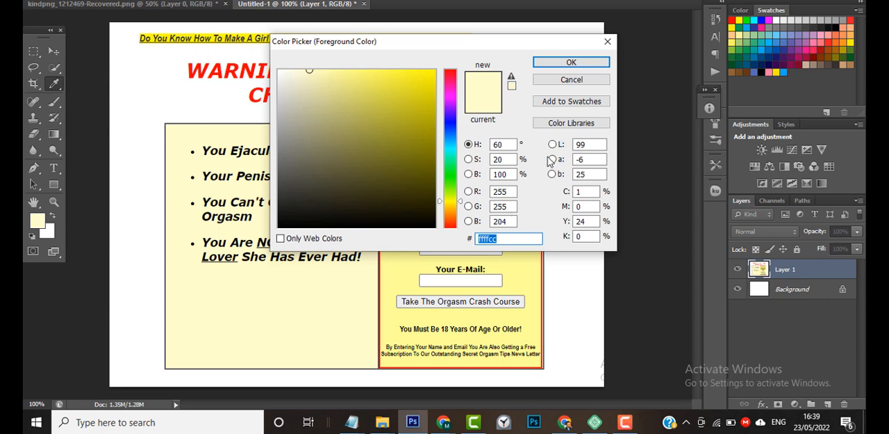
pyautogui.click(571, 63)
# Switch to the Elementor browser window.
pyautogui.hotkey('alt', 'Tab')
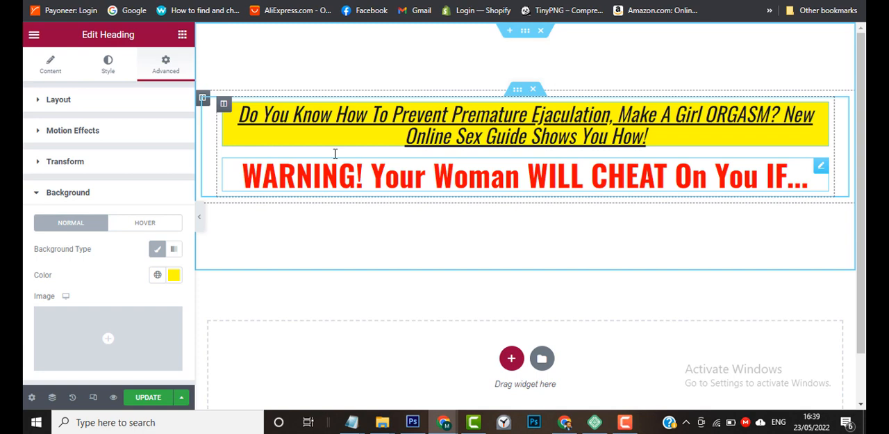
pyautogui.click(182, 36)
pyautogui.moveTo(66, 191); pyautogui.dragTo(548, 199)
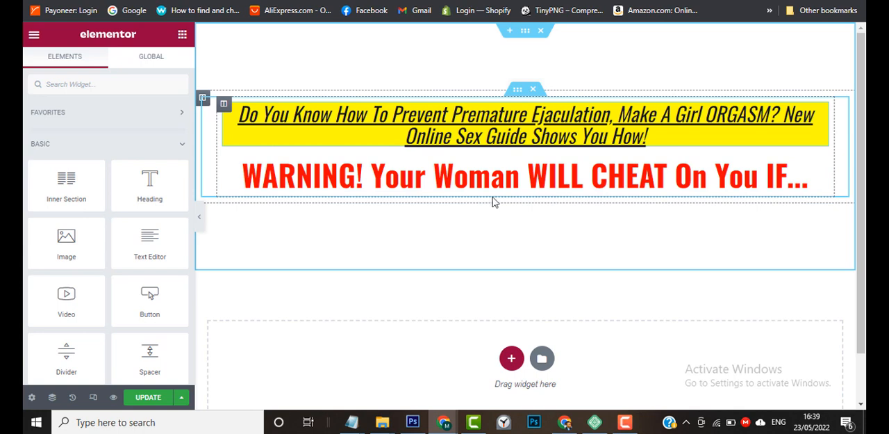
pyautogui.moveTo(542, 216); pyautogui.dragTo(75, 200)
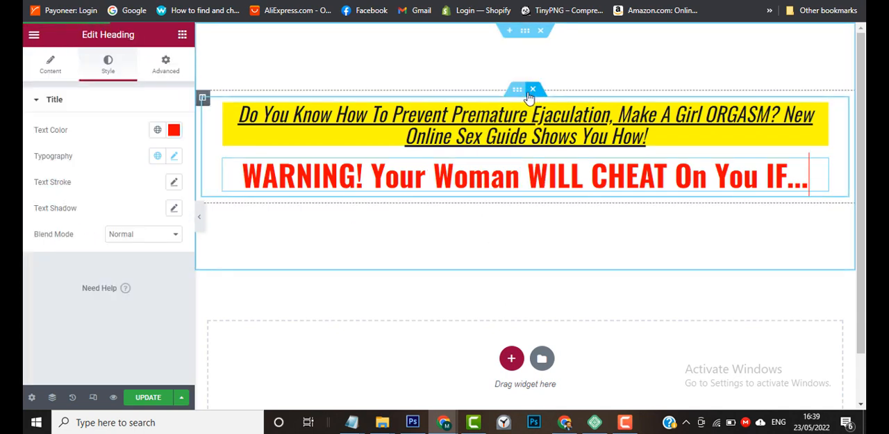
# Duplicate the inner section that holds the two headings and delete both headings from the copy.
pyautogui.click(517, 93)
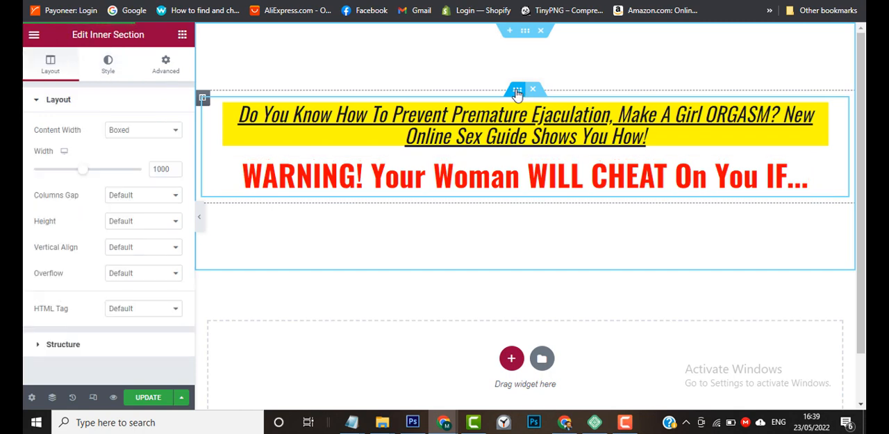
pyautogui.rightClick(517, 93)
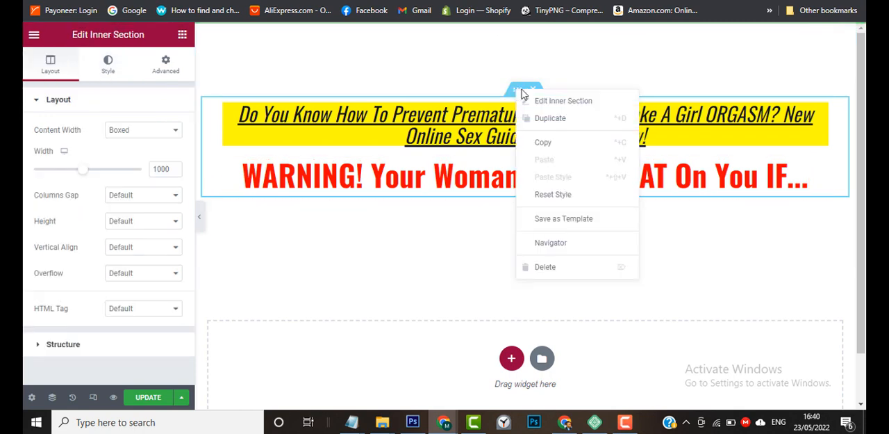
pyautogui.click(550, 119)
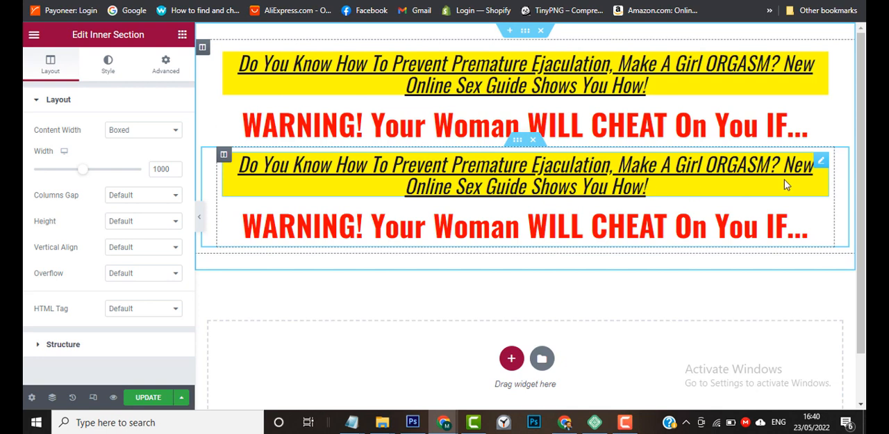
pyautogui.rightClick(822, 163)
pyautogui.click(814, 341)
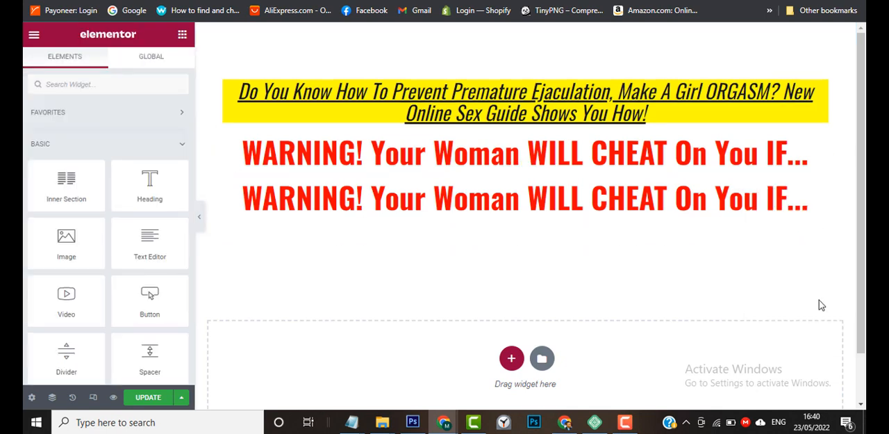
pyautogui.rightClick(822, 191)
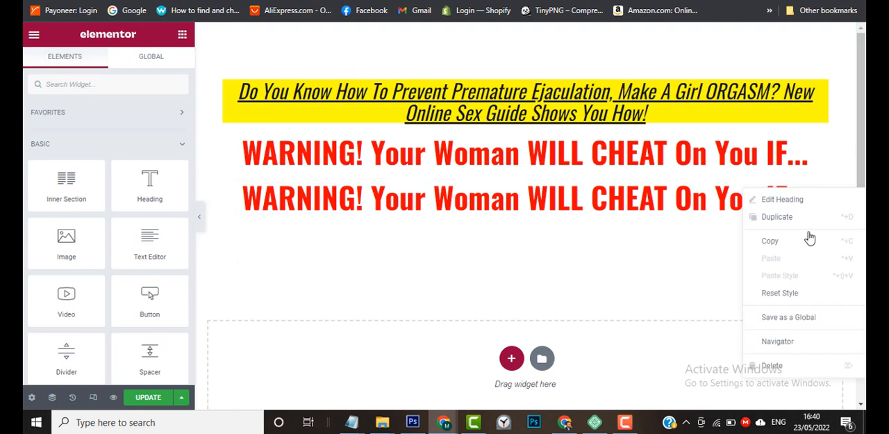
pyautogui.click(806, 365)
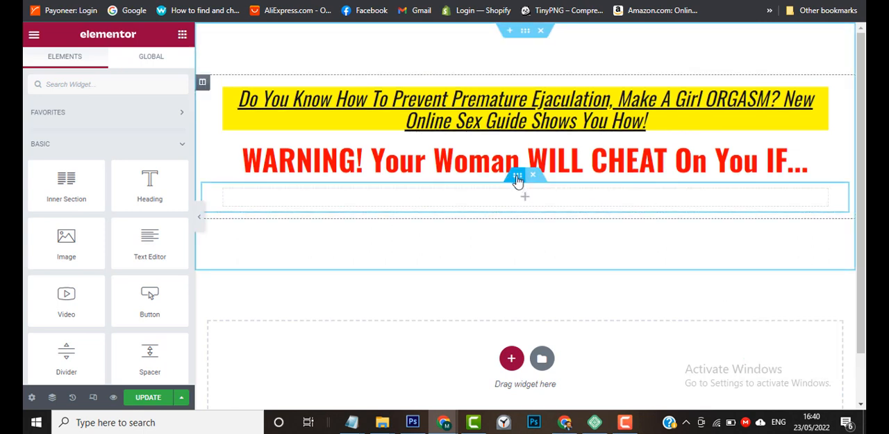
# Duplicate the column of the empty inner section below the WARNING heading to make two columns.
pyautogui.click(518, 179)
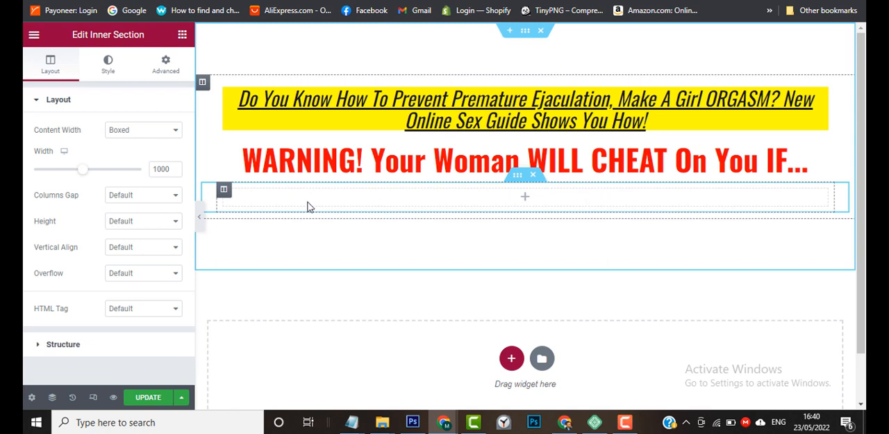
pyautogui.click(224, 190)
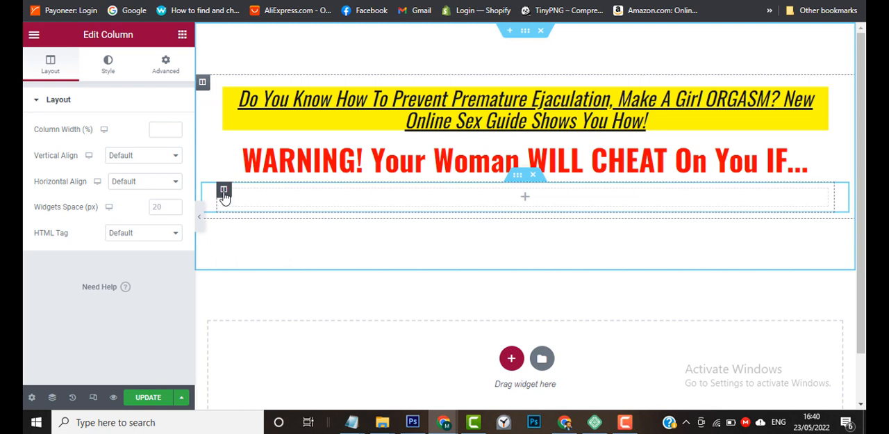
pyautogui.rightClick(224, 195)
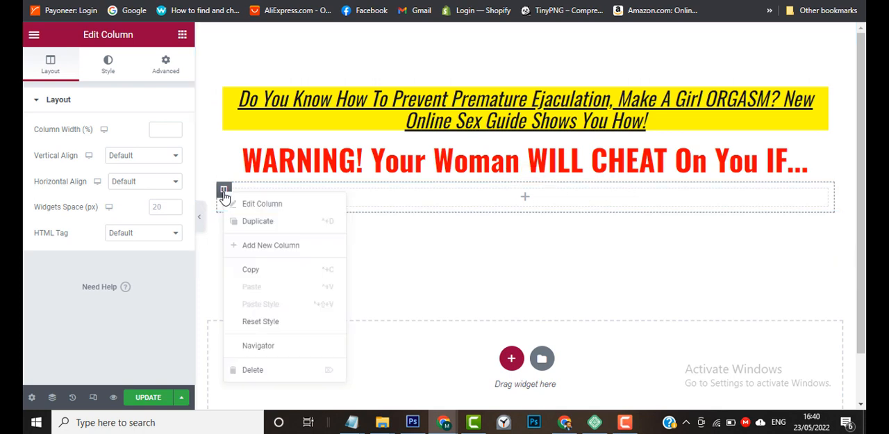
pyautogui.click(264, 222)
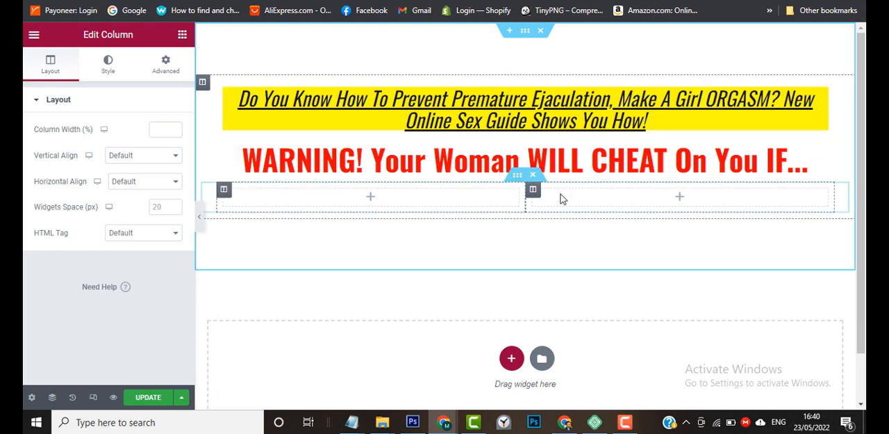
# Set the height of the two-column inner section to Min Height.
pyautogui.click(225, 191)
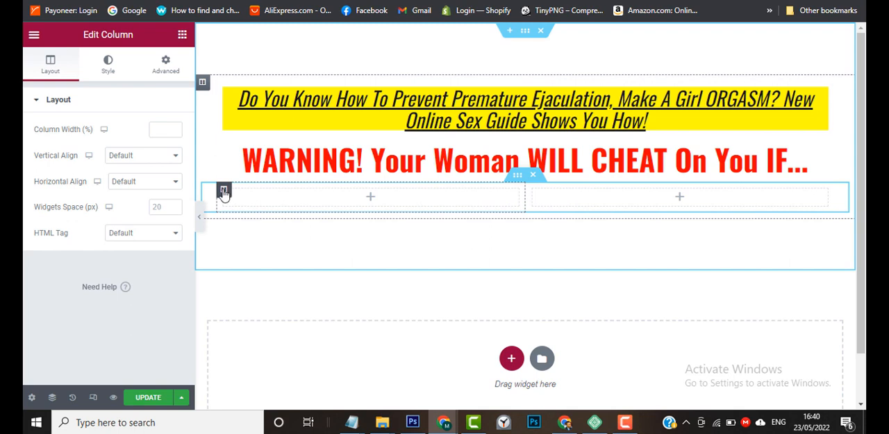
pyautogui.click(518, 178)
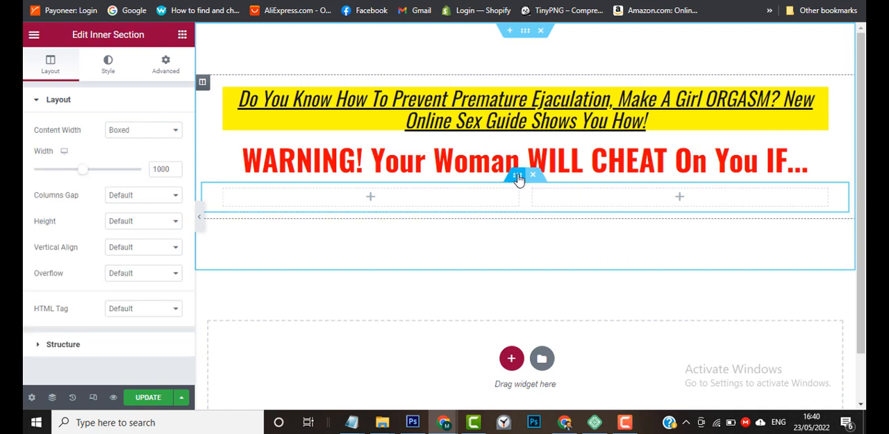
pyautogui.click(155, 225)
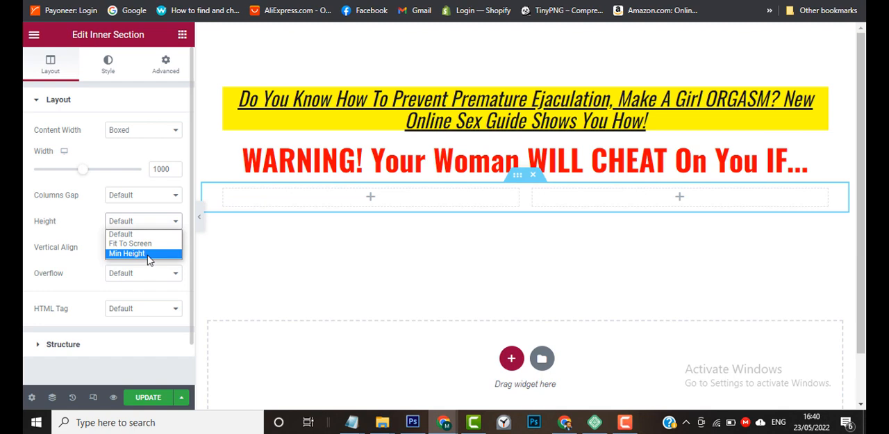
pyautogui.click(148, 253)
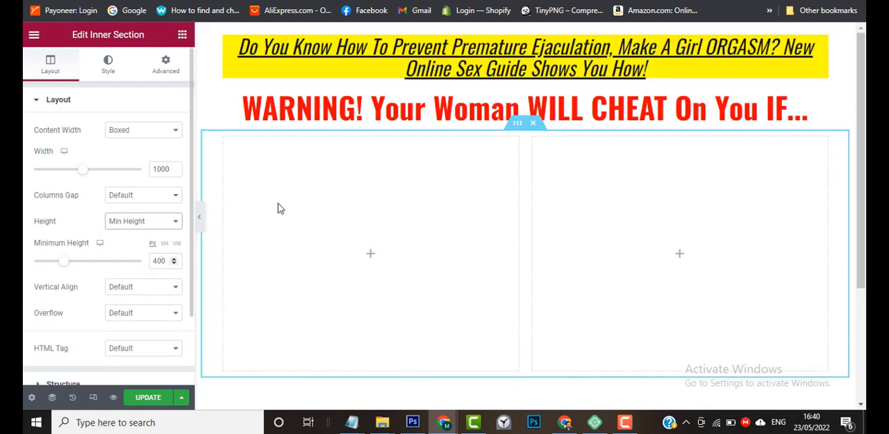
# Give the left column of the inner section a classic background with the color #ffffcc.
pyautogui.click(224, 140)
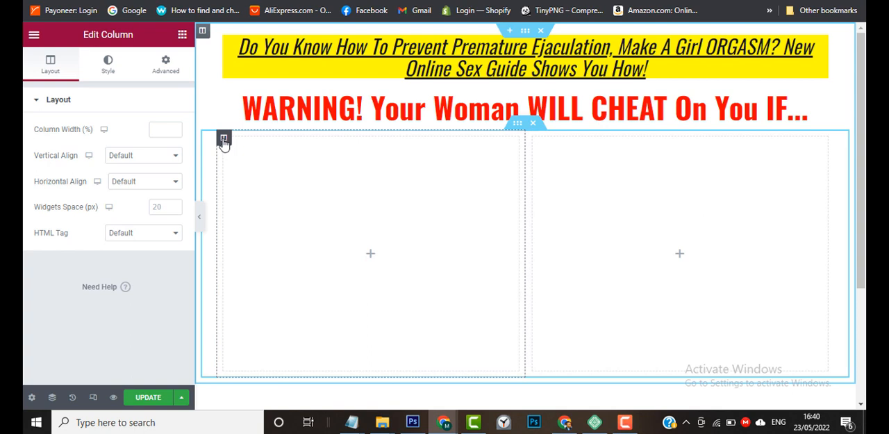
pyautogui.click(162, 73)
pyautogui.scroll(-2, 28, 290)
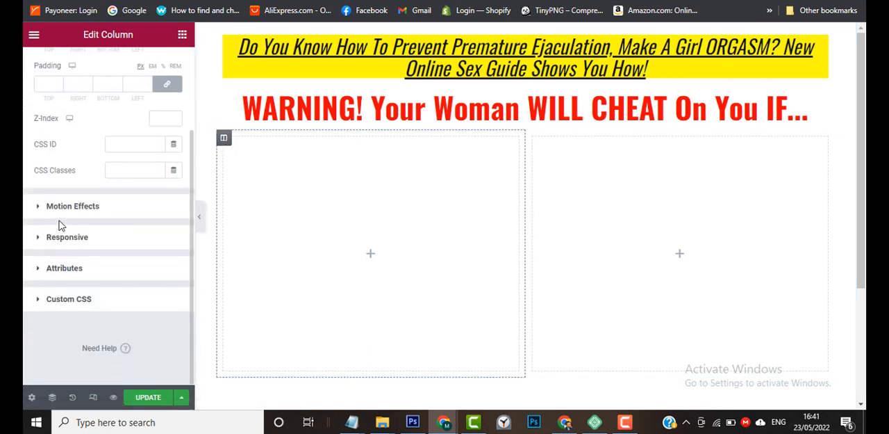
pyautogui.scroll(2, 25, 264)
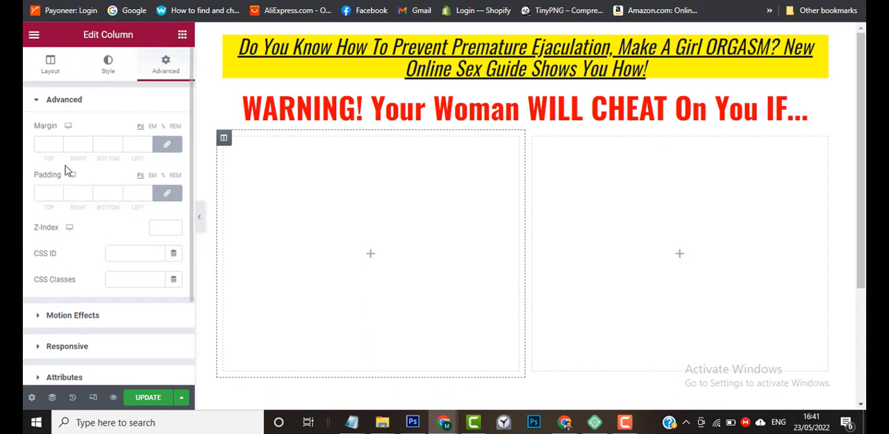
pyautogui.click(107, 69)
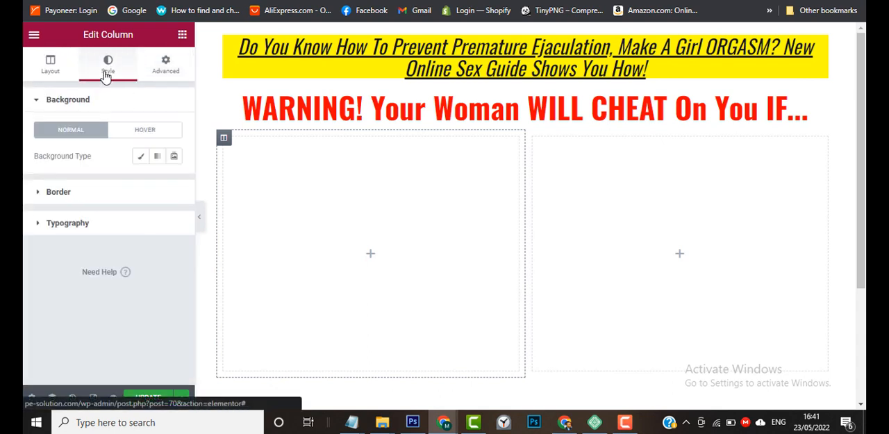
pyautogui.click(140, 158)
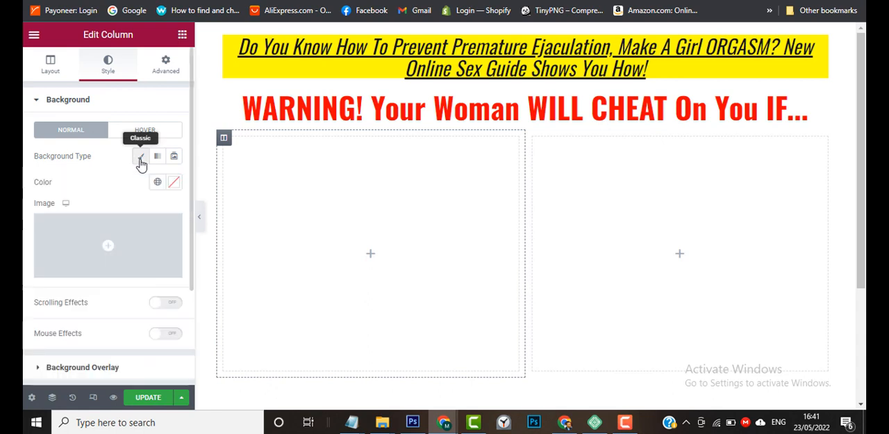
pyautogui.click(174, 182)
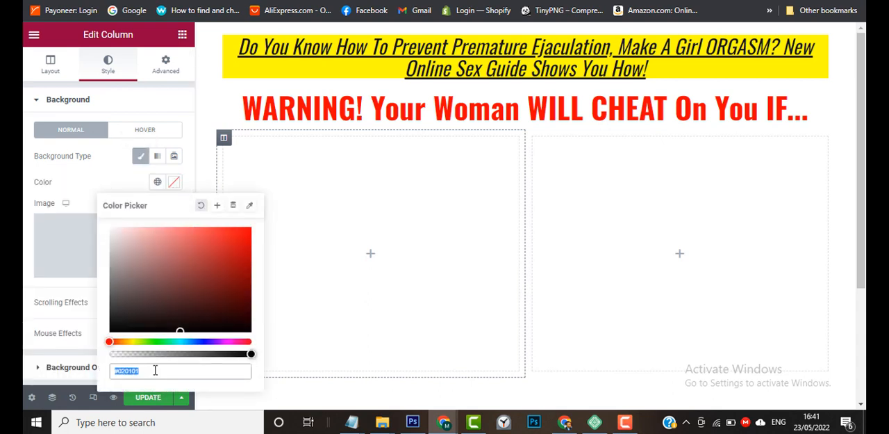
pyautogui.doubleClick(155, 370)
pyautogui.press('BackSpace')
pyautogui.write('ffffcc')
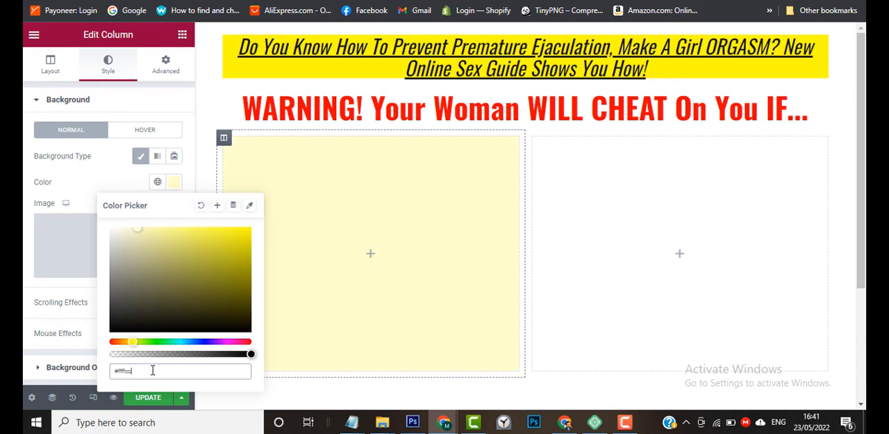
pyautogui.moveTo(413, 423)
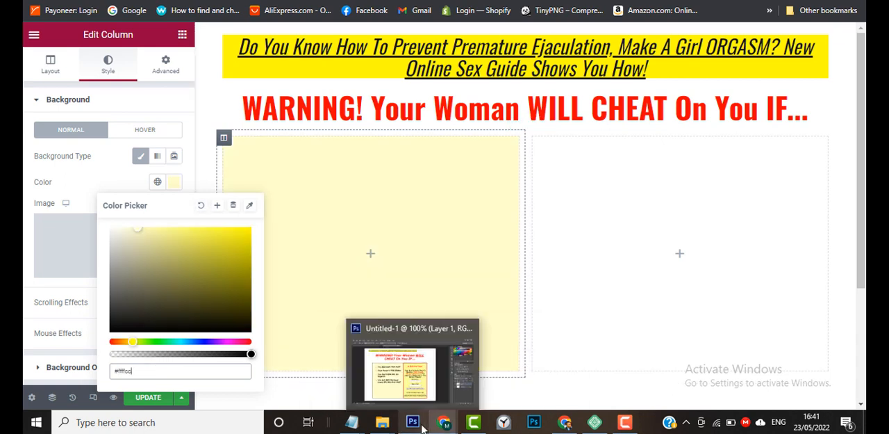
pyautogui.moveTo(418, 390)
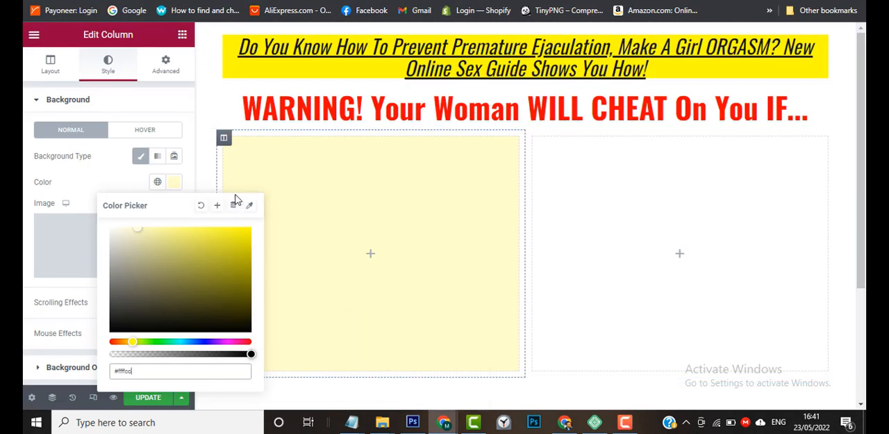
pyautogui.click(179, 186)
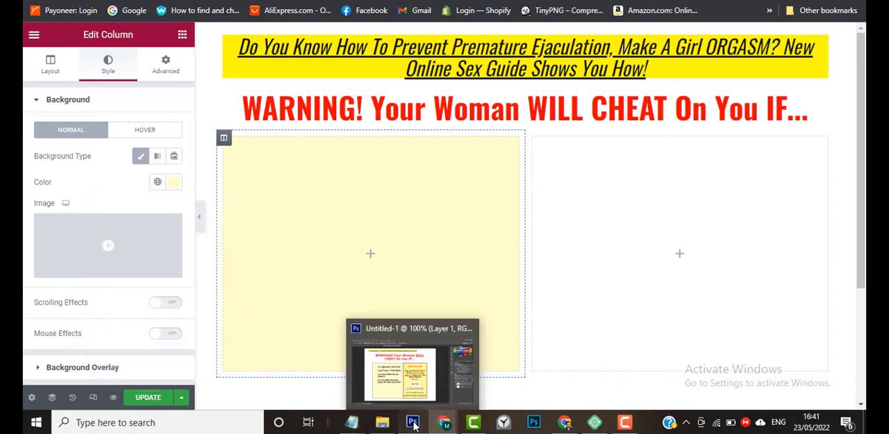
# Switch to Photoshop, sample the yellow background of the opt-in box and copy its hex code ffff99.
pyautogui.click(417, 375)
pyautogui.click(531, 244)
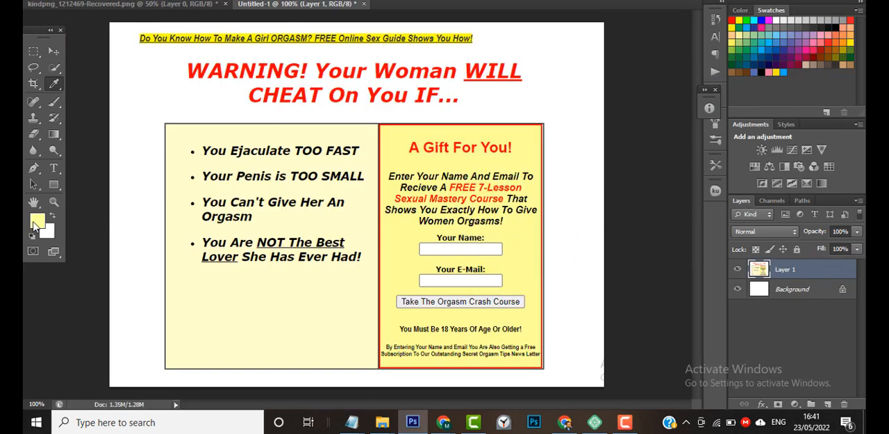
pyautogui.click(531, 250)
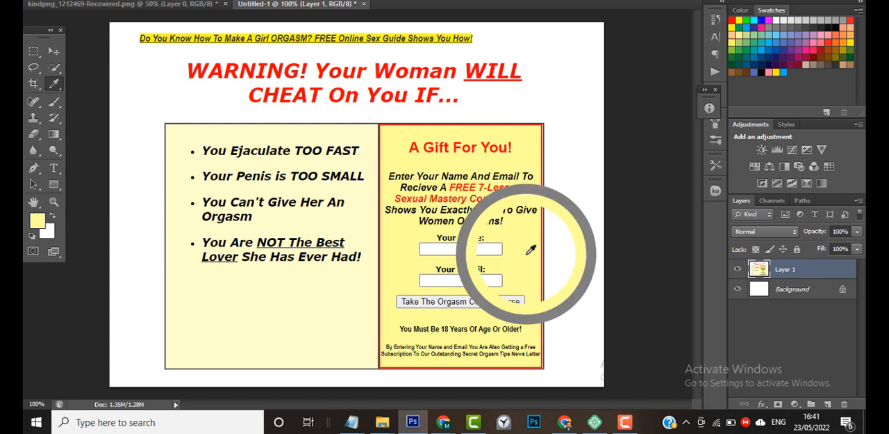
pyautogui.click(37, 220)
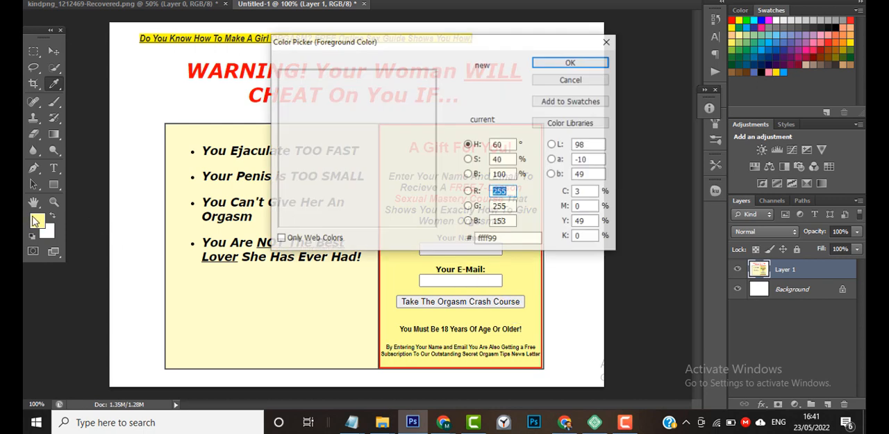
pyautogui.click(511, 238)
pyautogui.moveTo(465, 244); pyautogui.dragTo(457, 244)
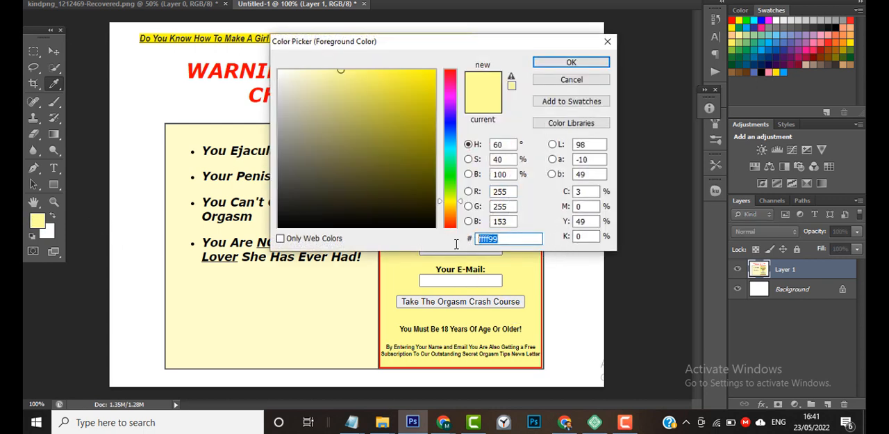
pyautogui.click(582, 66)
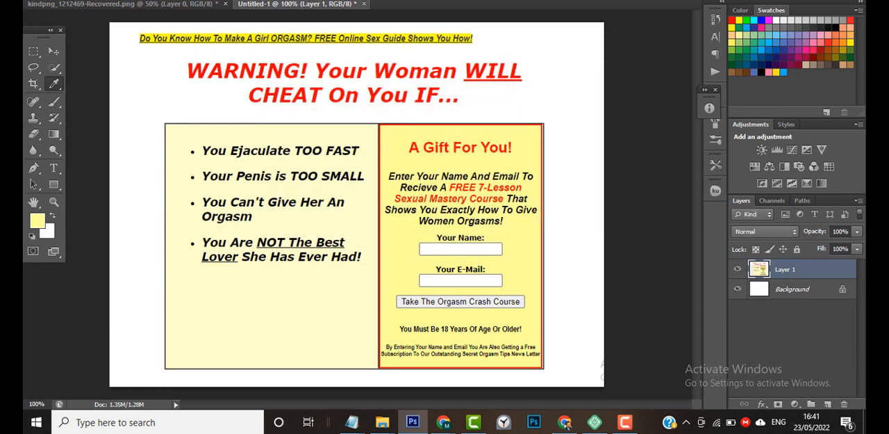
# Return to the Elementor page and give the right column of the inner section a classic background with the color #ffff99.
pyautogui.hotkey('alt', 'Tab')
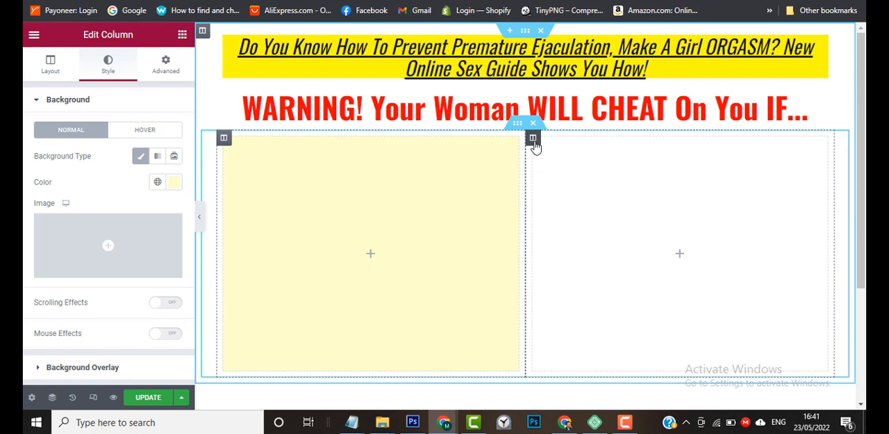
pyautogui.click(534, 139)
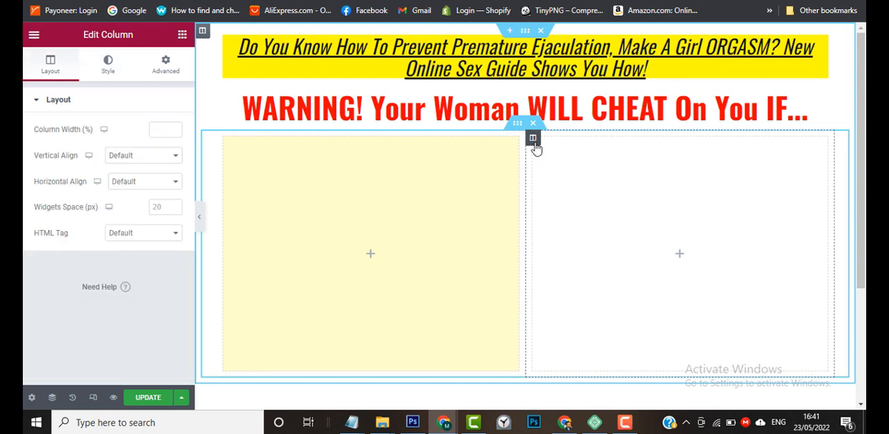
pyautogui.click(108, 72)
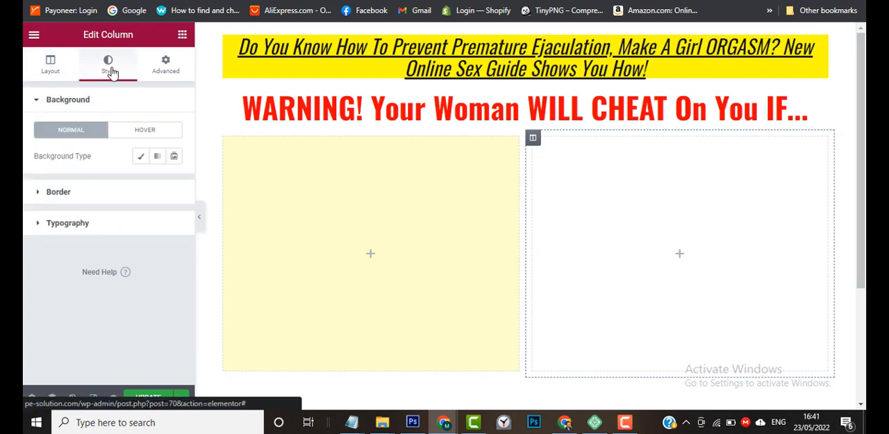
pyautogui.click(142, 158)
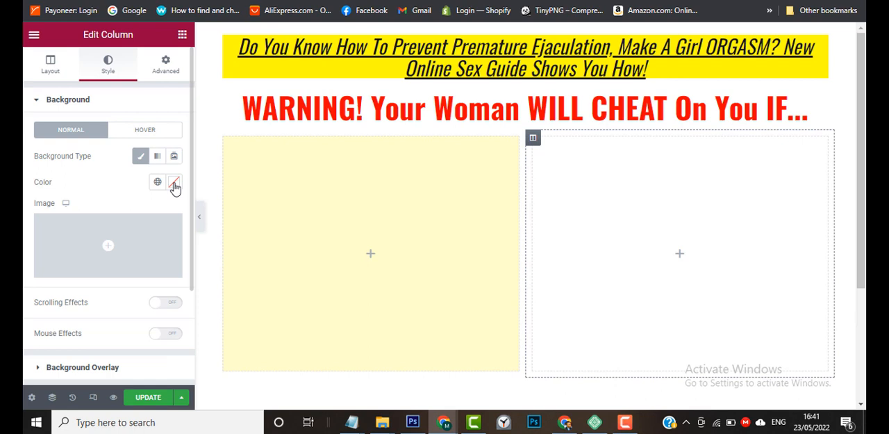
pyautogui.click(174, 183)
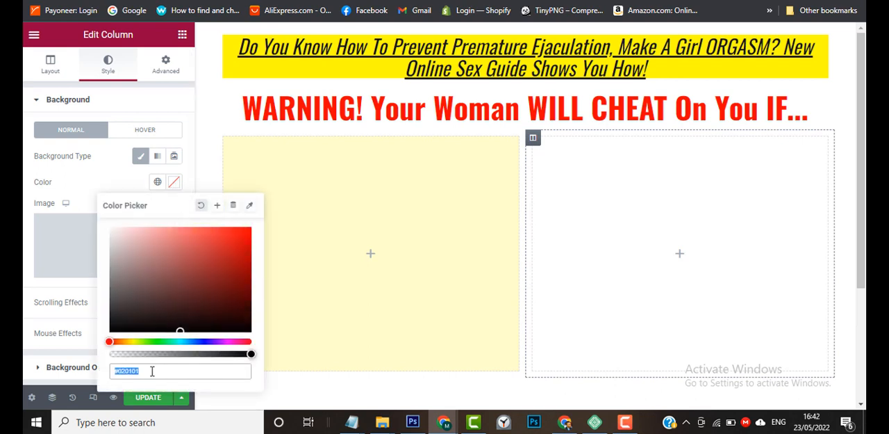
pyautogui.click(152, 371)
pyautogui.doubleClick(120, 371)
pyautogui.hotkey('ctrl', 'v')
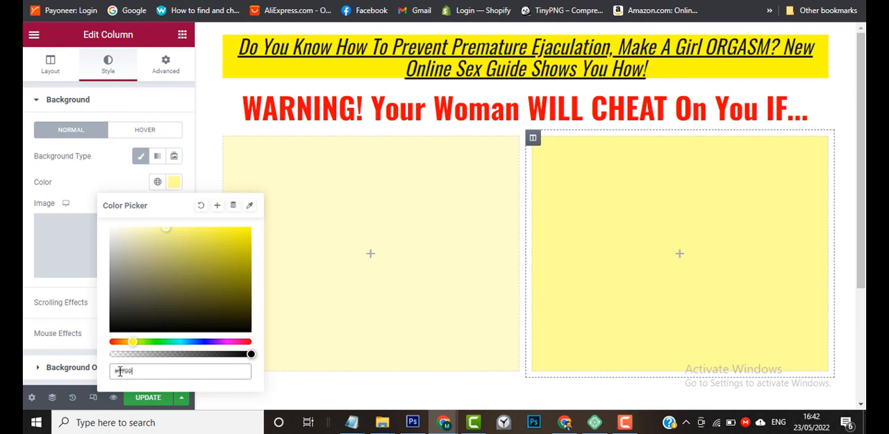
pyautogui.click(174, 183)
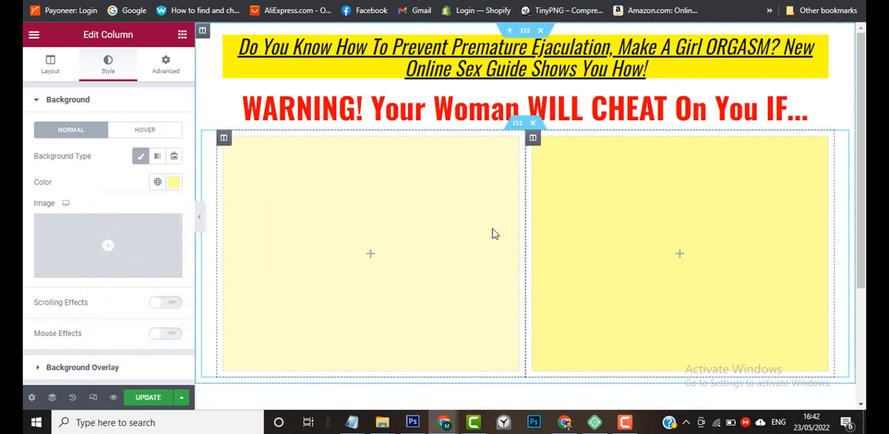
pyautogui.scroll(-2, 492, 234)
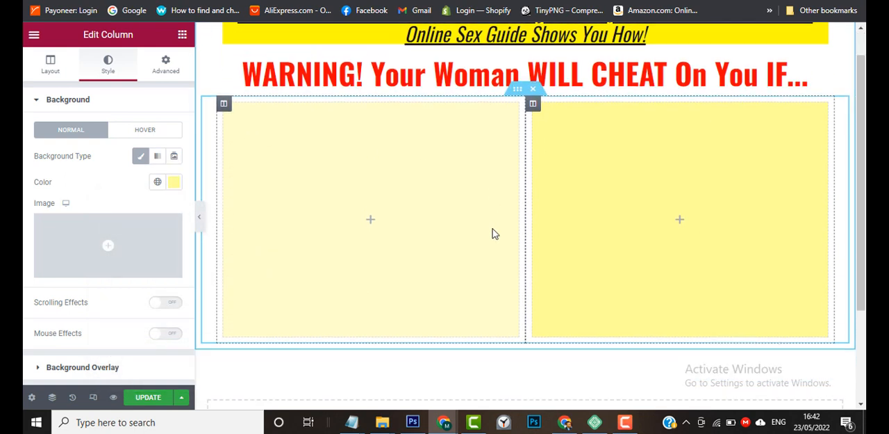
pyautogui.scroll(2, 492, 233)
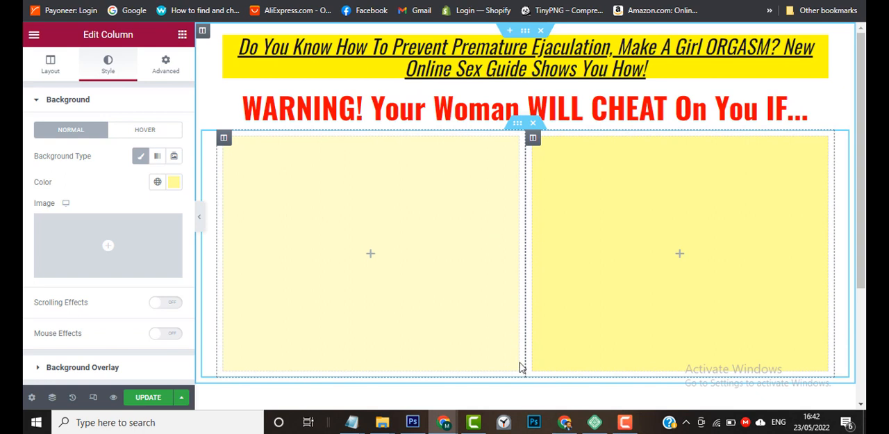
# Add an Icon List widget to the left column of the inner section and delete its second and third items.
pyautogui.moveTo(443, 420)
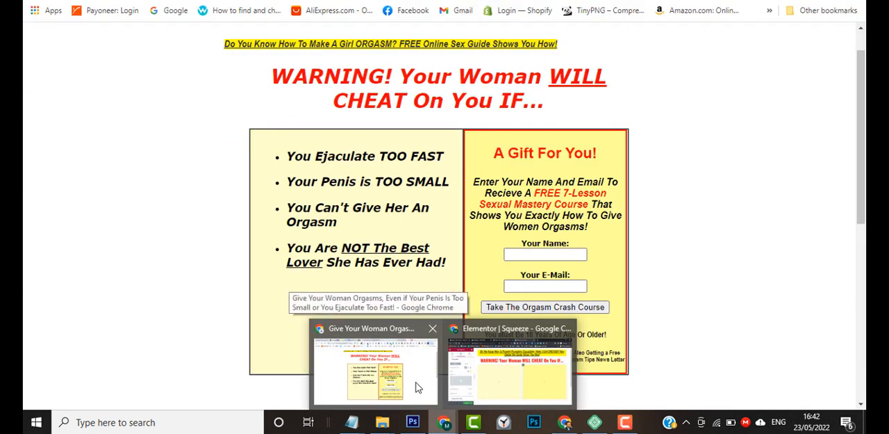
pyautogui.click(408, 387)
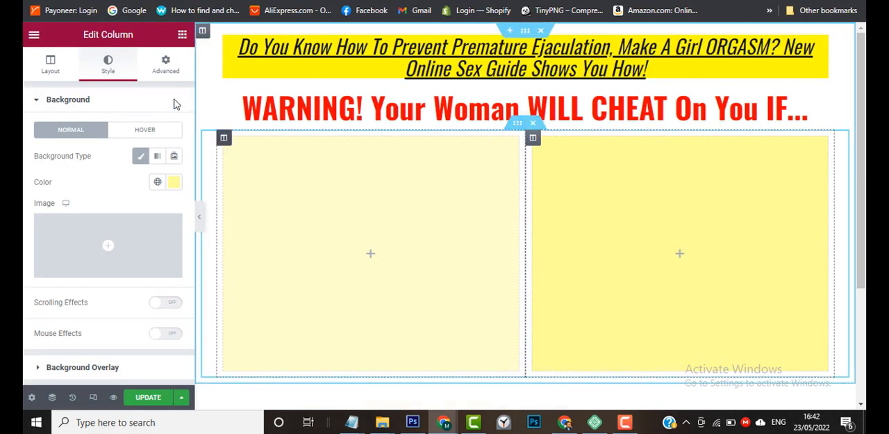
pyautogui.click(182, 37)
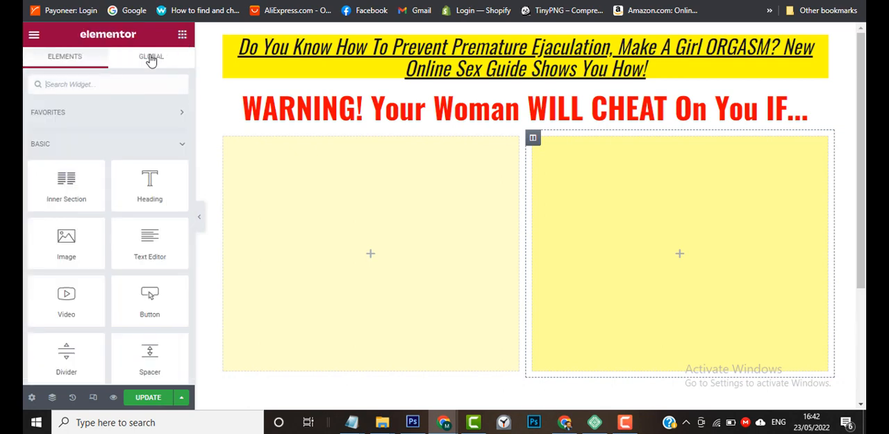
pyautogui.click(97, 84)
pyautogui.write('list')
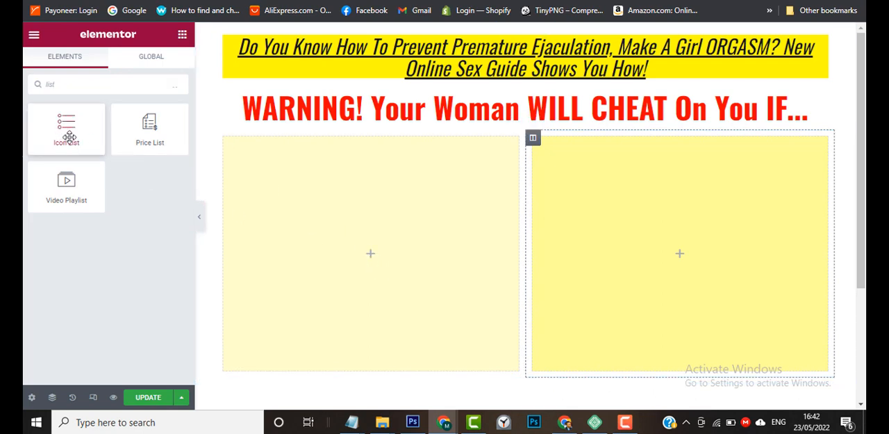
pyautogui.moveTo(69, 136); pyautogui.dragTo(359, 239)
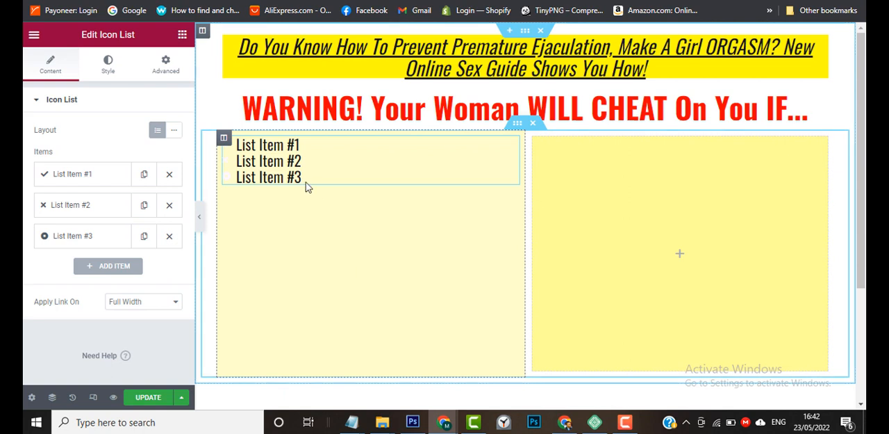
pyautogui.click(169, 236)
pyautogui.click(170, 206)
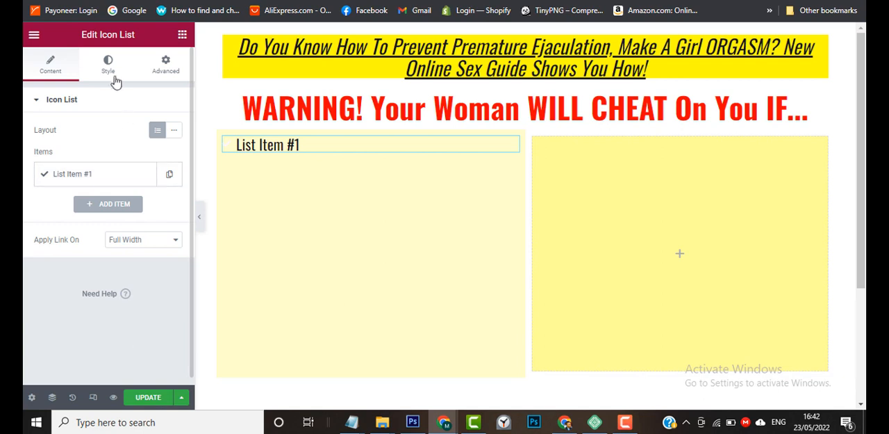
# Replace the check icon of the remaining list item with the solid Circle icon from the icon library.
pyautogui.click(76, 176)
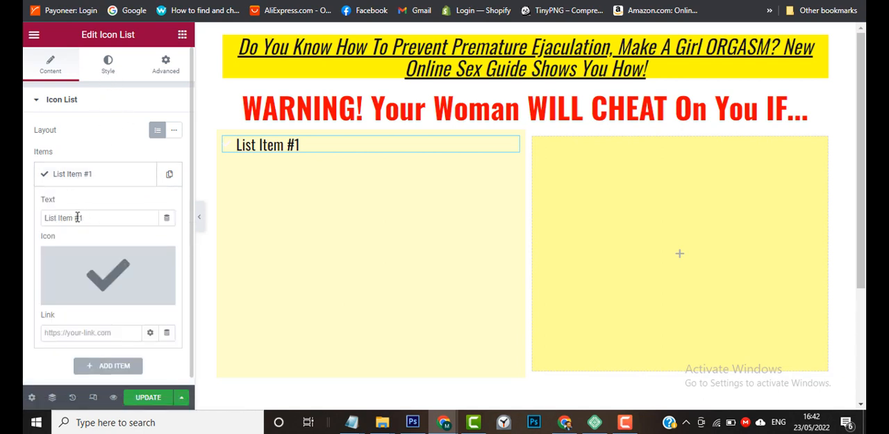
pyautogui.moveTo(88, 249)
pyautogui.click(76, 295)
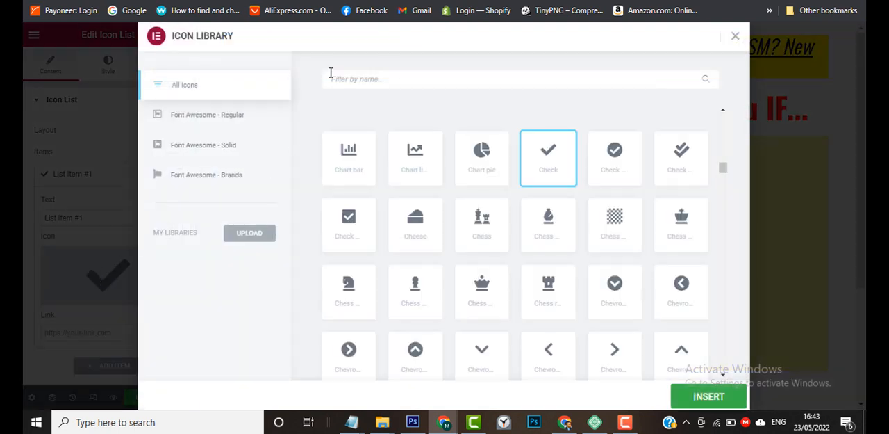
pyautogui.click(415, 77)
pyautogui.write('circle')
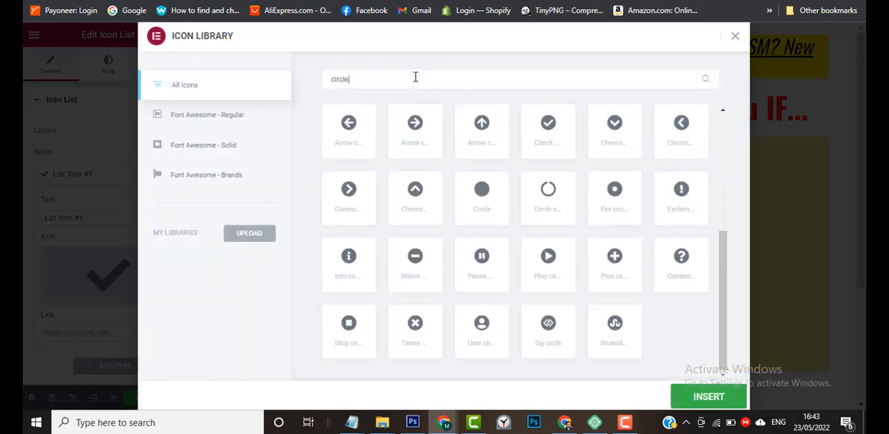
pyautogui.click(483, 197)
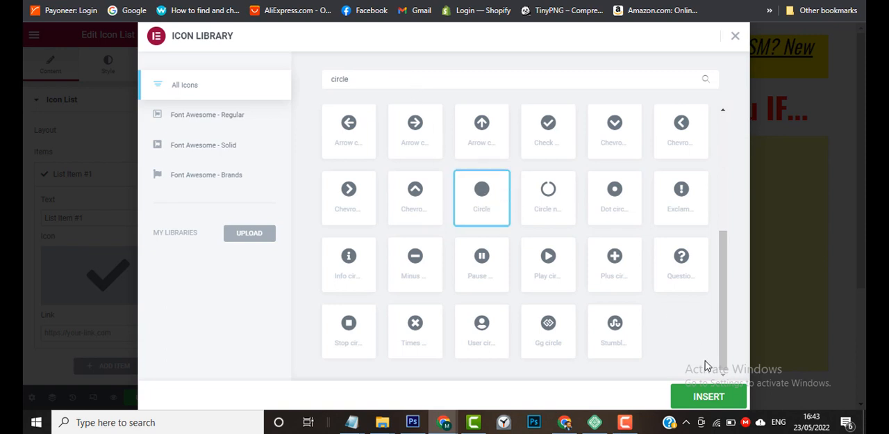
pyautogui.click(705, 396)
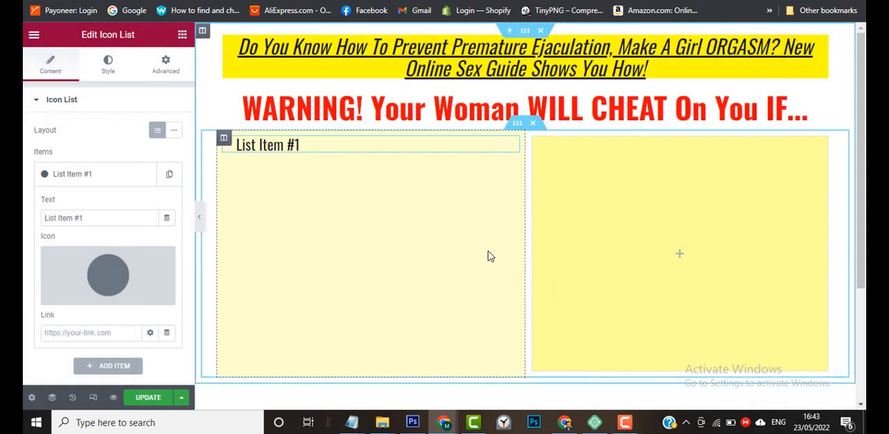
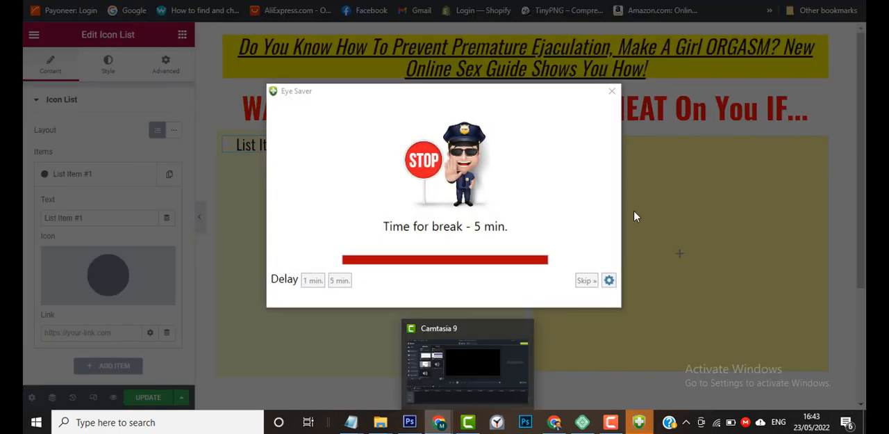
# Dismiss the break reminder, switch to the Notepad sales copy and copy the line "You Ejaculate TOO FAST".
pyautogui.click(612, 91)
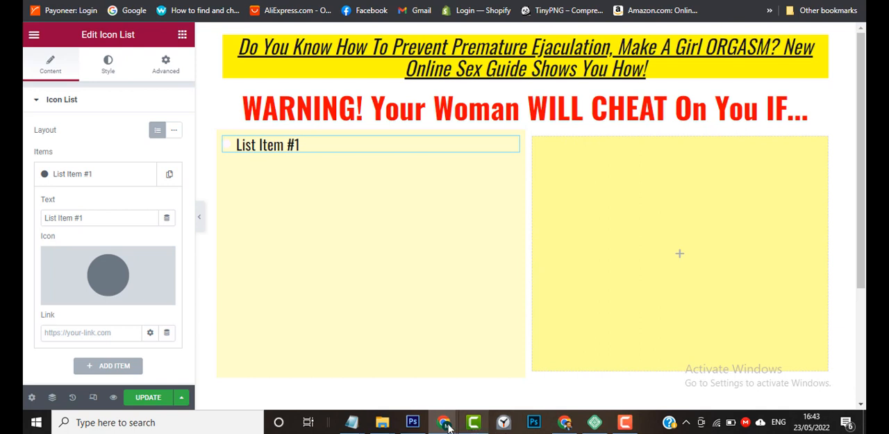
pyautogui.moveTo(354, 424)
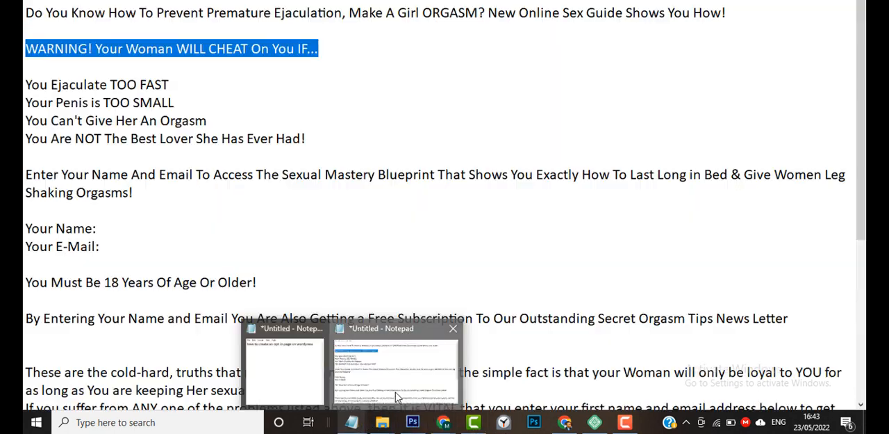
pyautogui.click(395, 397)
pyautogui.moveTo(175, 82); pyautogui.dragTo(25, 84)
pyautogui.hotkey('ctrl', 'c')
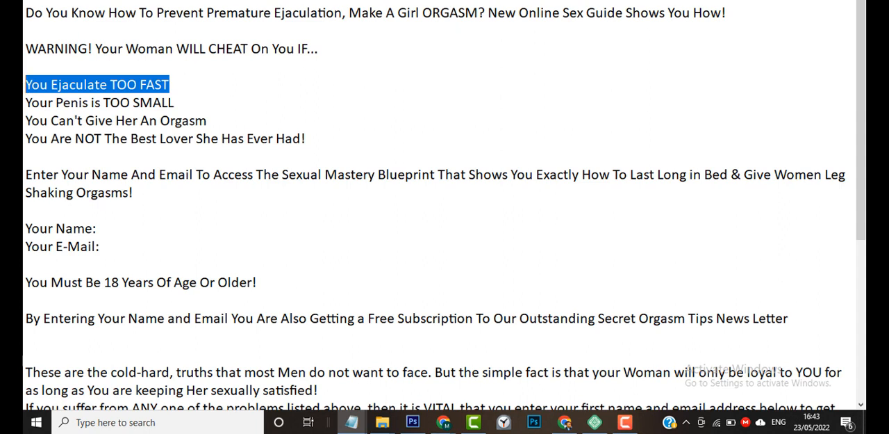
pyautogui.hotkey('alt', 'Tab')
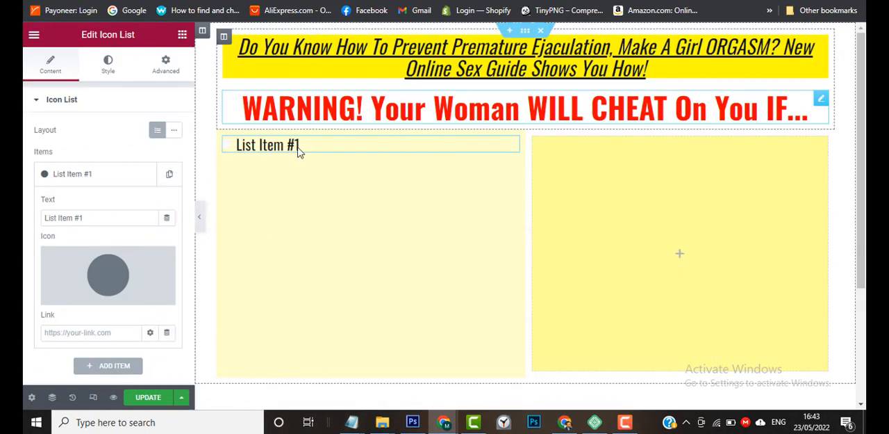
# Return to the Elementor page and replace the list item's text with "You Ejaculate TOO FAST".
pyautogui.doubleClick(87, 222)
pyautogui.hotkey('ctrl', 'a')
pyautogui.hotkey('ctrl', 'v')
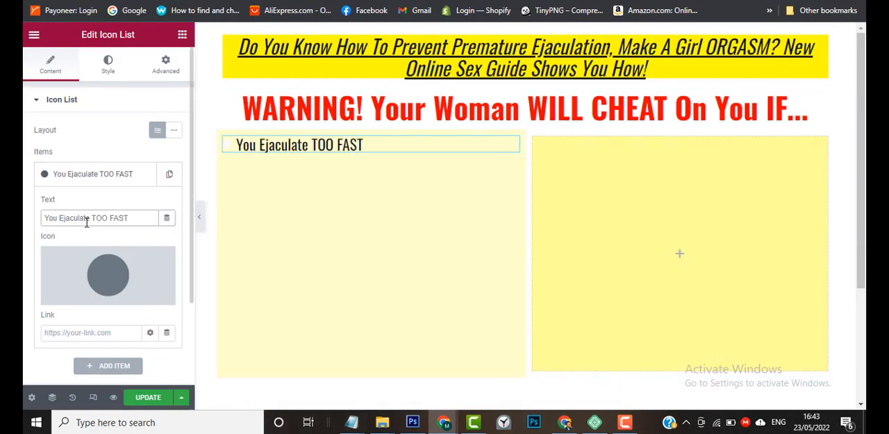
pyautogui.click(27, 219)
pyautogui.scroll(-1, 25, 294)
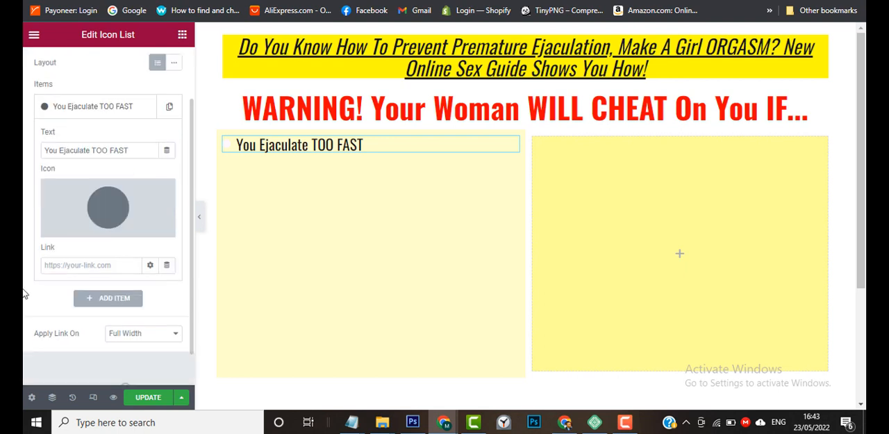
pyautogui.scroll(1, 25, 294)
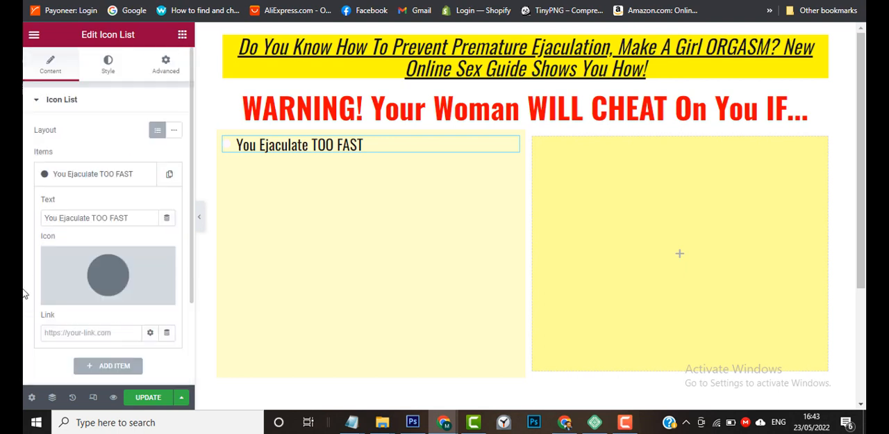
# Style the list icon with the global Accent Color and set its size to 20.
pyautogui.click(108, 70)
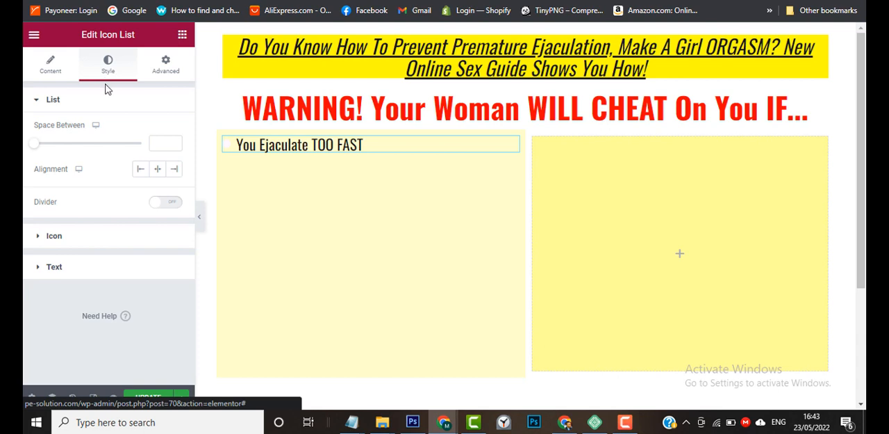
pyautogui.click(50, 240)
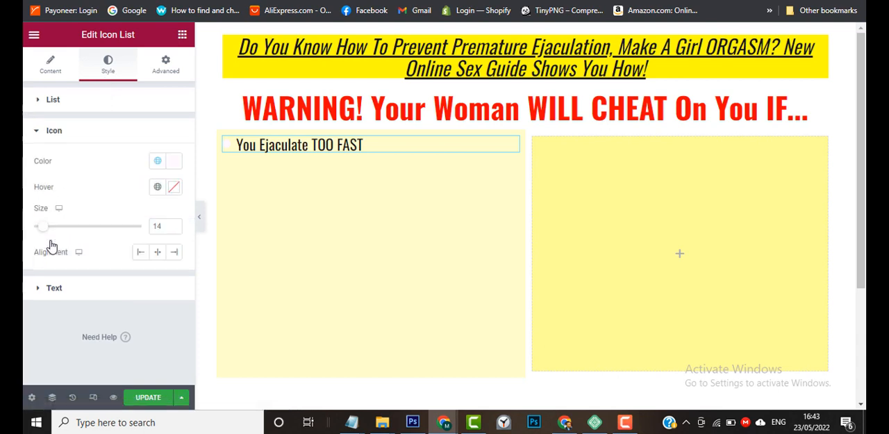
pyautogui.click(157, 162)
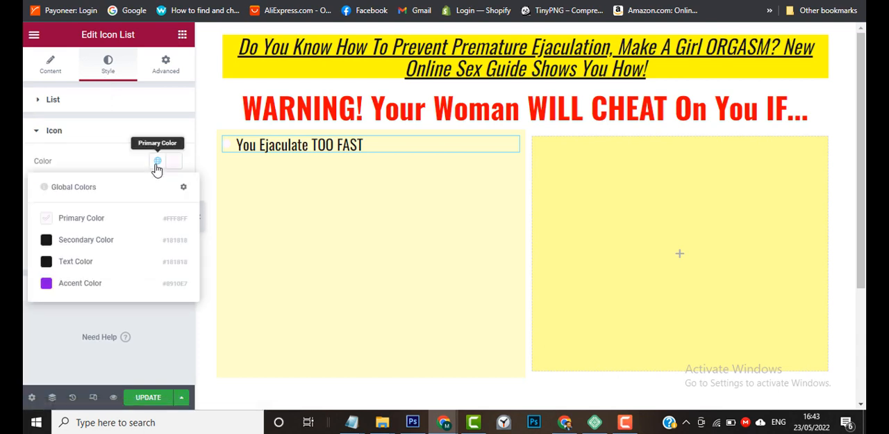
pyautogui.click(97, 292)
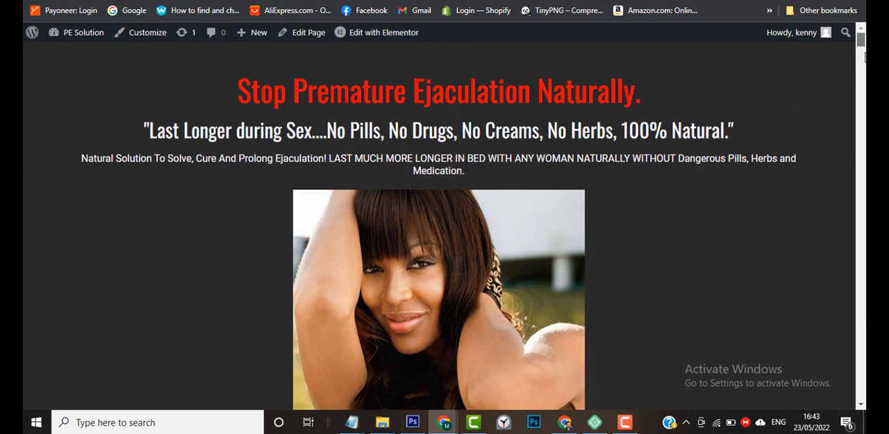
pyautogui.moveTo(862, 44)
pyautogui.mouseDown()
pyautogui.moveTo(863, 75)
pyautogui.moveTo(863, 54)
pyautogui.mouseUp()
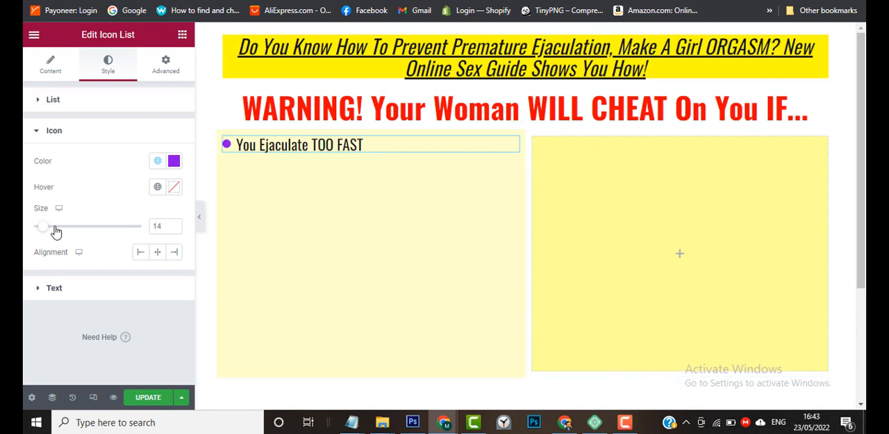
pyautogui.moveTo(44, 231); pyautogui.dragTo(50, 237)
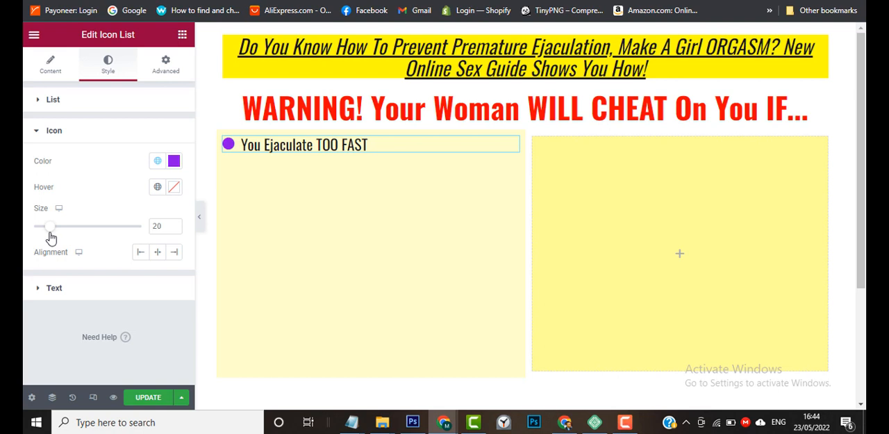
pyautogui.click(625, 422)
pyautogui.click(807, 363)
# Apply the global Text Color to the list text and set its text indent to 12.
pyautogui.click(50, 290)
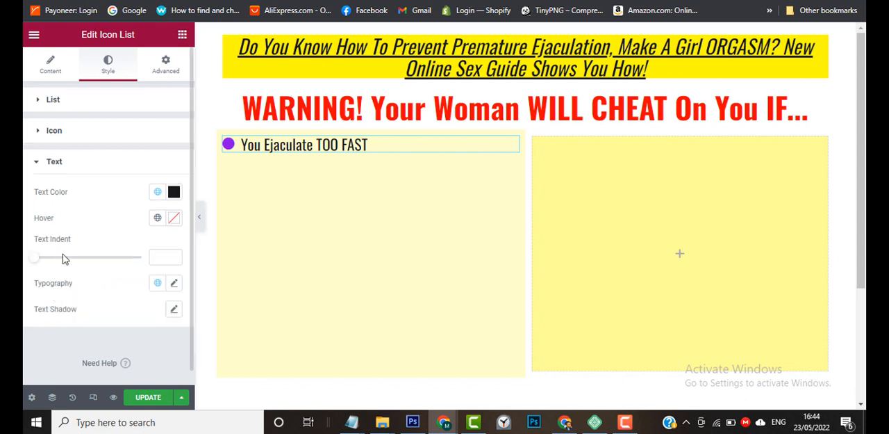
pyautogui.click(158, 198)
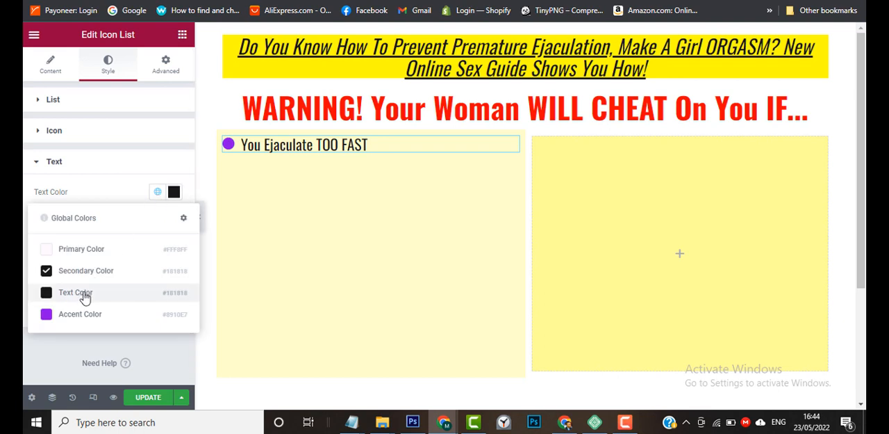
pyautogui.click(87, 292)
pyautogui.click(159, 218)
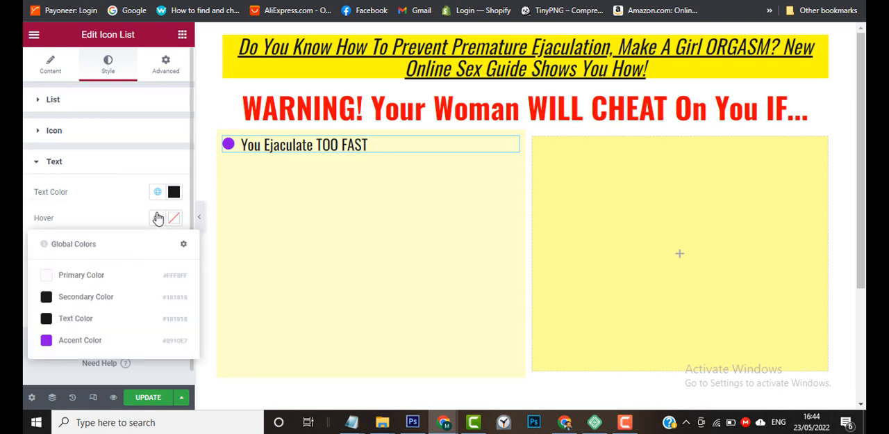
pyautogui.click(158, 218)
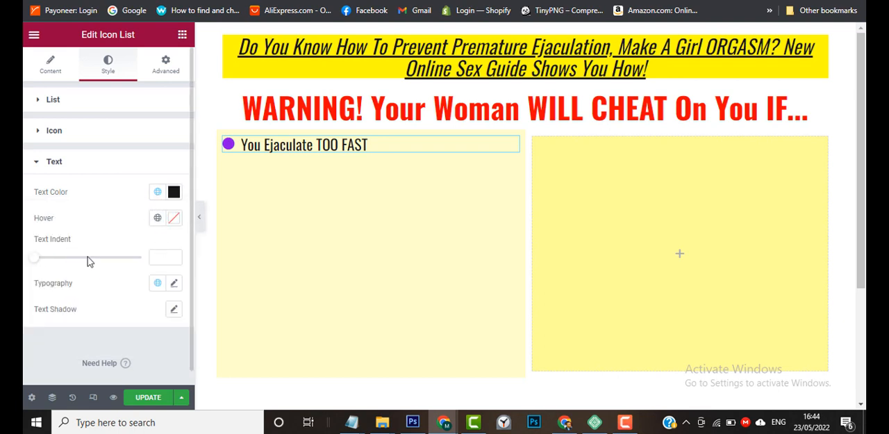
pyautogui.moveTo(37, 261); pyautogui.dragTo(63, 268)
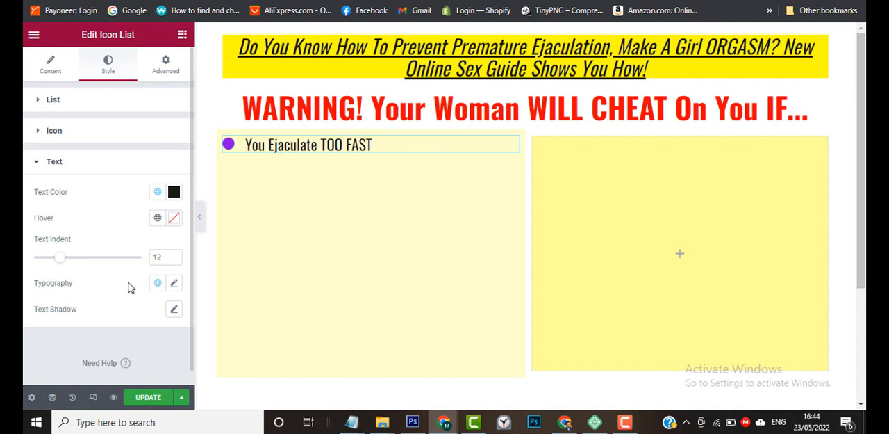
# Apply the global Paragraph Font to the list text, keep the indent at 12, and set the font size to 18 px.
pyautogui.click(159, 285)
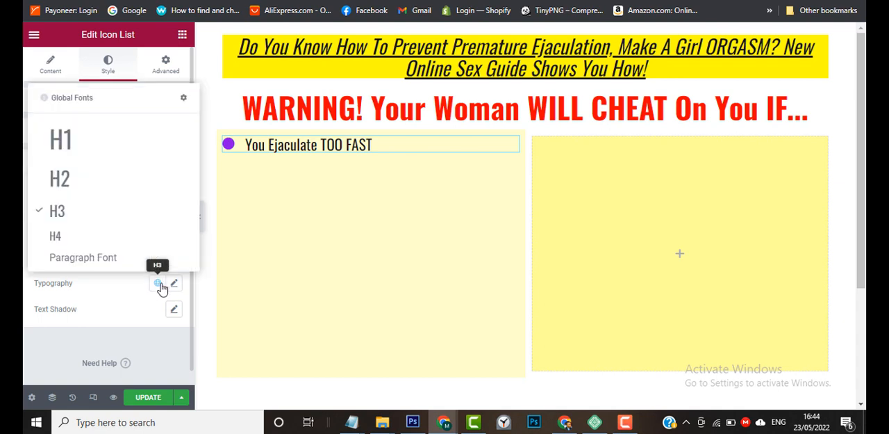
pyautogui.click(97, 260)
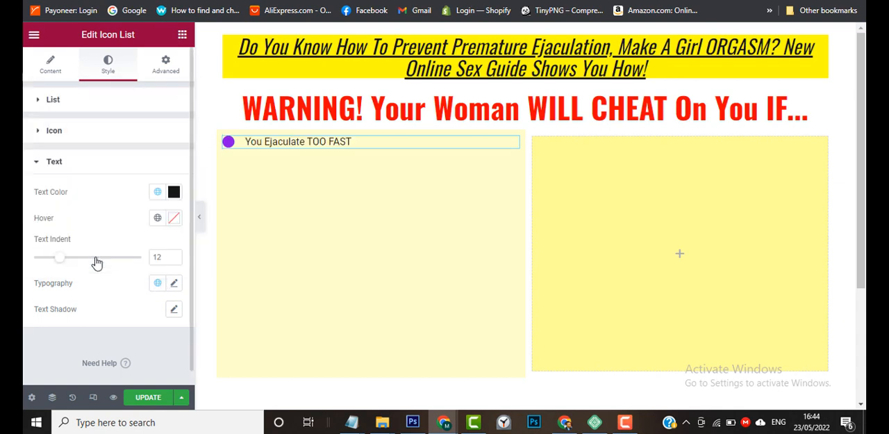
pyautogui.click(174, 255)
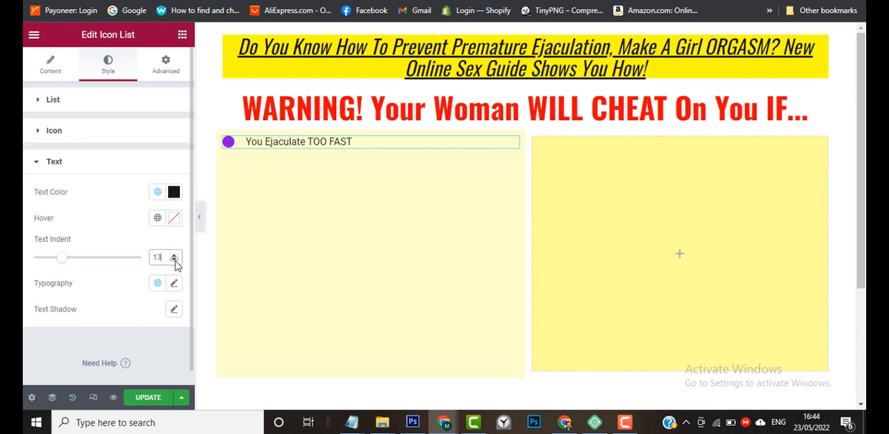
pyautogui.click(174, 259)
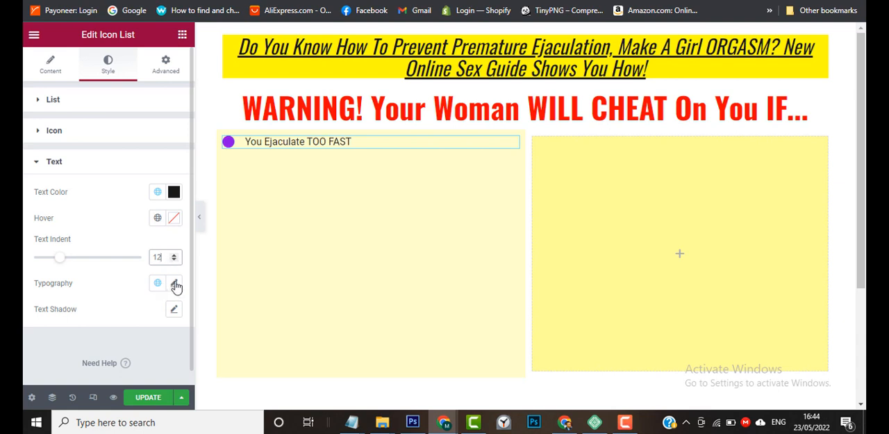
pyautogui.click(174, 284)
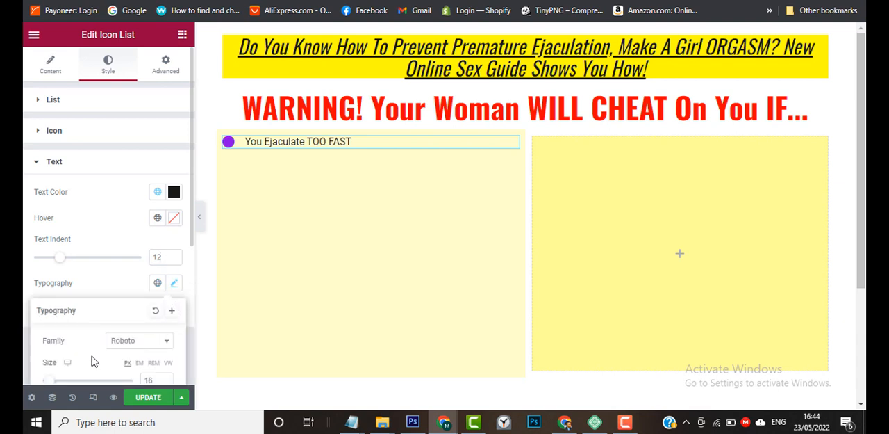
pyautogui.scroll(-1, 94, 361)
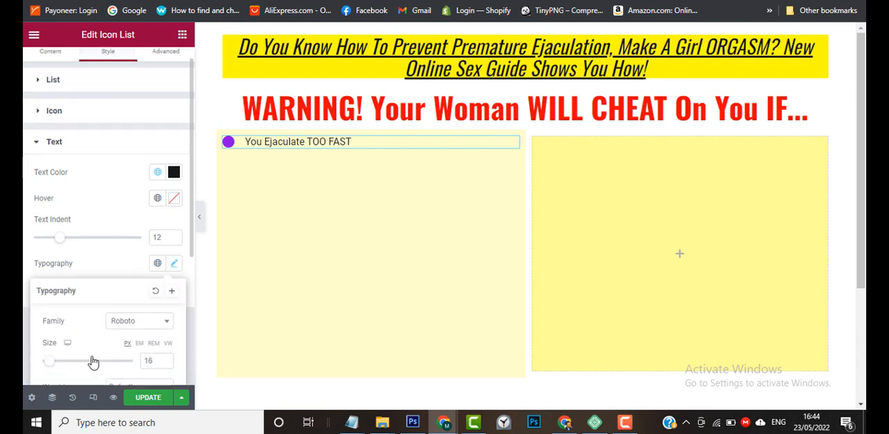
pyautogui.click(165, 354)
pyautogui.click(165, 355)
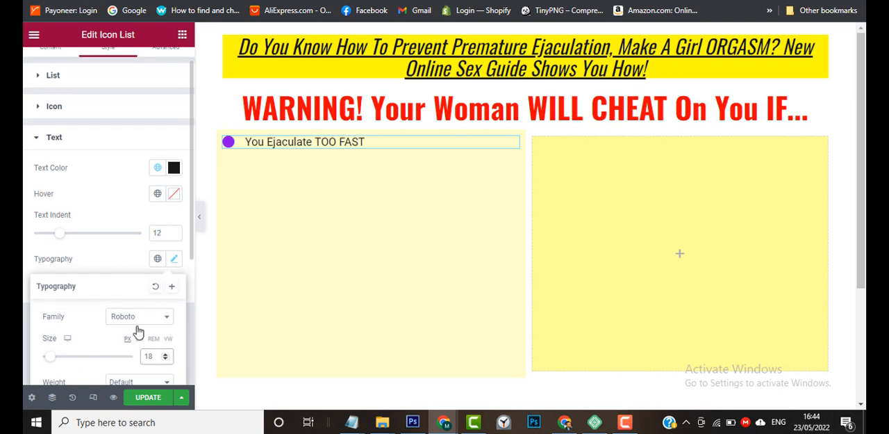
# Make the list item text "You Ejaculate TOO FAST" bold directly on the page.
pyautogui.tripleClick(310, 141)
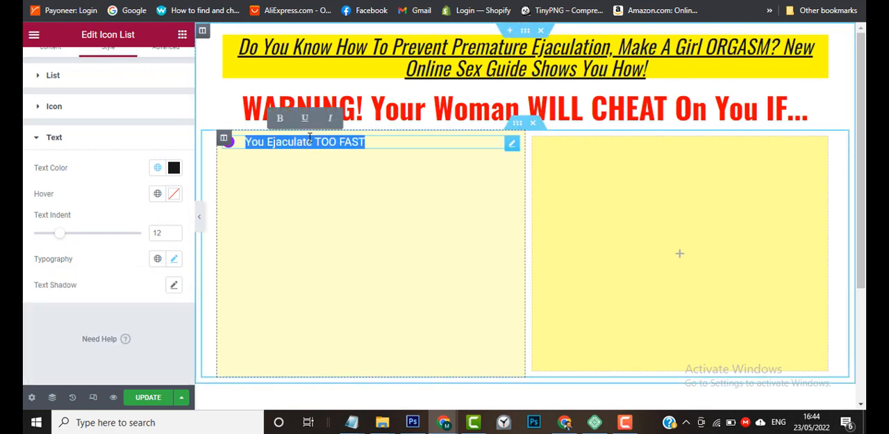
pyautogui.click(281, 118)
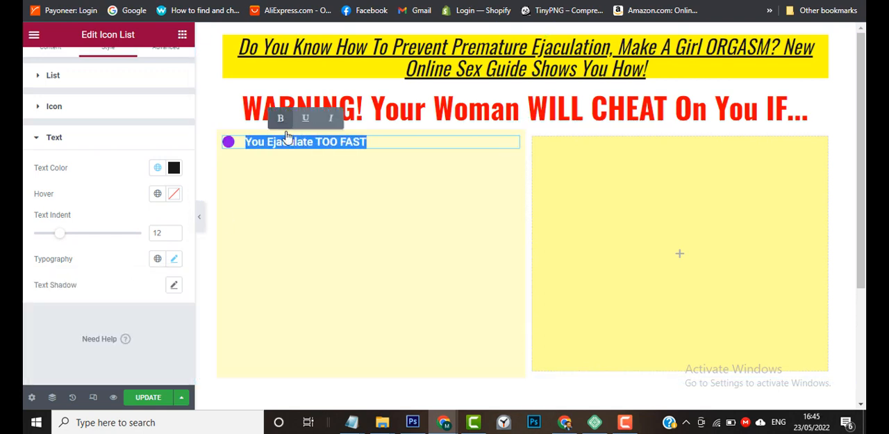
pyautogui.click(291, 180)
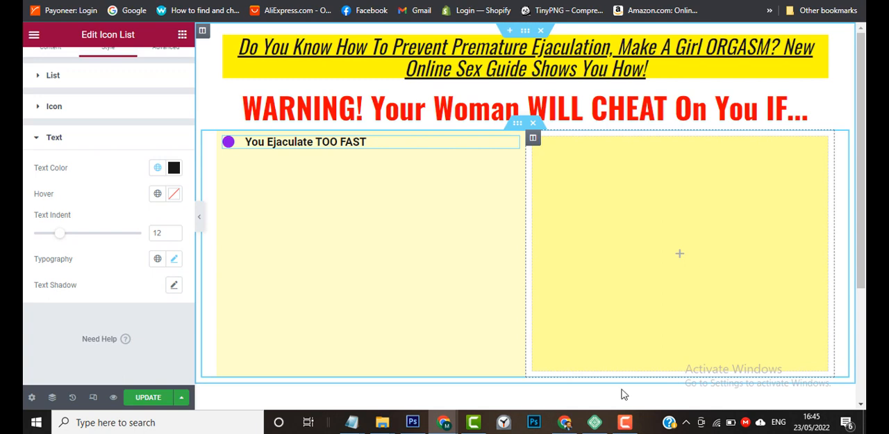
pyautogui.click(631, 422)
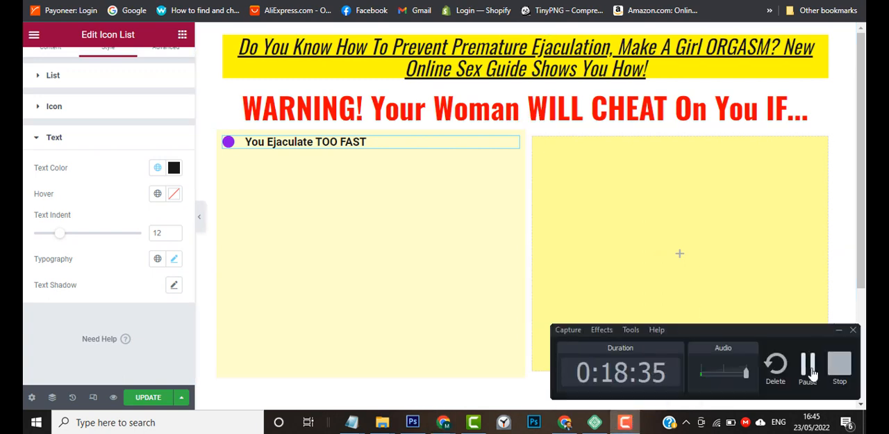
pyautogui.click(663, 390)
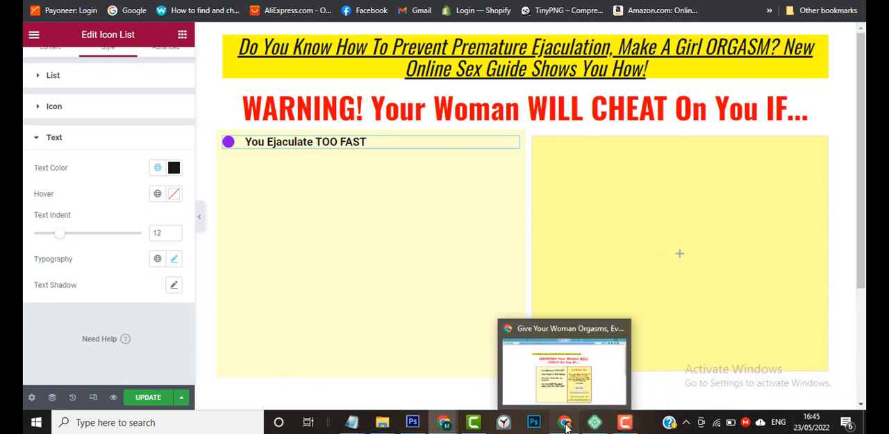
# Compare with the sample page, then try the global H3 font on the list text and remove the list item's bold formatting.
pyautogui.click(565, 423)
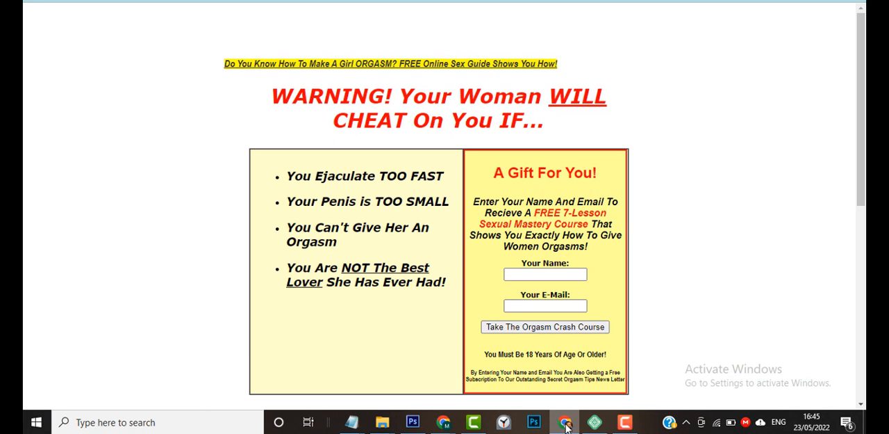
pyautogui.click(566, 424)
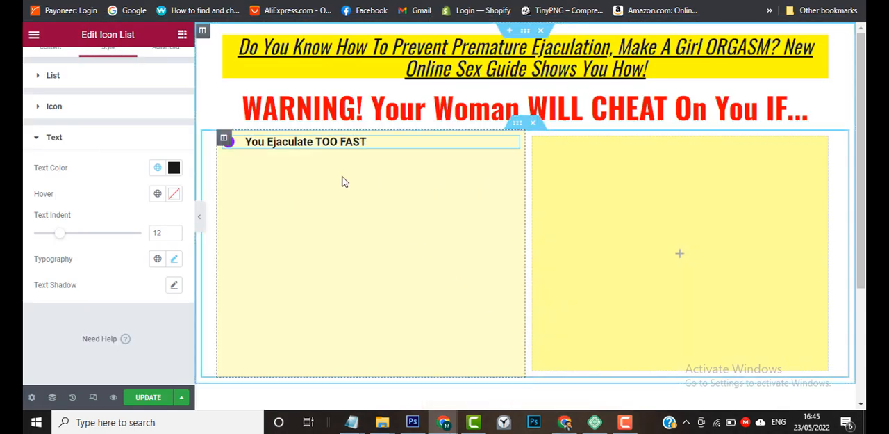
pyautogui.tripleClick(355, 141)
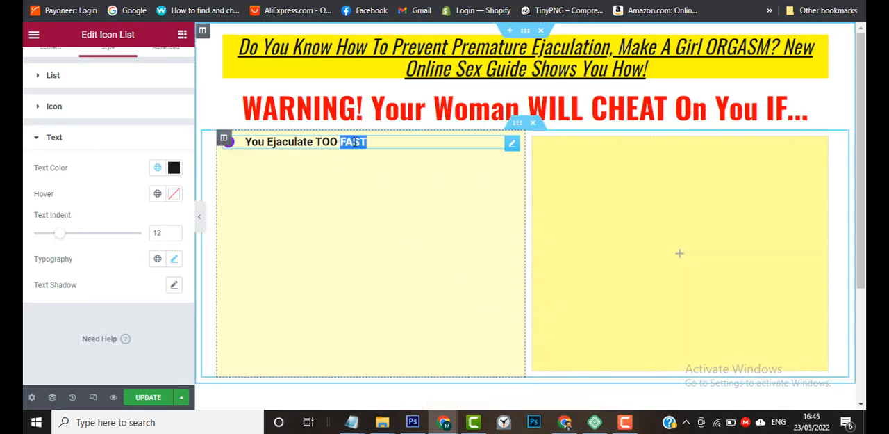
pyautogui.click(158, 258)
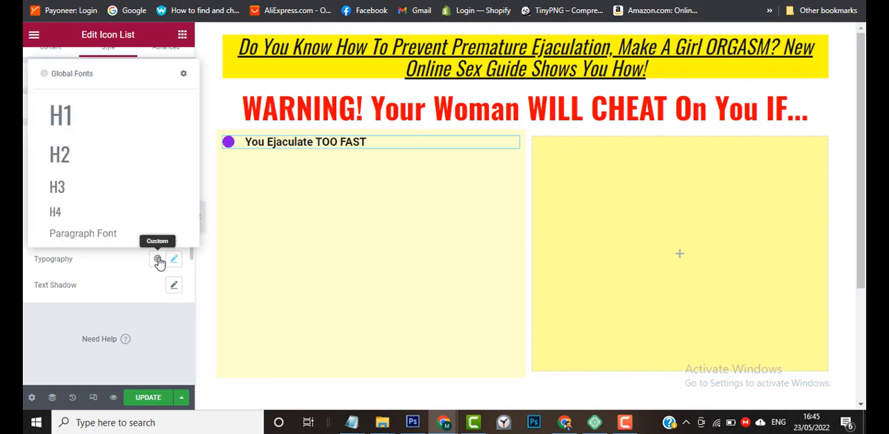
pyautogui.click(133, 197)
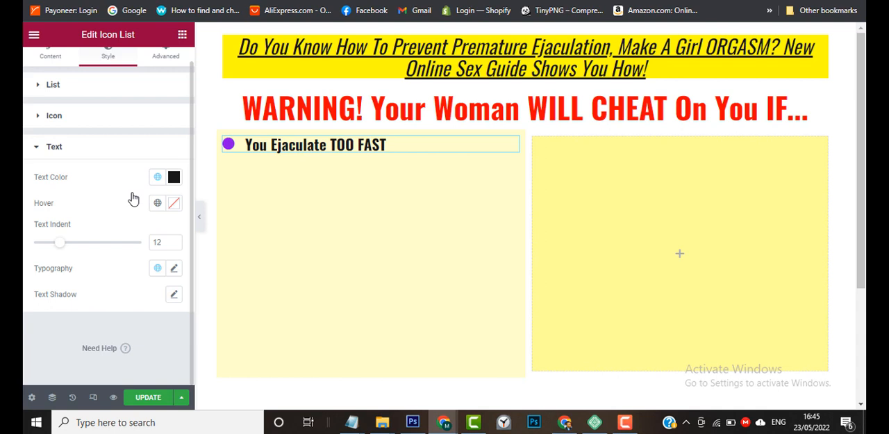
pyautogui.doubleClick(305, 145)
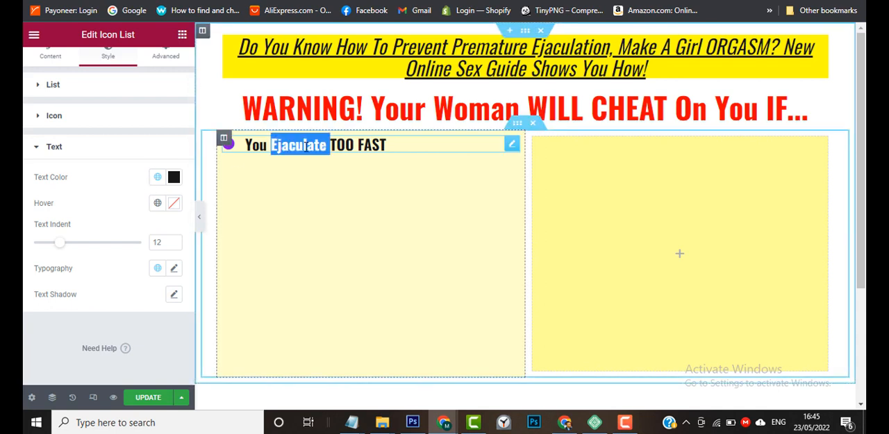
pyautogui.tripleClick(305, 144)
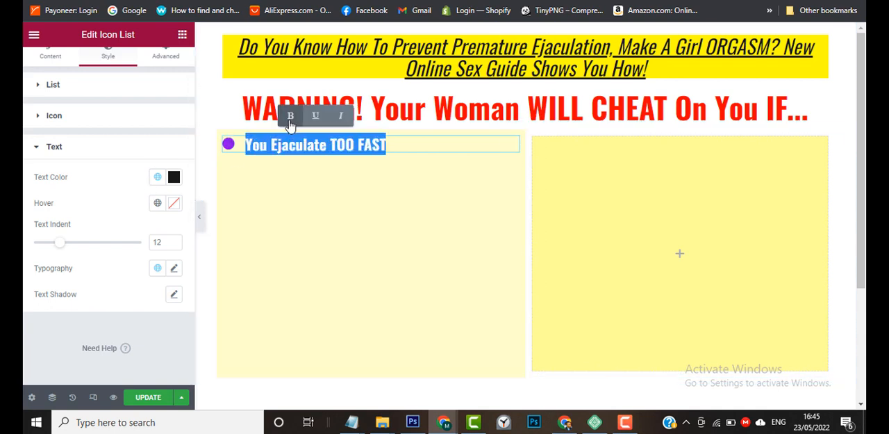
pyautogui.click(291, 117)
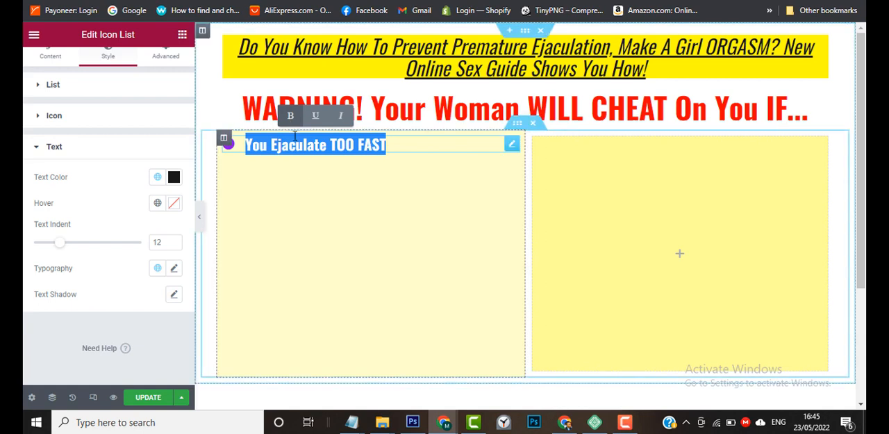
pyautogui.click(291, 118)
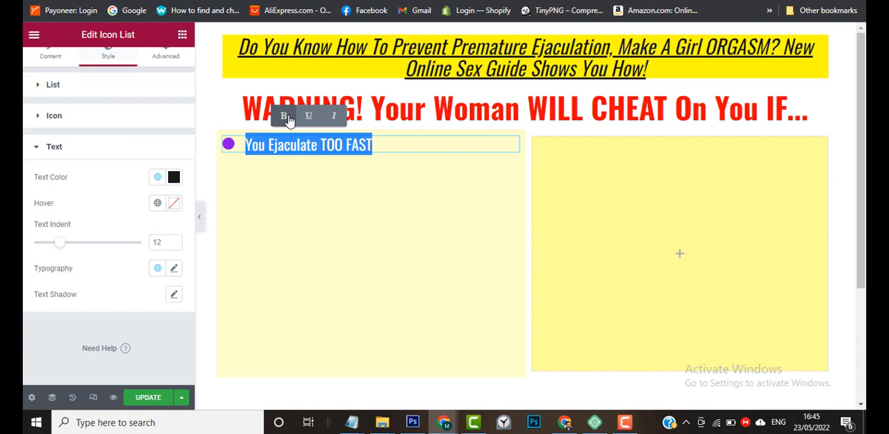
# Apply the global Paragraph Font to the icon list text and set its font size to 20 px.
pyautogui.click(158, 270)
pyautogui.click(129, 243)
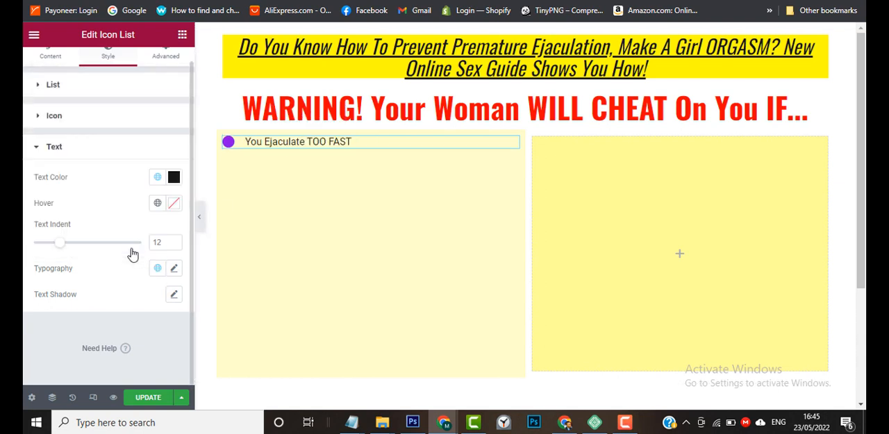
pyautogui.click(174, 270)
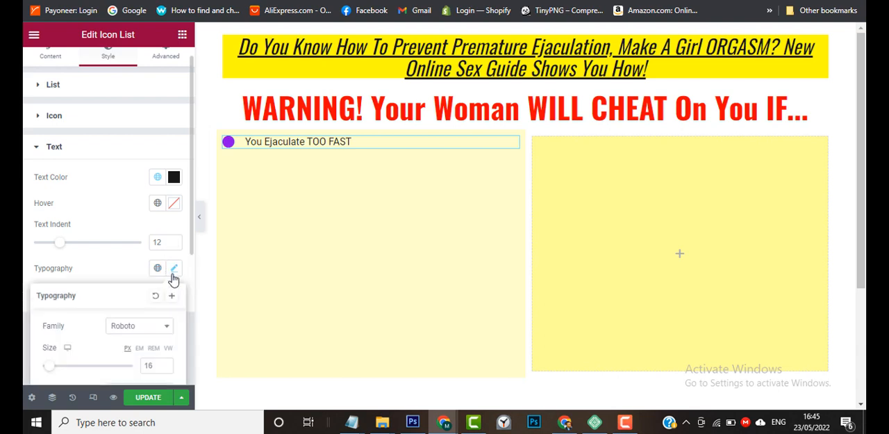
pyautogui.click(166, 364)
pyautogui.click(165, 364)
pyautogui.click(165, 364)
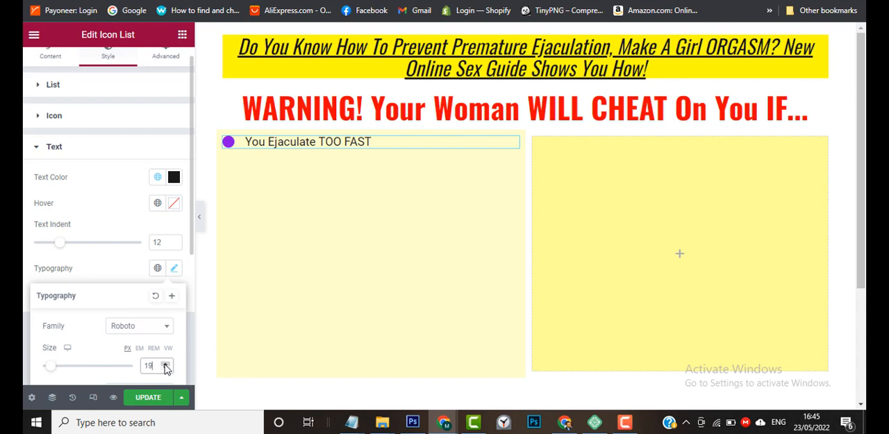
pyautogui.click(165, 364)
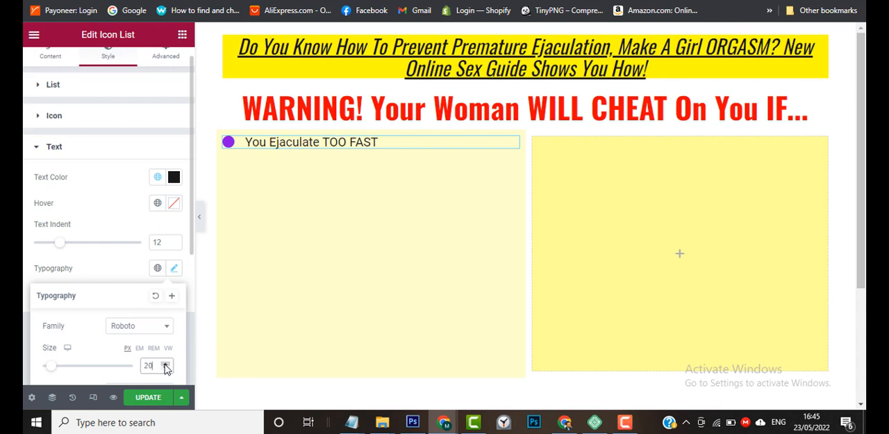
# Make the whole list item text in the pale yellow column bold.
pyautogui.tripleClick(281, 142)
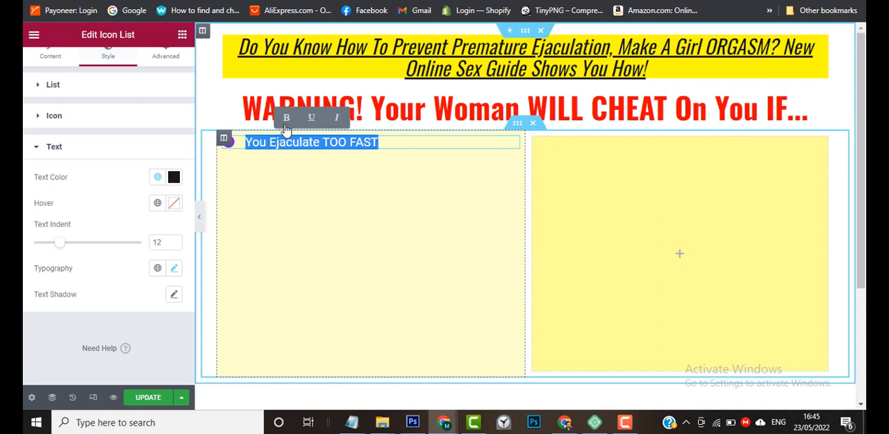
pyautogui.click(287, 118)
pyautogui.click(329, 177)
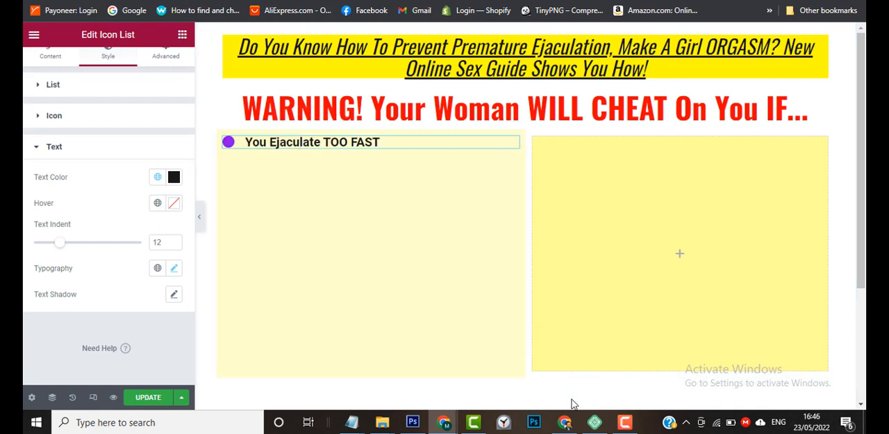
pyautogui.moveTo(570, 425)
pyautogui.click(624, 422)
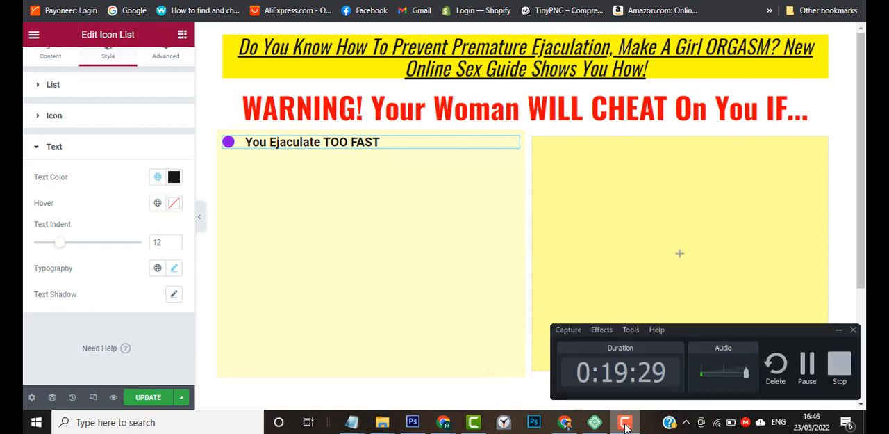
pyautogui.click(808, 365)
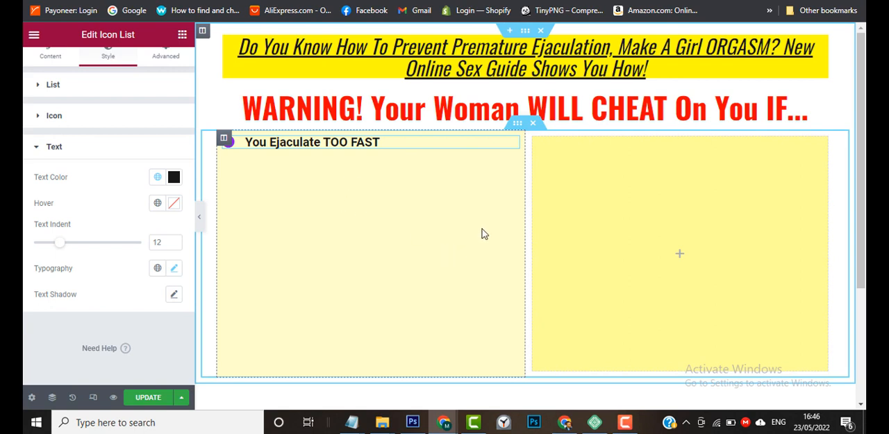
# Check the bullet styling on the sample page and make the list item text italic to match it.
pyautogui.moveTo(565, 420)
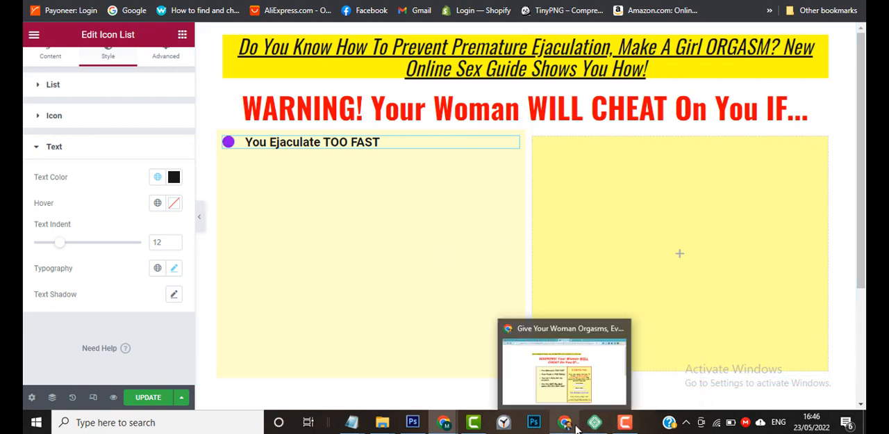
pyautogui.click(569, 384)
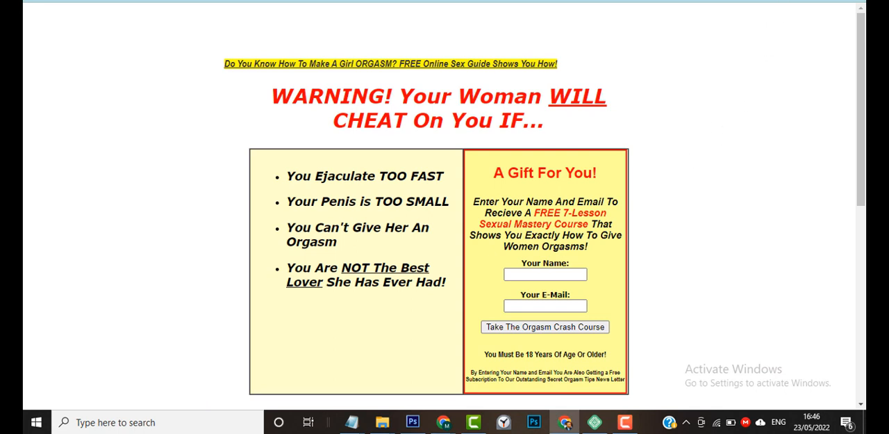
pyautogui.hotkey('alt', 'Tab')
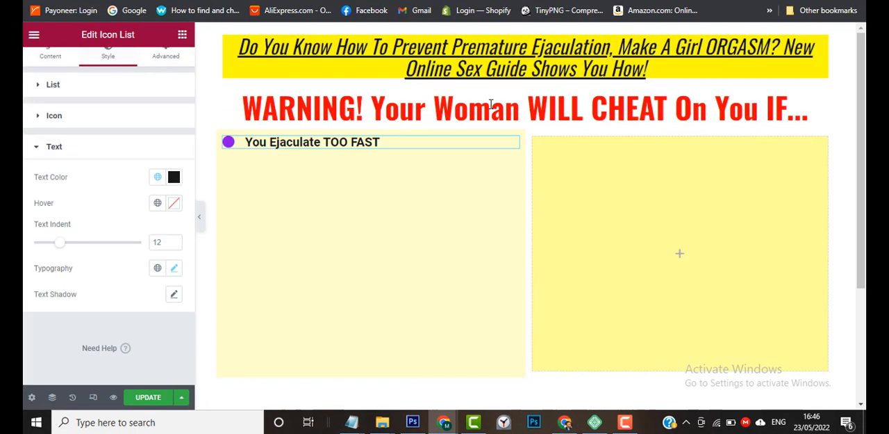
pyautogui.tripleClick(318, 142)
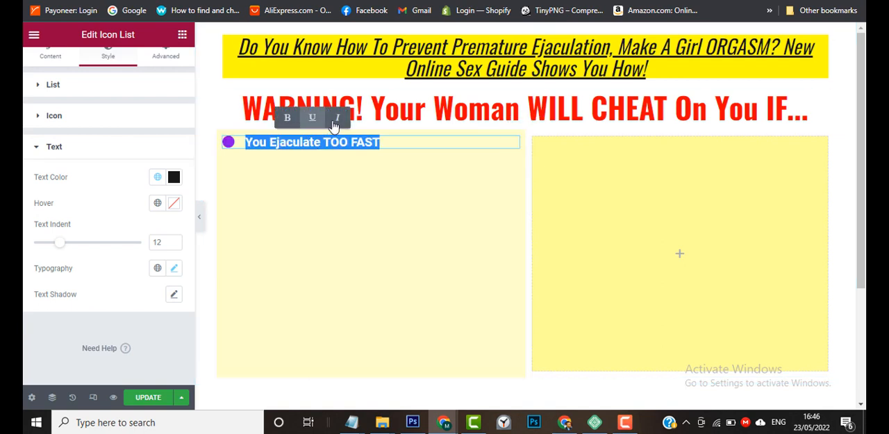
pyautogui.click(334, 119)
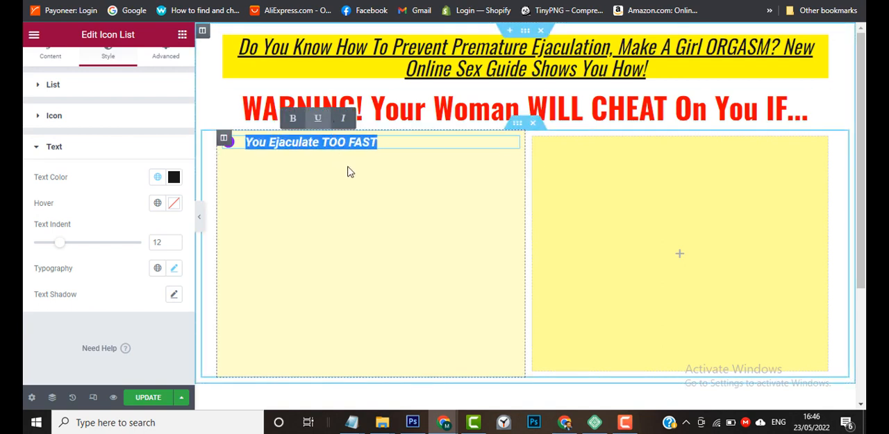
pyautogui.click(362, 193)
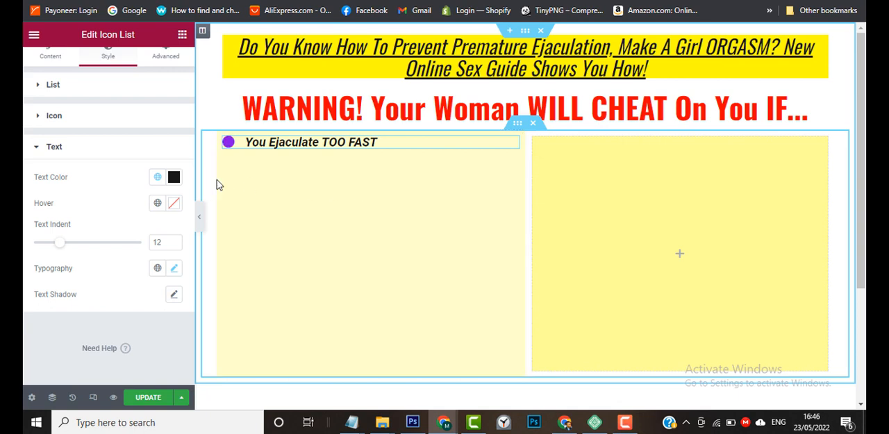
# Reduce the font size of the yellow-highlighted heading above the WARNING headline to 25 px.
pyautogui.tripleClick(315, 142)
pyautogui.click(387, 50)
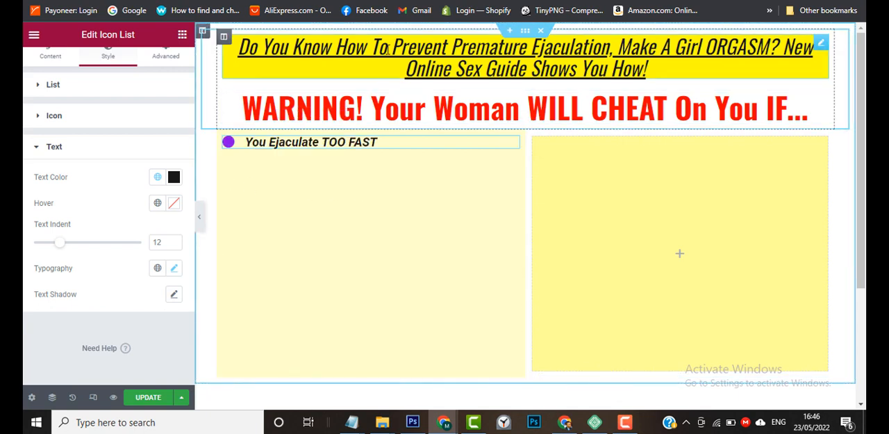
pyautogui.tripleClick(417, 49)
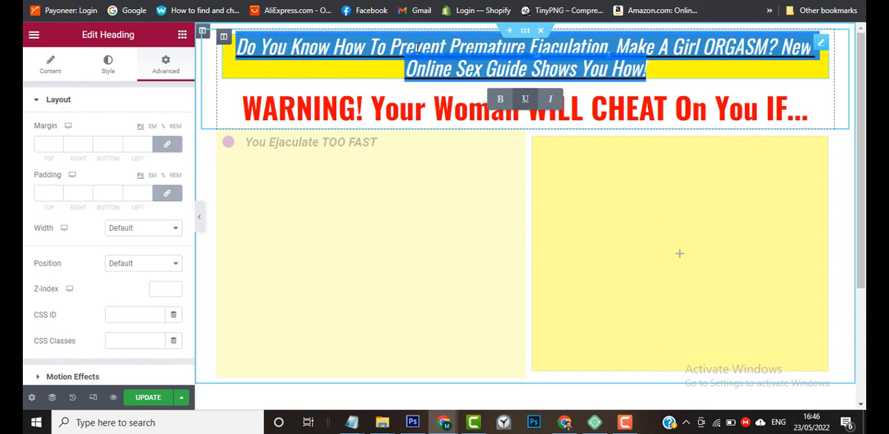
pyautogui.click(105, 68)
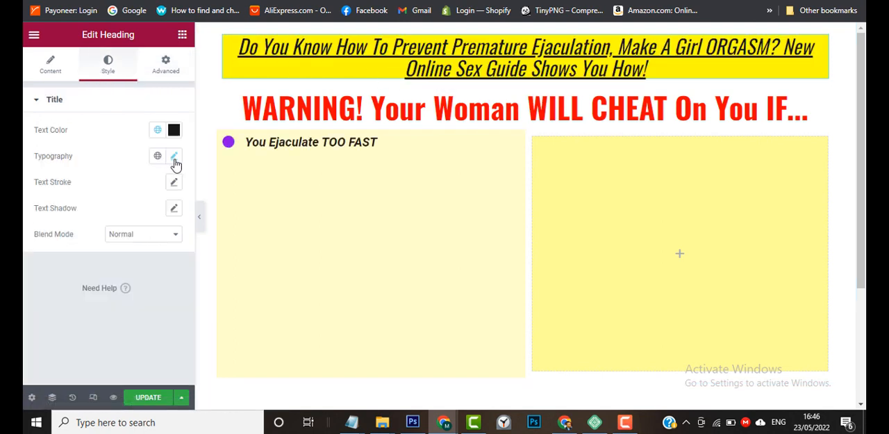
pyautogui.click(175, 158)
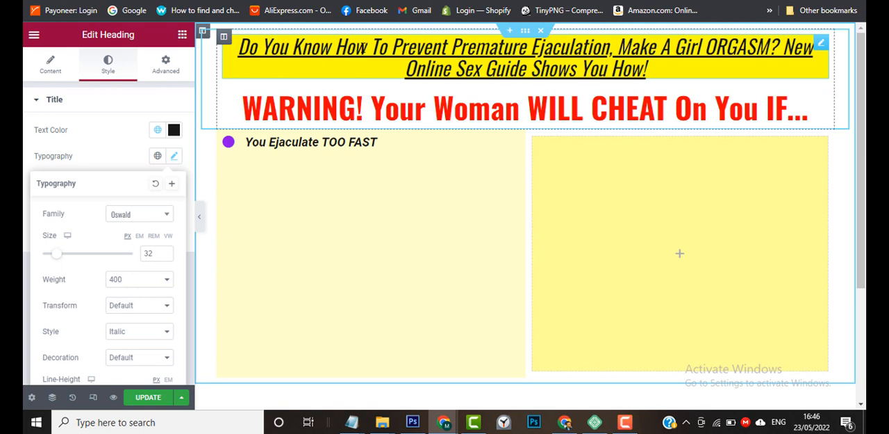
pyautogui.click(165, 256)
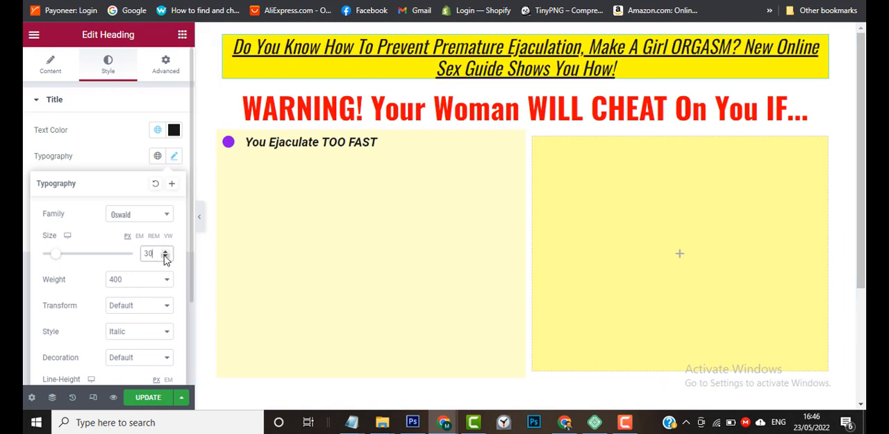
pyautogui.click(165, 256)
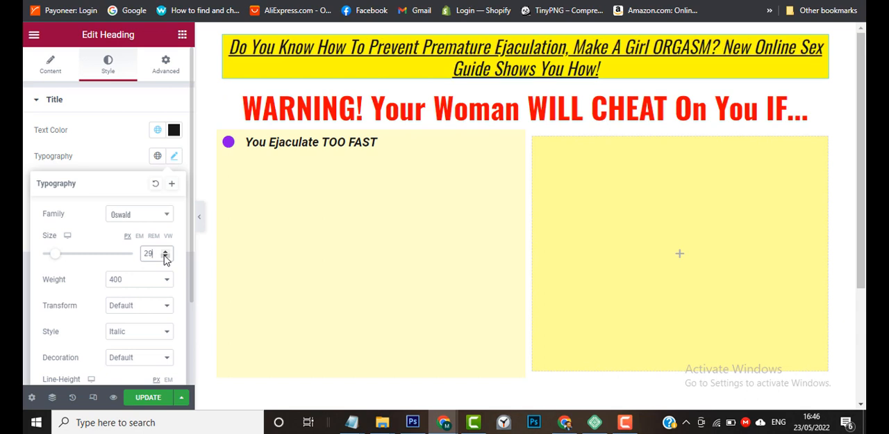
pyautogui.click(166, 257)
pyautogui.click(165, 257)
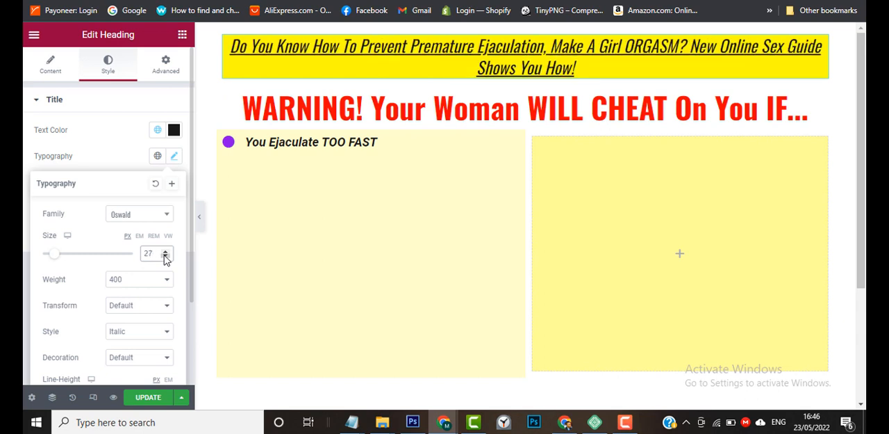
pyautogui.click(165, 256)
pyautogui.click(165, 257)
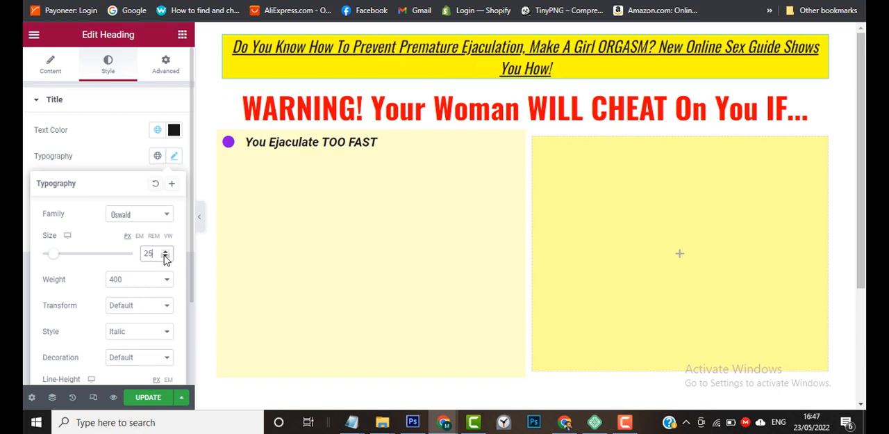
# Check the typography settings of the icon list text, including its font family and size.
pyautogui.tripleClick(281, 141)
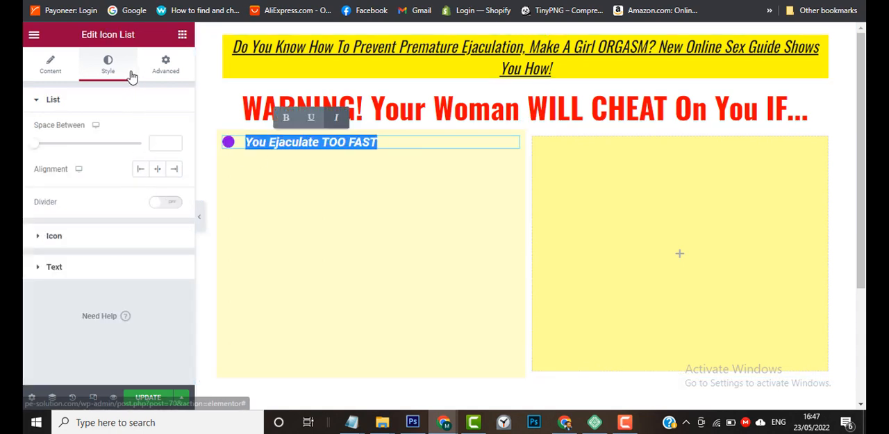
pyautogui.click(65, 274)
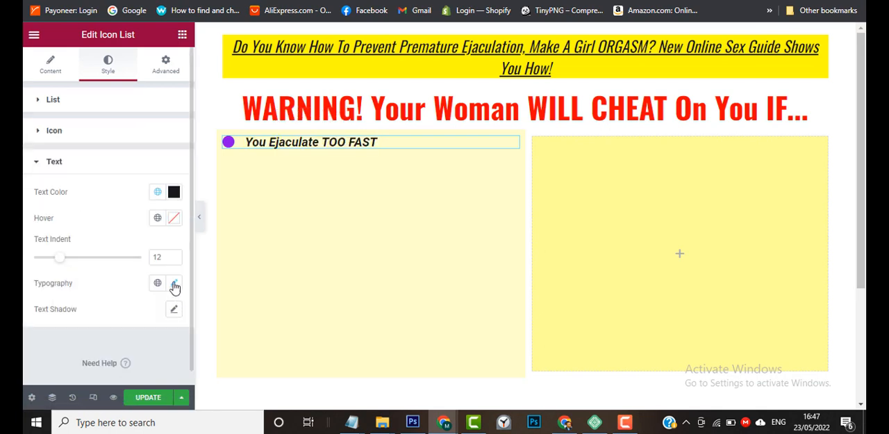
pyautogui.click(174, 285)
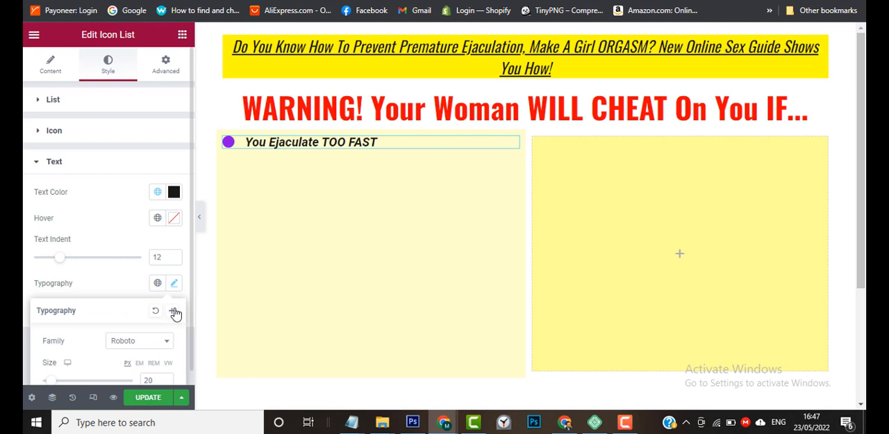
pyautogui.click(175, 285)
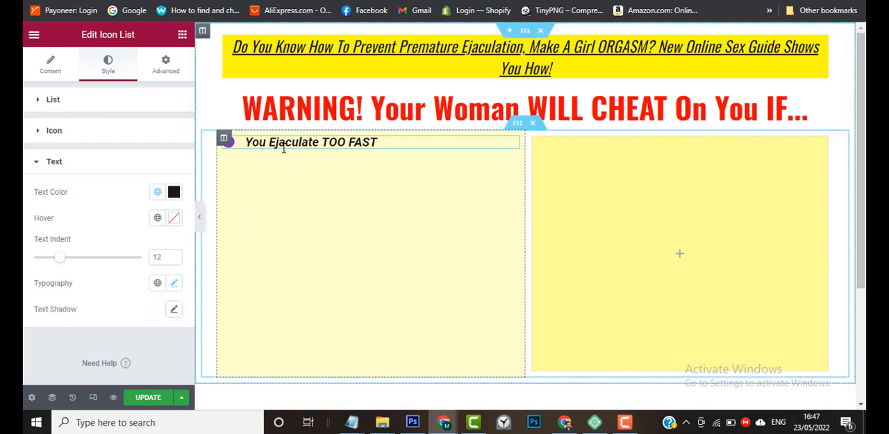
# Duplicate the "You Ejaculate TOO FAST" list item four times to make a five-item icon list.
pyautogui.click(51, 75)
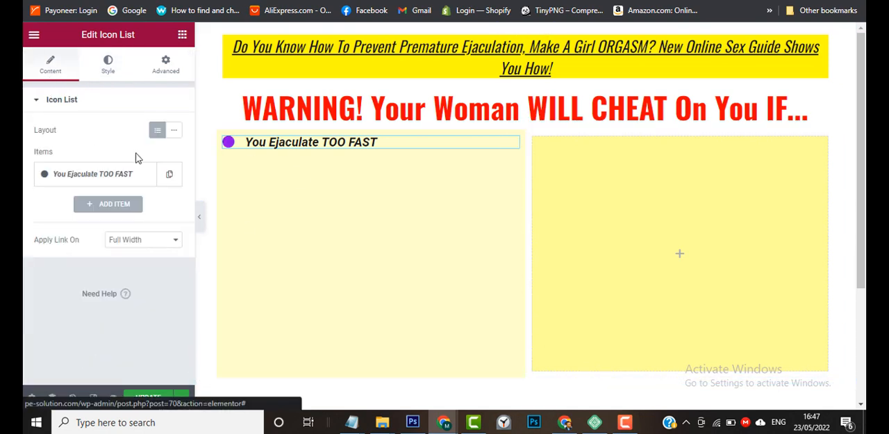
pyautogui.click(171, 180)
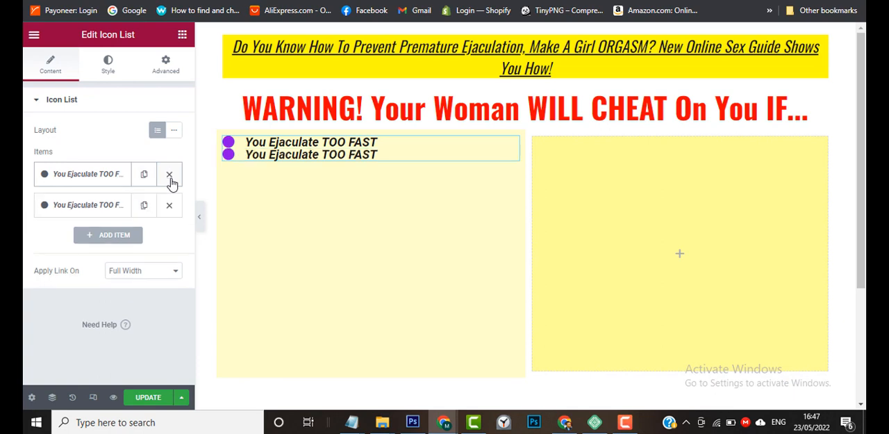
pyautogui.click(145, 208)
pyautogui.click(144, 238)
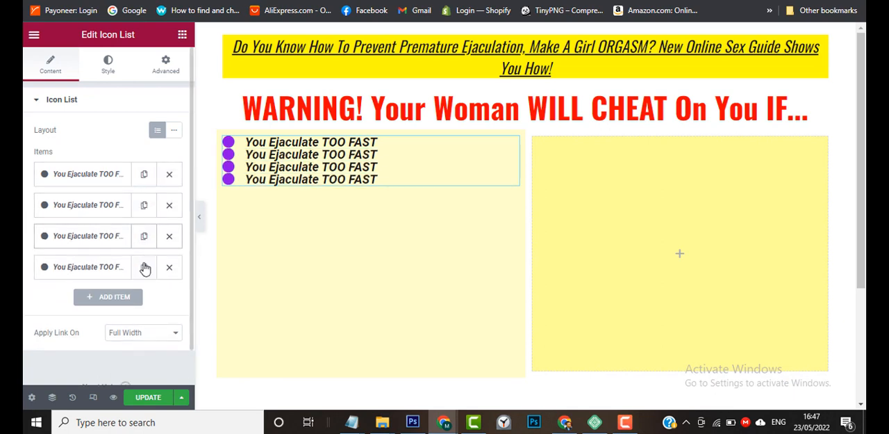
pyautogui.click(144, 267)
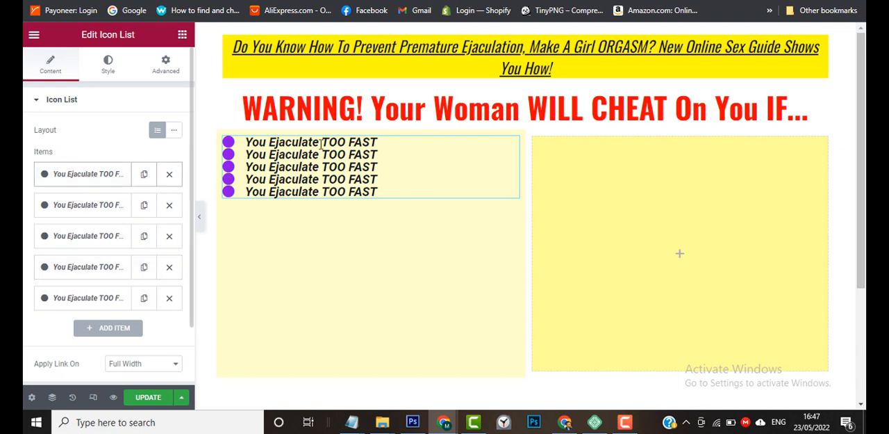
# Set the space between the icon list items to 20.
pyautogui.click(109, 70)
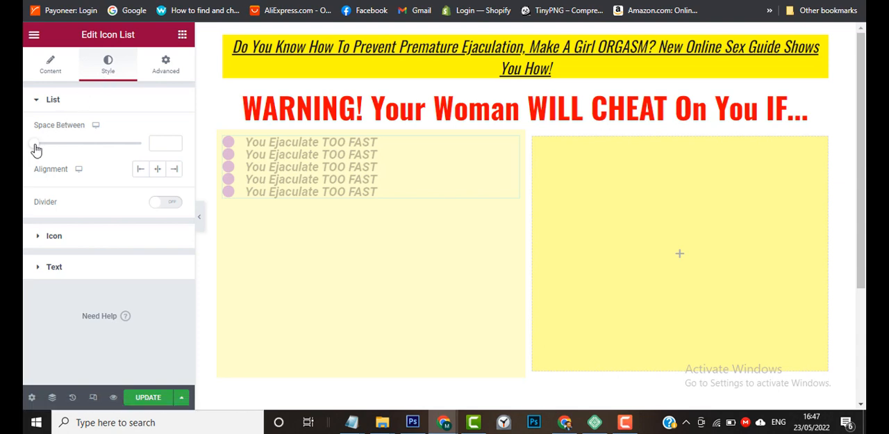
pyautogui.moveTo(35, 149); pyautogui.dragTo(67, 155)
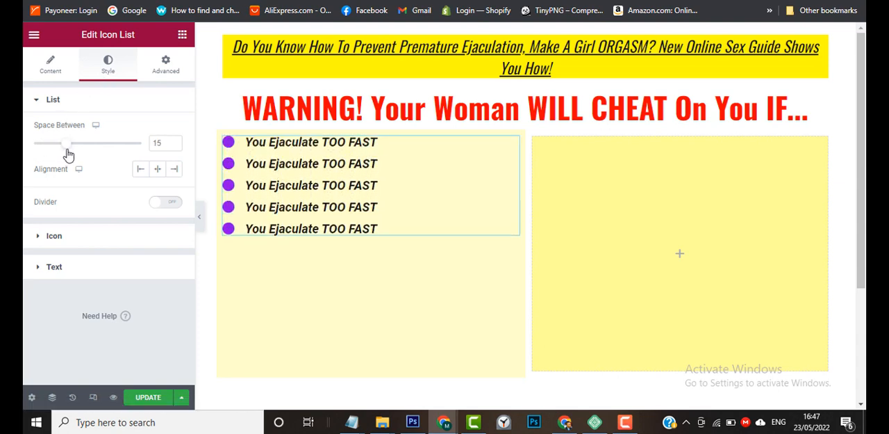
pyautogui.moveTo(70, 154); pyautogui.dragTo(78, 156)
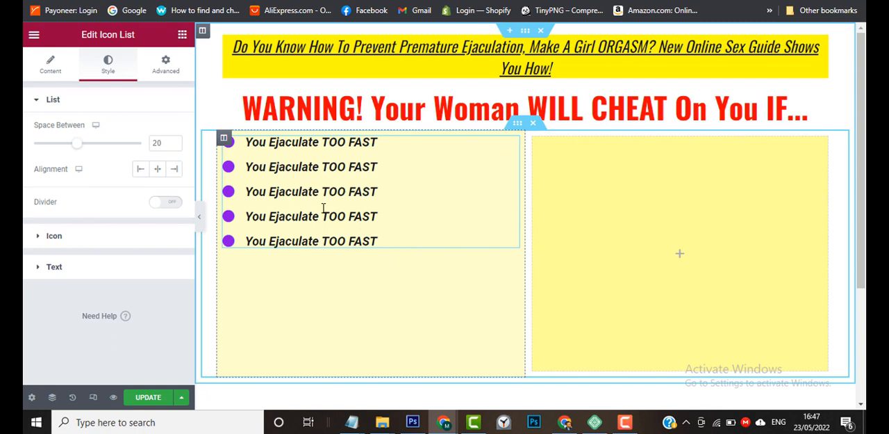
# Set the vertical alignment of the pale yellow column holding the icon list to Middle.
pyautogui.click(225, 139)
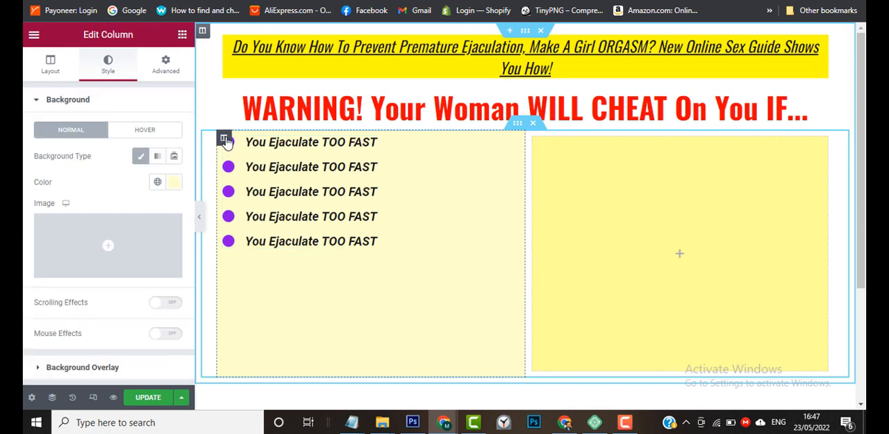
pyautogui.click(48, 71)
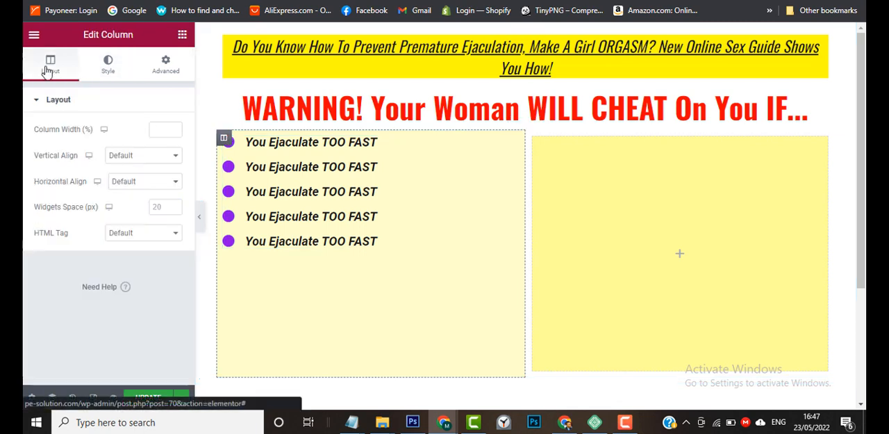
pyautogui.click(148, 160)
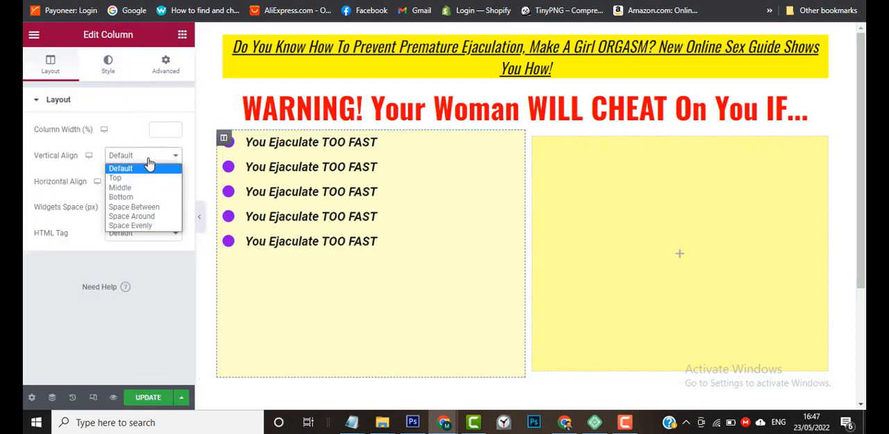
pyautogui.click(147, 188)
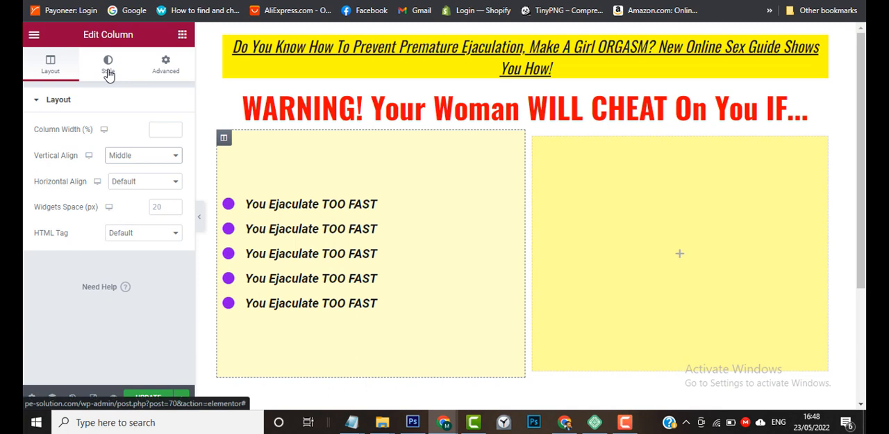
# Open the icon list's second item for editing and copy the line "Your Penis is TOO SMALL" from the Notepad text.
pyautogui.click(389, 236)
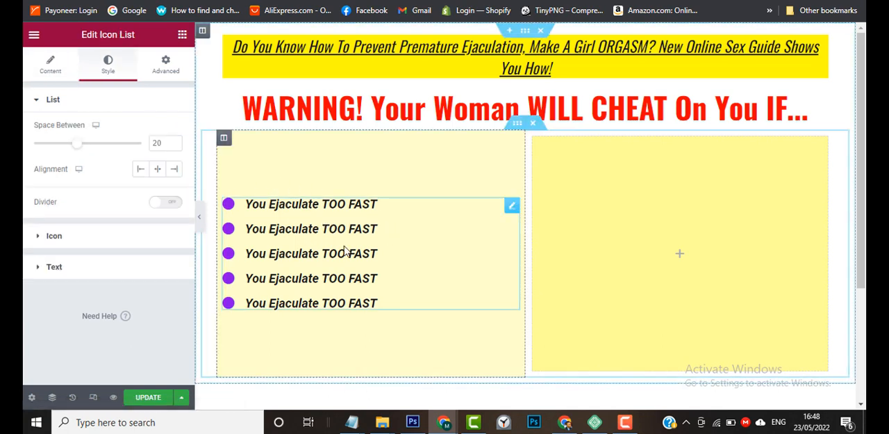
pyautogui.click(56, 72)
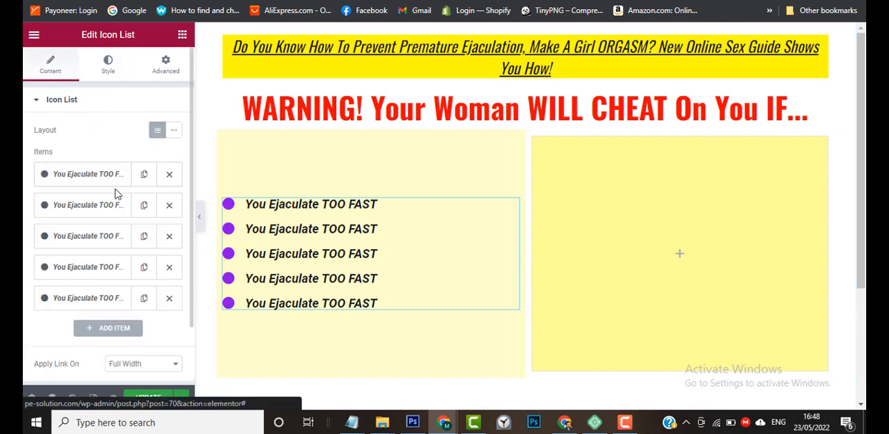
pyautogui.click(82, 203)
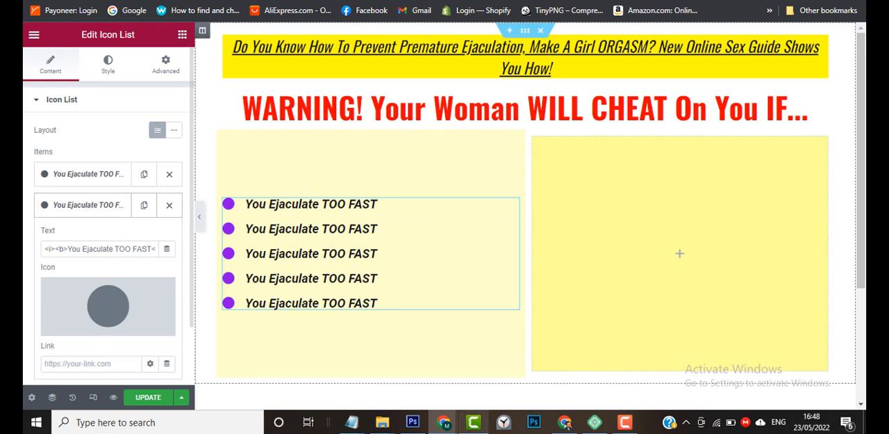
pyautogui.moveTo(473, 422)
pyautogui.moveTo(351, 422)
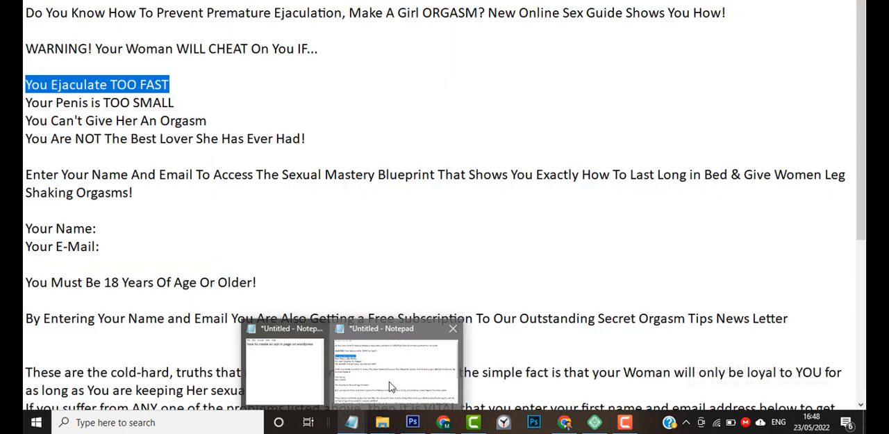
pyautogui.click(389, 387)
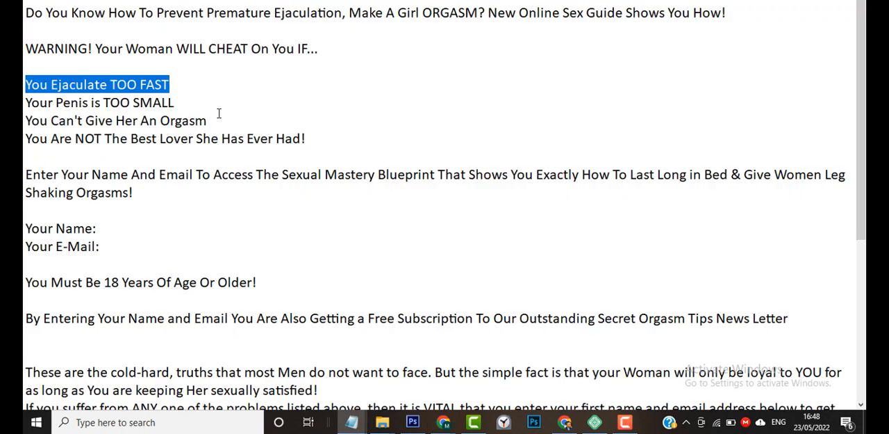
pyautogui.moveTo(196, 105); pyautogui.dragTo(25, 104)
pyautogui.hotkey('ctrl', 'c')
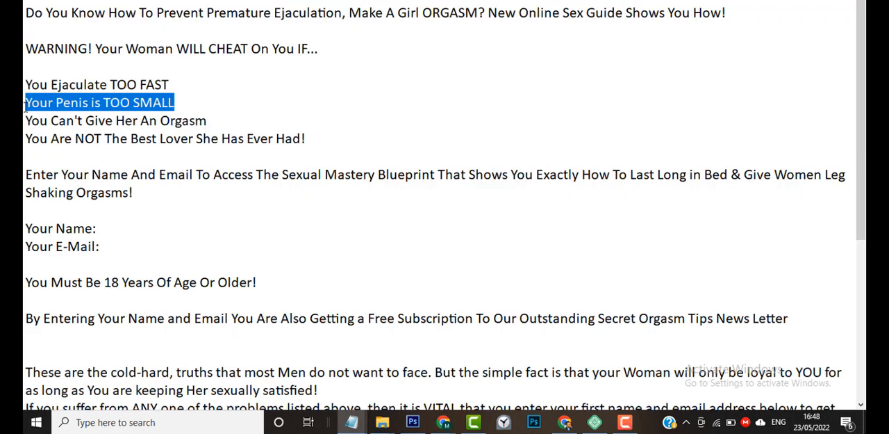
pyautogui.hotkey('alt', 'Tab')
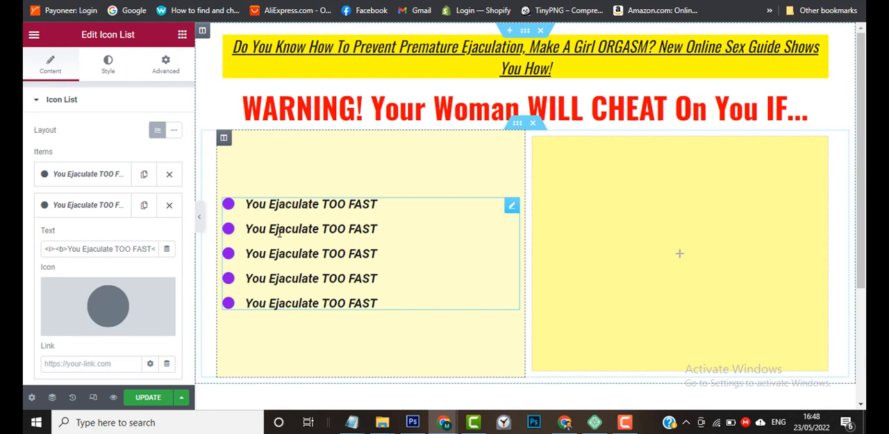
pyautogui.click(80, 249)
pyautogui.hotkey('ctrl', 'a')
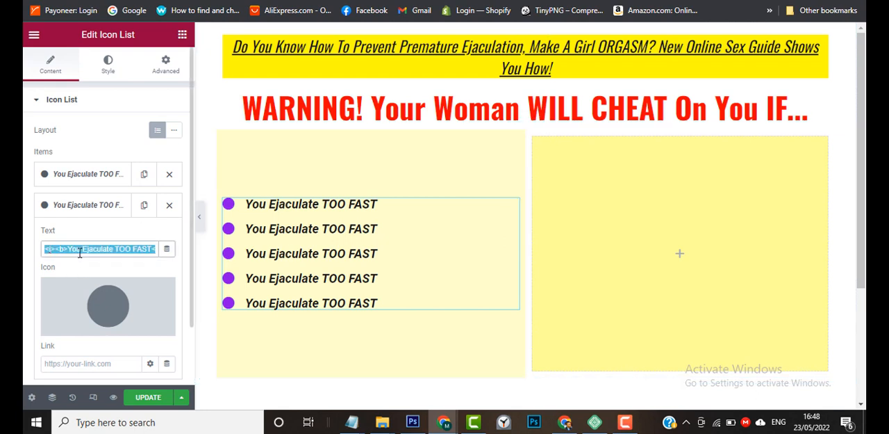
pyautogui.hotkey('ctrl', 'v')
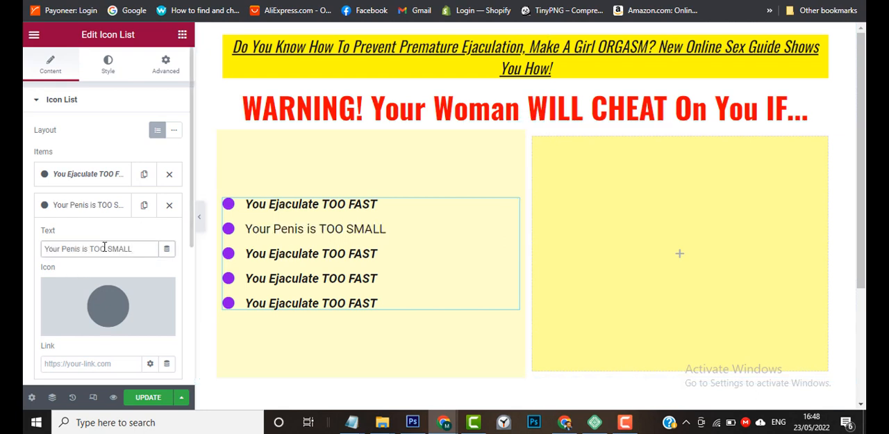
pyautogui.hotkey('ctrl', 'z')
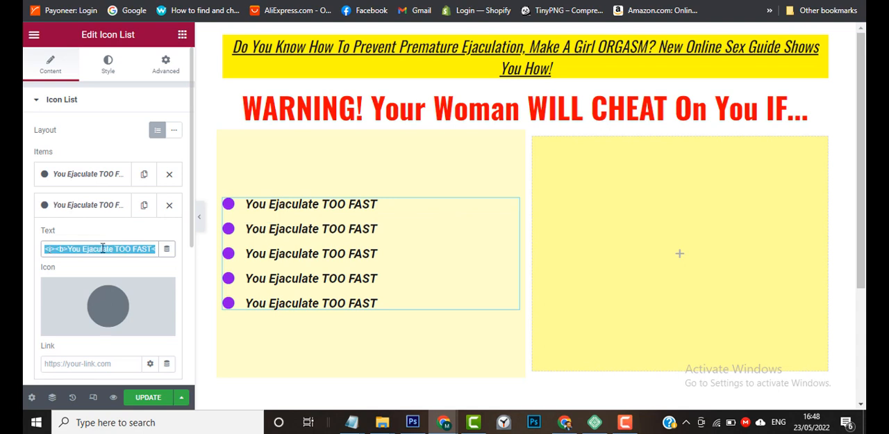
# Replace the wording between the second list item's italic and bold tags with "Your Penis is TOO SMALL".
pyautogui.click(68, 248)
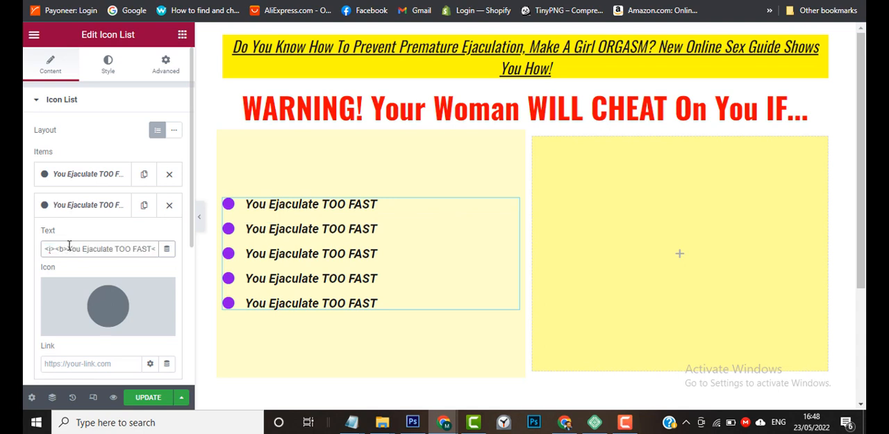
pyautogui.moveTo(68, 248); pyautogui.dragTo(114, 251)
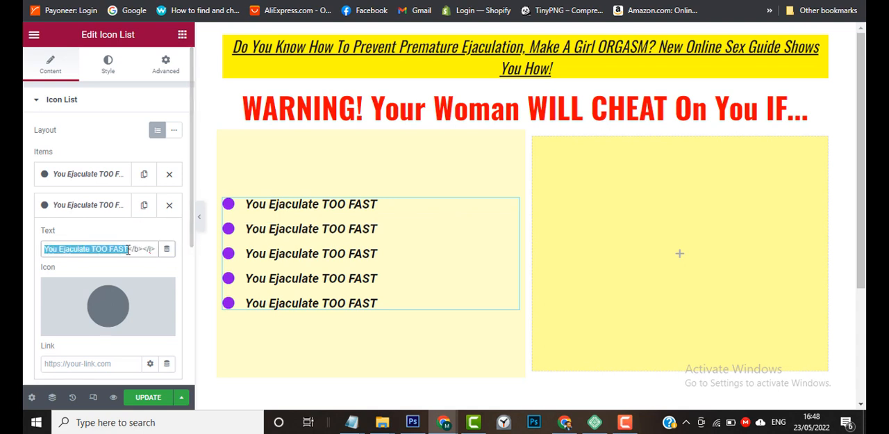
pyautogui.hotkey('ctrl', 'v')
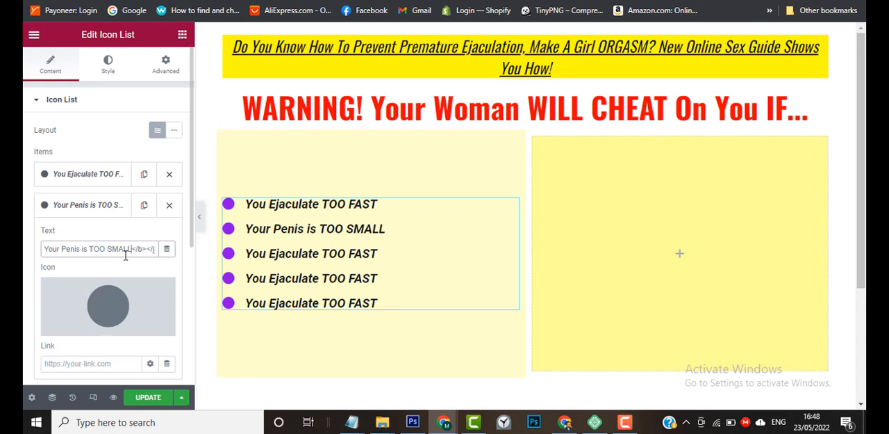
pyautogui.click(97, 205)
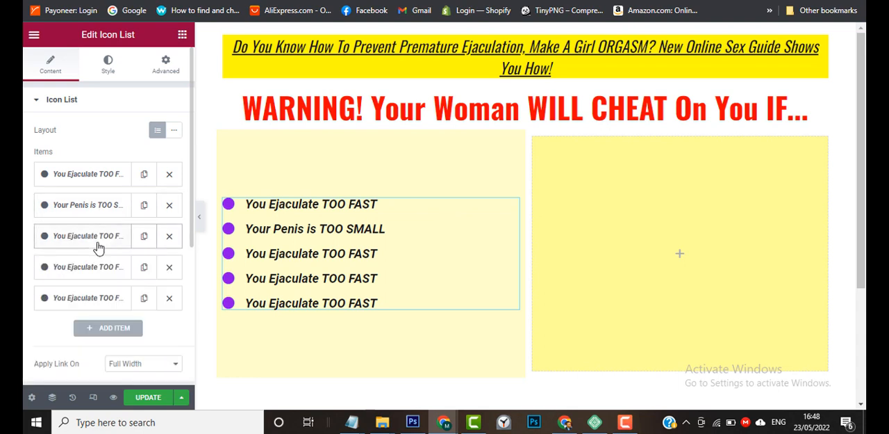
# Replace the wording between the third list item's tags with "You Can't Give Her An Orgasm" copied from the Notepad text.
pyautogui.click(98, 245)
pyautogui.moveTo(374, 429)
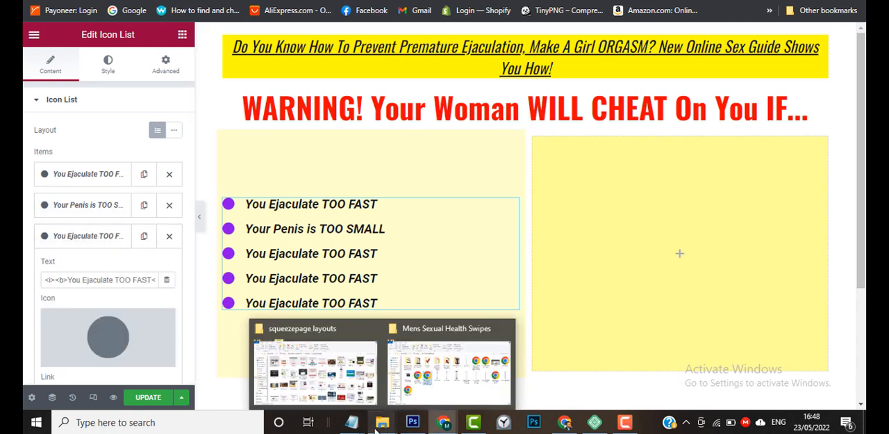
pyautogui.click(397, 389)
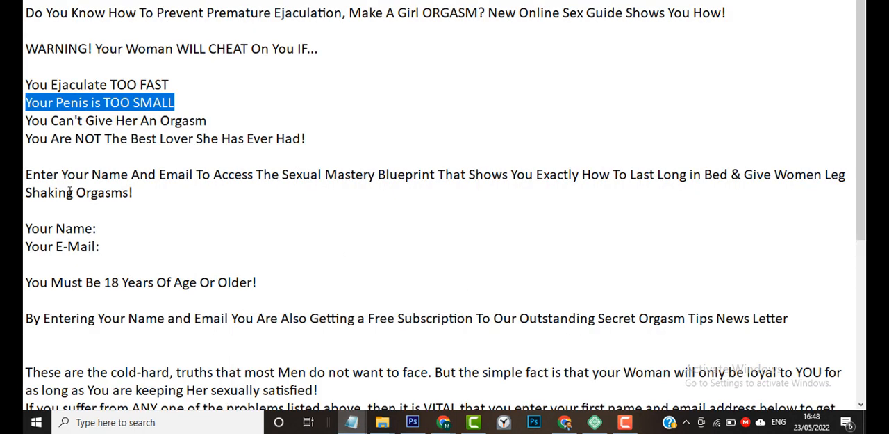
pyautogui.moveTo(25, 120); pyautogui.dragTo(218, 121)
pyautogui.hotkey('ctrl', 'c')
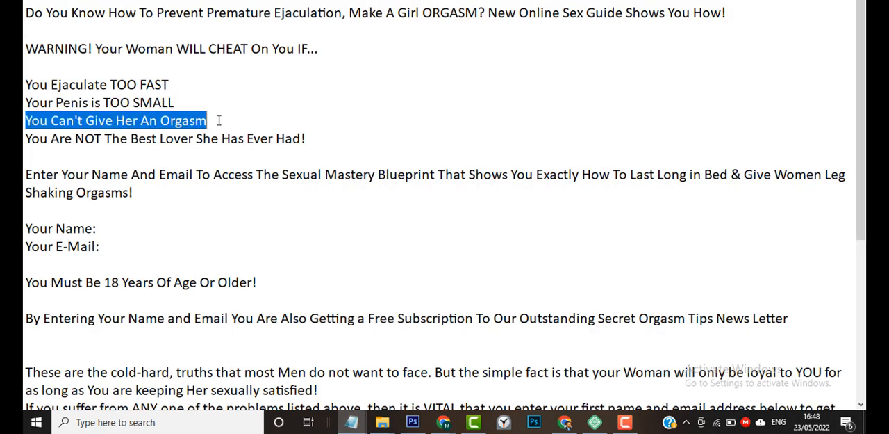
pyautogui.hotkey('alt', 'Tab')
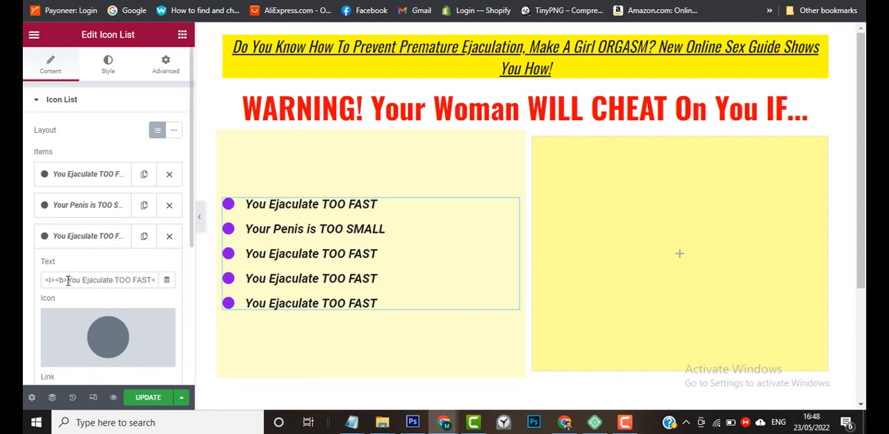
pyautogui.moveTo(68, 280); pyautogui.dragTo(127, 281)
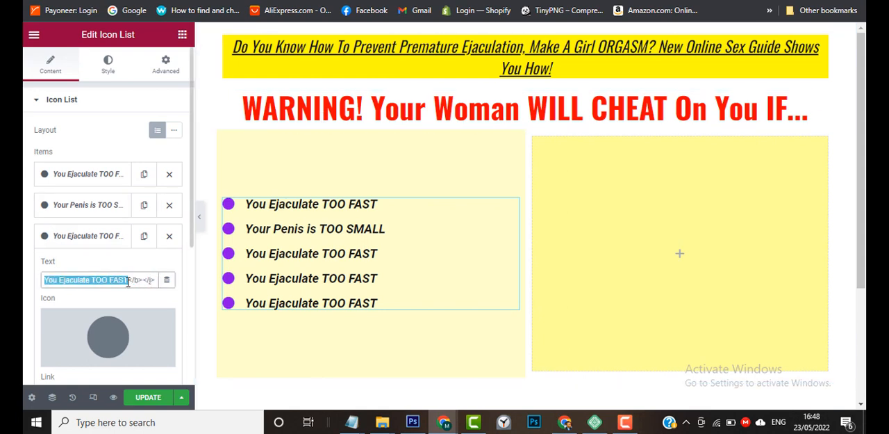
pyautogui.hotkey('ctrl', 'v')
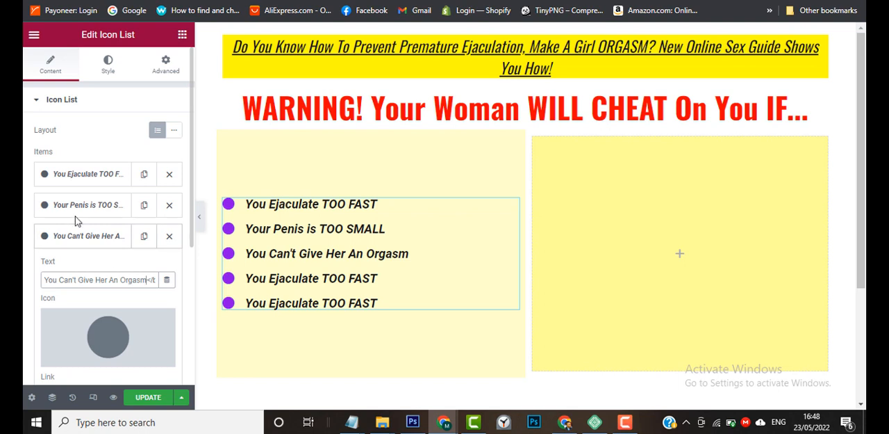
pyautogui.click(61, 236)
# Open the fourth item of the icon list for editing.
pyautogui.click(67, 267)
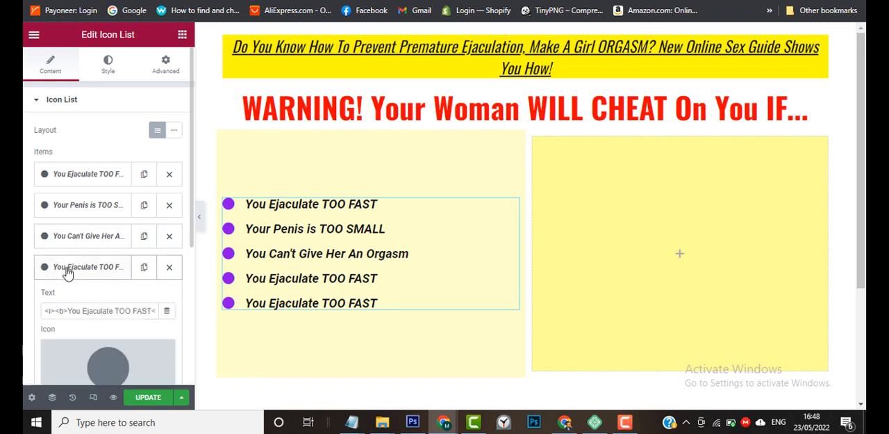
pyautogui.click(625, 421)
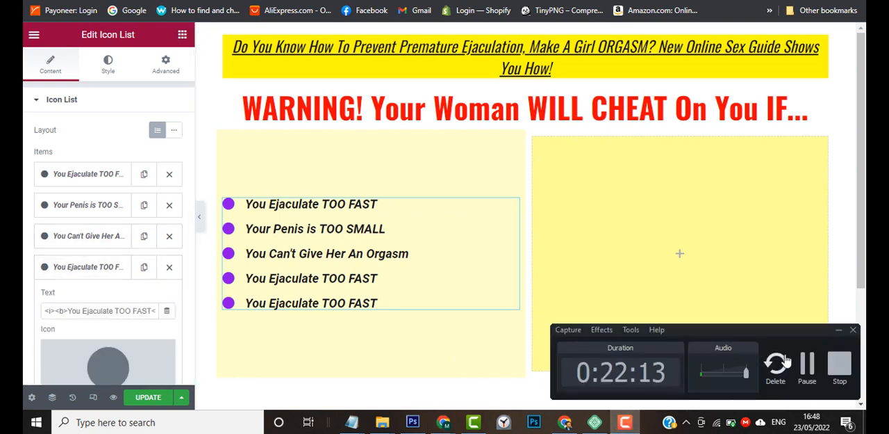
pyautogui.click(807, 367)
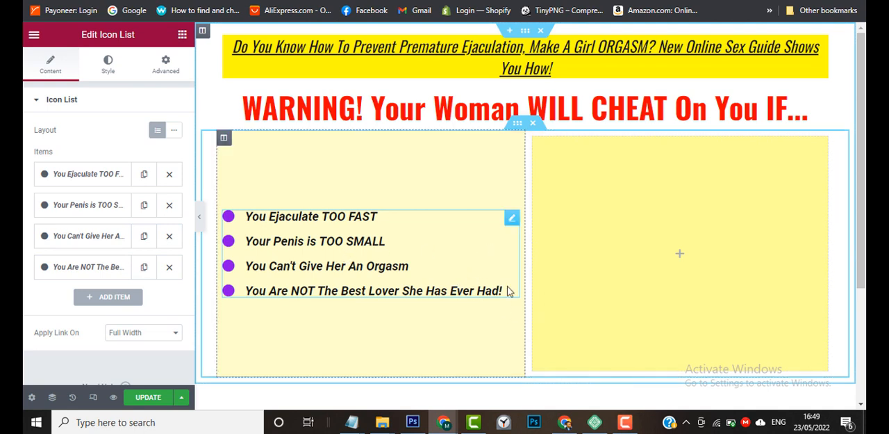
# Check the sample page and add a Heading widget to the empty right column of the two-column box.
pyautogui.moveTo(444, 425)
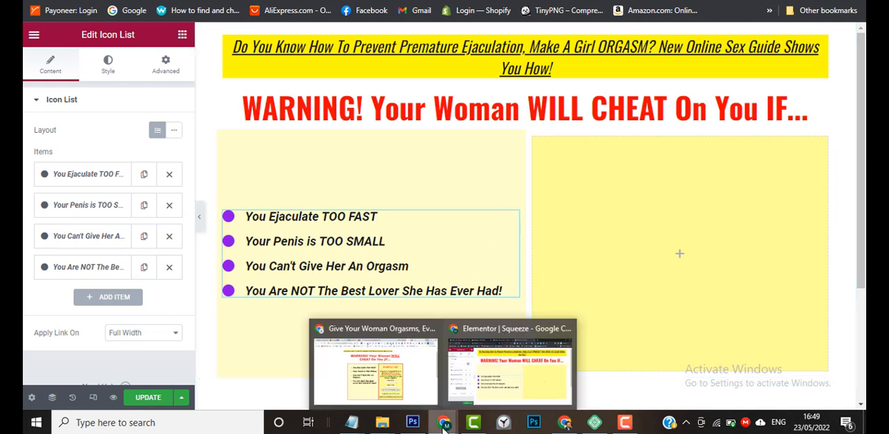
pyautogui.click(431, 389)
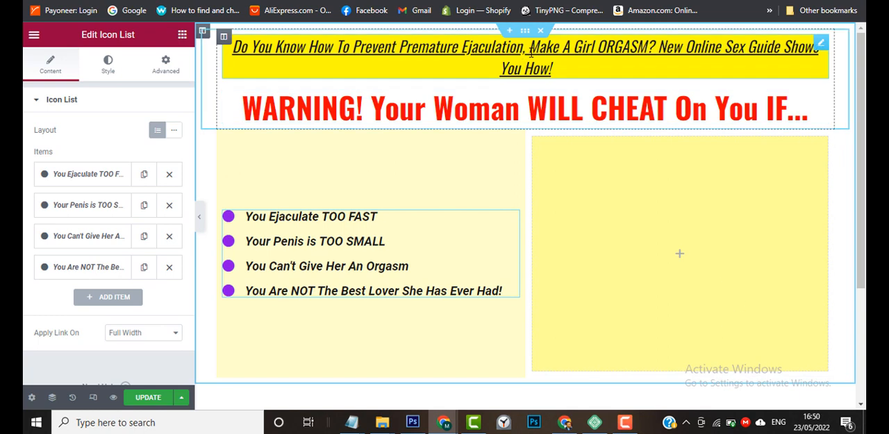
pyautogui.click(182, 35)
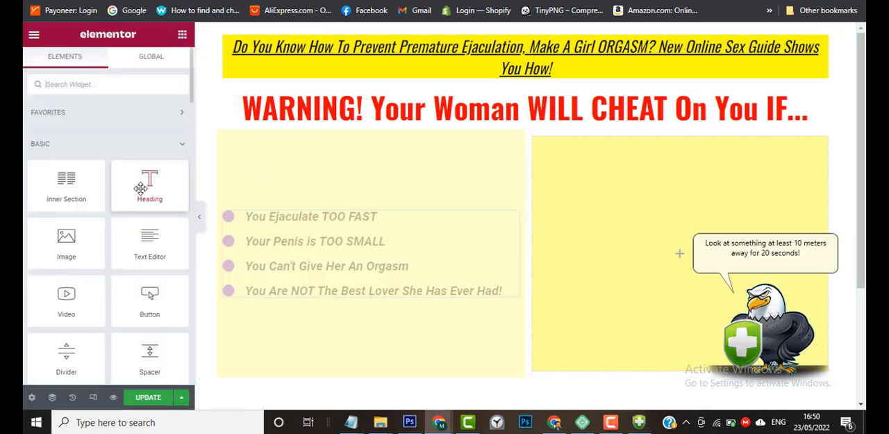
pyautogui.moveTo(143, 186); pyautogui.dragTo(651, 251)
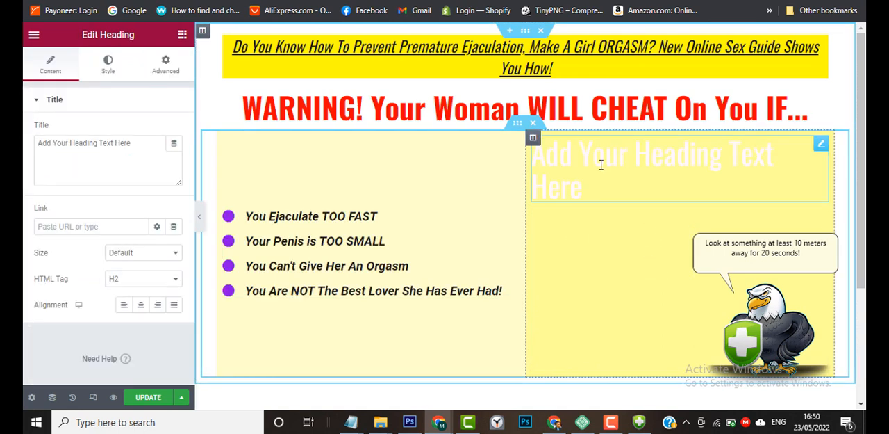
# Replace the new heading's placeholder title with the full "Enter Your Name And Email To Access The Sexual Mastery Blueprint..." sentence copied from the Notepad text.
pyautogui.moveTo(351, 422)
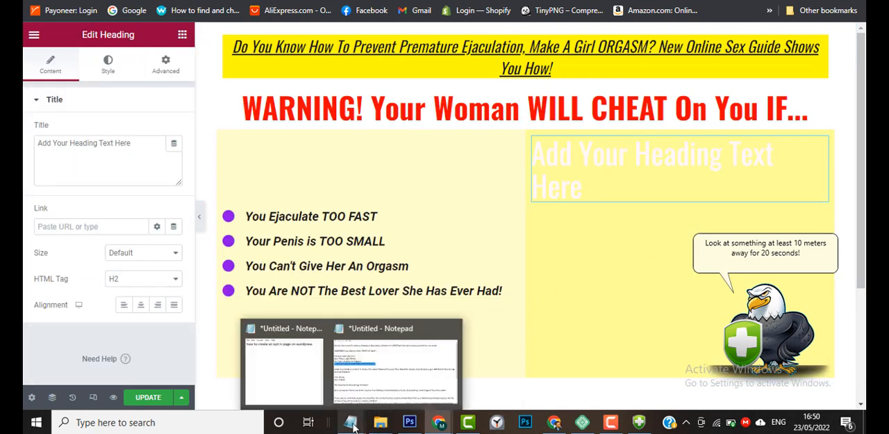
pyautogui.click(389, 375)
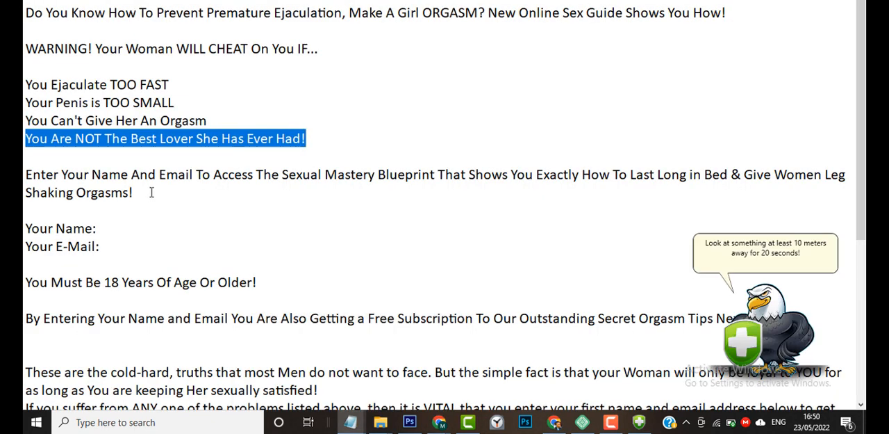
pyautogui.moveTo(439, 422)
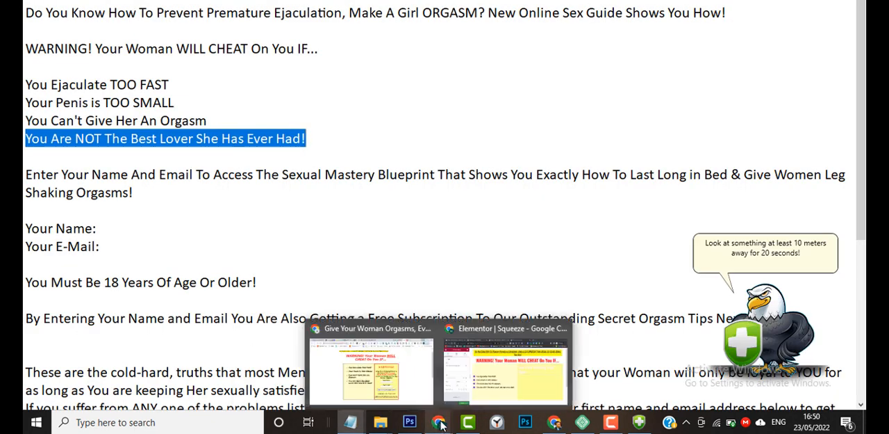
pyautogui.moveTo(426, 394)
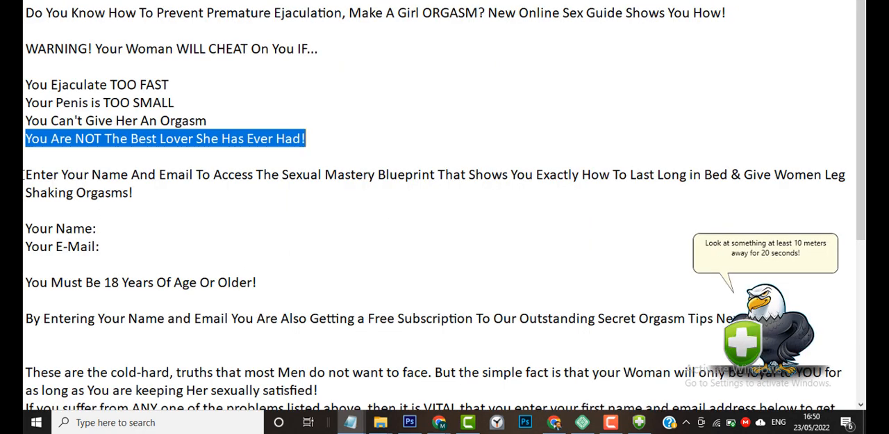
pyautogui.moveTo(25, 175); pyautogui.dragTo(150, 190)
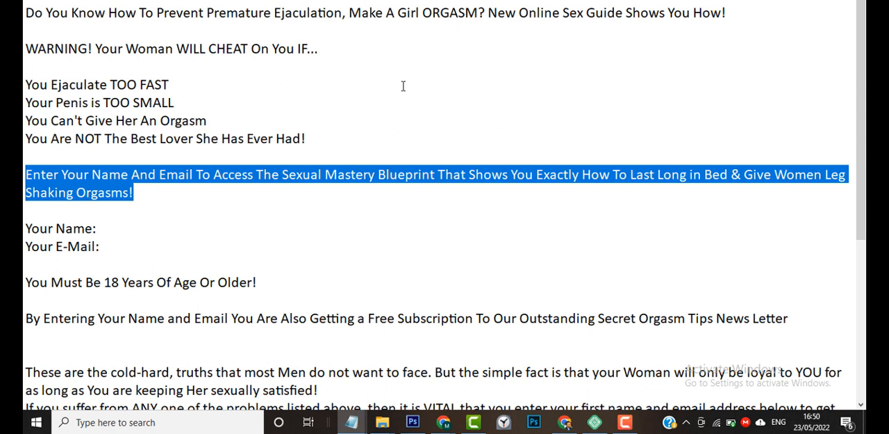
pyautogui.hotkey('alt', 'Tab')
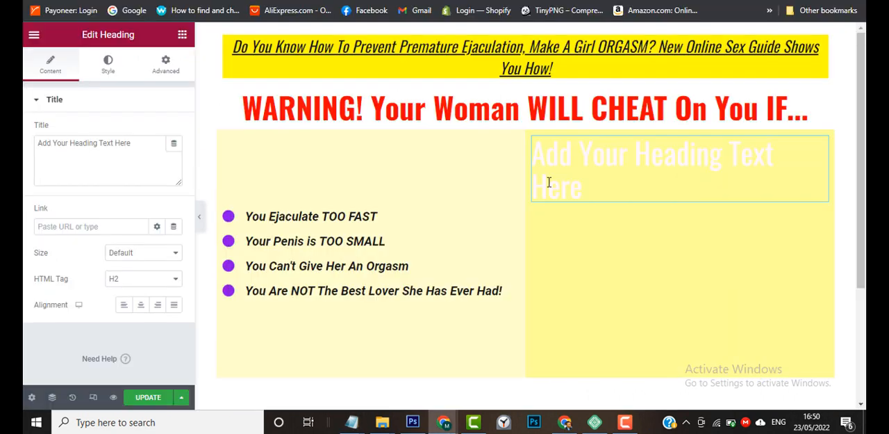
pyautogui.doubleClick(134, 159)
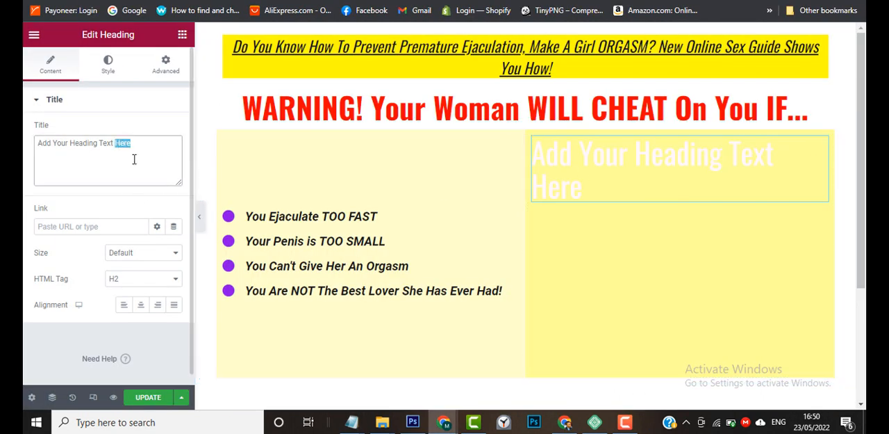
pyautogui.hotkey('ctrl', 'a')
pyautogui.write('Enter Your Name And Email To Access The Sexual Mastery Blueprint That Shows You Exactly How To Last Long in Bed & Give Women Leg Shaking Orgasms!')
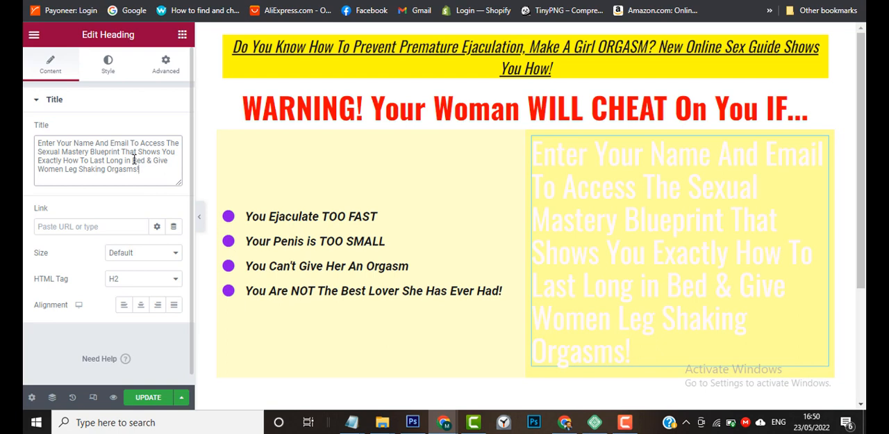
# Set the right column heading's HTML tag to H3 and its text color to the global Text Color.
pyautogui.click(135, 283)
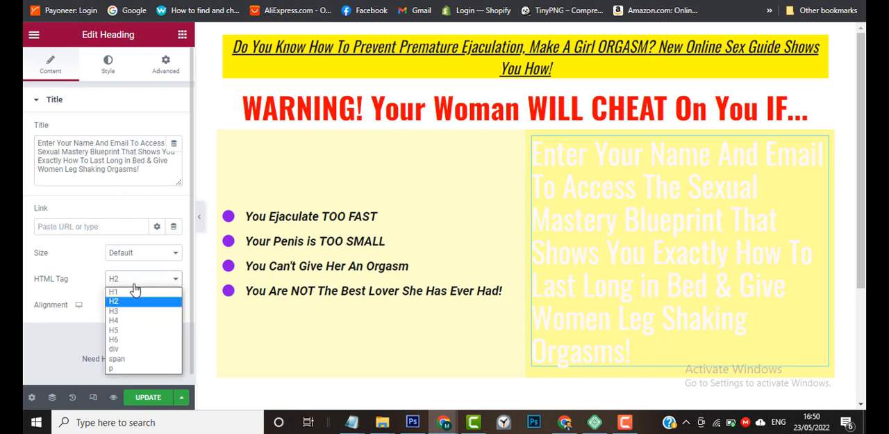
pyautogui.click(135, 311)
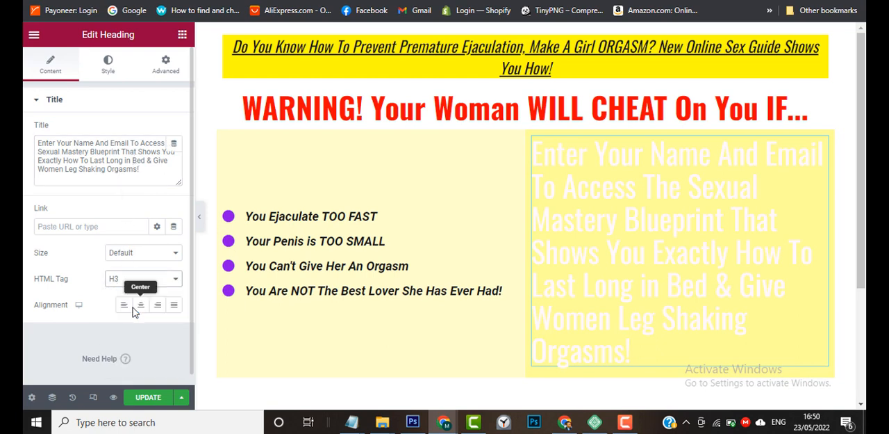
pyautogui.click(108, 70)
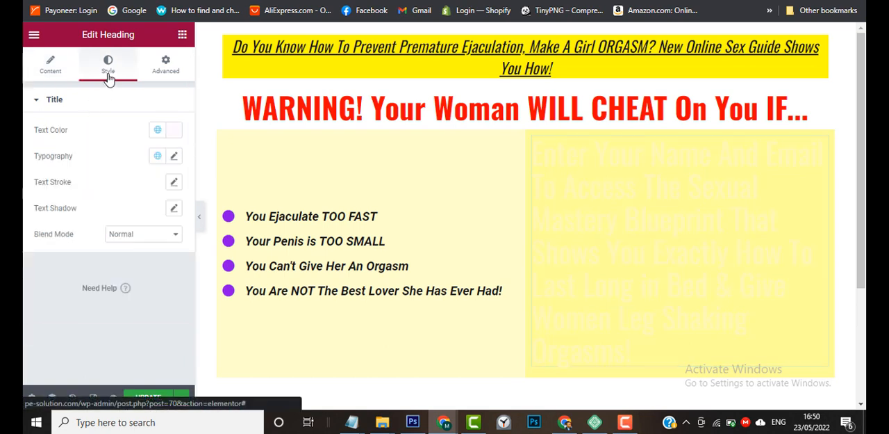
pyautogui.click(159, 132)
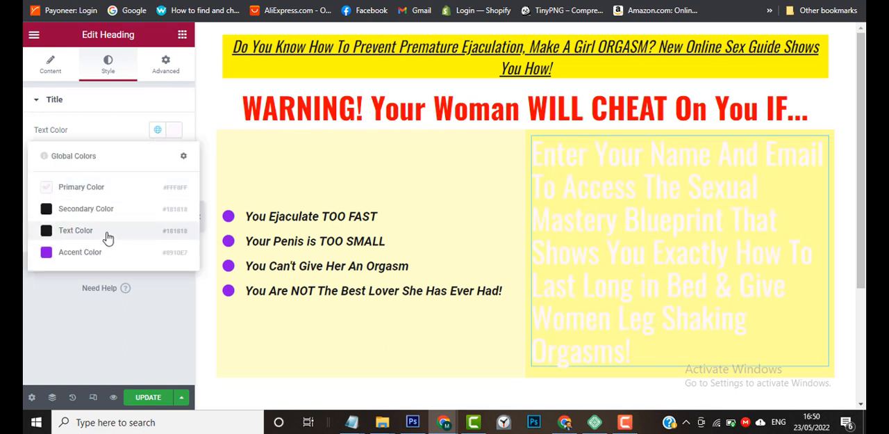
pyautogui.click(104, 236)
# Try the H3 global font on the right column heading, ending with the global Paragraph Font.
pyautogui.click(158, 156)
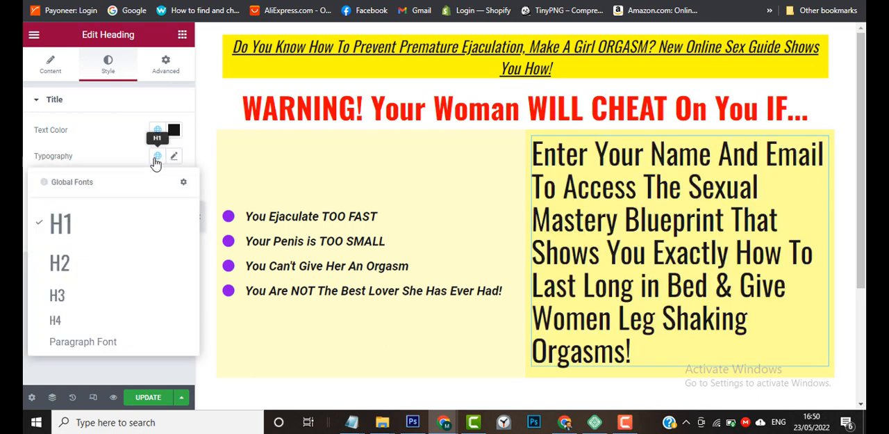
pyautogui.click(113, 305)
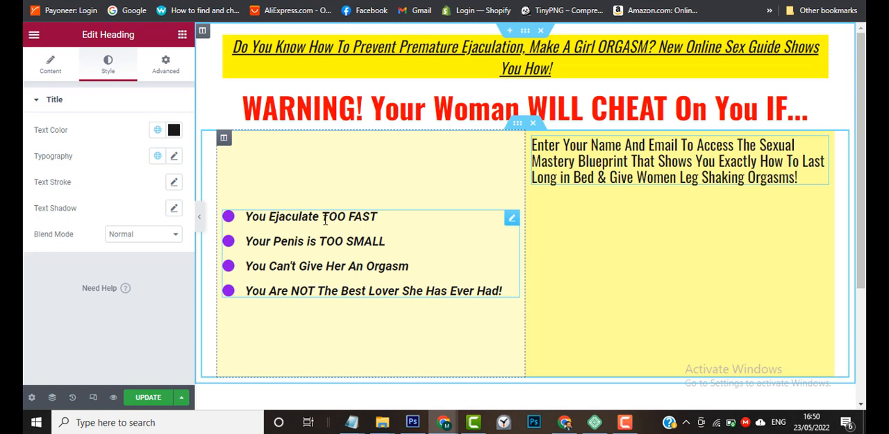
pyautogui.click(158, 159)
pyautogui.click(108, 343)
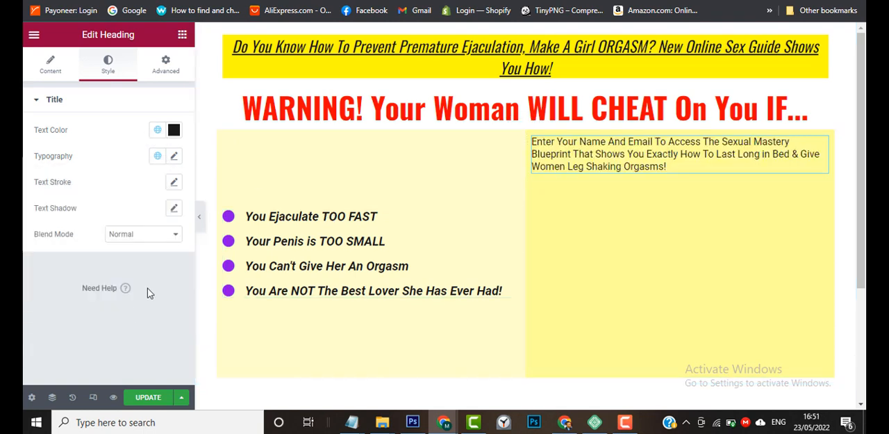
# Set the right column heading's font size to 20 px.
pyautogui.click(175, 157)
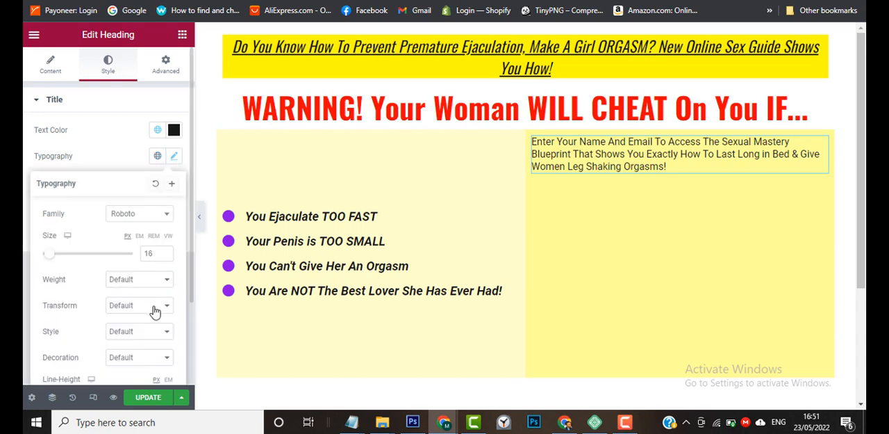
pyautogui.click(166, 252)
pyautogui.click(165, 252)
pyautogui.click(165, 252)
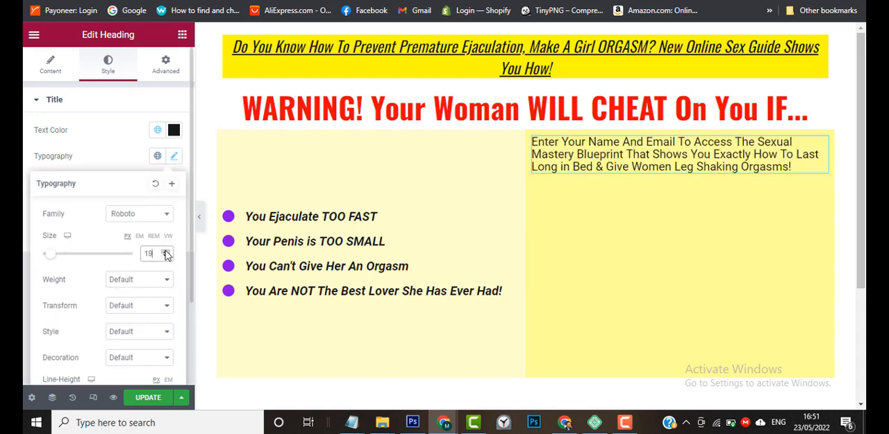
pyautogui.click(166, 253)
pyautogui.click(166, 252)
pyautogui.click(166, 257)
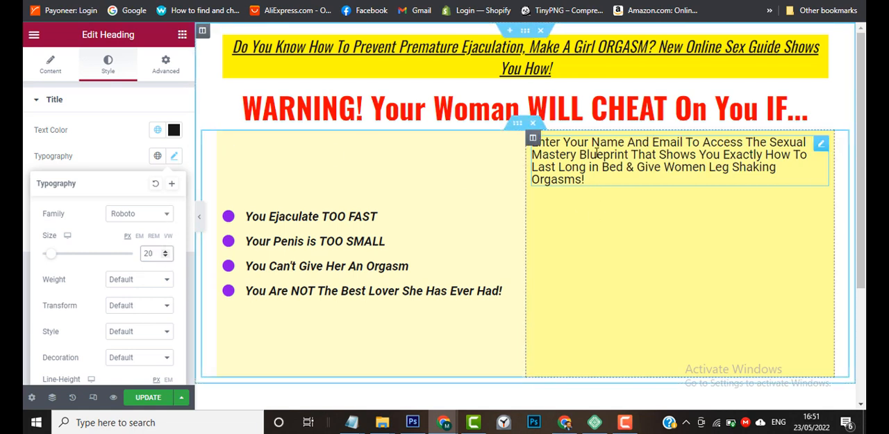
# Make all of the right column heading's text bold and align it to the center.
pyautogui.tripleClick(598, 177)
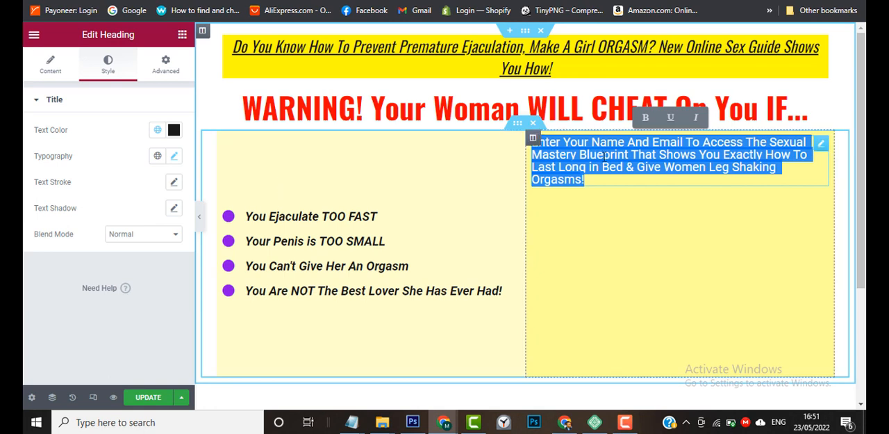
pyautogui.click(644, 119)
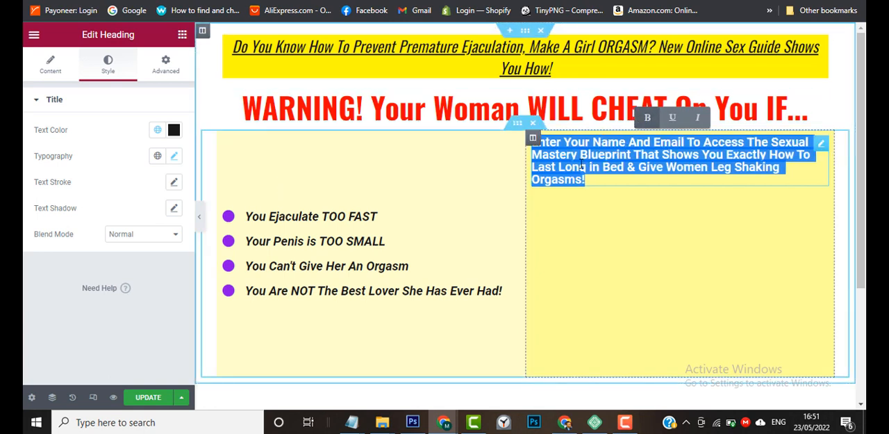
pyautogui.click(60, 76)
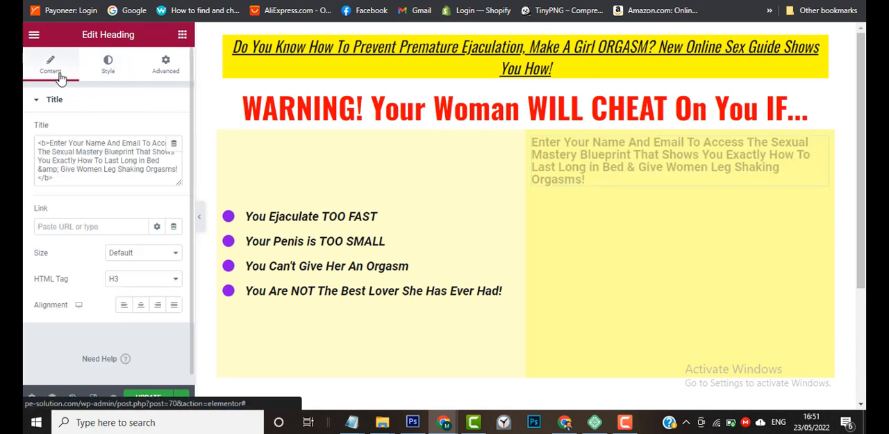
pyautogui.click(141, 309)
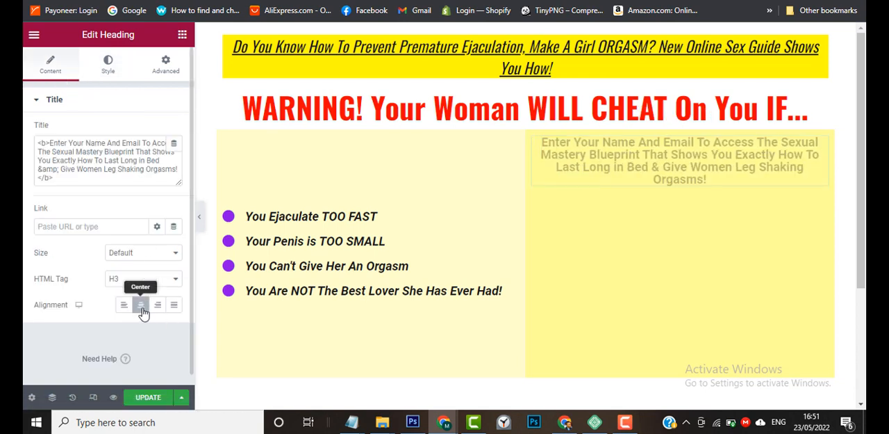
# Compare with the sample page's opt-in text and italicize the entire right column heading.
pyautogui.moveTo(564, 426)
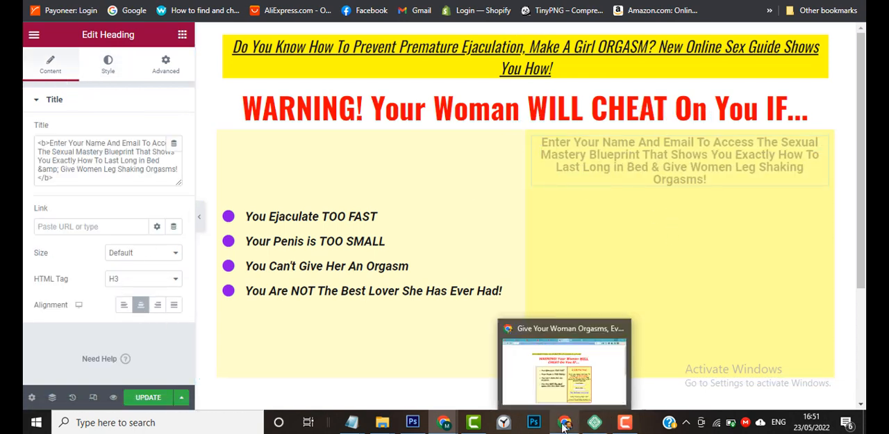
pyautogui.moveTo(443, 422)
pyautogui.moveTo(385, 392)
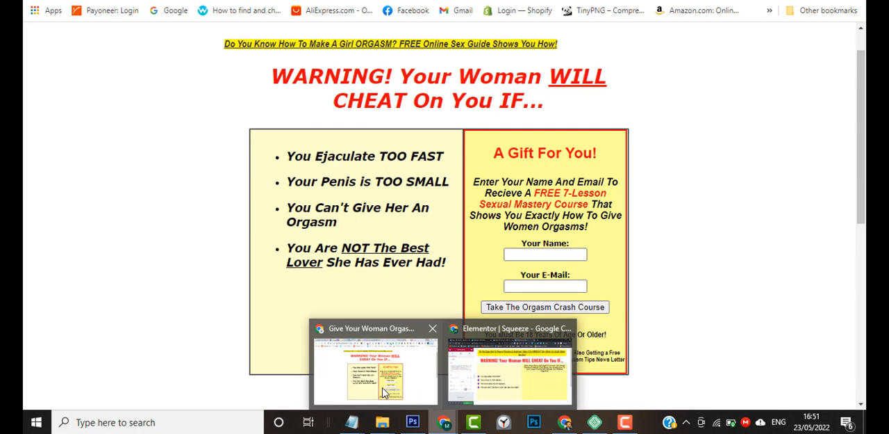
pyautogui.click(511, 372)
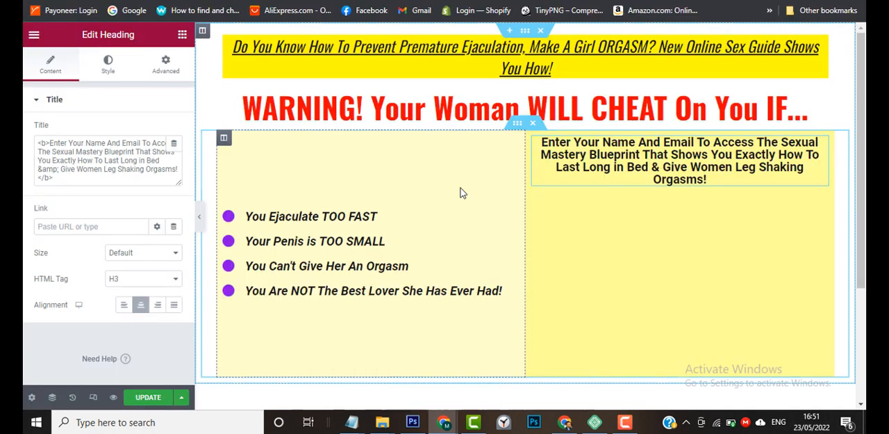
pyautogui.tripleClick(643, 157)
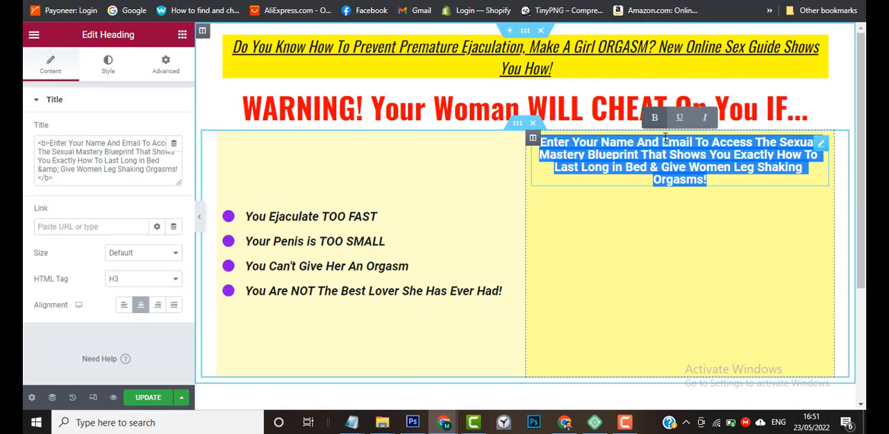
pyautogui.click(705, 118)
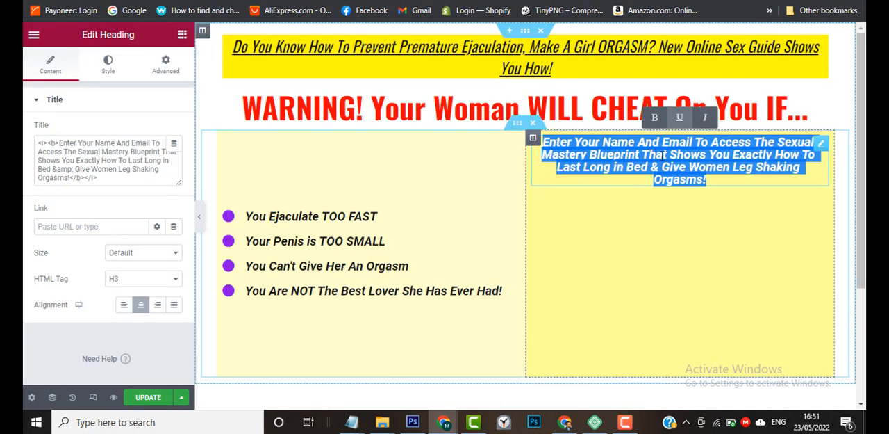
# Set the right column heading's line height to 28 px in its typography settings.
pyautogui.click(107, 72)
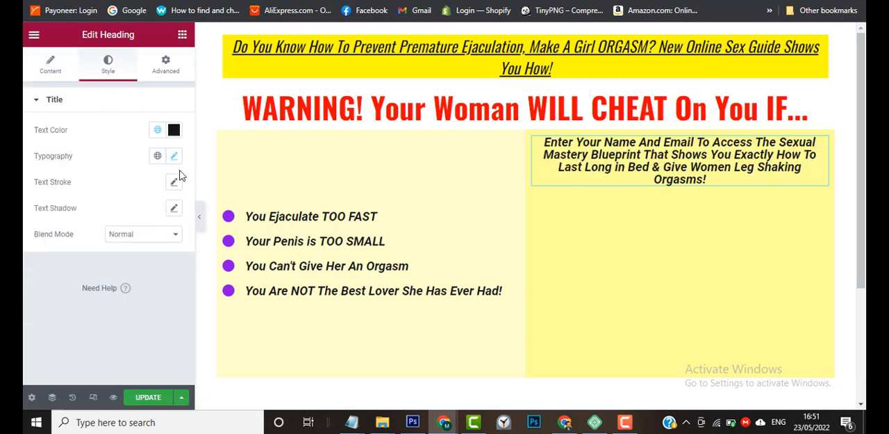
pyautogui.click(175, 157)
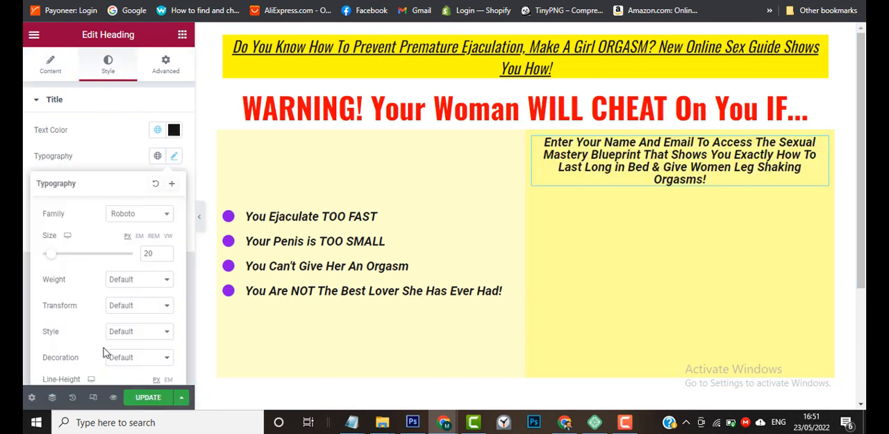
pyautogui.scroll(-1, 80, 351)
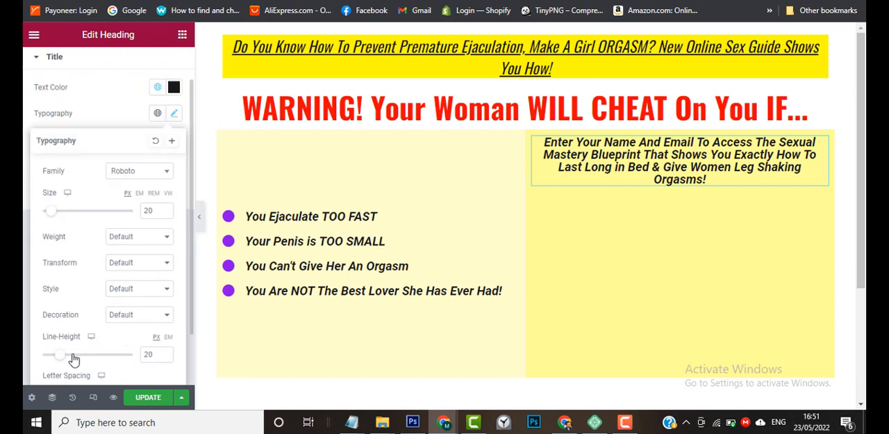
pyautogui.moveTo(63, 359); pyautogui.dragTo(70, 359)
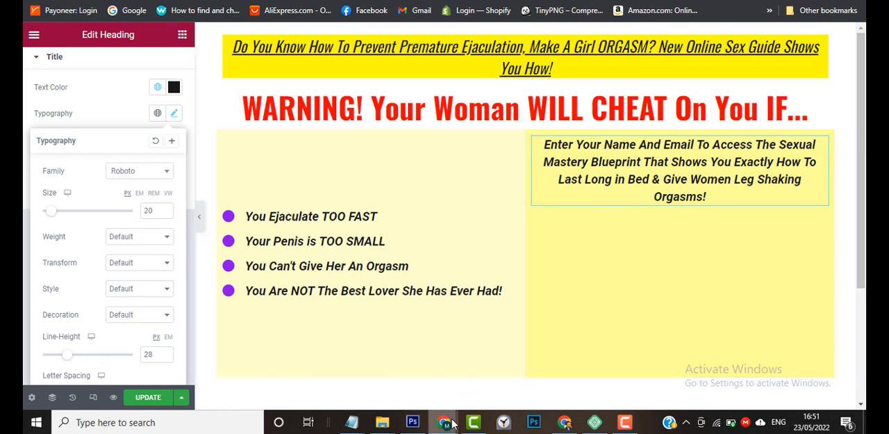
# Compare with the sample page's opt-in text and open the right column heading's text content for editing.
pyautogui.moveTo(439, 387)
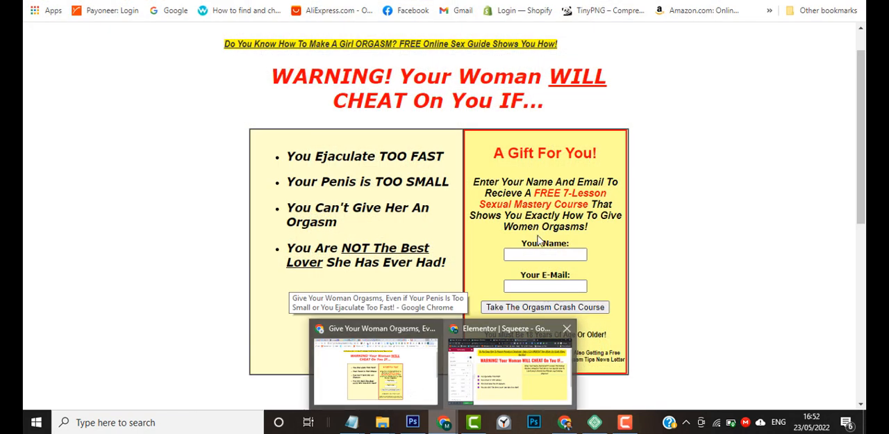
pyautogui.click(500, 375)
pyautogui.click(659, 167)
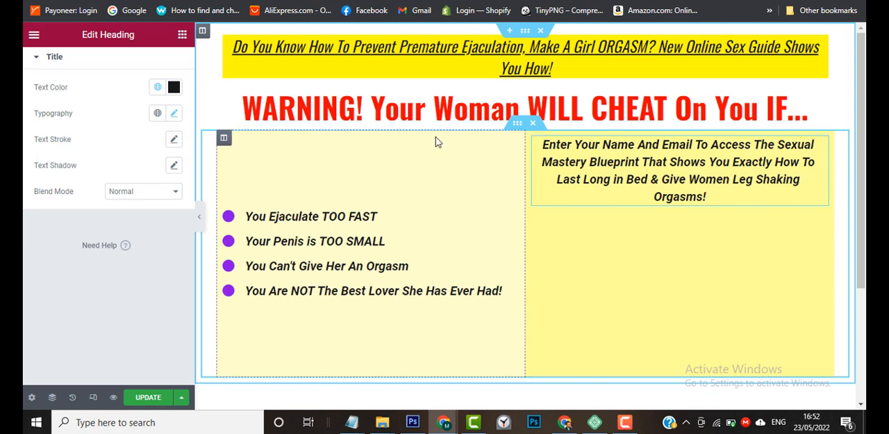
pyautogui.click(649, 165)
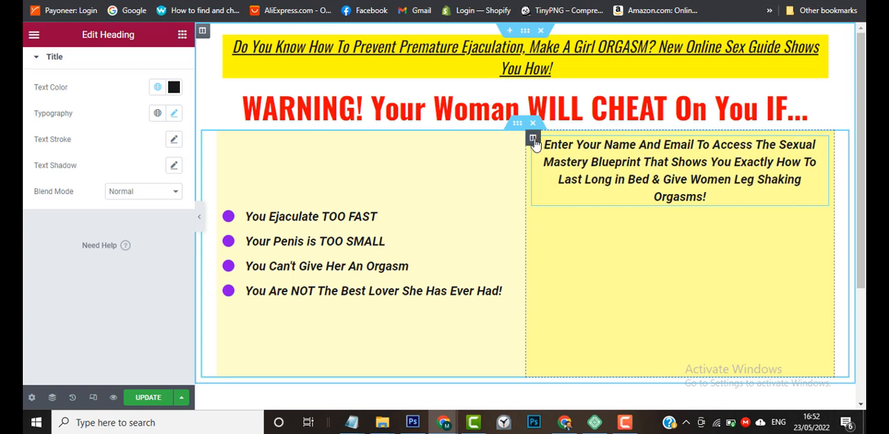
pyautogui.click(533, 138)
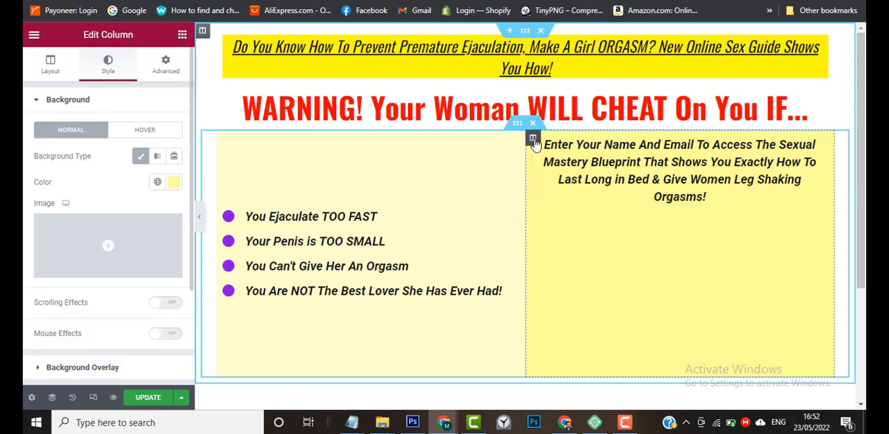
pyautogui.click(628, 173)
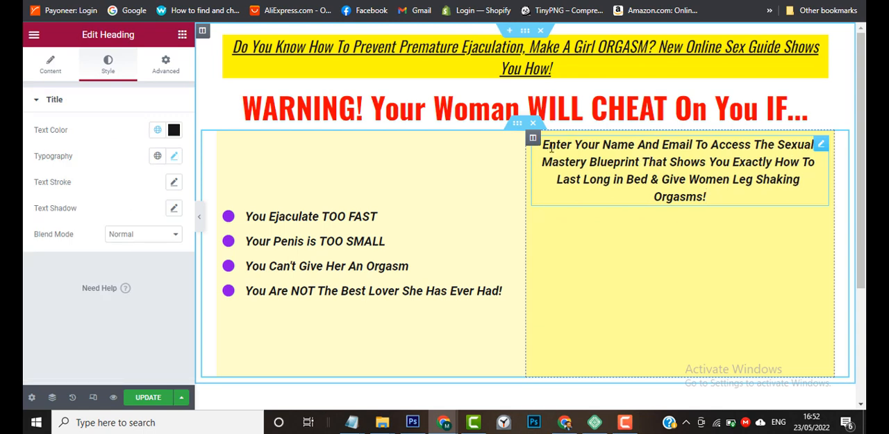
pyautogui.click(61, 73)
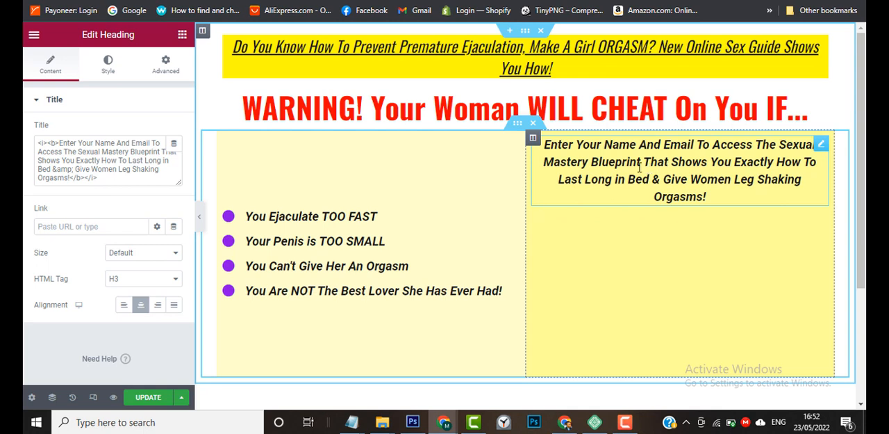
# Insert an opening <span> tag before "The Sexual Mastery Blueprint" in the right column heading's title, retyping the T of "The" after it.
pyautogui.click(66, 152)
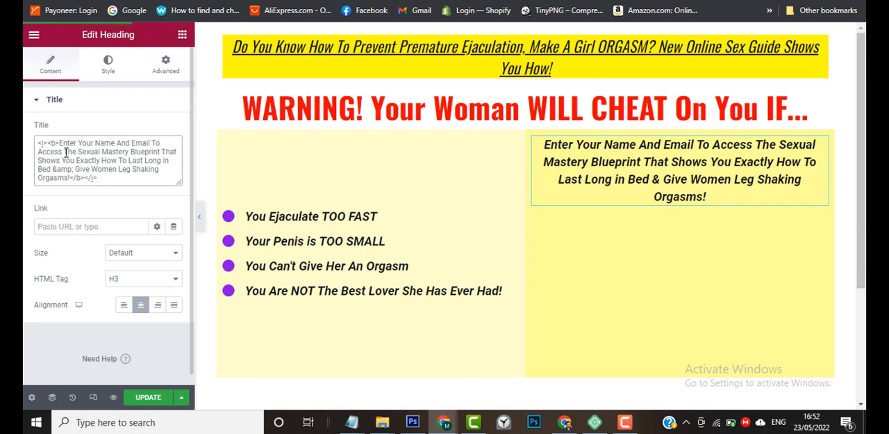
pyautogui.write('<')
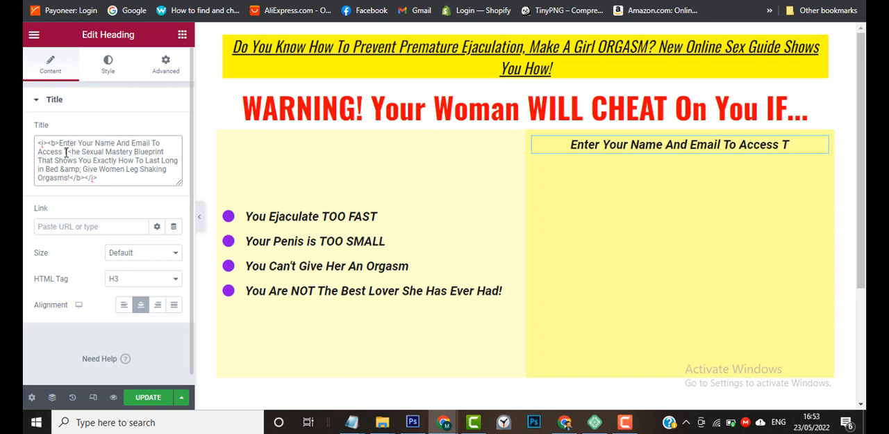
pyautogui.write('sapn')
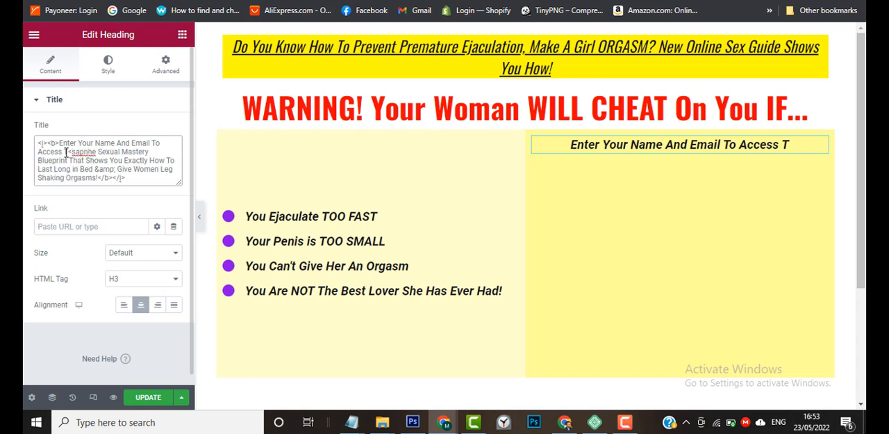
pyautogui.write('>')
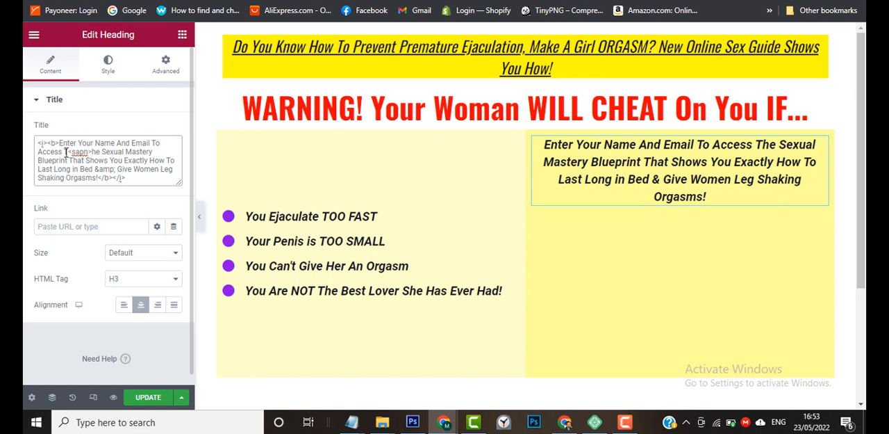
pyautogui.press('BackSpace')
pyautogui.press('BackSpace')
pyautogui.press('BackSpace')
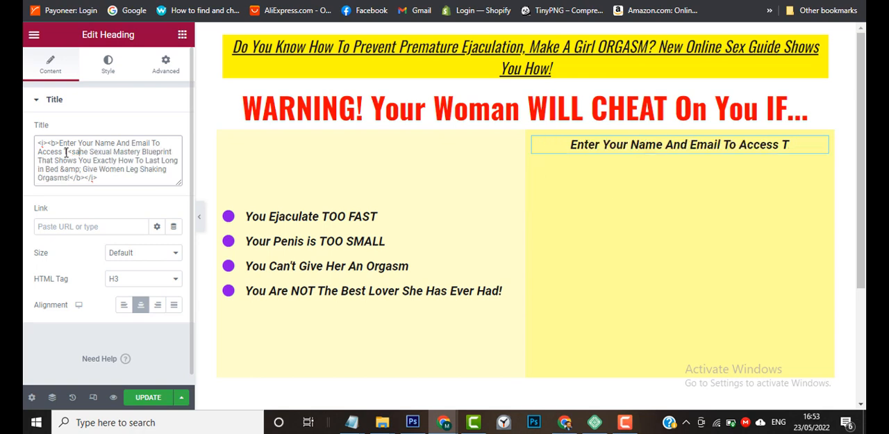
pyautogui.press('BackSpace')
pyautogui.write('pan')
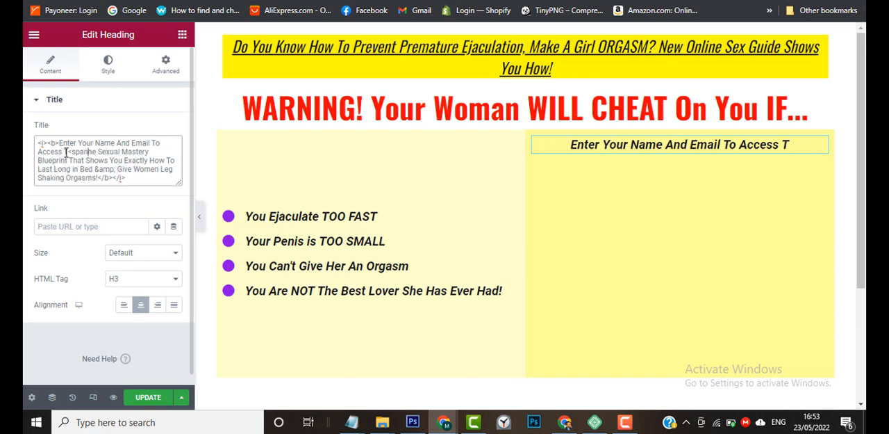
pyautogui.write('>')
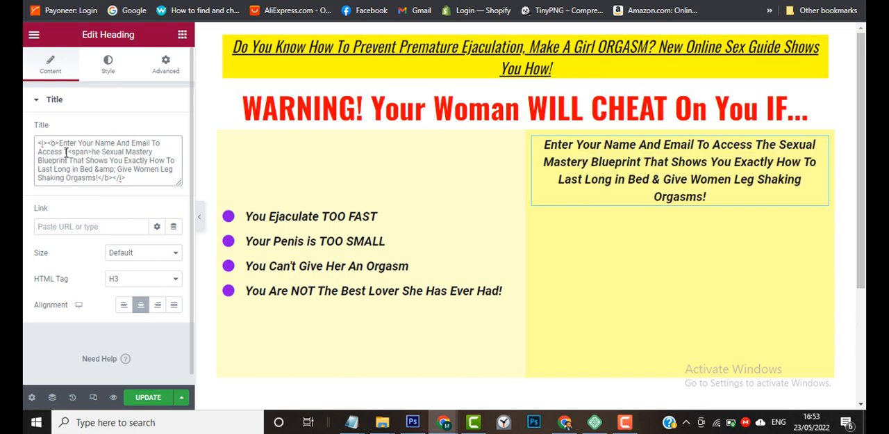
pyautogui.write('T')
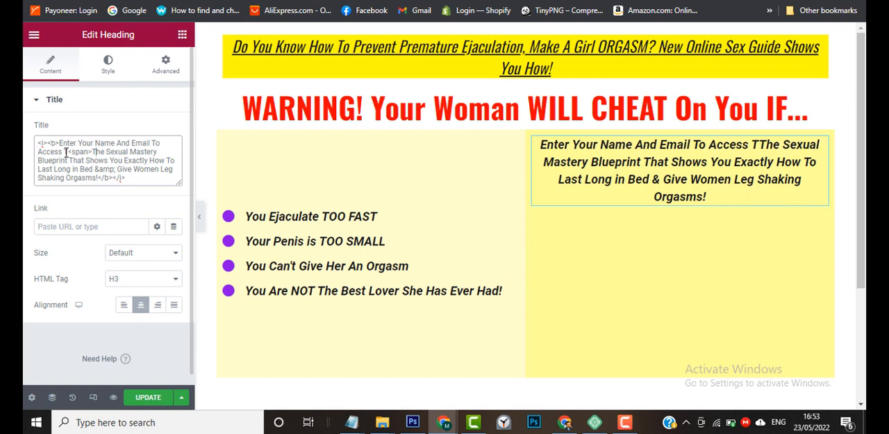
# Insert a closing </span> tag after "Blueprint" and remove the stray T before the opening span tag.
pyautogui.click(66, 151)
pyautogui.write('T')
pyautogui.write('<')
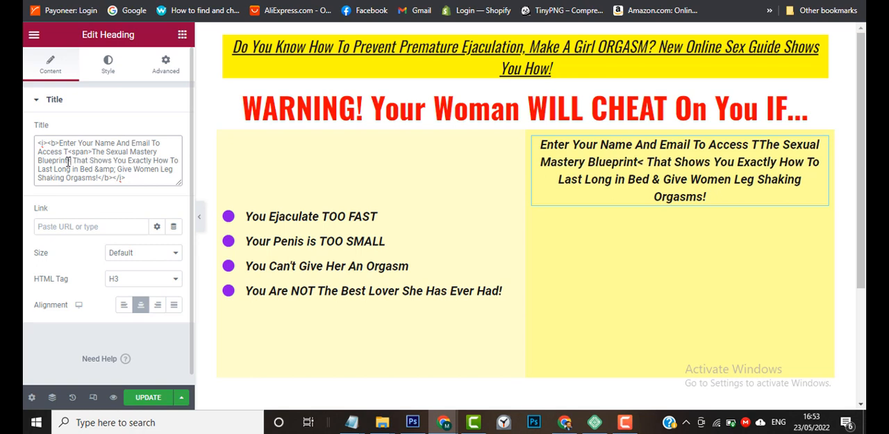
pyautogui.write('span')
pyautogui.press('BackSpace')
pyautogui.press('BackSpace')
pyautogui.press('BackSpace')
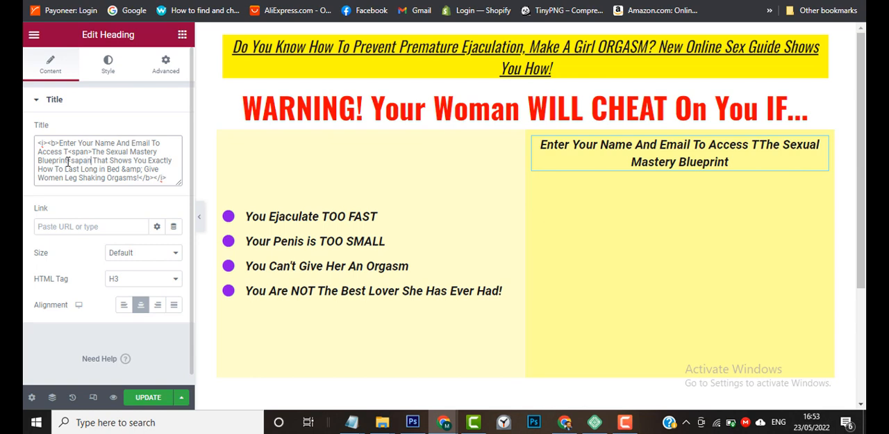
pyautogui.write('pan')
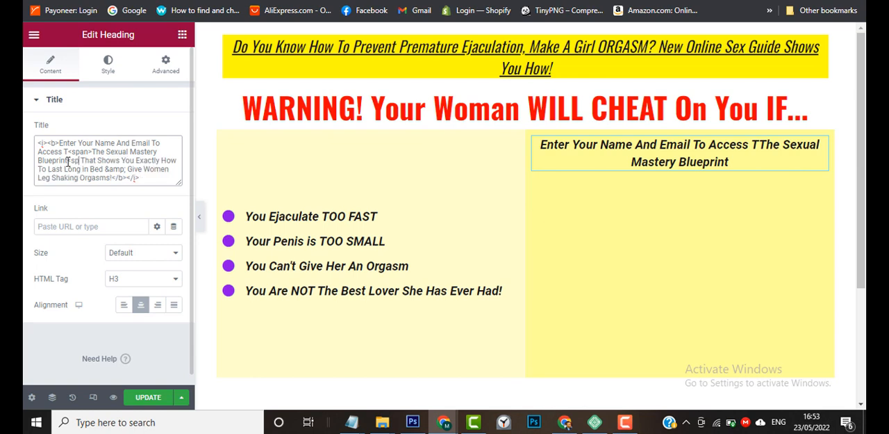
pyautogui.write('>')
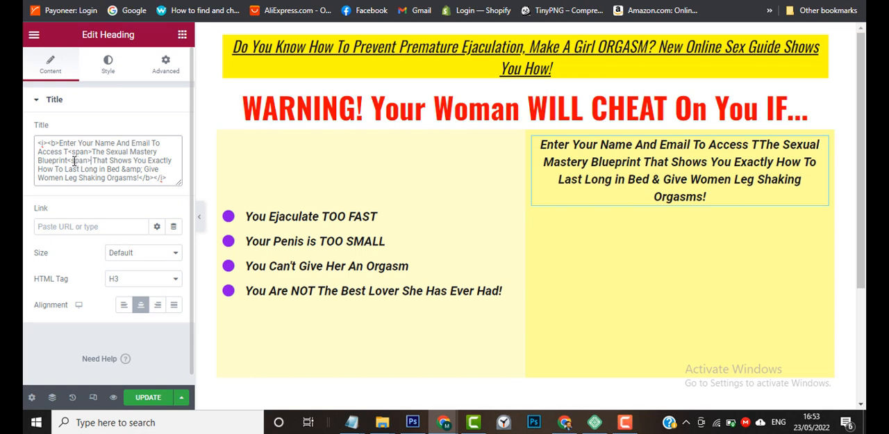
pyautogui.click(71, 161)
pyautogui.write('/')
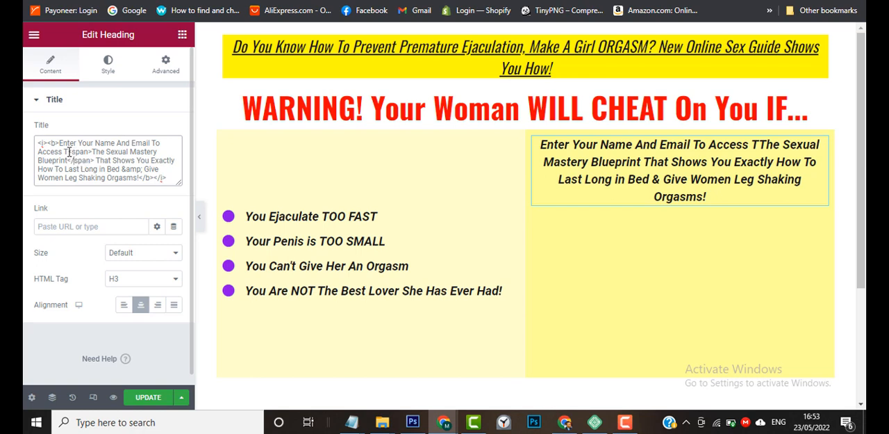
pyautogui.click(69, 151)
pyautogui.press('BackSpace')
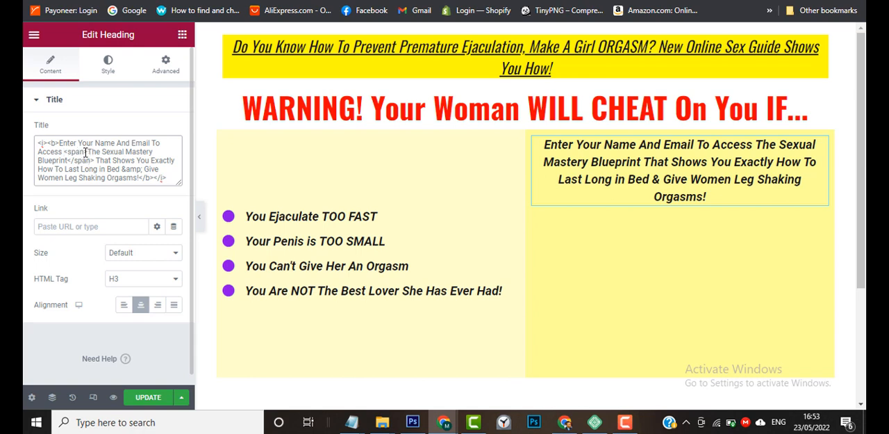
# Add an empty color="" attribute to the opening span tag in the heading's title.
pyautogui.click(85, 151)
pyautogui.write('color')
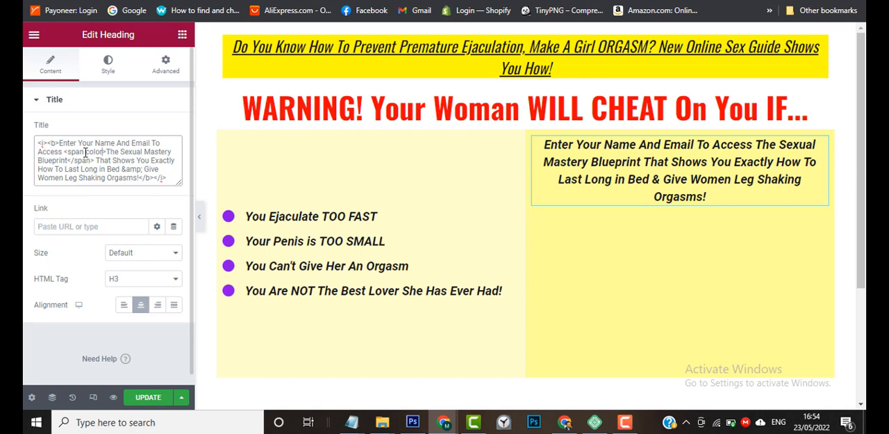
pyautogui.write('=')
pyautogui.press('BackSpace')
pyautogui.write('="')
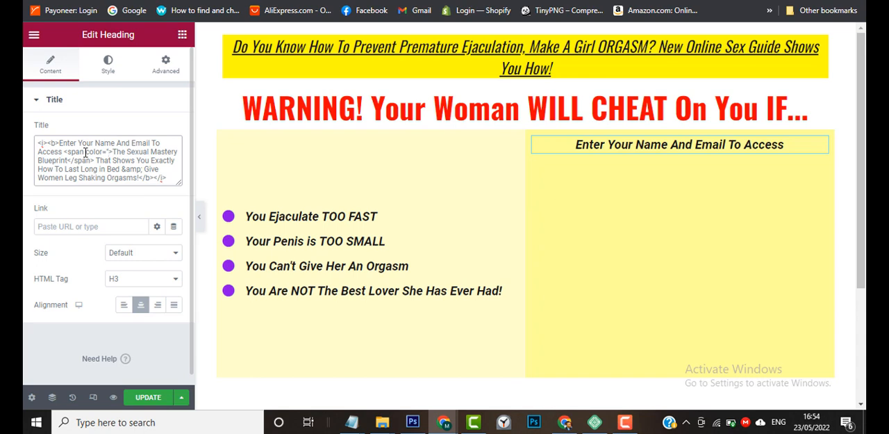
pyautogui.write('"')
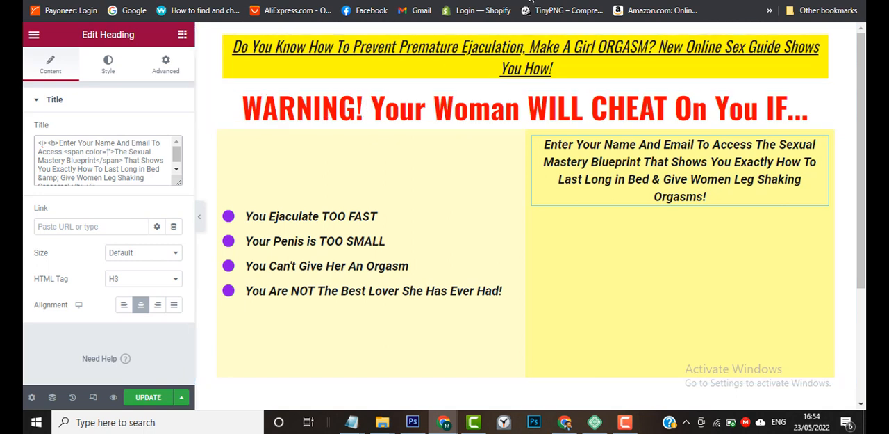
# Sample the red of the WARNING headline with the page color picker and paste #FD0404 as the span's color value.
pyautogui.click(460, 3)
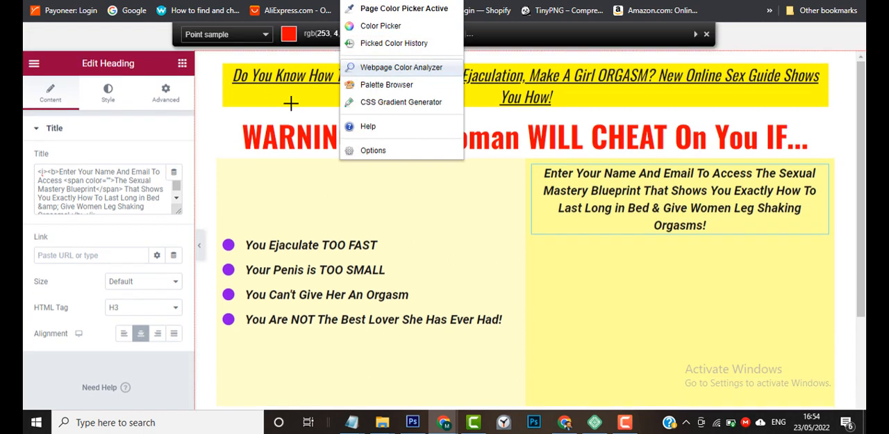
pyautogui.click(282, 136)
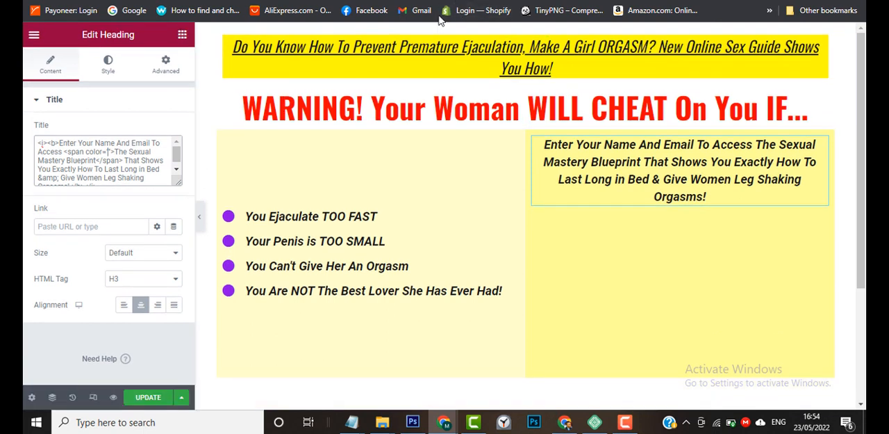
pyautogui.click(461, 3)
pyautogui.click(303, 135)
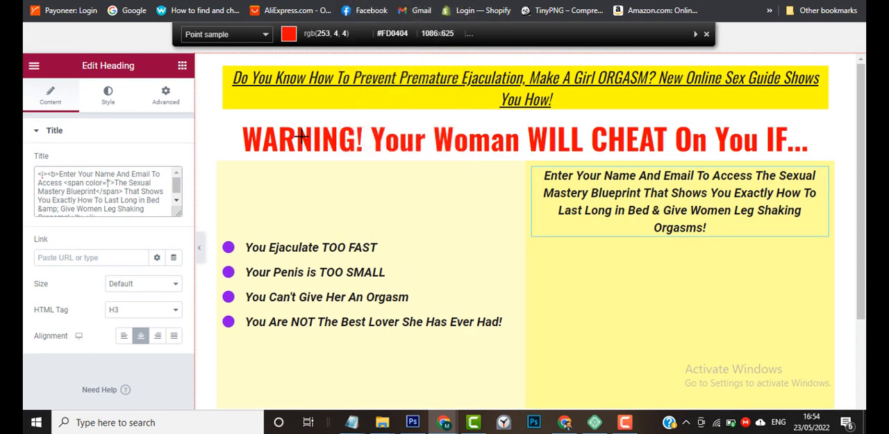
pyautogui.click(301, 135)
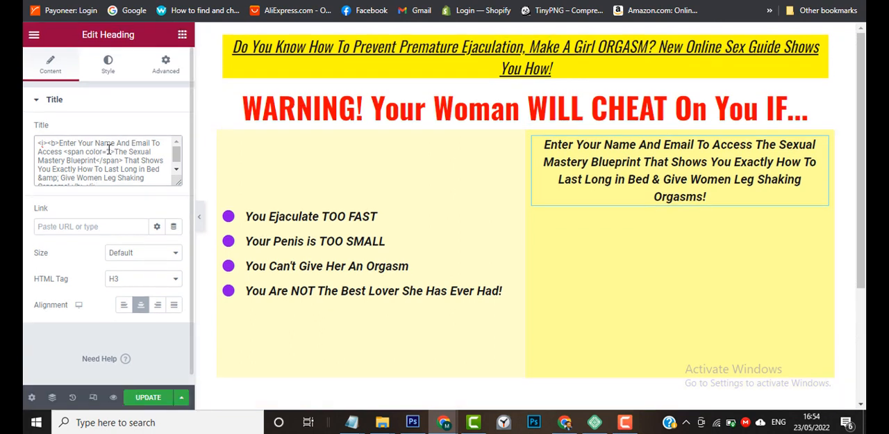
pyautogui.click(110, 150)
pyautogui.hotkey('ctrl', 'v')
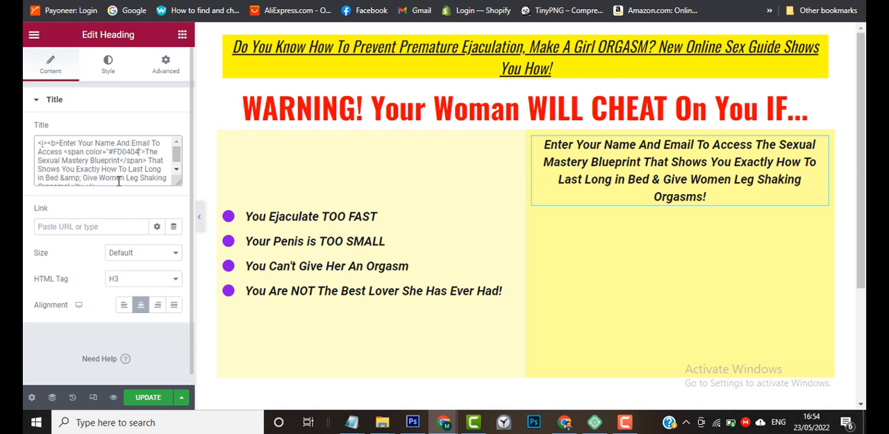
pyautogui.scroll(-1, 114, 179)
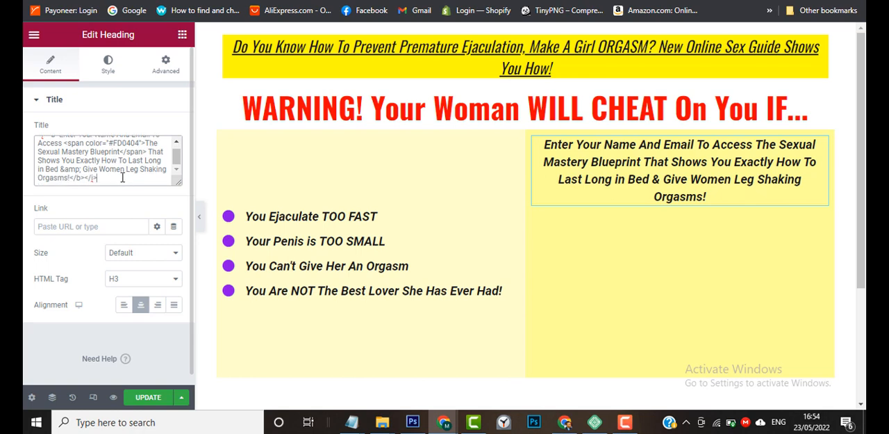
pyautogui.click(122, 177)
pyautogui.press('Return')
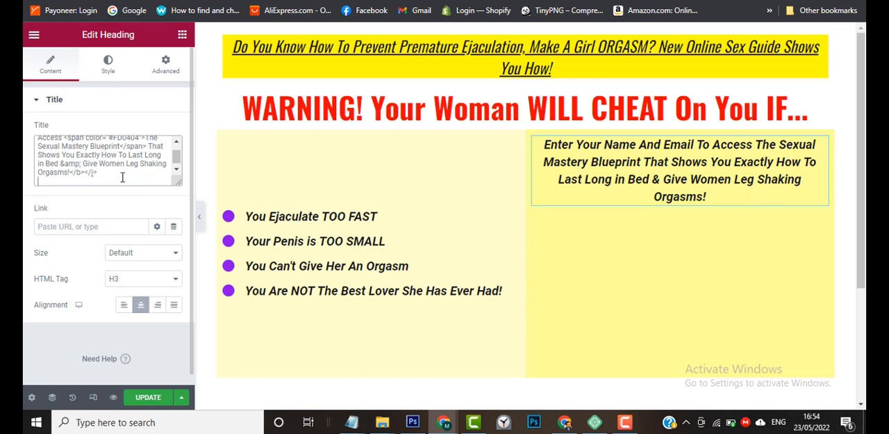
pyautogui.press('BackSpace')
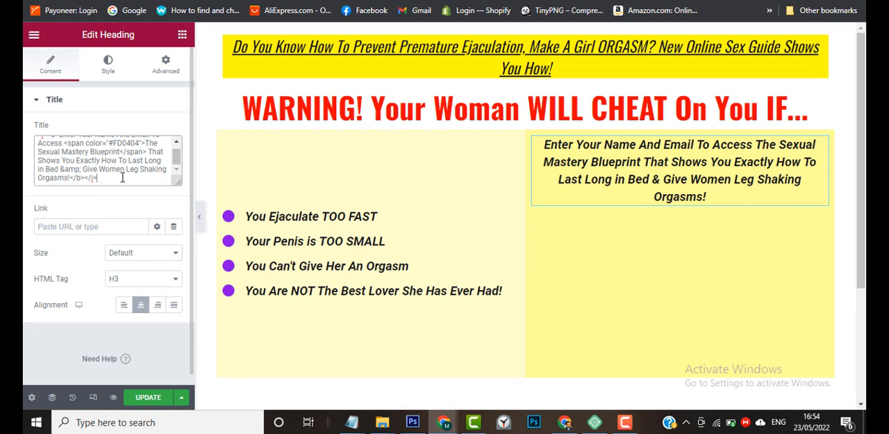
pyautogui.scroll(1, 122, 177)
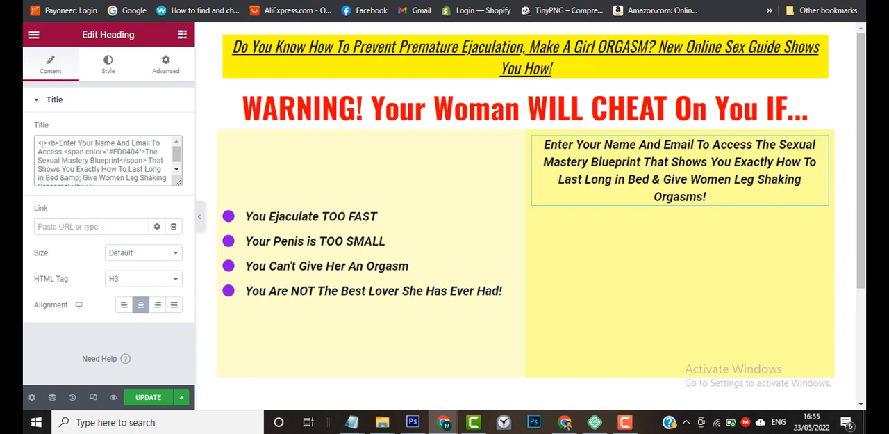
# Open a private browser window, search for w3schools and open the W3Schools website.
pyautogui.hotkey('ctrl', 'shift', 'n')
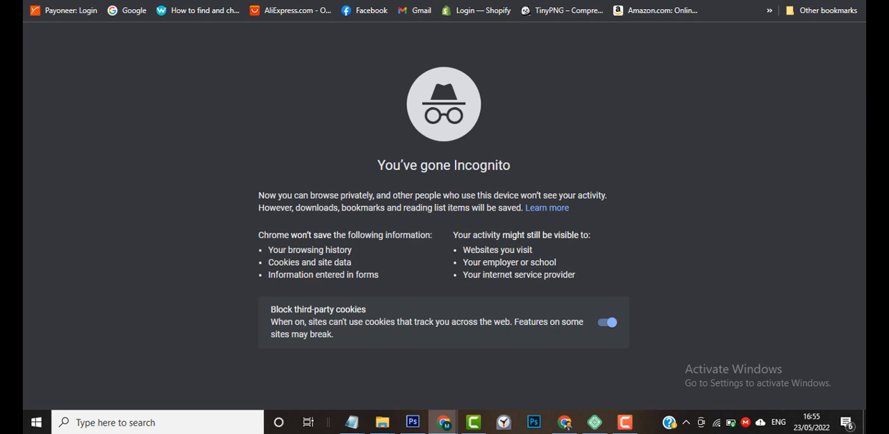
pyautogui.write('w')
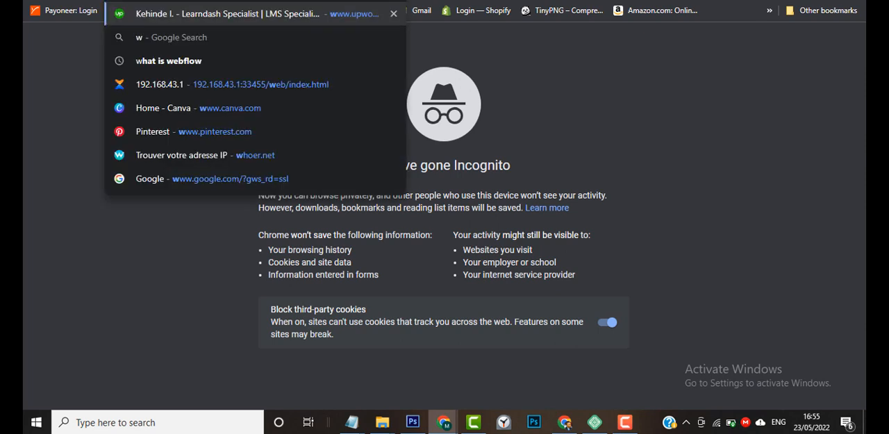
pyautogui.write('3')
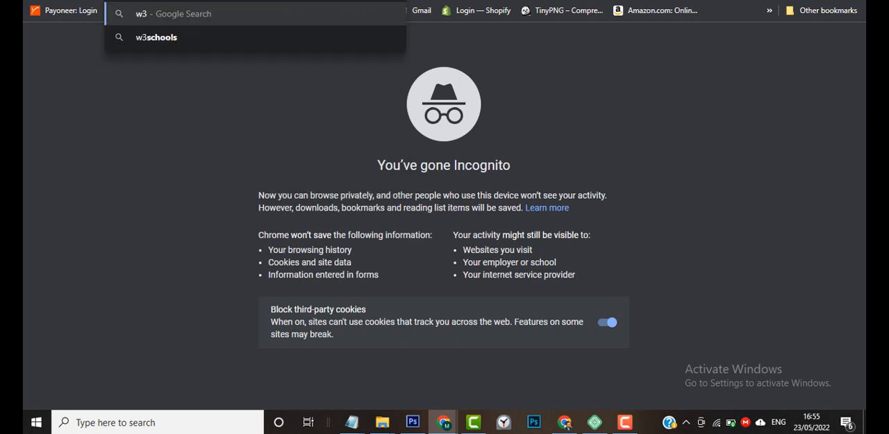
pyautogui.click(275, 32)
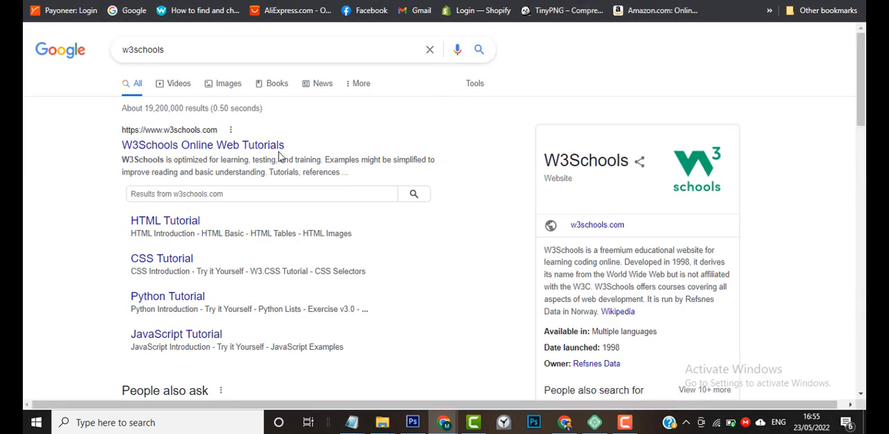
pyautogui.click(274, 147)
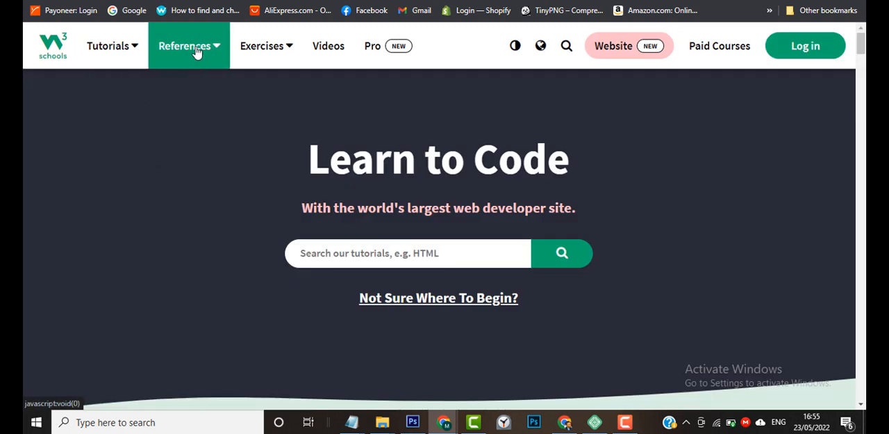
# Open the HTML Colors page of the W3Schools HTML tutorial and examine the Text Color example's style syntax.
pyautogui.click(132, 54)
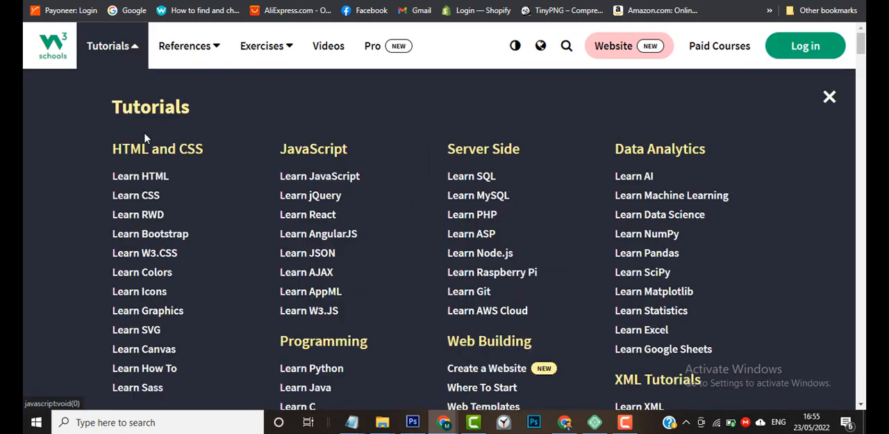
pyautogui.click(142, 178)
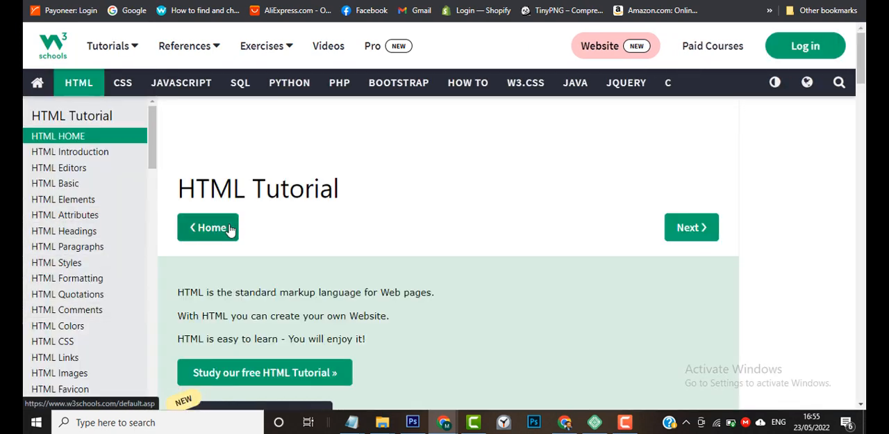
pyautogui.click(86, 331)
pyautogui.scroll(-3, 337, 290)
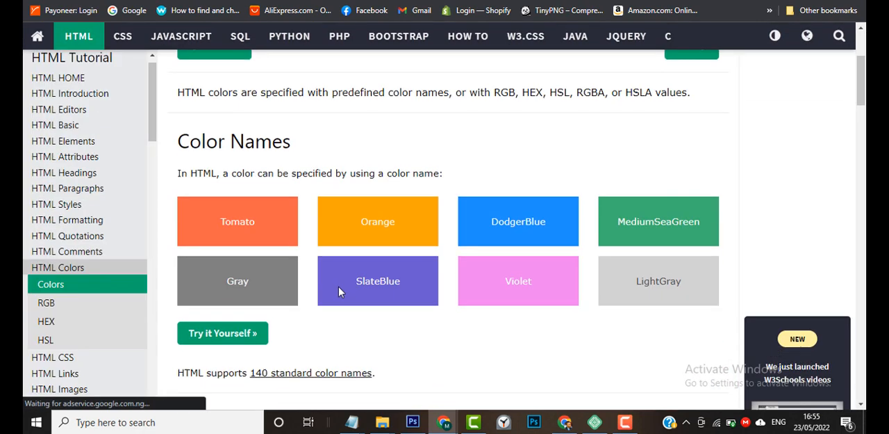
pyautogui.scroll(-2, 455, 292)
pyautogui.scroll(-5, 470, 270)
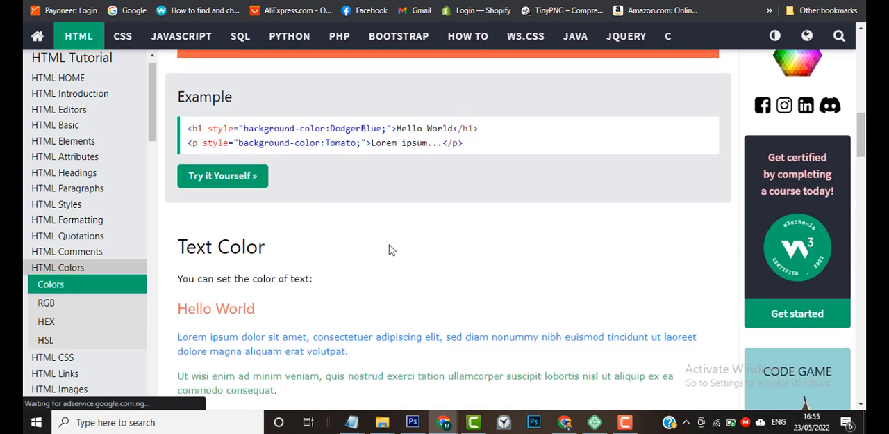
pyautogui.scroll(-2, 391, 251)
pyautogui.scroll(-3, 391, 250)
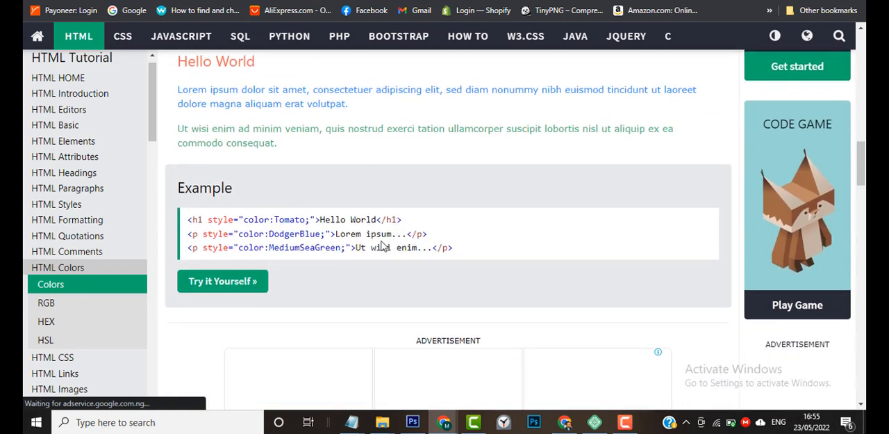
pyautogui.scroll(-2, 229, 146)
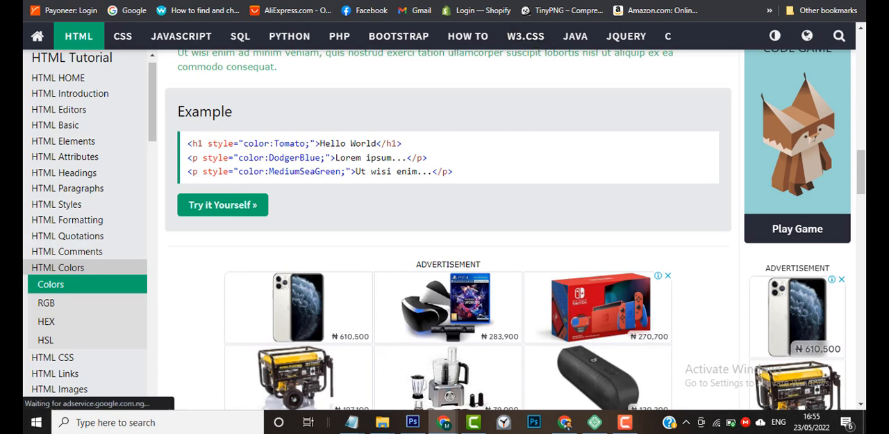
pyautogui.click(796, 1)
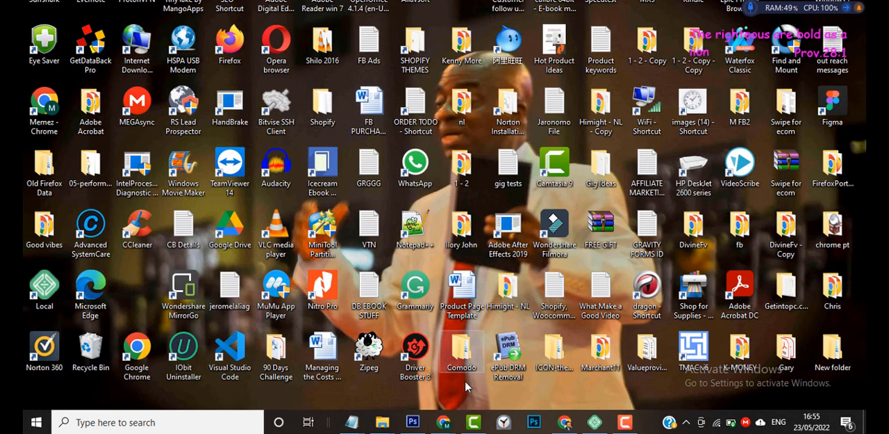
pyautogui.moveTo(445, 422)
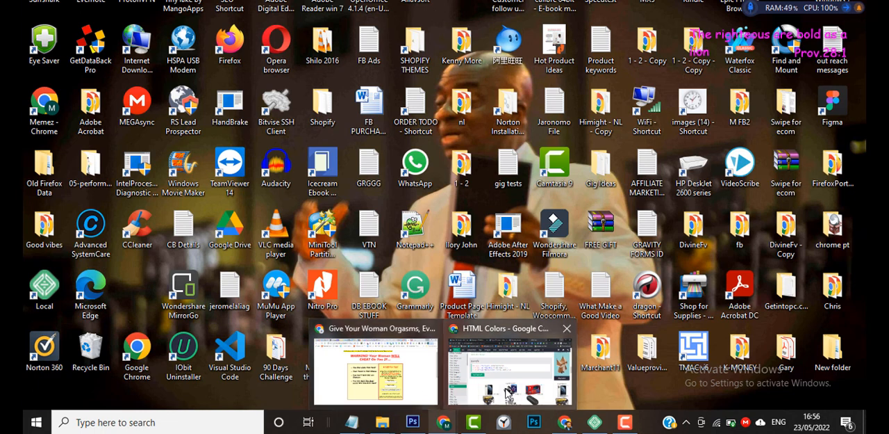
pyautogui.click(455, 392)
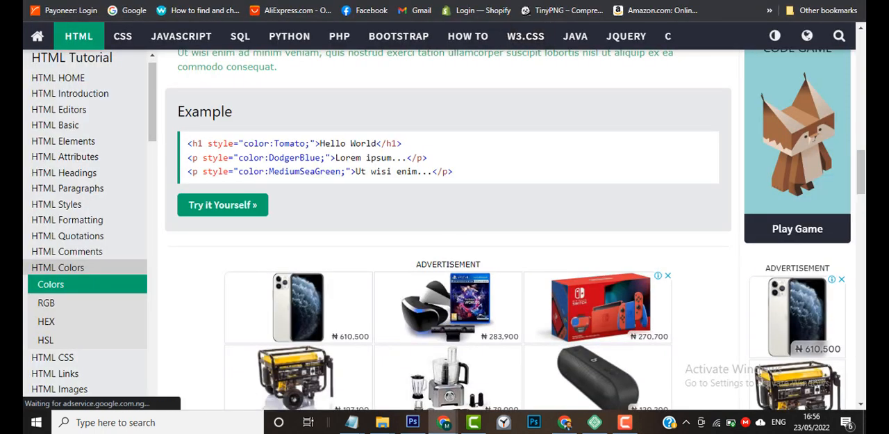
# Insert style=" before the color attribute in the heading's opening span tag in Elementor, checking the syntax against the W3Schools example.
pyautogui.click(313, 1)
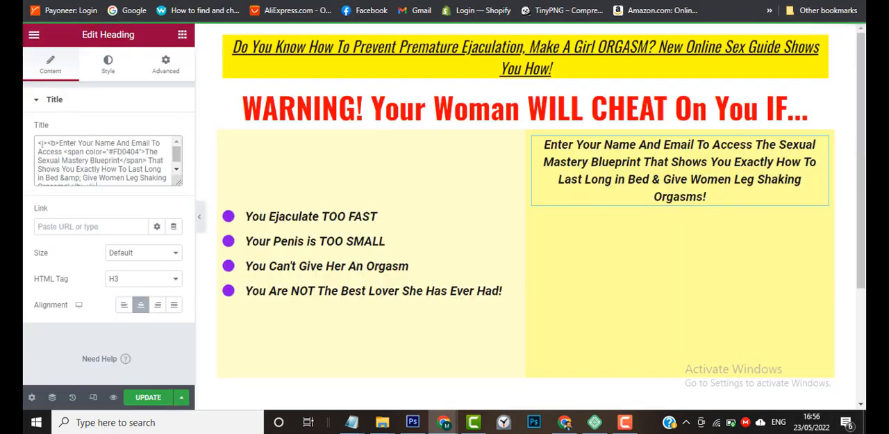
pyautogui.click(86, 151)
pyautogui.write('style')
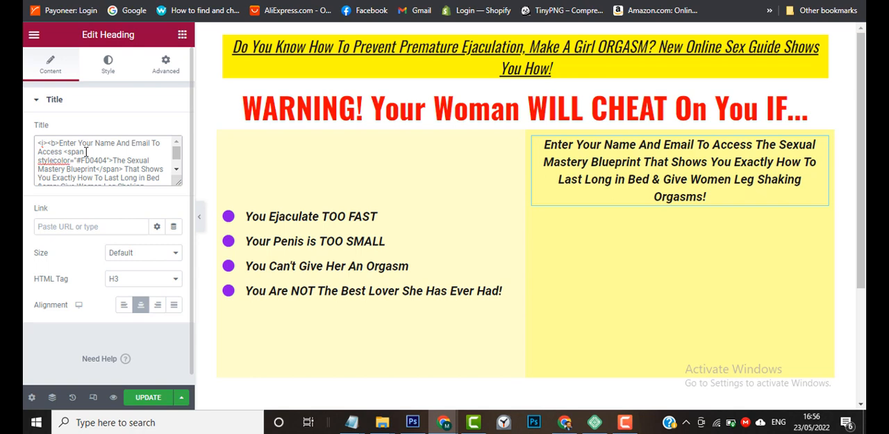
pyautogui.write('=')
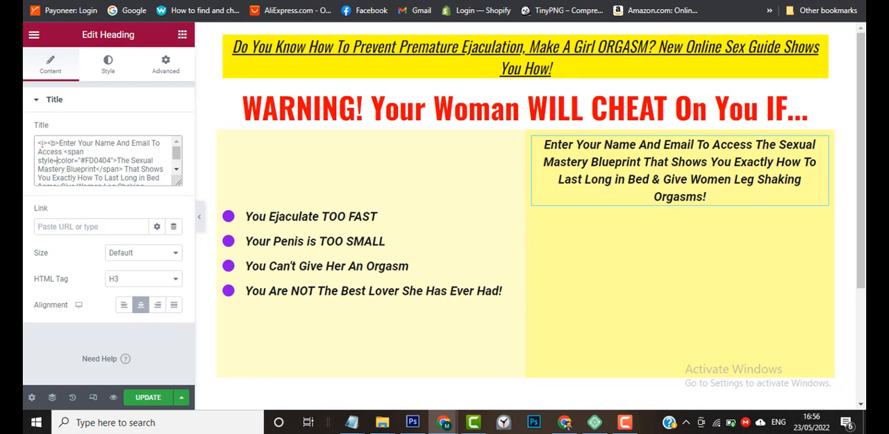
pyautogui.click(333, 1)
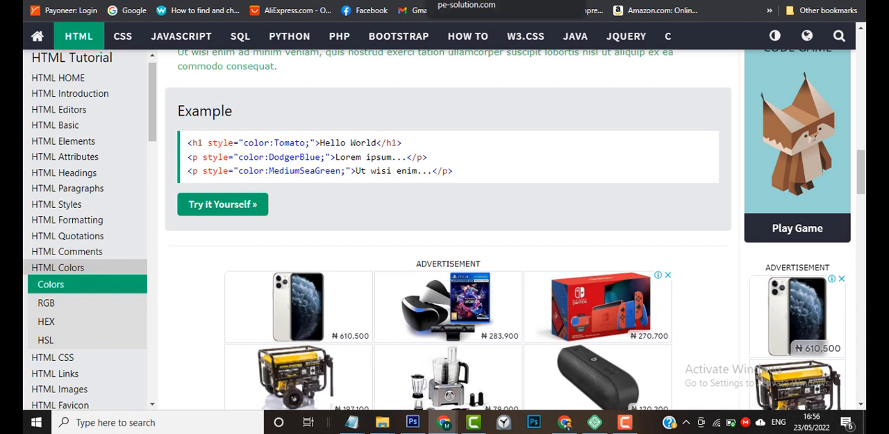
pyautogui.click(466, 1)
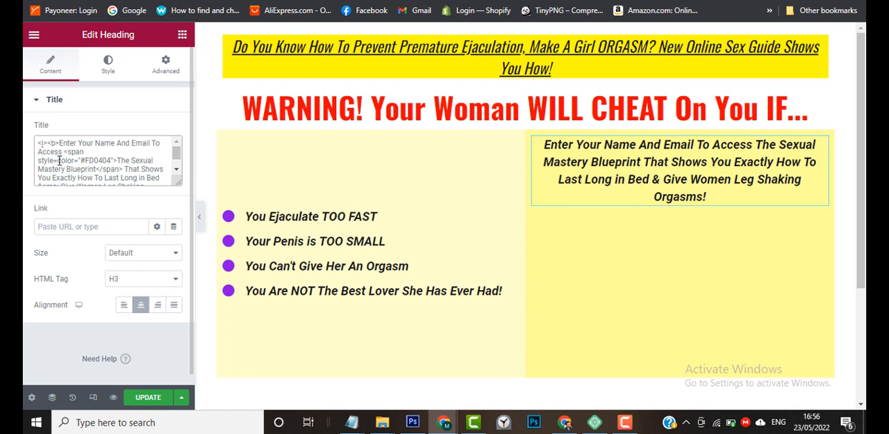
pyautogui.write('"')
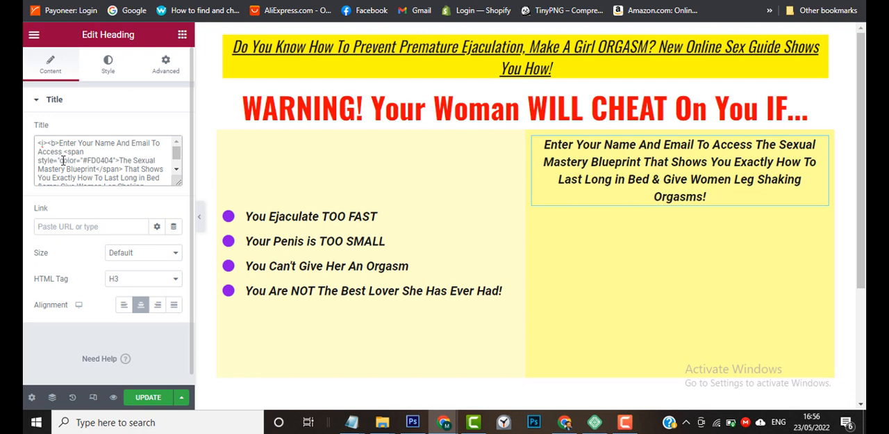
# Clear the color attribute inside the span's style quotes and enter color: in its place, following the W3Schools syntax.
pyautogui.moveTo(60, 160); pyautogui.dragTo(112, 163)
pyautogui.press('BackSpace')
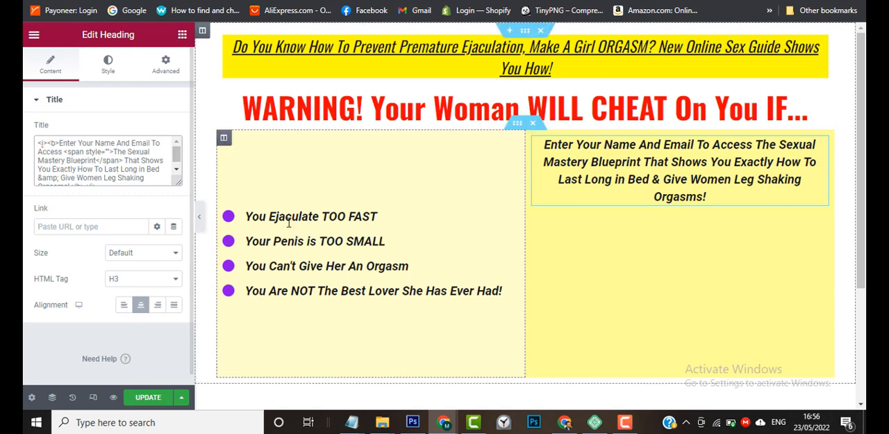
pyautogui.moveTo(444, 426)
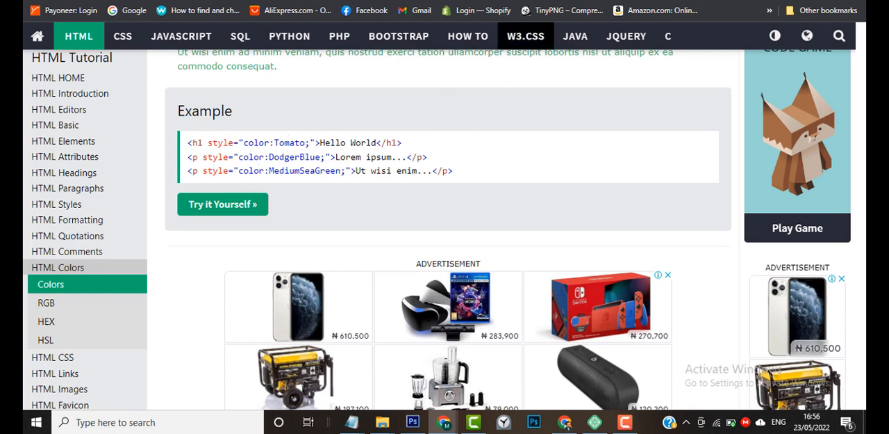
pyautogui.click(326, 0)
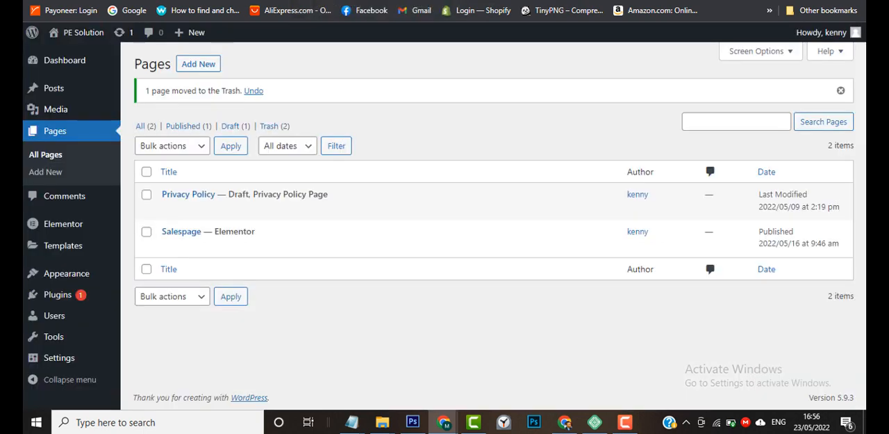
pyautogui.click(278, 0)
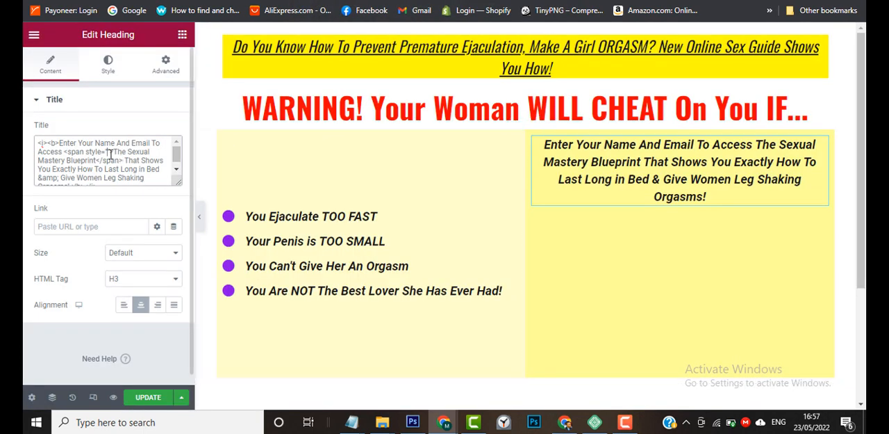
pyautogui.write('color">')
pyautogui.write(':')
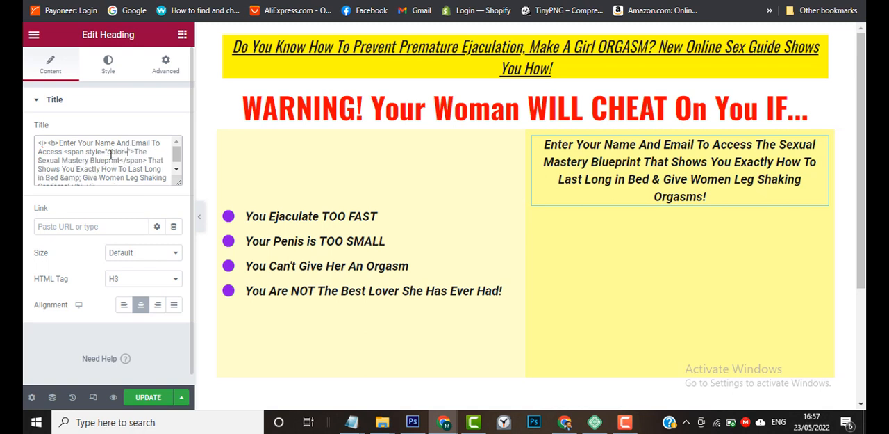
pyautogui.press('BackSpace')
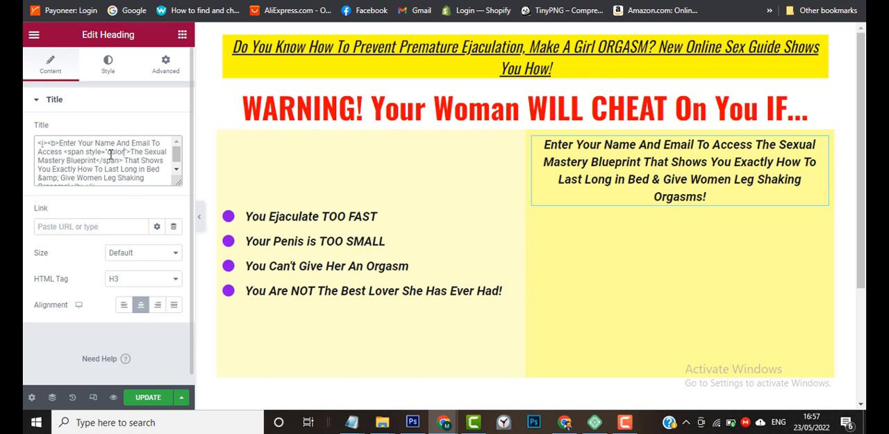
pyautogui.write(':')
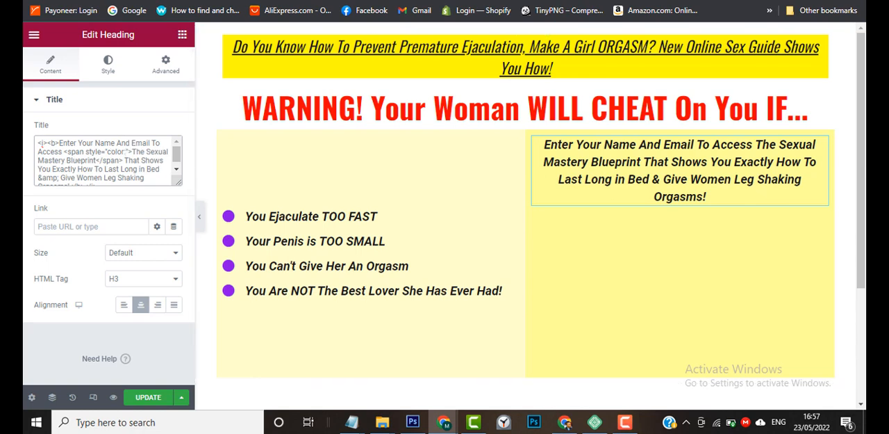
# Recheck the W3Schools example, paste #FD0404 after color: in the span's style attribute and end it with a semicolon.
pyautogui.click(278, 1)
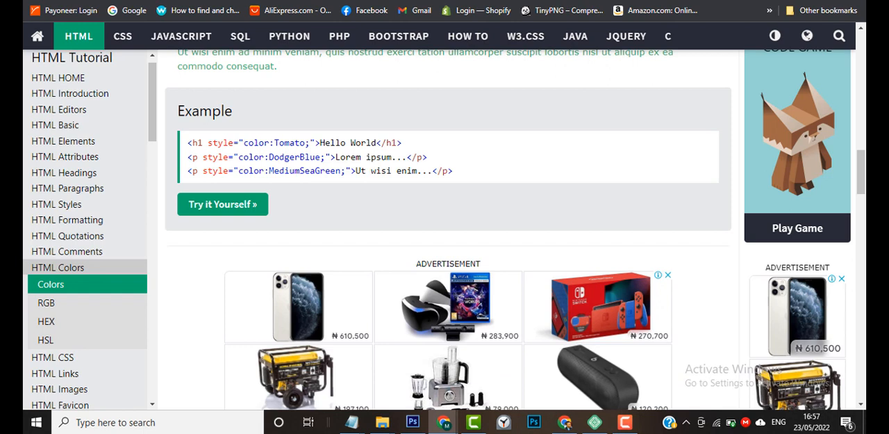
pyautogui.click(458, 1)
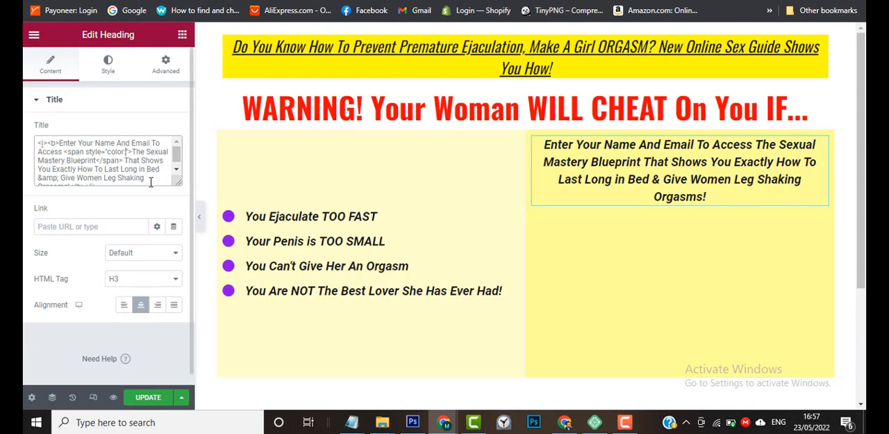
pyautogui.write('#FD0404')
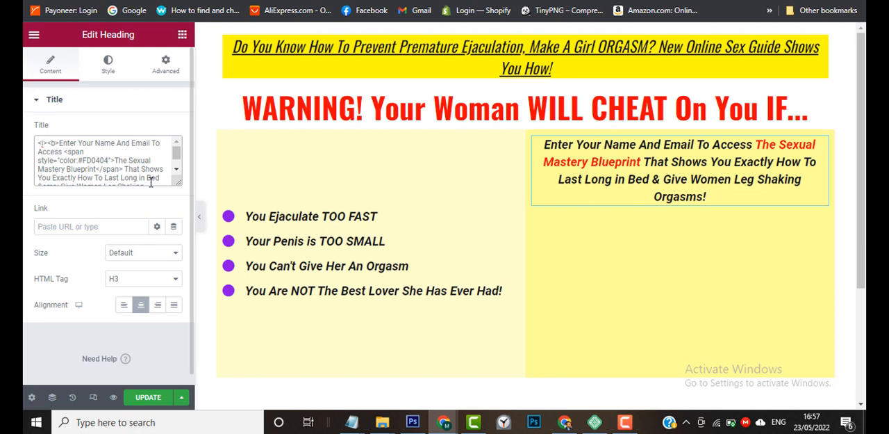
pyautogui.write(';')
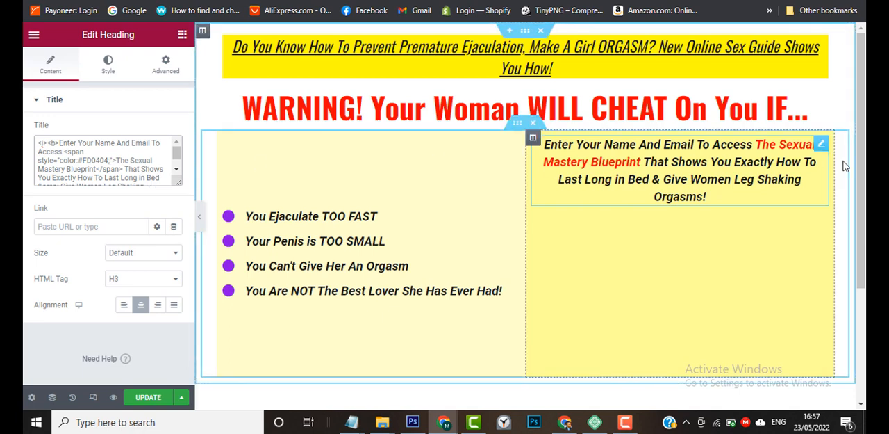
# Set the vertical alignment of the column containing the opt-in heading to Middle.
pyautogui.click(533, 139)
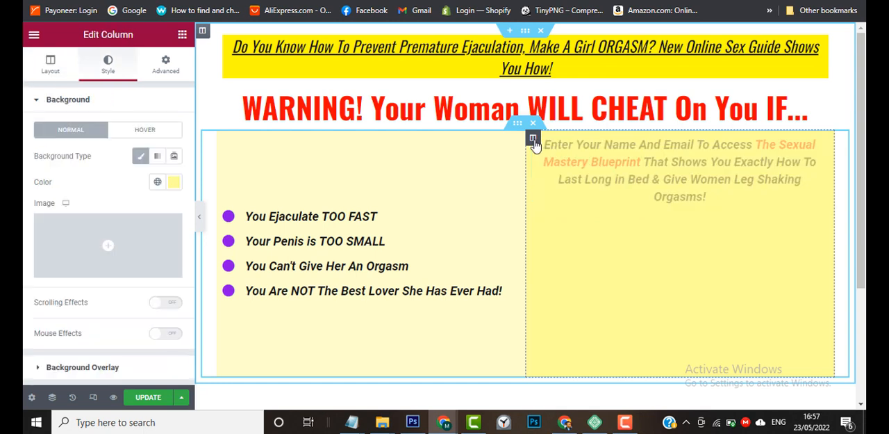
pyautogui.click(53, 69)
pyautogui.click(159, 161)
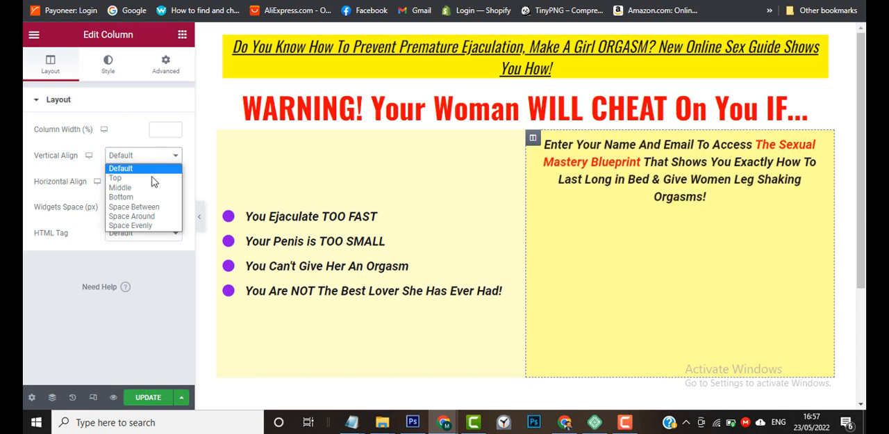
pyautogui.press('Escape')
pyautogui.click(148, 192)
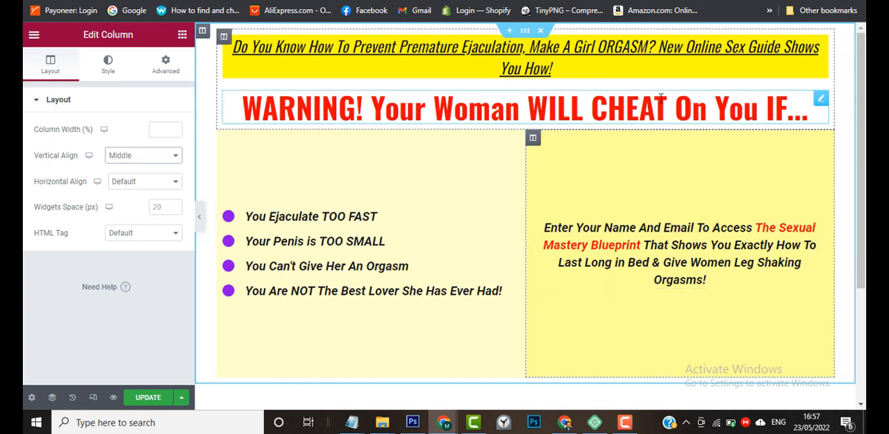
# Check the sample opt-in page and set the vertical alignment of the opt-in heading's column to Default.
pyautogui.moveTo(445, 422)
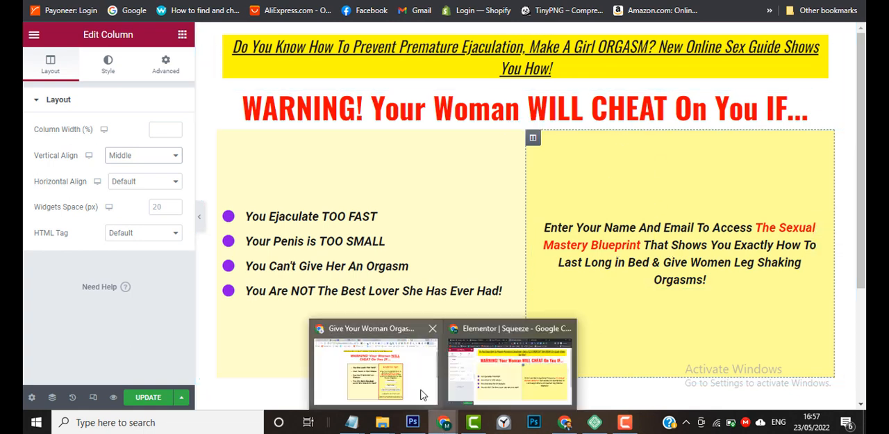
pyautogui.click(420, 393)
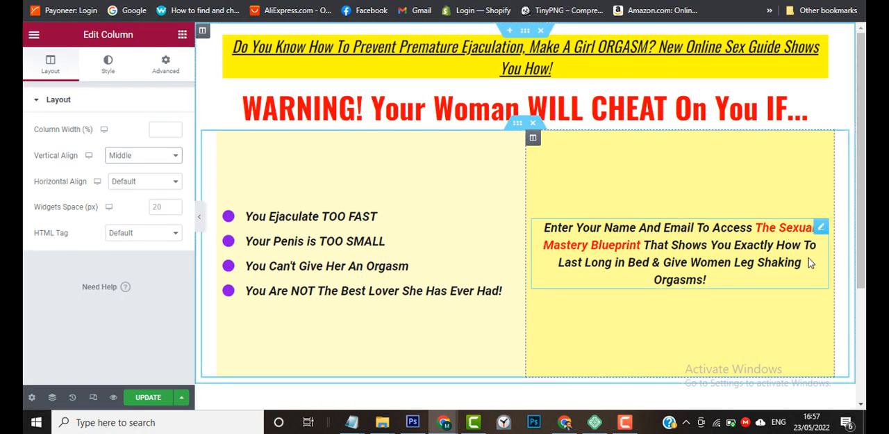
pyautogui.click(165, 157)
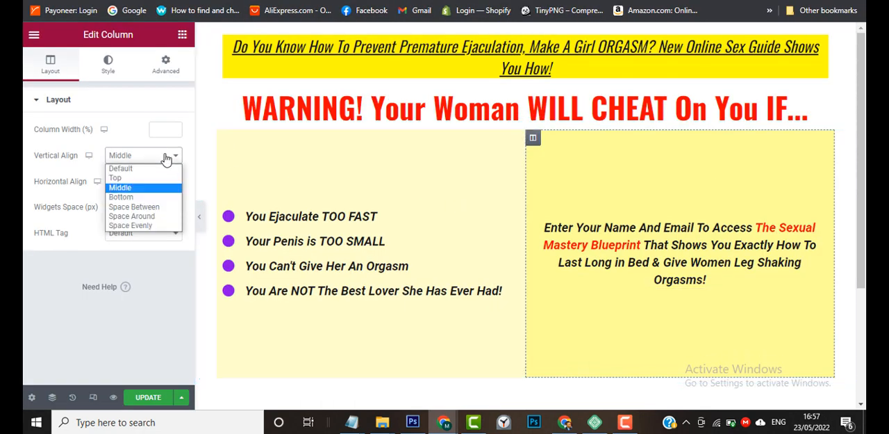
pyautogui.click(153, 172)
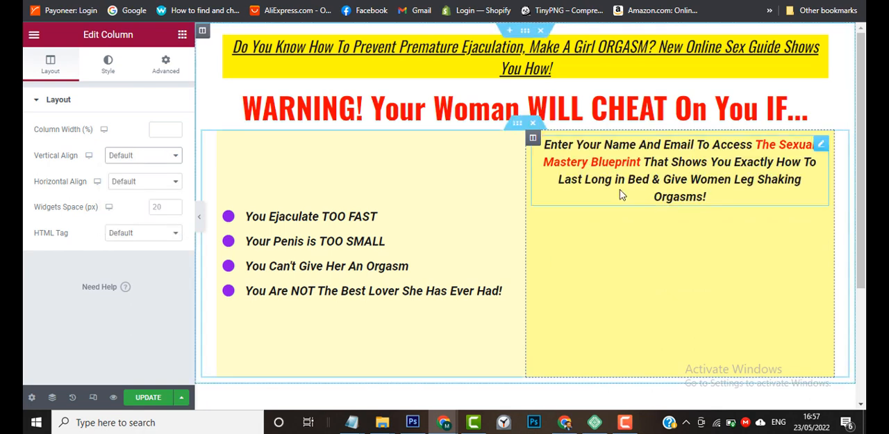
# Compare with the sample page, find the Form widget and place it directly below the opt-in heading in the same column.
pyautogui.click(183, 39)
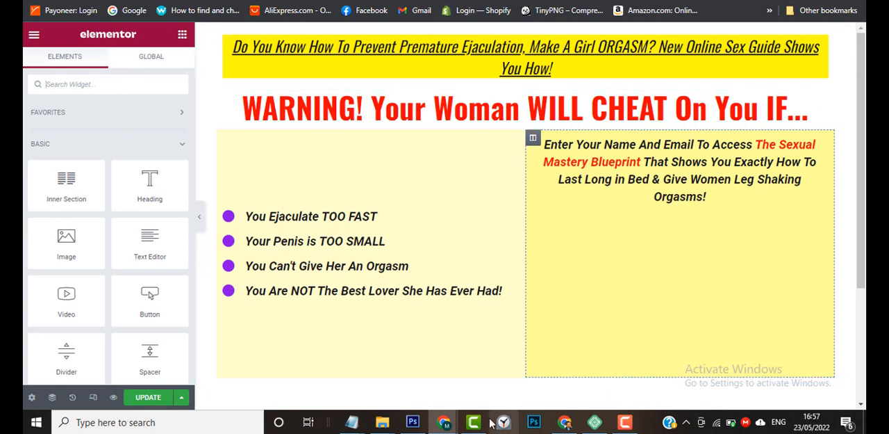
pyautogui.moveTo(450, 424)
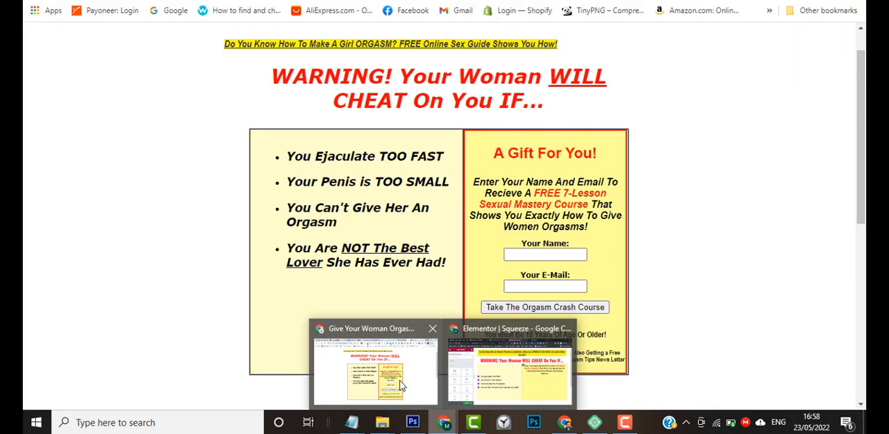
pyautogui.click(510, 368)
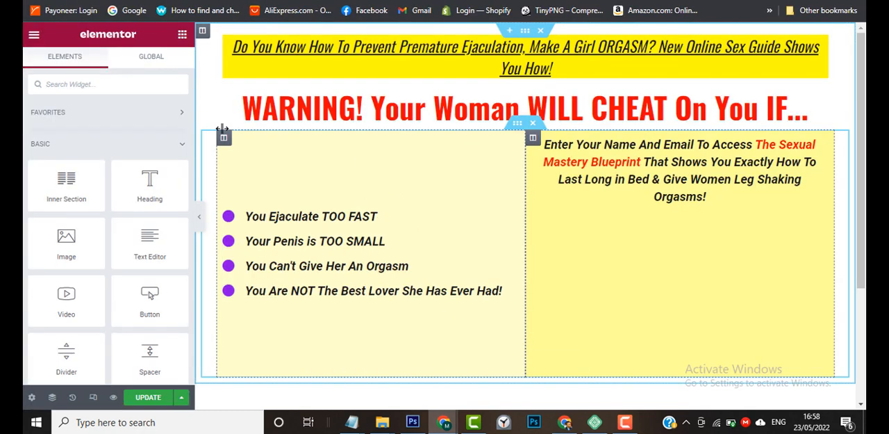
pyautogui.click(112, 83)
pyautogui.write('form')
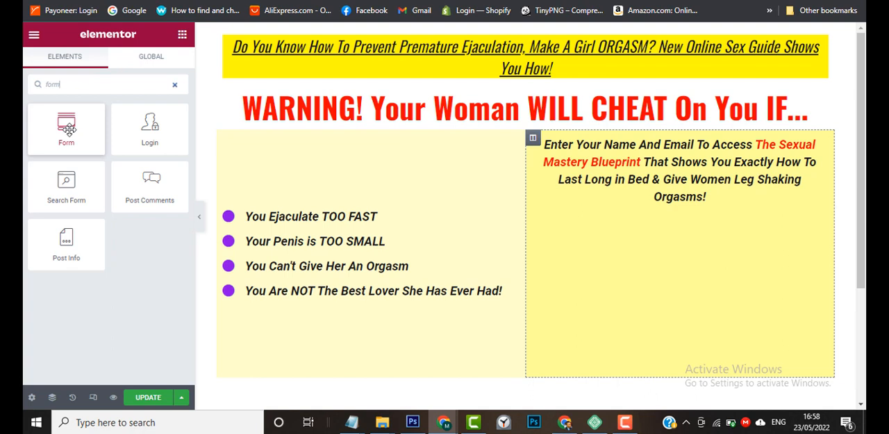
pyautogui.moveTo(68, 129); pyautogui.dragTo(702, 203)
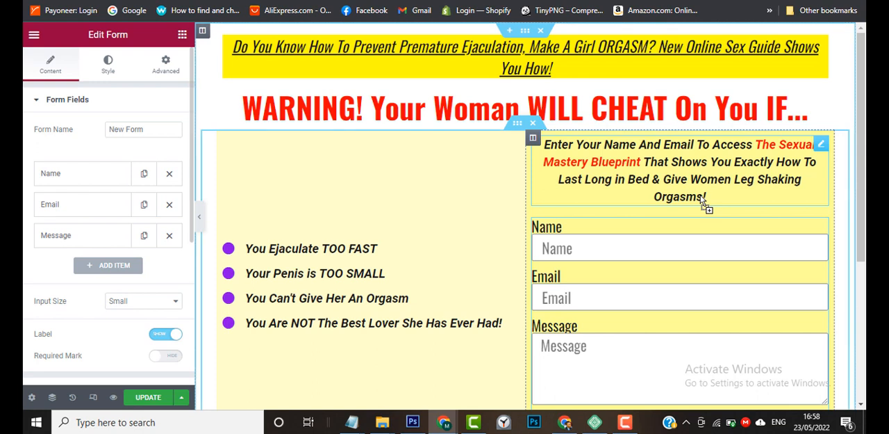
# Remove the Message field from the form and duplicate the Email field.
pyautogui.scroll(-1, 637, 296)
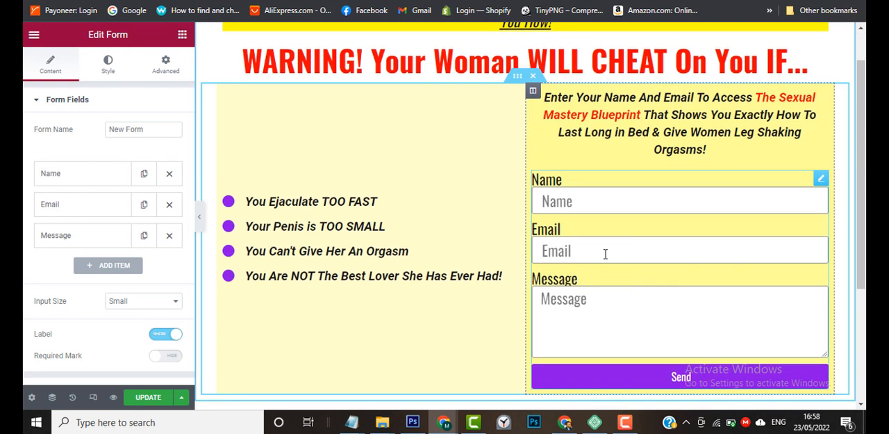
pyautogui.click(171, 236)
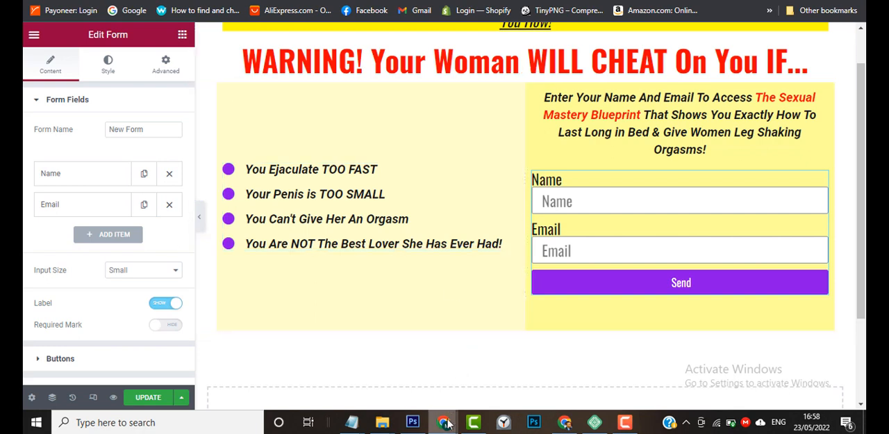
pyautogui.moveTo(449, 426)
pyautogui.moveTo(414, 387)
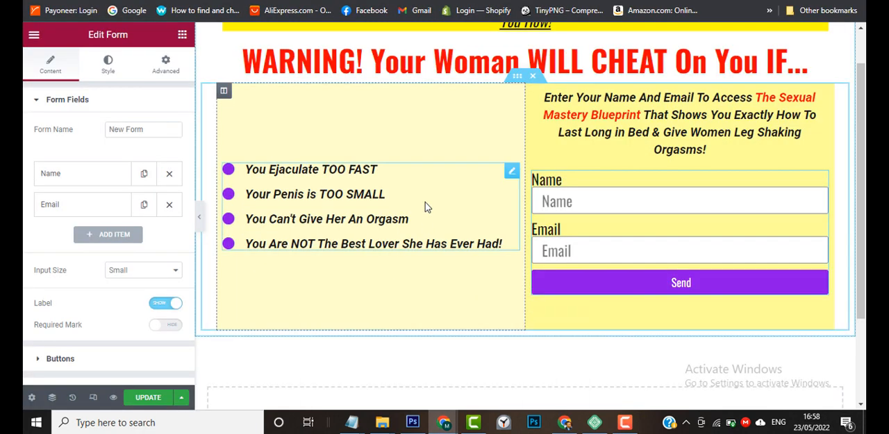
pyautogui.click(145, 208)
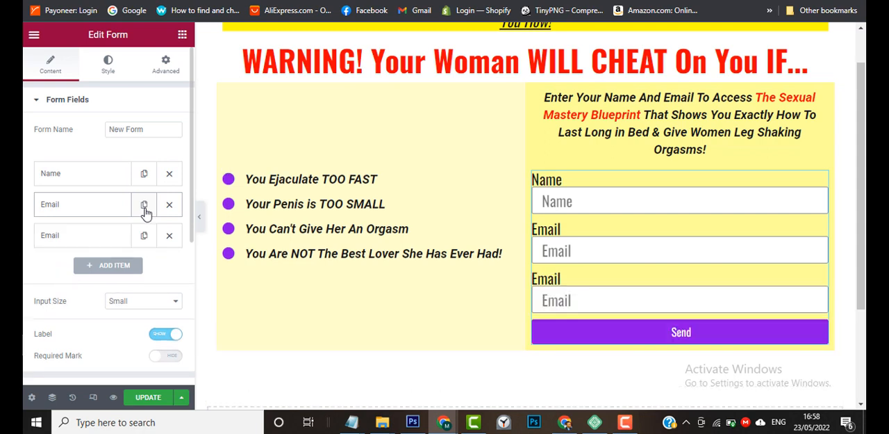
# Open the form's Name field settings and change its label to First Name.
pyautogui.click(88, 179)
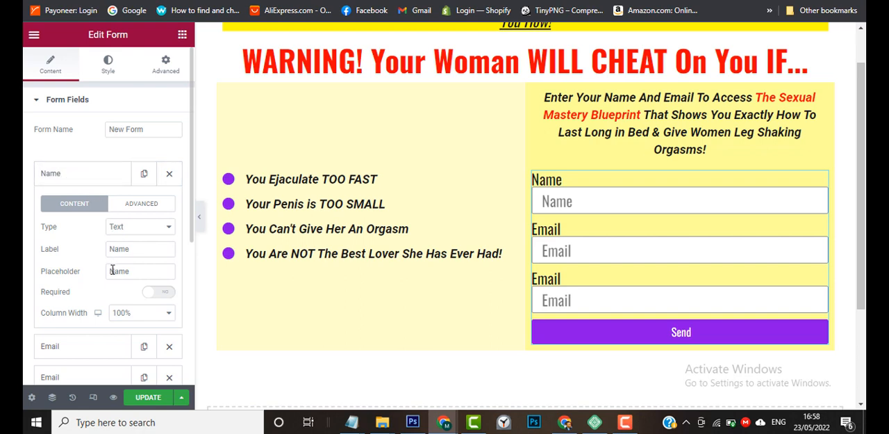
pyautogui.moveTo(565, 422)
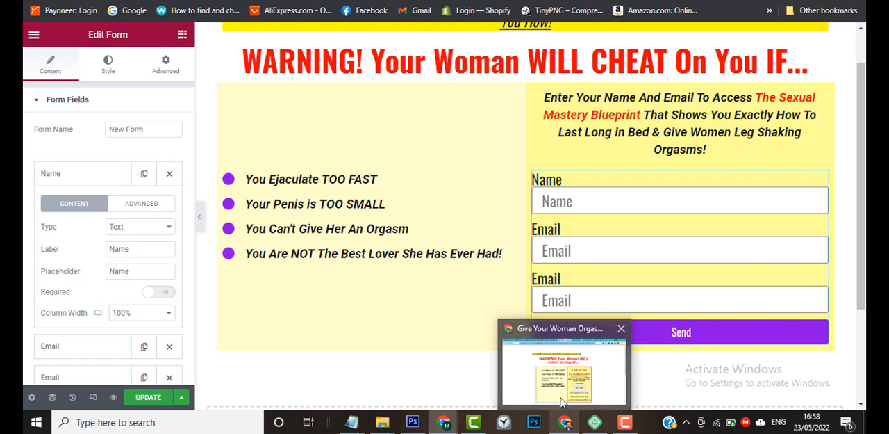
pyautogui.moveTo(560, 396)
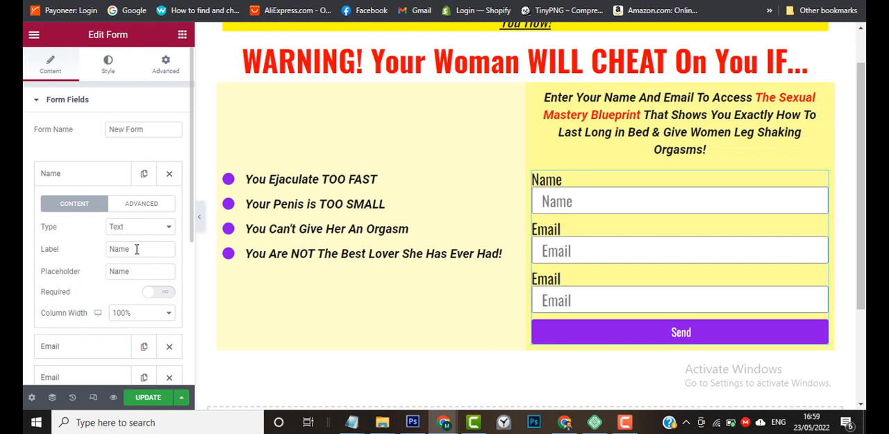
pyautogui.click(109, 248)
pyautogui.write('Y')
pyautogui.press('BackSpace')
pyautogui.write('Firs')
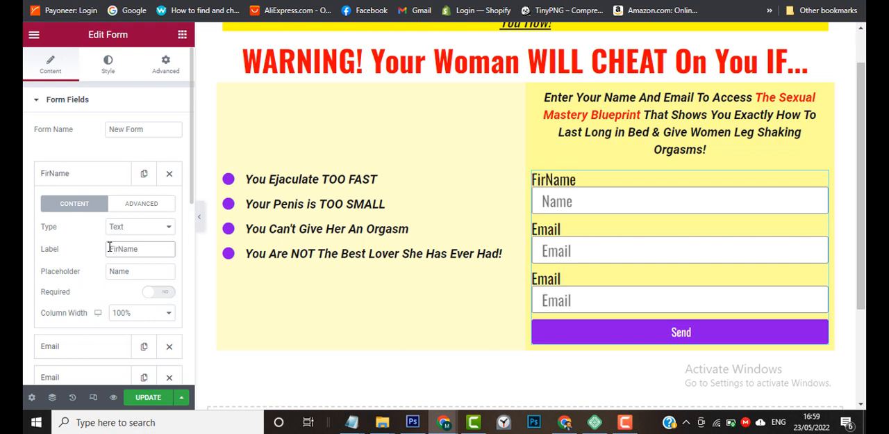
pyautogui.write('t')
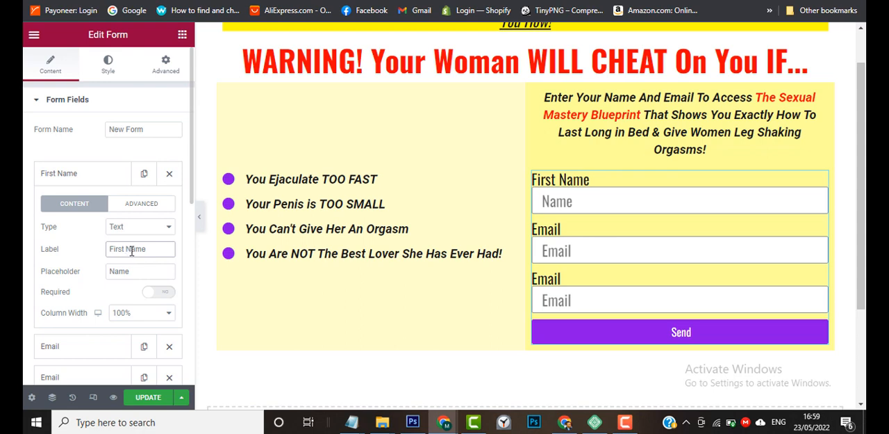
# Select the whole First Name label text in the form's first field.
pyautogui.tripleClick(132, 251)
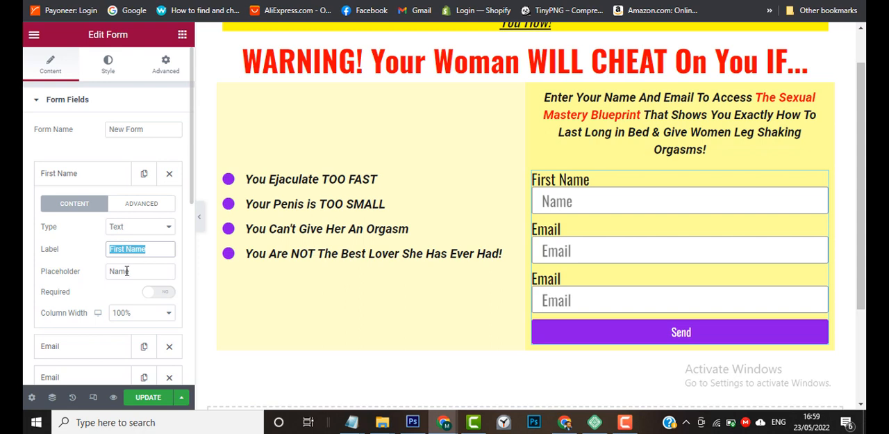
# Set the first form field's placeholder to First Name and clear its label.
pyautogui.doubleClick(126, 271)
pyautogui.write('First Name')
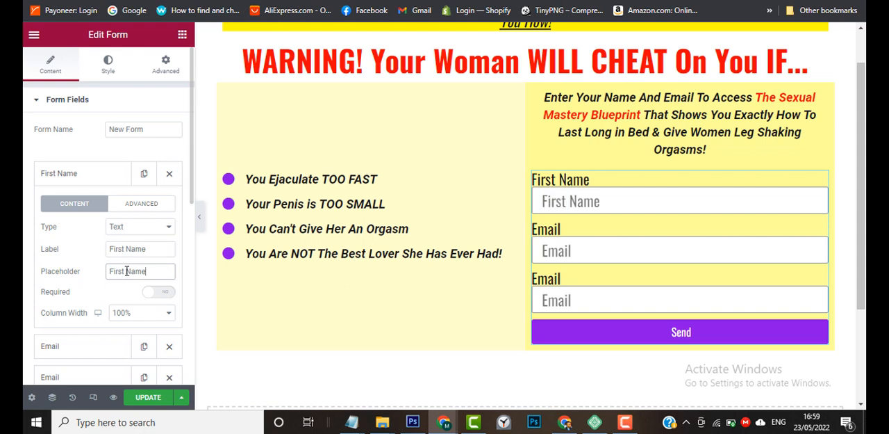
pyautogui.tripleClick(129, 248)
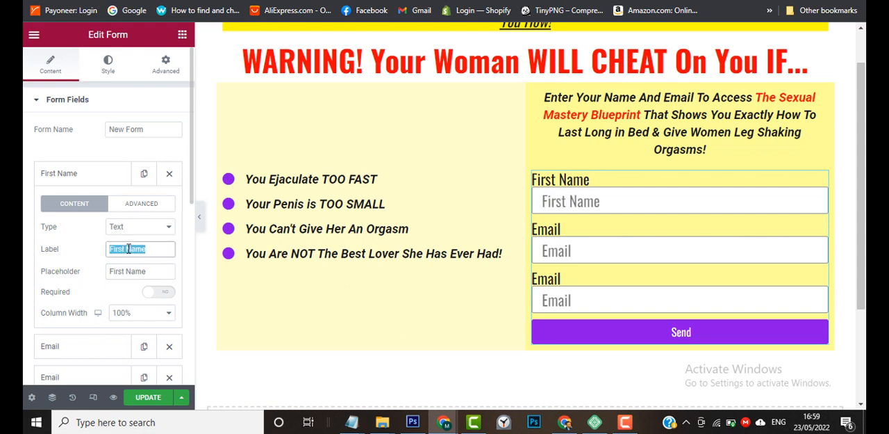
pyautogui.press('BackSpace')
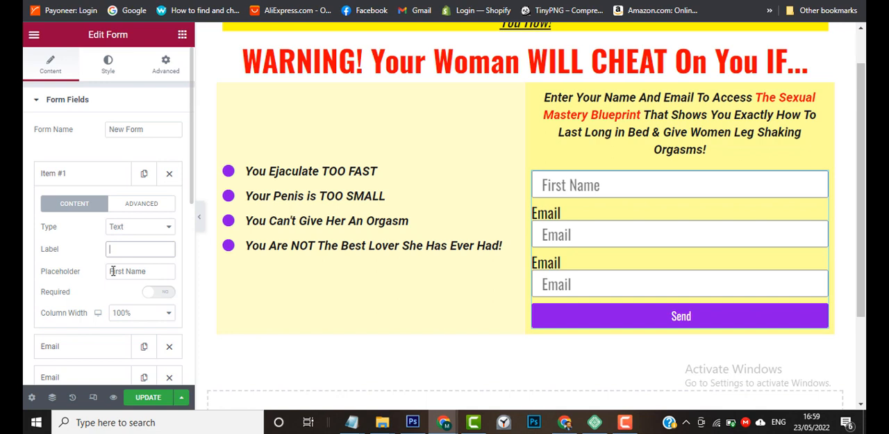
pyautogui.click(99, 176)
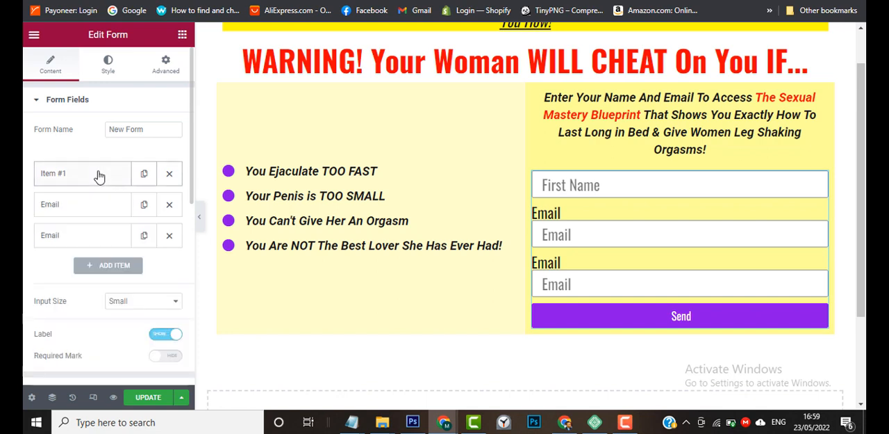
# Clear the label of the first Email field and set its placeholder to Enter A Valid Email.
pyautogui.click(80, 210)
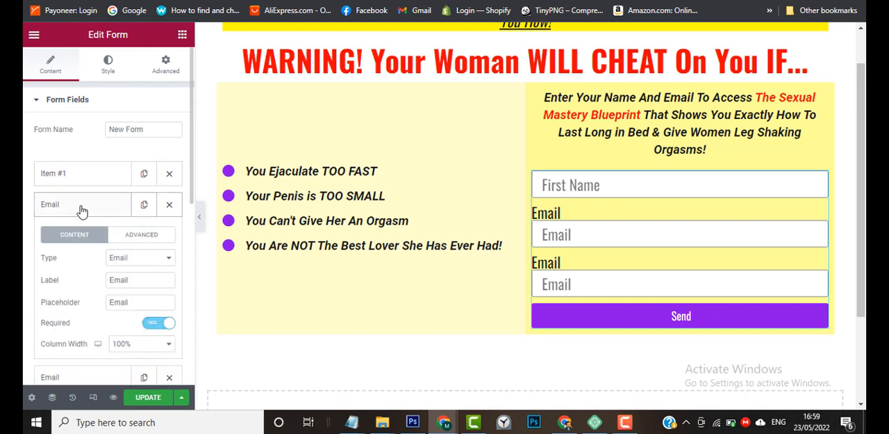
pyautogui.doubleClick(120, 280)
pyautogui.press('BackSpace')
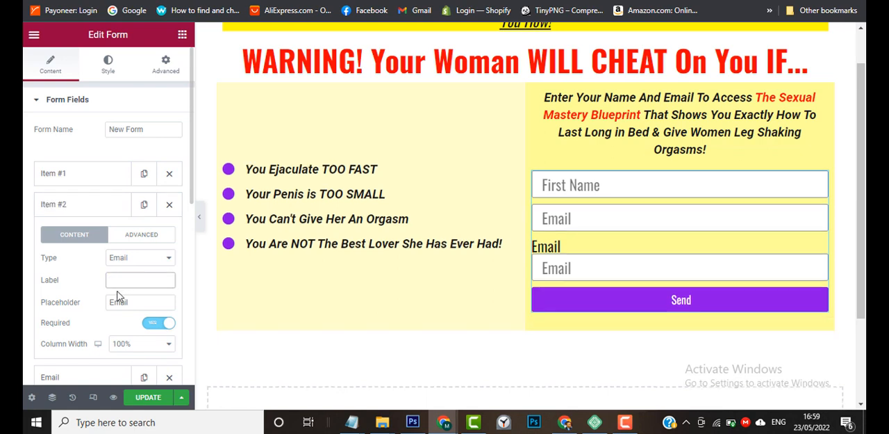
pyautogui.click(110, 303)
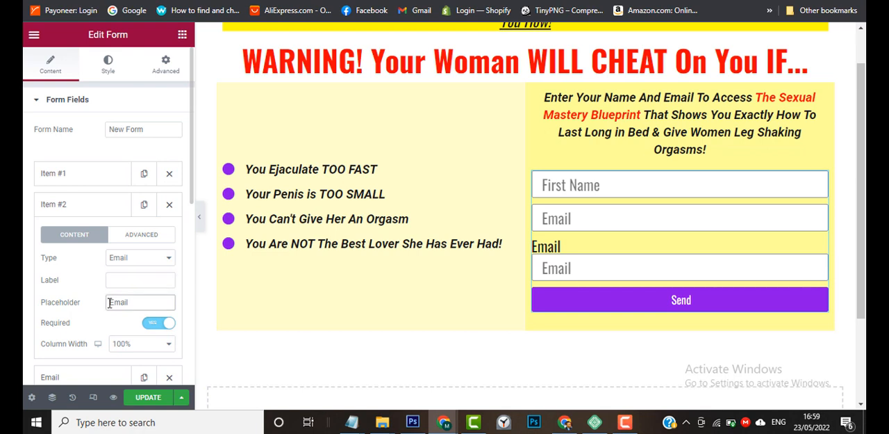
pyautogui.write('Enter ')
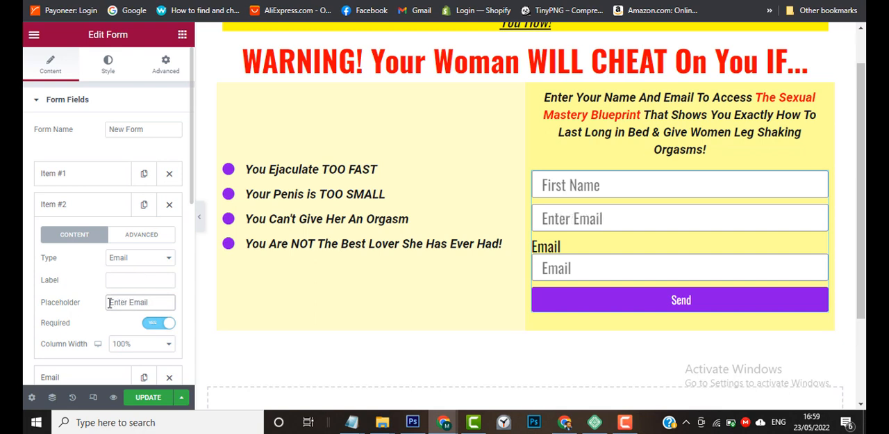
pyautogui.write('A Vali')
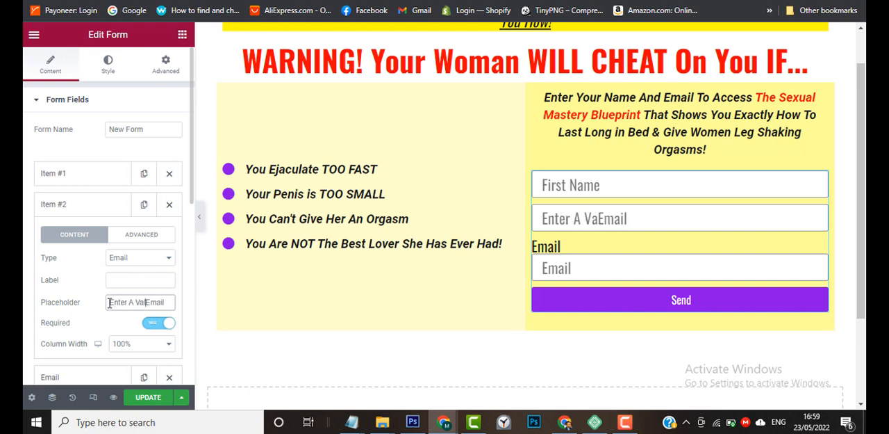
pyautogui.write('d')
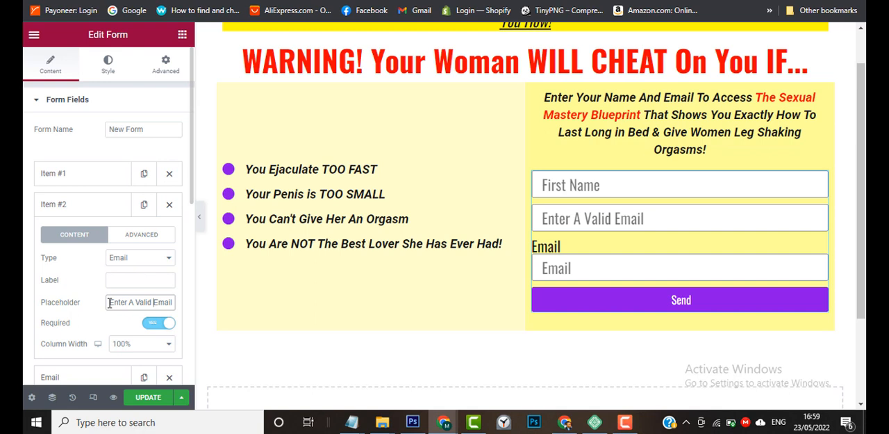
pyautogui.click(113, 208)
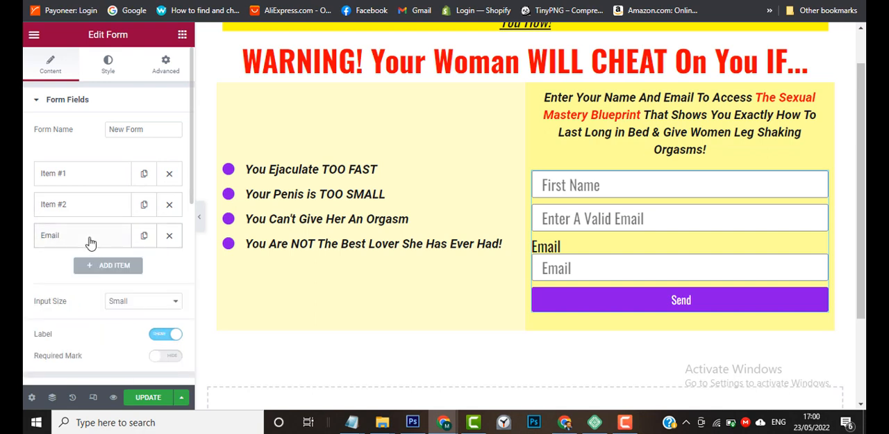
# Change the duplicated Email field's type to Tel and clear its label.
pyautogui.click(90, 239)
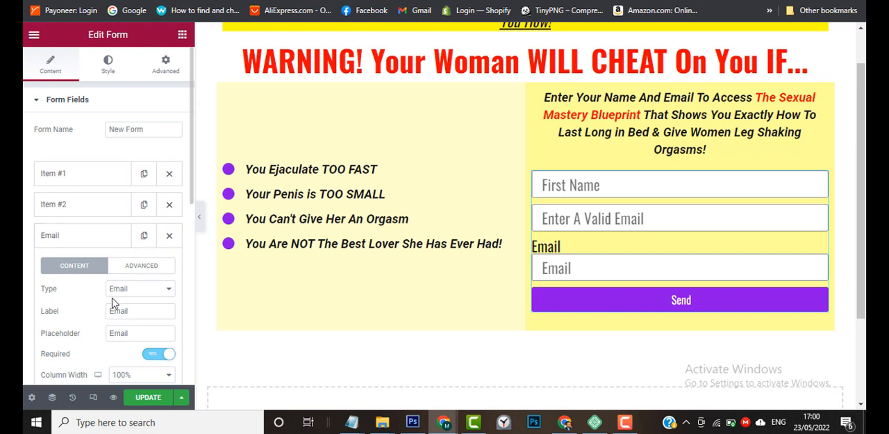
pyautogui.click(142, 297)
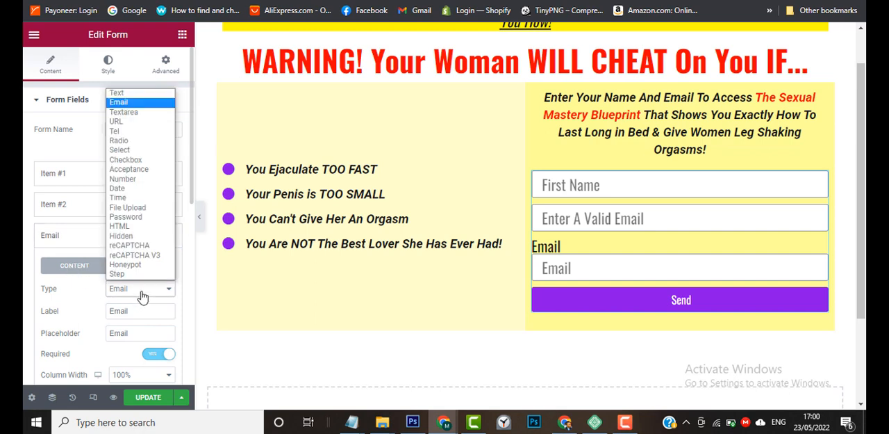
pyautogui.click(146, 132)
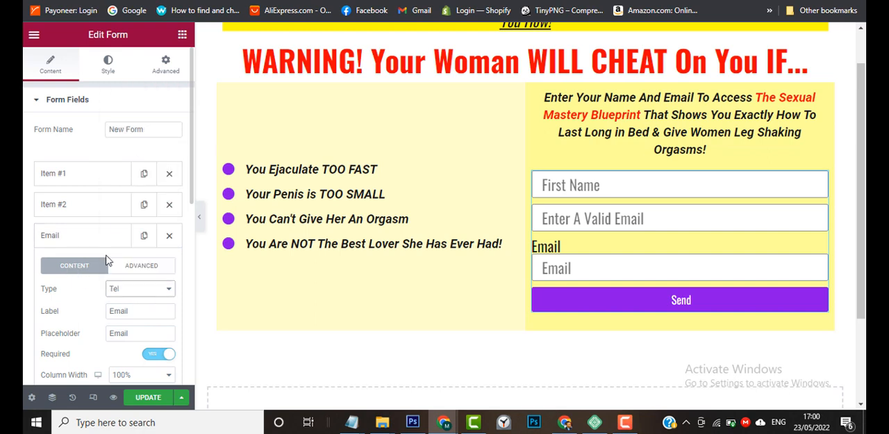
pyautogui.scroll(-1, 110, 260)
pyautogui.doubleClick(140, 232)
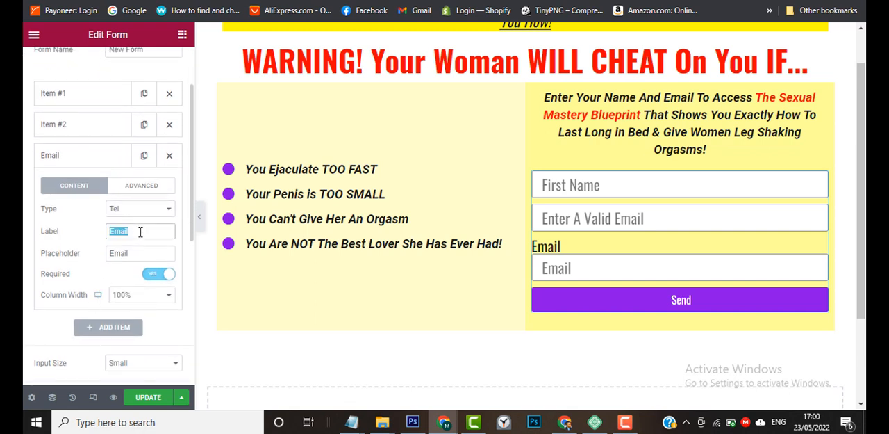
pyautogui.press('BackSpace')
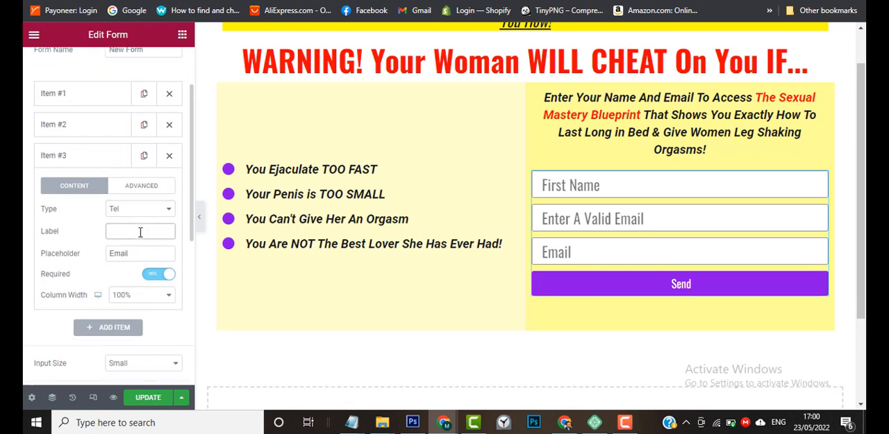
# Set the placeholder of the third form field to WhatsApp Number.
pyautogui.doubleClick(144, 253)
pyautogui.write('What')
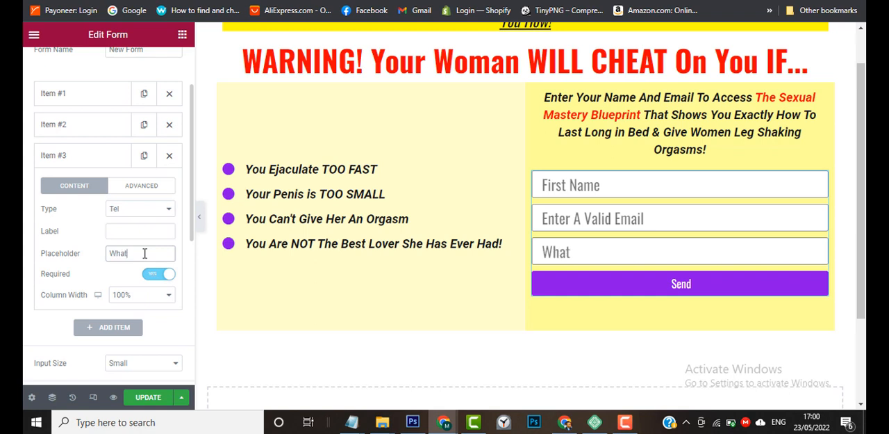
pyautogui.write('sApp N')
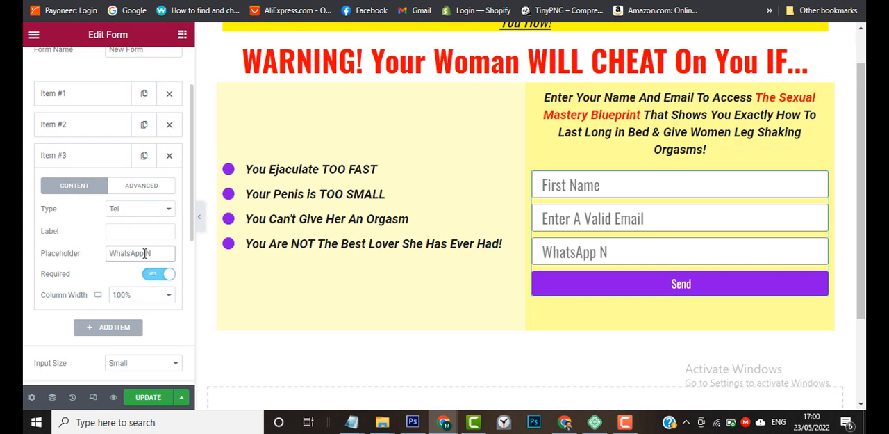
pyautogui.write('umber')
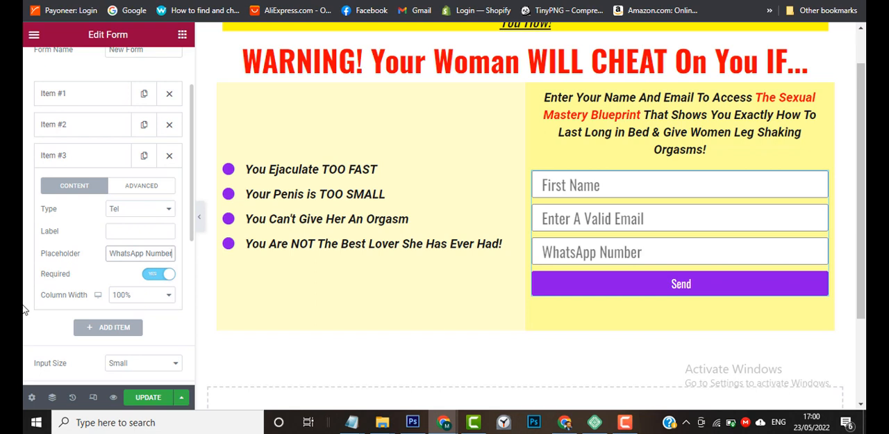
# Try the Medium input size on the form fields and set it back to Small.
pyautogui.scroll(-1, 24, 309)
pyautogui.scroll(-5, 25, 309)
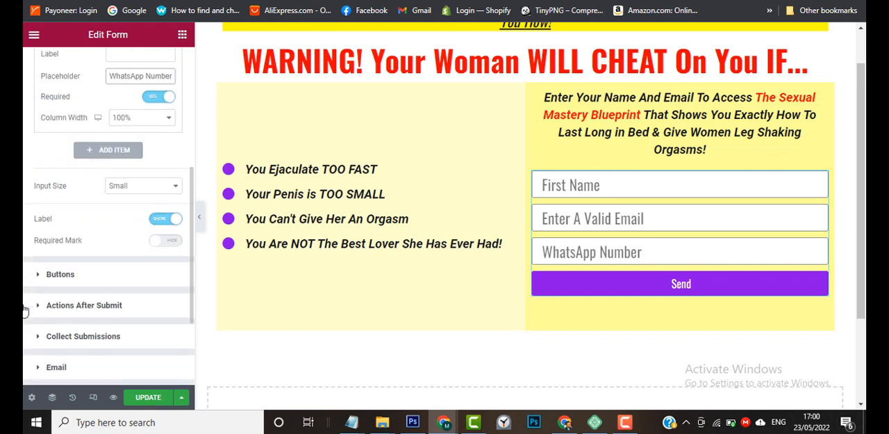
pyautogui.click(134, 188)
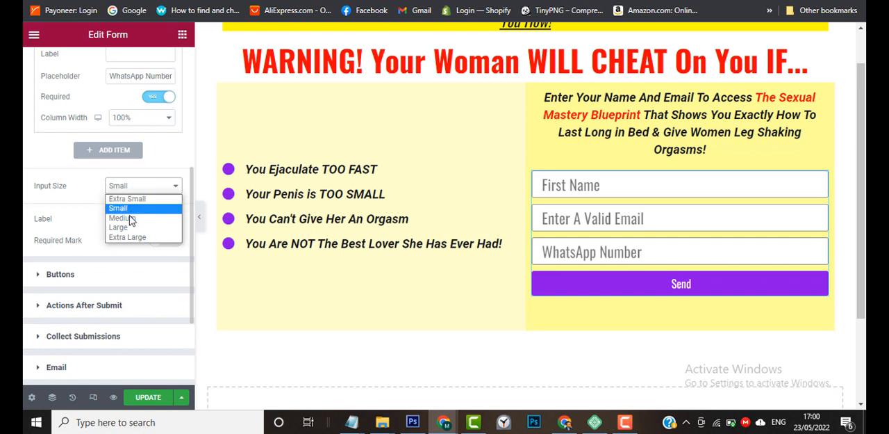
pyautogui.click(124, 218)
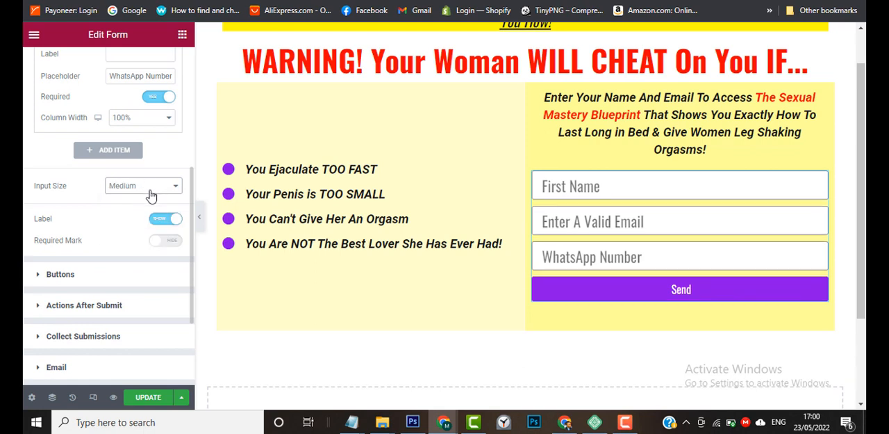
pyautogui.click(151, 189)
pyautogui.click(146, 208)
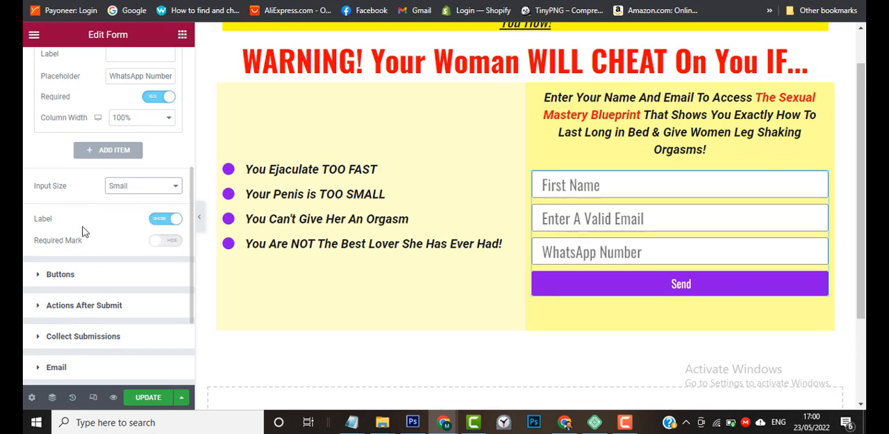
# Make the First Name field of the form required.
pyautogui.scroll(4, 25, 235)
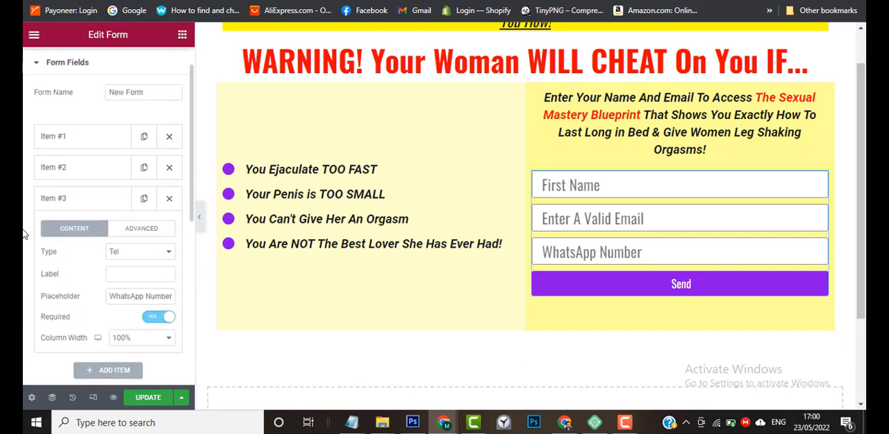
pyautogui.click(84, 167)
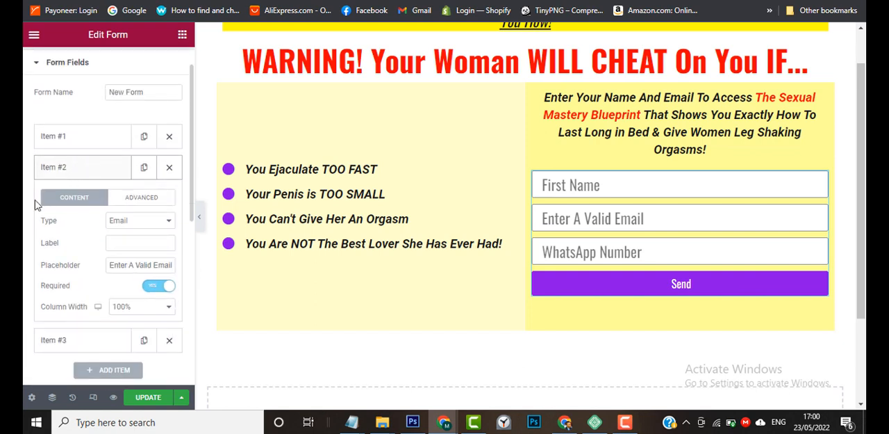
pyautogui.click(73, 139)
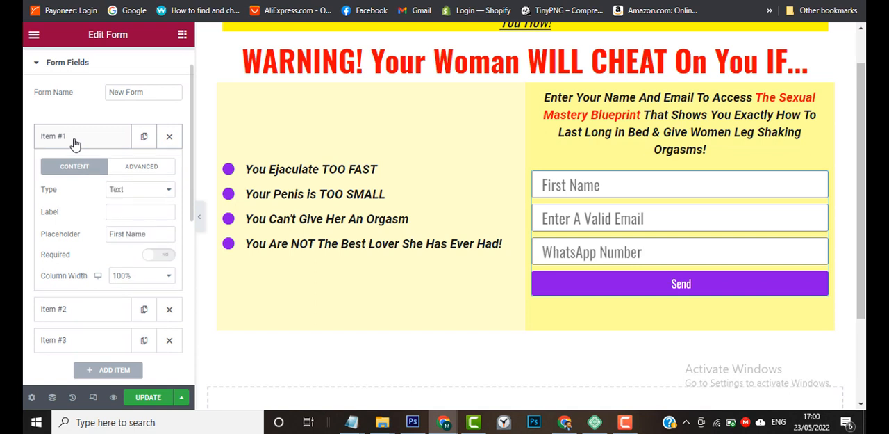
pyautogui.click(166, 257)
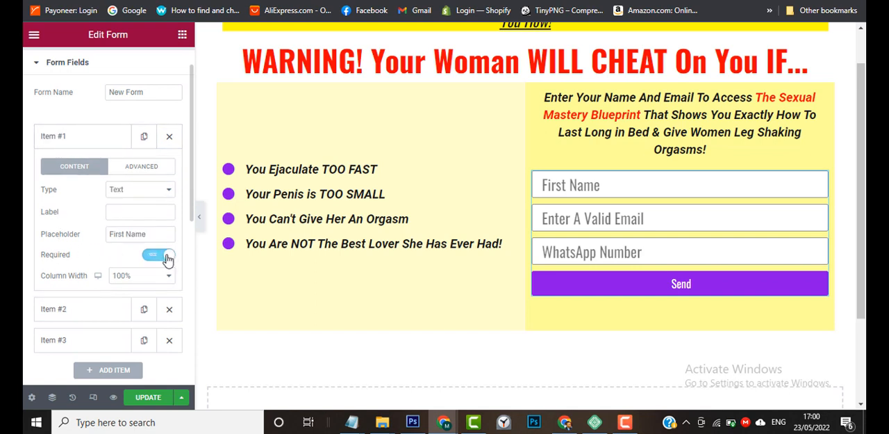
pyautogui.click(43, 142)
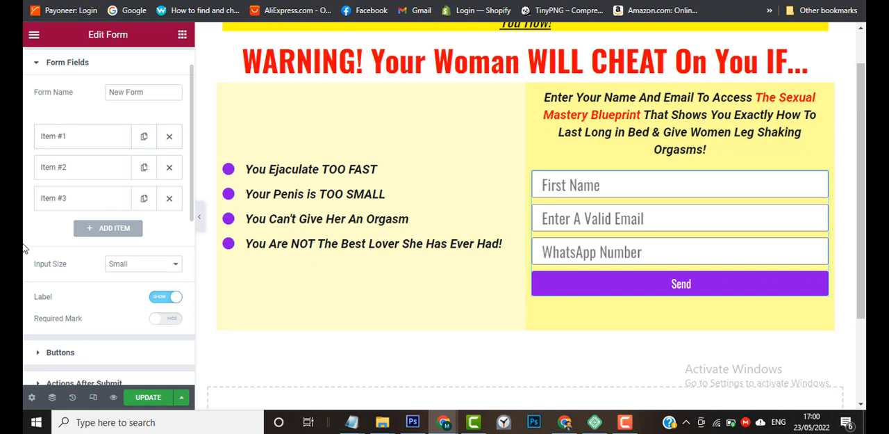
# Clear the Next and Previous step button texts in the form's button settings.
pyautogui.scroll(-1, 24, 247)
pyautogui.scroll(-1, 24, 247)
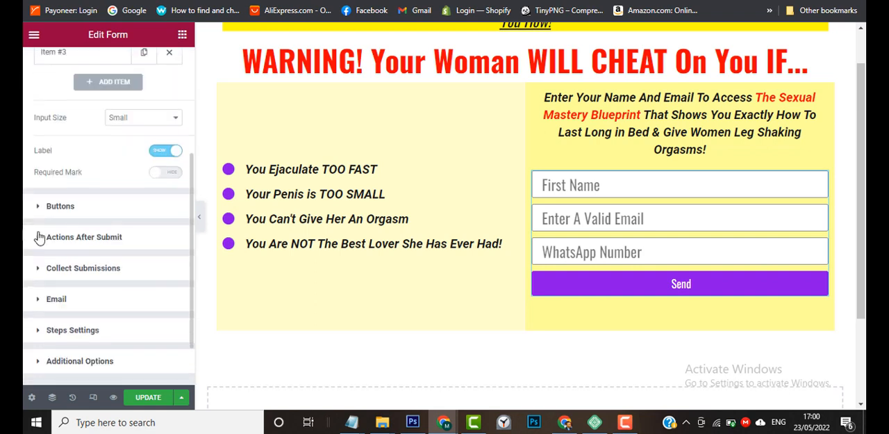
pyautogui.click(70, 208)
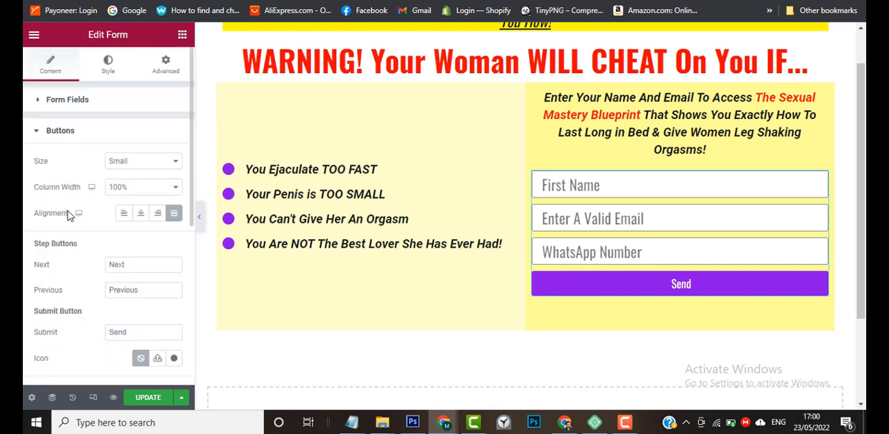
pyautogui.scroll(-1, 36, 264)
pyautogui.scroll(-1, 39, 269)
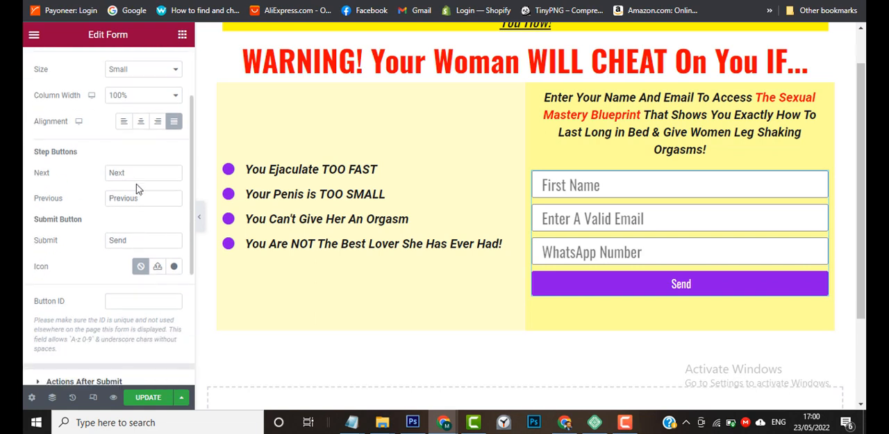
pyautogui.tripleClick(140, 175)
pyautogui.press('BackSpace')
pyautogui.tripleClick(143, 198)
pyautogui.press('BackSpace')
# Check the wording of the submit button on the sample opt-in page in the other Chrome window and return to the form.
pyautogui.click(144, 241)
pyautogui.moveTo(355, 422)
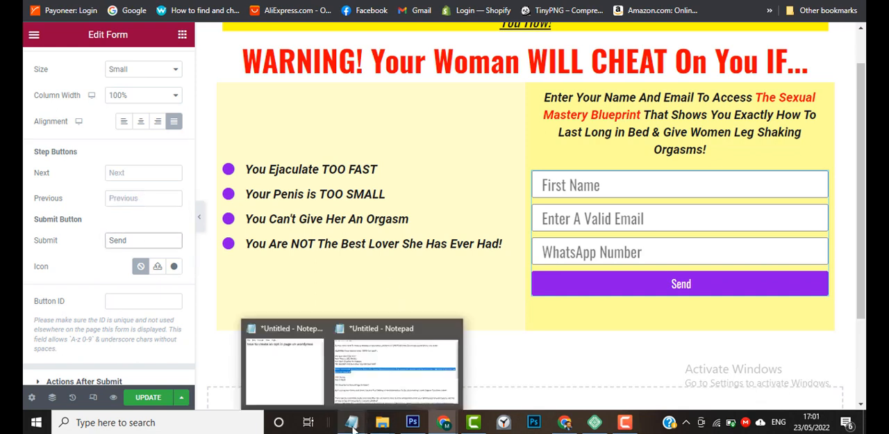
pyautogui.moveTo(564, 422)
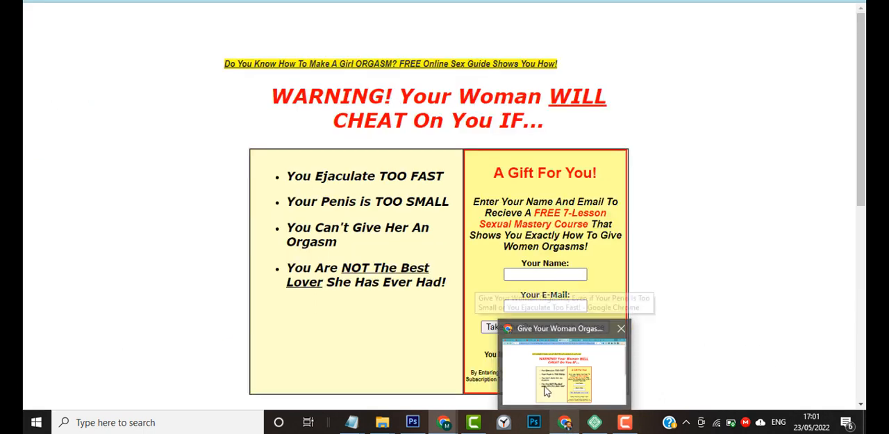
pyautogui.click(556, 337)
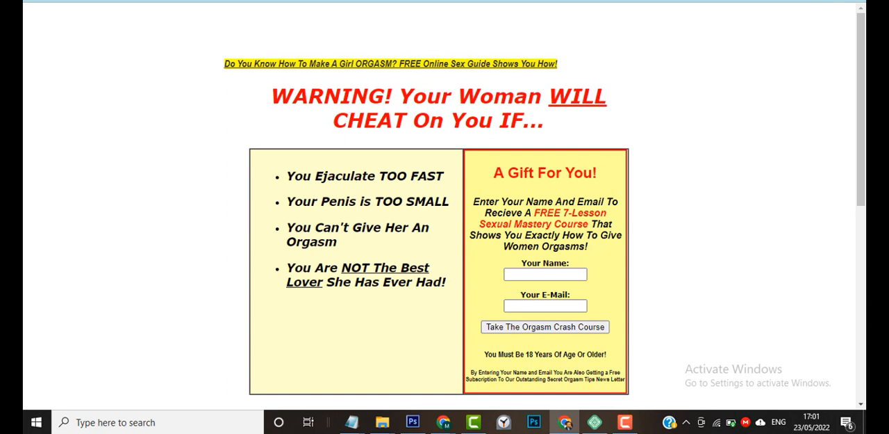
pyautogui.click(795, 1)
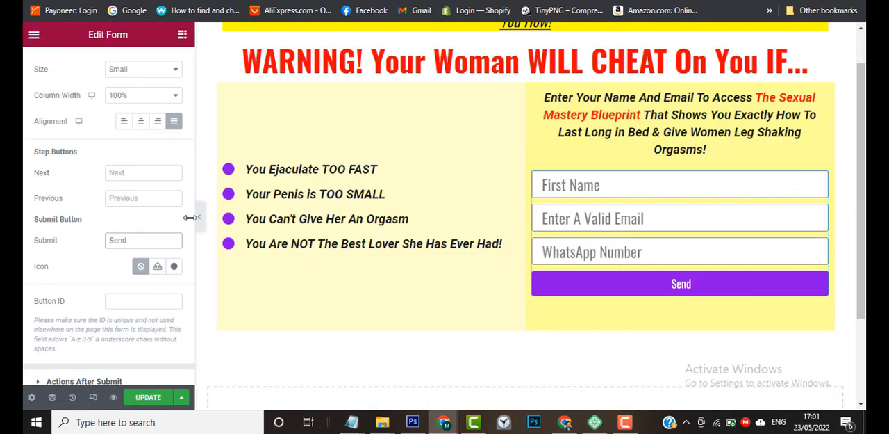
# Replace the form's submit button text with "Take Me To".
pyautogui.doubleClick(127, 241)
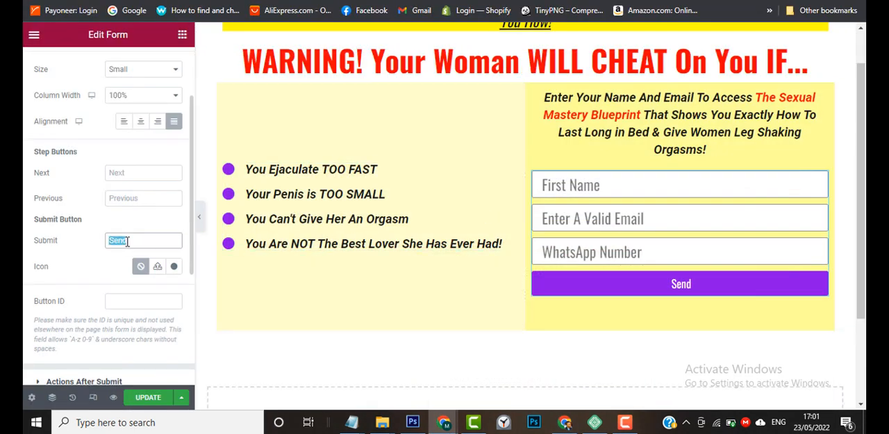
pyautogui.write('Take Me To')
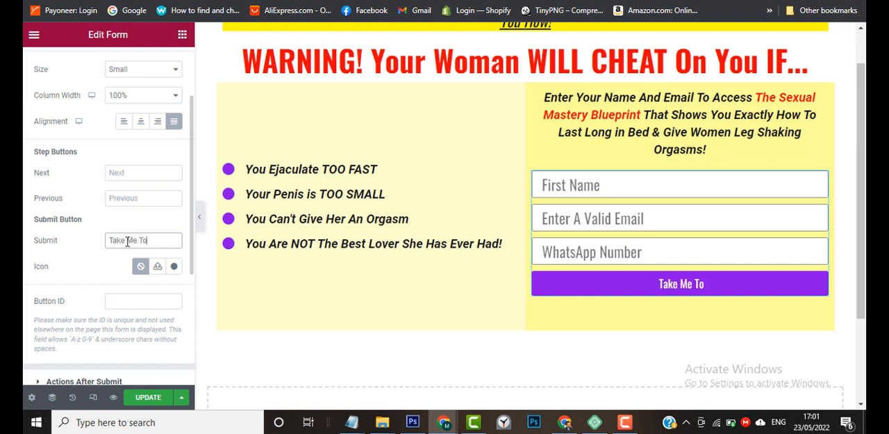
# Switch to the Notepad sales copy, copy the line "Last-Long In Bed Blueprint" and return to the page editor.
pyautogui.moveTo(351, 422)
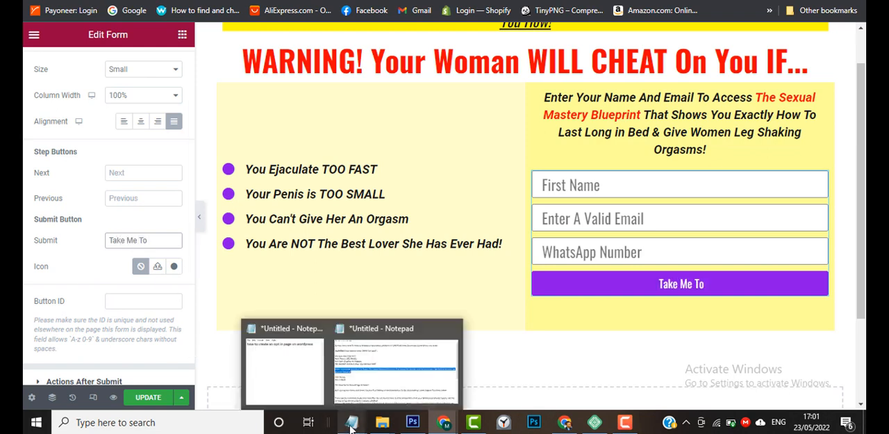
pyautogui.click(393, 388)
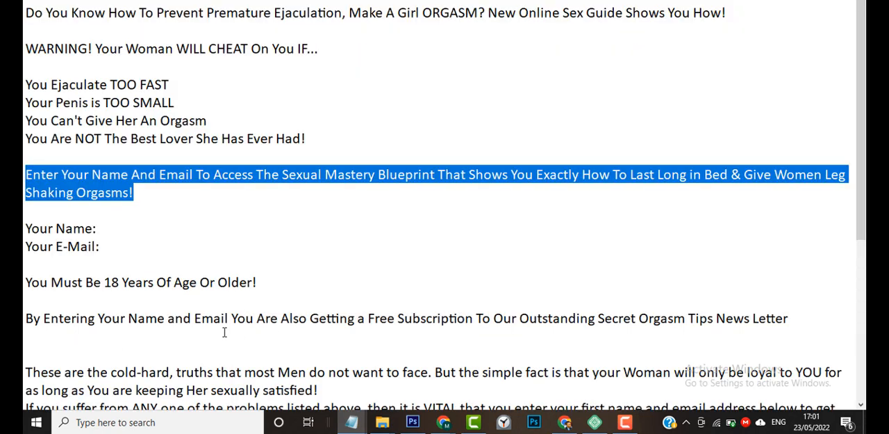
pyautogui.scroll(-1, 225, 332)
pyautogui.scroll(-4, 224, 332)
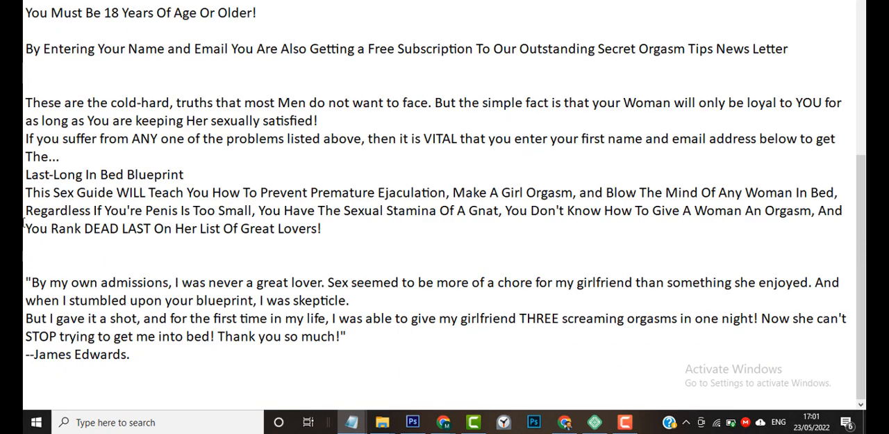
pyautogui.moveTo(26, 174); pyautogui.dragTo(190, 169)
pyautogui.hotkey('ctrl', 'c')
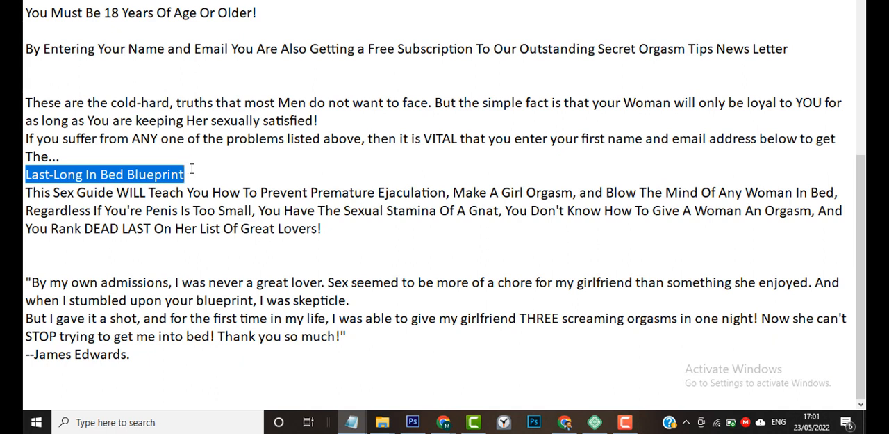
pyautogui.hotkey('alt', 'Tab')
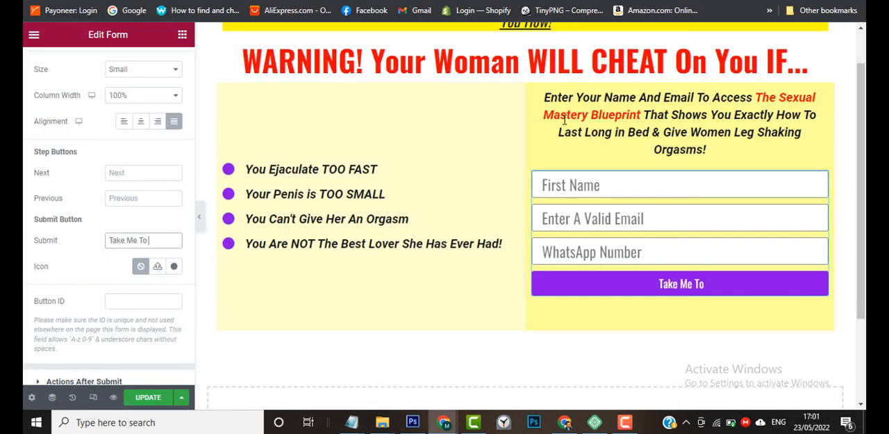
# Complete the submit button text as "Take Me To The Last-Long In Bed Blueprint" with the copied phrase.
pyautogui.click(161, 241)
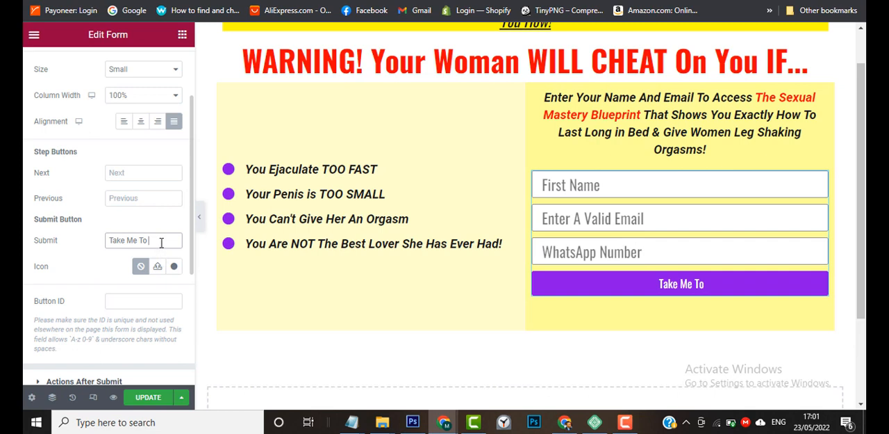
pyautogui.write('The')
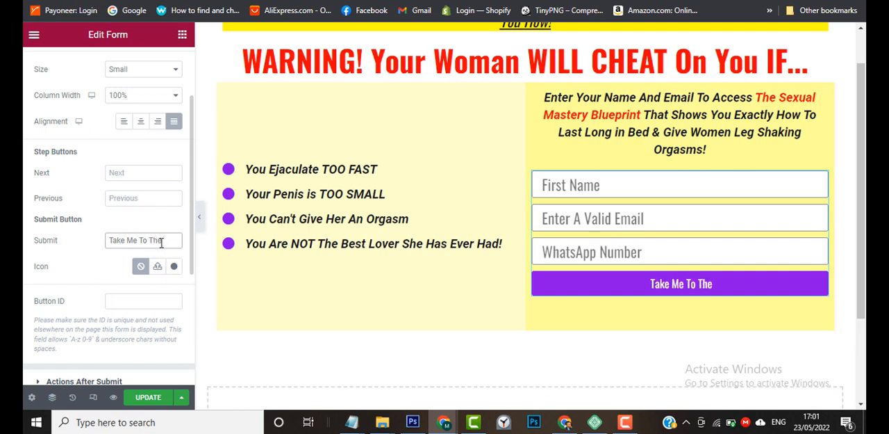
pyautogui.hotkey('ctrl', 'v')
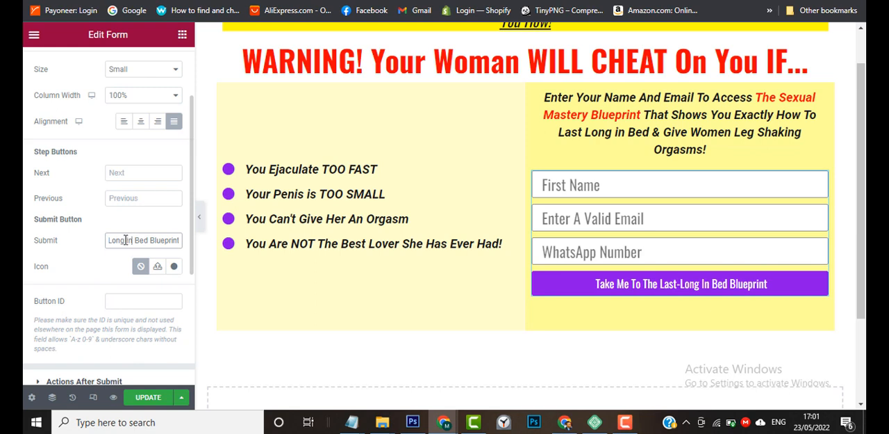
# Review the form's Actions After Submit, Collect Submissions, Email, Steps Settings and Additional Options, and open its style settings.
pyautogui.scroll(-3, 28, 288)
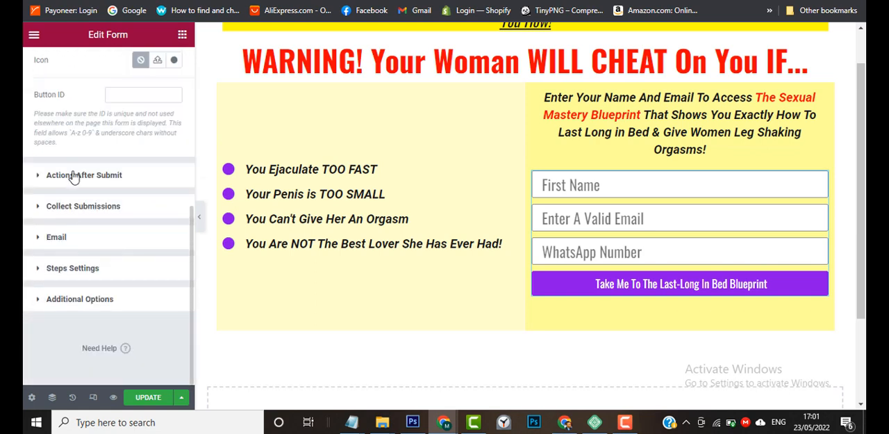
pyautogui.click(73, 175)
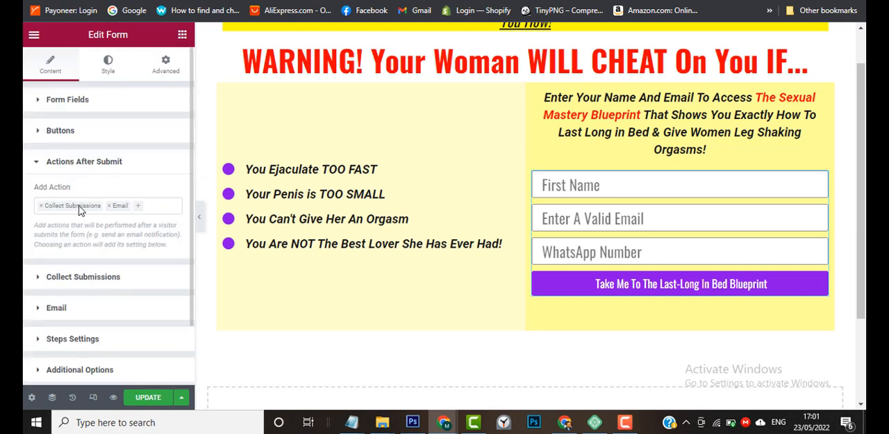
pyautogui.click(36, 164)
pyautogui.click(39, 196)
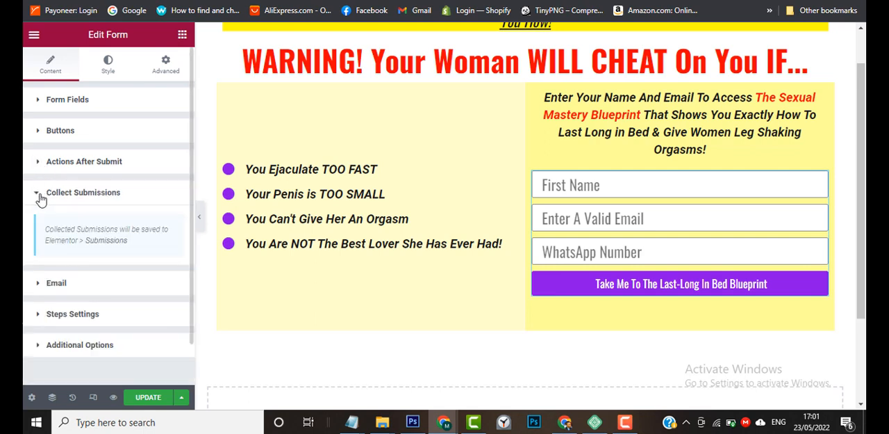
pyautogui.click(40, 198)
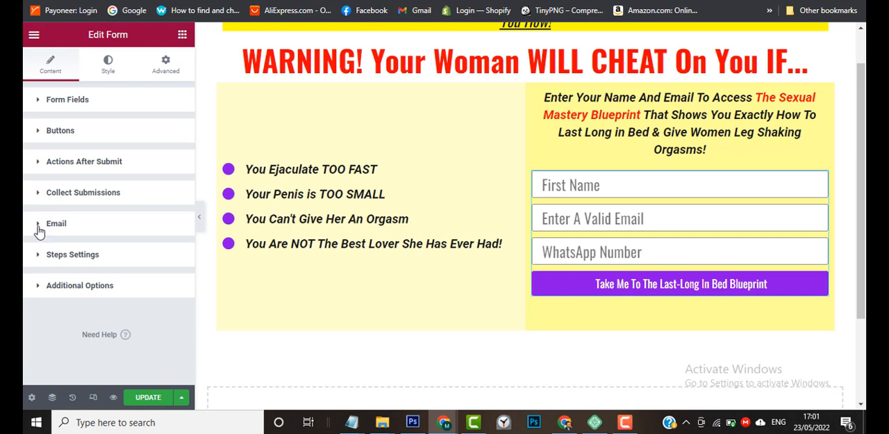
pyautogui.click(40, 226)
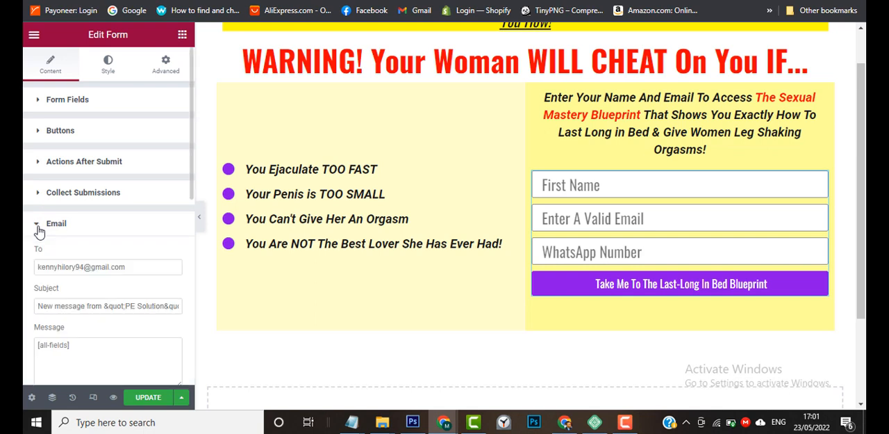
pyautogui.click(39, 230)
pyautogui.click(39, 263)
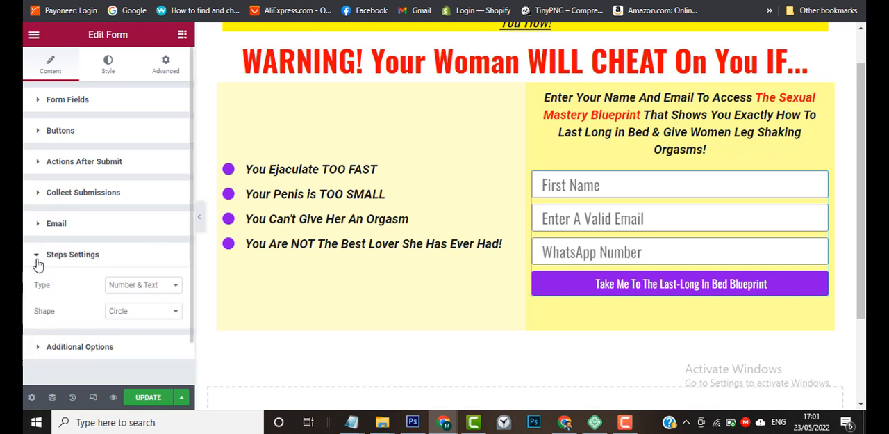
pyautogui.click(37, 259)
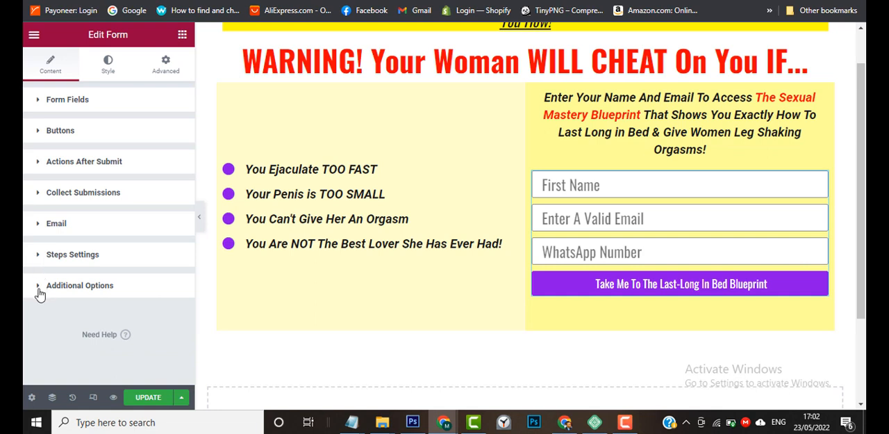
pyautogui.click(38, 287)
pyautogui.click(40, 292)
pyautogui.click(108, 66)
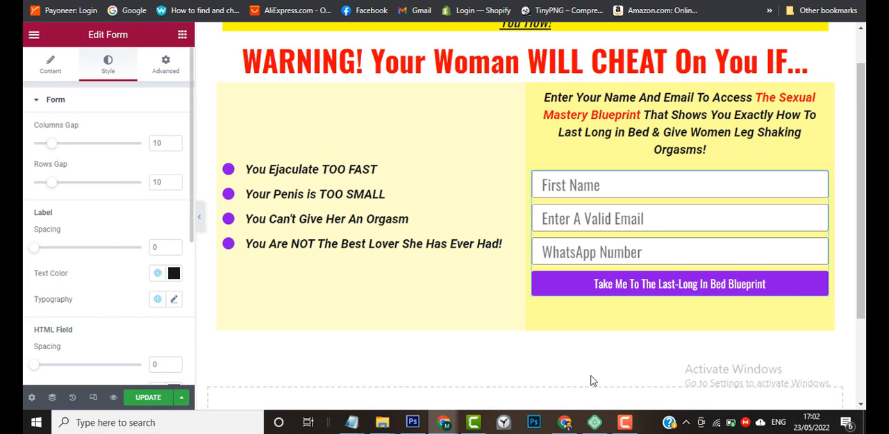
pyautogui.click(625, 421)
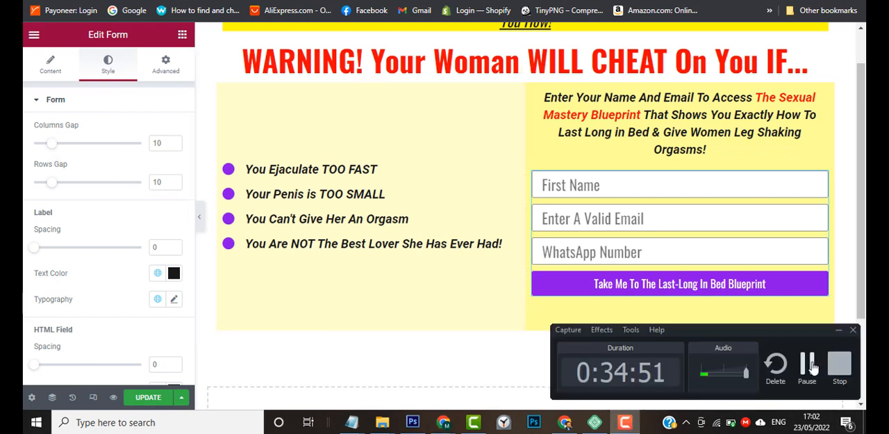
pyautogui.click(839, 330)
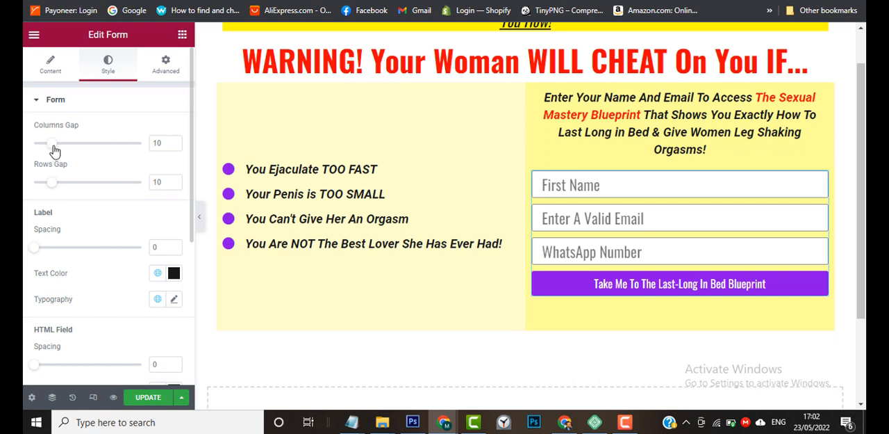
pyautogui.moveTo(54, 151); pyautogui.dragTo(53, 194)
pyautogui.moveTo(37, 255)
pyautogui.mouseDown()
pyautogui.moveTo(103, 257)
pyautogui.moveTo(25, 264)
pyautogui.mouseUp()
# Set the typography of the form's labels to the global Paragraph Font.
pyautogui.scroll(-3, 24, 292)
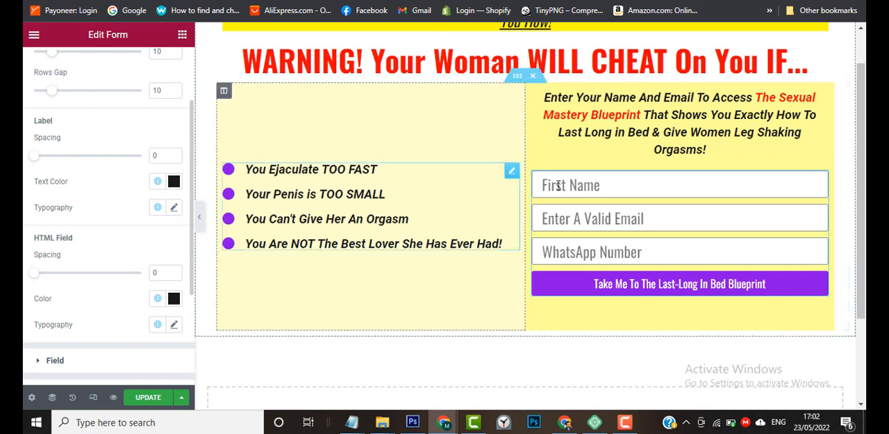
pyautogui.click(159, 182)
pyautogui.click(158, 182)
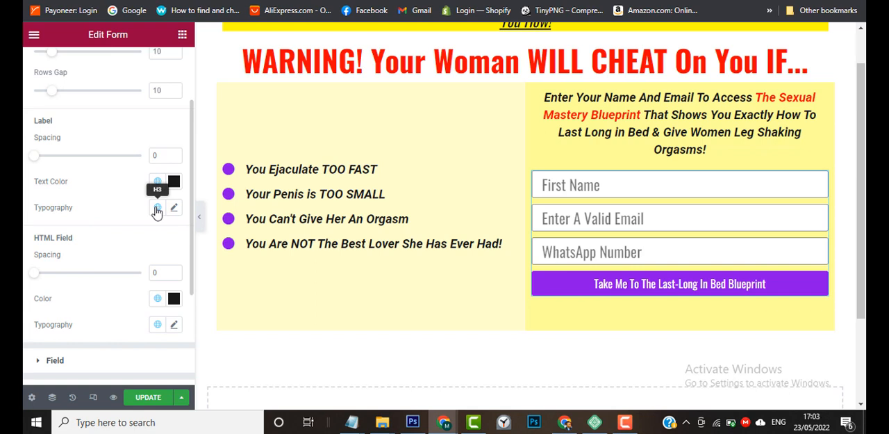
pyautogui.click(160, 212)
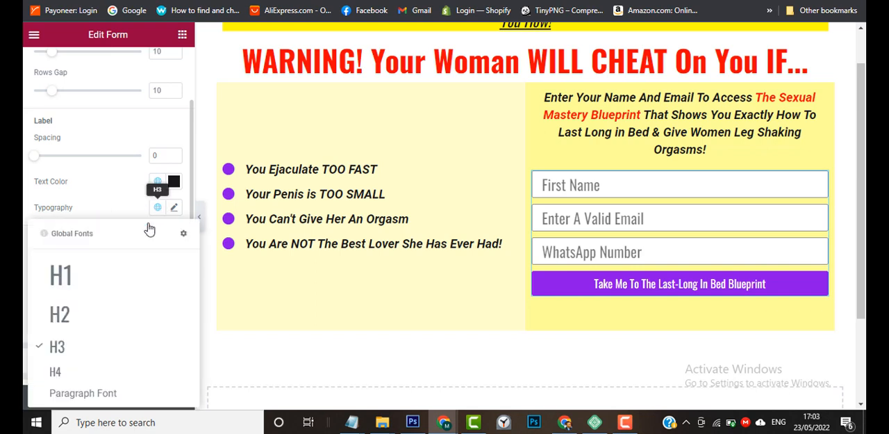
pyautogui.click(80, 395)
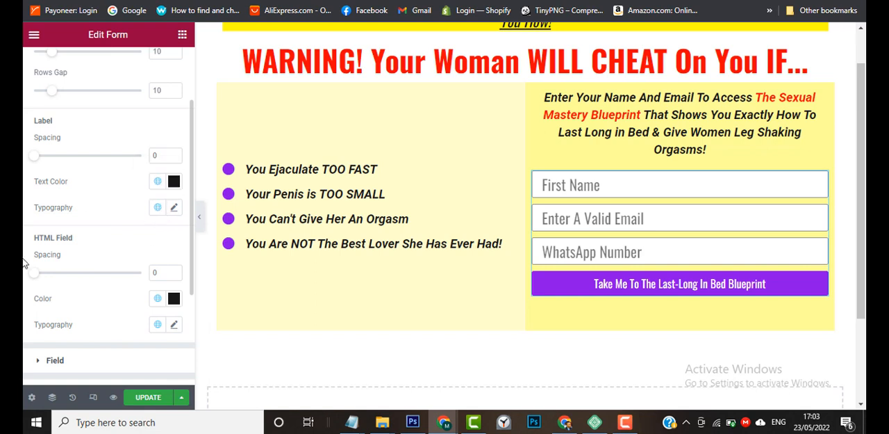
# Set the typography of the form's HTML Field to the global Paragraph Font.
pyautogui.scroll(-3, 26, 243)
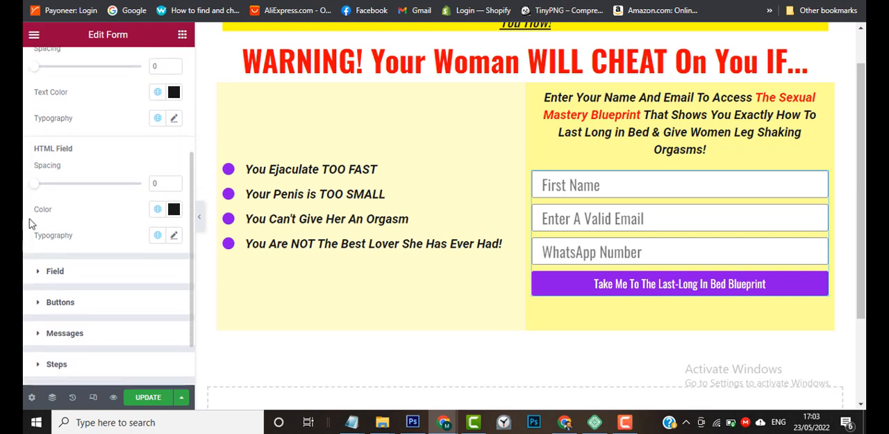
pyautogui.moveTo(35, 184); pyautogui.dragTo(23, 207)
pyautogui.click(159, 238)
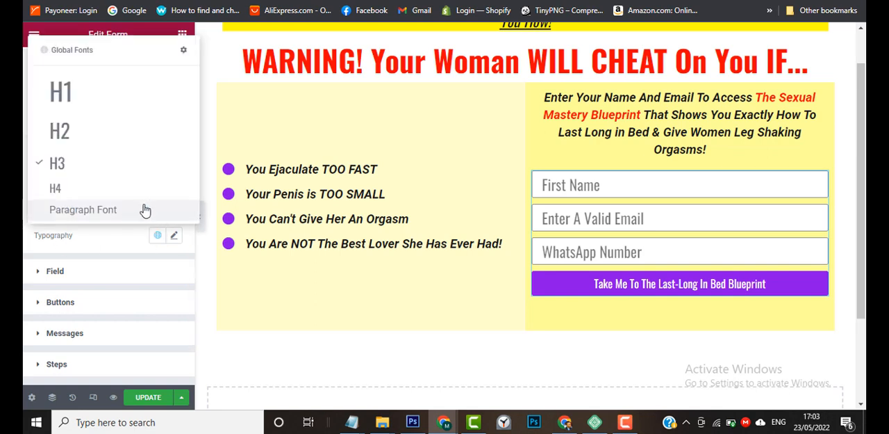
pyautogui.click(144, 210)
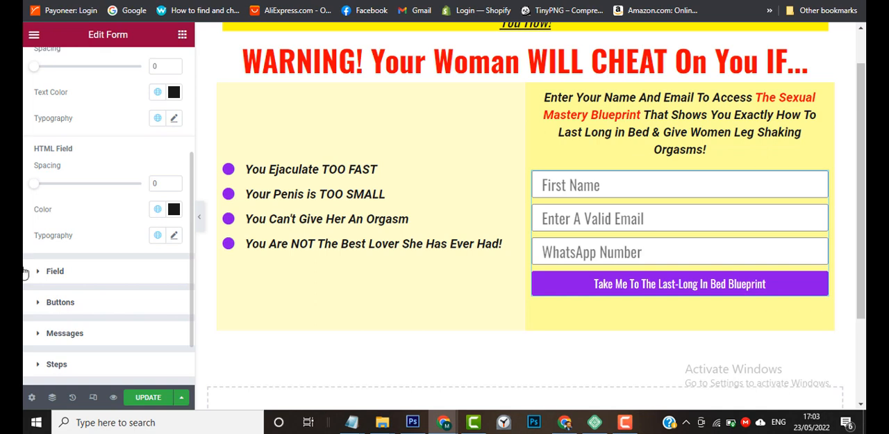
# Set the form fields' typography to the global Paragraph Font and their background to the global Primary Color.
pyautogui.scroll(-2, 23, 273)
pyautogui.scroll(5, 23, 272)
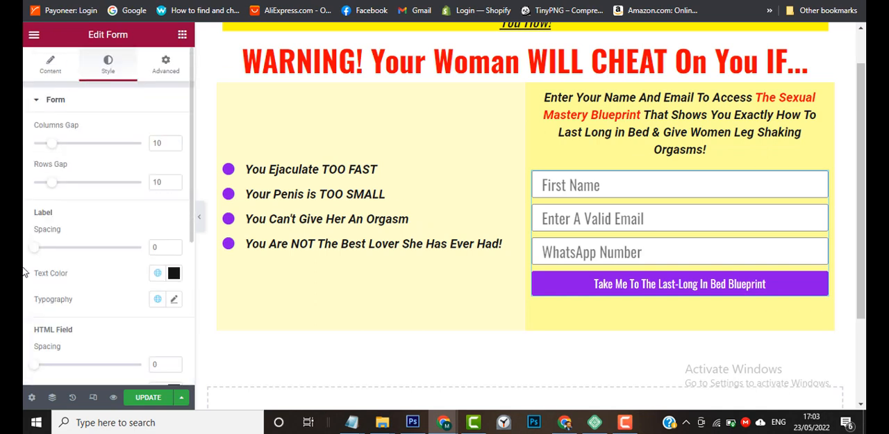
pyautogui.scroll(-4, 23, 273)
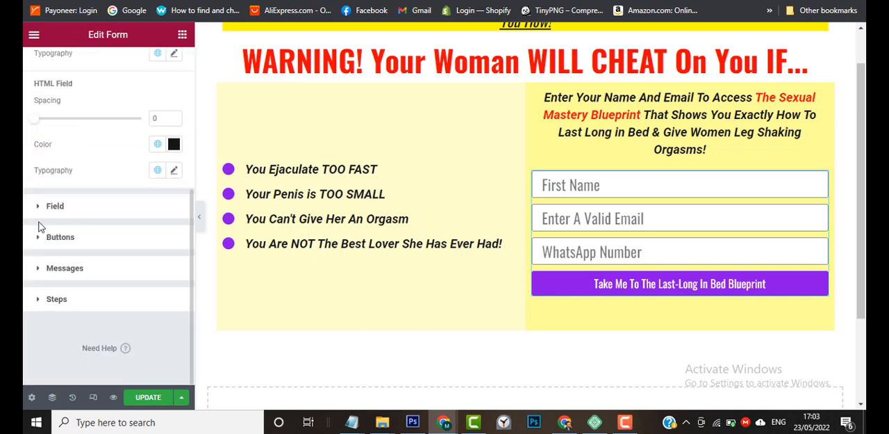
pyautogui.click(40, 210)
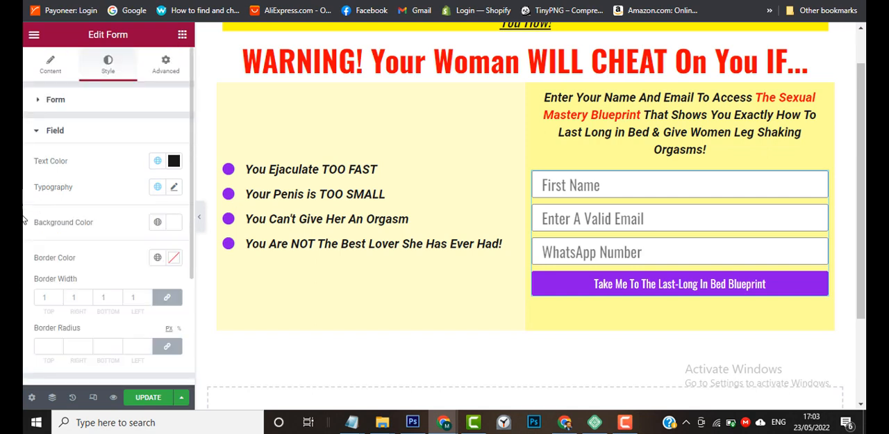
pyautogui.click(158, 161)
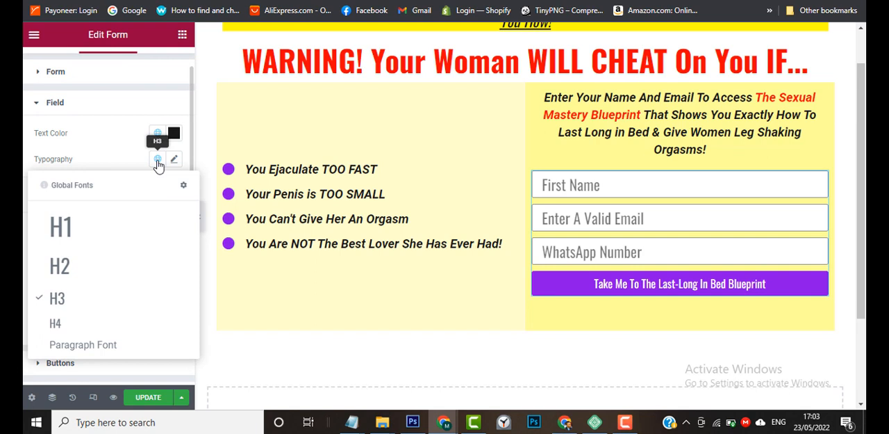
pyautogui.click(83, 345)
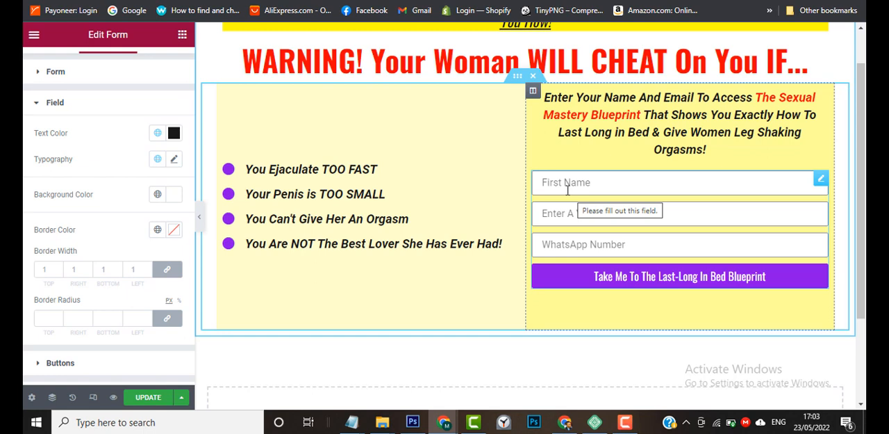
pyautogui.click(159, 195)
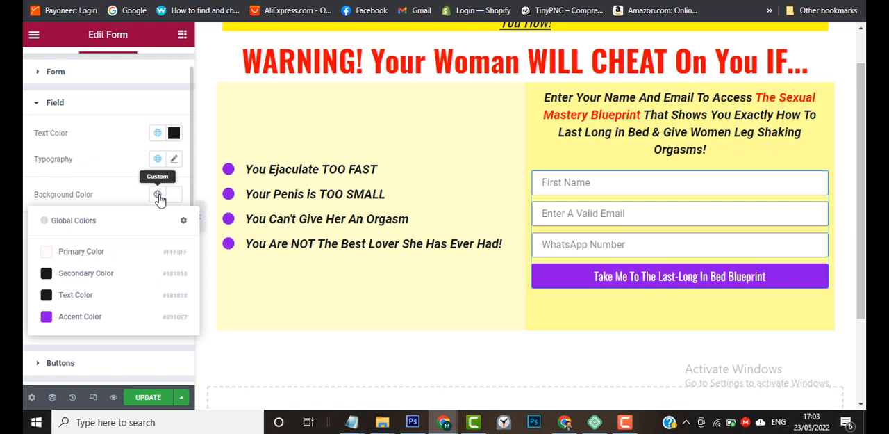
pyautogui.click(93, 252)
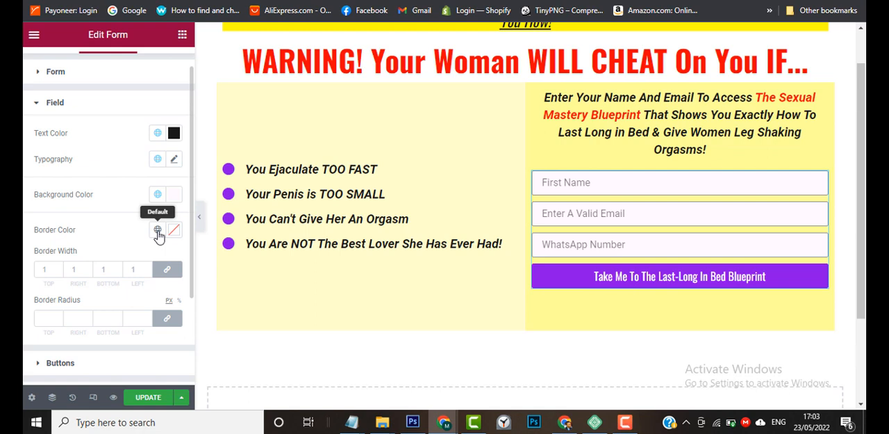
# Set the form fields' border width to 1 and their border radius to 4 px on all sides.
pyautogui.scroll(-1, 24, 273)
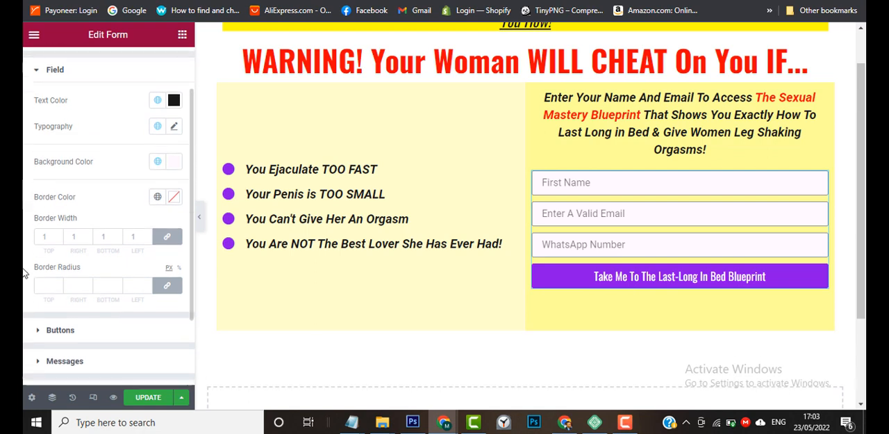
pyautogui.click(47, 235)
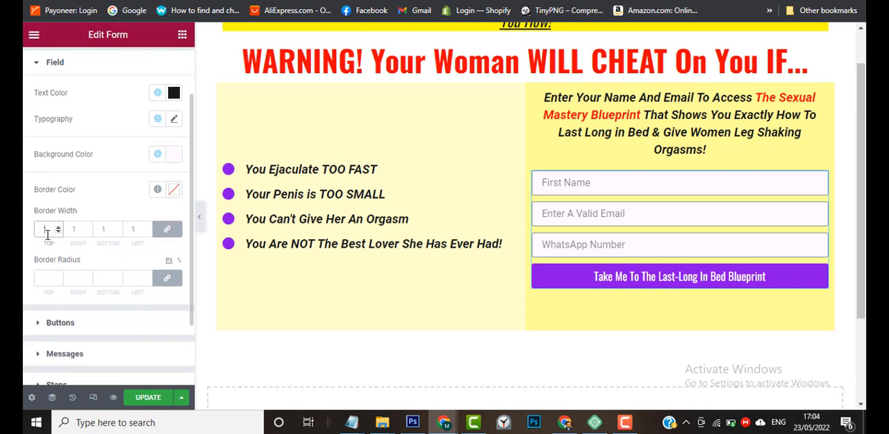
pyautogui.write('4')
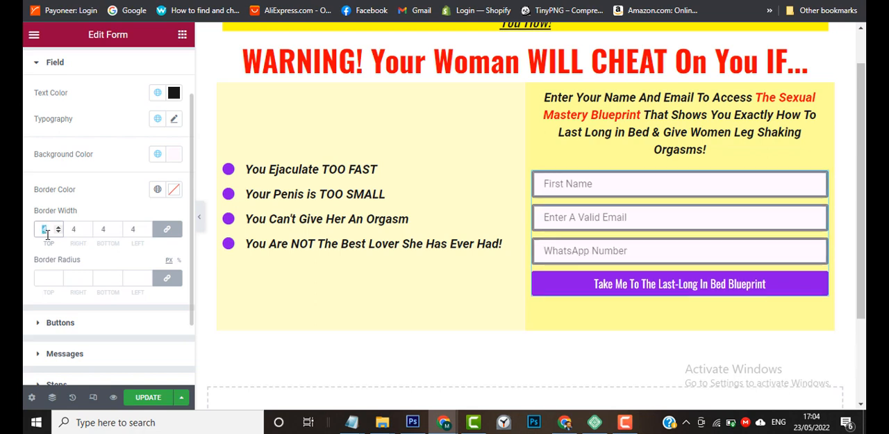
pyautogui.write('1')
pyautogui.click(47, 278)
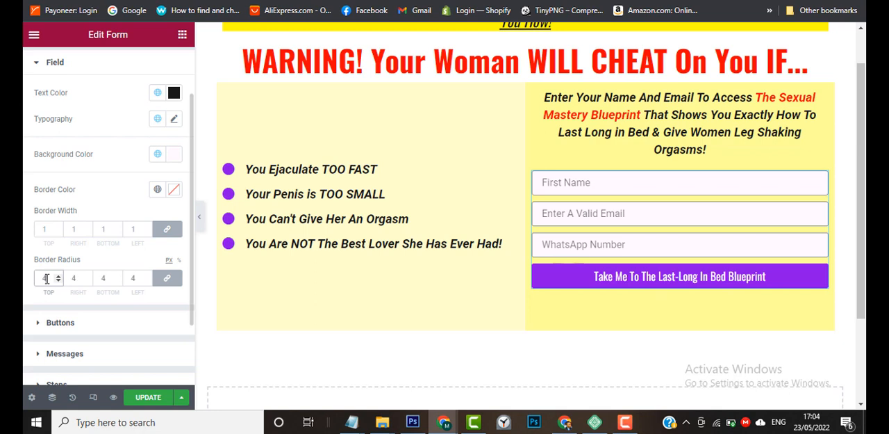
# Set the normal-state background color of the form's Next & Submit button to red, #FF0000.
pyautogui.scroll(-2, 28, 285)
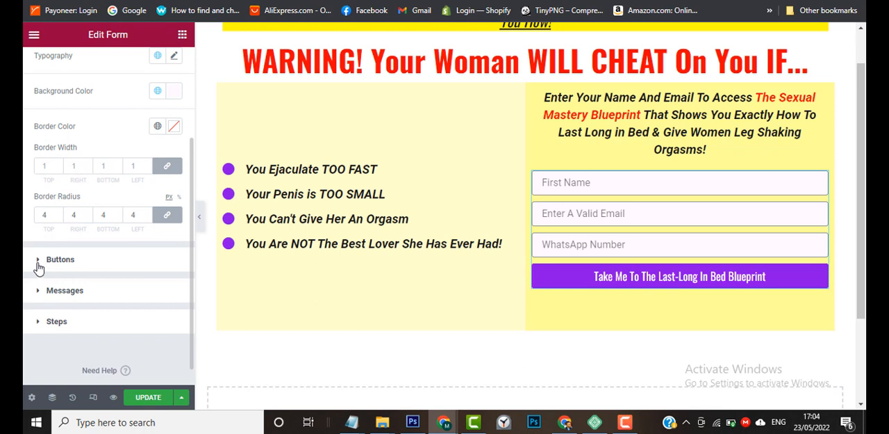
pyautogui.click(39, 259)
pyautogui.scroll(-1, 25, 283)
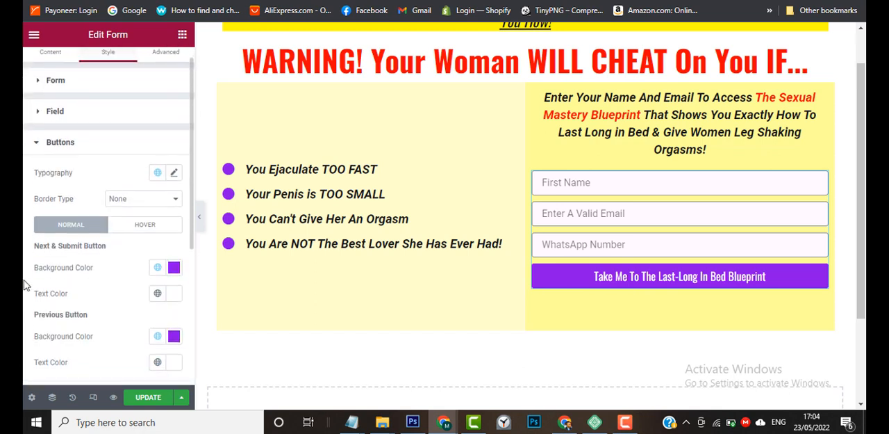
pyautogui.moveTo(444, 422)
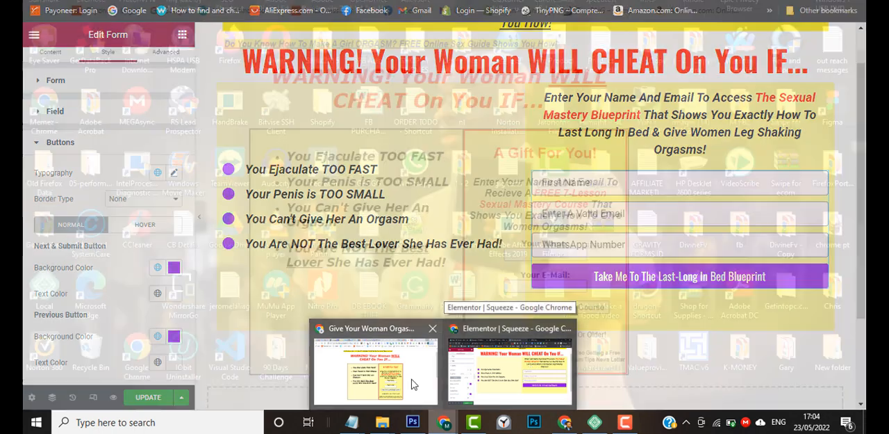
pyautogui.moveTo(395, 383)
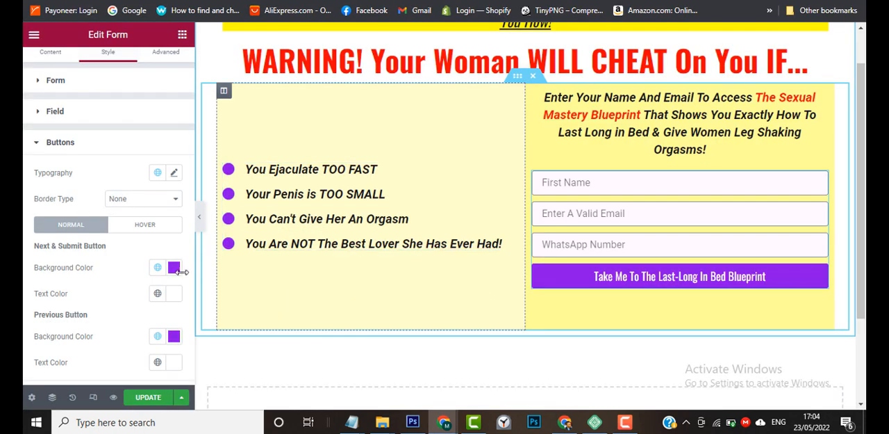
pyautogui.click(159, 269)
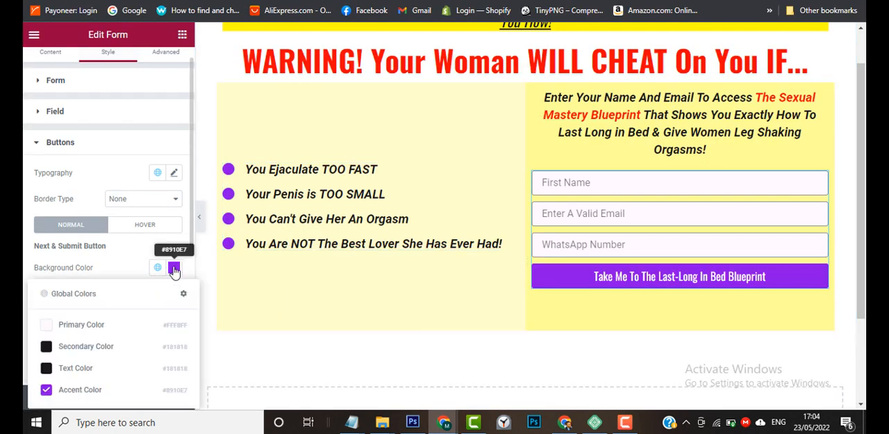
pyautogui.click(174, 270)
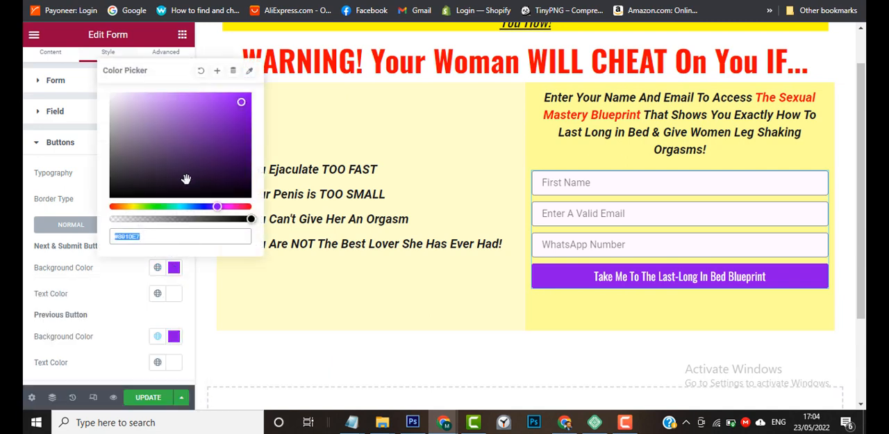
pyautogui.click(110, 206)
pyautogui.moveTo(222, 134)
pyautogui.mouseDown()
pyautogui.moveTo(270, 76)
pyautogui.moveTo(22, 303)
pyautogui.moveTo(246, 145)
pyautogui.moveTo(251, 88)
pyautogui.moveTo(260, 87)
pyautogui.mouseUp()
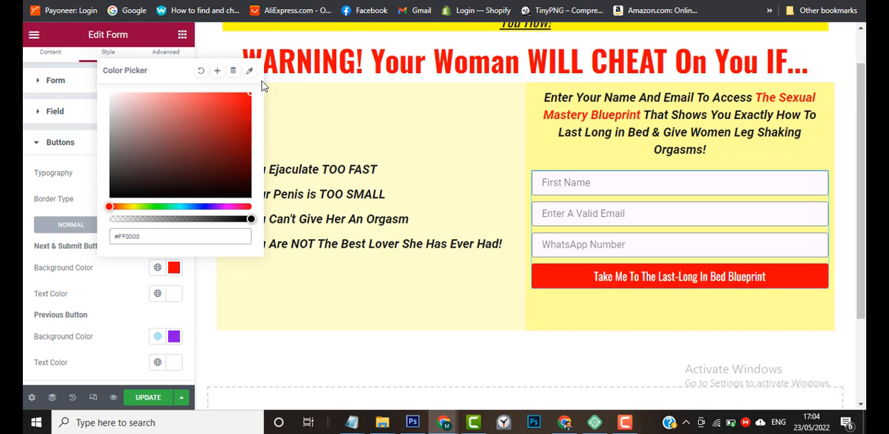
pyautogui.click(251, 96)
pyautogui.click(24, 303)
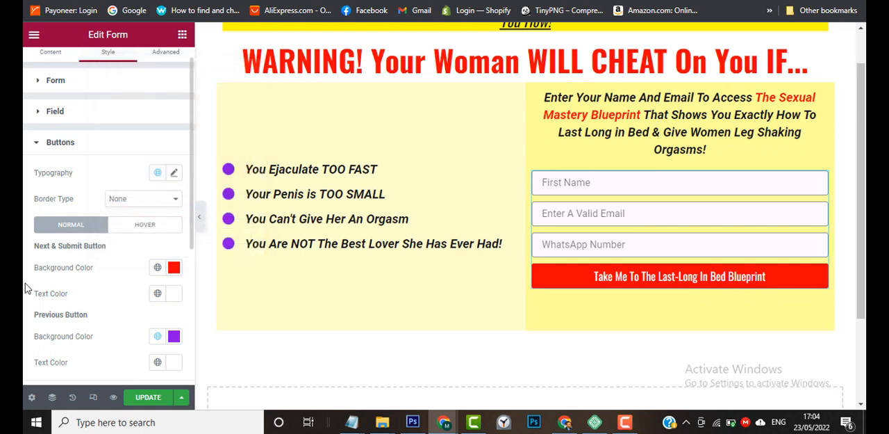
# Set the hover-state background of the Next & Submit button to the global Text Color.
pyautogui.scroll(-1, 24, 288)
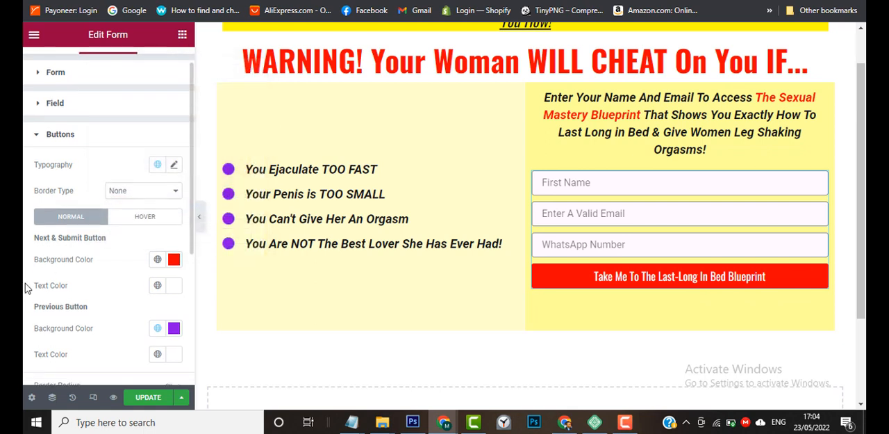
pyautogui.click(146, 212)
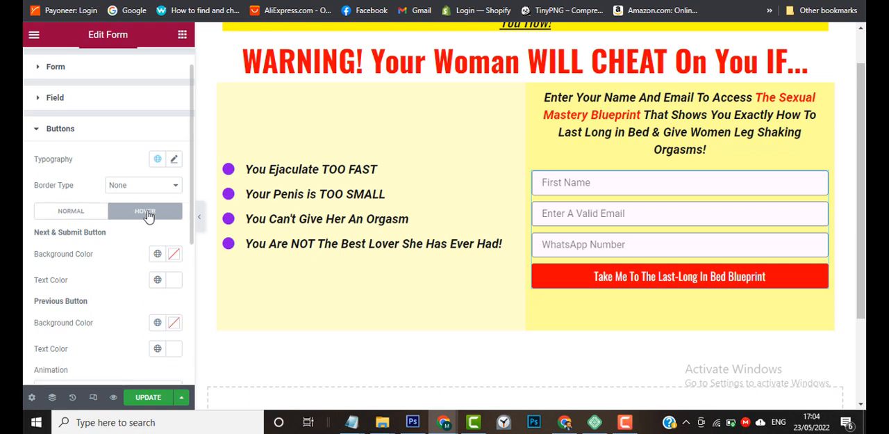
pyautogui.click(157, 255)
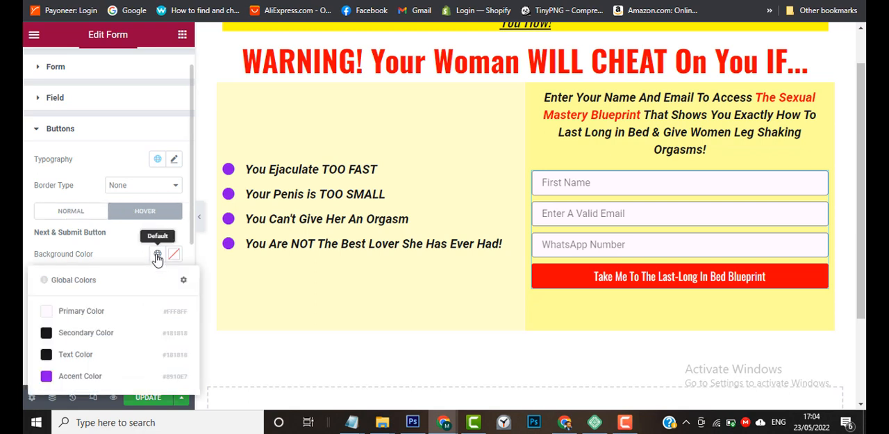
pyautogui.click(75, 355)
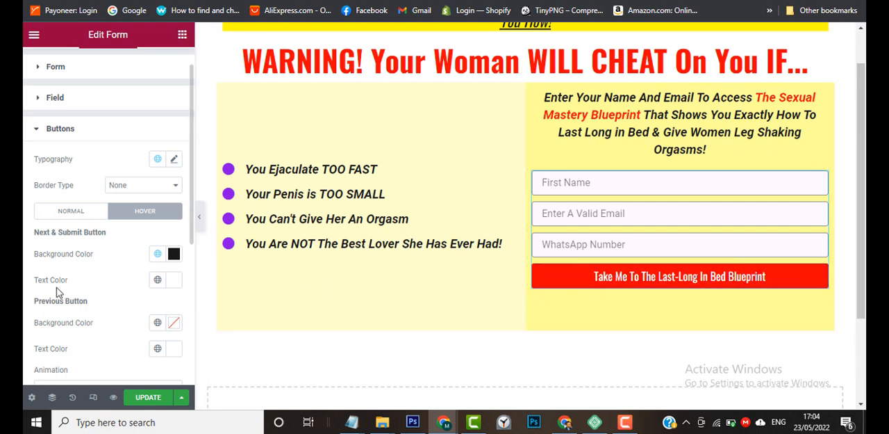
# Apply the Shrink hover animation to the form's buttons.
pyautogui.scroll(-1, 37, 297)
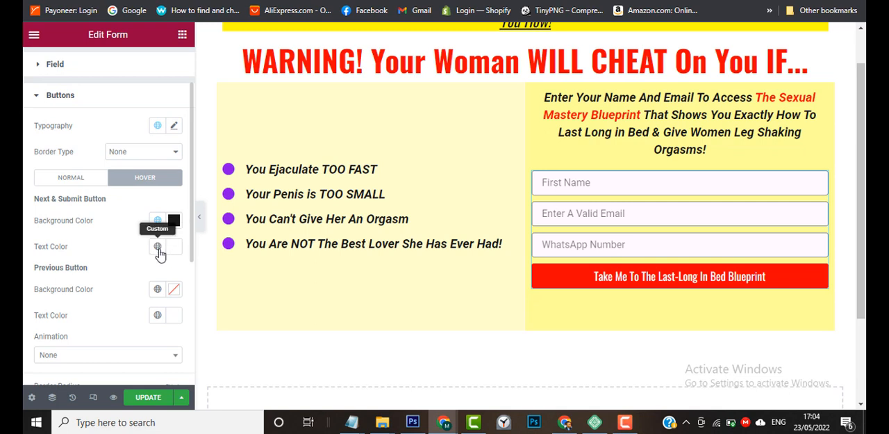
pyautogui.scroll(-1, 23, 310)
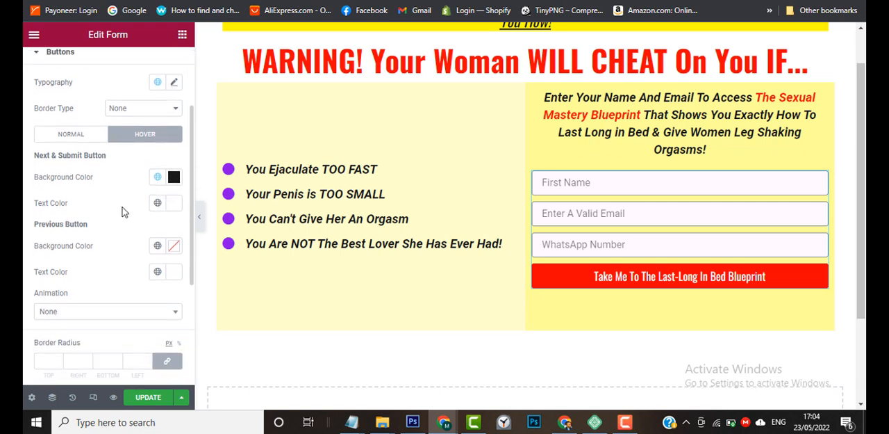
pyautogui.scroll(-2, 26, 302)
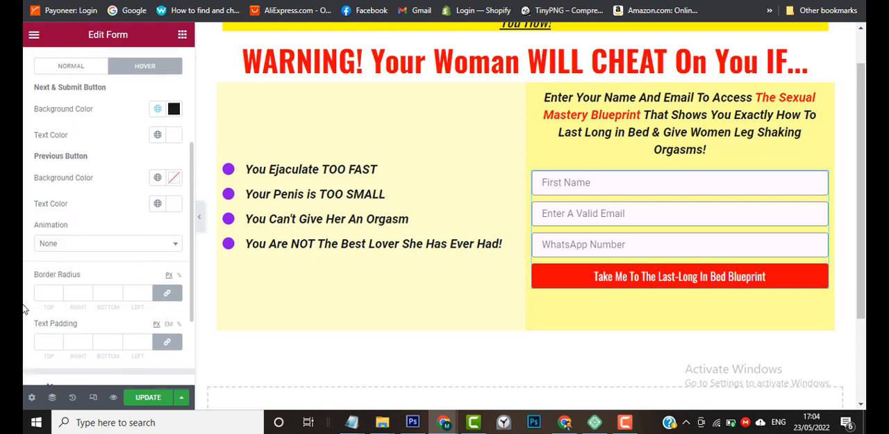
pyautogui.click(119, 241)
pyautogui.scroll(-1, 85, 295)
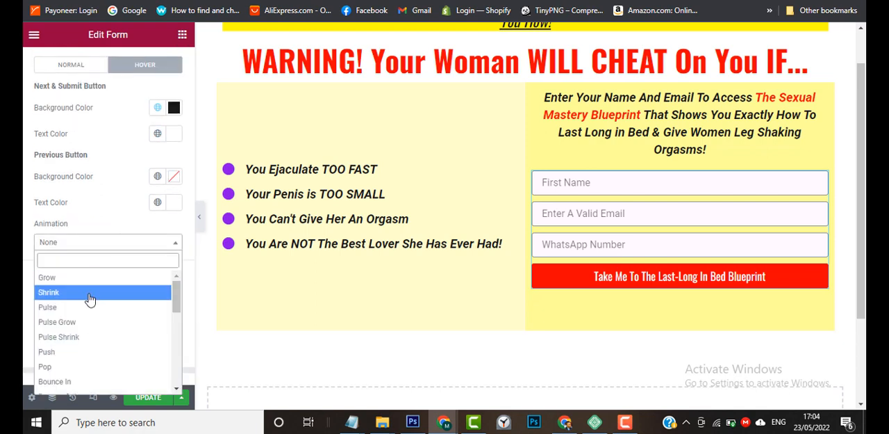
pyautogui.click(85, 295)
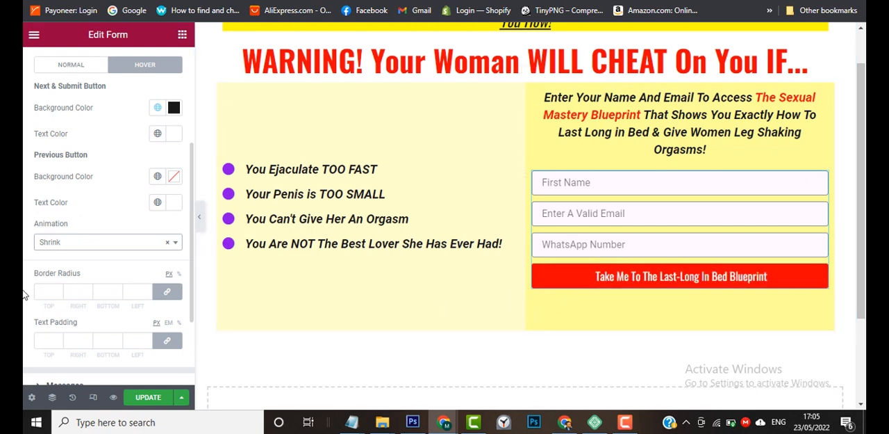
# Try a text padding of 55 px on all sides of the form's buttons, and clear it.
pyautogui.scroll(-1, 22, 295)
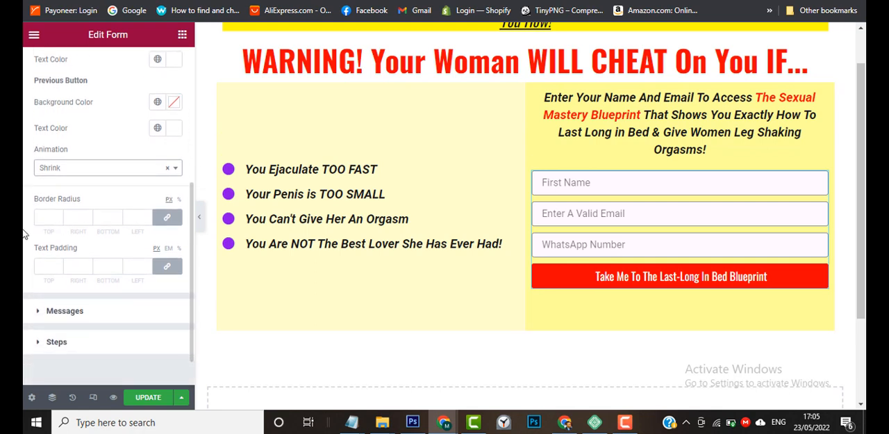
pyautogui.scroll(1, 23, 234)
pyautogui.scroll(-1, 23, 234)
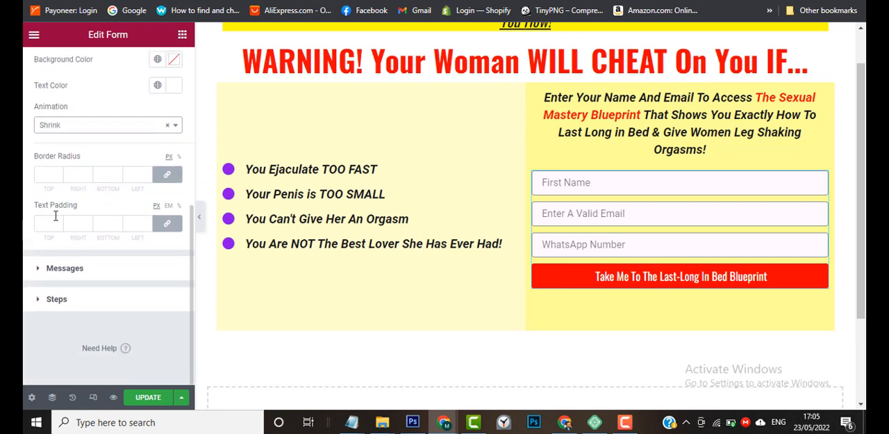
pyautogui.click(55, 218)
pyautogui.click(48, 223)
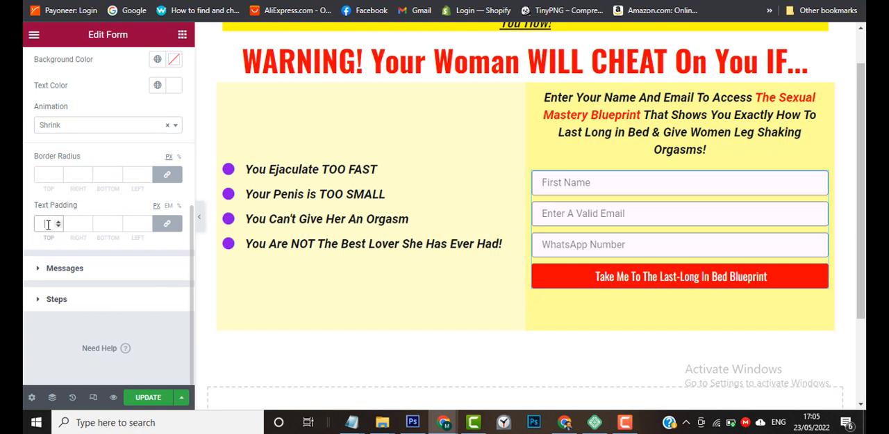
pyautogui.write('55')
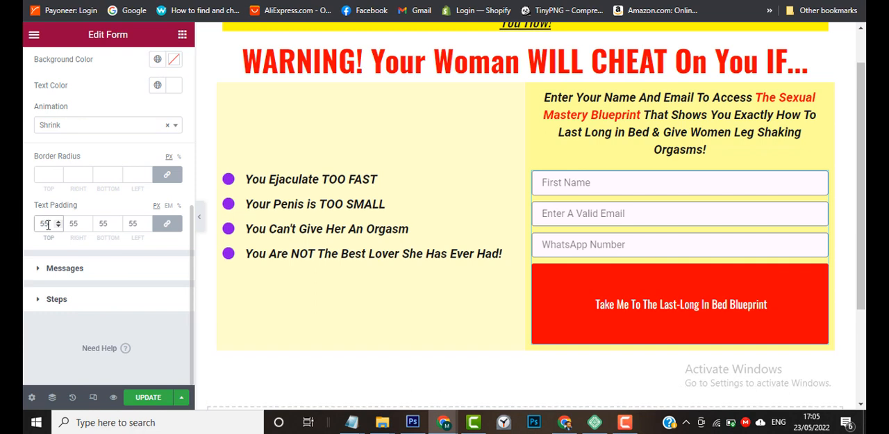
pyautogui.press('BackSpace')
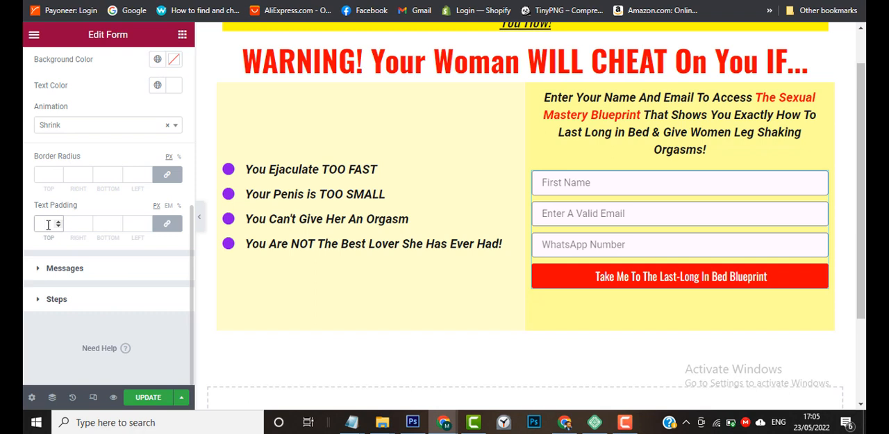
# Unlink the button text padding values and set the top and bottom padding to 10 px.
pyautogui.click(167, 225)
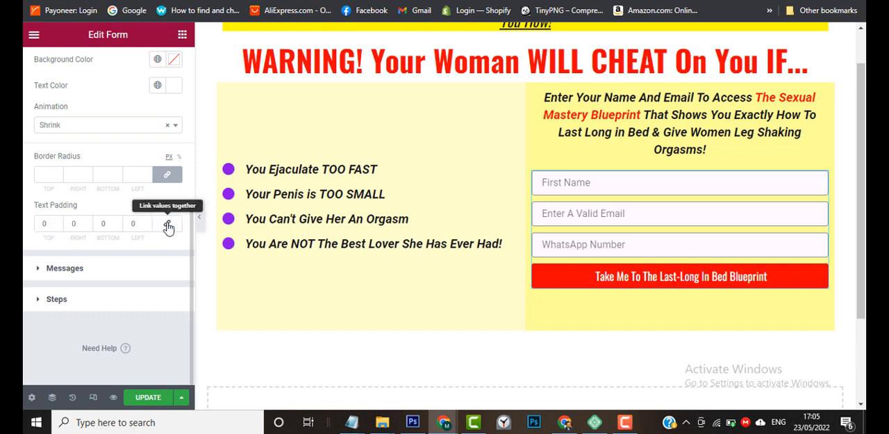
pyautogui.click(41, 225)
pyautogui.write('1')
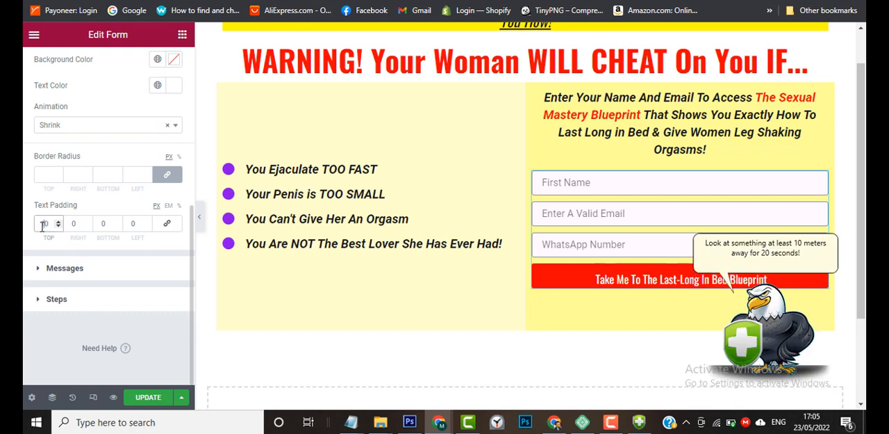
pyautogui.click(101, 226)
pyautogui.write('1')
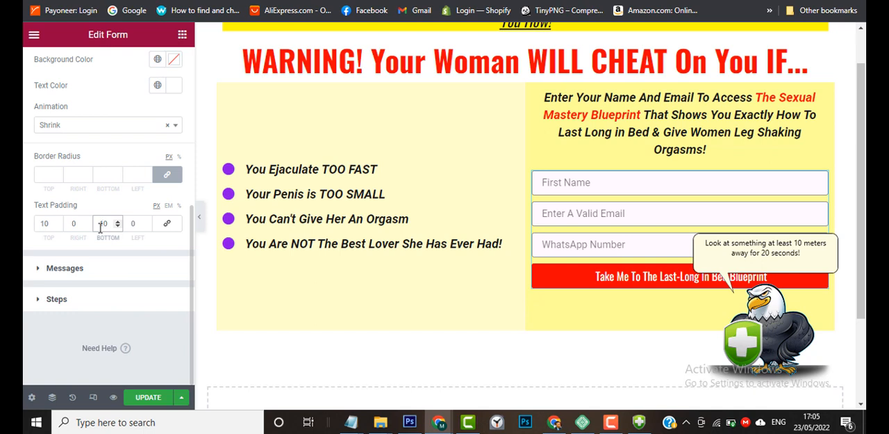
# Set the top and bottom text padding of the form's buttons to 20 px.
pyautogui.click(45, 223)
pyautogui.write('1')
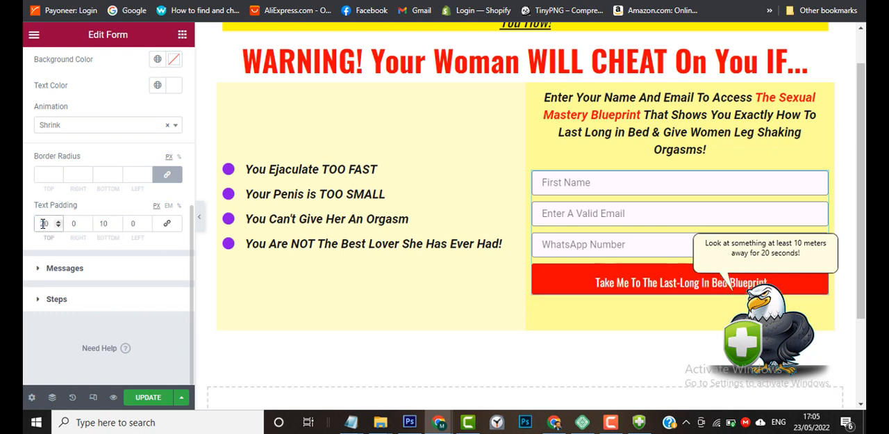
pyautogui.click(102, 223)
pyautogui.write('2')
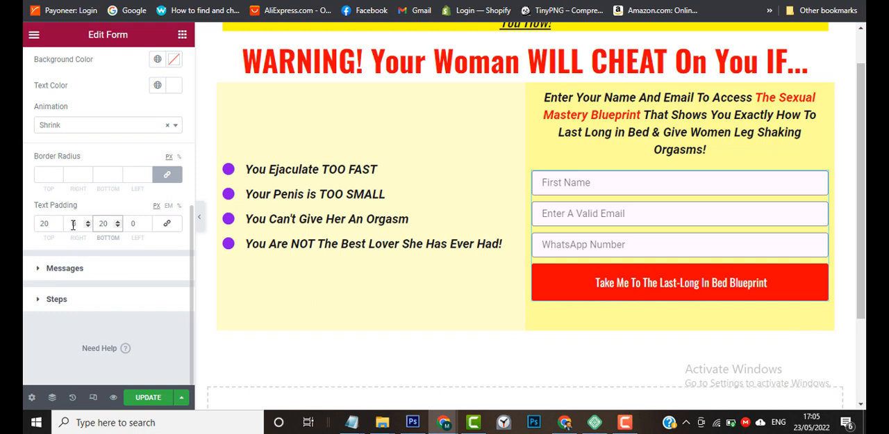
# Try a right text padding of 20 px on the form's buttons and reset it to 0.
pyautogui.click(73, 224)
pyautogui.write('20')
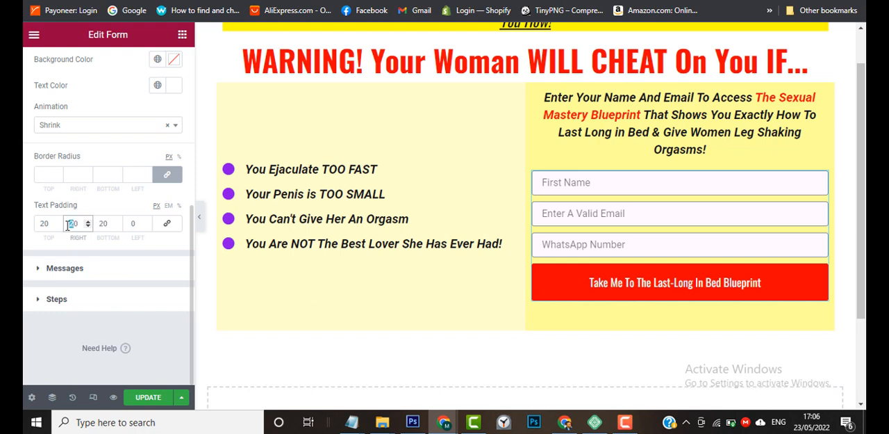
pyautogui.write('0')
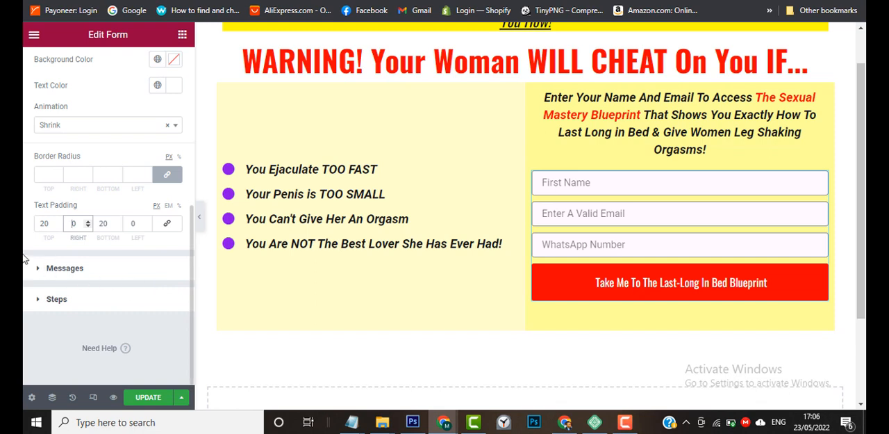
# Apply the global Paragraph Font to the typography of the form's buttons.
pyautogui.scroll(5, 22, 258)
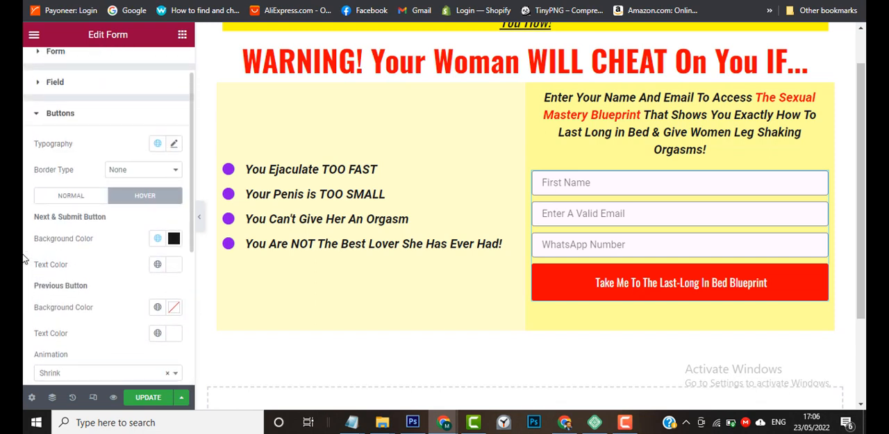
pyautogui.click(158, 145)
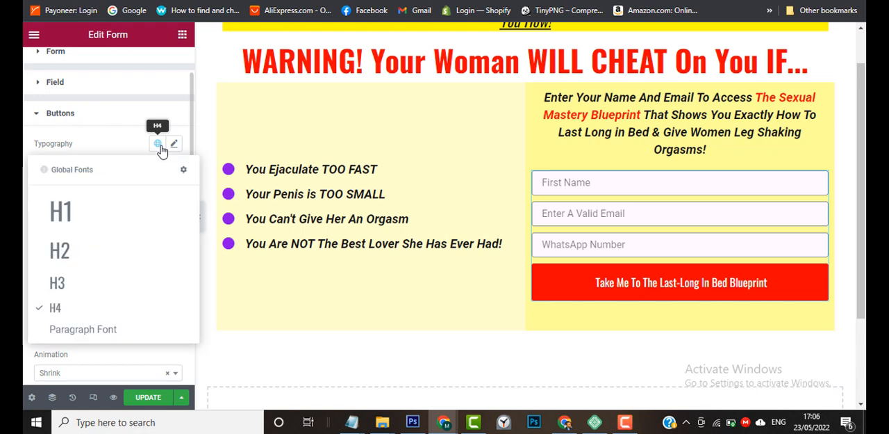
pyautogui.click(100, 332)
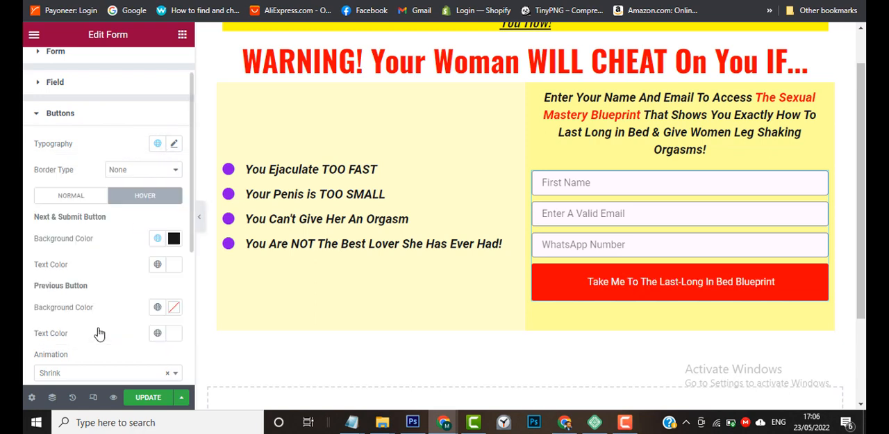
# Customise the form's button typography with a 20 px size and a weight of 600.
pyautogui.click(173, 146)
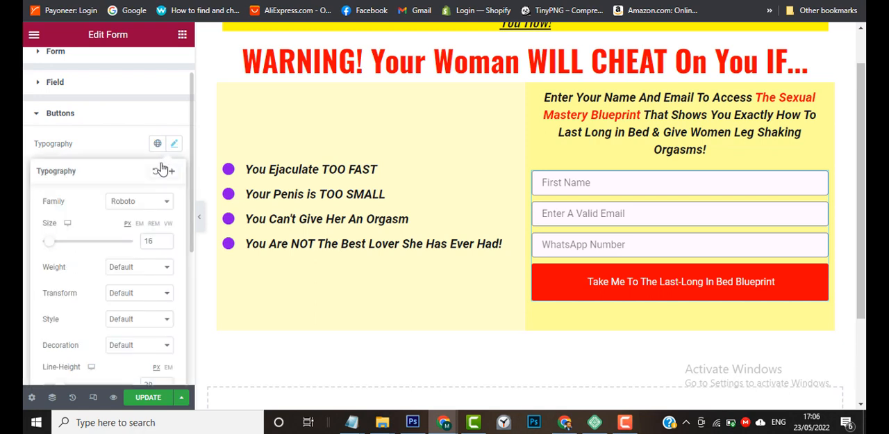
pyautogui.click(165, 239)
pyautogui.click(164, 239)
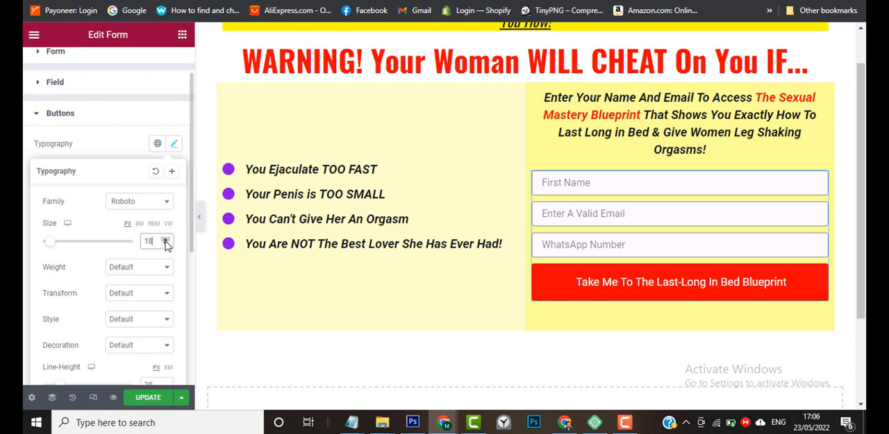
pyautogui.click(165, 239)
pyautogui.click(164, 239)
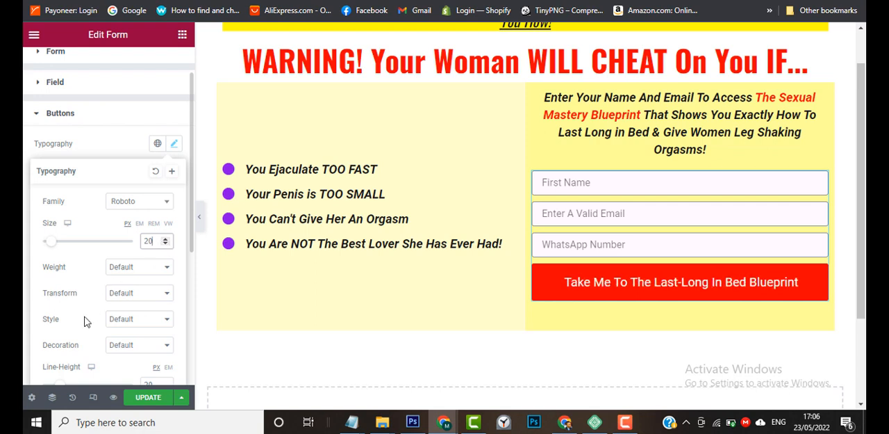
pyautogui.click(142, 271)
pyautogui.click(128, 318)
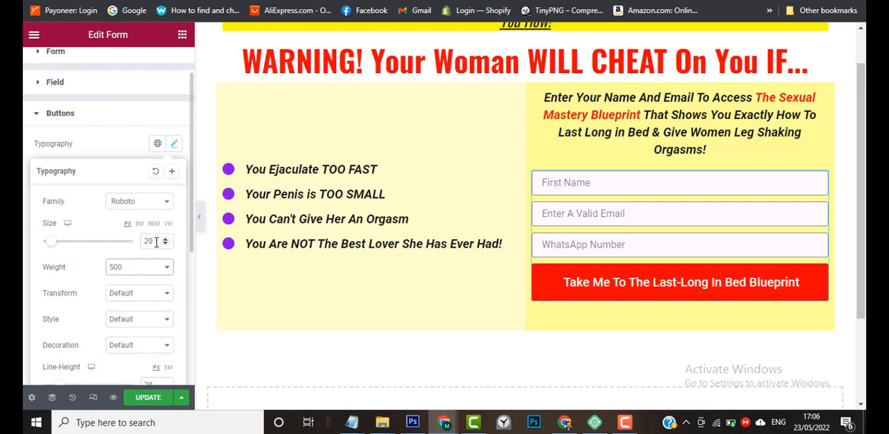
pyautogui.click(155, 270)
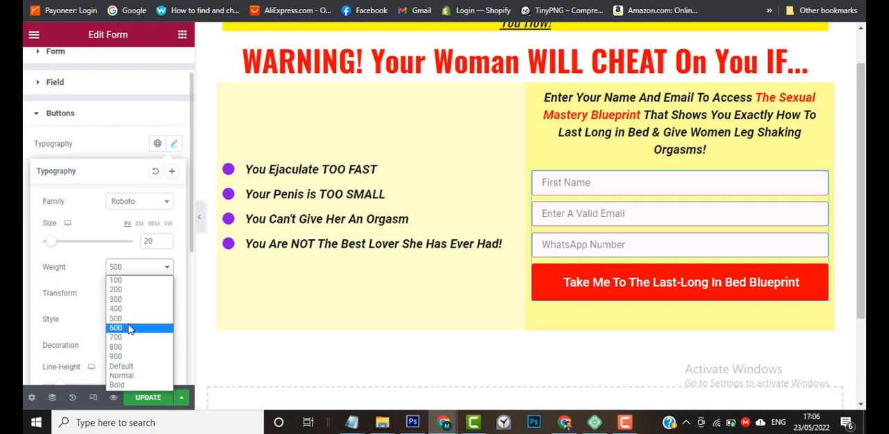
pyautogui.click(126, 331)
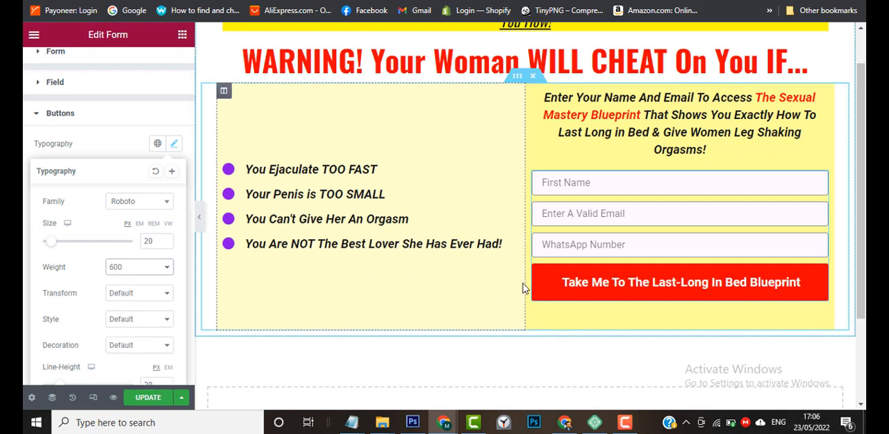
pyautogui.scroll(1, 474, 191)
pyautogui.scroll(-1, 474, 190)
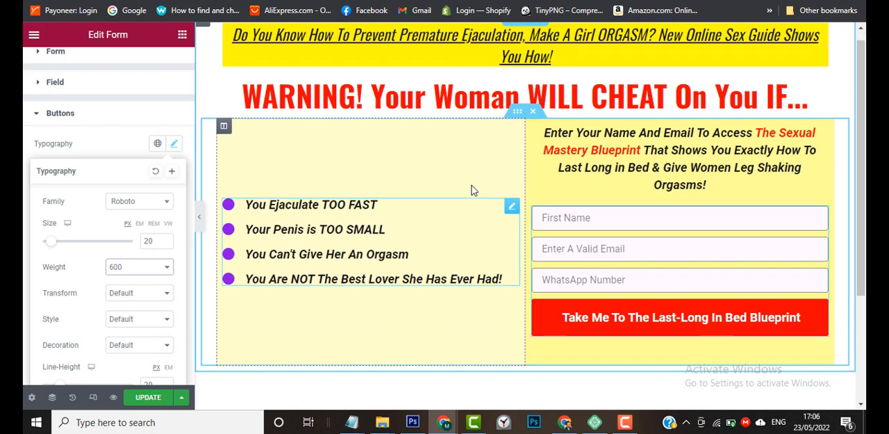
pyautogui.click(173, 143)
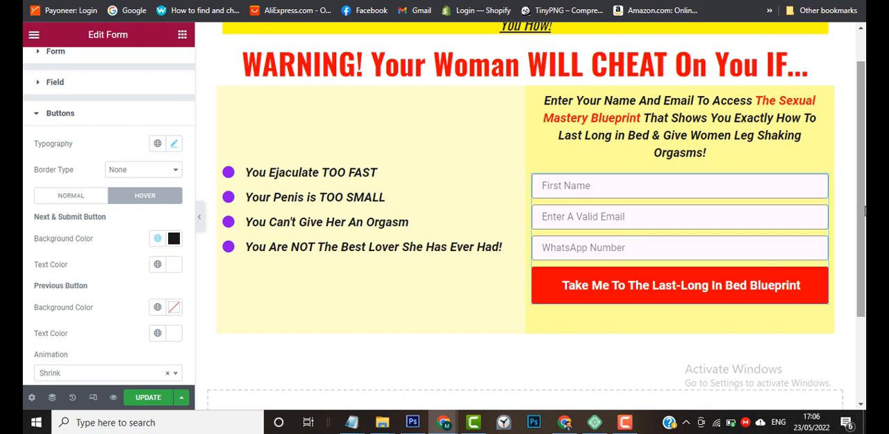
# Compare the form section with the sample page, examining the small print below its submit button.
pyautogui.scroll(1, 865, 212)
pyautogui.scroll(-1, 865, 215)
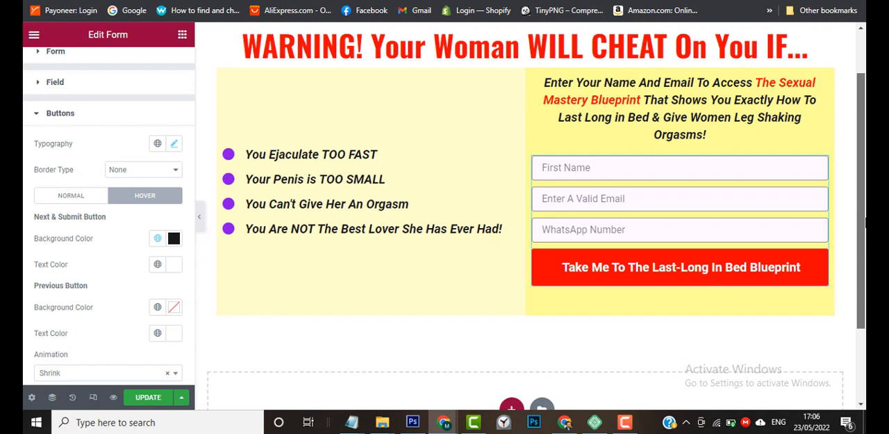
pyautogui.moveTo(443, 422)
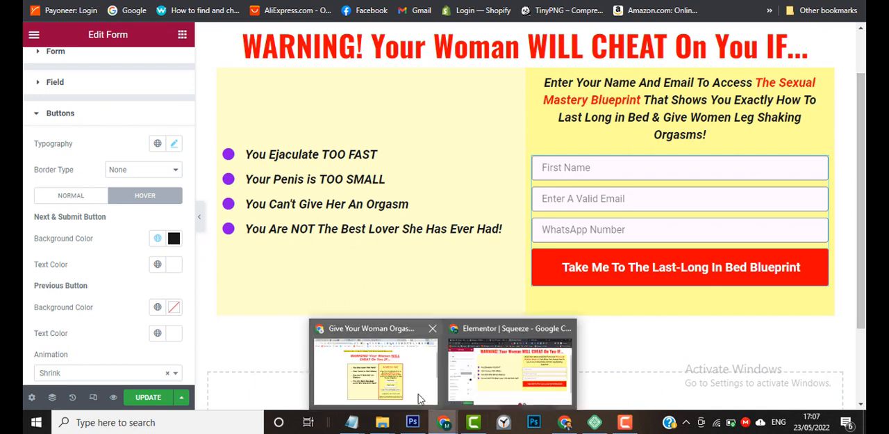
pyautogui.click(407, 387)
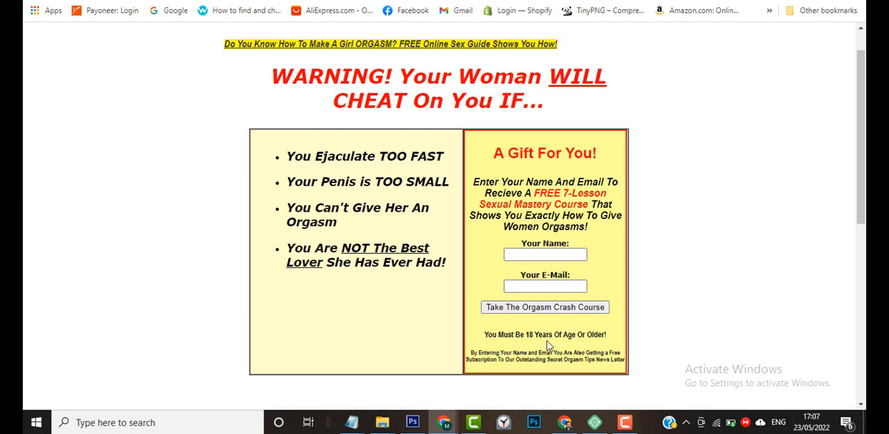
pyautogui.scroll(-2, 558, 335)
pyautogui.scroll(1, 554, 336)
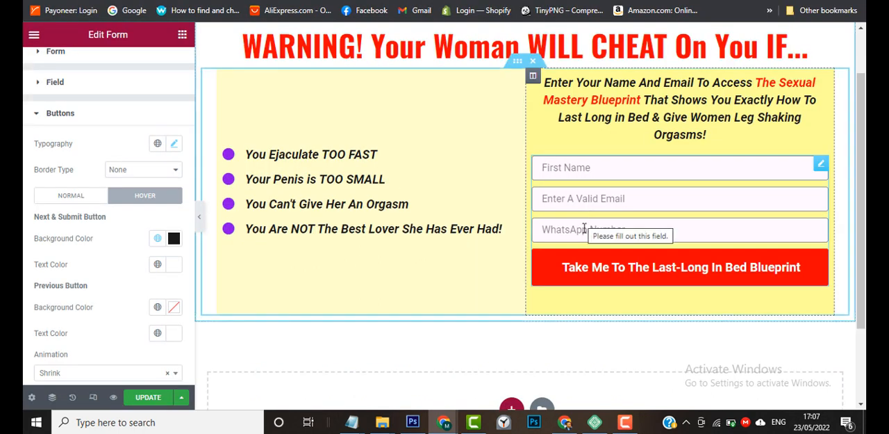
# Set the minimum height of the inner section holding the bullet list and form to 500 px.
pyautogui.click(517, 61)
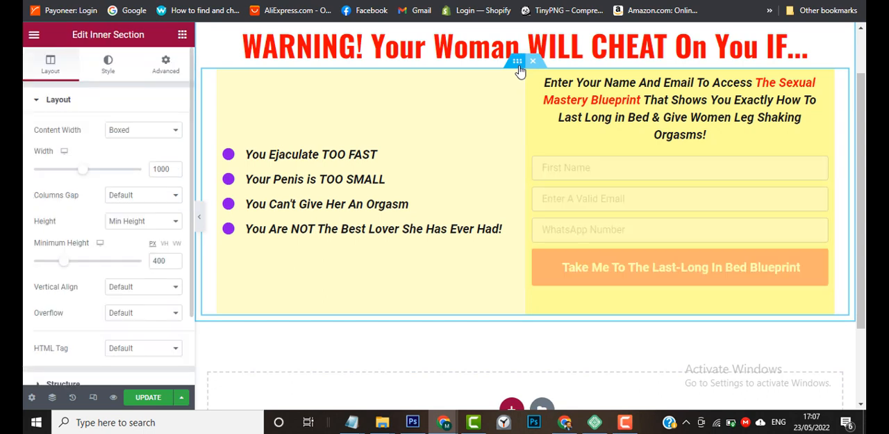
pyautogui.click(624, 422)
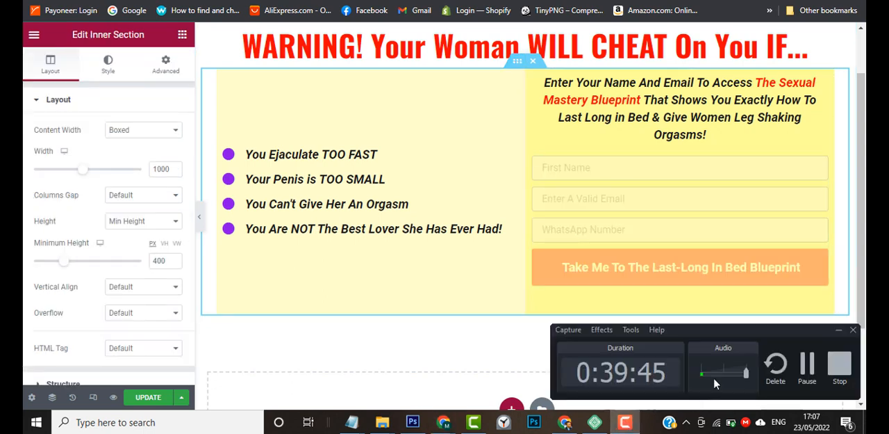
pyautogui.click(806, 365)
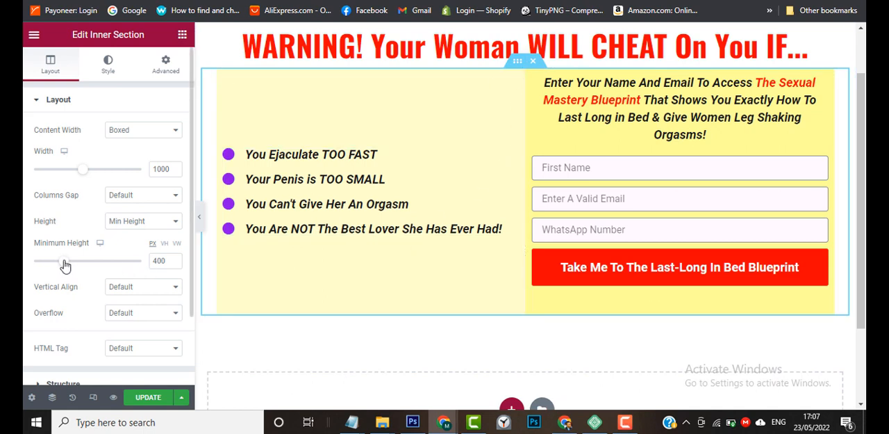
pyautogui.moveTo(157, 259); pyautogui.dragTo(151, 258)
pyautogui.write('5')
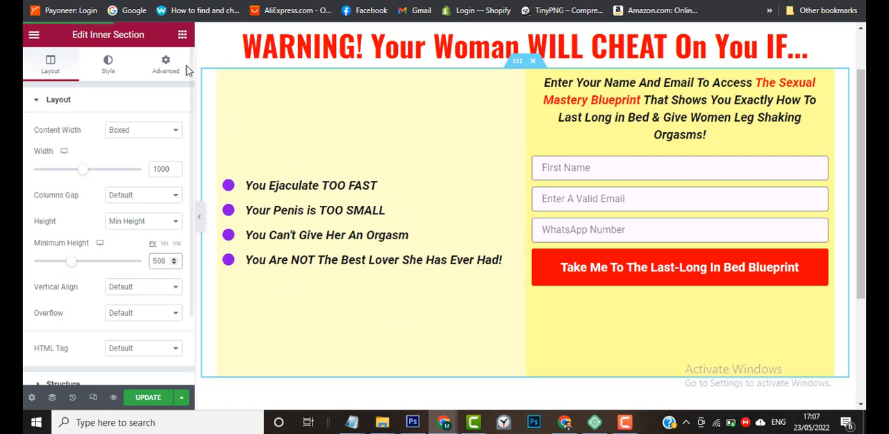
# Add a Text Editor widget below the form and replace its placeholder with the age notice and newsletter subscription text copied from Notepad.
pyautogui.click(182, 35)
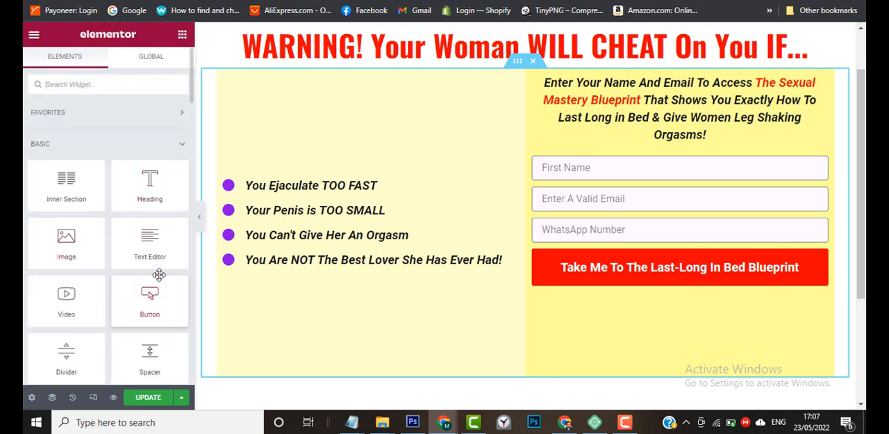
pyautogui.moveTo(159, 251); pyautogui.dragTo(698, 279)
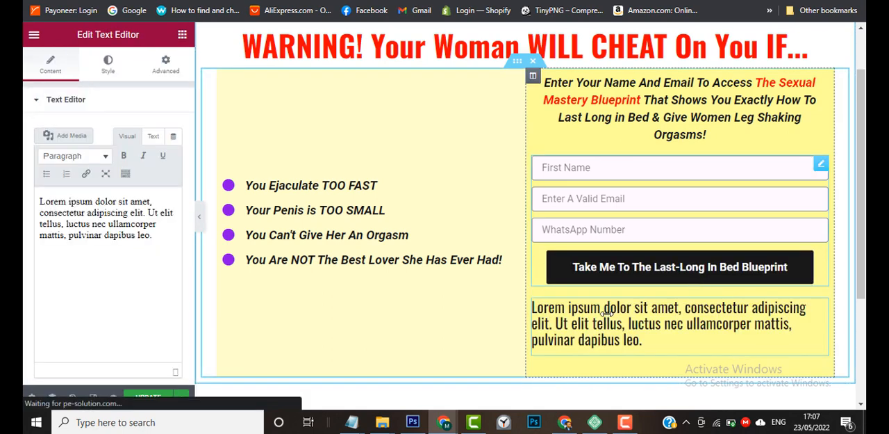
pyautogui.moveTo(352, 422)
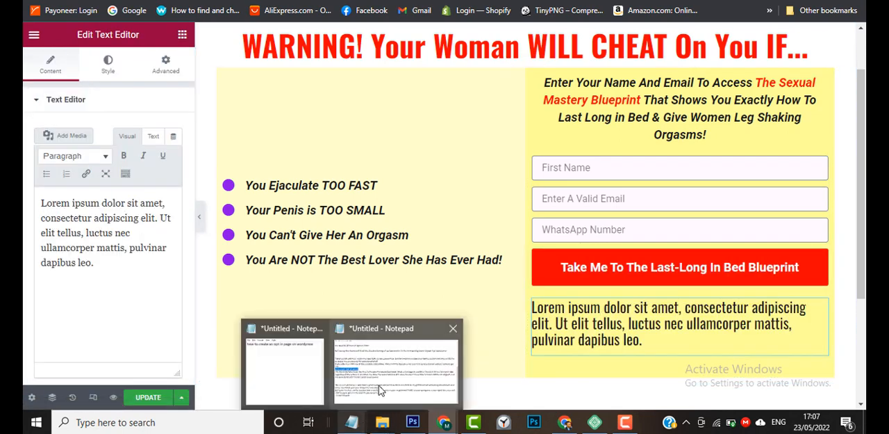
pyautogui.click(380, 390)
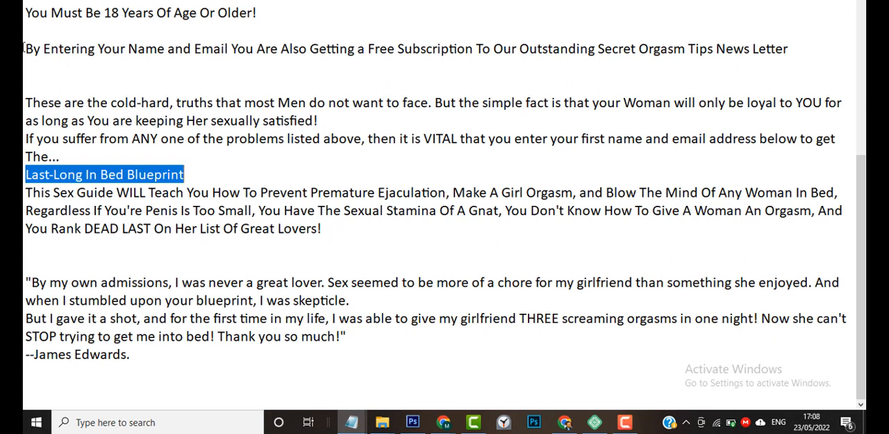
pyautogui.scroll(1, 24, 48)
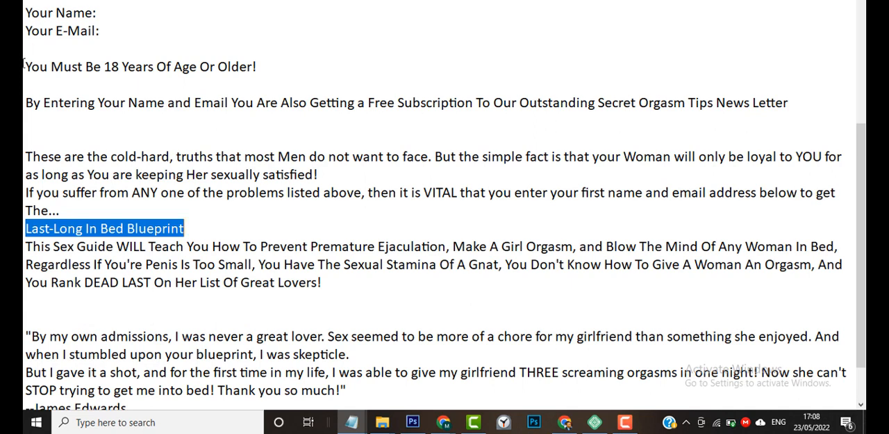
pyautogui.moveTo(24, 66); pyautogui.dragTo(25, 119)
pyautogui.hotkey('ctrl', 'c')
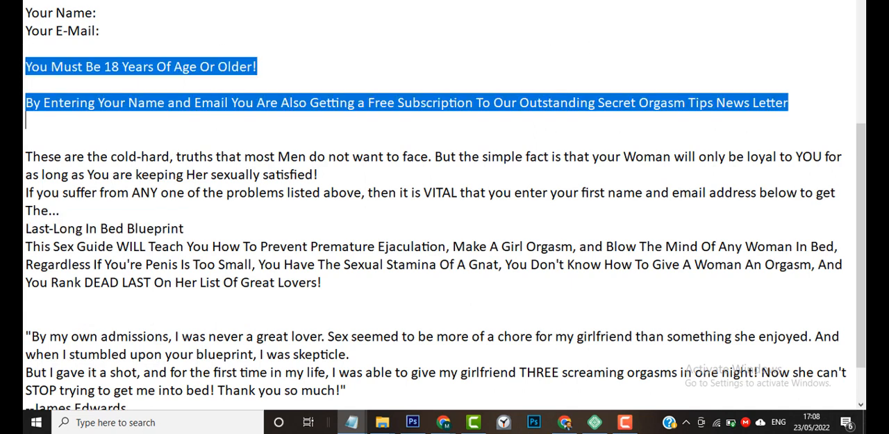
pyautogui.hotkey('alt', 'Tab')
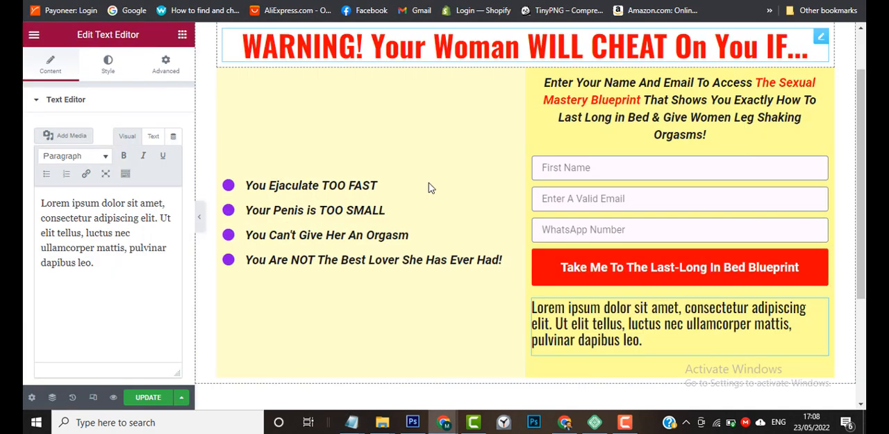
pyautogui.click(68, 232)
pyautogui.hotkey('ctrl', 'a')
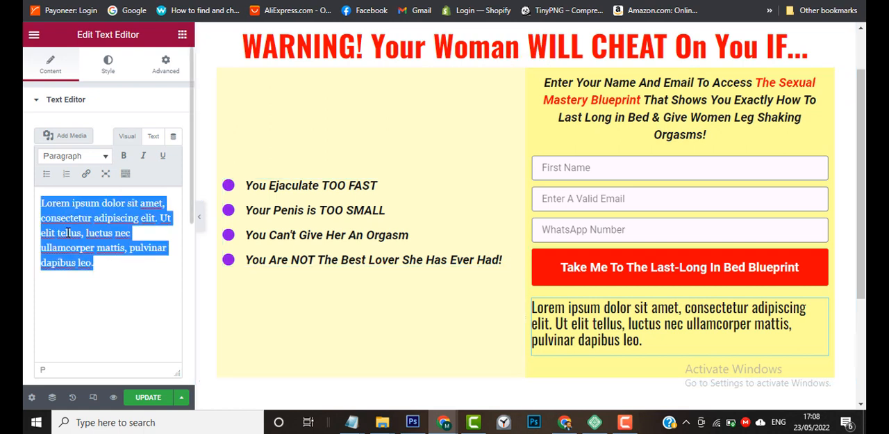
pyautogui.hotkey('ctrl', 'v')
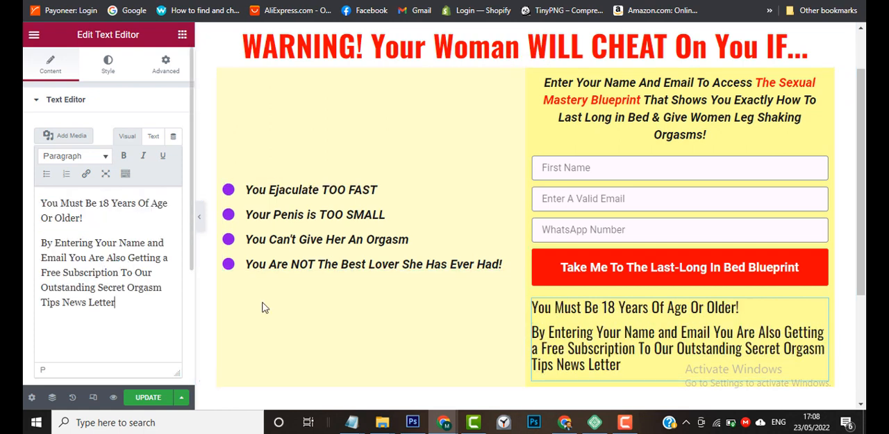
pyautogui.click(626, 422)
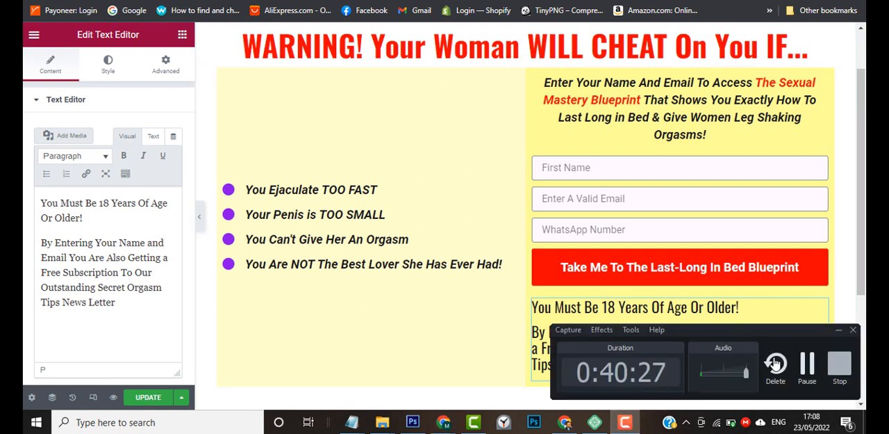
pyautogui.click(808, 368)
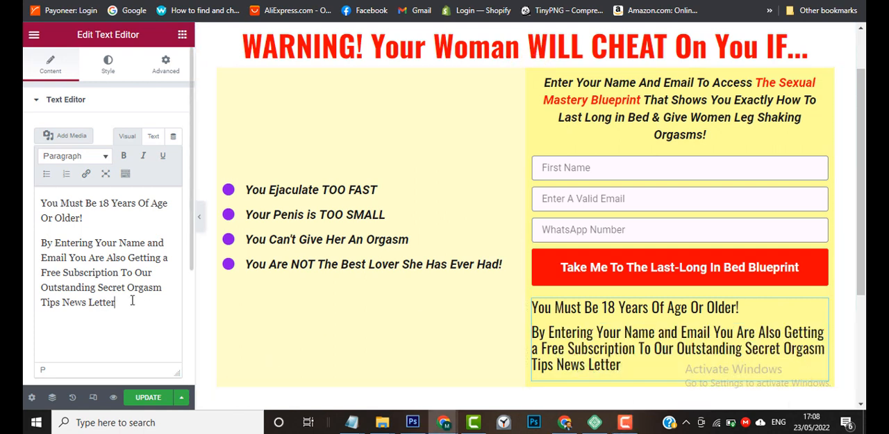
# Apply the global Paragraph Font to the disclaimer text below the form and centre it.
pyautogui.hotkey('ctrl', 'a')
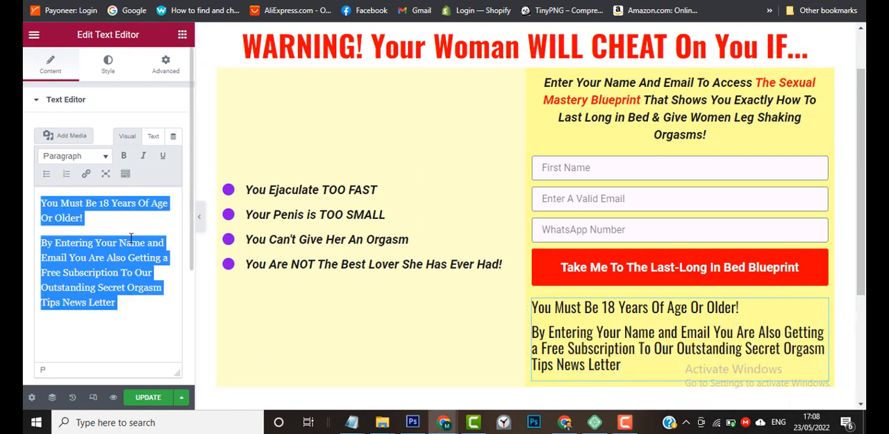
pyautogui.click(105, 68)
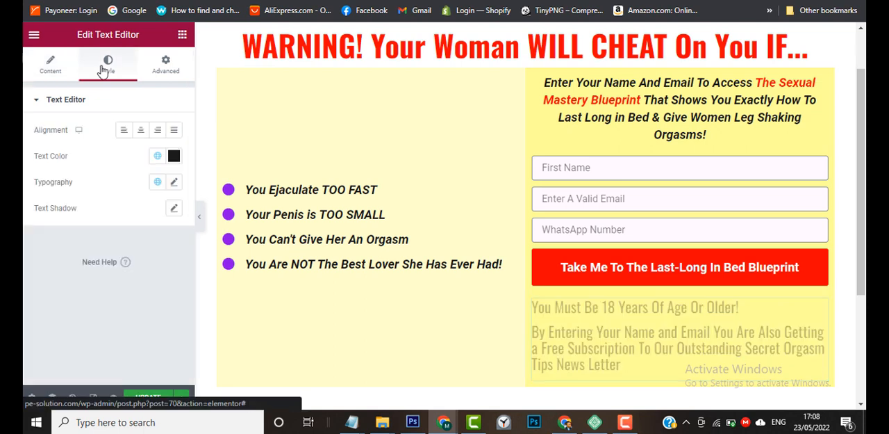
pyautogui.click(159, 182)
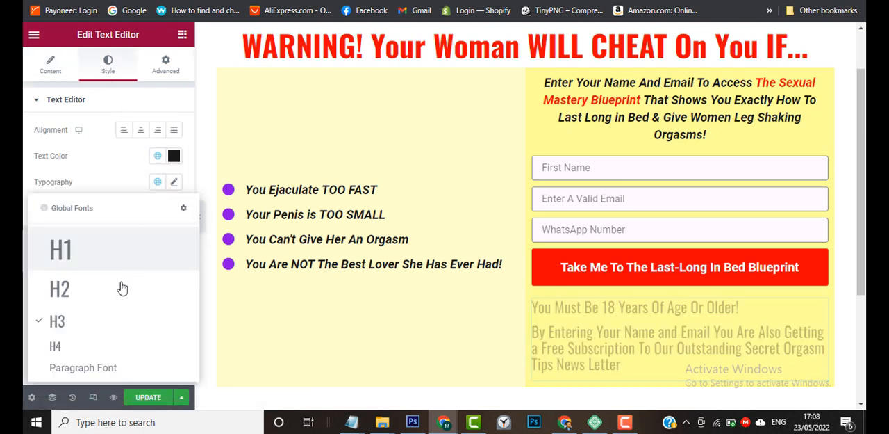
pyautogui.click(89, 369)
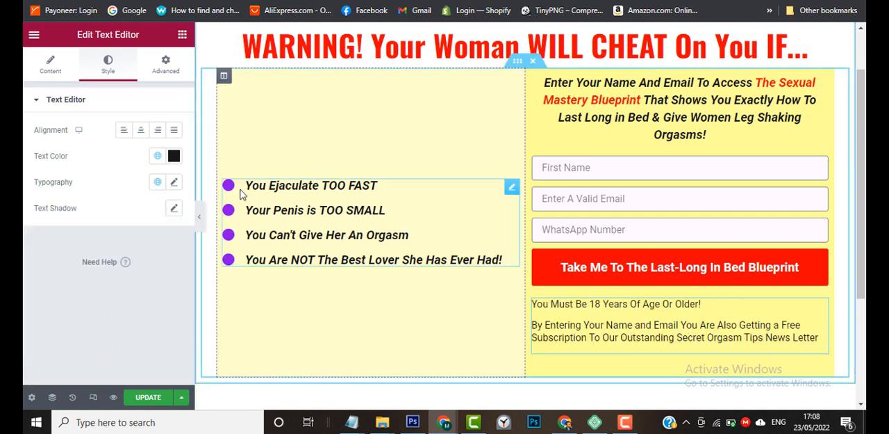
pyautogui.click(142, 131)
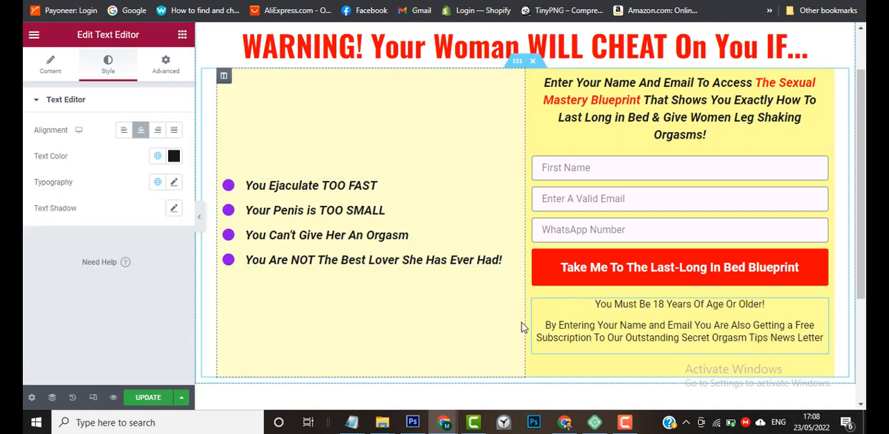
pyautogui.moveTo(455, 430)
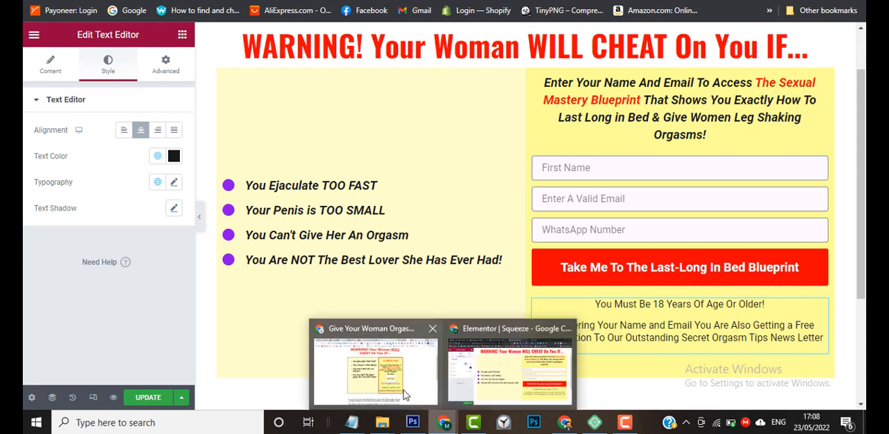
pyautogui.moveTo(405, 395)
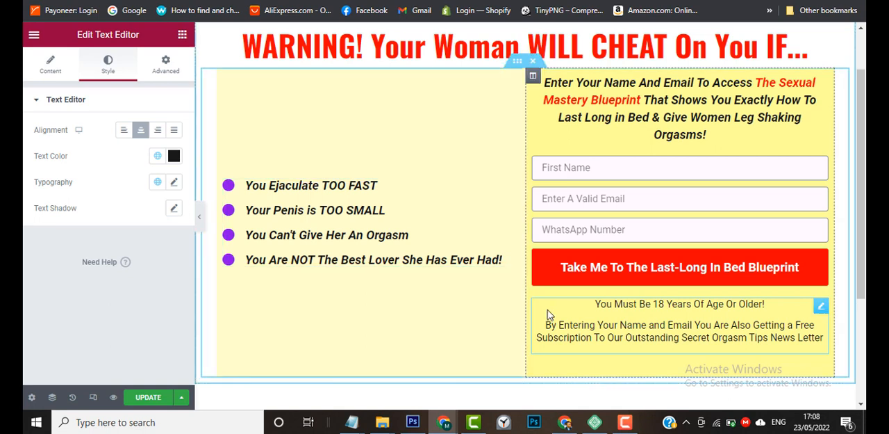
# Reduce the disclaimer text's font size to 14 px in its custom typography.
pyautogui.click(52, 73)
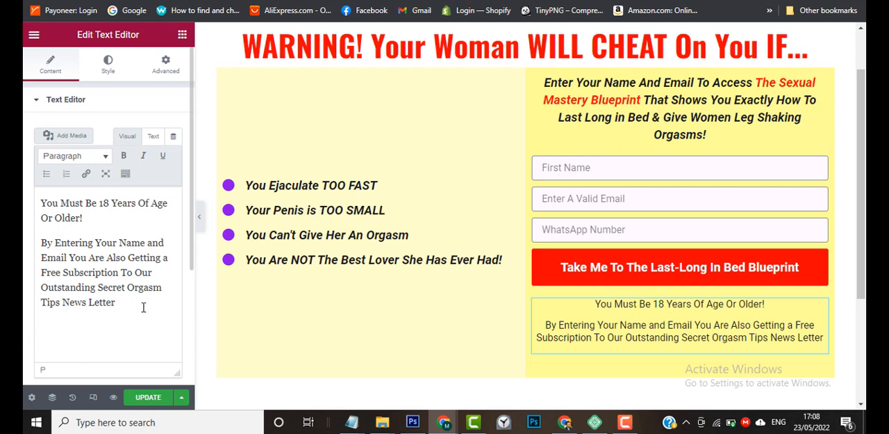
pyautogui.hotkey('ctrl', 'a')
pyautogui.click(108, 69)
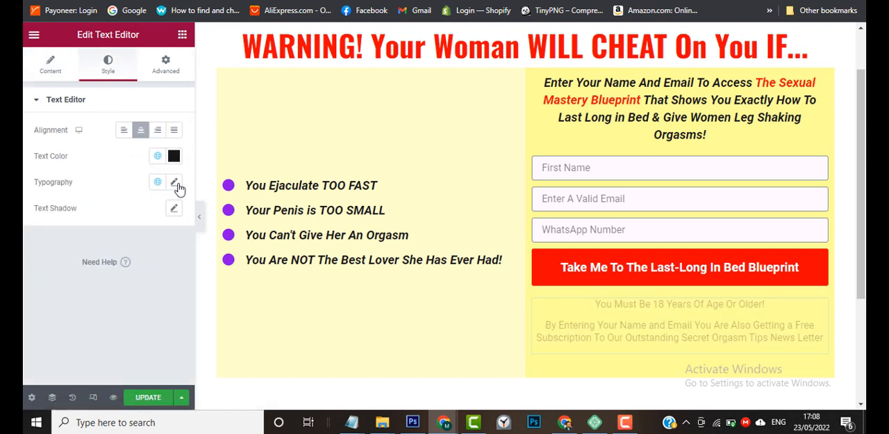
pyautogui.click(175, 183)
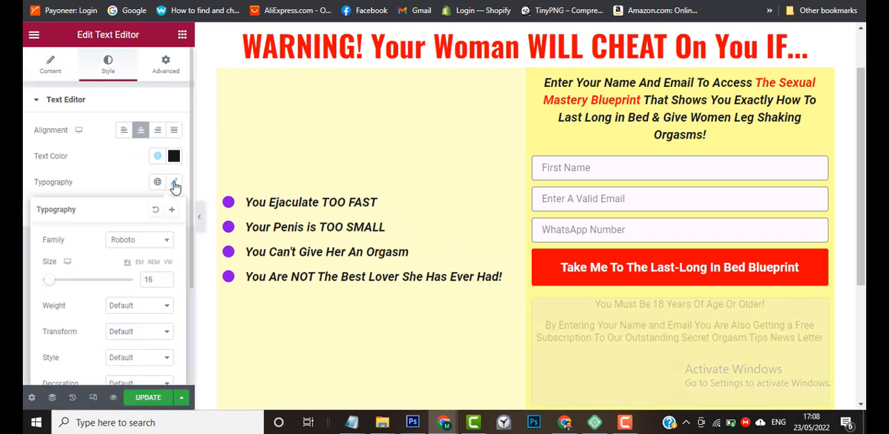
pyautogui.click(165, 282)
pyautogui.click(165, 283)
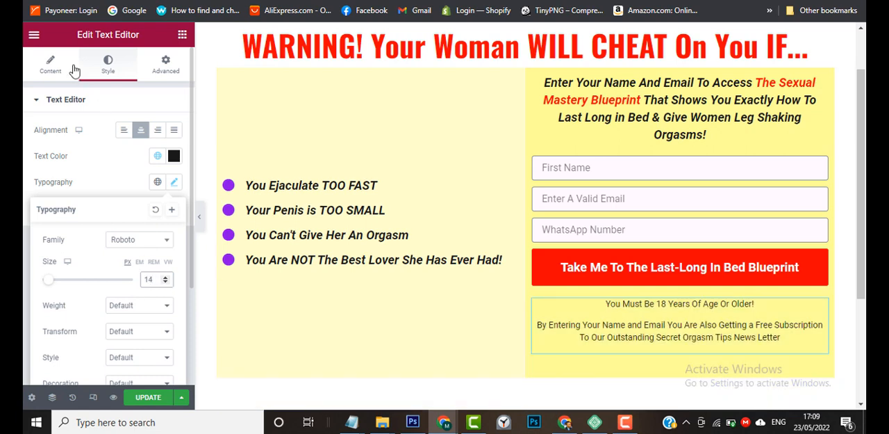
# Make the line "You Must Be 18 Years Of Age Or Older!" bold in the disclaimer text.
pyautogui.click(50, 66)
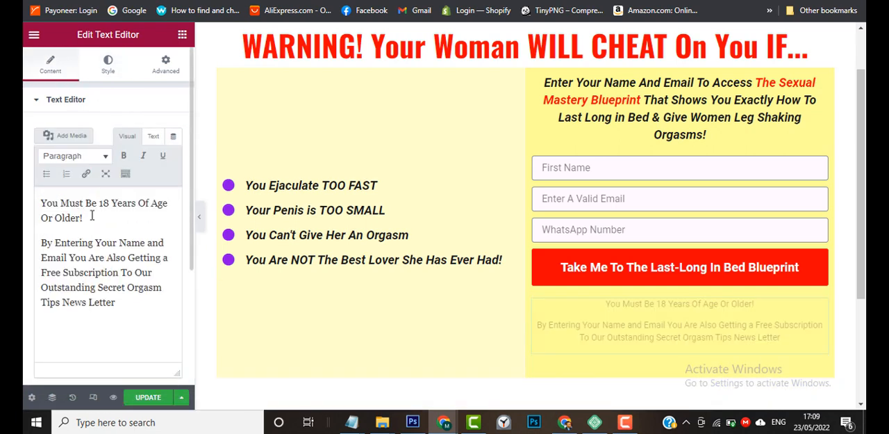
pyautogui.moveTo(89, 217); pyautogui.dragTo(35, 204)
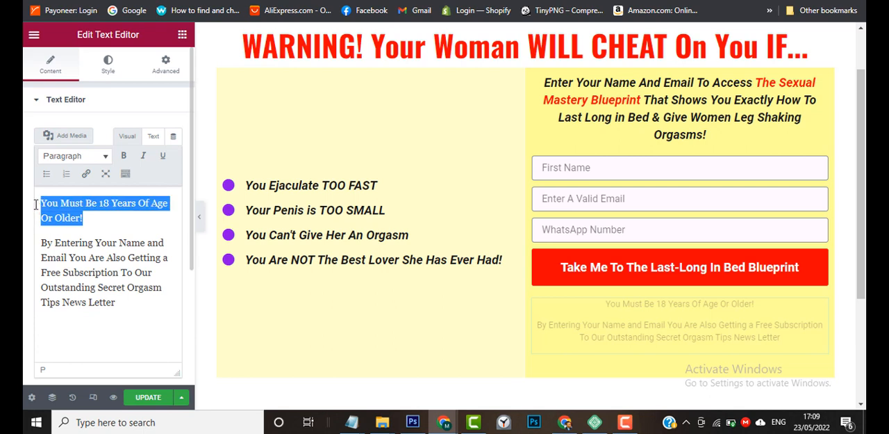
pyautogui.click(123, 156)
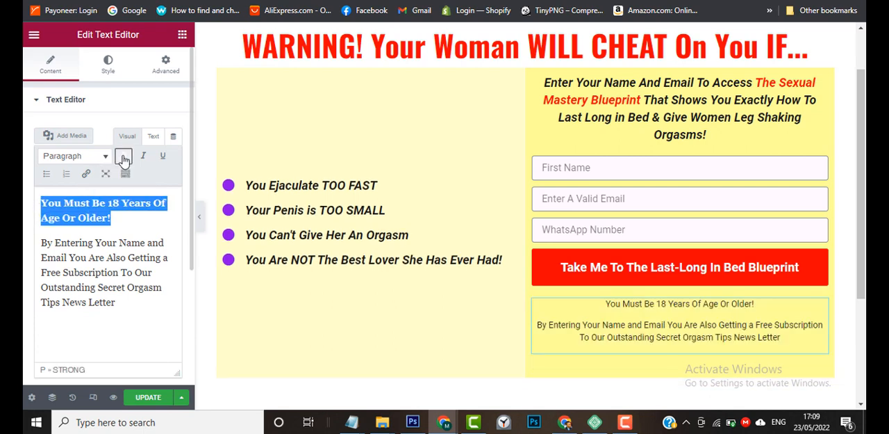
pyautogui.click(103, 216)
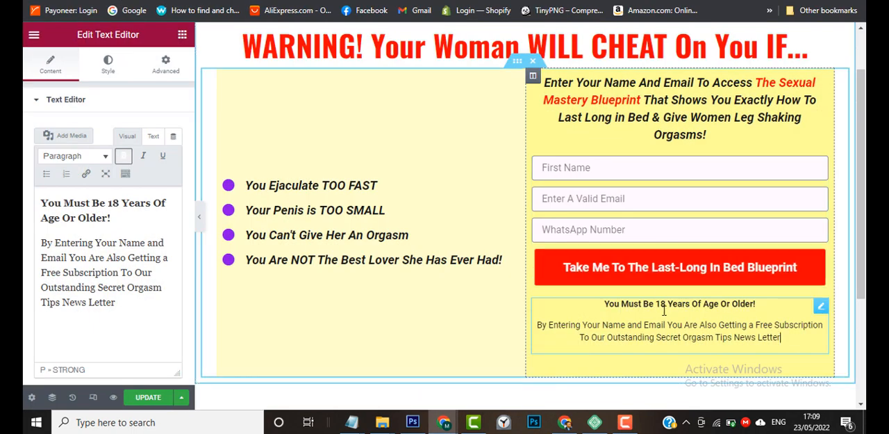
# Give the column that holds the form a border of type Solid.
pyautogui.scroll(1, 661, 199)
pyautogui.scroll(-3, 664, 201)
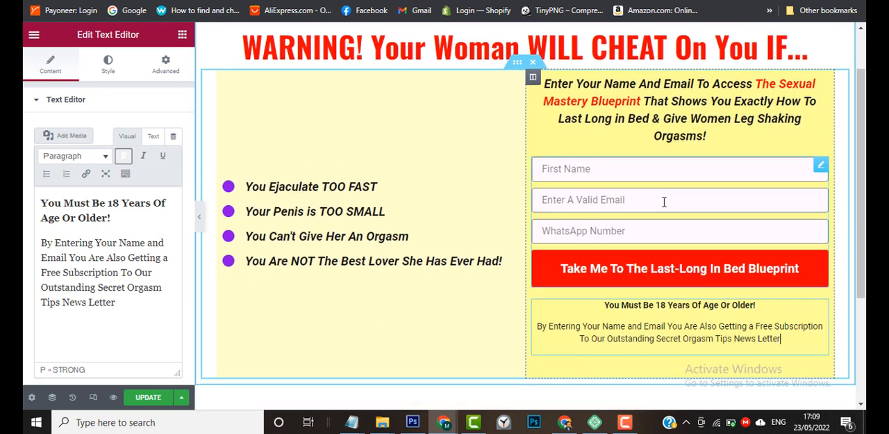
pyautogui.scroll(3, 586, 213)
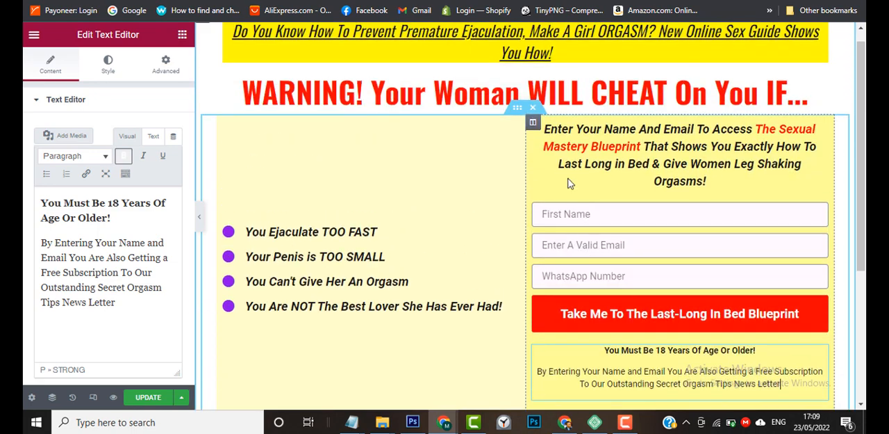
pyautogui.click(533, 124)
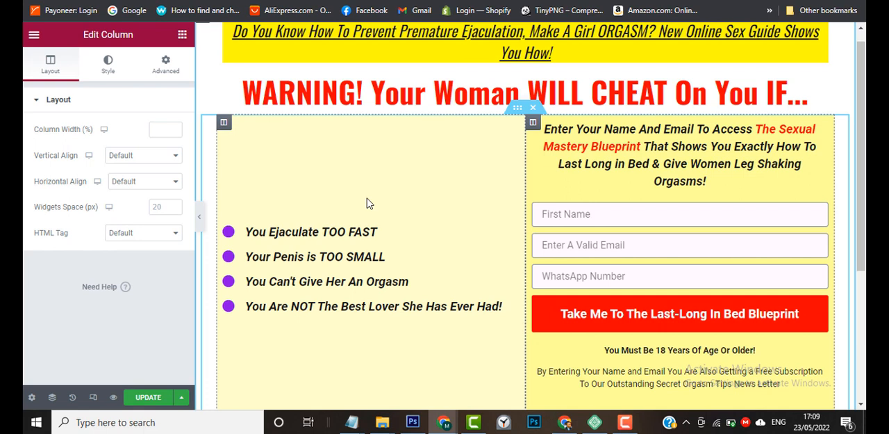
pyautogui.click(166, 75)
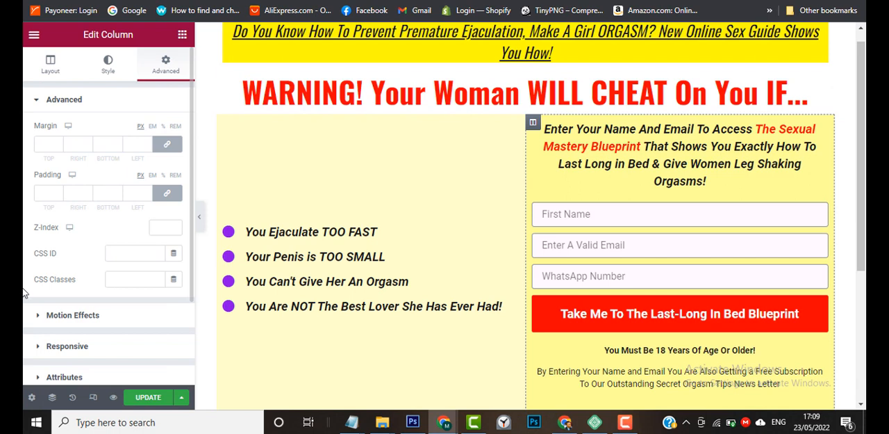
pyautogui.scroll(-3, 23, 292)
pyautogui.scroll(3, 23, 292)
pyautogui.scroll(-2, 23, 296)
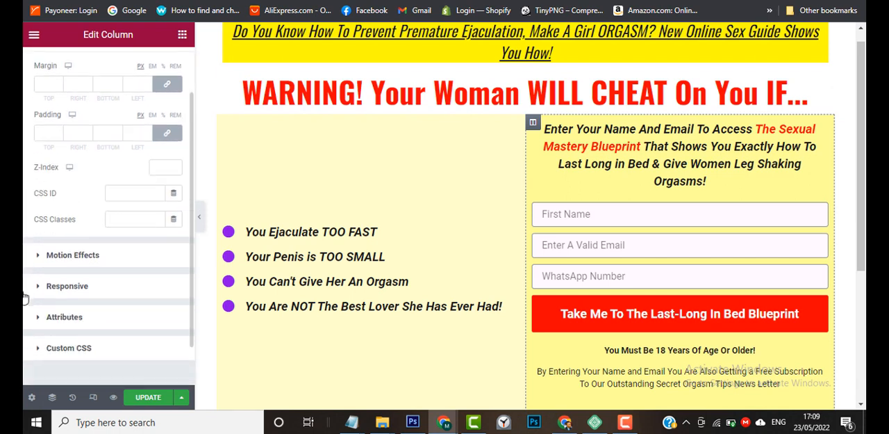
pyautogui.scroll(2, 23, 297)
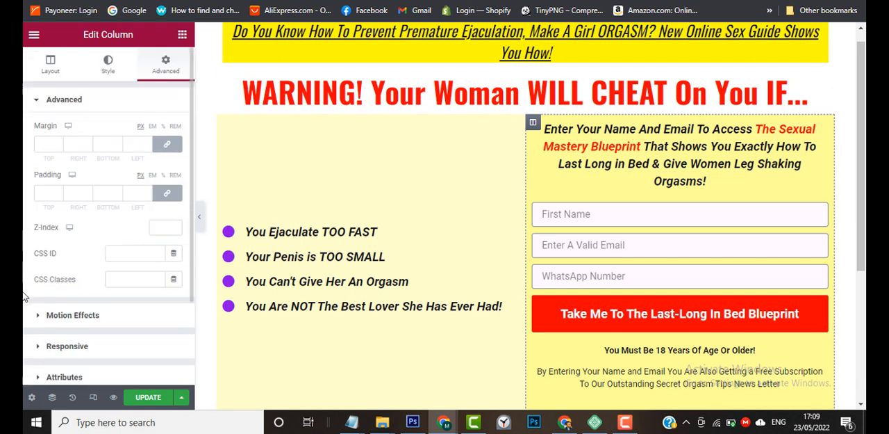
pyautogui.click(108, 70)
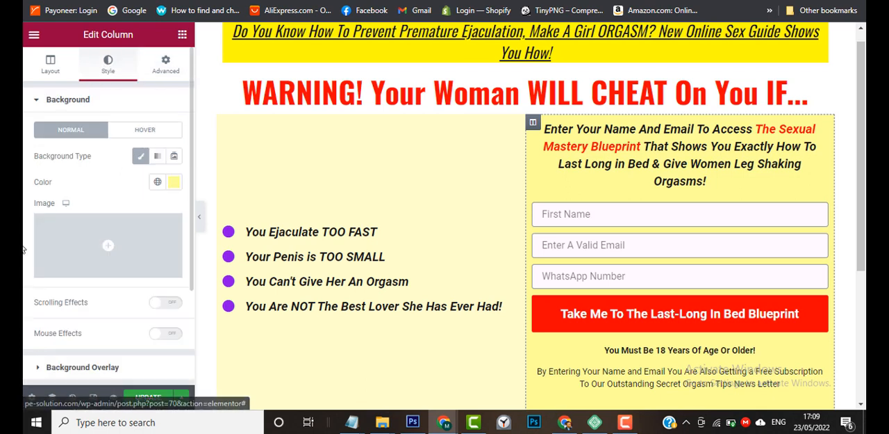
pyautogui.scroll(-3, 42, 256)
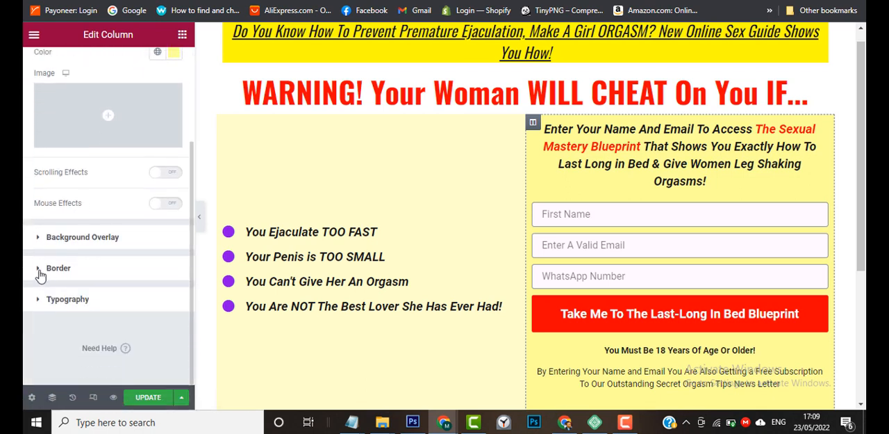
pyautogui.click(41, 269)
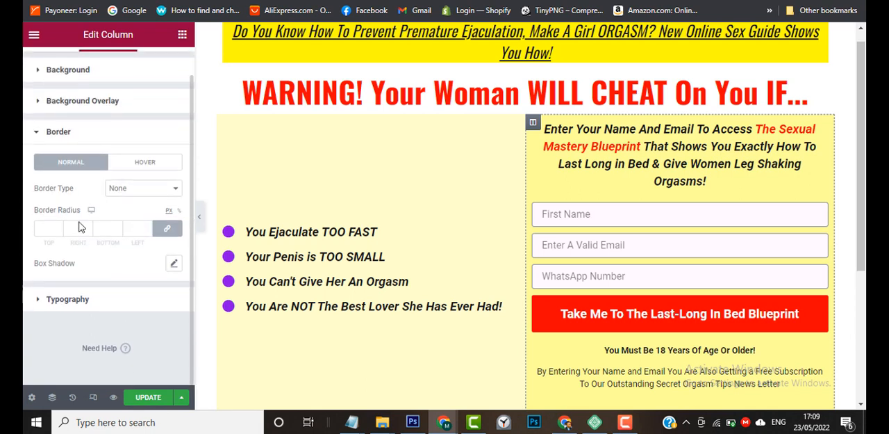
pyautogui.click(141, 191)
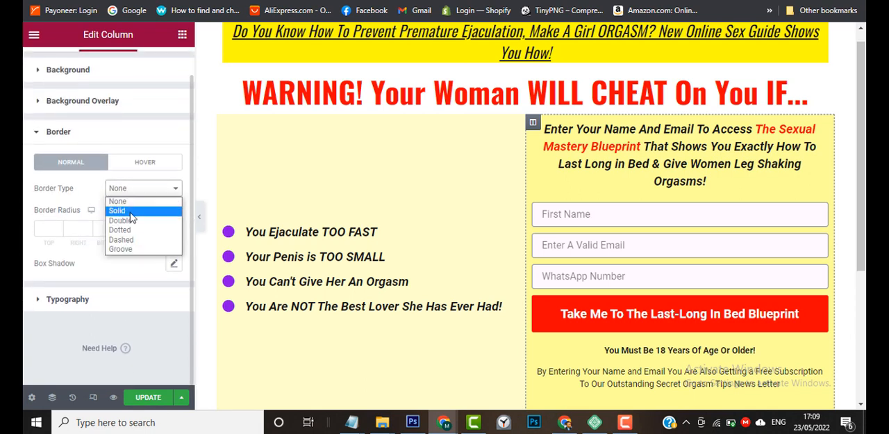
pyautogui.click(131, 213)
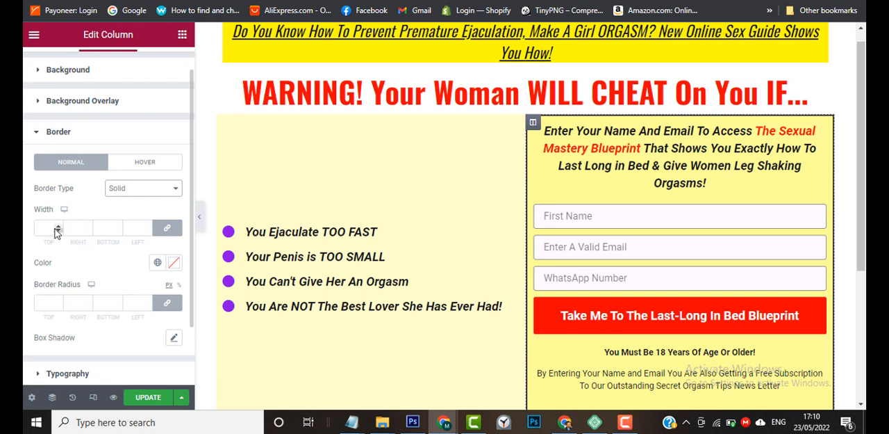
# Set the form column's border width to 4 on all four sides.
pyautogui.click(58, 228)
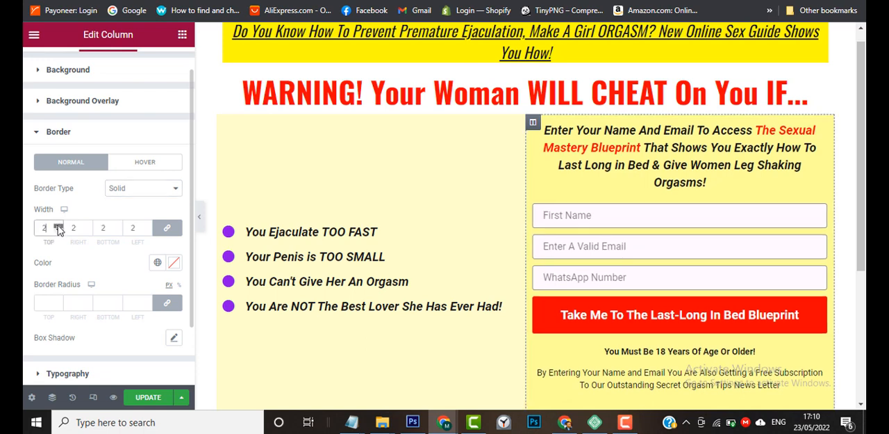
pyautogui.click(58, 228)
pyautogui.click(58, 228)
pyautogui.click(58, 228)
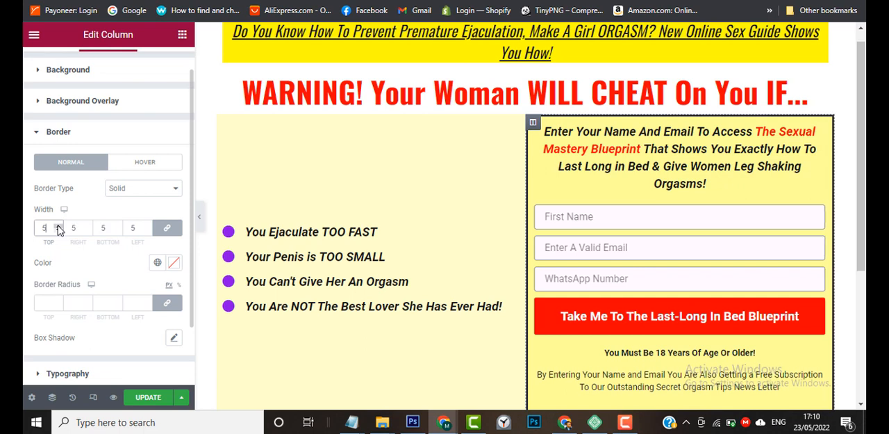
pyautogui.click(58, 229)
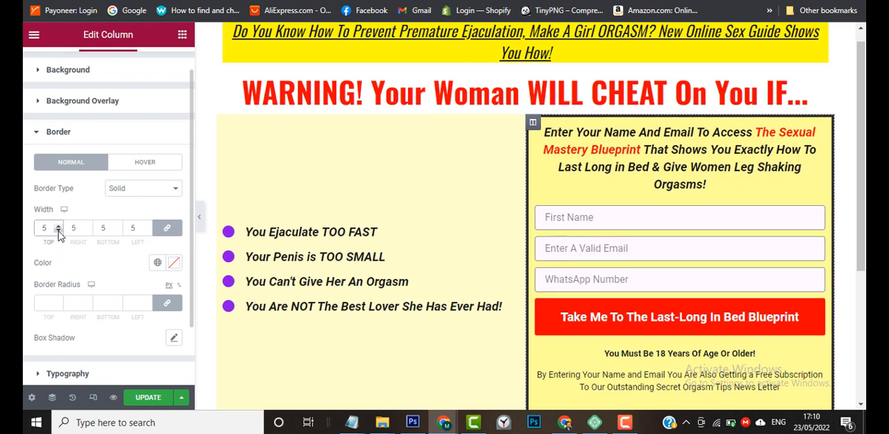
pyautogui.click(58, 232)
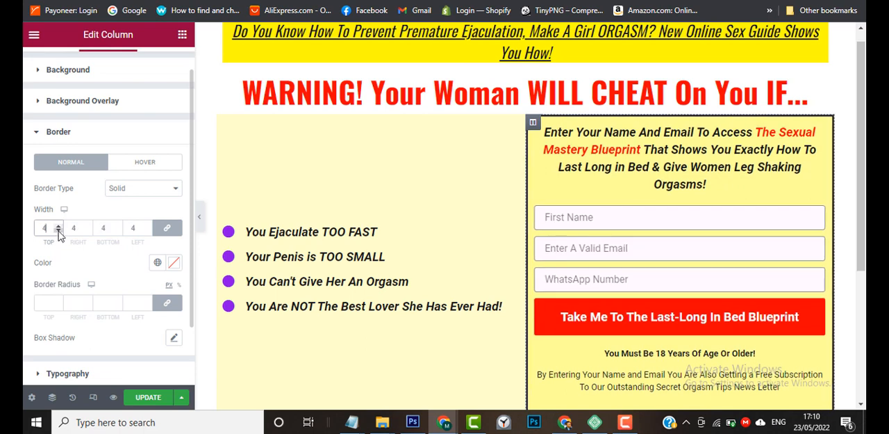
# Set the border color of the form column to red, #FF0000.
pyautogui.click(157, 264)
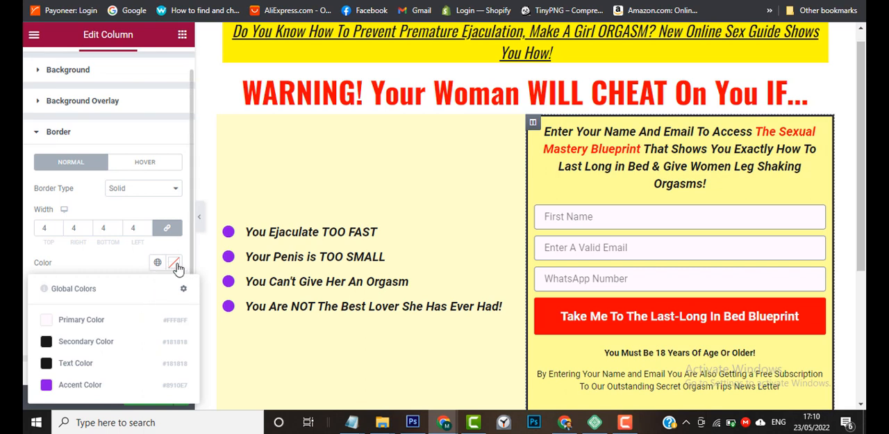
pyautogui.click(463, 0)
pyautogui.click(388, 53)
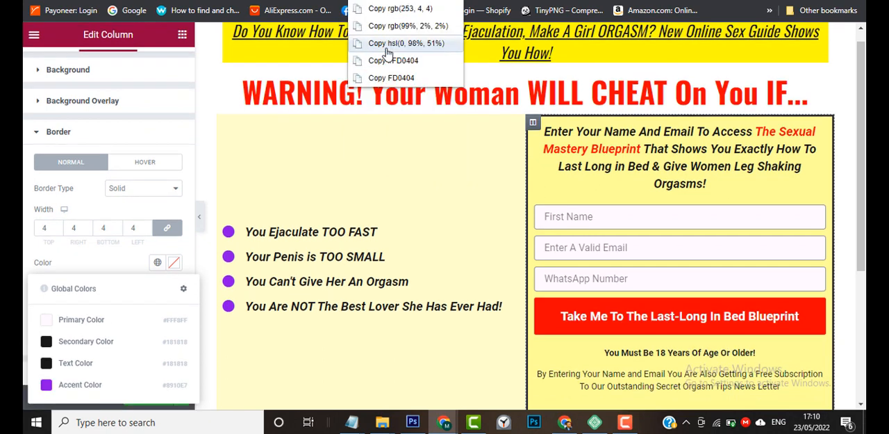
pyautogui.click(391, 77)
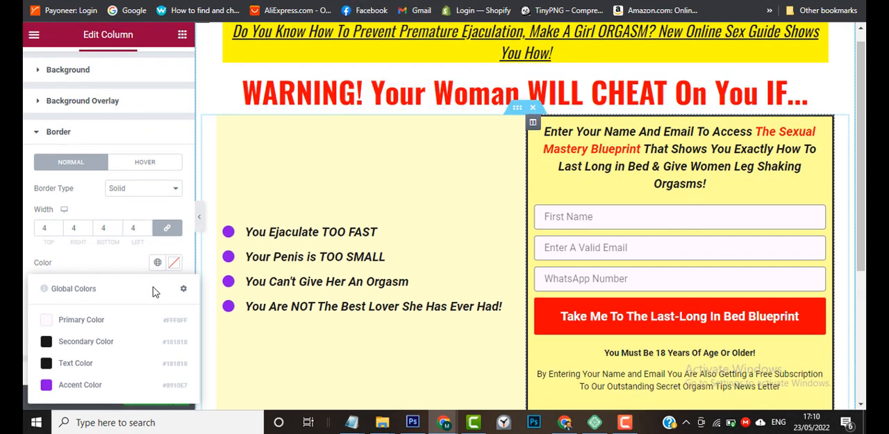
pyautogui.click(174, 263)
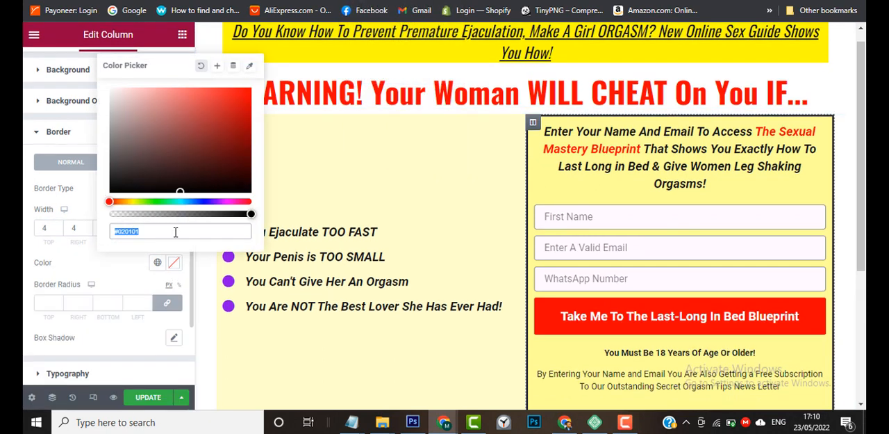
pyautogui.click(166, 233)
pyautogui.moveTo(151, 235); pyautogui.dragTo(119, 236)
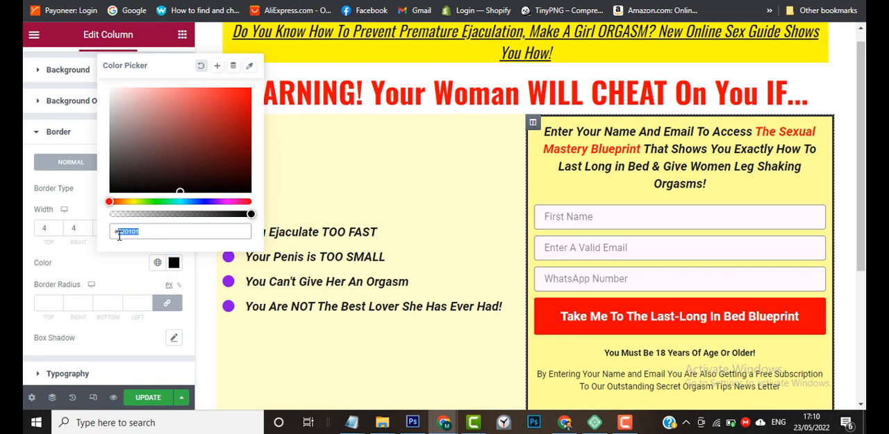
pyautogui.write('F70000')
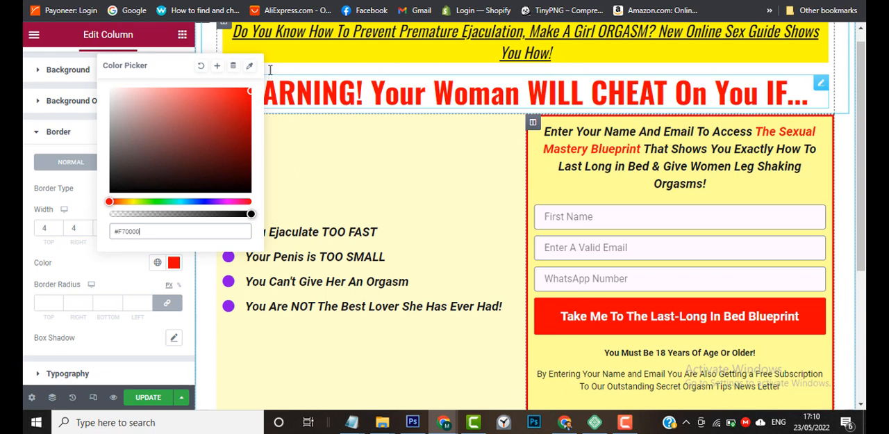
pyautogui.moveTo(167, 189)
pyautogui.mouseDown()
pyautogui.moveTo(198, 207)
pyautogui.moveTo(259, 91)
pyautogui.moveTo(256, 80)
pyautogui.mouseUp()
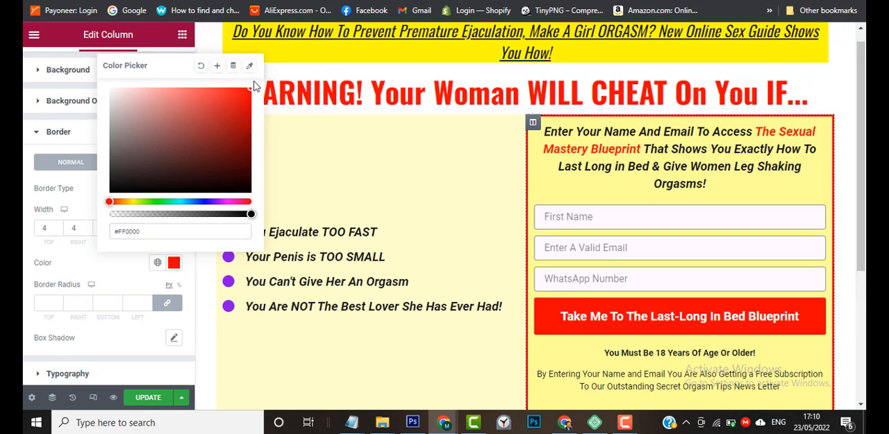
pyautogui.click(175, 268)
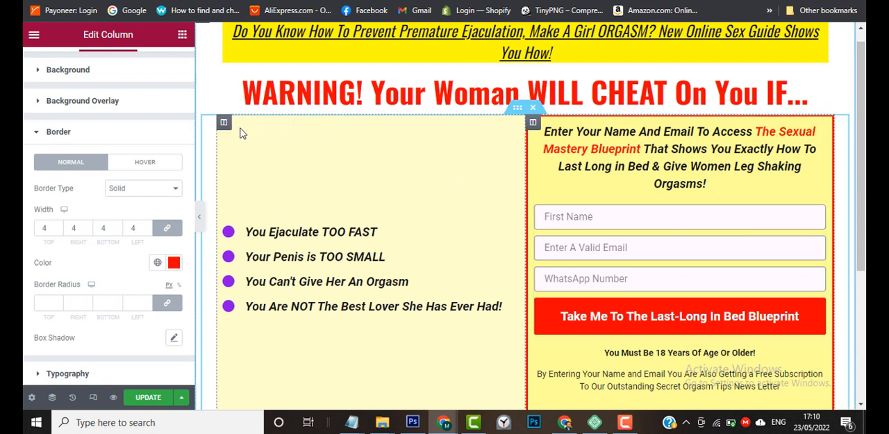
# Give the column that holds the bullet list a border of type Solid.
pyautogui.click(225, 123)
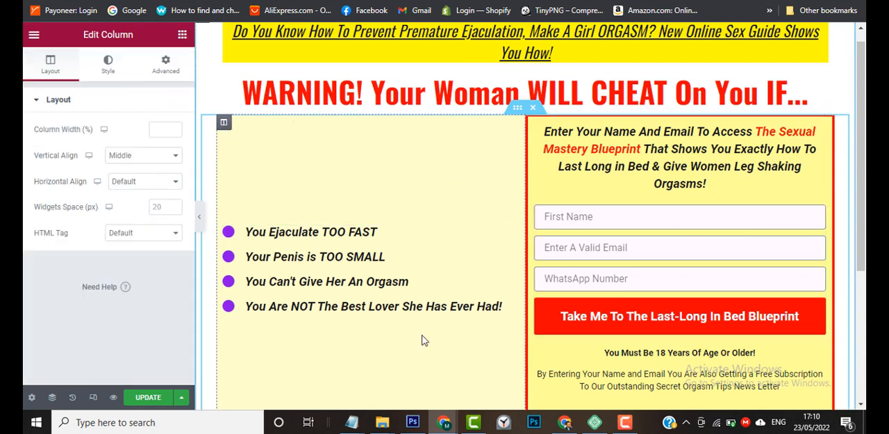
pyautogui.moveTo(444, 425)
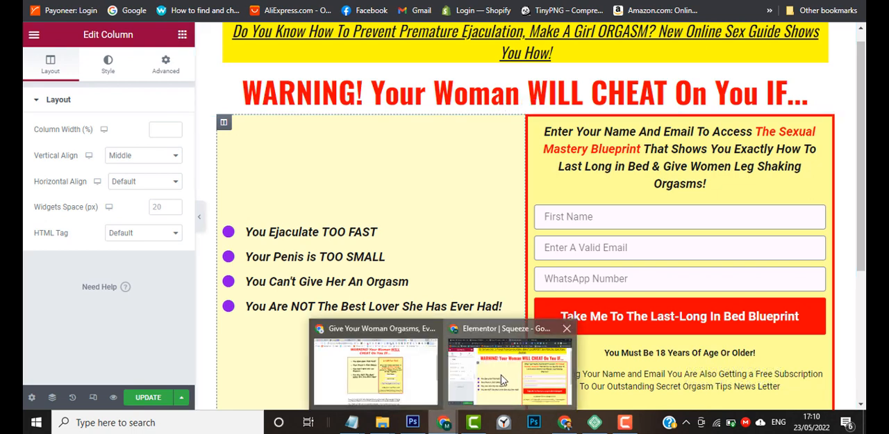
pyautogui.moveTo(410, 387)
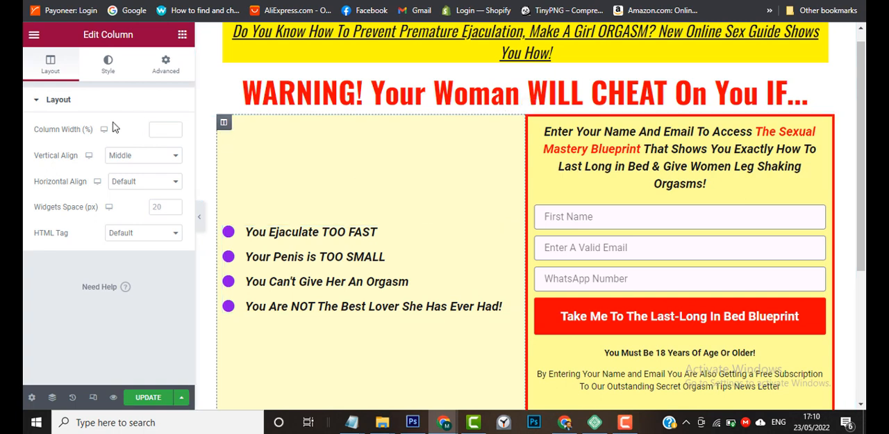
pyautogui.click(110, 72)
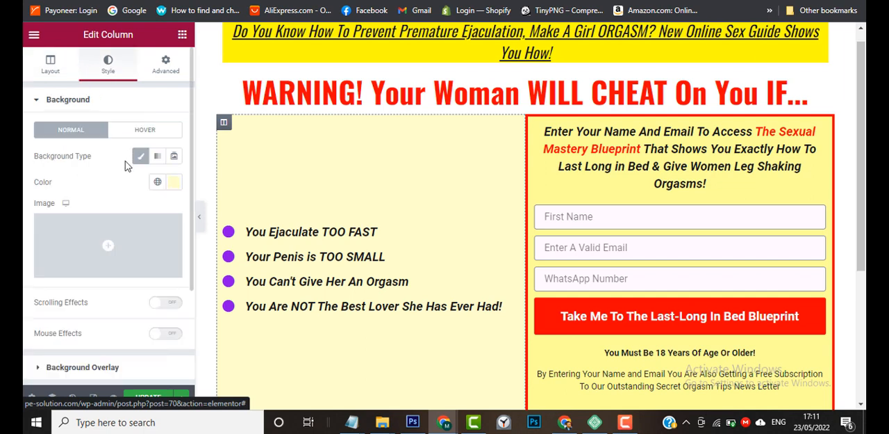
pyautogui.scroll(-1, 87, 212)
pyautogui.scroll(-1, 87, 212)
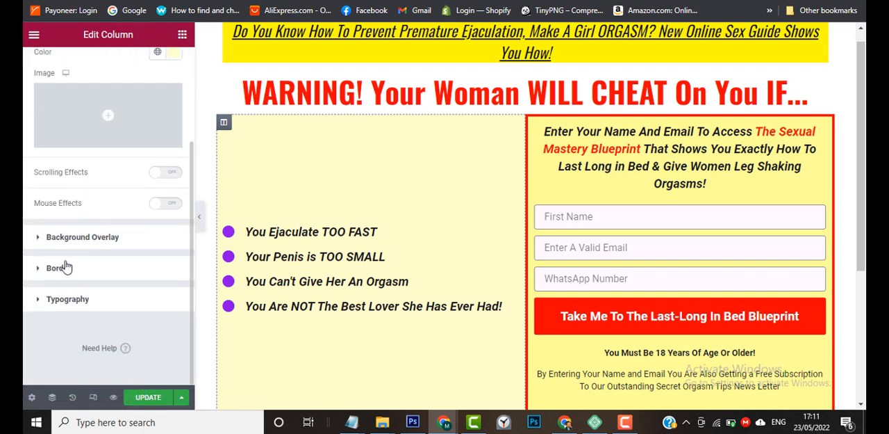
pyautogui.click(67, 267)
pyautogui.scroll(-1, 23, 300)
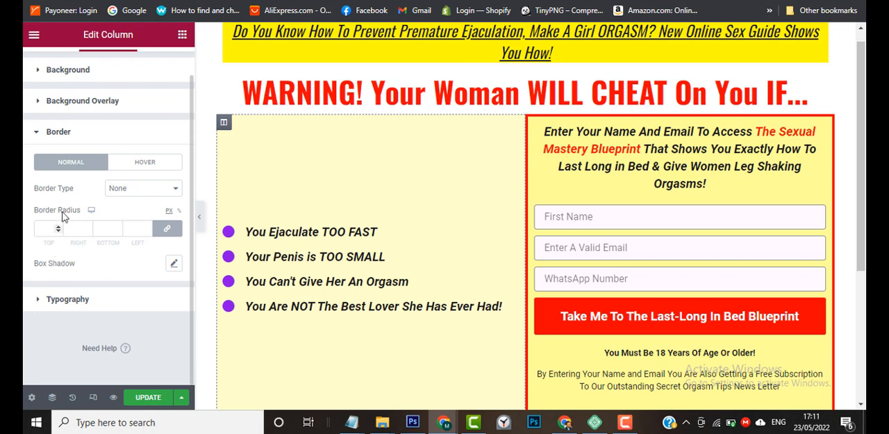
pyautogui.click(130, 196)
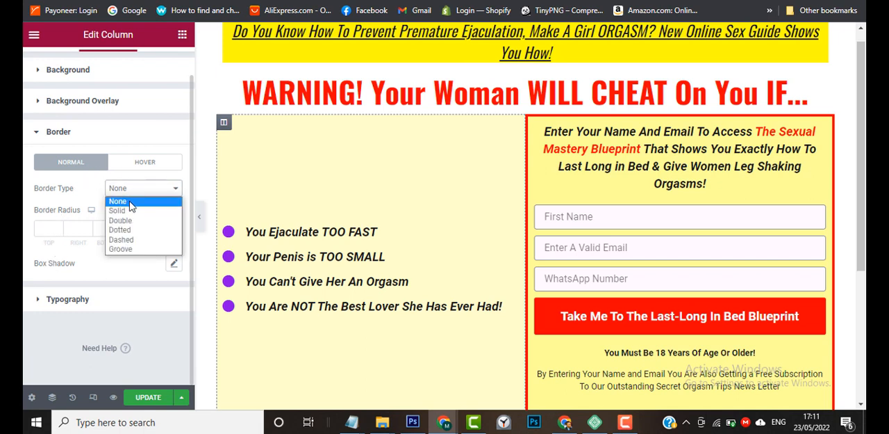
pyautogui.click(117, 210)
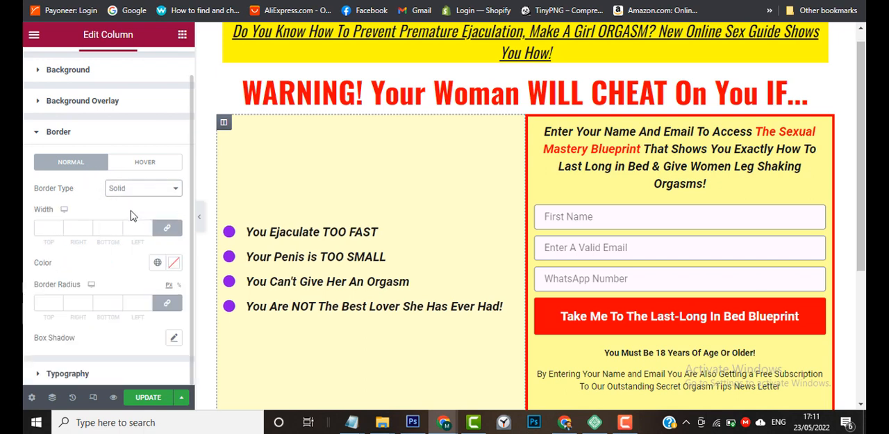
# Set the bullet-list column's border width to 4 on all sides and its color to the global Secondary Color.
pyautogui.click(43, 230)
pyautogui.write('4')
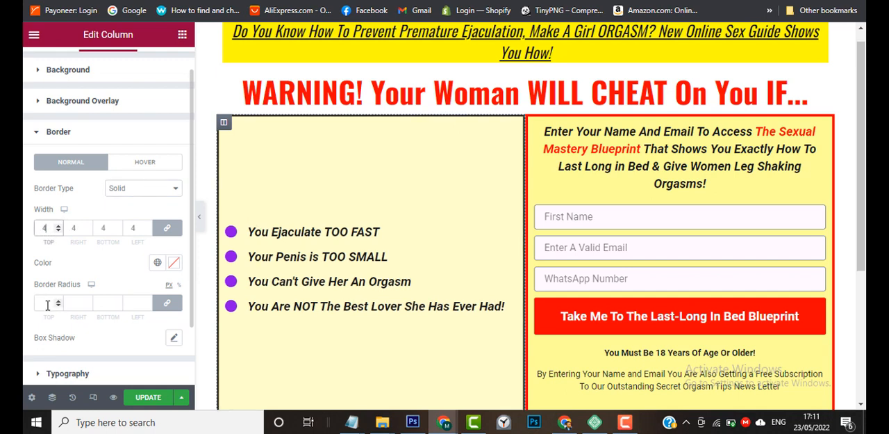
pyautogui.click(159, 264)
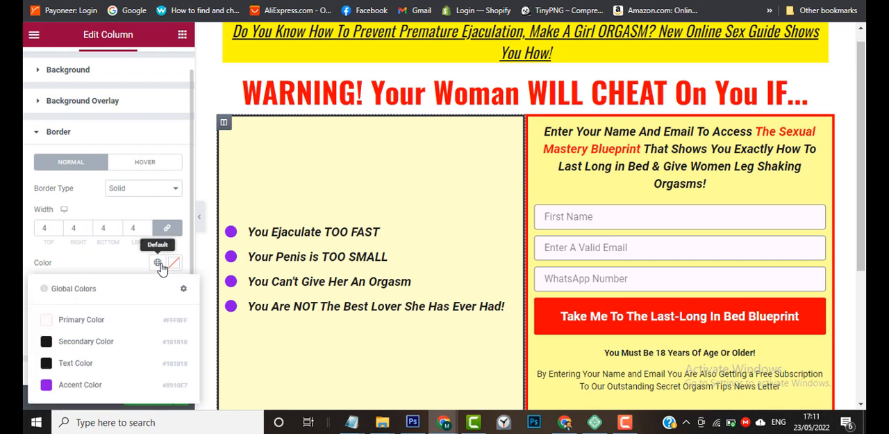
pyautogui.click(93, 343)
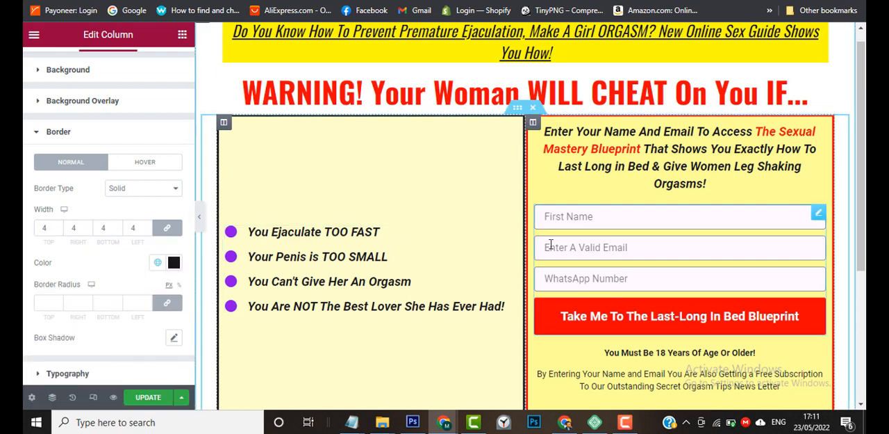
# Widen the bullet-list column slightly by shifting the divider between the two columns toward the form.
pyautogui.moveTo(865, 184)
pyautogui.mouseDown()
pyautogui.moveTo(865, 221)
pyautogui.moveTo(865, 189)
pyautogui.mouseUp()
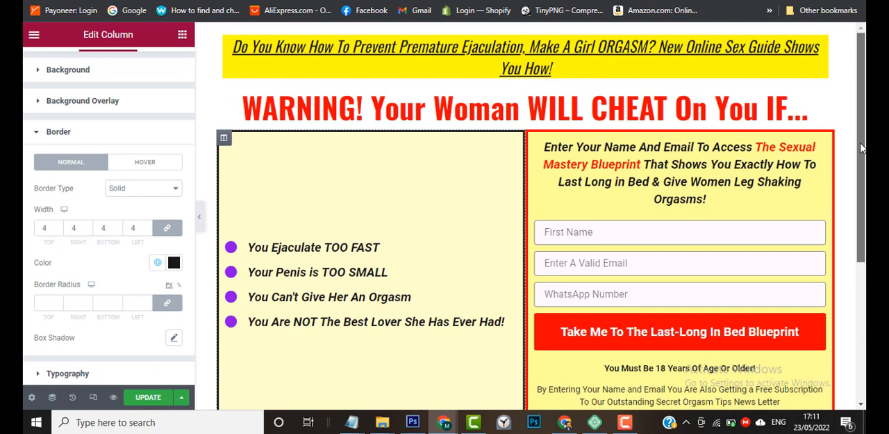
pyautogui.scroll(-1, 865, 172)
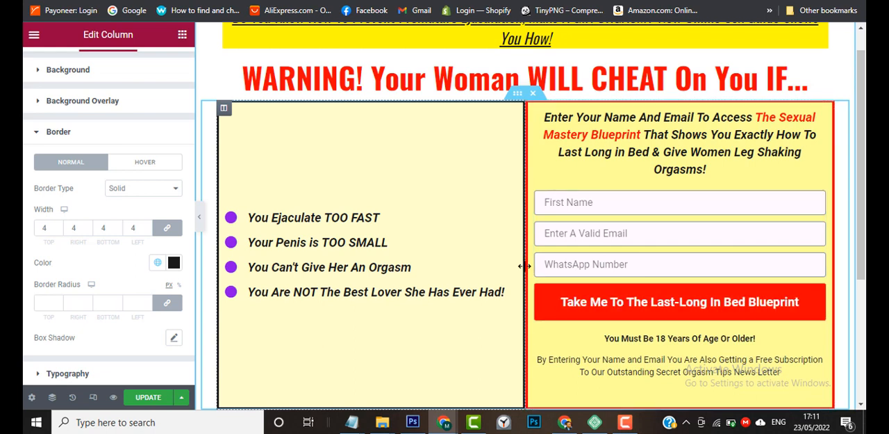
pyautogui.moveTo(524, 268); pyautogui.dragTo(539, 276)
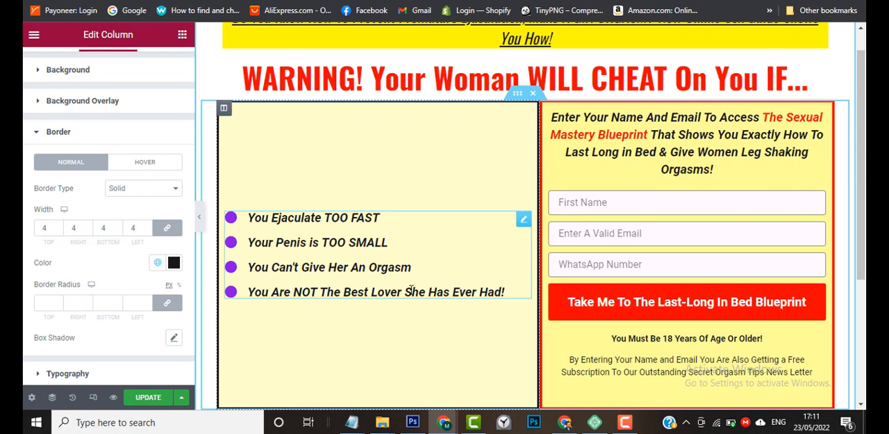
# Unlink the form column's padding values and set the top and bottom padding to 35 px.
pyautogui.scroll(-1, 411, 290)
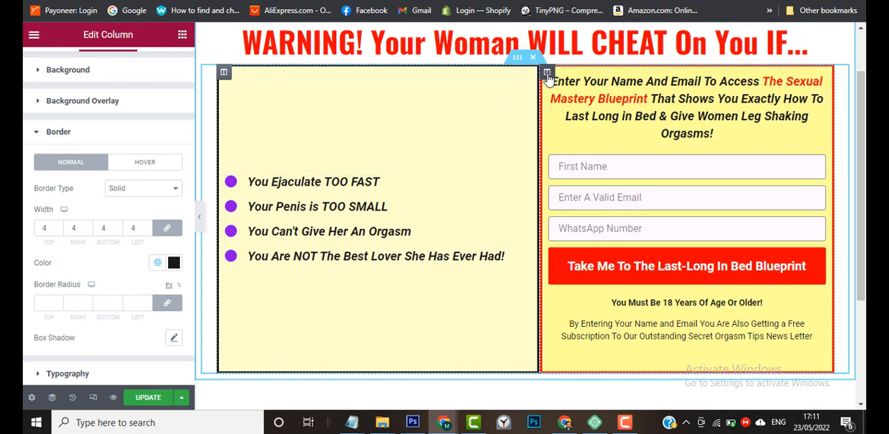
pyautogui.click(547, 74)
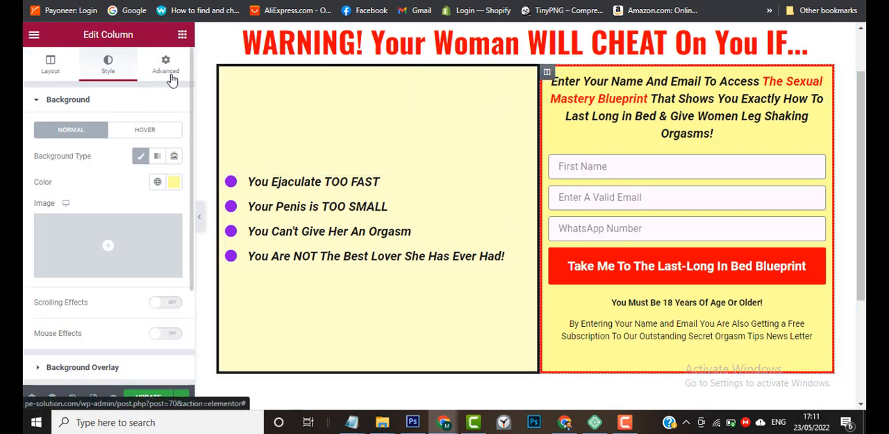
pyautogui.click(172, 76)
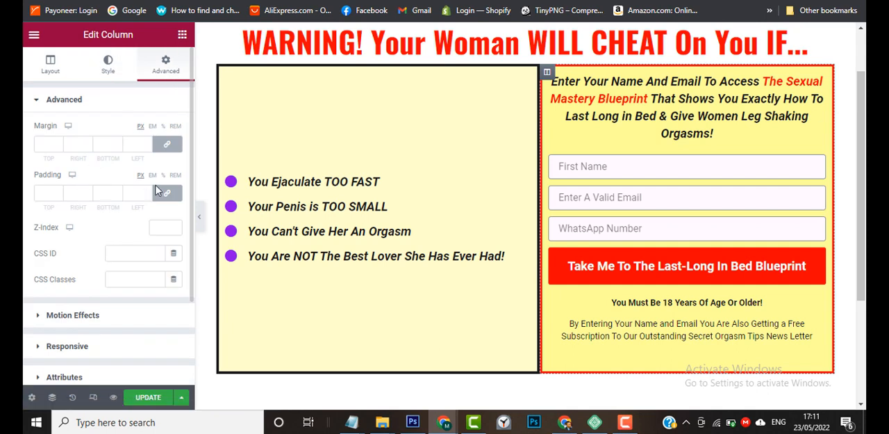
pyautogui.click(172, 198)
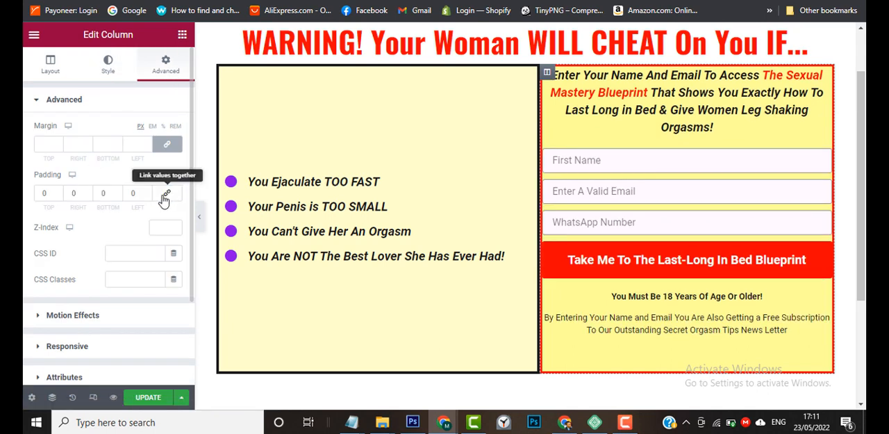
pyautogui.click(41, 196)
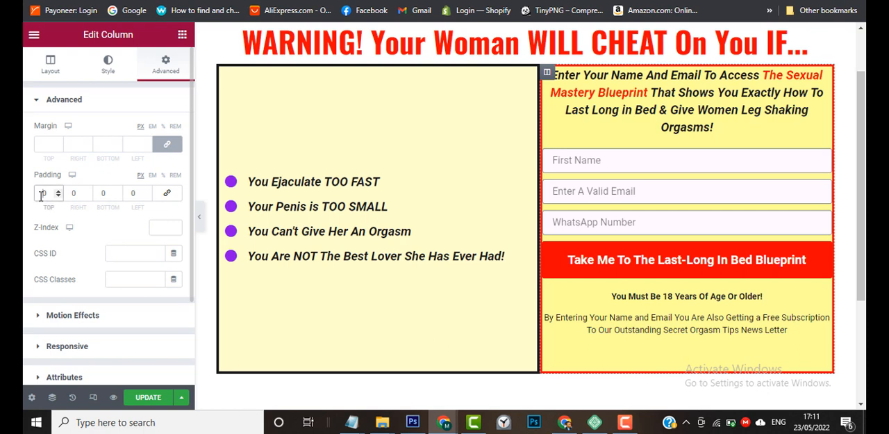
pyautogui.write('1')
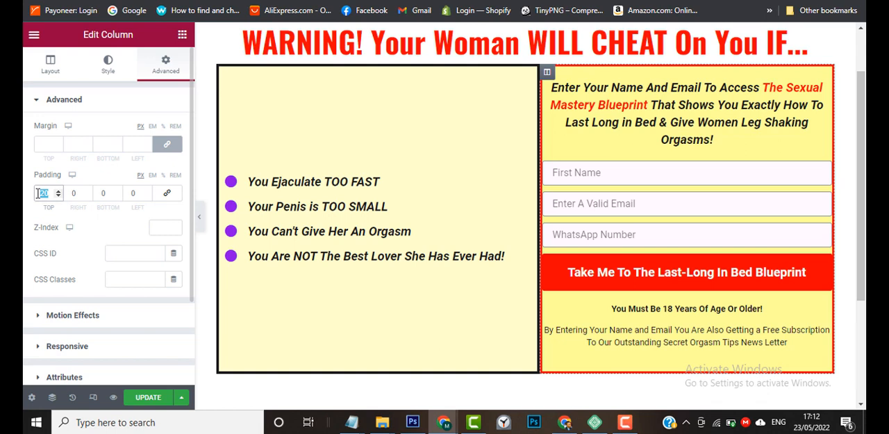
pyautogui.write('35')
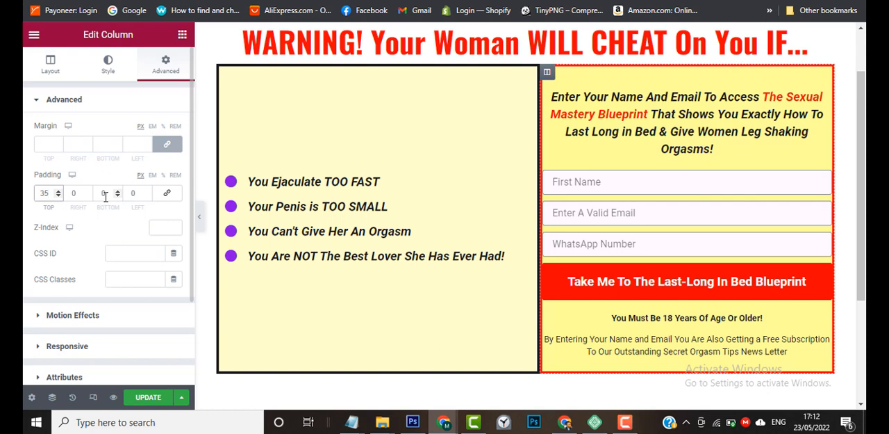
pyautogui.doubleClick(105, 196)
pyautogui.write('35')
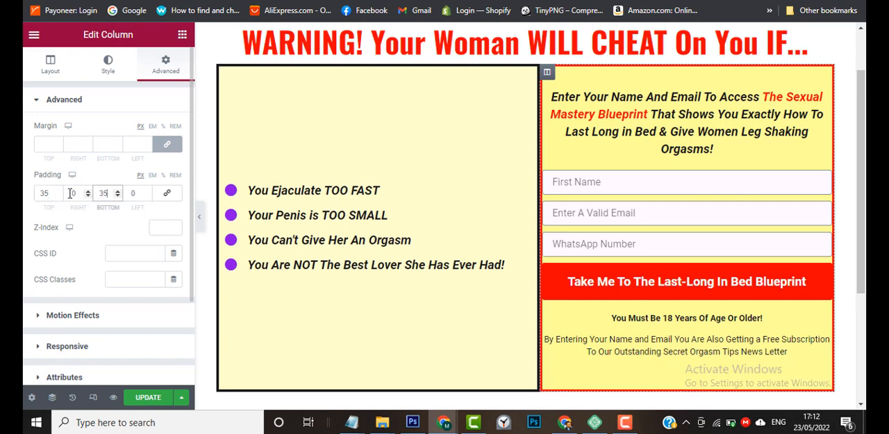
# Set the form column's left and right padding to 25 px.
pyautogui.click(71, 192)
pyautogui.write('2')
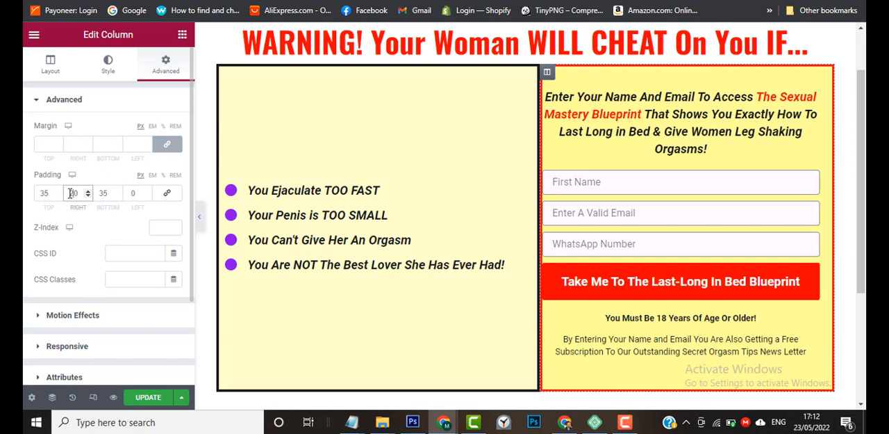
pyautogui.click(130, 194)
pyautogui.write('2')
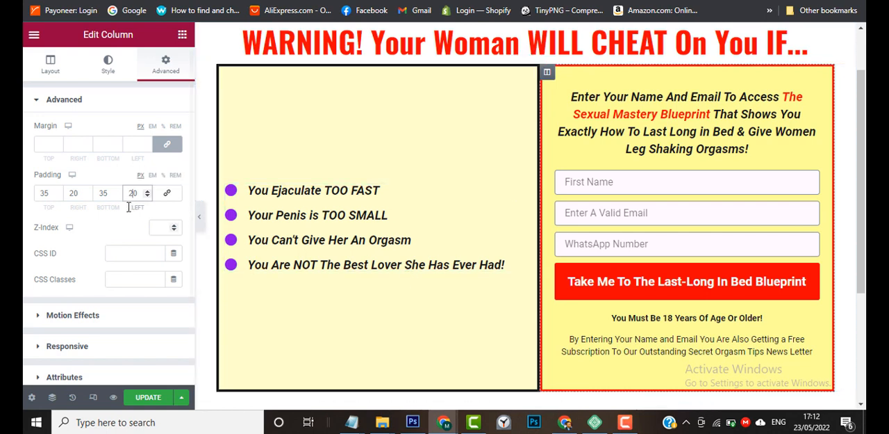
pyautogui.click(146, 192)
pyautogui.click(147, 191)
pyautogui.click(147, 191)
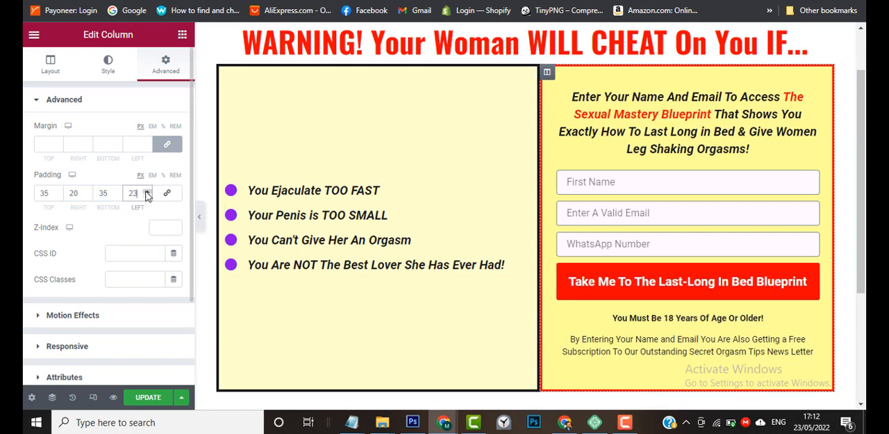
pyautogui.click(147, 191)
pyautogui.click(146, 191)
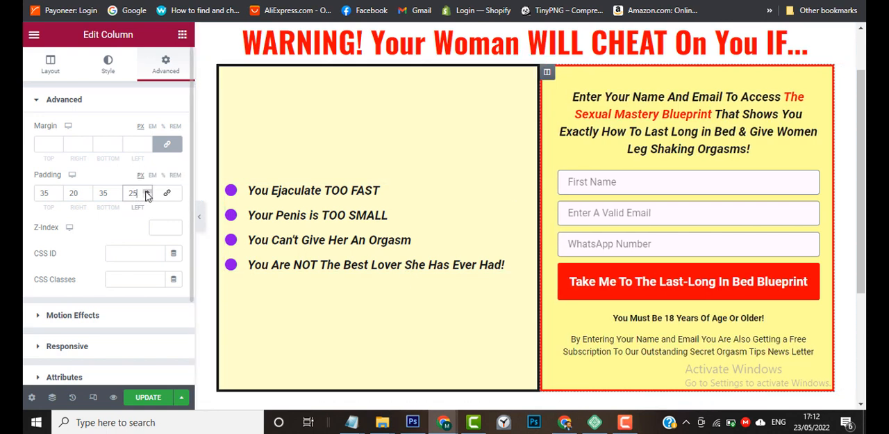
pyautogui.click(87, 192)
pyautogui.click(88, 191)
pyautogui.click(88, 191)
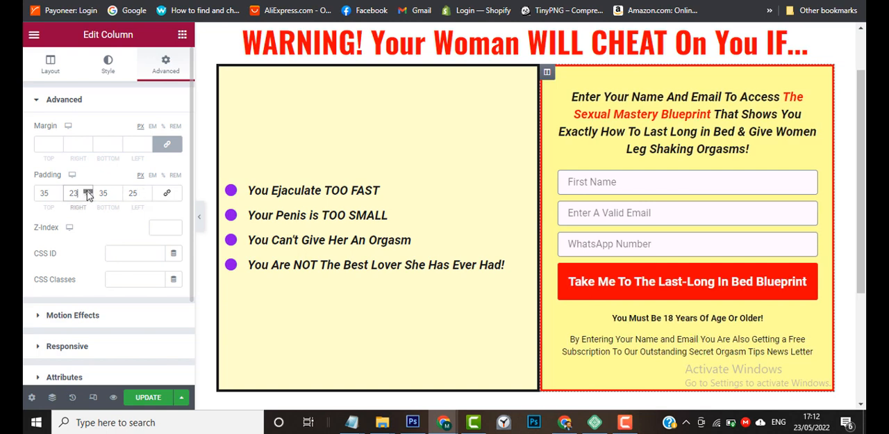
pyautogui.click(88, 192)
pyautogui.click(87, 192)
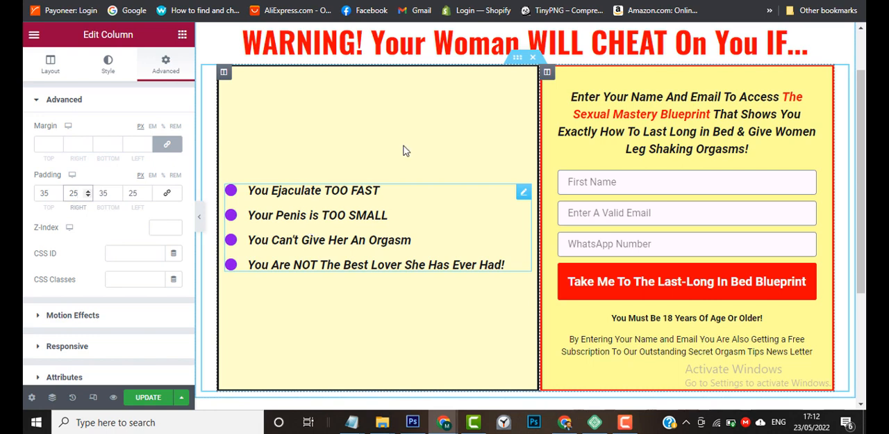
# Try pasting the form column's copied style onto the bullet-list column, and revert the page to the preceding padding edit.
pyautogui.rightClick(548, 75)
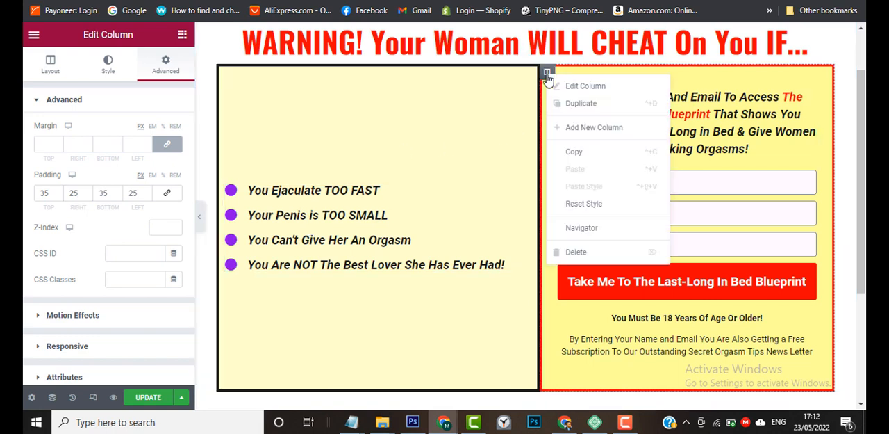
pyautogui.click(578, 152)
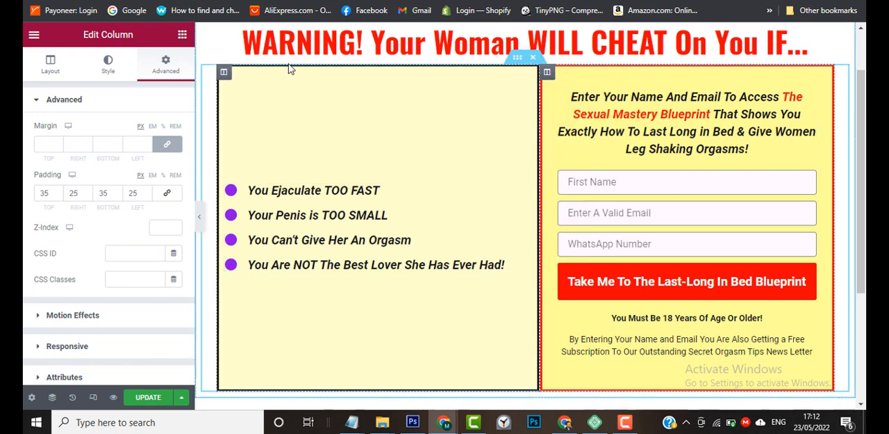
pyautogui.rightClick(224, 75)
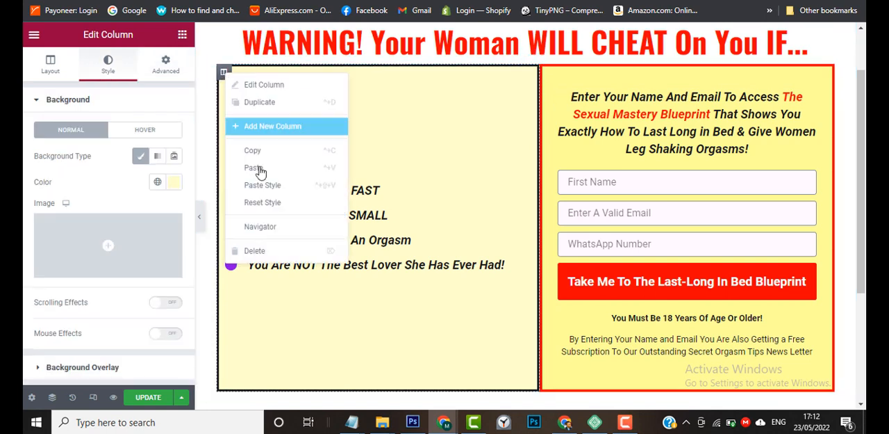
pyautogui.click(258, 189)
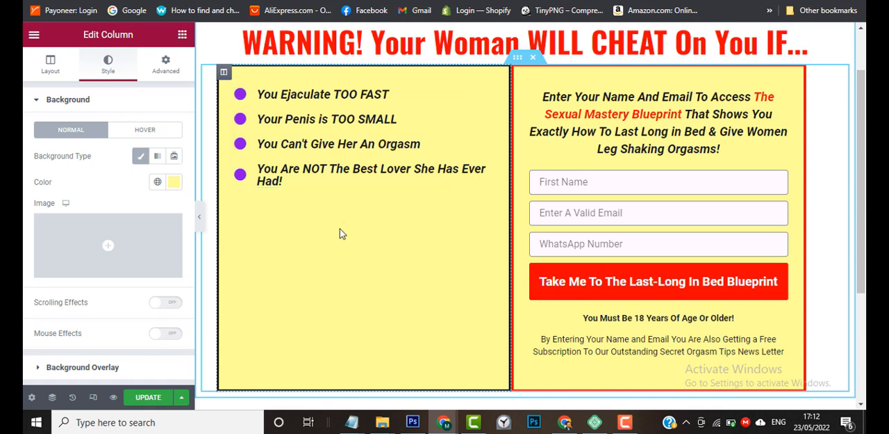
pyautogui.click(73, 398)
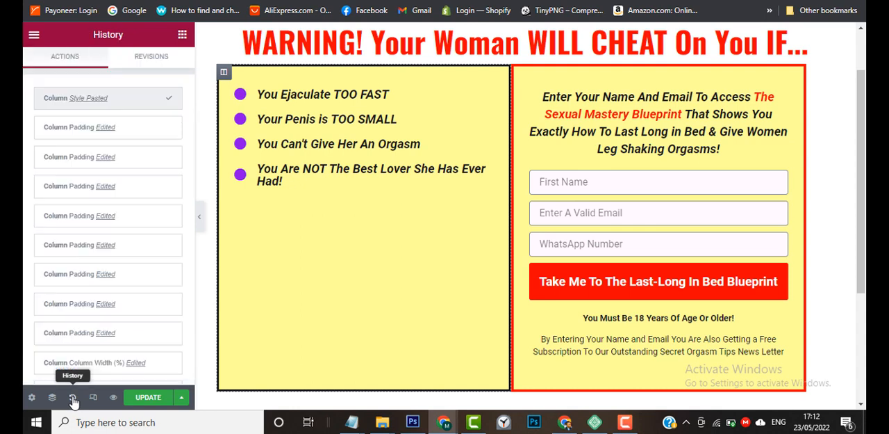
pyautogui.click(149, 137)
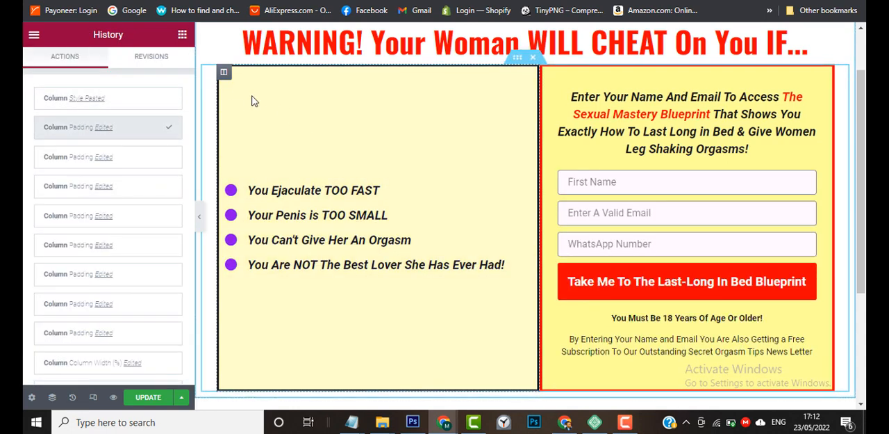
# Unlink the bullet-list column's padding values and set its left padding to 35 px.
pyautogui.click(223, 73)
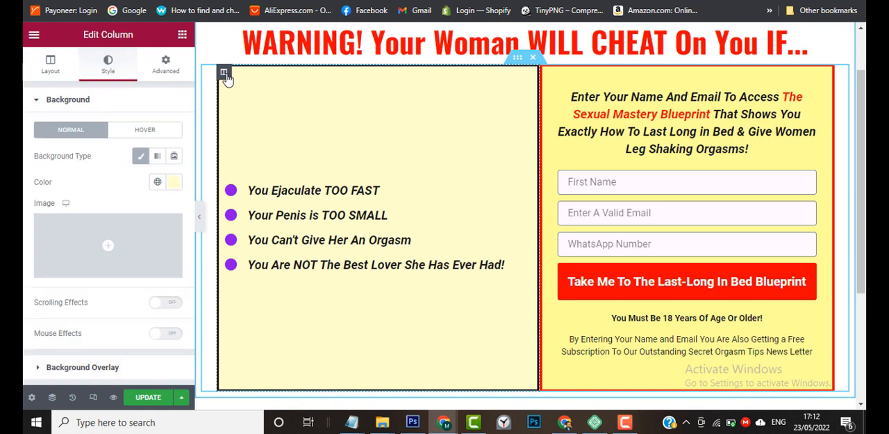
pyautogui.click(171, 75)
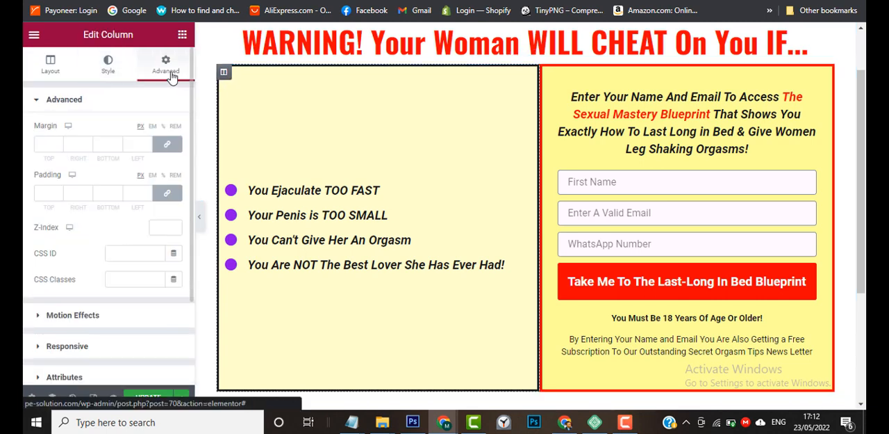
pyautogui.click(175, 197)
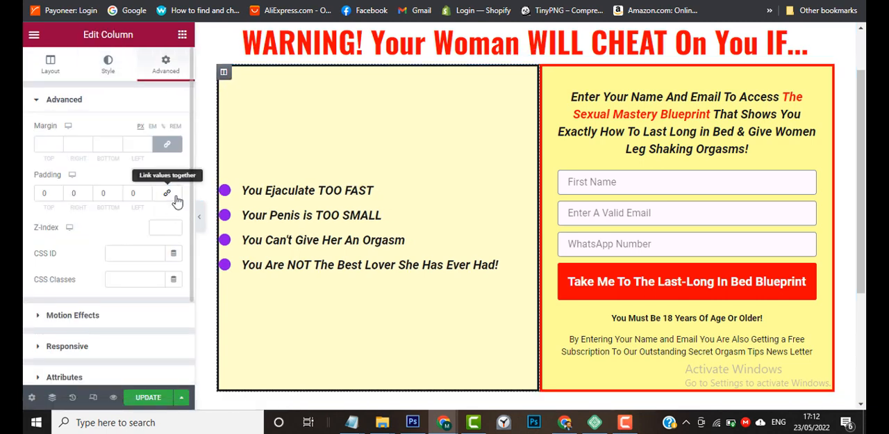
pyautogui.click(42, 195)
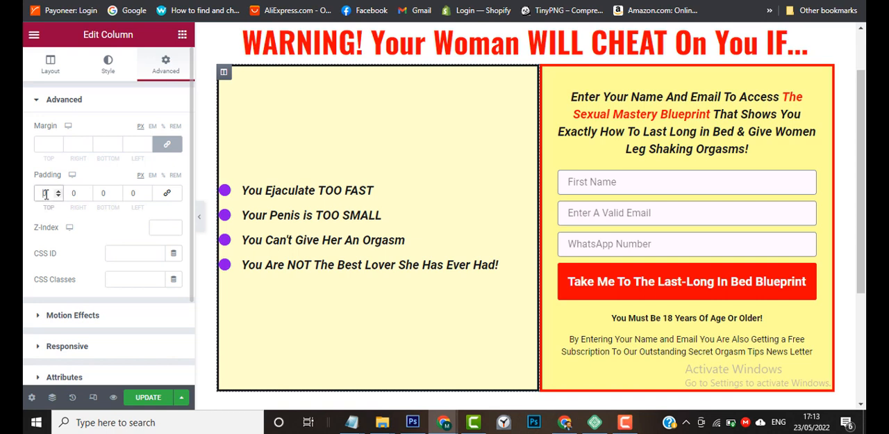
pyautogui.click(129, 193)
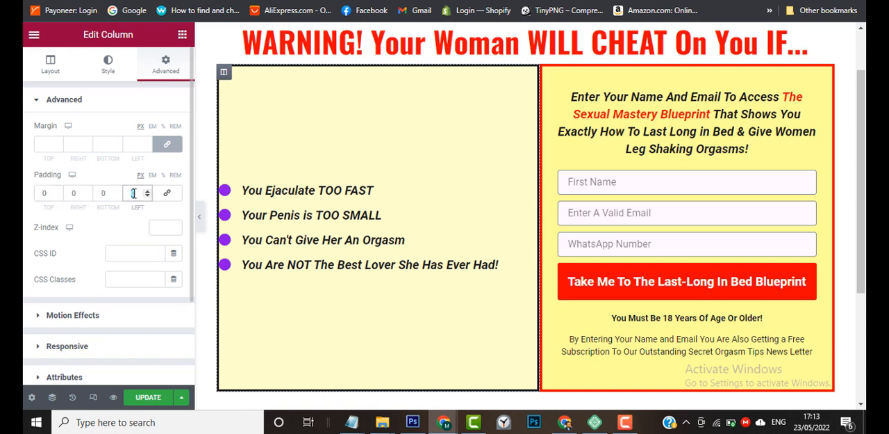
pyautogui.write('3')
pyautogui.write('0')
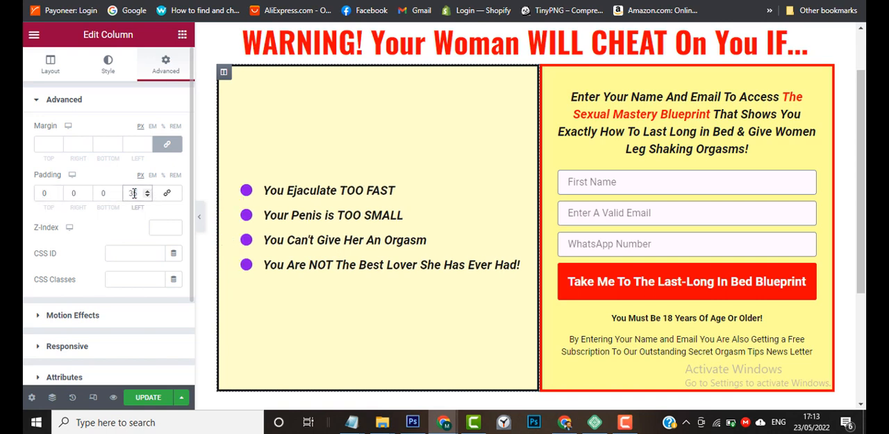
# Preview the page without the editing panel to check the headline and both columns, and bring the panel back.
pyautogui.click(200, 216)
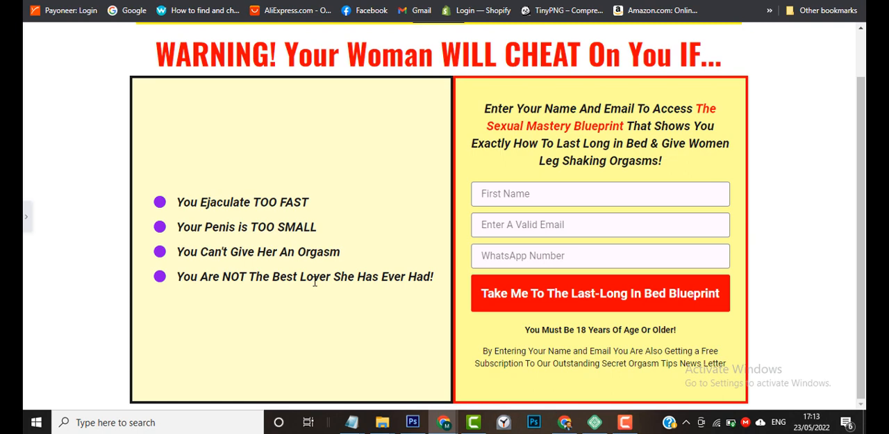
pyautogui.scroll(1, 315, 281)
pyautogui.scroll(-1, 315, 282)
pyautogui.scroll(1, 315, 281)
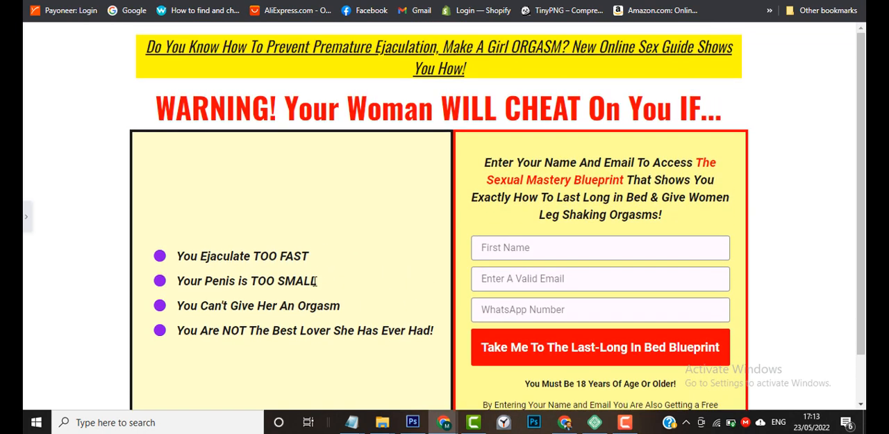
pyautogui.click(25, 218)
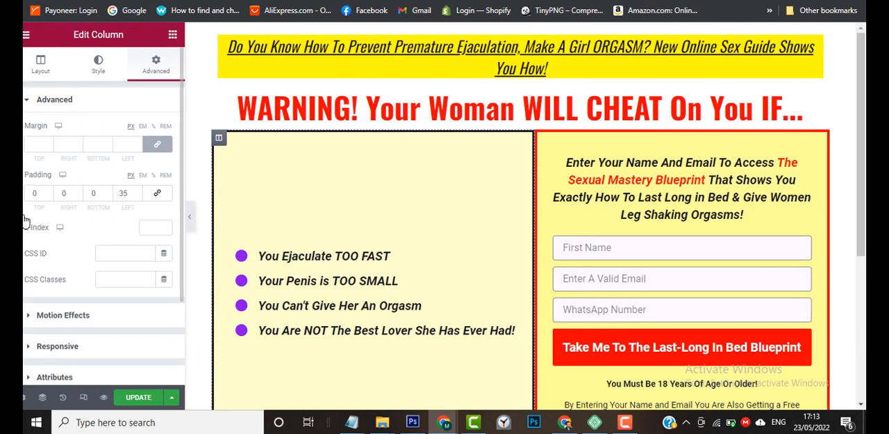
# Switch to the sample page and examine the text and testimonial box below its opt-in area.
pyautogui.scroll(-3, 361, 318)
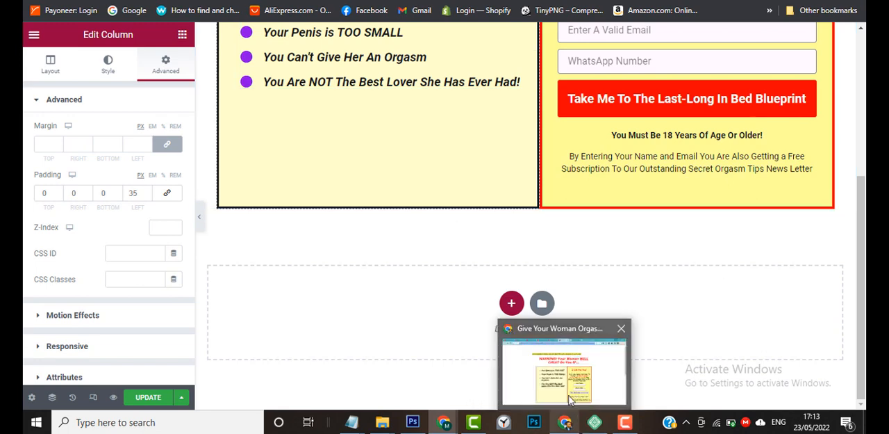
pyautogui.click(576, 424)
pyautogui.scroll(-5, 788, 274)
pyautogui.scroll(-1, 788, 274)
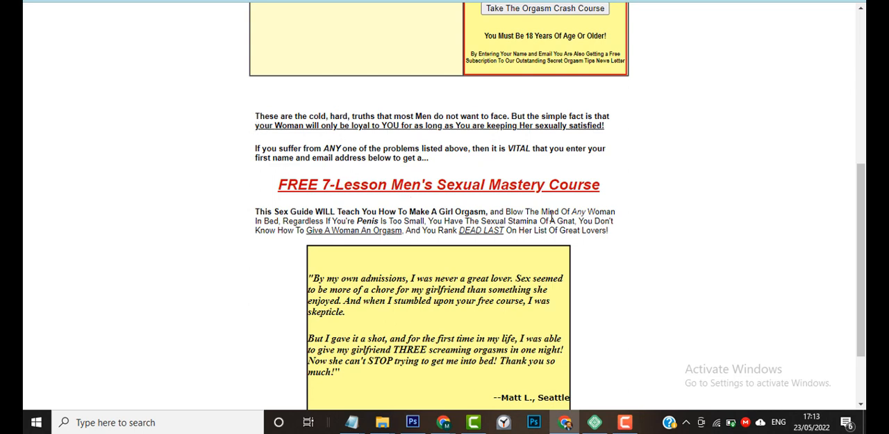
pyautogui.scroll(-1, 551, 219)
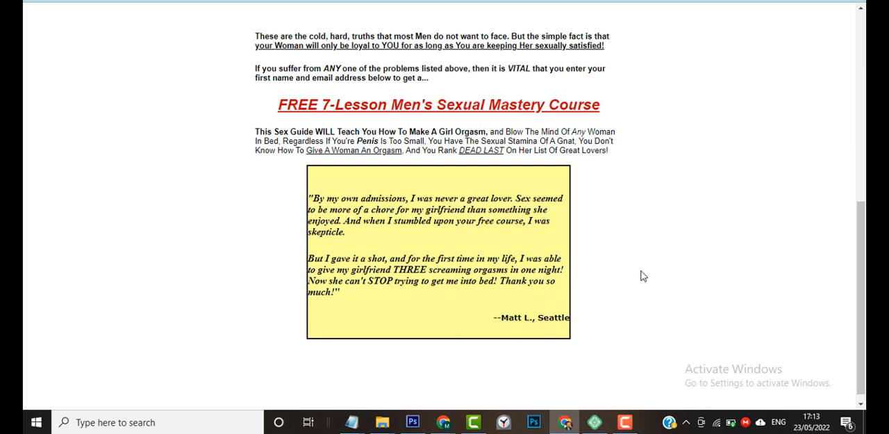
pyautogui.scroll(2, 639, 274)
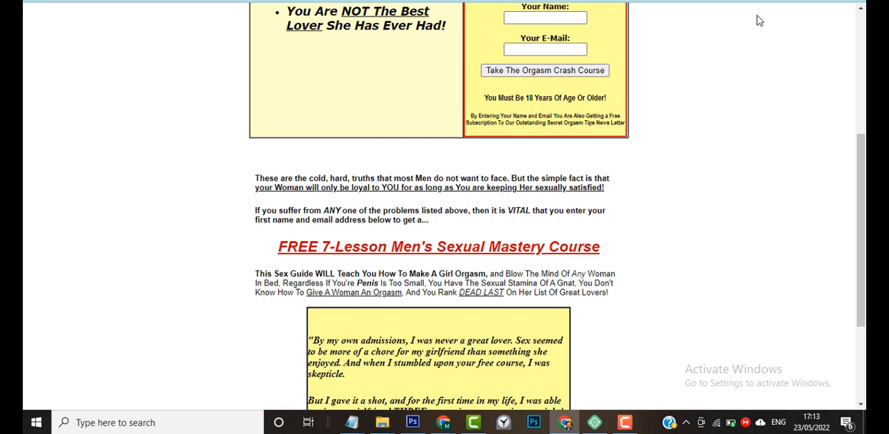
pyautogui.scroll(4, 761, 196)
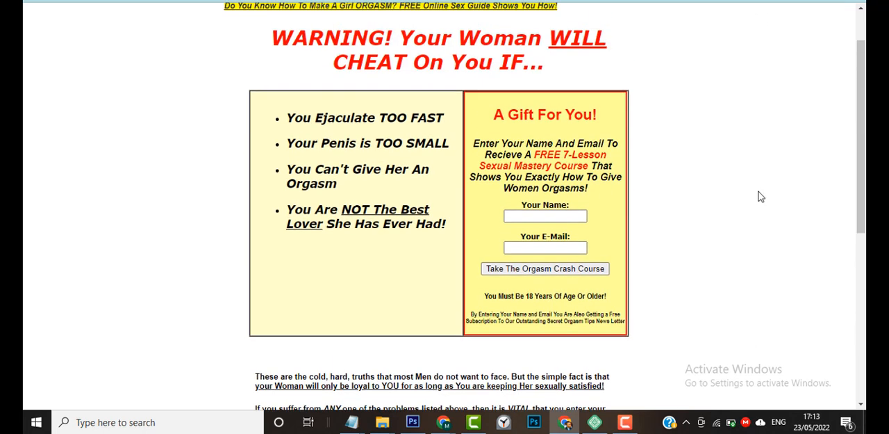
pyautogui.scroll(-3, 761, 197)
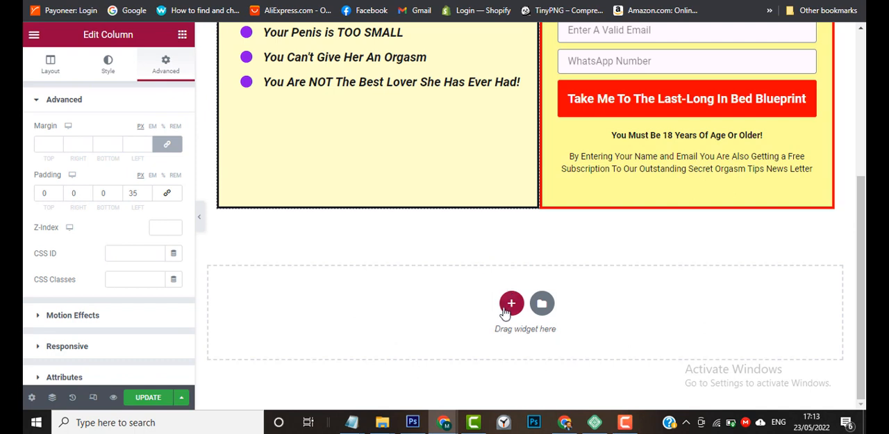
# Add a one-column section below the opt-in columns with a boxed width of 1440 and the Min Height option.
pyautogui.click(510, 304)
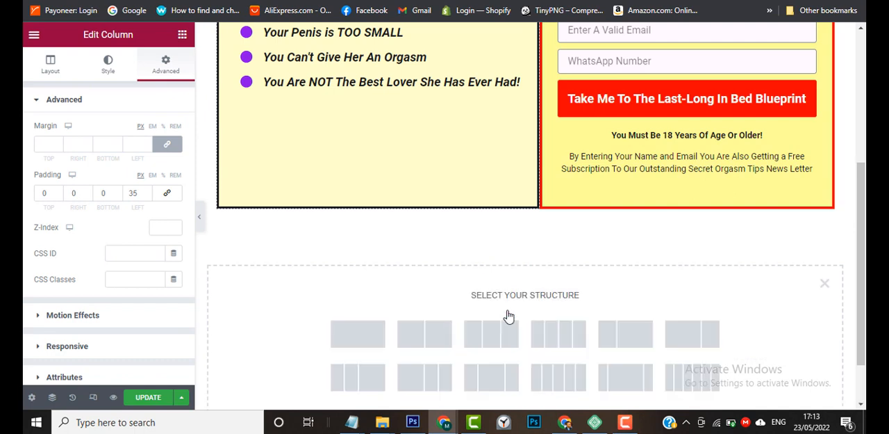
pyautogui.click(372, 338)
pyautogui.click(159, 169)
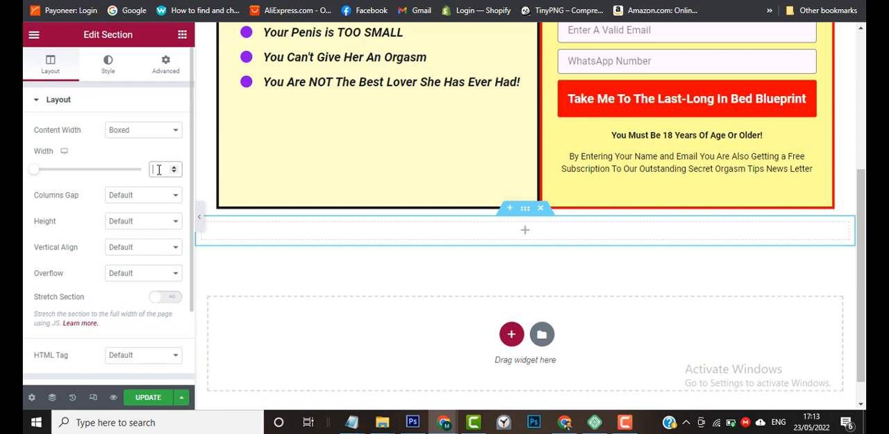
pyautogui.write('1440')
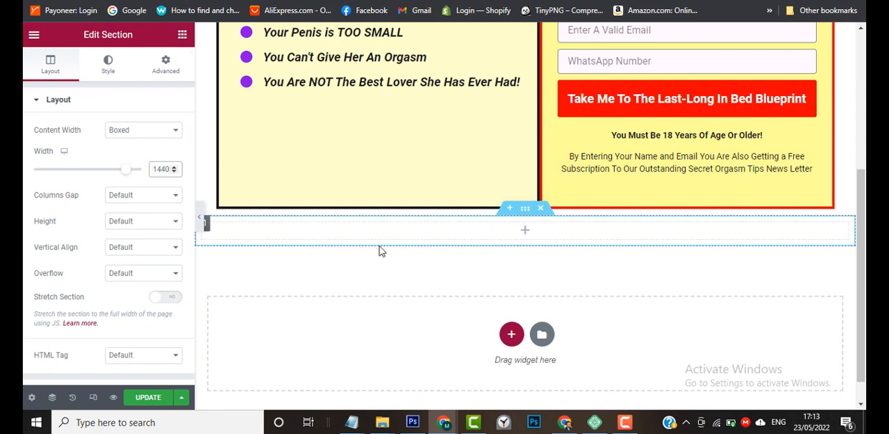
pyautogui.click(138, 224)
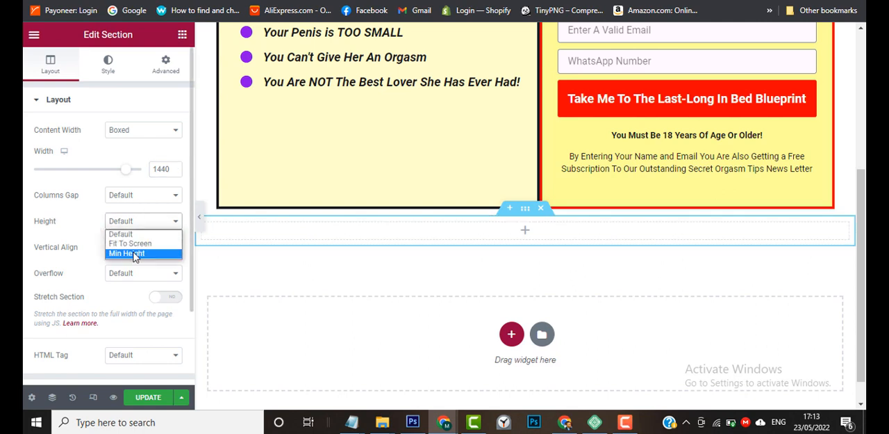
pyautogui.click(132, 253)
# Insert an Inner Section widget into the new section and delete one of its two columns.
pyautogui.scroll(1, 453, 273)
pyautogui.scroll(1, 453, 272)
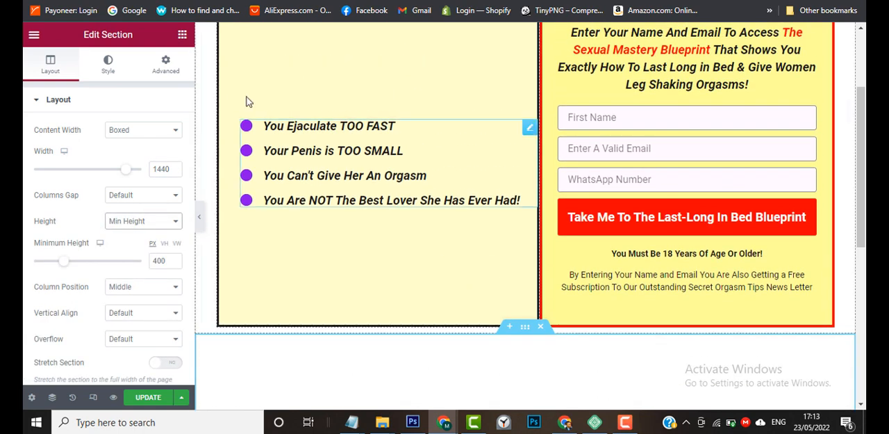
pyautogui.click(181, 36)
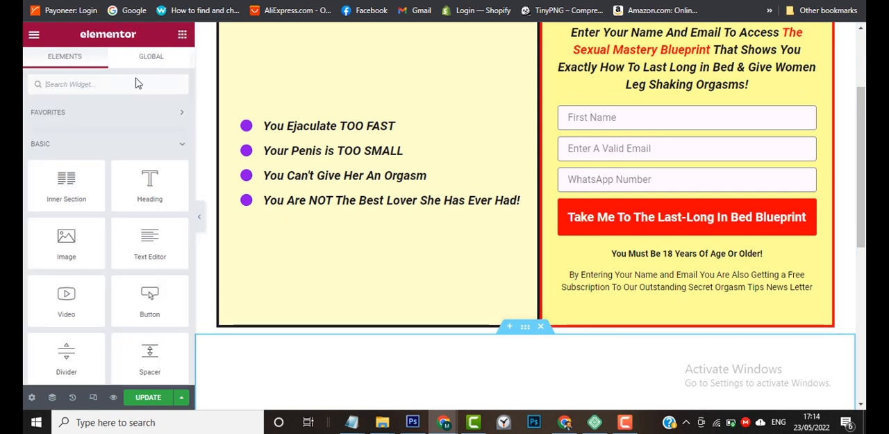
pyautogui.scroll(-2, 319, 280)
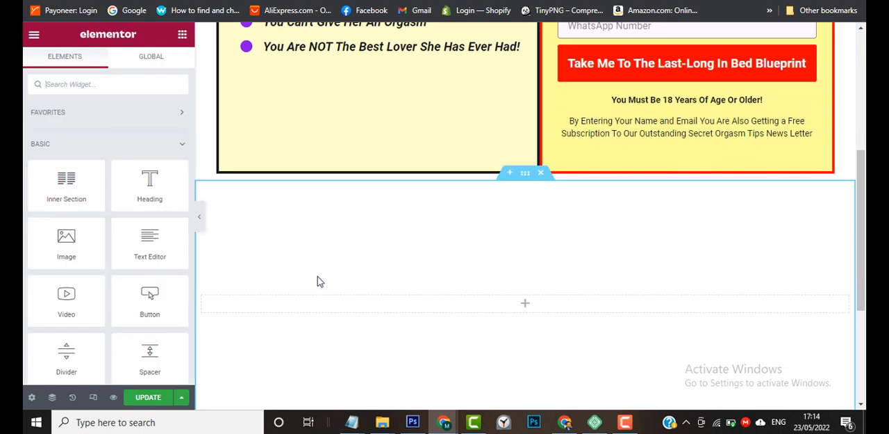
pyautogui.moveTo(81, 189); pyautogui.dragTo(367, 304)
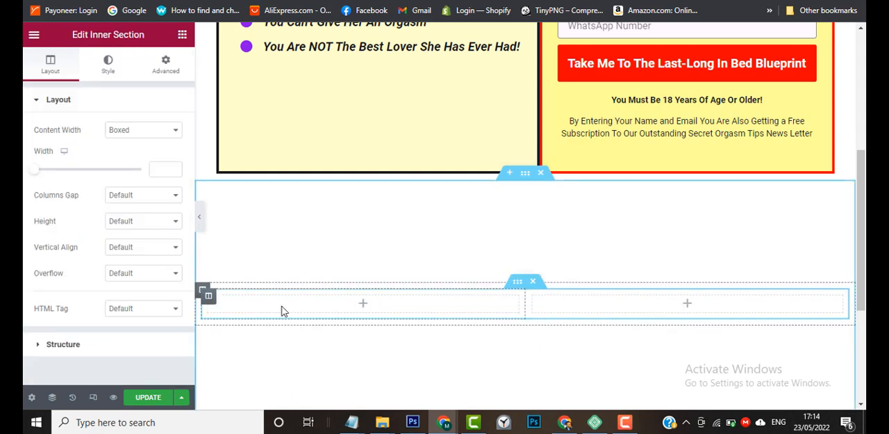
pyautogui.rightClick(212, 303)
pyautogui.click(270, 400)
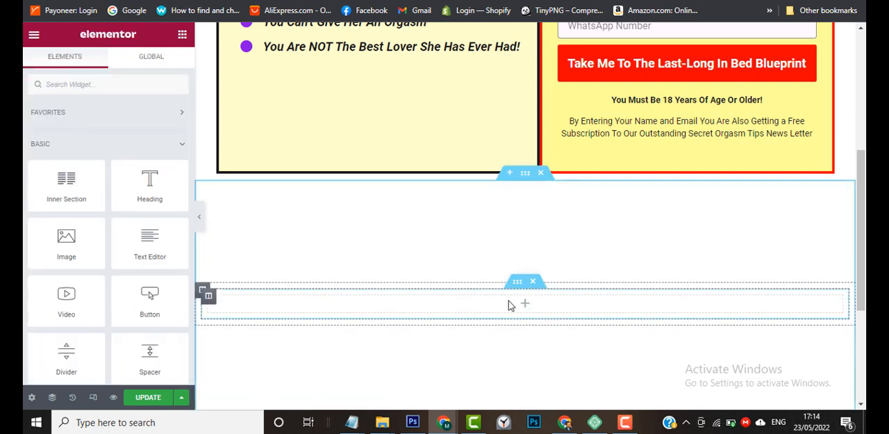
# Set the inner section's width to 1000 and its height to Min Height.
pyautogui.click(518, 283)
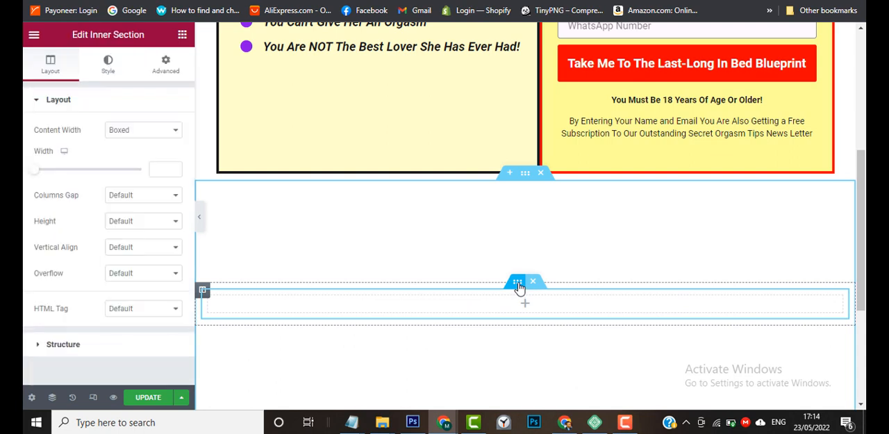
pyautogui.click(154, 167)
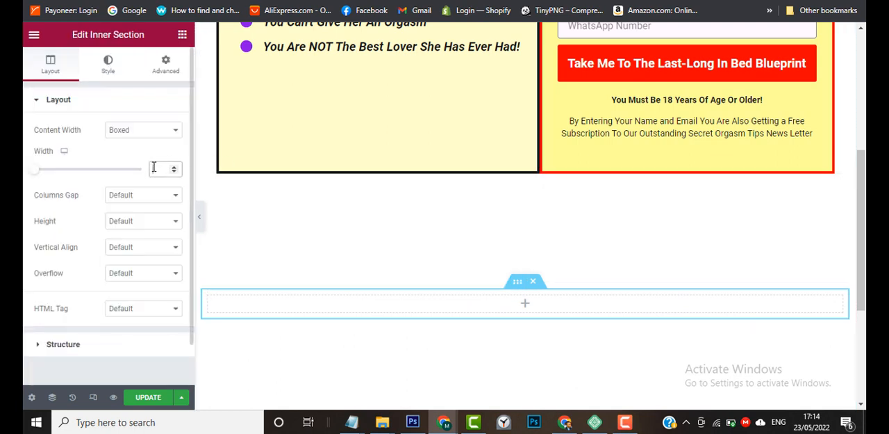
pyautogui.write('1000')
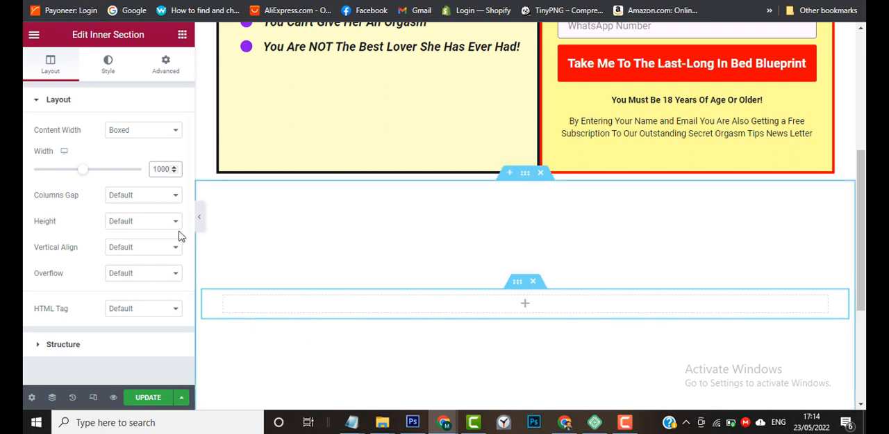
pyautogui.click(139, 222)
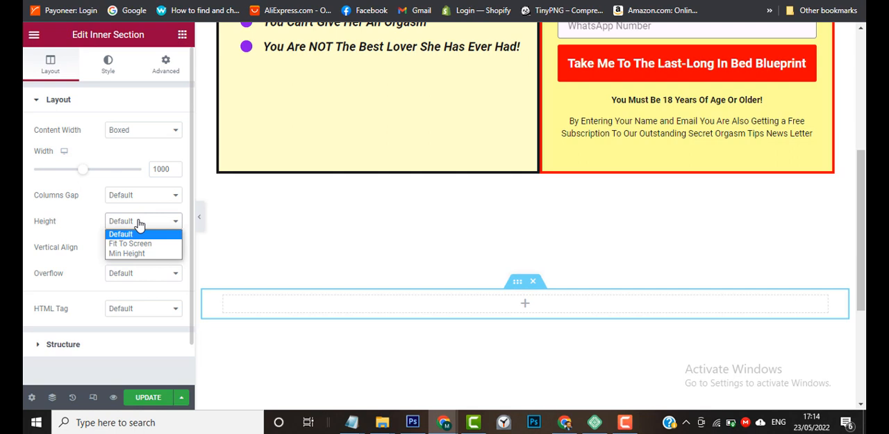
pyautogui.click(136, 254)
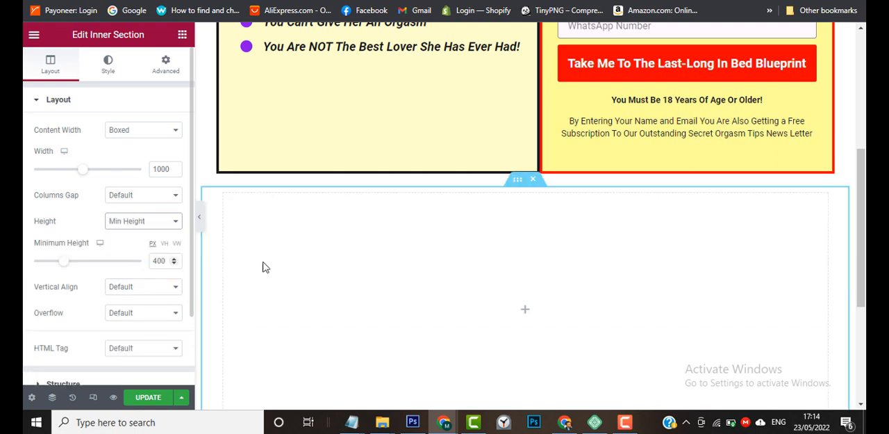
pyautogui.scroll(-1, 383, 299)
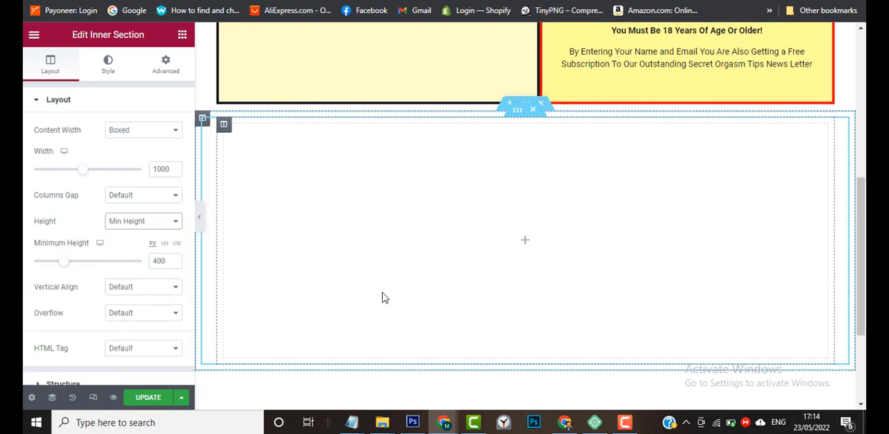
# Add a Heading widget to the empty inner section below the opt-in columns.
pyautogui.click(182, 35)
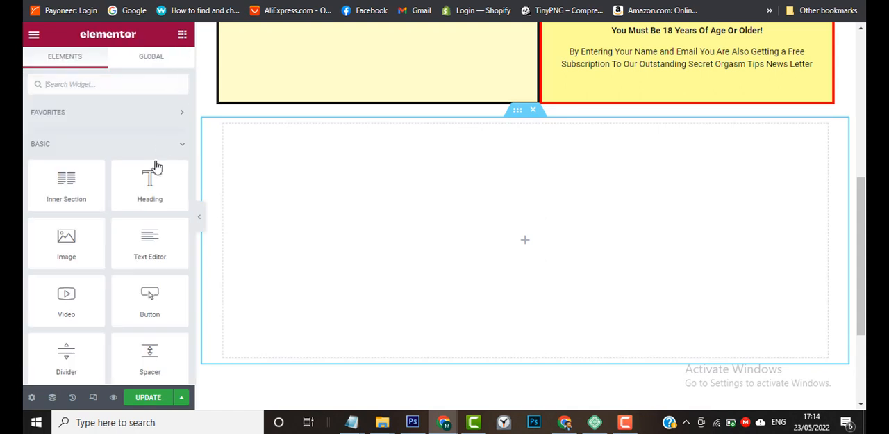
pyautogui.moveTo(145, 189); pyautogui.dragTo(528, 239)
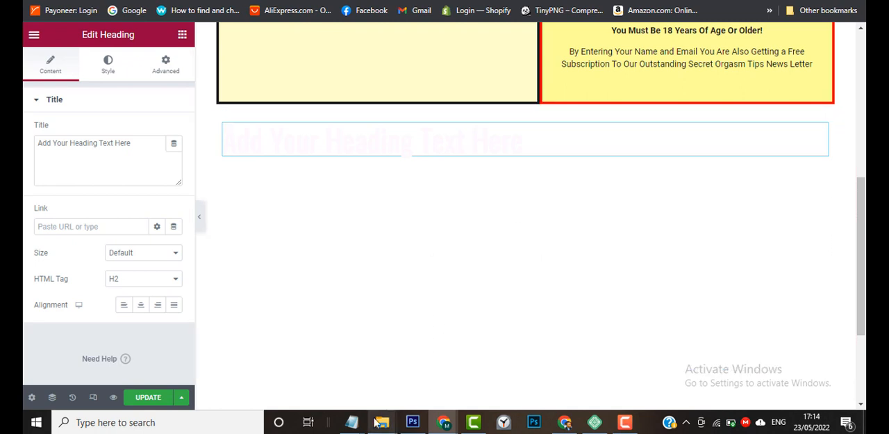
# Select the passage from "These are the cold-hard" to "Great Lovers!" in Notepad and compare it with the sample page.
pyautogui.moveTo(352, 421)
pyautogui.click(396, 373)
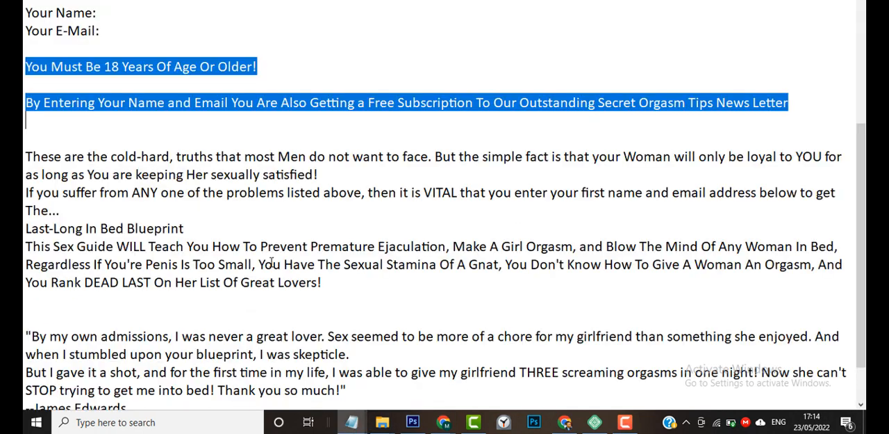
pyautogui.moveTo(25, 155); pyautogui.dragTo(346, 287)
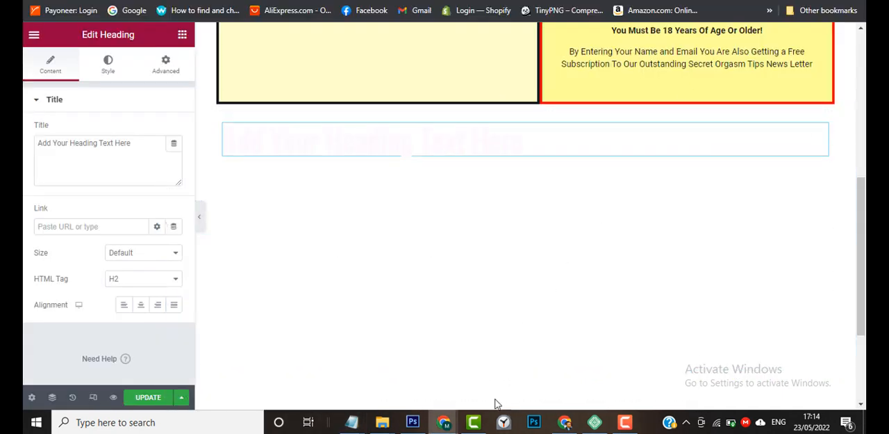
pyautogui.moveTo(564, 422)
pyautogui.moveTo(558, 394)
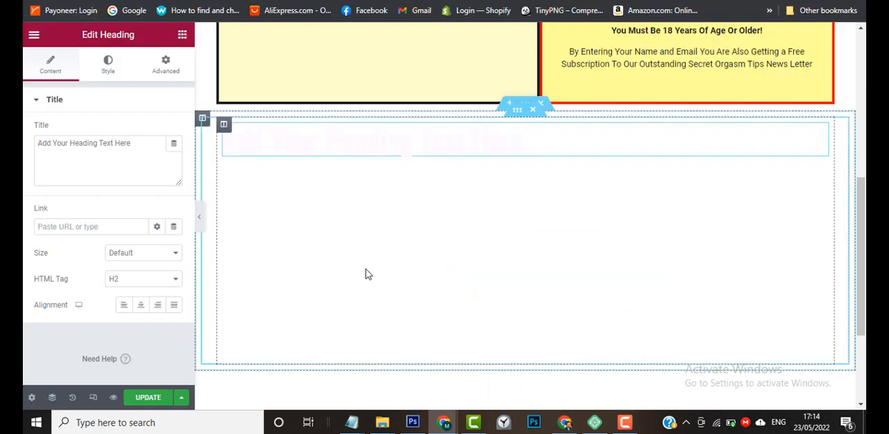
# In Notepad, insert blank lines before the paragraph starting "If you suffer" and before "Last-Long In Bed Blueprint".
pyautogui.moveTo(352, 422)
pyautogui.moveTo(400, 381)
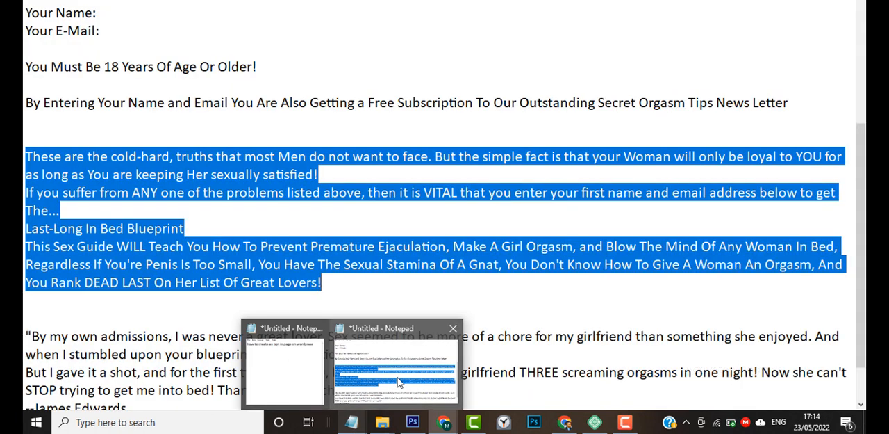
pyautogui.click(400, 381)
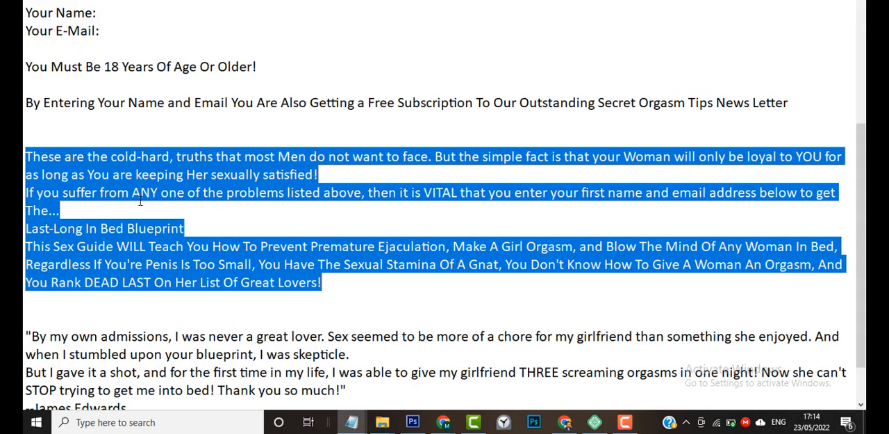
pyautogui.click(63, 212)
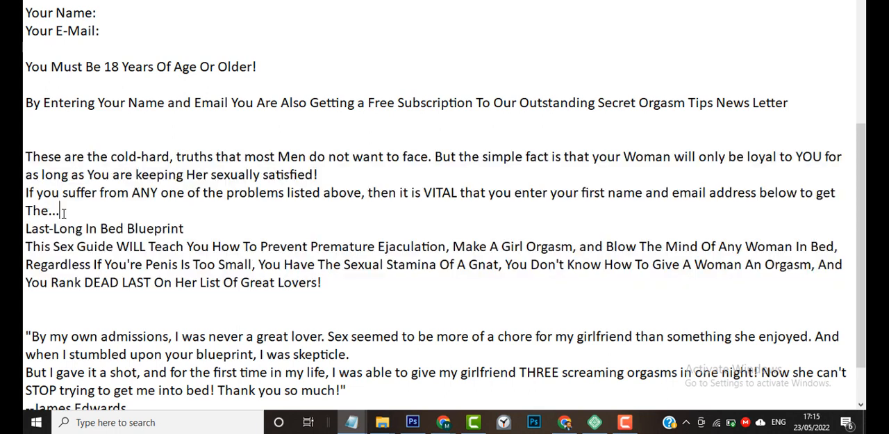
pyautogui.press('Return')
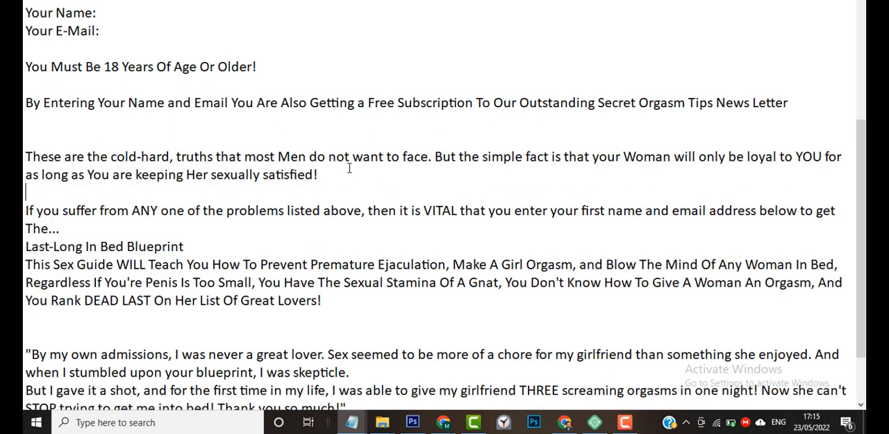
pyautogui.press('Return')
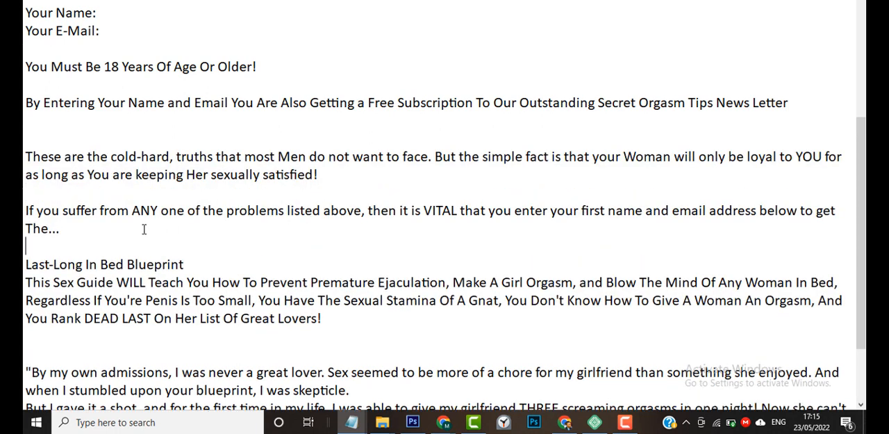
# Copy the Notepad text from "These are the cold-hard" to "below to get The..." and replace the new heading's placeholder title with it.
pyautogui.moveTo(59, 229); pyautogui.dragTo(25, 157)
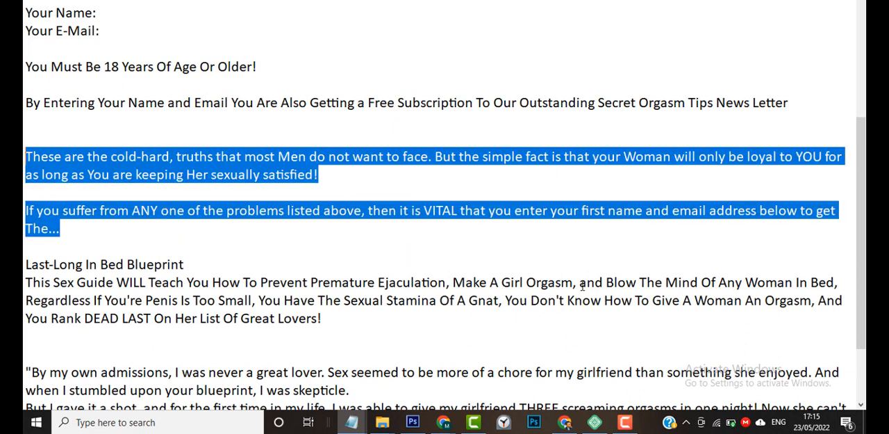
pyautogui.click(567, 424)
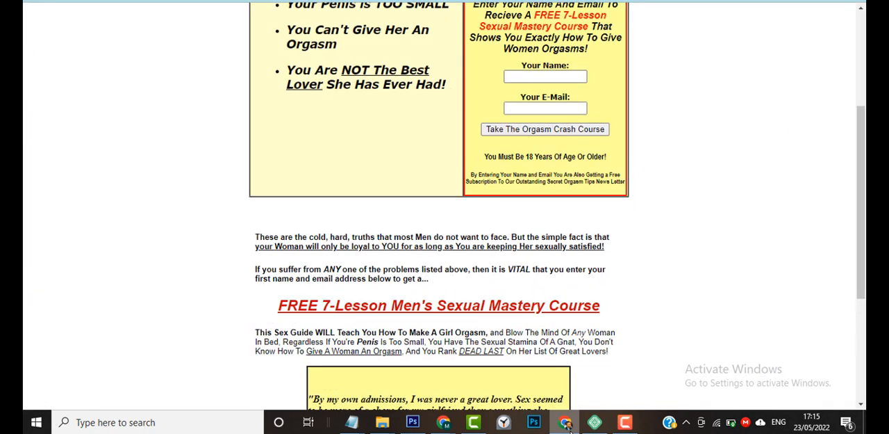
pyautogui.click(567, 424)
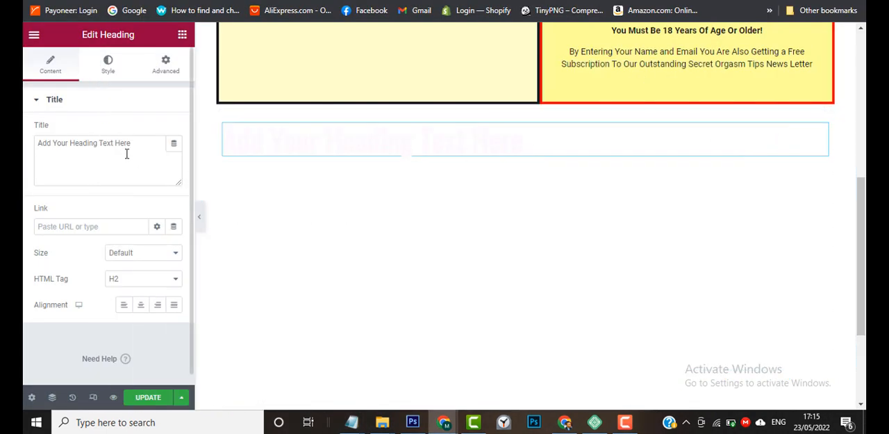
pyautogui.tripleClick(127, 154)
pyautogui.hotkey('ctrl', 'v')
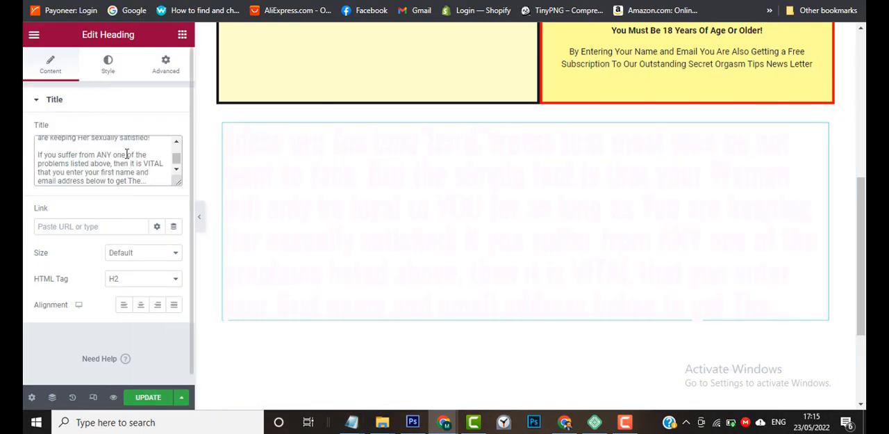
# Set the new heading's HTML tag to p.
pyautogui.click(147, 281)
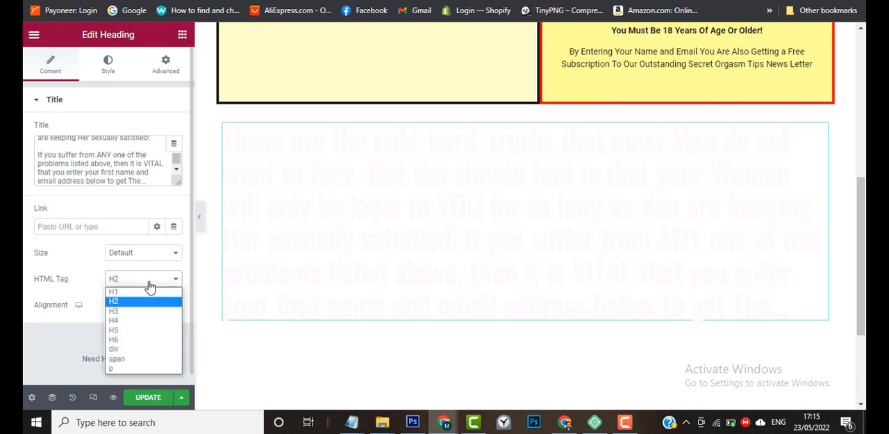
pyautogui.click(126, 372)
pyautogui.scroll(3, 117, 173)
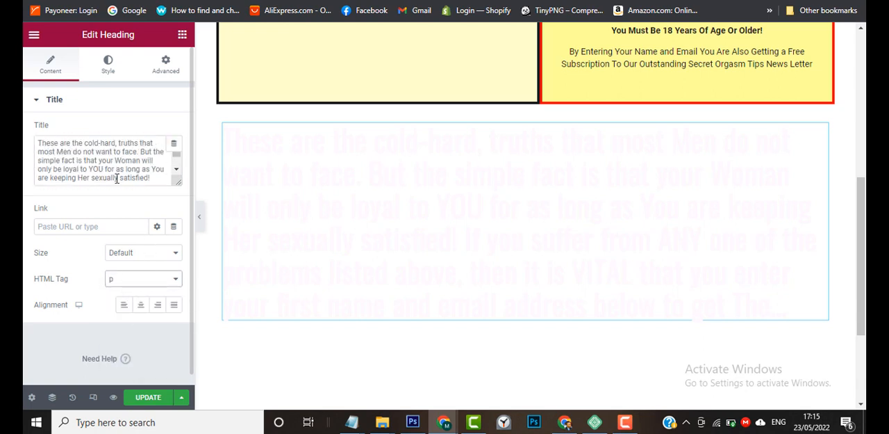
# Apply the global Paragraph Font and the global Text Color to the new heading.
pyautogui.click(110, 68)
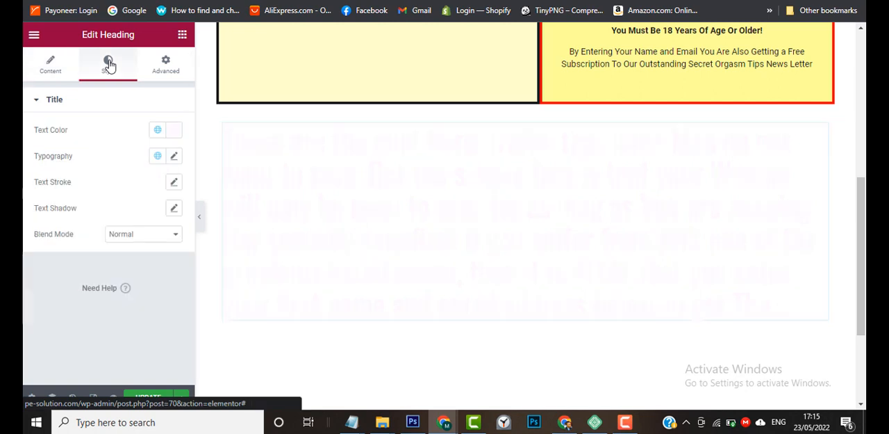
pyautogui.click(157, 155)
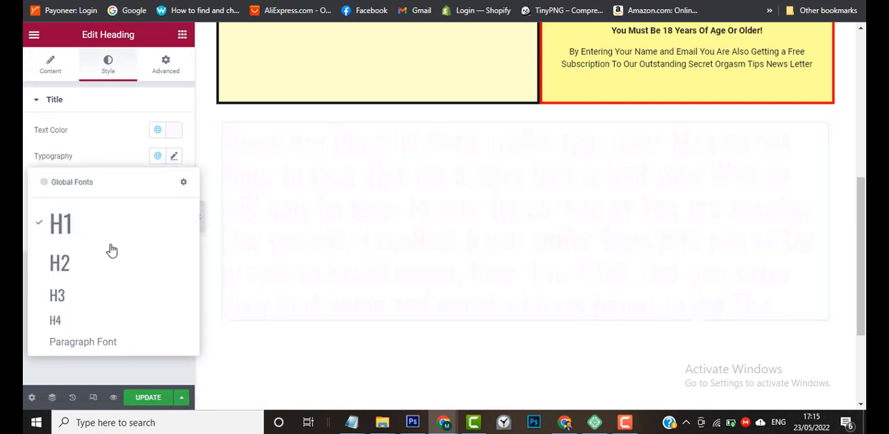
pyautogui.click(87, 348)
pyautogui.click(159, 132)
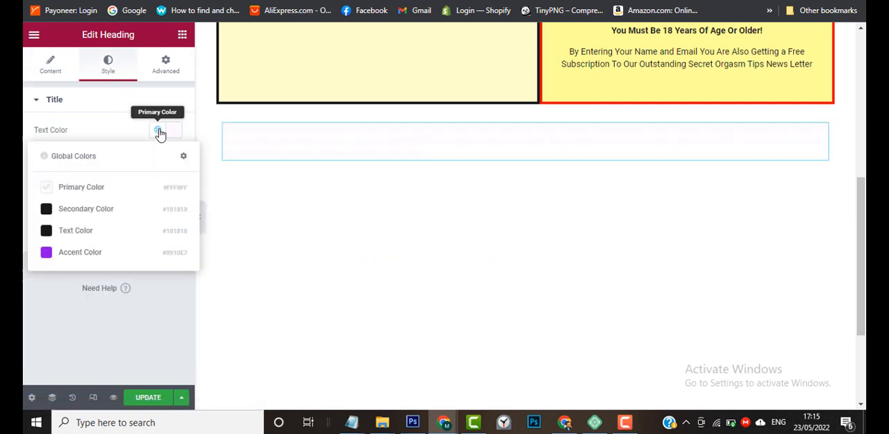
pyautogui.click(109, 233)
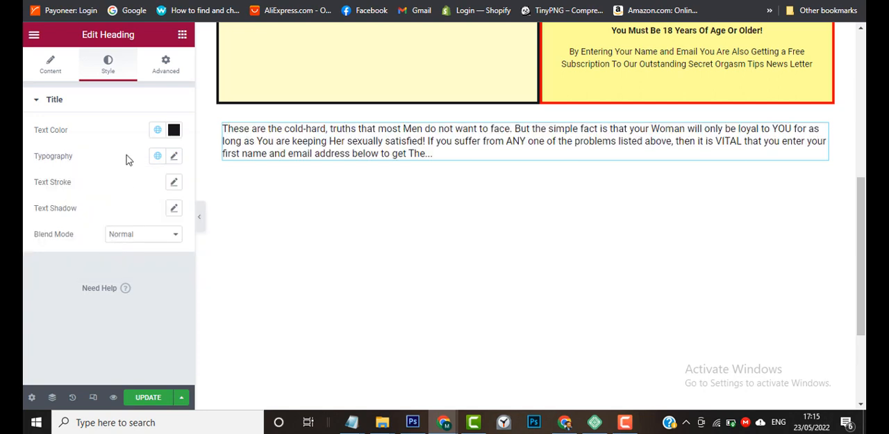
# Center-align the new heading's text.
pyautogui.click(67, 85)
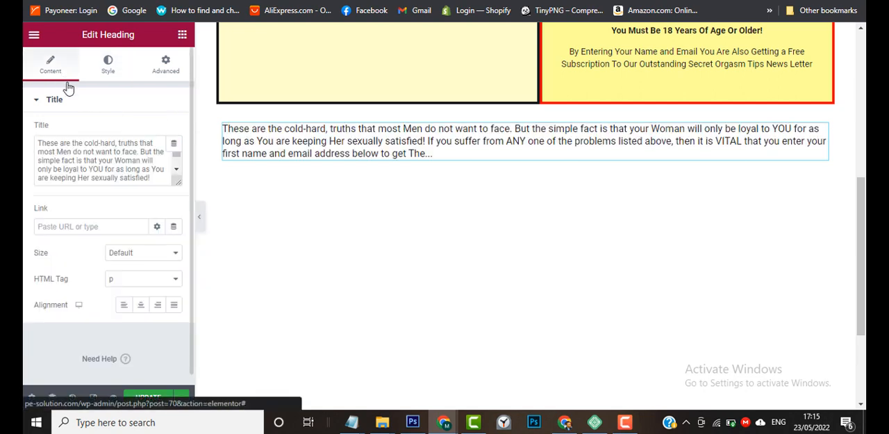
pyautogui.click(144, 308)
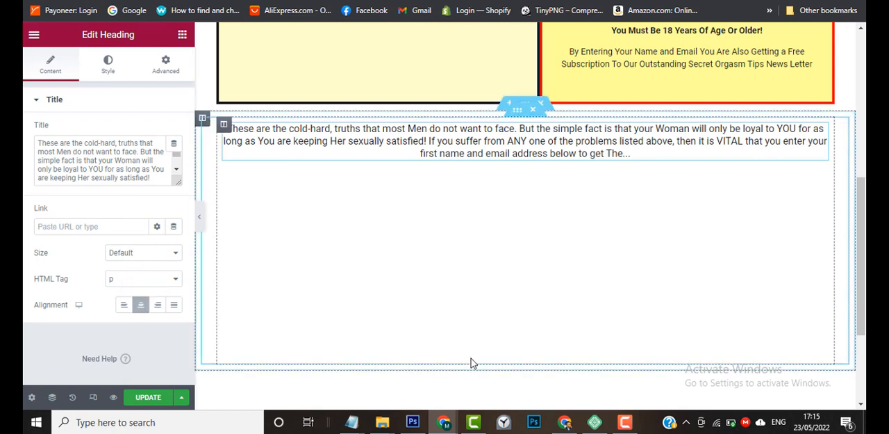
# Try the Small and Medium size presets on the new heading and restore Default.
pyautogui.click(132, 254)
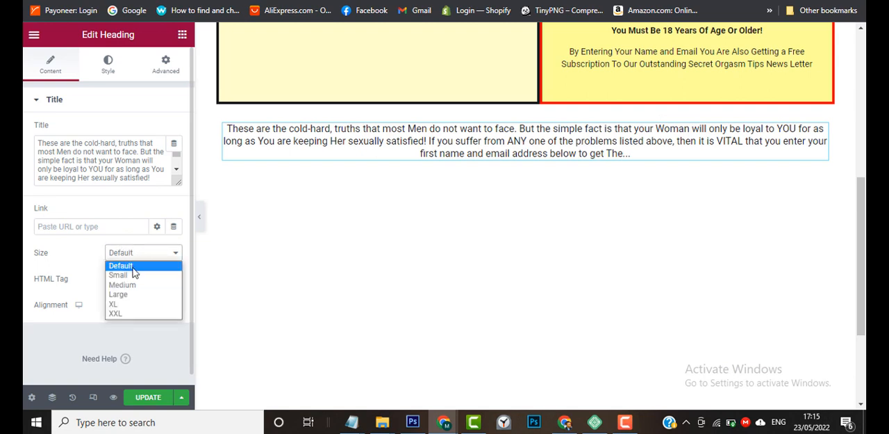
pyautogui.click(130, 277)
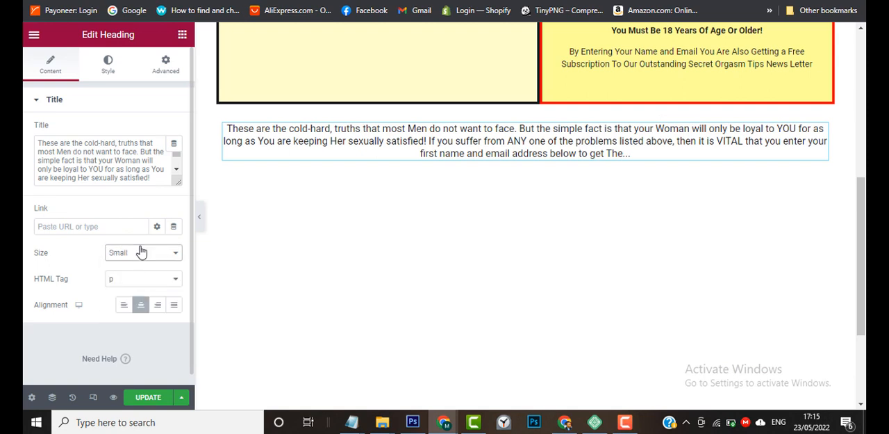
pyautogui.click(144, 254)
pyautogui.click(132, 284)
pyautogui.click(146, 258)
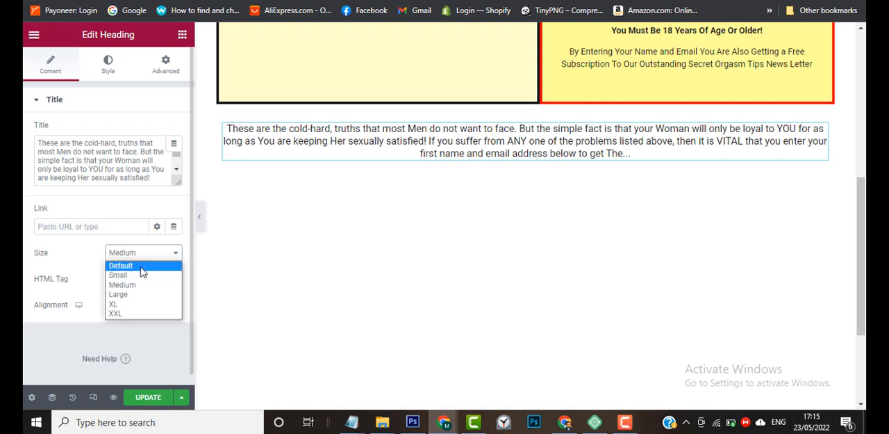
pyautogui.click(141, 270)
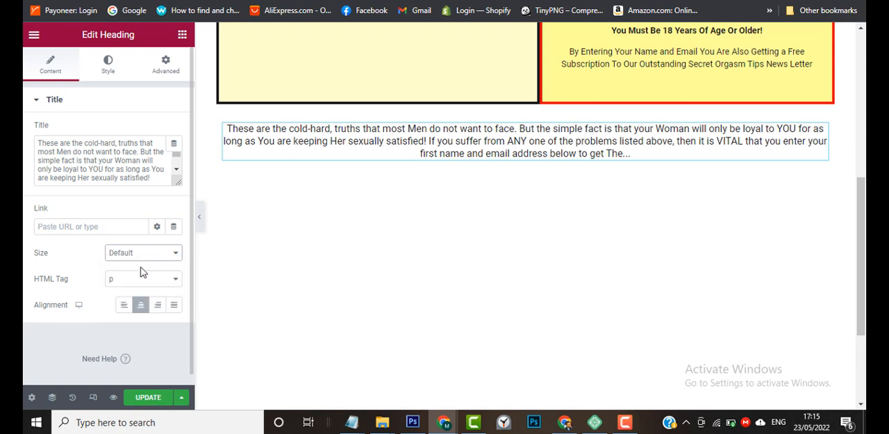
# Set the new heading's font size to 20 px.
pyautogui.click(108, 70)
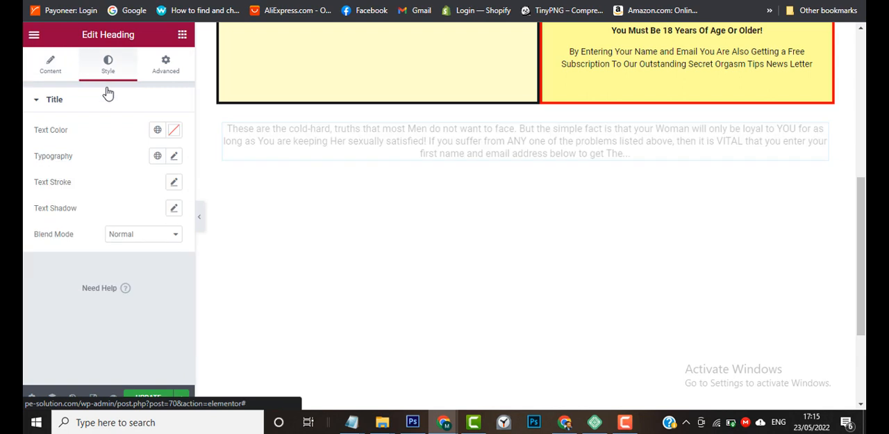
pyautogui.click(173, 157)
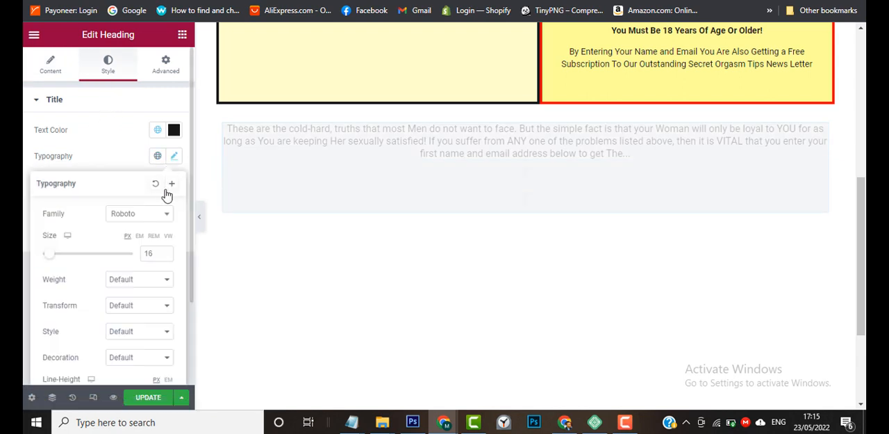
pyautogui.click(166, 251)
pyautogui.click(166, 253)
pyautogui.click(166, 252)
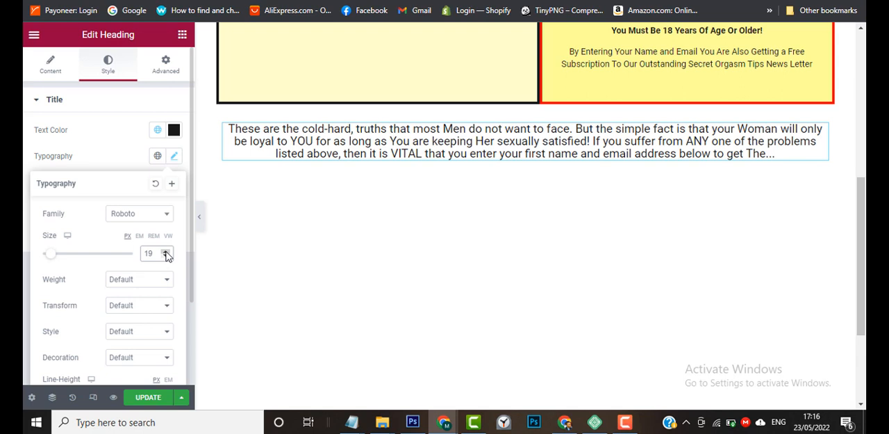
pyautogui.click(166, 252)
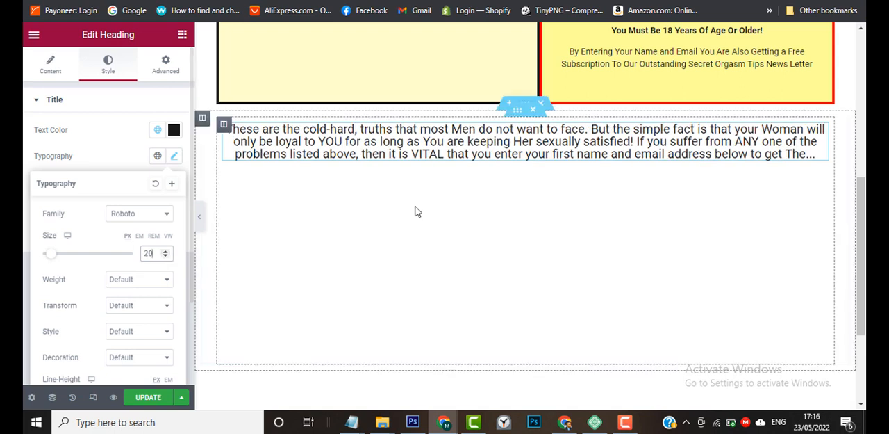
# Set the new heading's line height to 30 px and compare the text with the opt-in area above.
pyautogui.scroll(2, 417, 210)
pyautogui.scroll(-1, 417, 211)
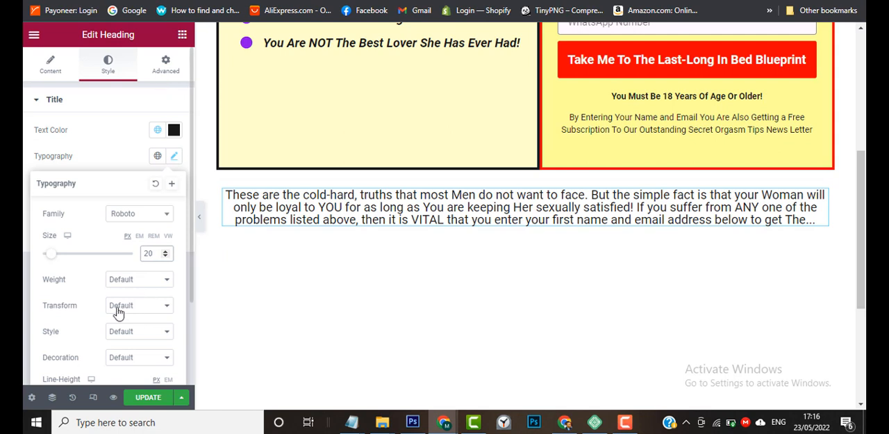
pyautogui.scroll(-1, 53, 312)
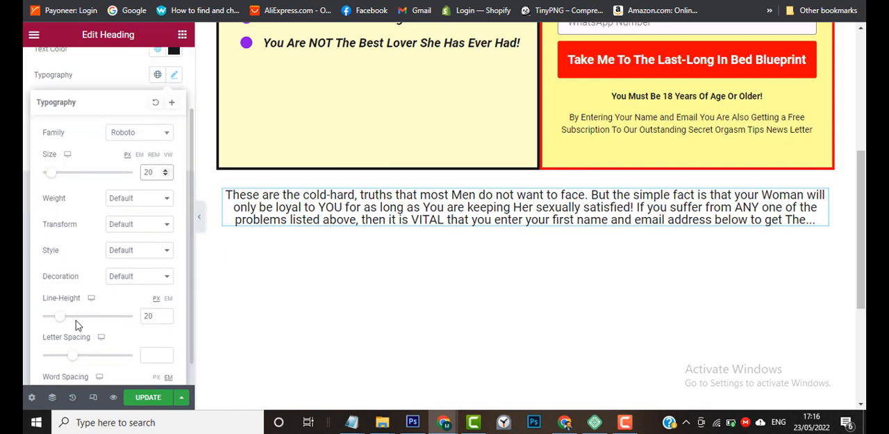
pyautogui.moveTo(60, 316); pyautogui.dragTo(70, 328)
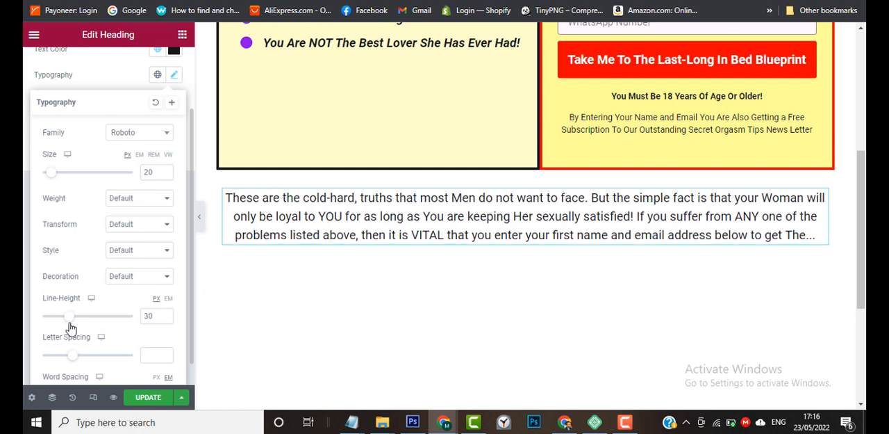
pyautogui.scroll(4, 607, 258)
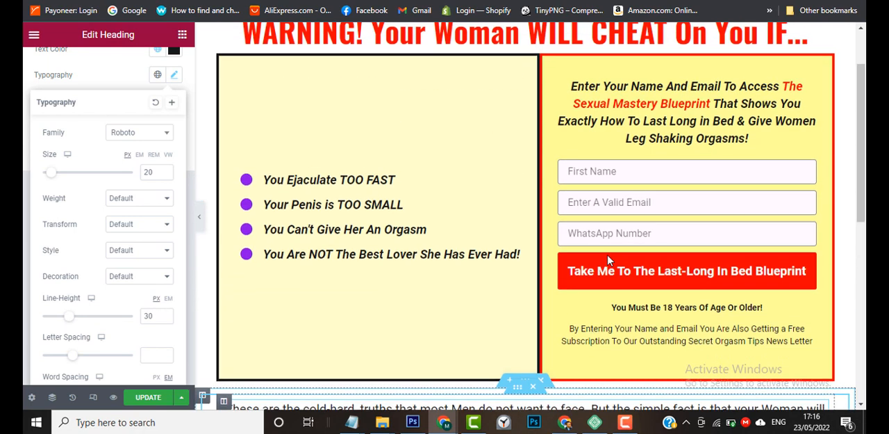
pyautogui.scroll(-4, 607, 257)
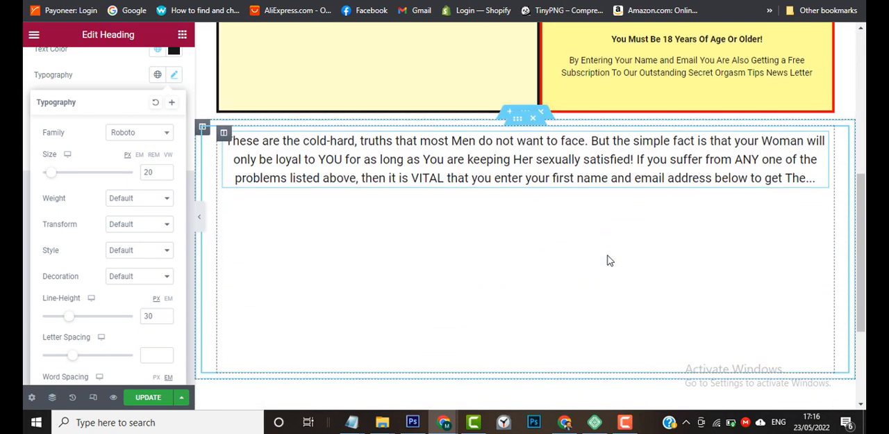
# Try line heights between 24 and 29 px on the heading below the opt-in columns and settle on 27 px.
pyautogui.click(165, 319)
pyautogui.click(166, 319)
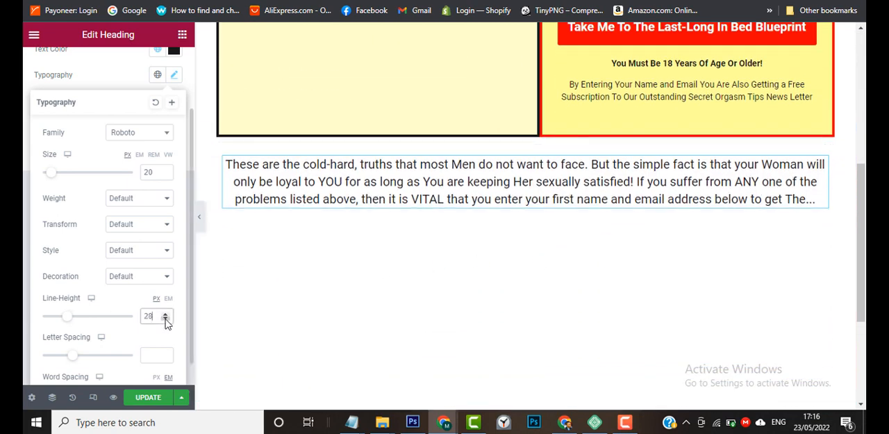
pyautogui.click(166, 319)
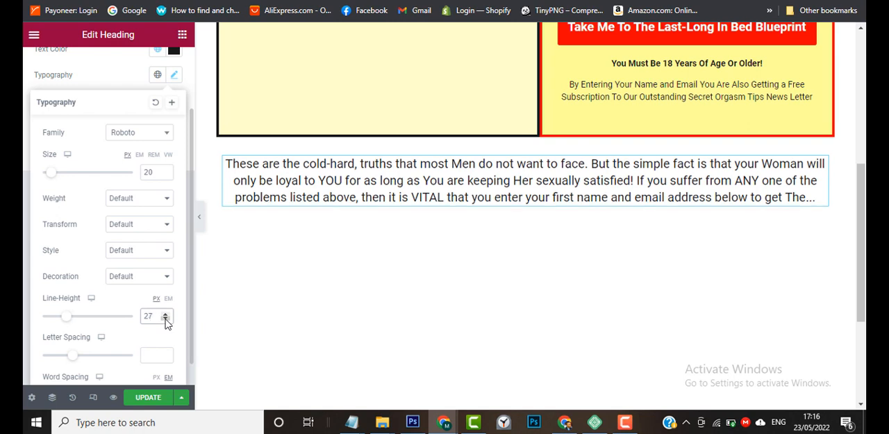
pyautogui.click(165, 313)
pyautogui.click(166, 313)
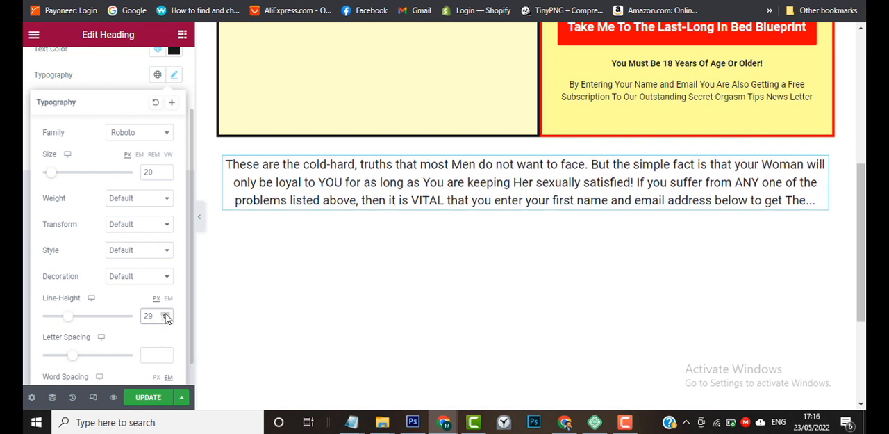
pyautogui.click(165, 319)
pyautogui.click(165, 319)
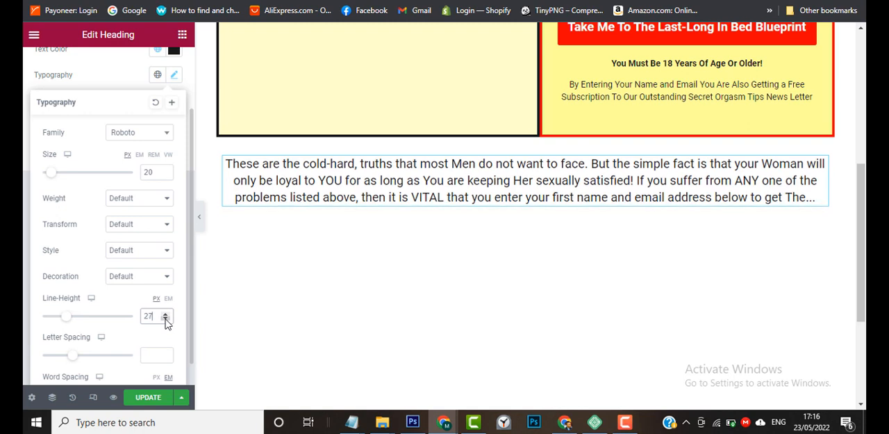
pyautogui.click(165, 319)
pyautogui.click(165, 319)
pyautogui.click(166, 319)
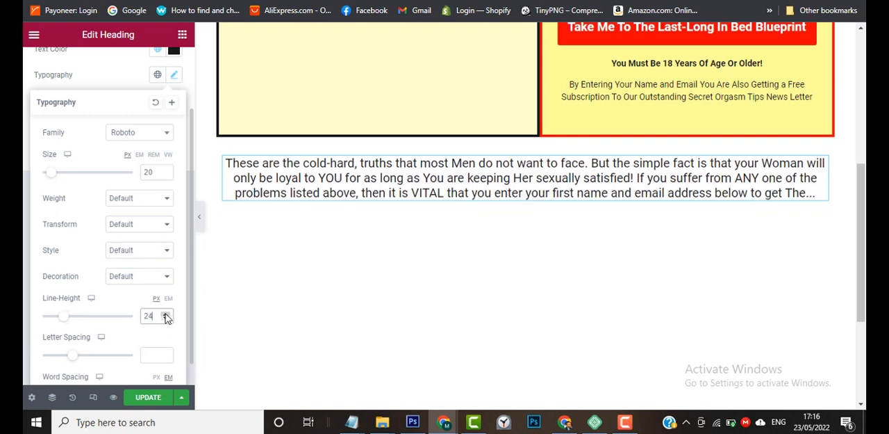
pyautogui.click(165, 314)
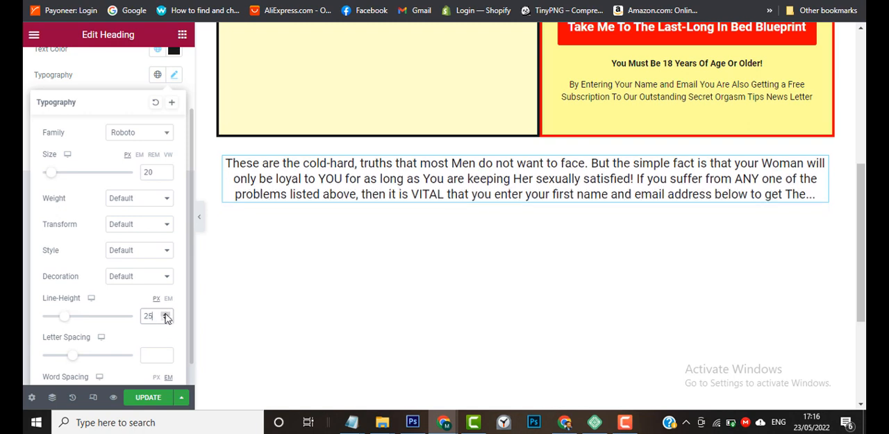
pyautogui.click(166, 314)
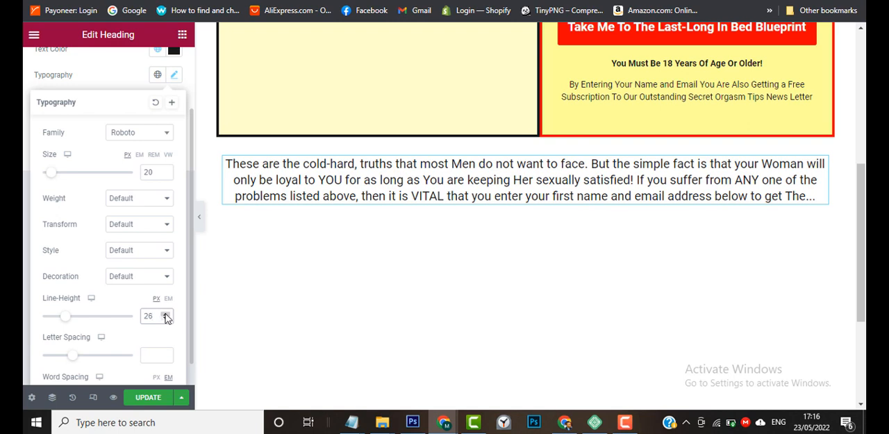
pyautogui.click(165, 314)
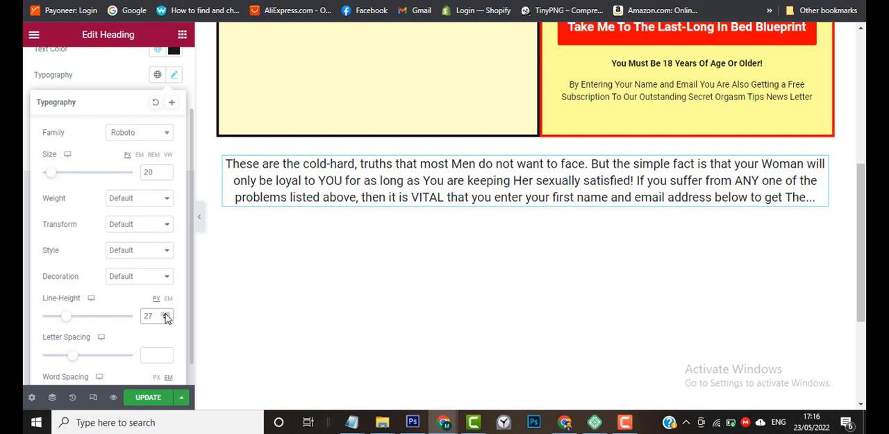
pyautogui.click(166, 315)
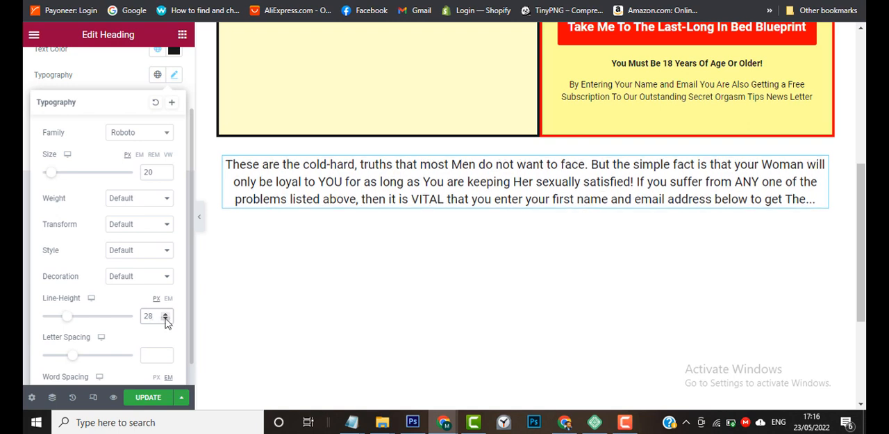
pyautogui.click(166, 319)
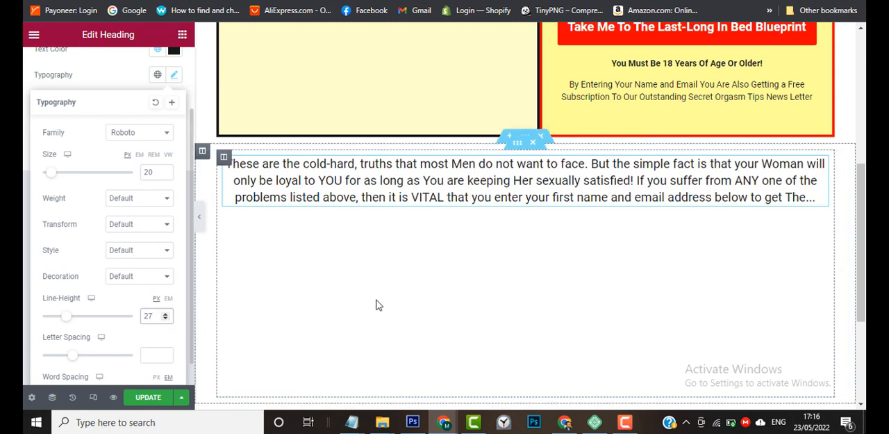
# Preview the page at full width to compare the heading with the opt-in columns above, and return to editing the heading.
pyautogui.click(199, 218)
pyautogui.scroll(4, 382, 221)
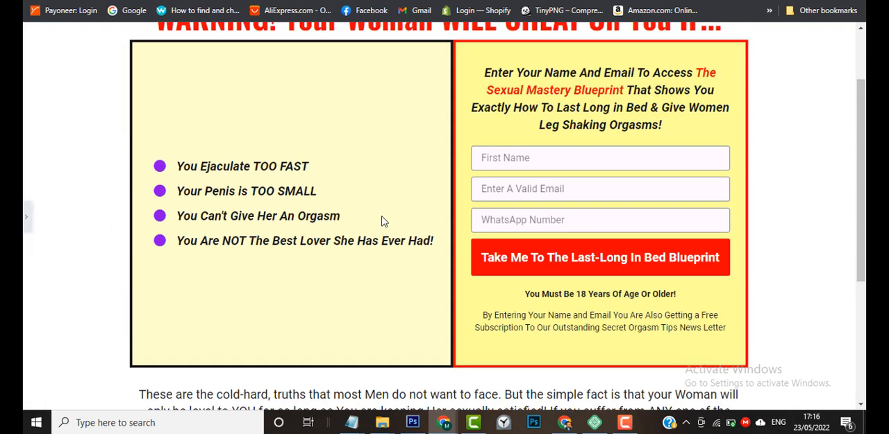
pyautogui.scroll(-4, 381, 221)
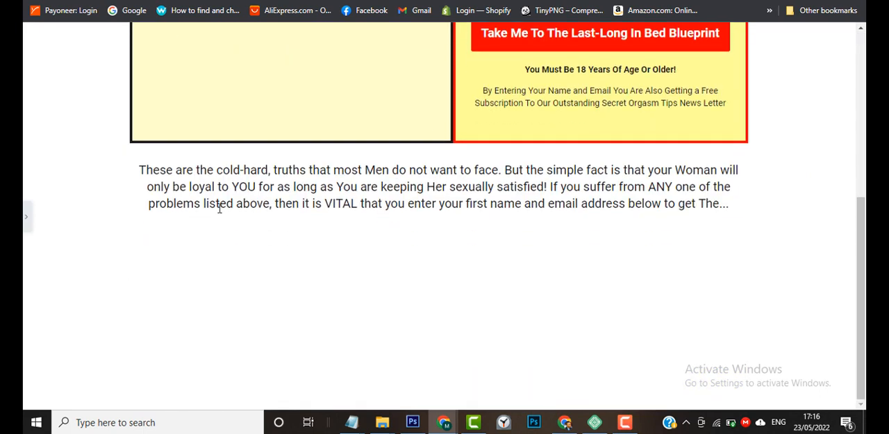
pyautogui.click(29, 219)
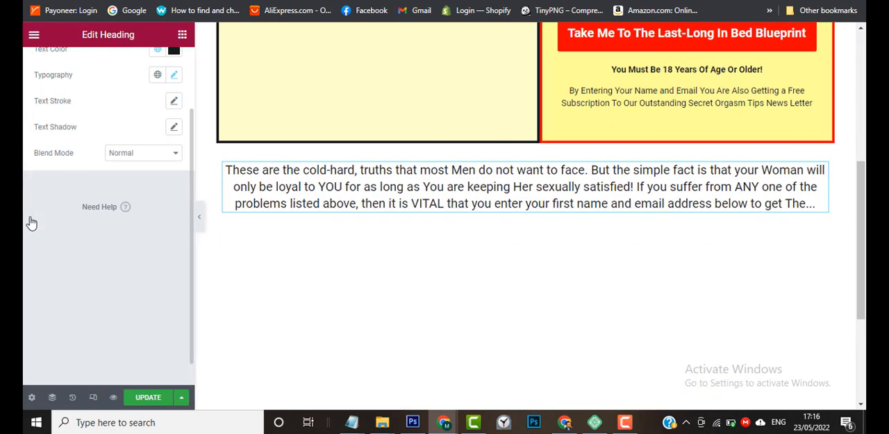
# Open the heading's title text for editing and look through its wording and paragraph breaks.
pyautogui.scroll(2, 99, 121)
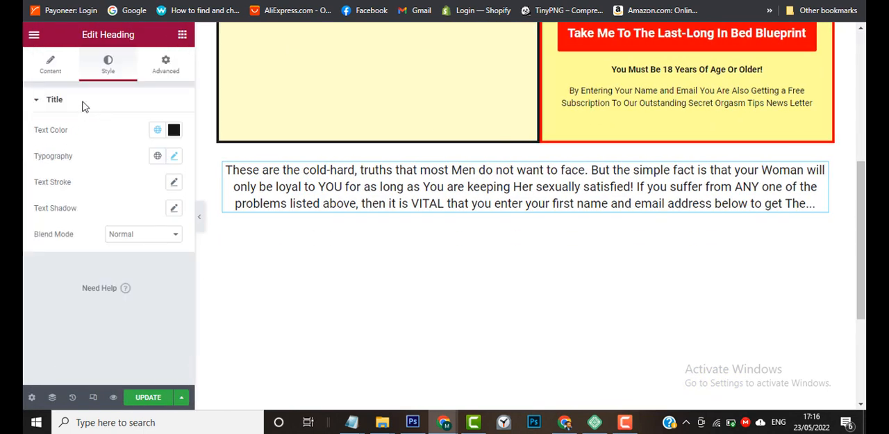
pyautogui.click(51, 72)
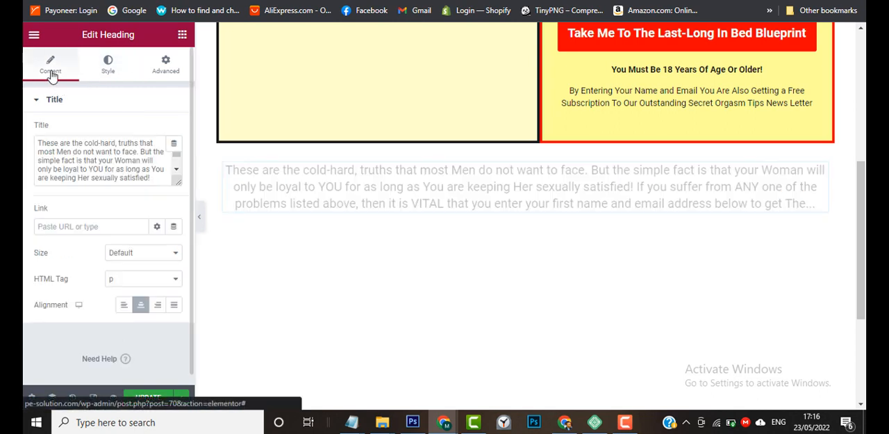
pyautogui.click(90, 167)
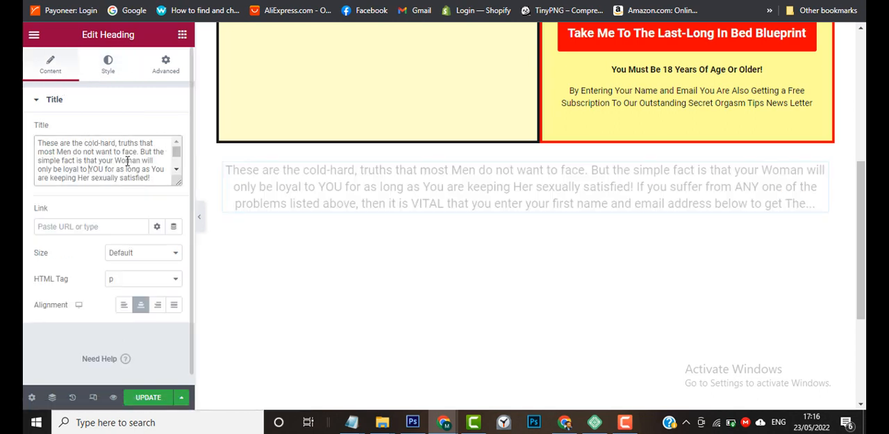
pyautogui.scroll(-2, 127, 162)
pyautogui.scroll(2, 127, 161)
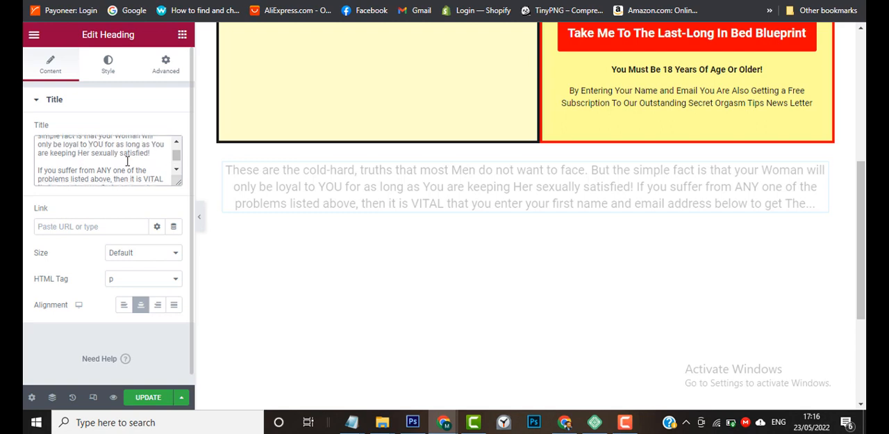
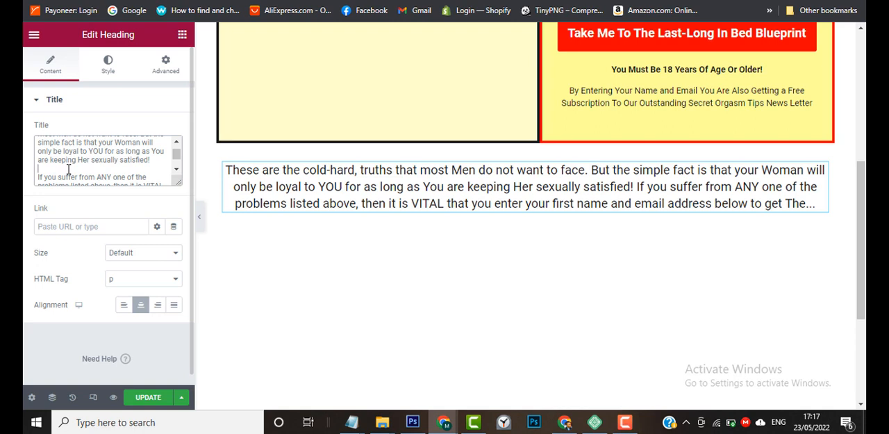
# Insert two <br> tags between the two paragraphs of the heading's title to separate them with a blank line.
pyautogui.write('<')
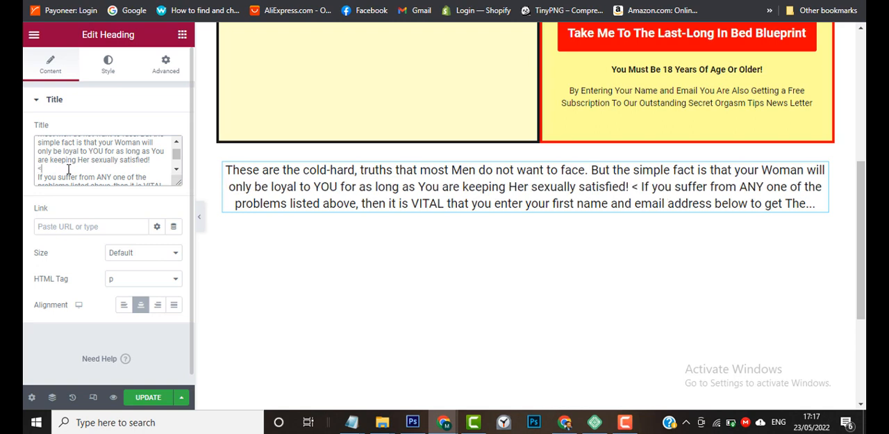
pyautogui.write('br')
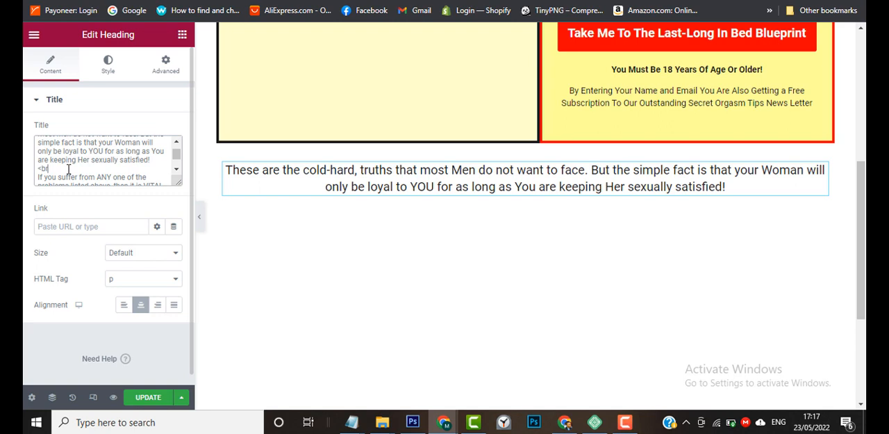
pyautogui.write('>')
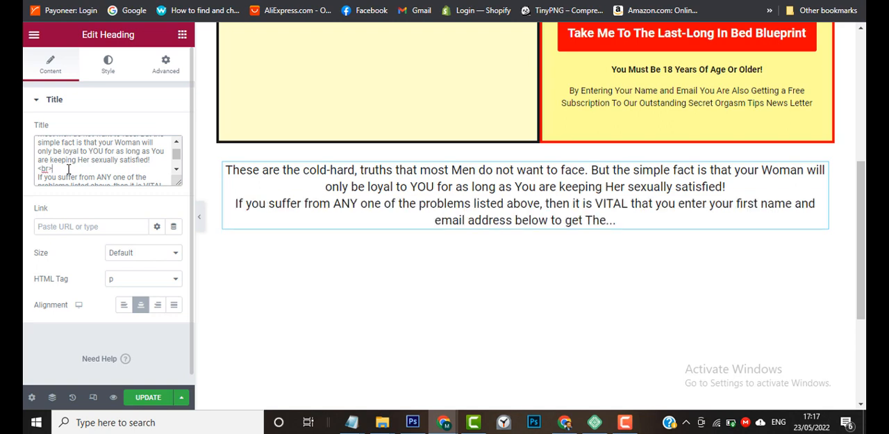
pyautogui.moveTo(53, 169); pyautogui.dragTo(38, 173)
pyautogui.hotkey('ctrl', 'c')
pyautogui.click(64, 170)
pyautogui.press('Return')
pyautogui.hotkey('ctrl', 'v')
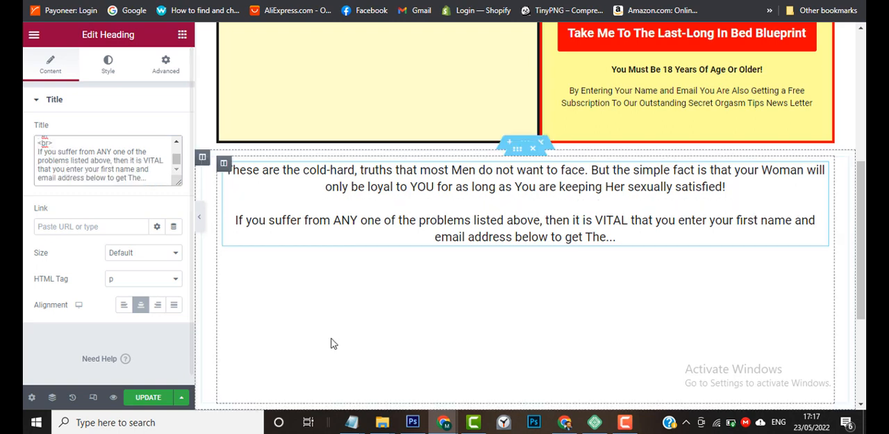
# Compare the text section below the opt-in columns with the same section on the sample page.
pyautogui.moveTo(441, 425)
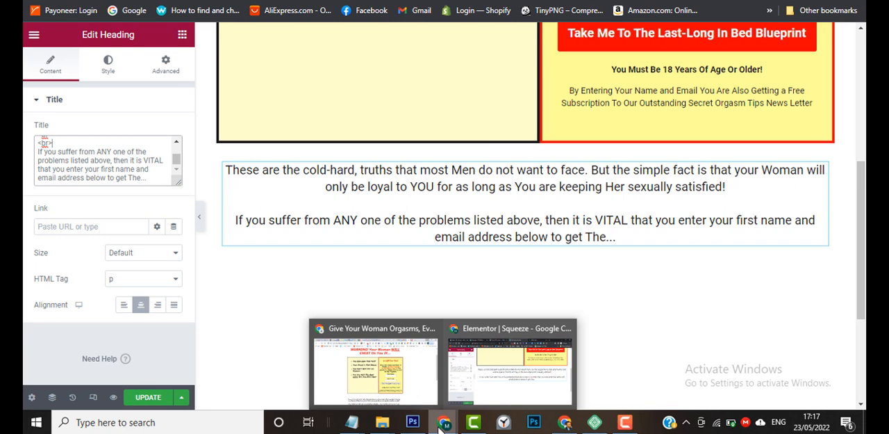
pyautogui.click(392, 389)
pyautogui.scroll(-1, 490, 306)
pyautogui.scroll(-2, 556, 292)
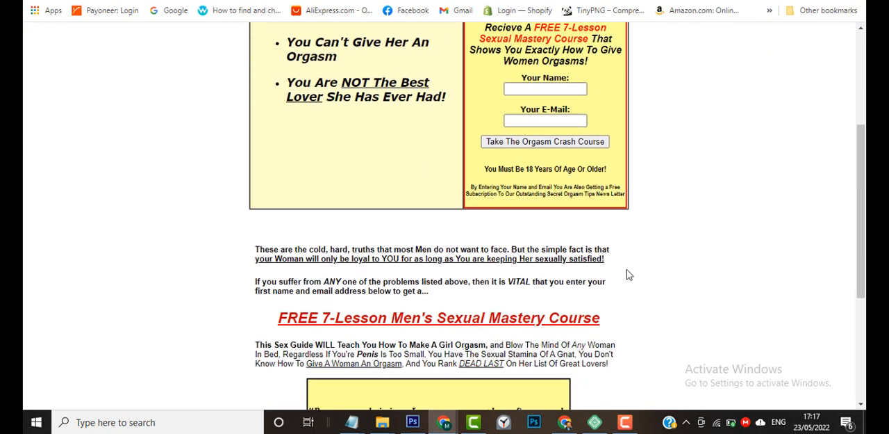
pyautogui.scroll(-1, 659, 274)
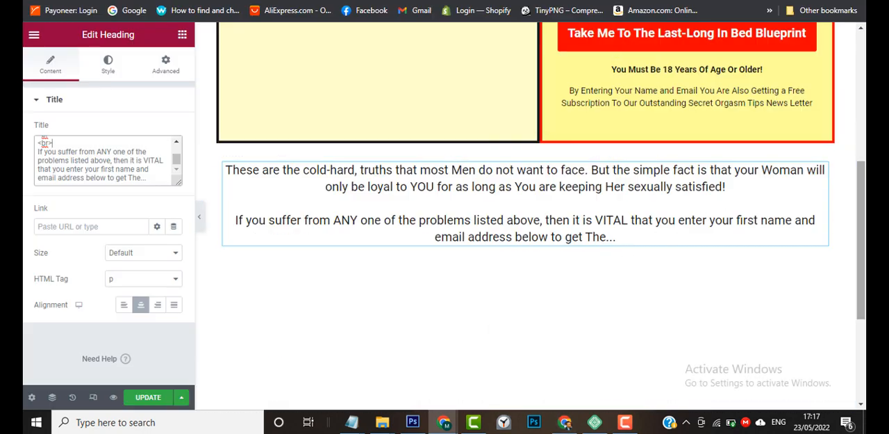
pyautogui.moveTo(864, 198); pyautogui.dragTo(865, 233)
pyautogui.moveTo(568, 425)
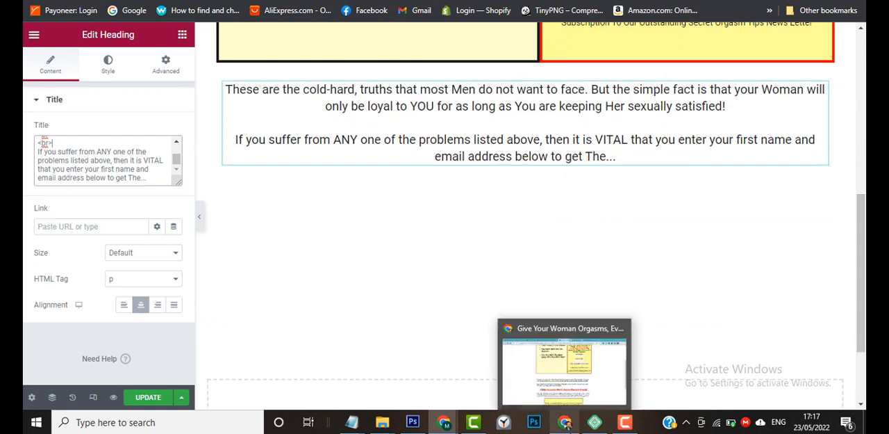
pyautogui.moveTo(572, 403)
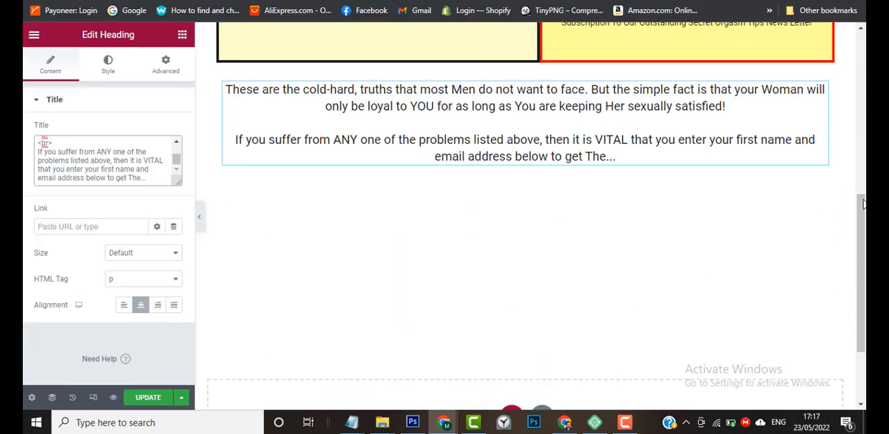
# Duplicate the red "WARNING!" heading and move the copy below the two paragraphs under the opt-in columns.
pyautogui.moveTo(864, 200); pyautogui.dragTo(865, 36)
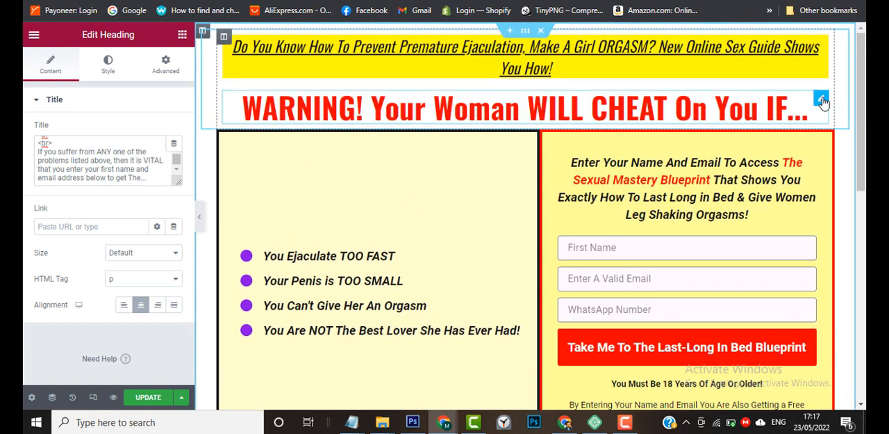
pyautogui.rightClick(822, 102)
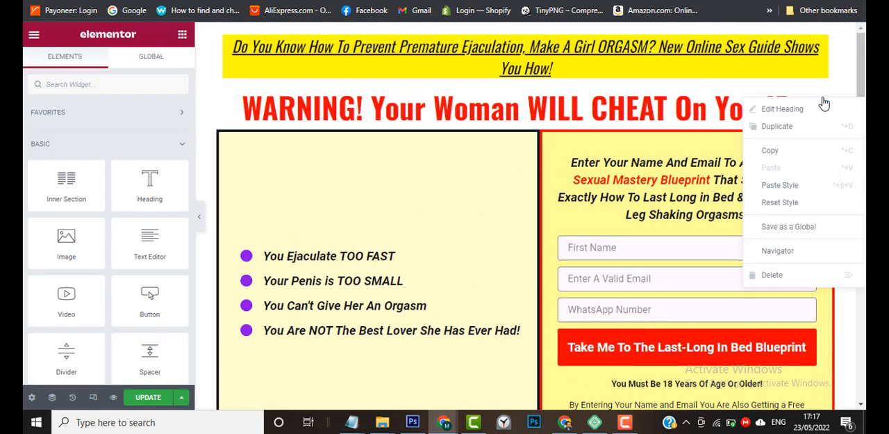
pyautogui.click(801, 135)
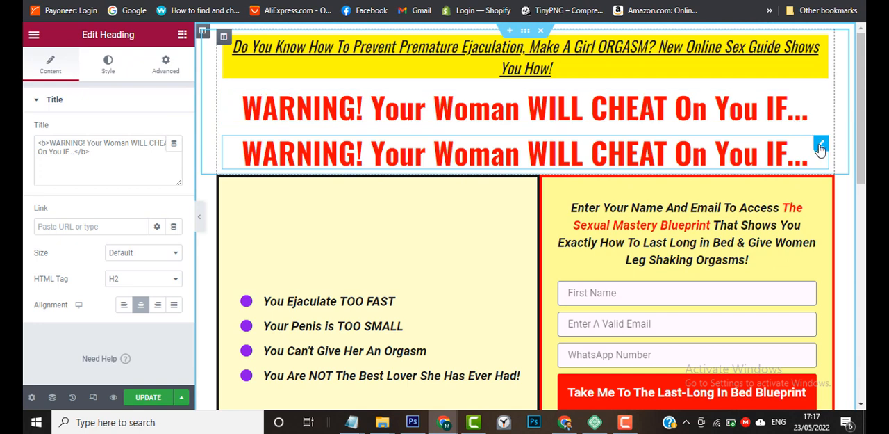
pyautogui.moveTo(821, 149); pyautogui.dragTo(505, 238)
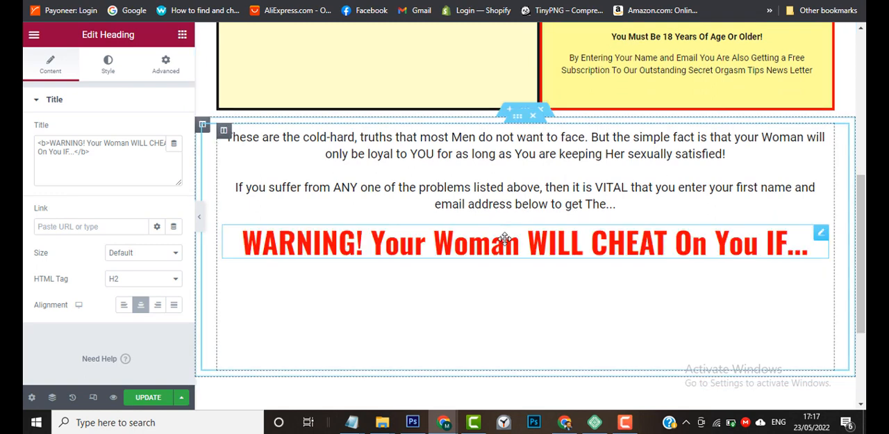
# Replace the copied heading's text with "The Last-Long In Bed Blueprint", taking the product name from the Notepad notes and keeping the bold tags.
pyautogui.moveTo(359, 430)
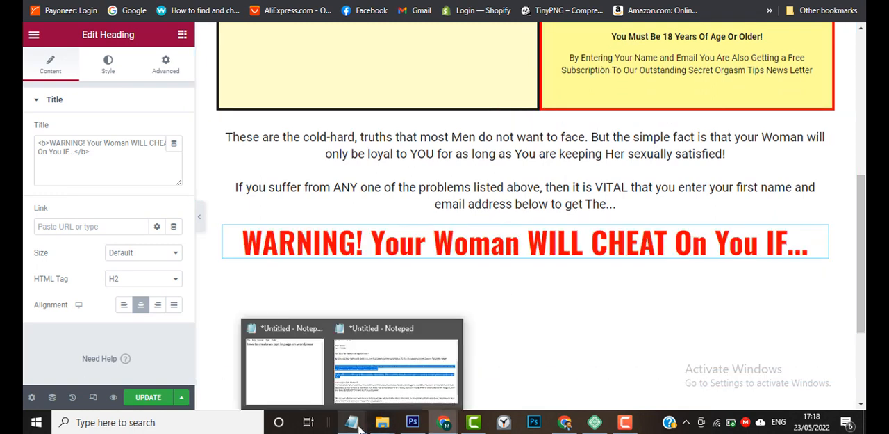
pyautogui.click(399, 393)
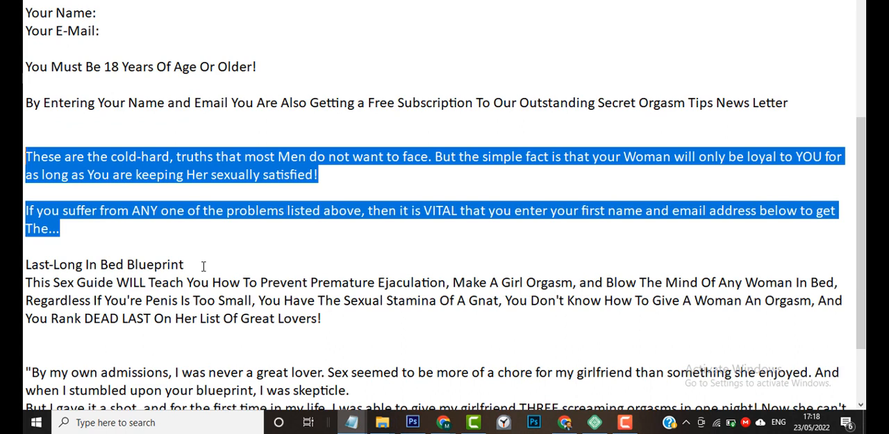
pyautogui.moveTo(203, 266); pyautogui.dragTo(26, 264)
pyautogui.hotkey('ctrl', 'c')
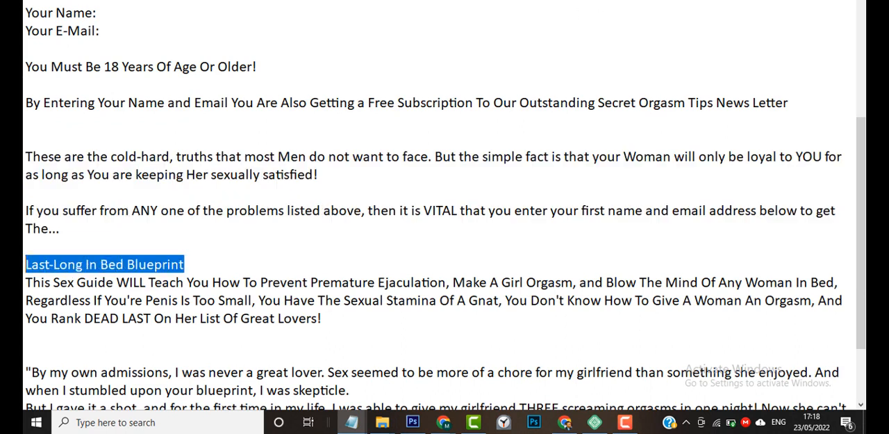
pyautogui.hotkey('alt', 'Tab')
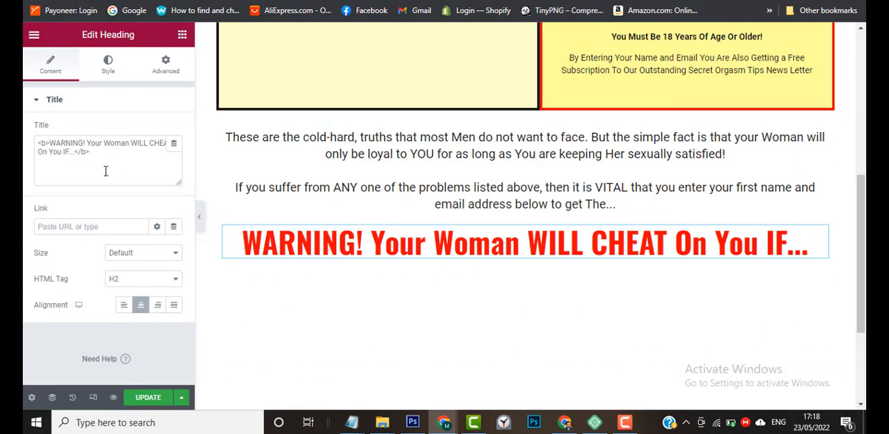
pyautogui.moveTo(77, 154); pyautogui.dragTo(51, 141)
pyautogui.hotkey('ctrl', 'v')
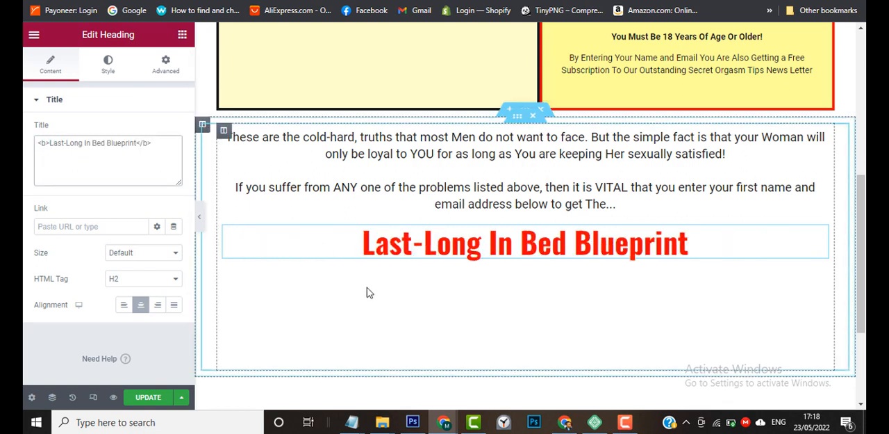
pyautogui.moveTo(388, 428)
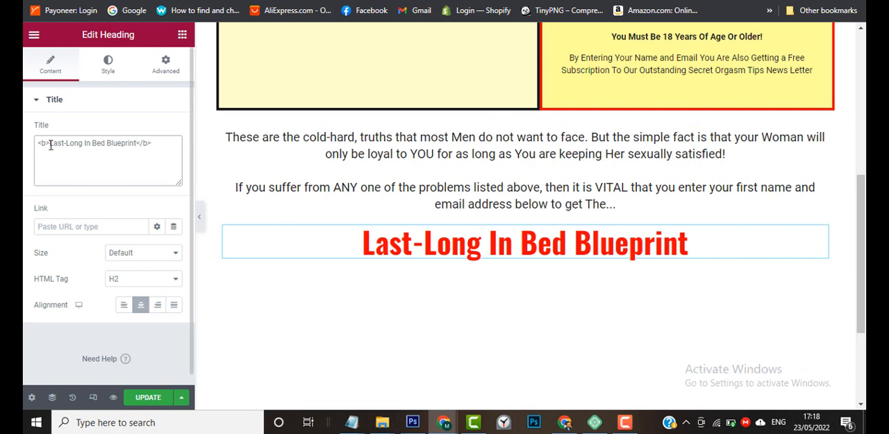
pyautogui.write('The')
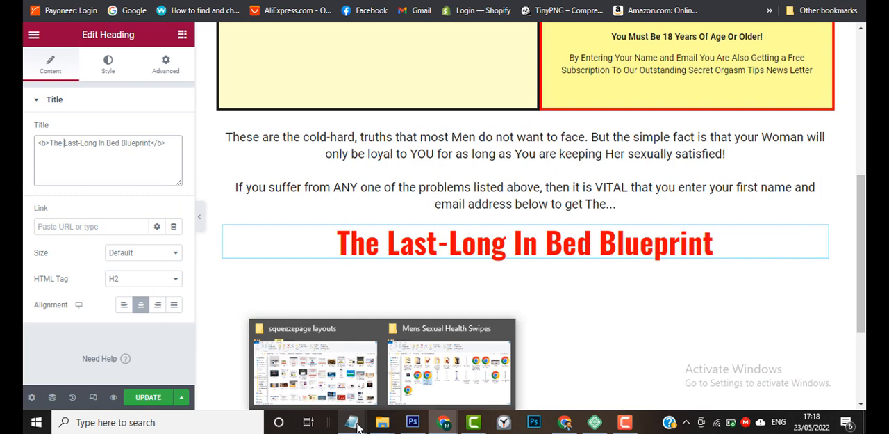
# Copy the paragraph starting "This Sex Guide WILL Teach You" from the Notepad notes and return to the page editor.
pyautogui.moveTo(360, 426)
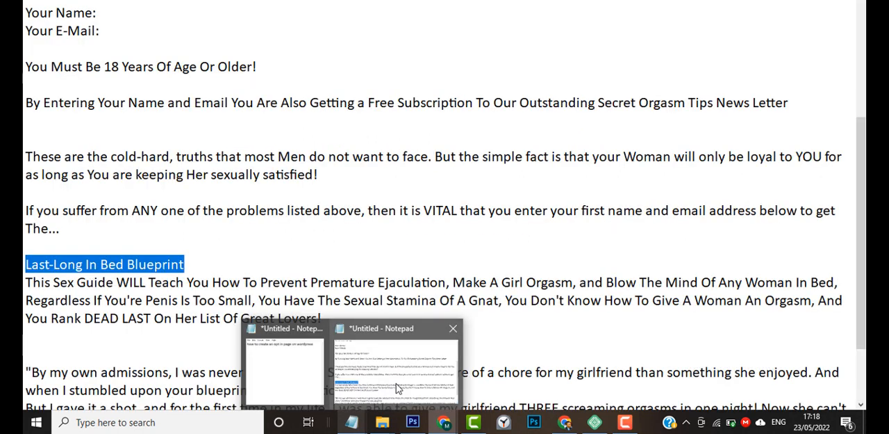
pyautogui.click(398, 387)
pyautogui.scroll(-2, 287, 340)
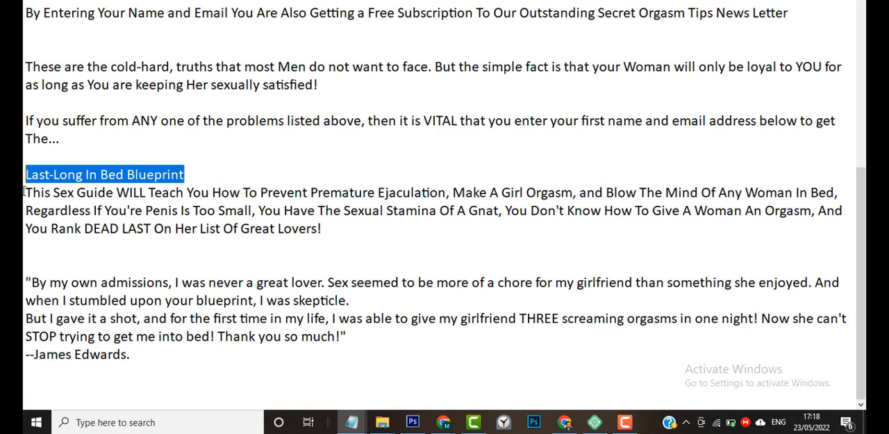
pyautogui.moveTo(25, 192); pyautogui.dragTo(337, 223)
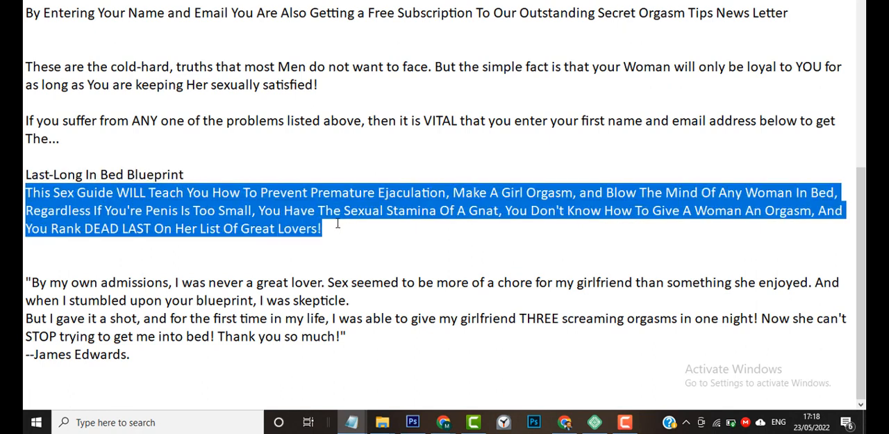
pyautogui.hotkey('alt', 'Tab')
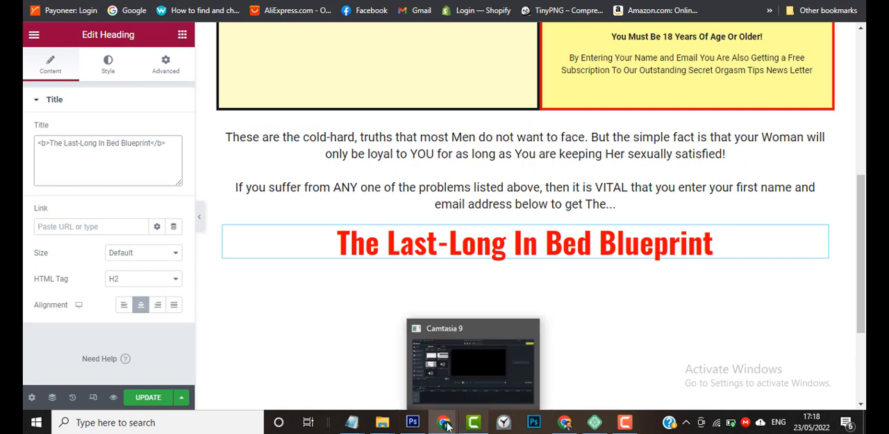
# Check how the sample page formats the text and testimonial box below its opt-in columns, and return to the editor.
pyautogui.moveTo(444, 421)
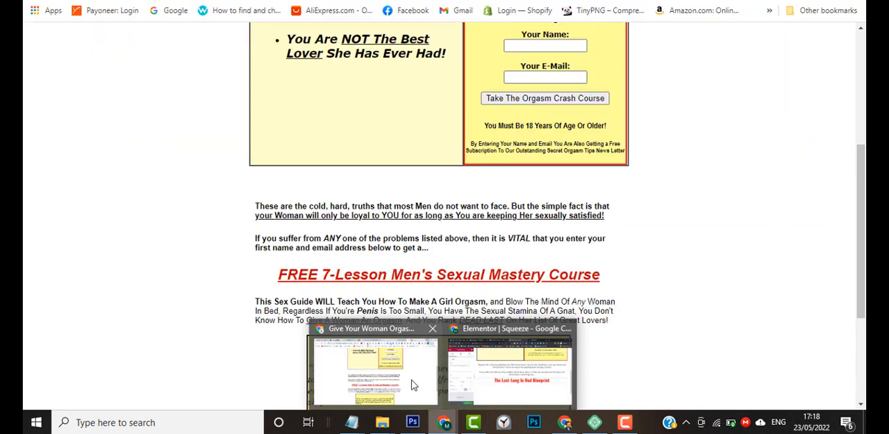
pyautogui.click(413, 384)
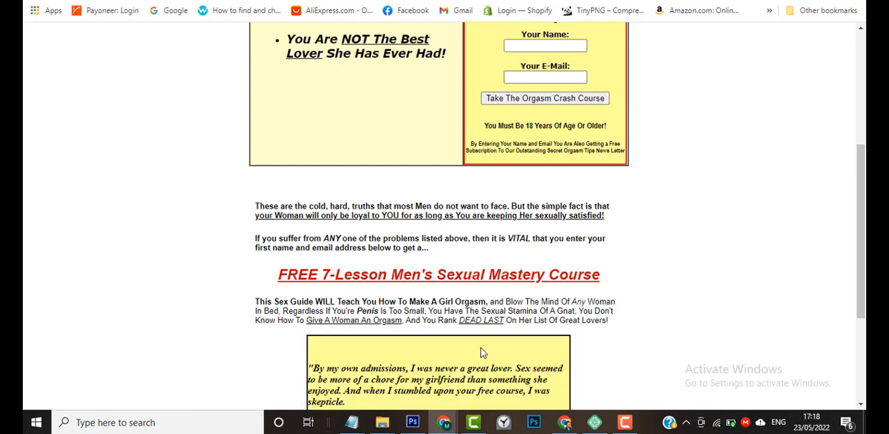
pyautogui.scroll(-3, 641, 312)
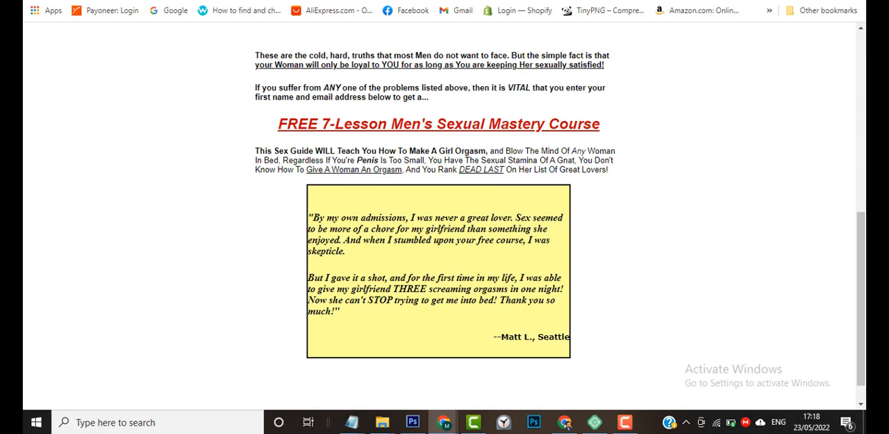
pyautogui.click(795, 1)
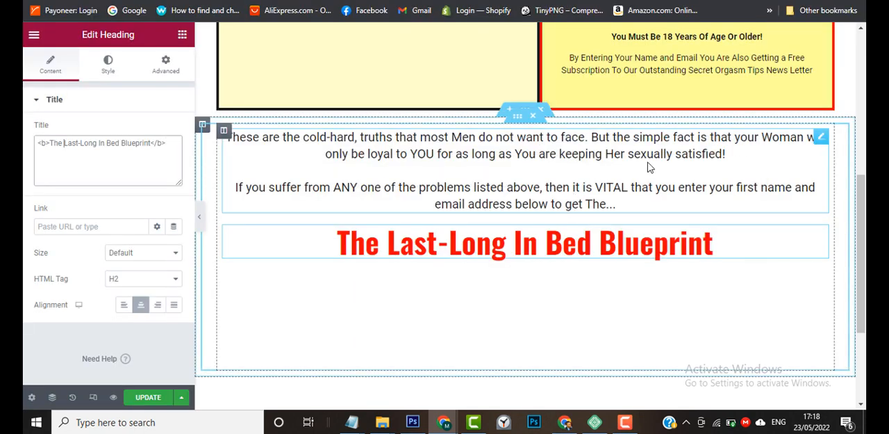
pyautogui.click(705, 149)
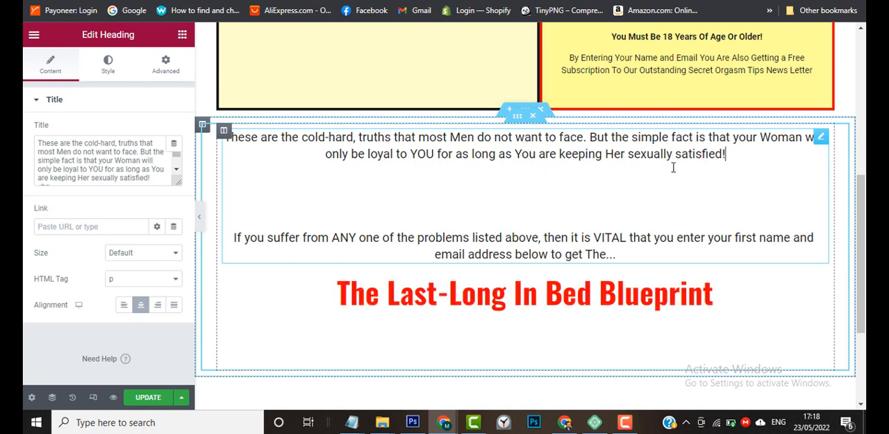
pyautogui.press('Delete')
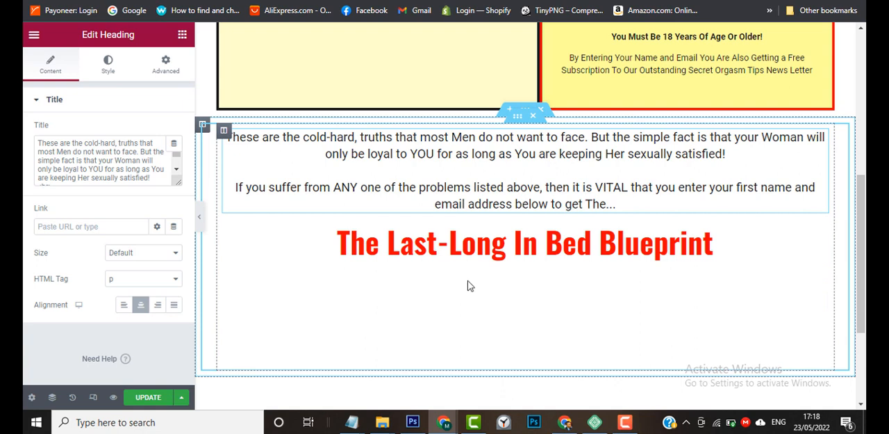
pyautogui.hotkey('ctrl', 'z')
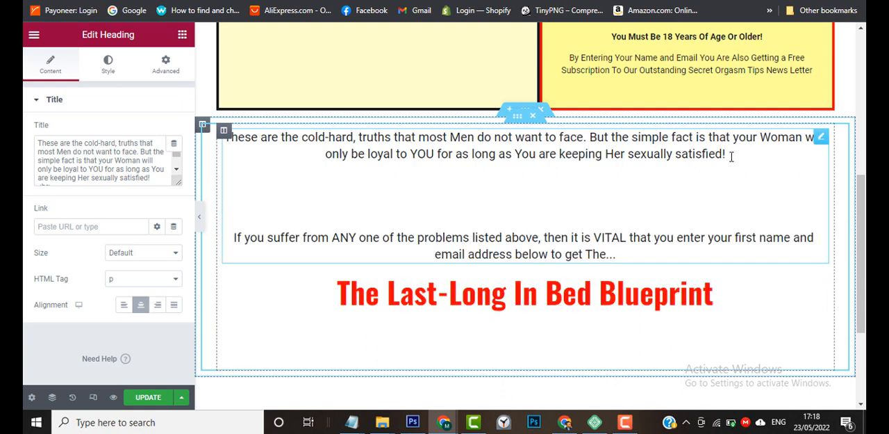
# Make the words from "your Woman will only be loyal" to "sexually satisfied!" in the first paragraph bold, underlined and italic.
pyautogui.moveTo(443, 421)
pyautogui.moveTo(407, 388)
pyautogui.moveTo(737, 154); pyautogui.dragTo(735, 137)
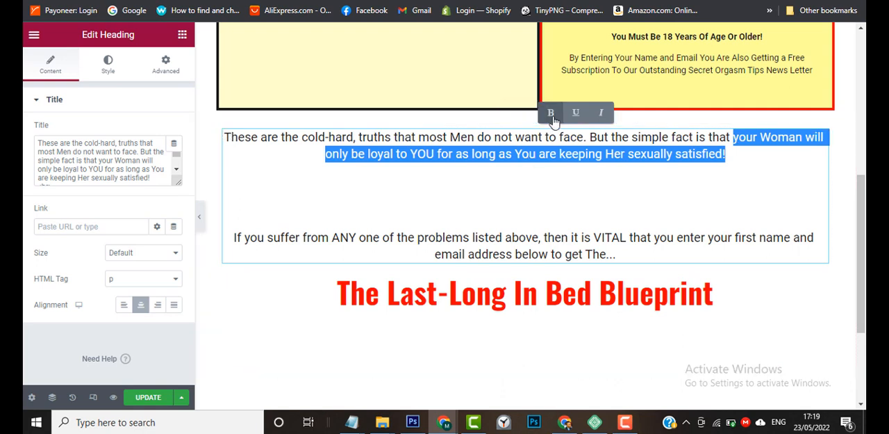
pyautogui.click(551, 113)
pyautogui.click(573, 115)
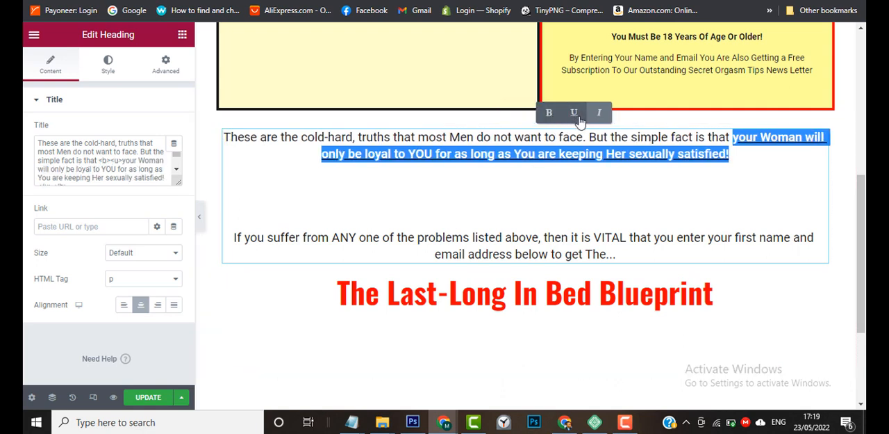
pyautogui.click(599, 113)
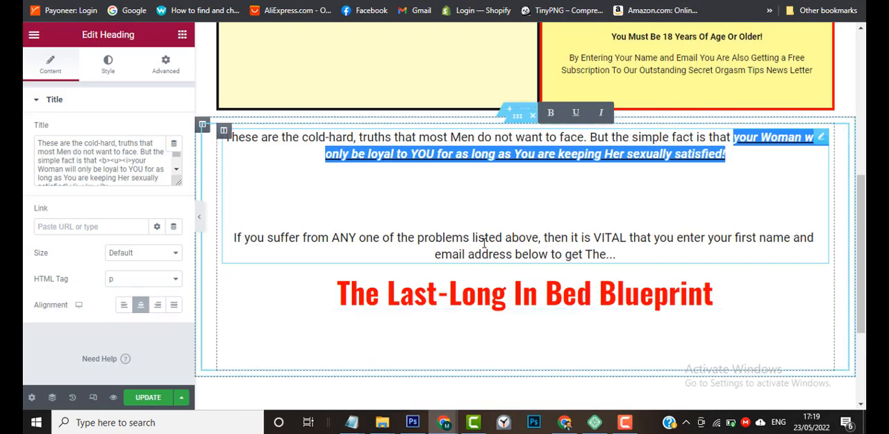
# Make the paragraph "If you suffer from ANY one of the problems listed above" through "to get The..." bold.
pyautogui.click(485, 250)
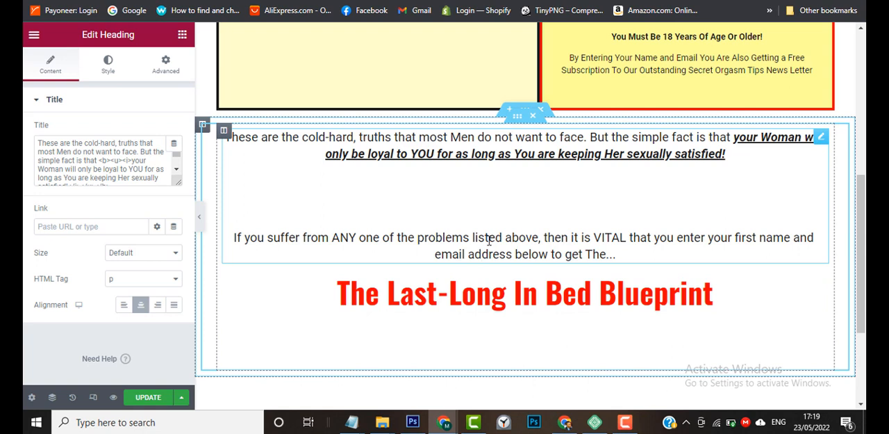
pyautogui.tripleClick(489, 240)
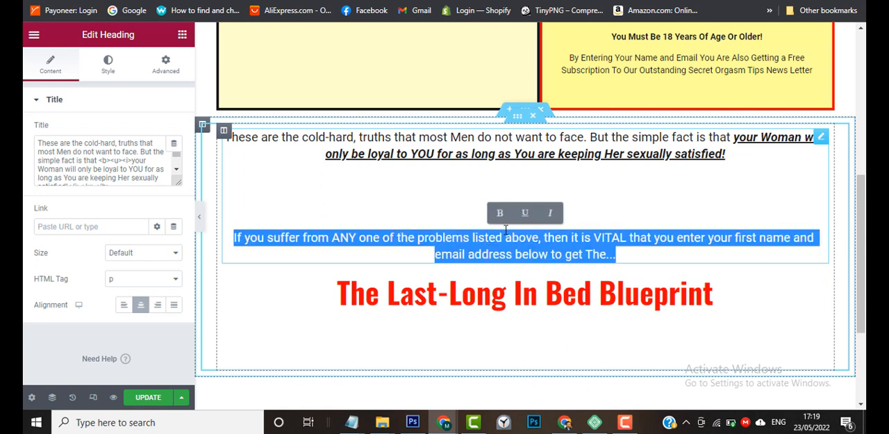
pyautogui.click(500, 212)
pyautogui.click(562, 171)
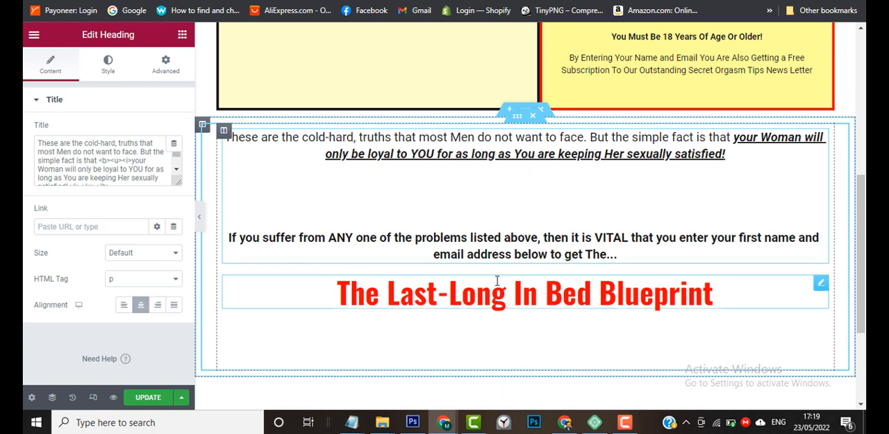
# Duplicate the formatted text block and move the copy below the red "The Last-Long In Bed Blueprint" heading.
pyautogui.scroll(-1, 472, 319)
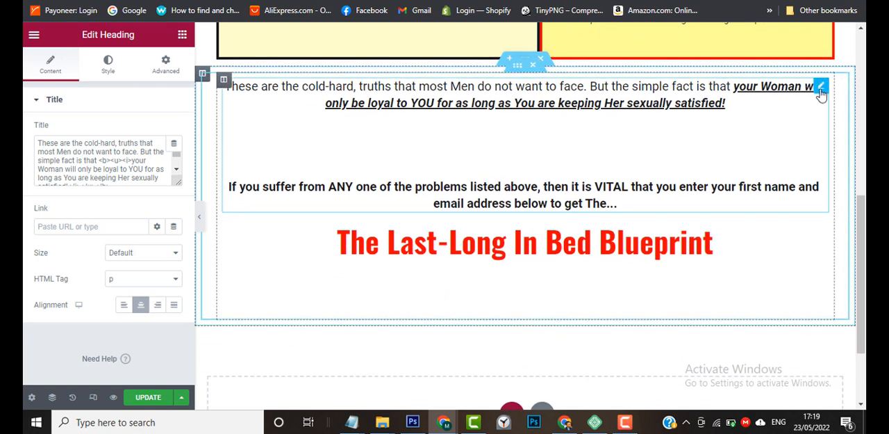
pyautogui.rightClick(821, 94)
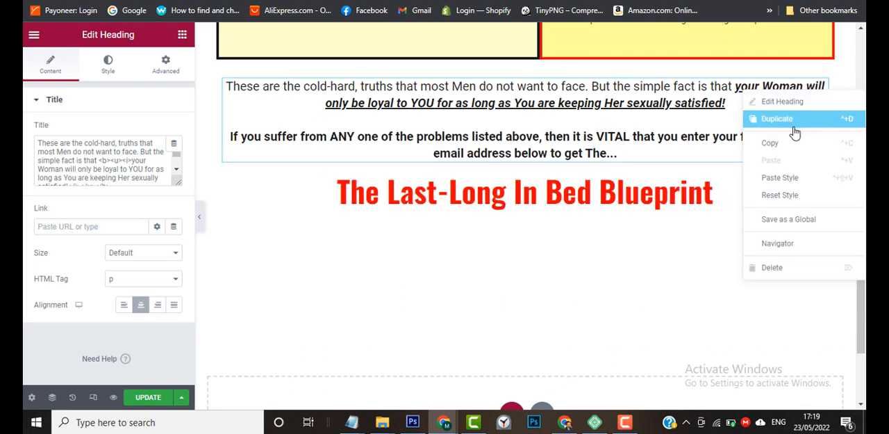
pyautogui.click(793, 123)
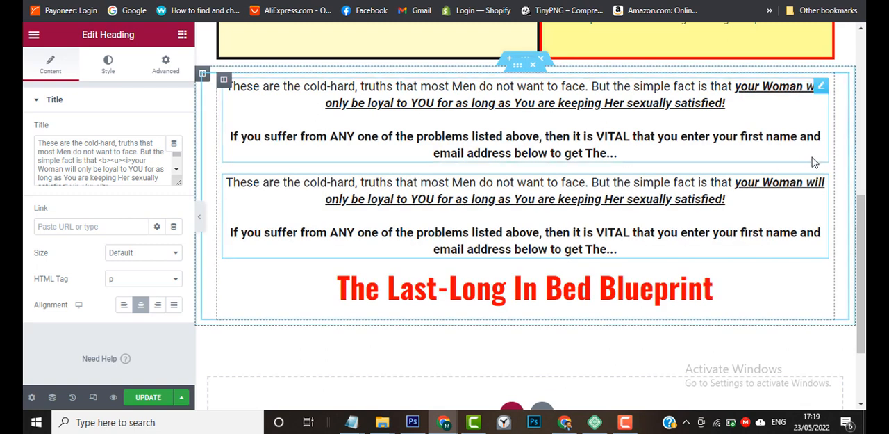
pyautogui.moveTo(821, 182); pyautogui.dragTo(570, 248)
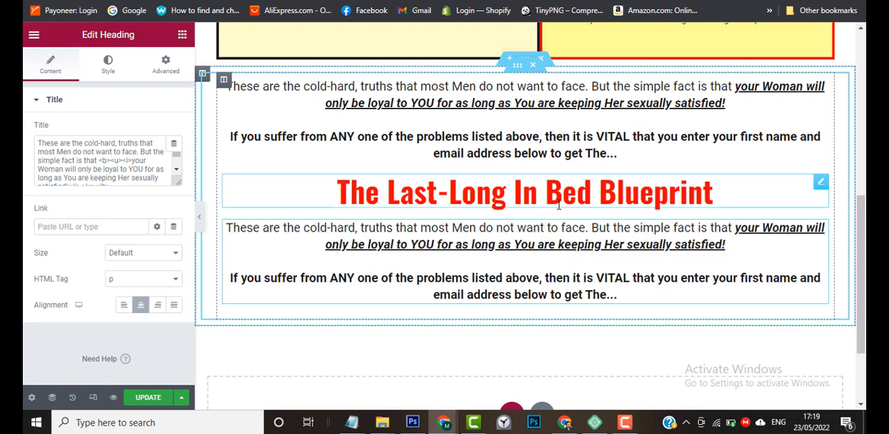
# Apply the global H2 font to the "The Last-Long In Bed Blueprint" heading.
pyautogui.click(820, 183)
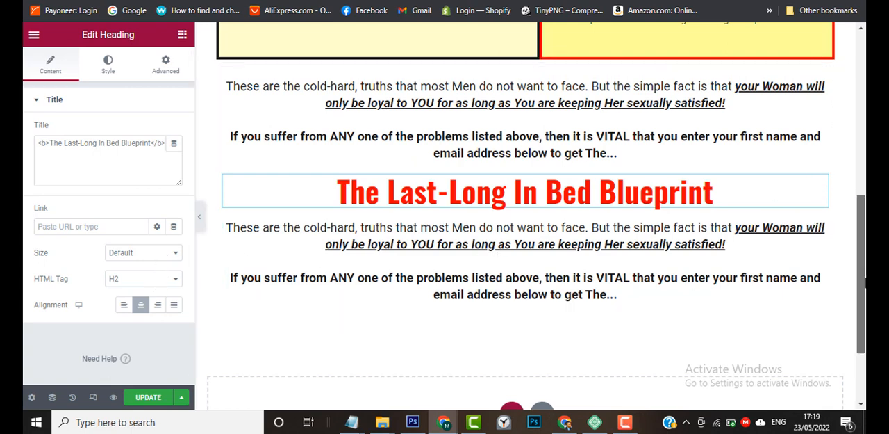
pyautogui.moveTo(862, 278); pyautogui.dragTo(866, 105)
pyautogui.scroll(-5, 605, 236)
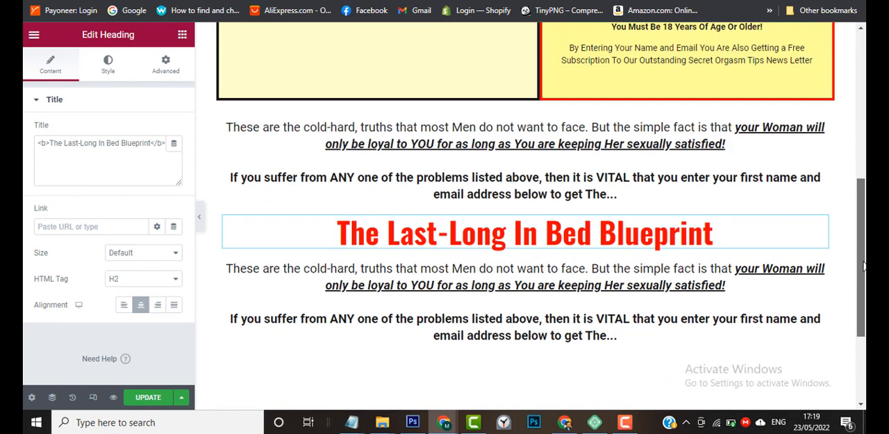
pyautogui.click(113, 75)
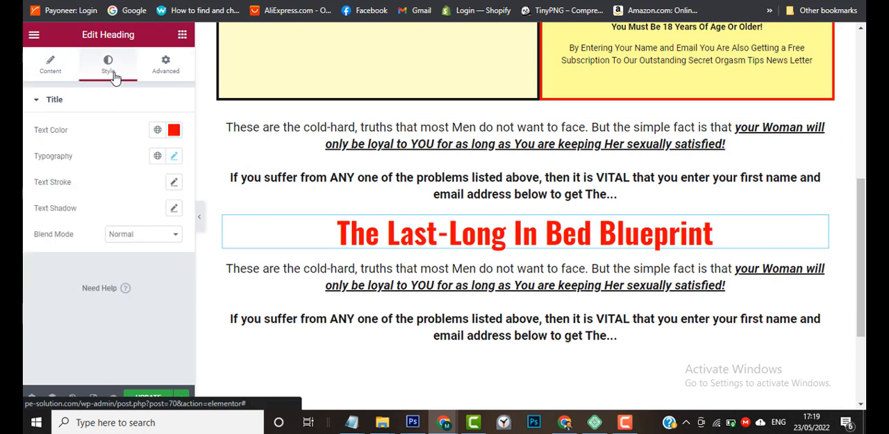
pyautogui.click(158, 157)
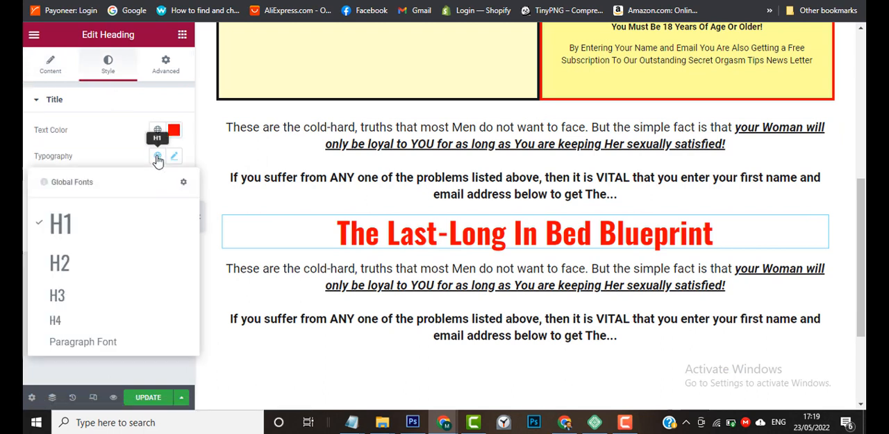
pyautogui.click(112, 266)
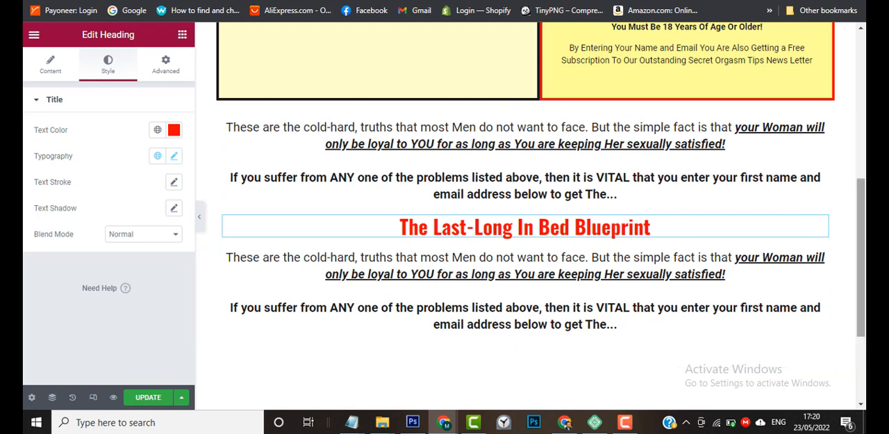
pyautogui.moveTo(861, 236); pyautogui.dragTo(865, 89)
pyautogui.scroll(-5, 817, 223)
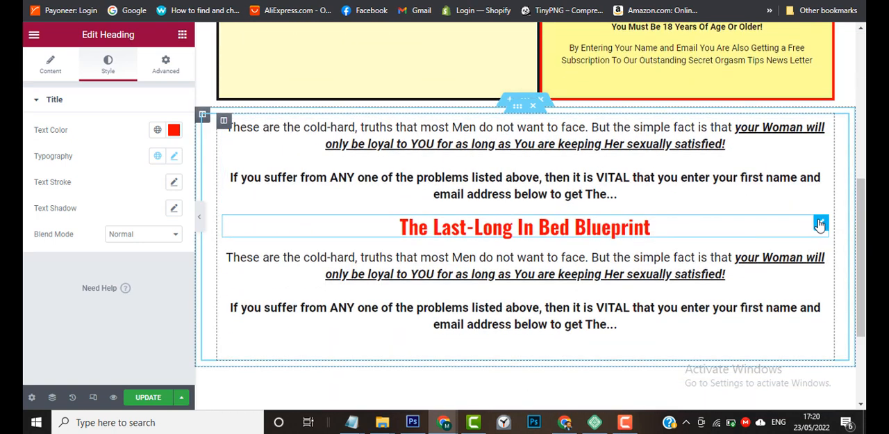
# Try a custom font size of 44 px on the red heading, and reapply the global H2 font.
pyautogui.click(174, 157)
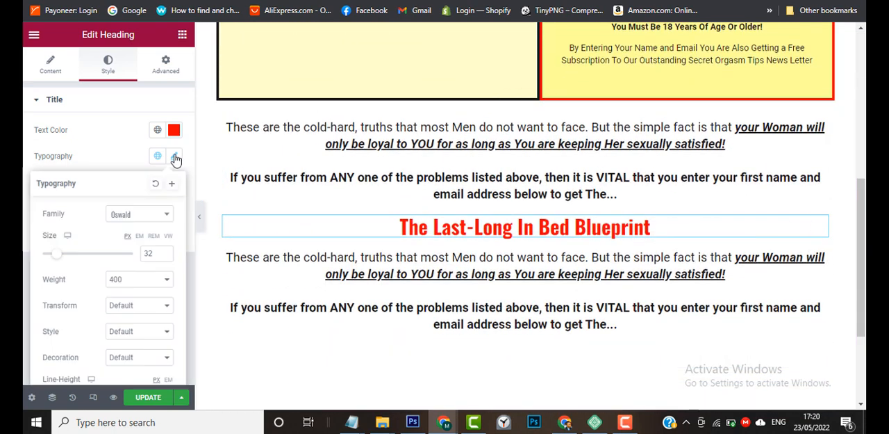
pyautogui.click(165, 253)
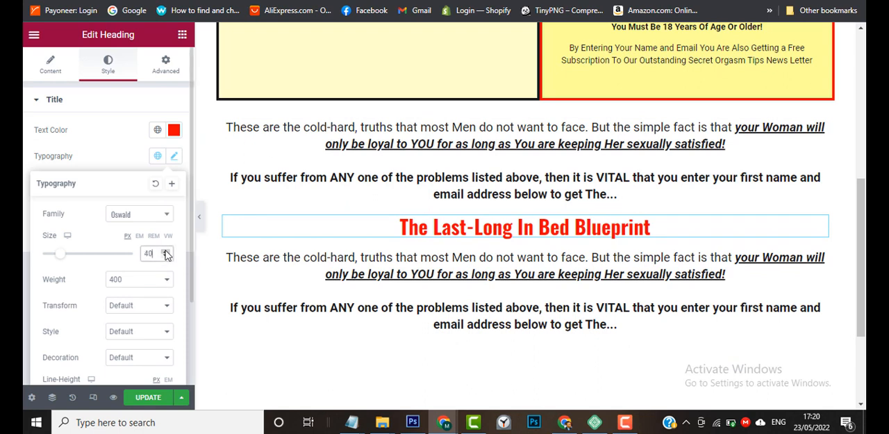
pyautogui.click(165, 253)
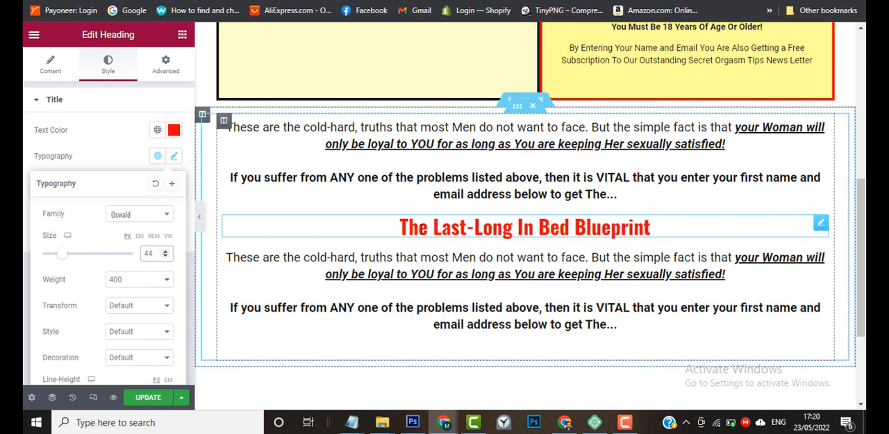
pyautogui.tripleClick(475, 227)
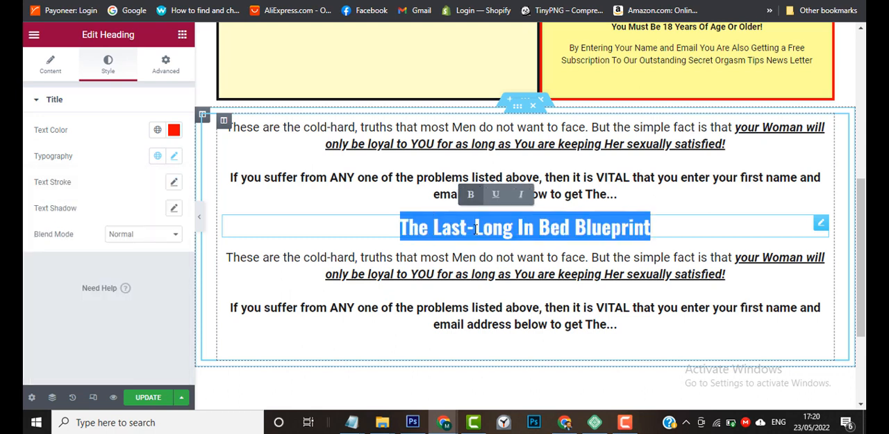
pyautogui.click(174, 157)
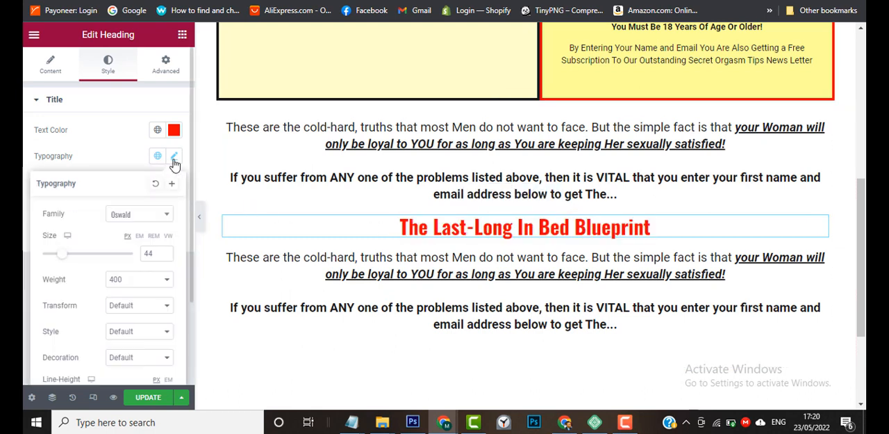
pyautogui.click(165, 252)
pyautogui.click(165, 252)
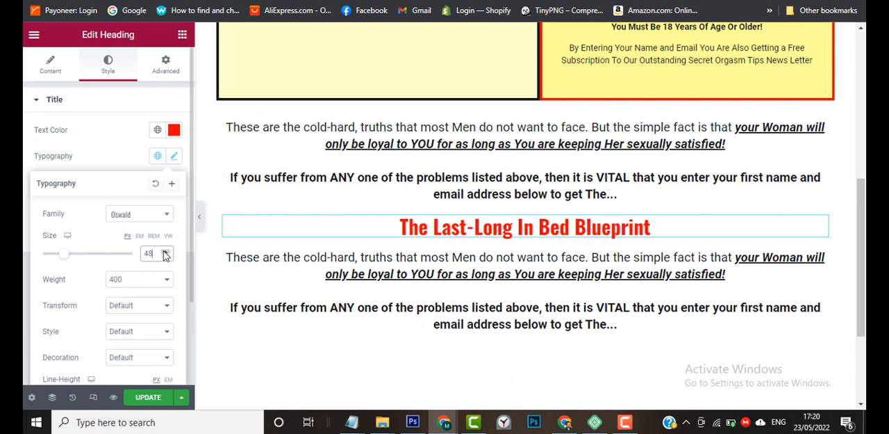
pyautogui.click(158, 157)
pyautogui.click(94, 266)
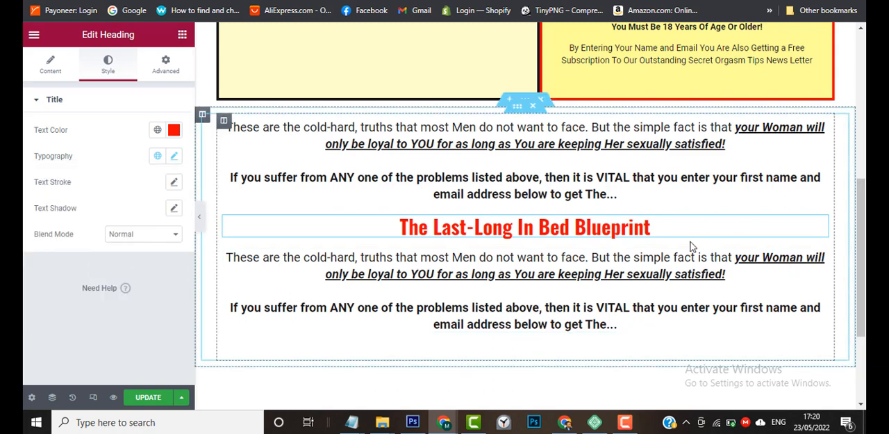
# Replace the duplicated block's text with the paragraph starting "This Sex Guide WILL Teach You", copied from the Notepad notes.
pyautogui.moveTo(862, 243); pyautogui.dragTo(865, 103)
pyautogui.moveTo(866, 76); pyautogui.dragTo(865, 272)
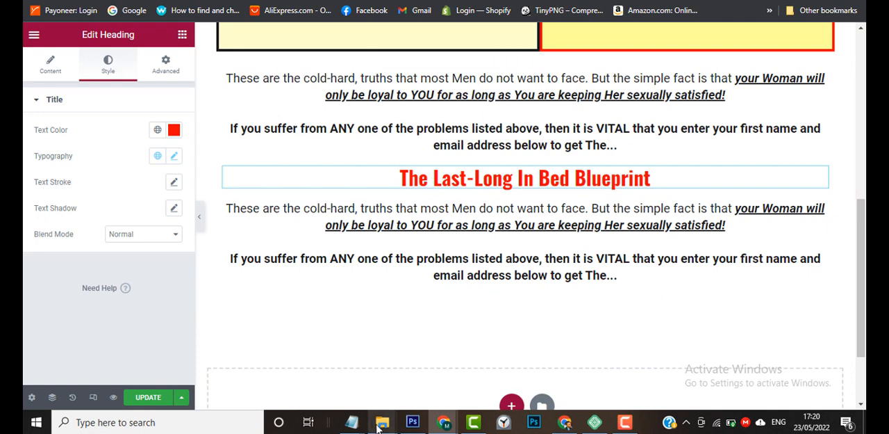
pyautogui.moveTo(379, 429)
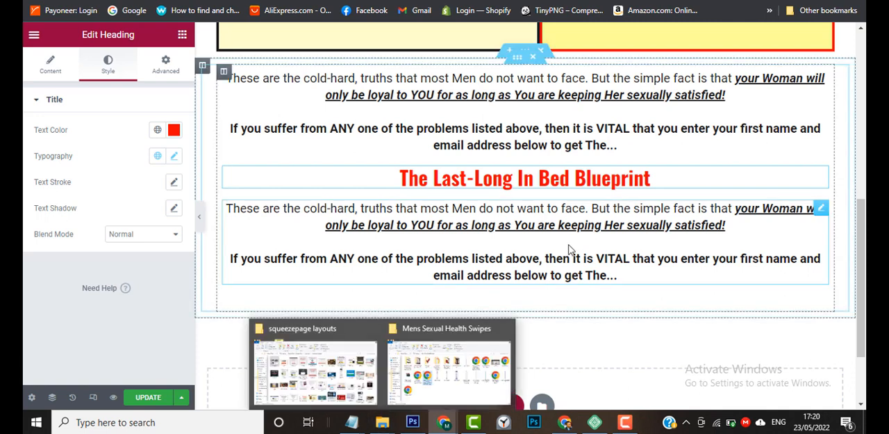
pyautogui.click(612, 271)
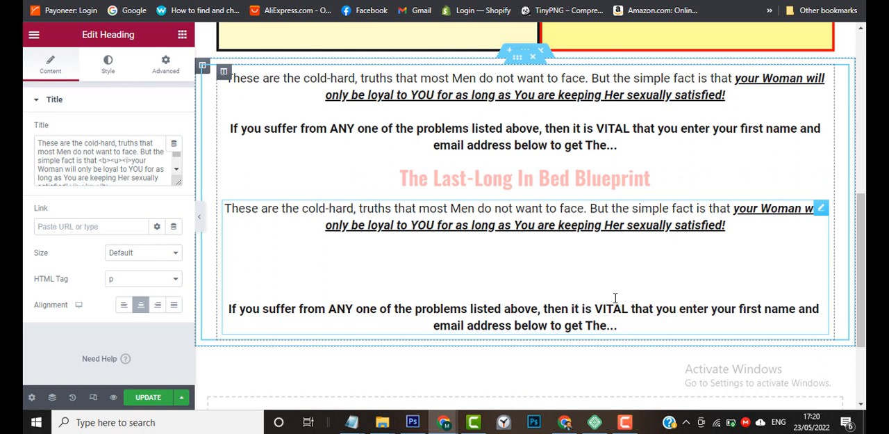
pyautogui.click(139, 161)
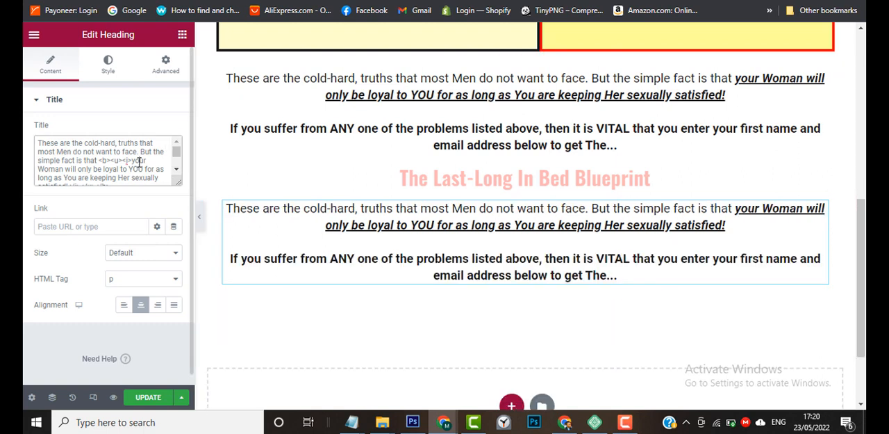
pyautogui.hotkey('ctrl', 'a')
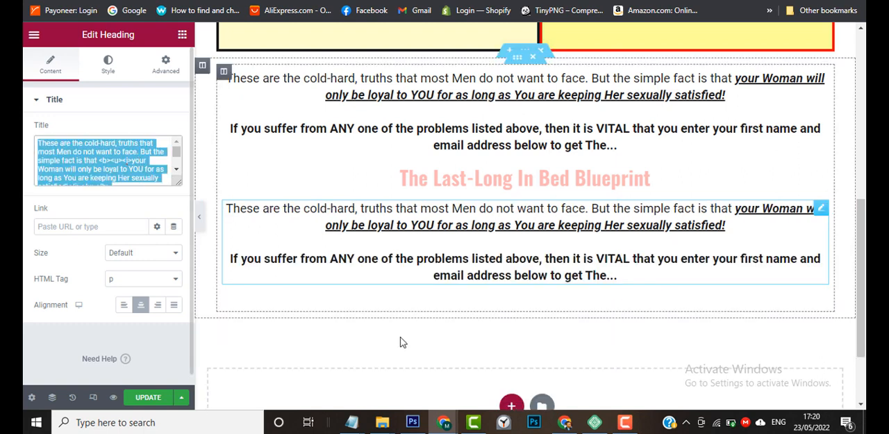
pyautogui.moveTo(367, 431)
pyautogui.click(407, 376)
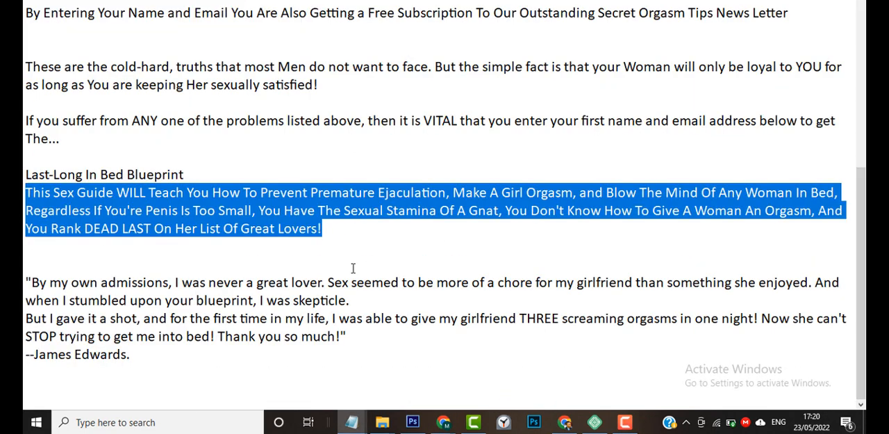
pyautogui.hotkey('ctrl', 'c')
pyautogui.hotkey('alt', 'Tab')
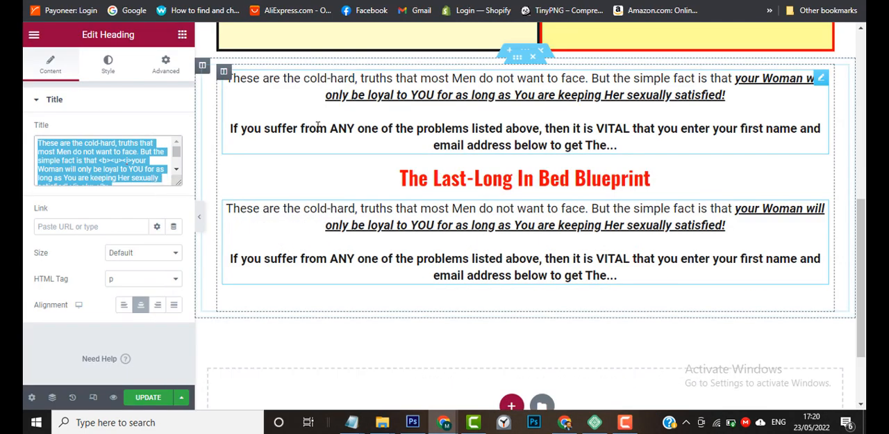
pyautogui.hotkey('ctrl', 'v')
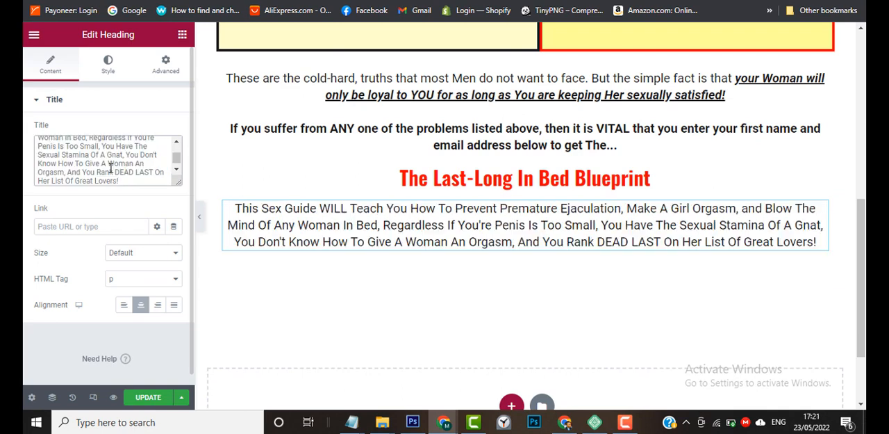
# Bold "Teach You How To Prevent Premature Ejaculation, Make A Girl Orgasm" in the paragraph below the red heading.
pyautogui.moveTo(444, 420)
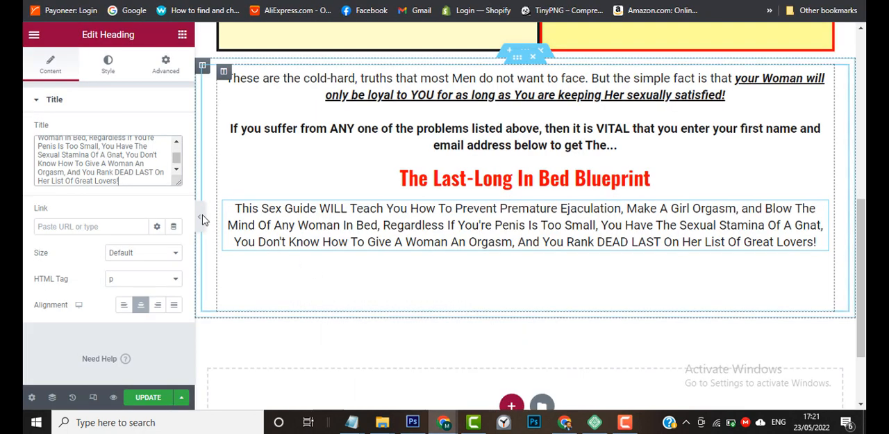
pyautogui.scroll(5, 119, 168)
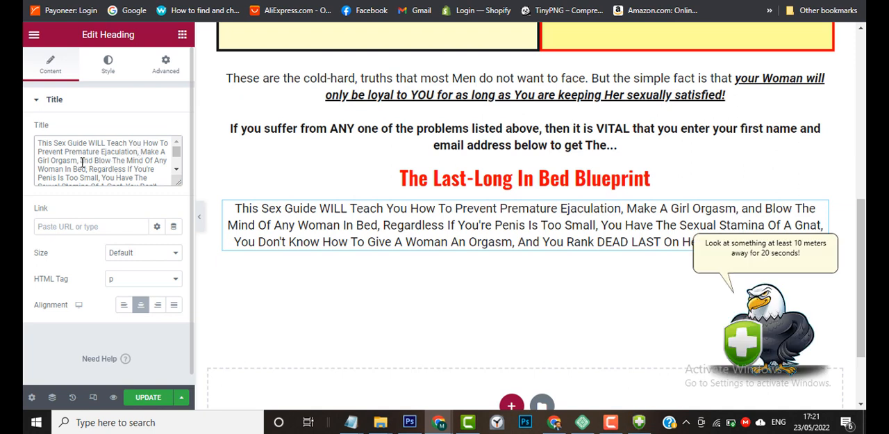
pyautogui.moveTo(77, 160); pyautogui.dragTo(35, 144)
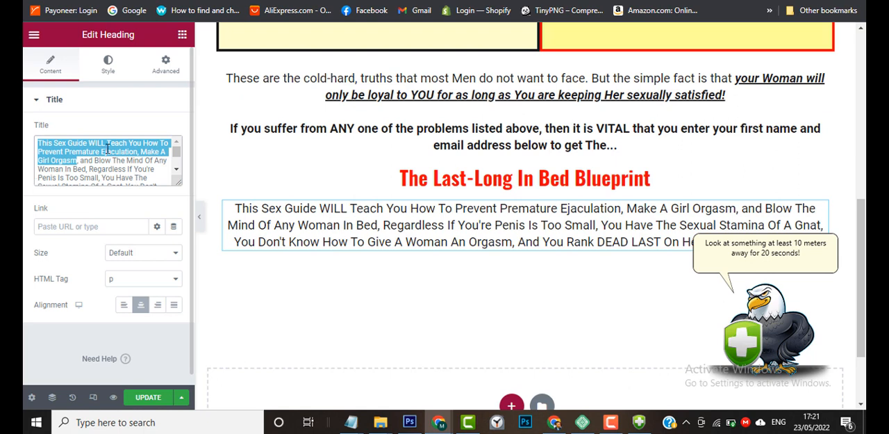
pyautogui.click(137, 164)
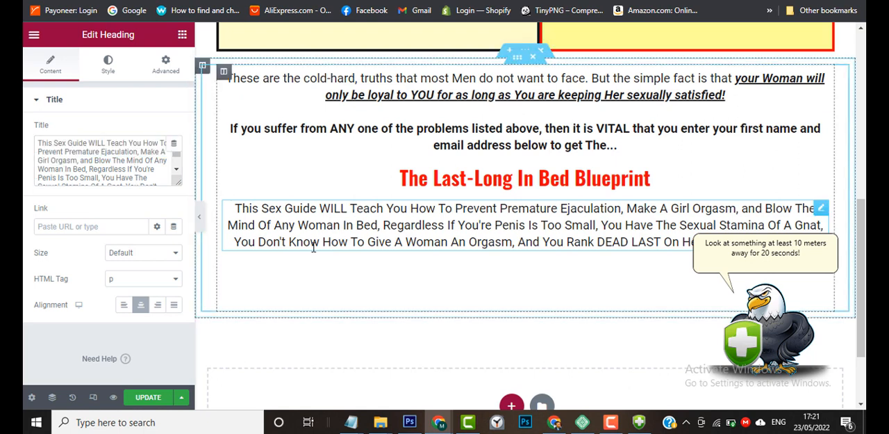
pyautogui.click(391, 227)
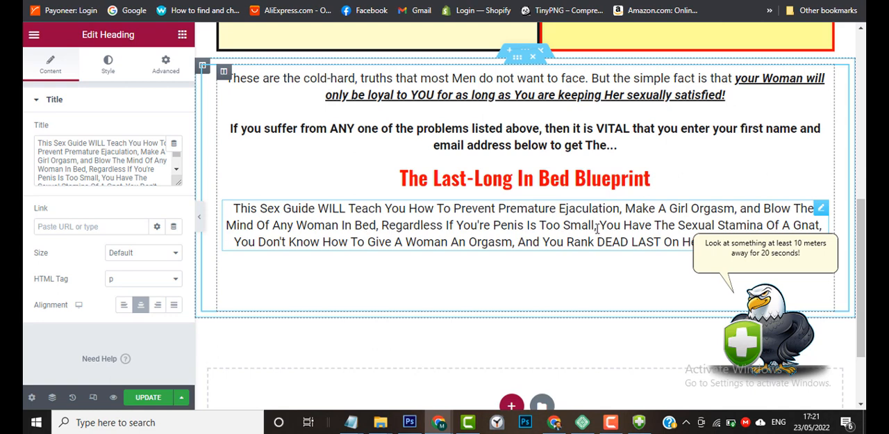
pyautogui.moveTo(436, 427)
pyautogui.moveTo(405, 399)
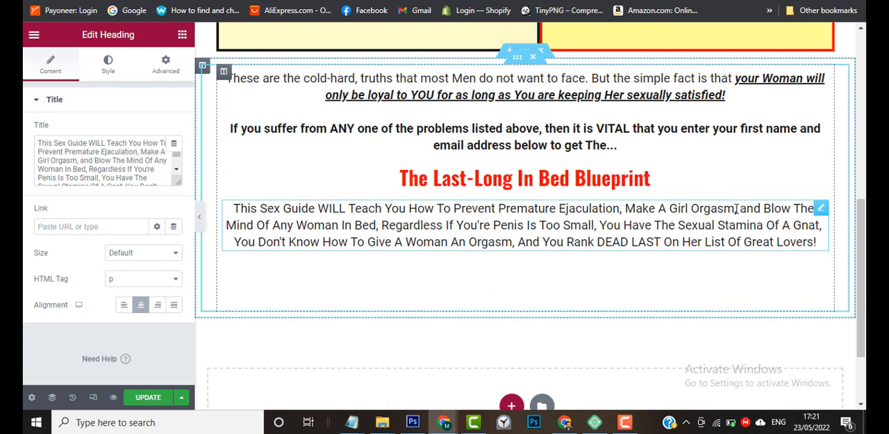
pyautogui.moveTo(735, 209); pyautogui.dragTo(232, 208)
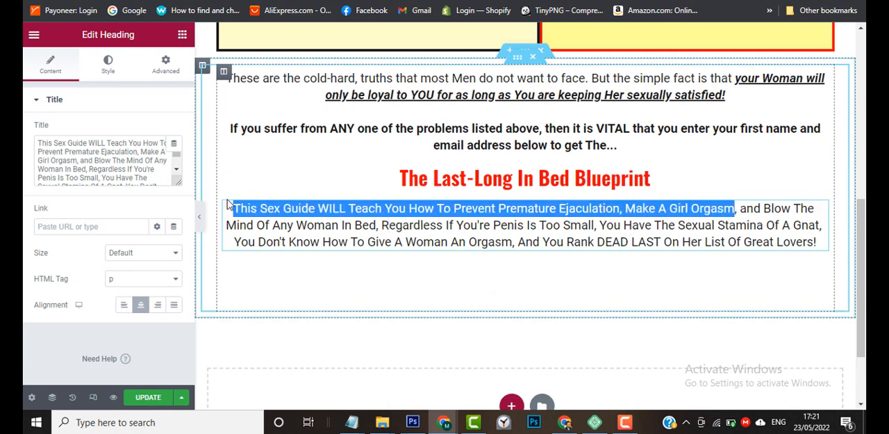
pyautogui.click(577, 184)
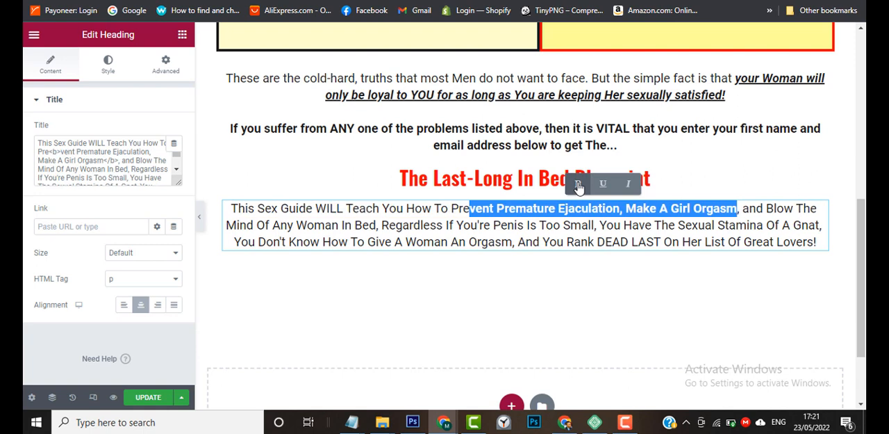
pyautogui.click(503, 226)
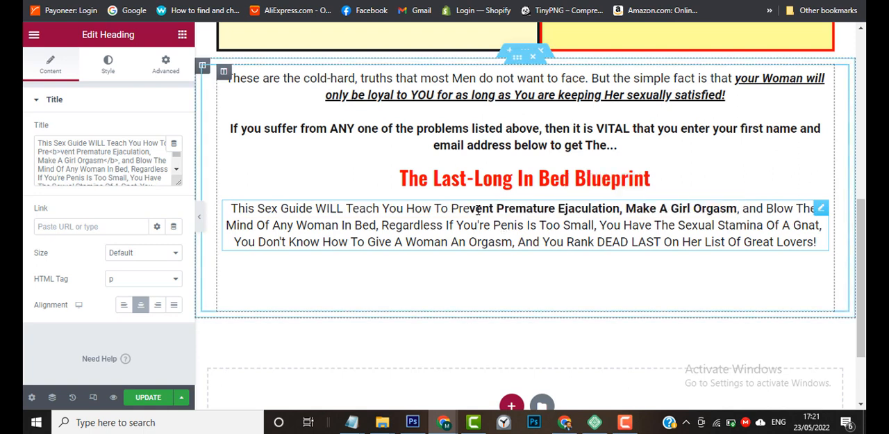
pyautogui.moveTo(472, 208); pyautogui.dragTo(214, 193)
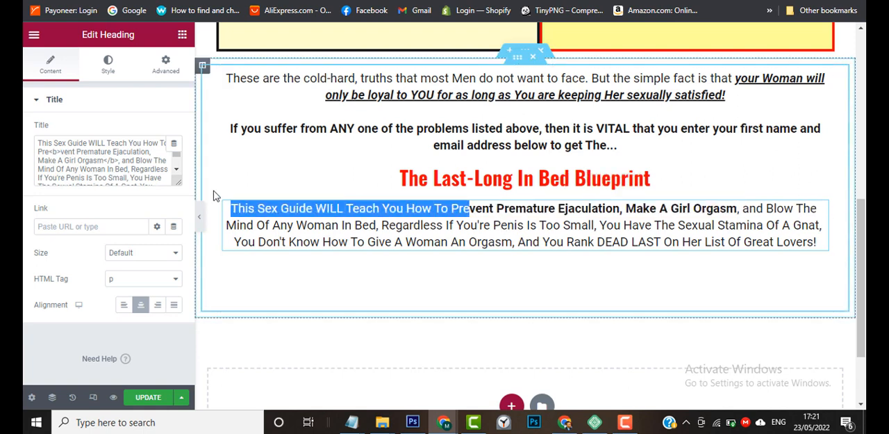
pyautogui.click(383, 184)
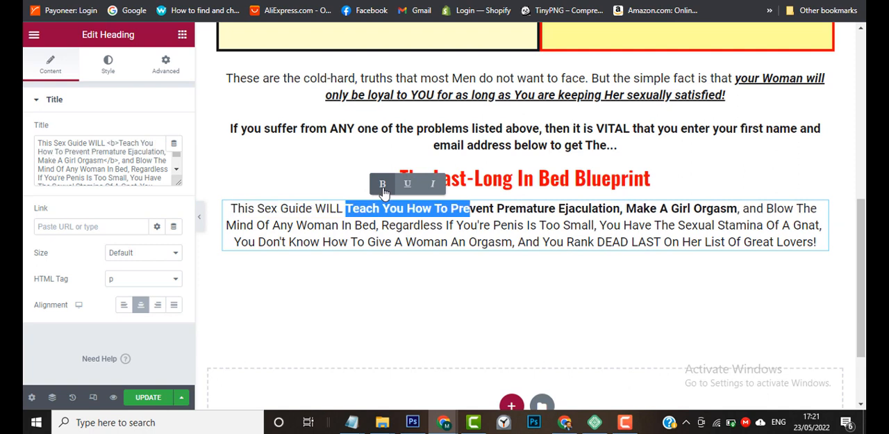
pyautogui.click(417, 226)
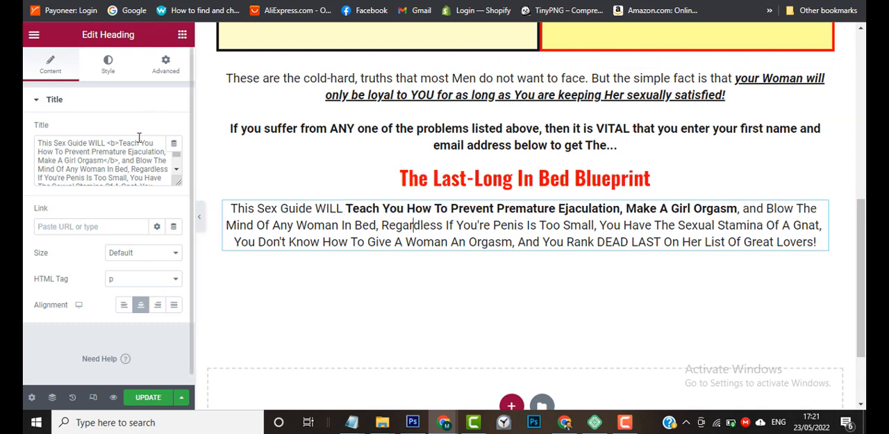
# Move the opening <b> tag to the start of the title text so bolding begins at "This Sex Guide WILL".
pyautogui.moveTo(119, 141); pyautogui.dragTo(113, 143)
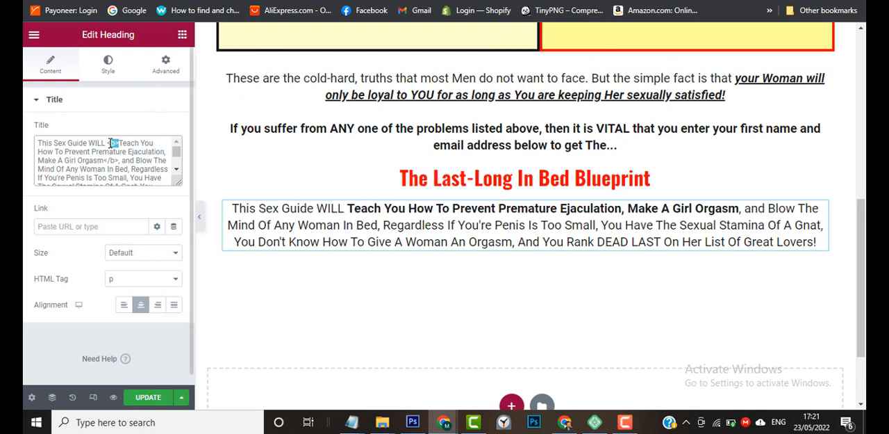
pyautogui.press('BackSpace')
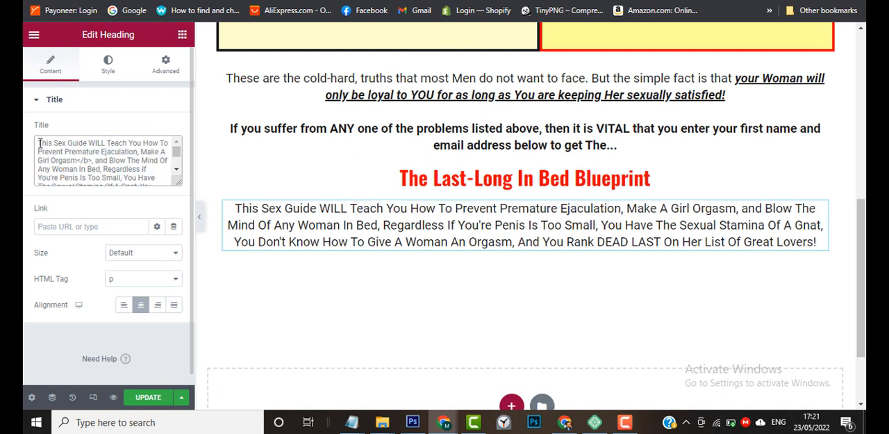
pyautogui.write('<b>')
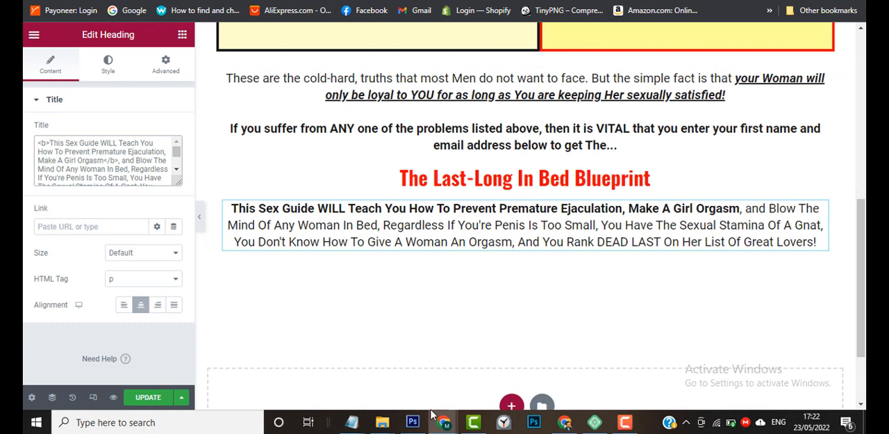
# Underline "Give A Woman An Orgasm" and "DEAD LAST" in the same paragraph.
pyautogui.moveTo(403, 396)
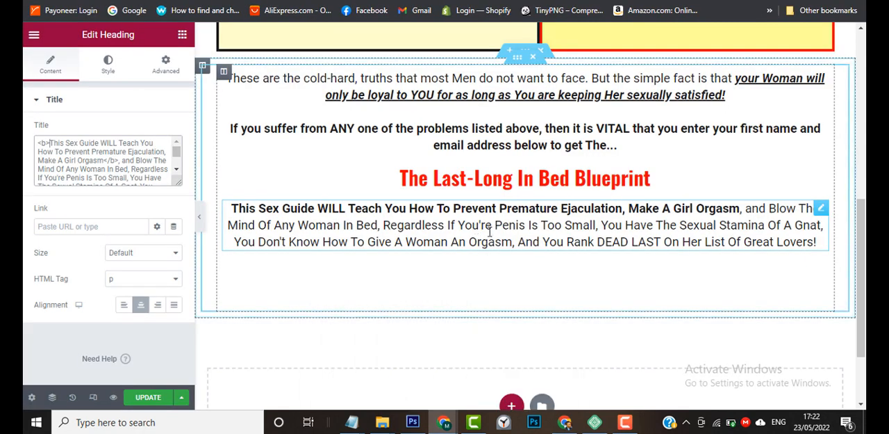
pyautogui.click(489, 231)
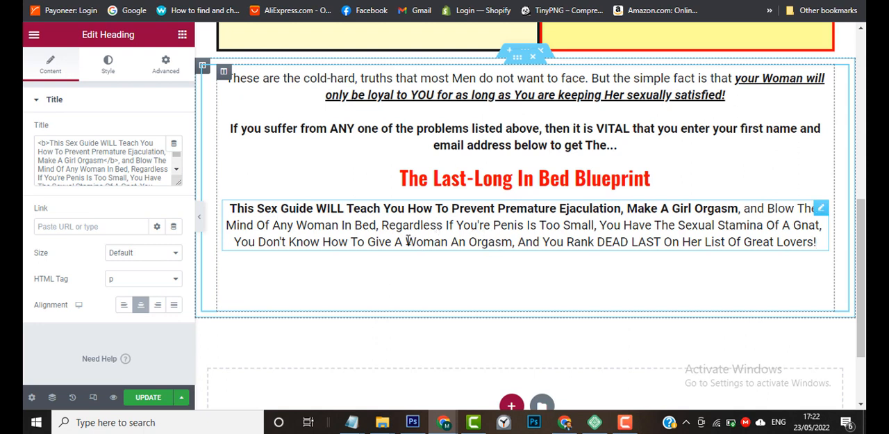
pyautogui.moveTo(368, 241); pyautogui.dragTo(510, 248)
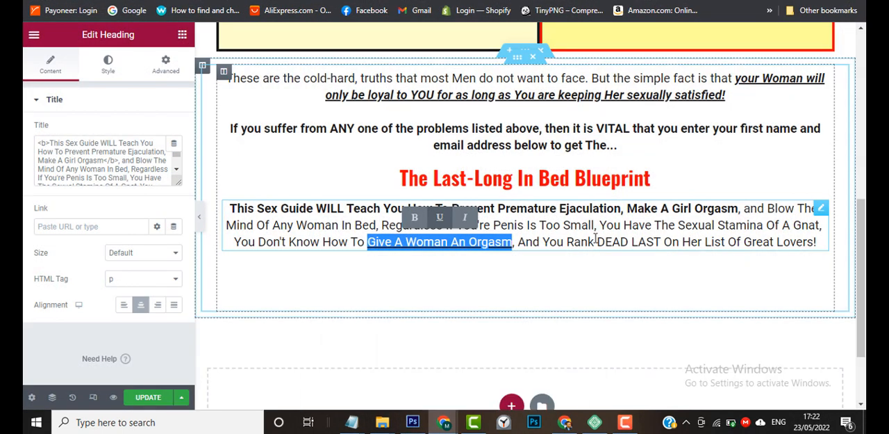
pyautogui.moveTo(598, 242); pyautogui.dragTo(662, 242)
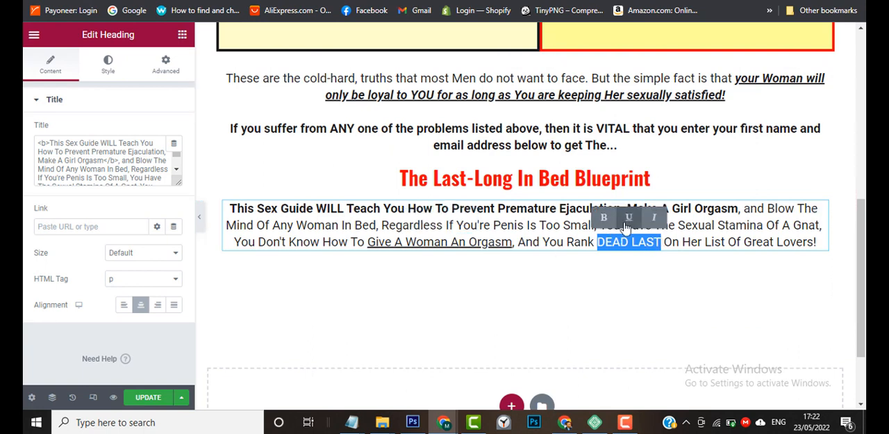
pyautogui.click(532, 241)
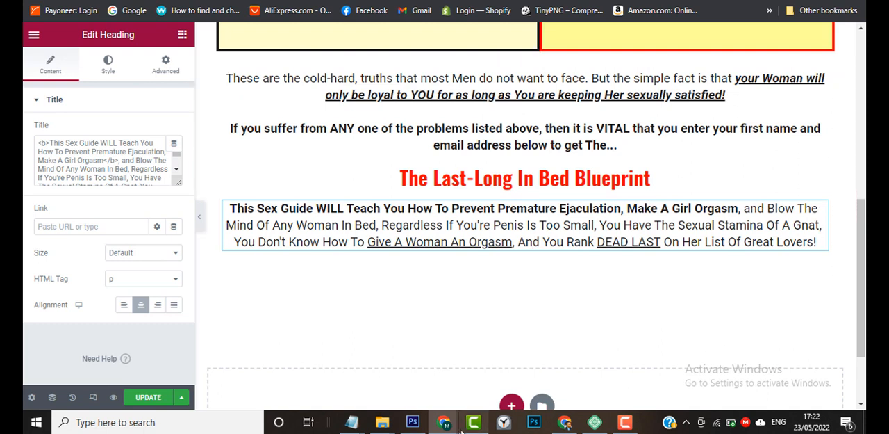
# Switch to the sample page and examine the yellow testimonial box below its formatted paragraph.
pyautogui.moveTo(564, 417)
pyautogui.click(558, 400)
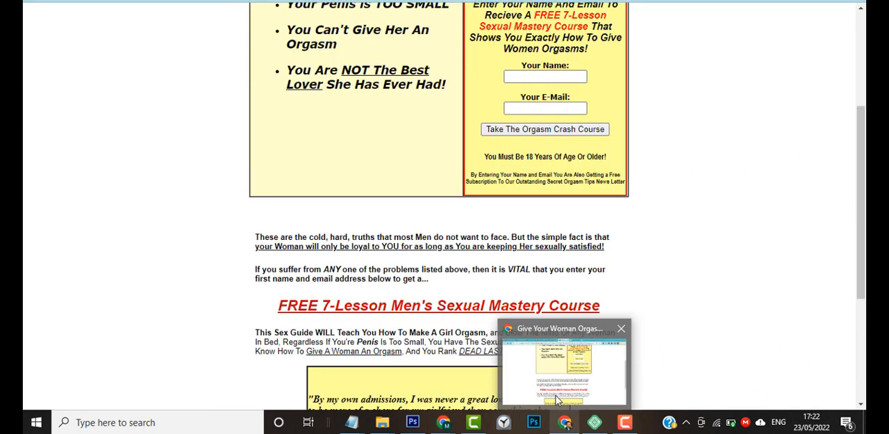
pyautogui.scroll(-3, 552, 340)
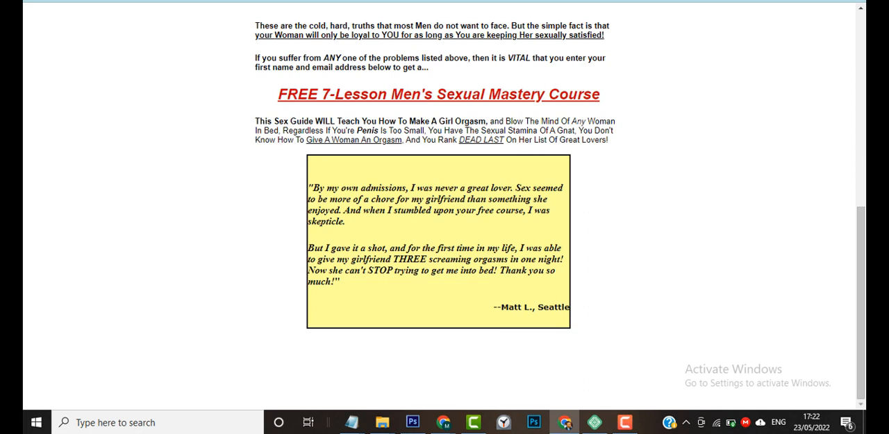
# Return to the existing sales page with the testimonials and open it with Elementor in a new tab.
pyautogui.click(795, 1)
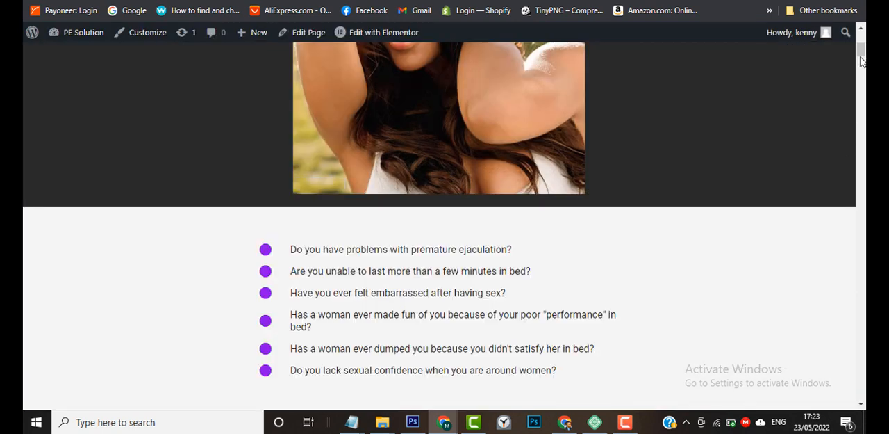
pyautogui.moveTo(860, 61); pyautogui.dragTo(863, 77)
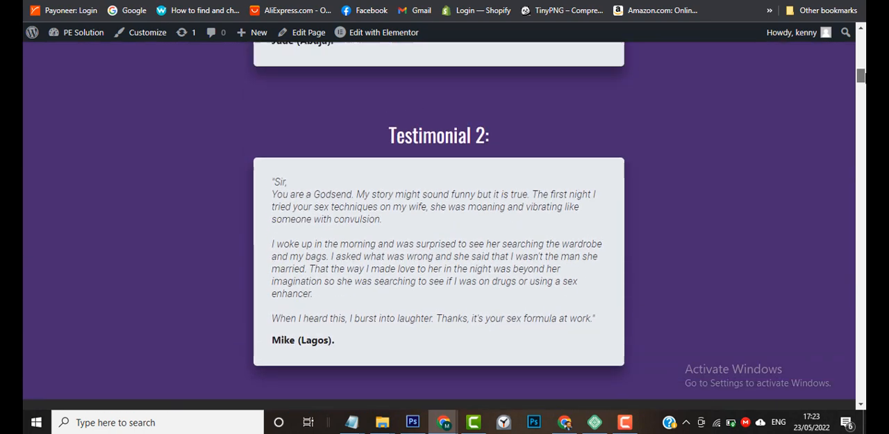
pyautogui.rightClick(381, 37)
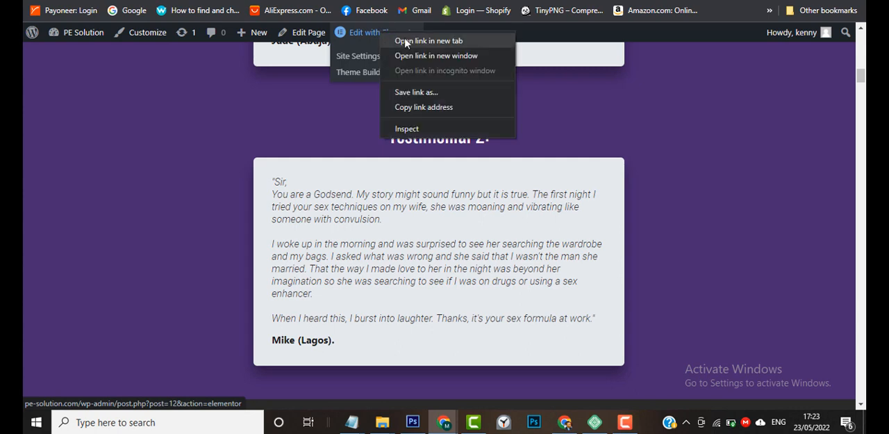
pyautogui.click(462, 39)
pyautogui.hotkey('ctrl', 'Tab')
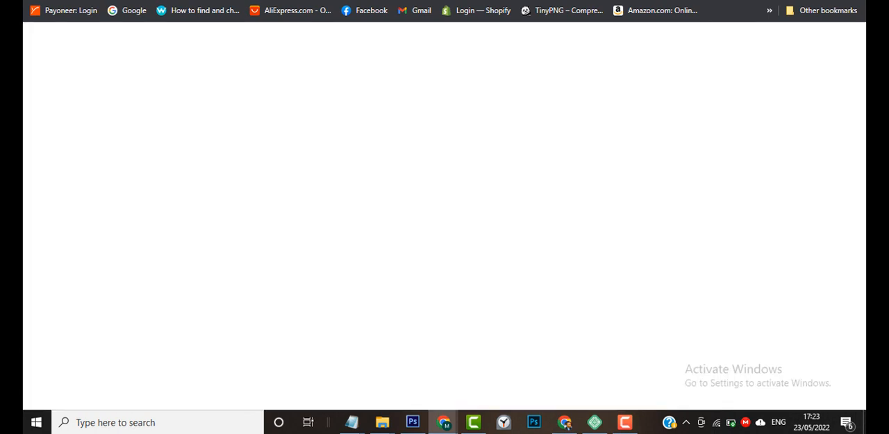
pyautogui.hotkey('ctrl', 'shift', 'Tab')
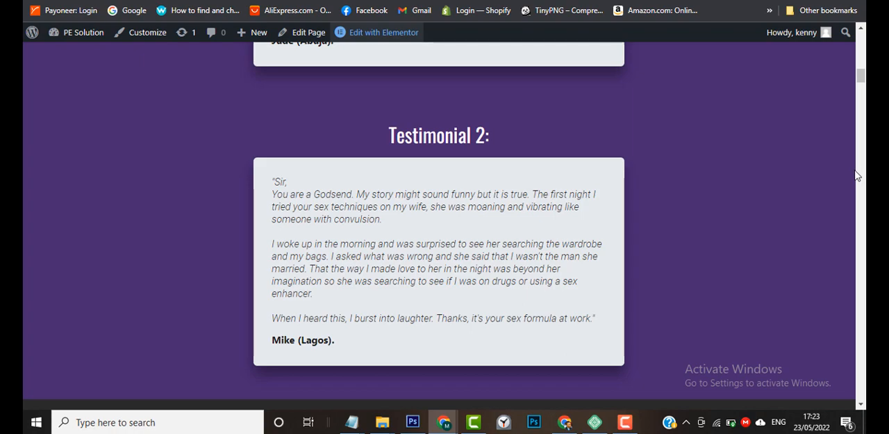
pyautogui.moveTo(864, 79); pyautogui.dragTo(862, 254)
pyautogui.click(383, 32)
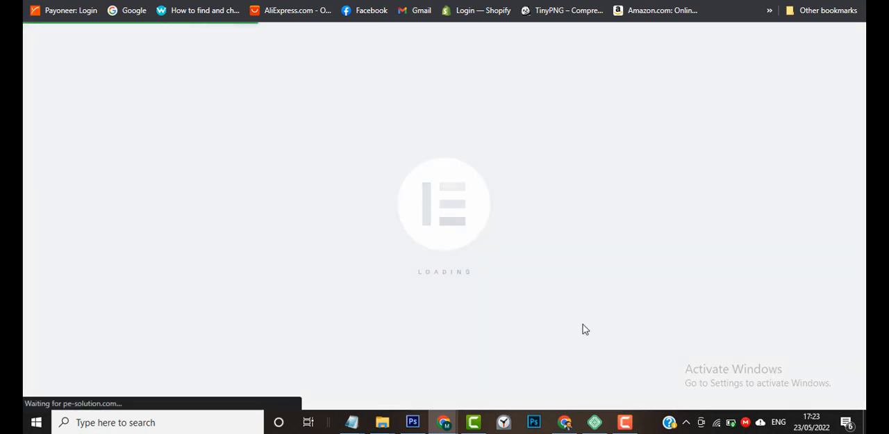
# Dismiss the Eye Saver break reminder covering the Elementor editor.
pyautogui.click(625, 422)
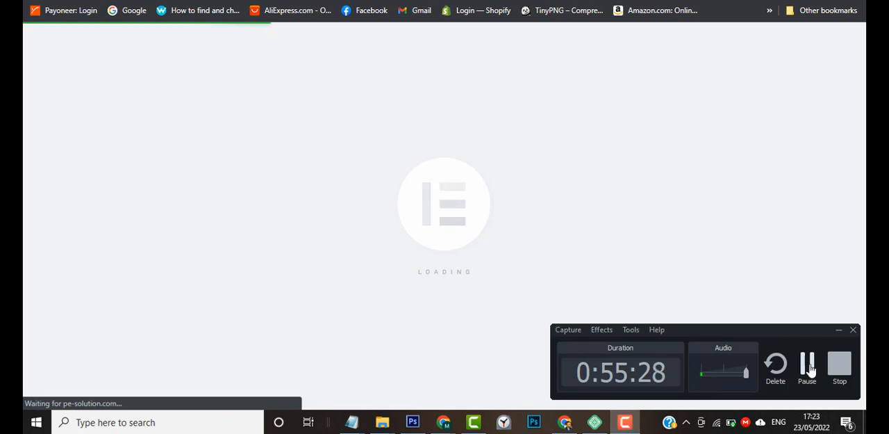
pyautogui.click(808, 368)
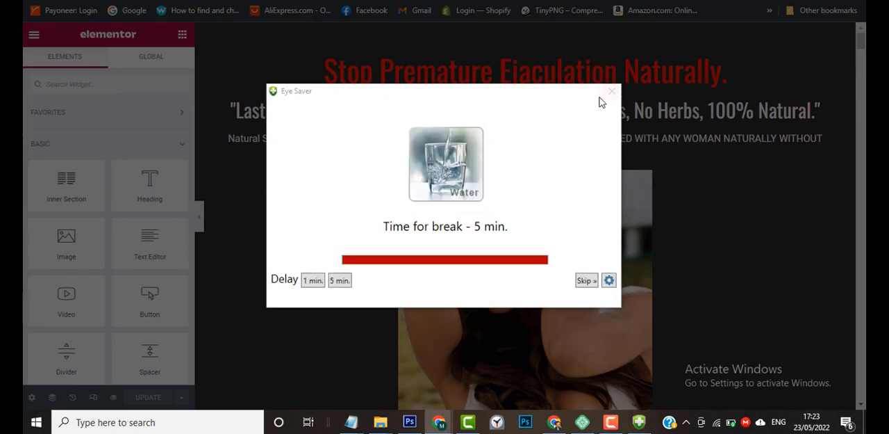
pyautogui.click(611, 91)
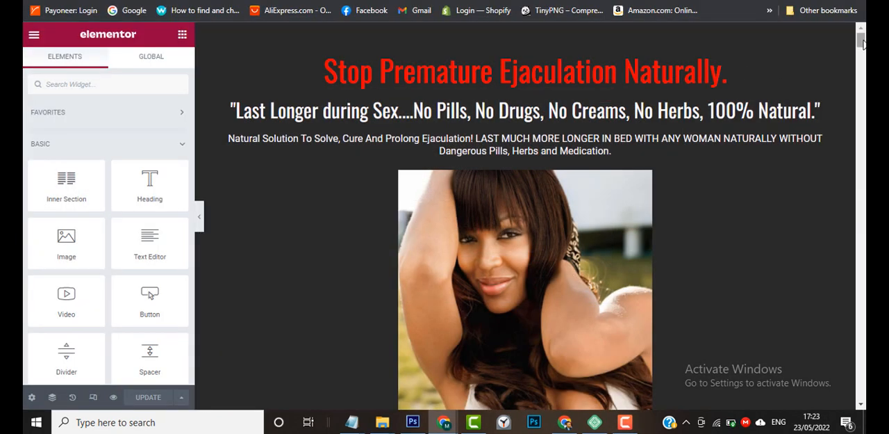
# Save the inner section holding the Testimonial 2 box on the sales page to the library as a template named "Testimonial".
pyautogui.moveTo(864, 43); pyautogui.dragTo(864, 95)
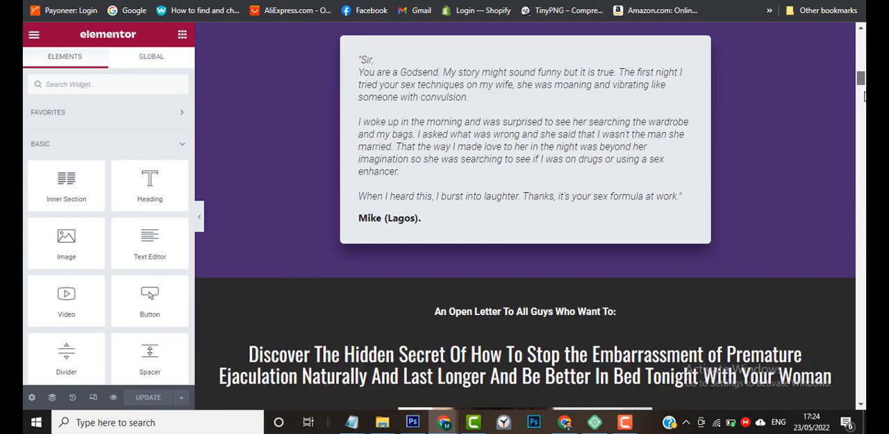
pyautogui.scroll(15, 635, 195)
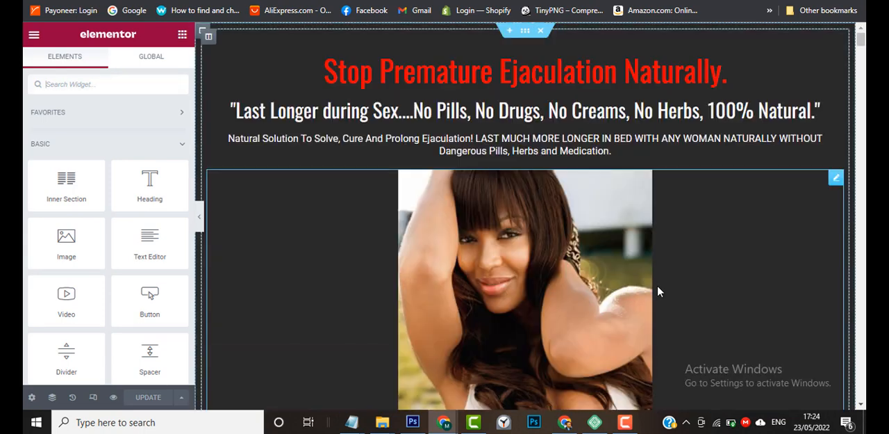
pyautogui.moveTo(861, 39); pyautogui.dragTo(862, 73)
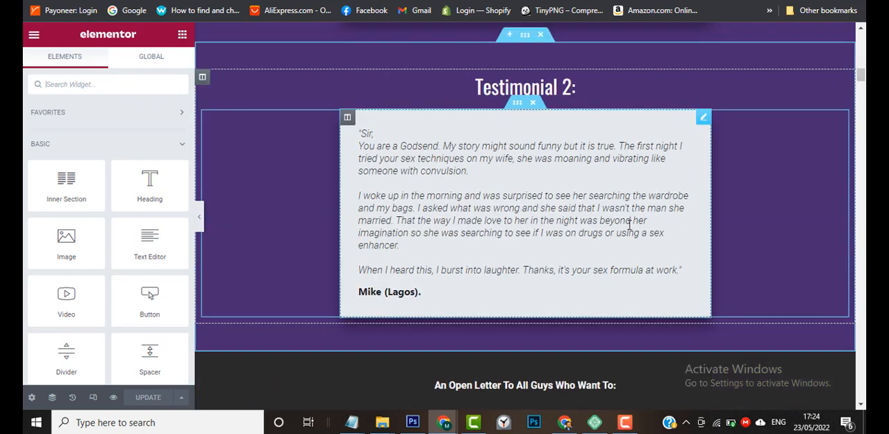
pyautogui.click(518, 106)
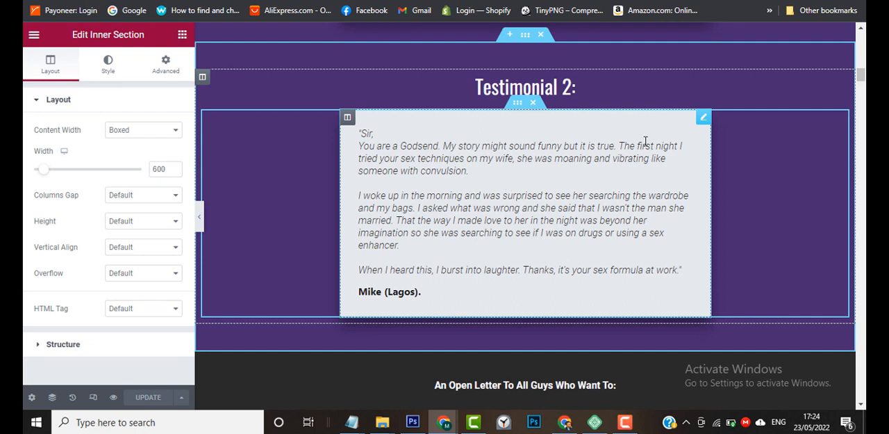
pyautogui.click(703, 120)
pyautogui.rightClick(702, 122)
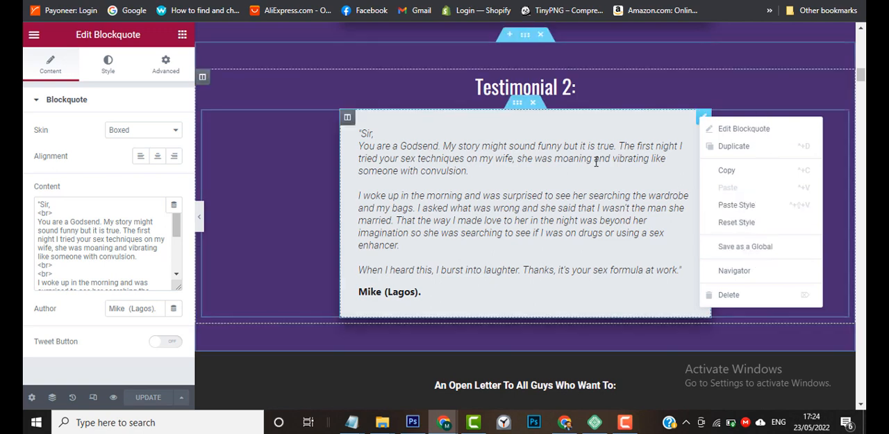
pyautogui.click(517, 105)
pyautogui.rightClick(517, 106)
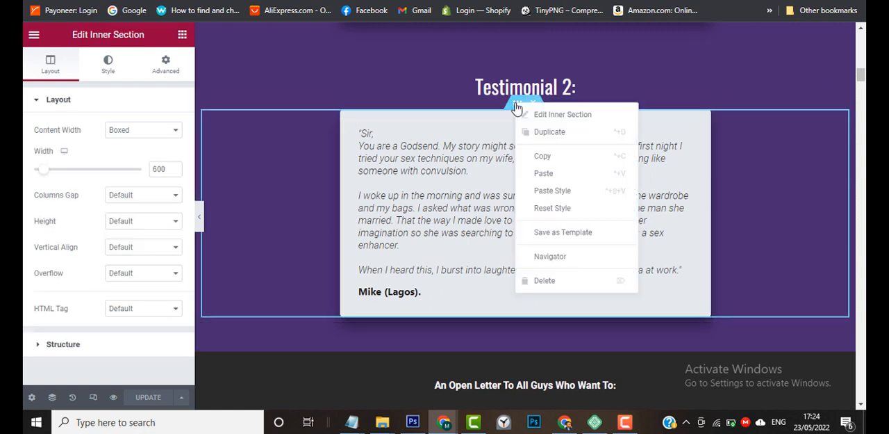
pyautogui.click(550, 233)
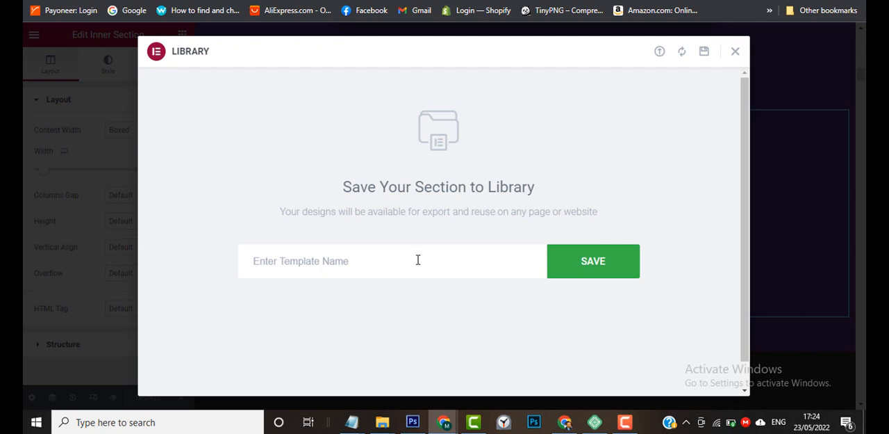
pyautogui.write('Testim')
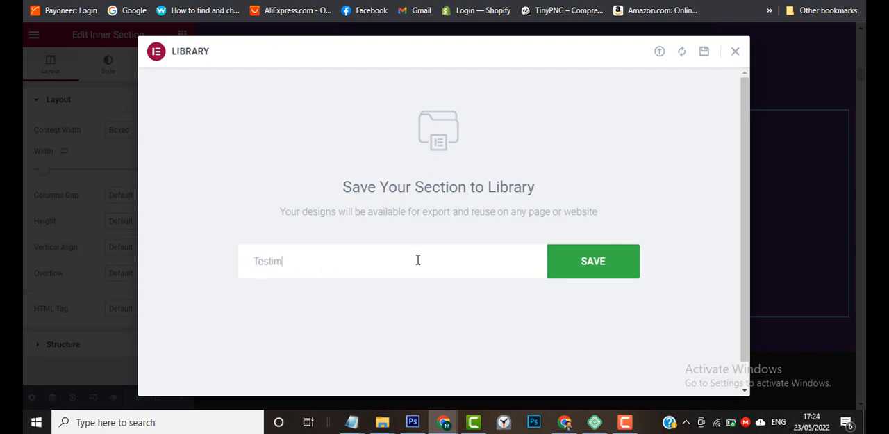
pyautogui.write('ob')
pyautogui.press('BackSpace')
pyautogui.write('nial')
pyautogui.click(605, 272)
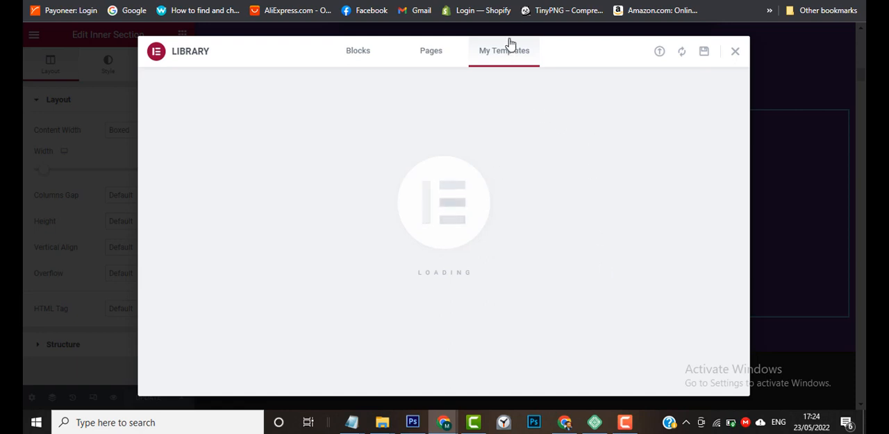
pyautogui.click(734, 51)
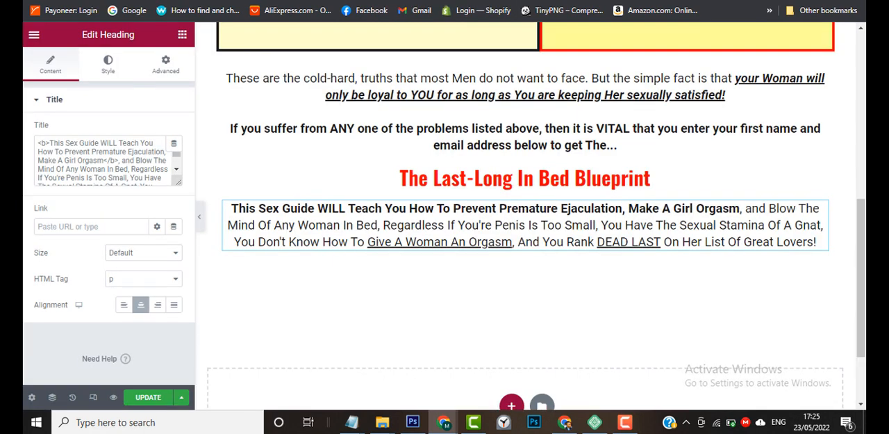
# Insert the saved "Testimonial" template at the end of the opt-in page without applying its section settings.
pyautogui.moveTo(864, 275); pyautogui.dragTo(864, 293)
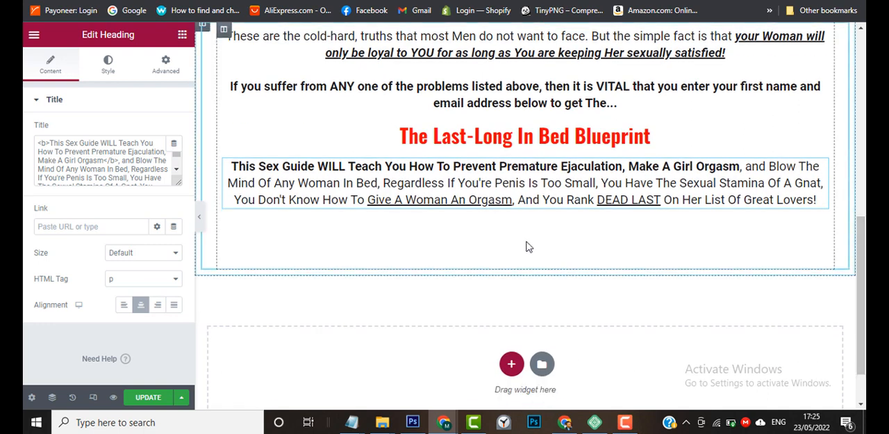
pyautogui.click(541, 365)
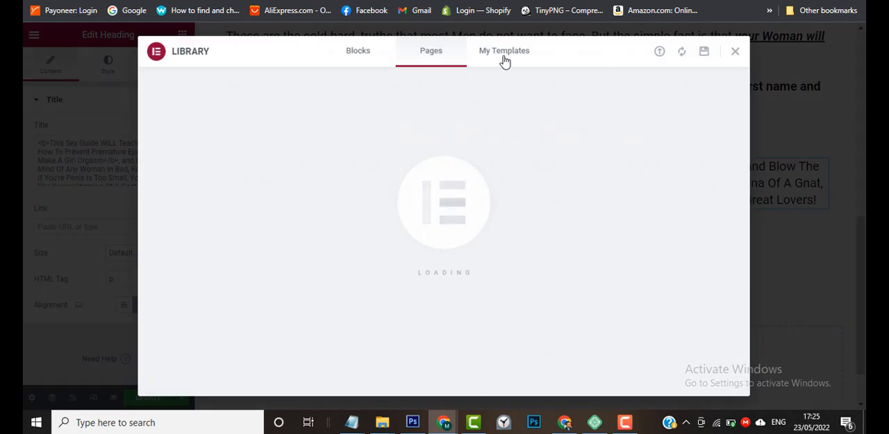
pyautogui.click(505, 56)
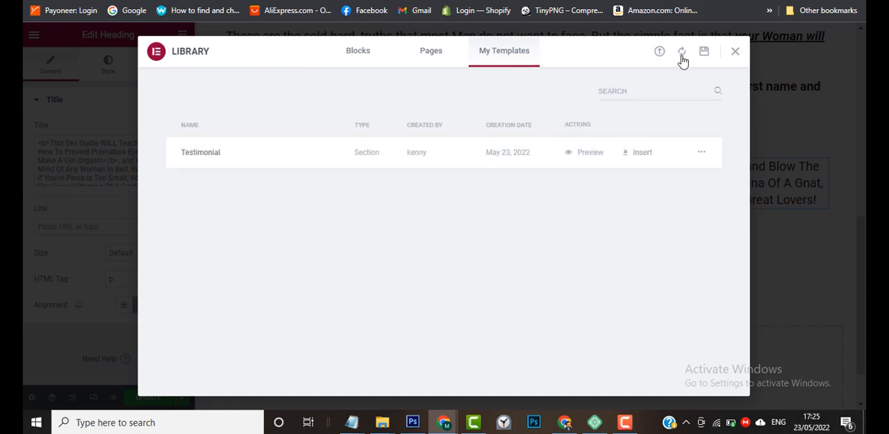
pyautogui.click(642, 153)
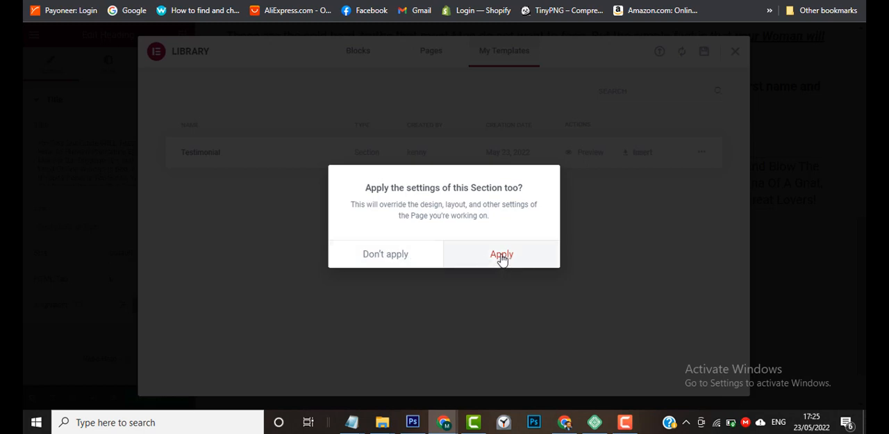
pyautogui.click(403, 255)
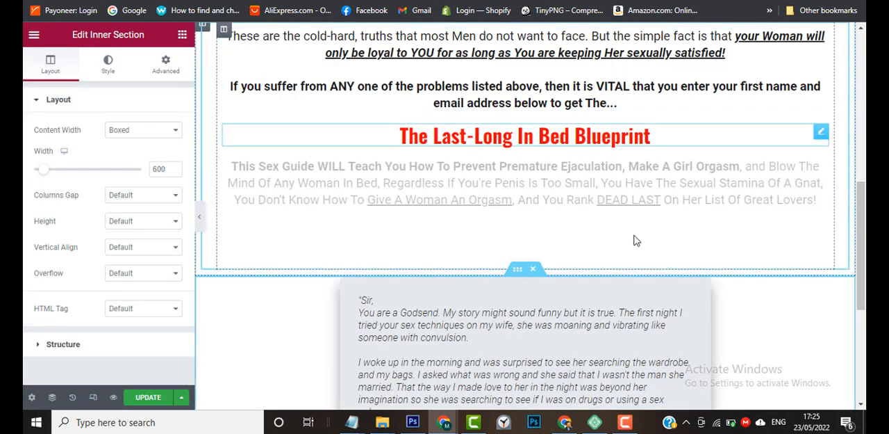
# Try moving the testimonial blockquote out of its inner section to directly below the paragraph, and revert that move through the editing history.
pyautogui.moveTo(861, 222); pyautogui.dragTo(863, 277)
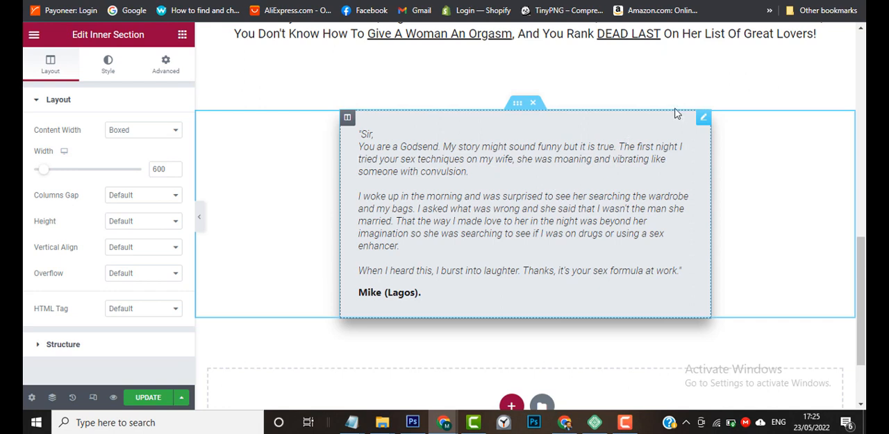
pyautogui.scroll(1, 673, 146)
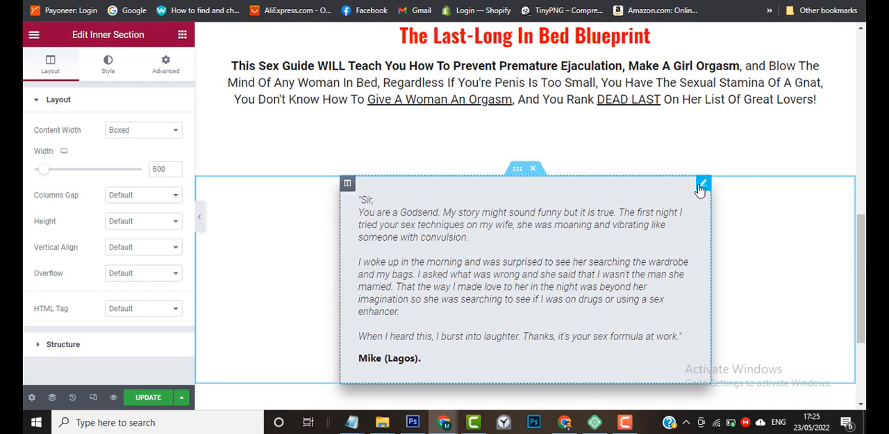
pyautogui.moveTo(704, 185); pyautogui.dragTo(618, 170)
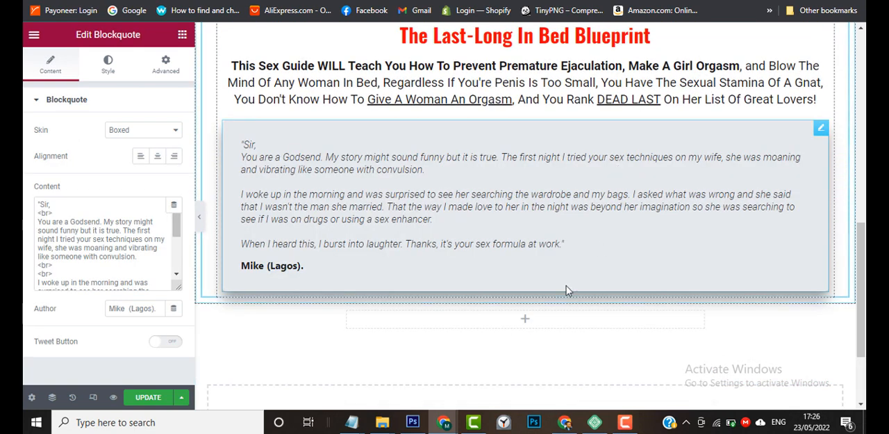
pyautogui.moveTo(446, 426)
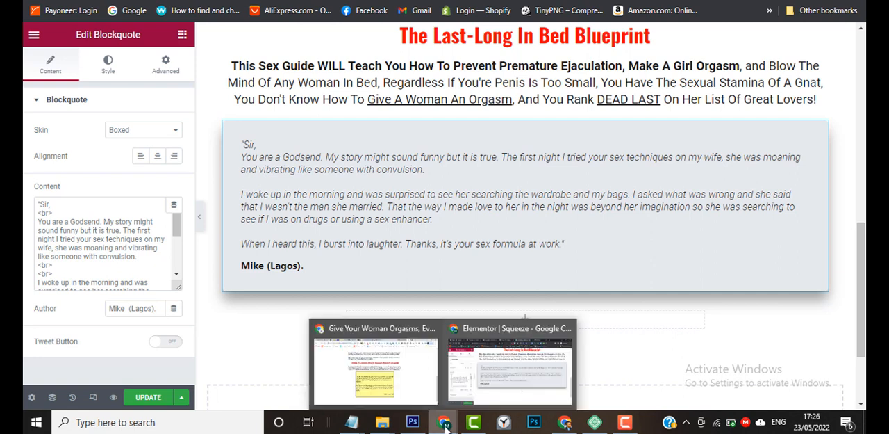
pyautogui.moveTo(408, 383)
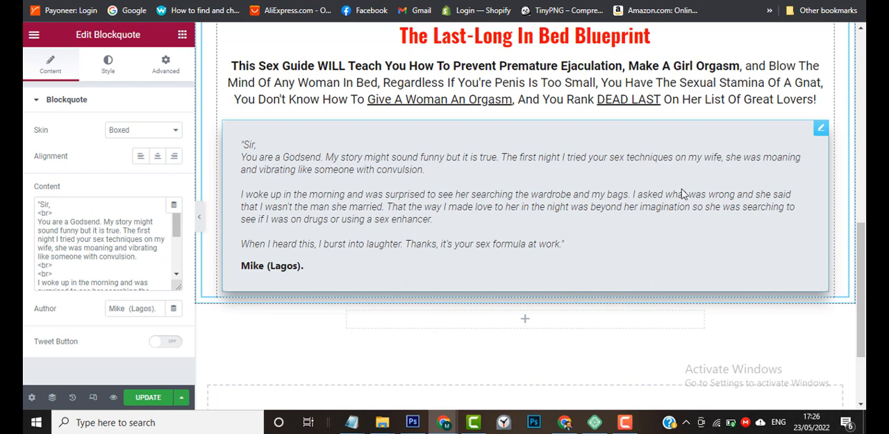
pyautogui.scroll(-1, 397, 316)
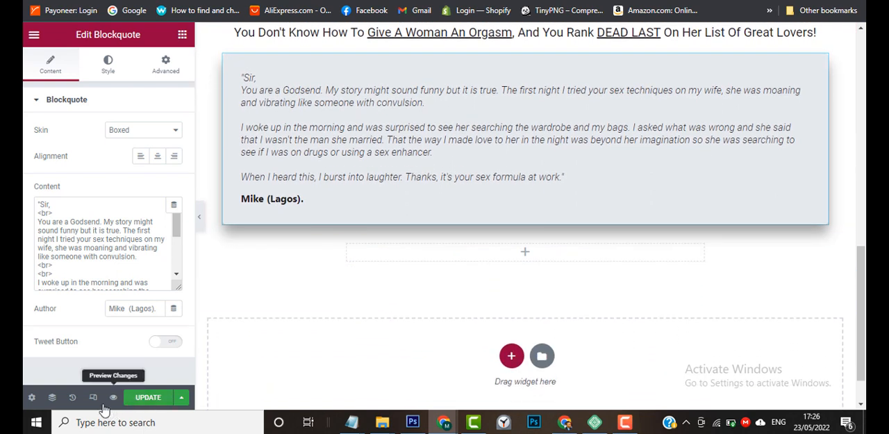
pyautogui.click(72, 396)
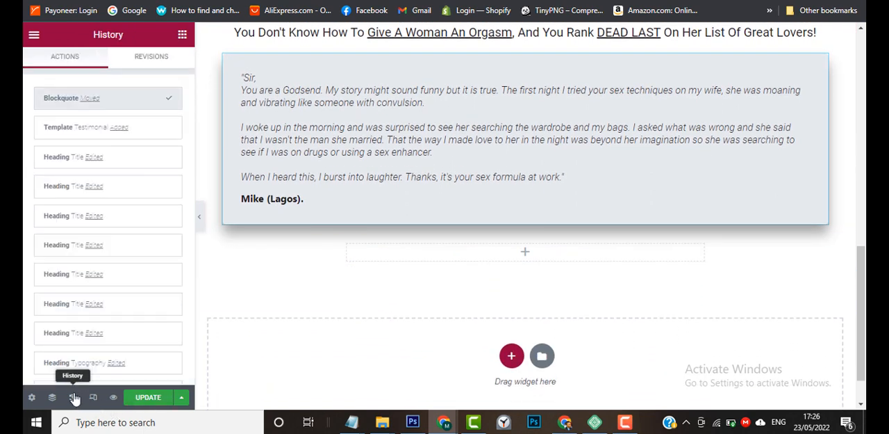
pyautogui.click(142, 128)
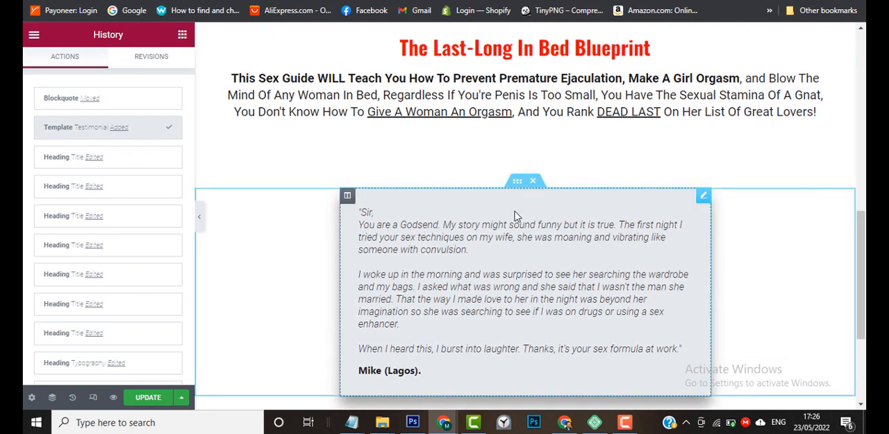
# Select the testimonial blockquote for editing and compare it with the yellow testimonial box on the sample page.
pyautogui.click(703, 198)
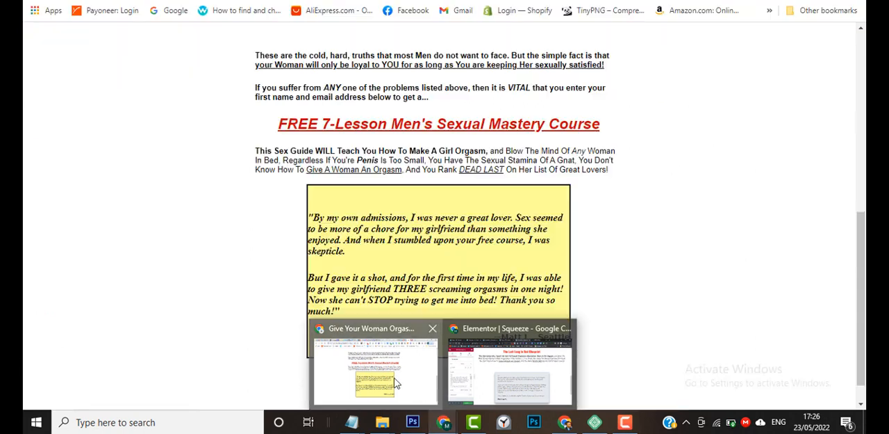
pyautogui.click(400, 389)
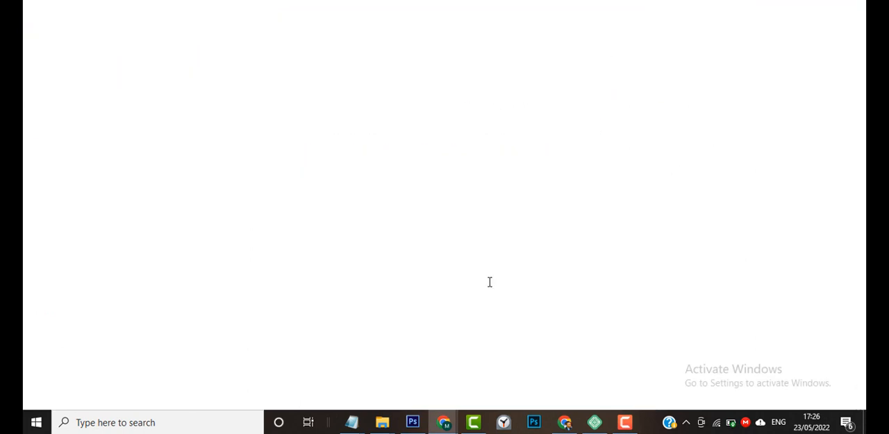
pyautogui.scroll(5, 779, 202)
pyautogui.scroll(-3, 779, 201)
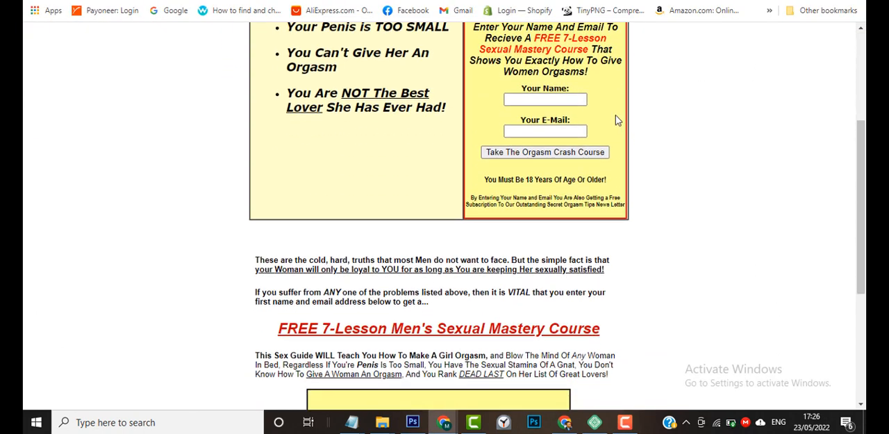
pyautogui.scroll(-2, 650, 294)
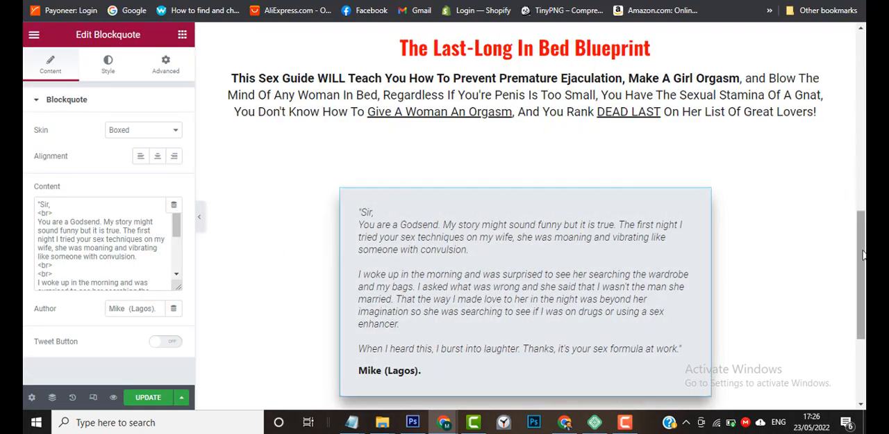
# Sample the yellow background #FFFF99 of the opt-in form box with the page color picker and copy it.
pyautogui.moveTo(862, 255); pyautogui.dragTo(862, 134)
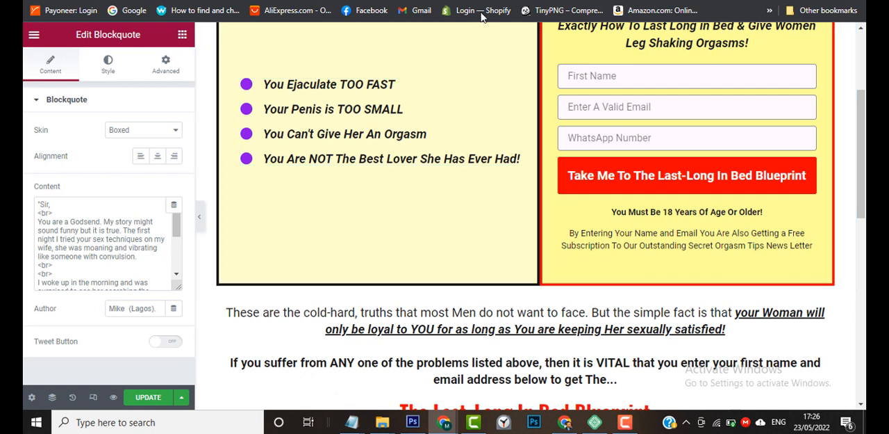
pyautogui.click(459, 2)
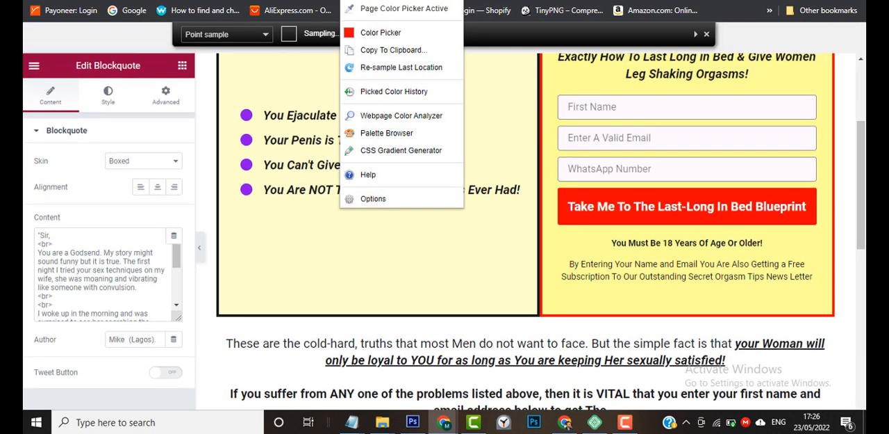
pyautogui.click(556, 238)
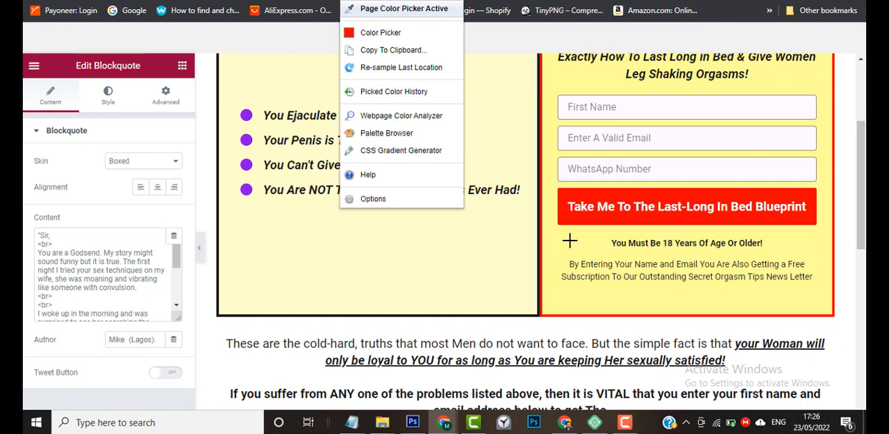
pyautogui.click(569, 241)
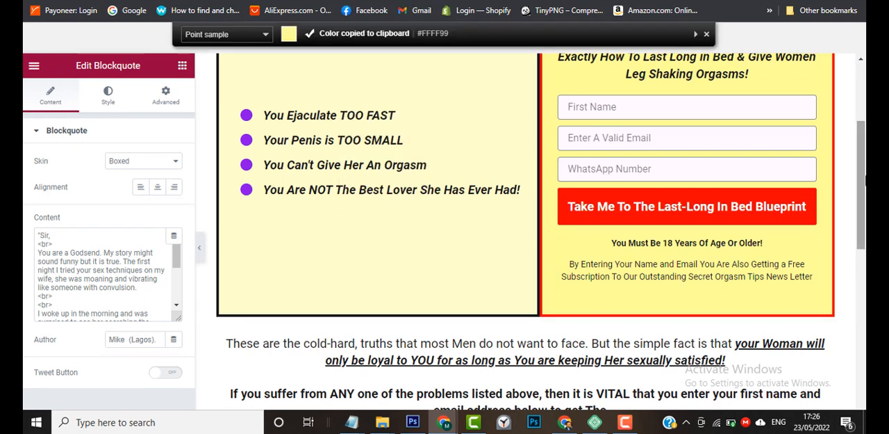
# Look through the testimonial blockquote's style and advanced settings for a background colour, trying out the classic background type.
pyautogui.scroll(-2, 569, 241)
pyautogui.scroll(-6, 587, 264)
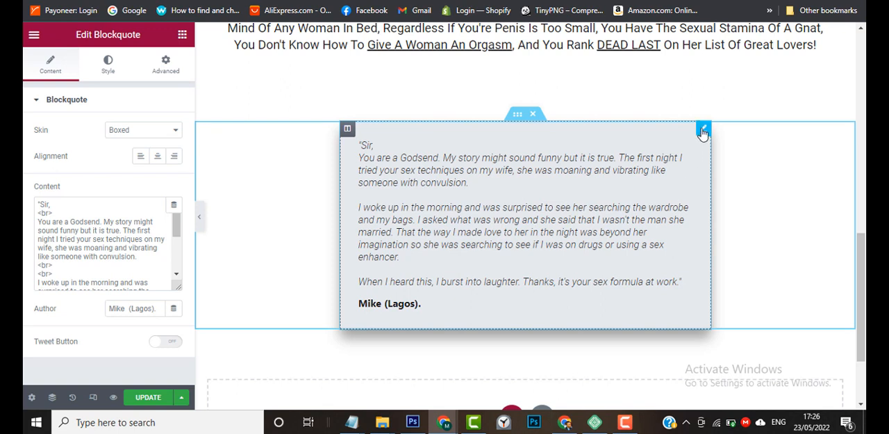
pyautogui.click(108, 70)
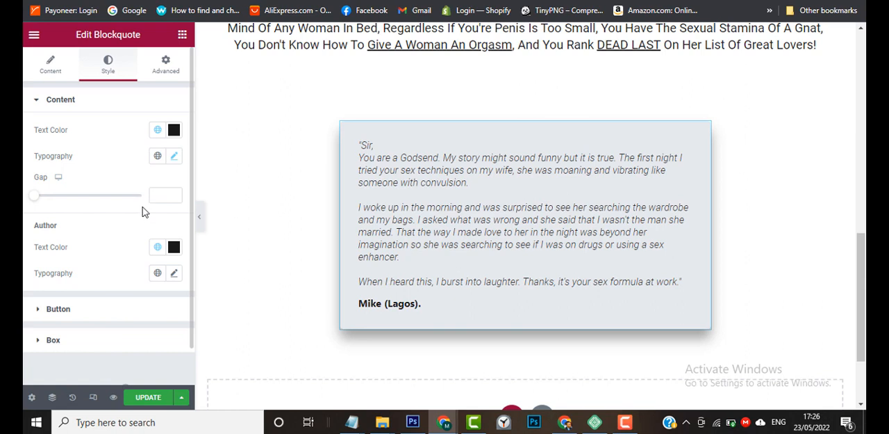
pyautogui.scroll(-2, 25, 297)
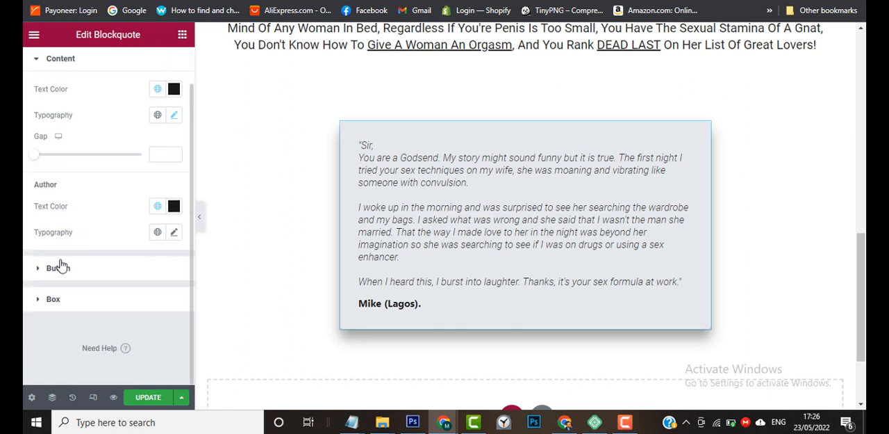
pyautogui.scroll(2, 24, 282)
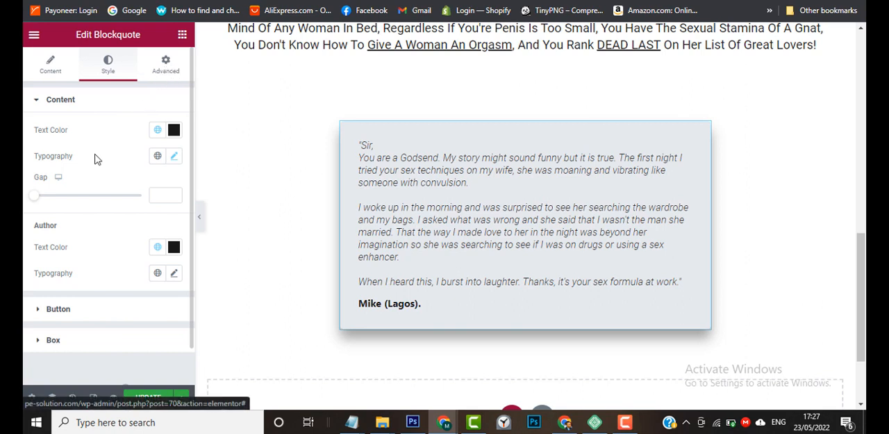
pyautogui.click(154, 72)
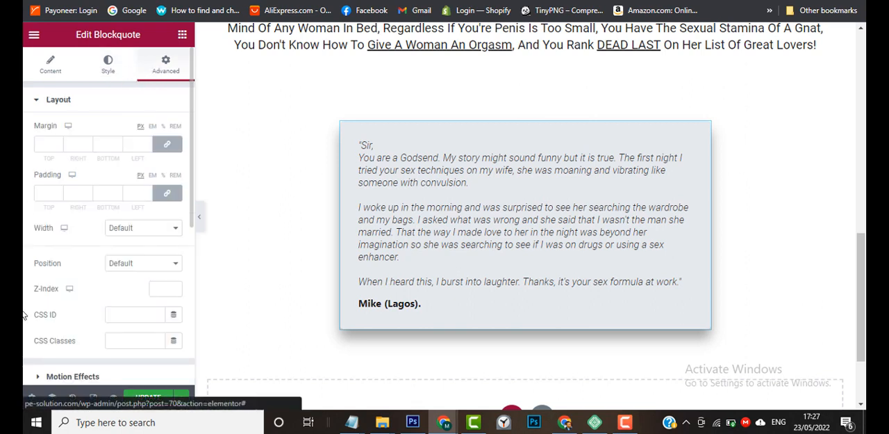
pyautogui.scroll(-4, 23, 314)
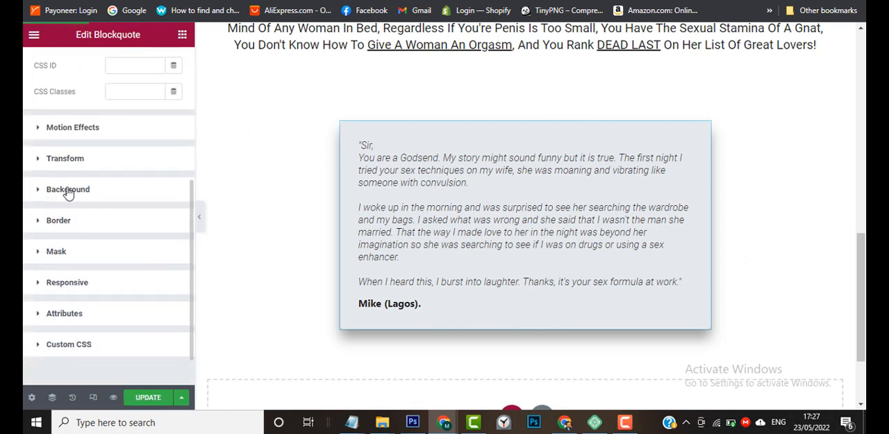
pyautogui.click(61, 193)
pyautogui.scroll(-1, 25, 231)
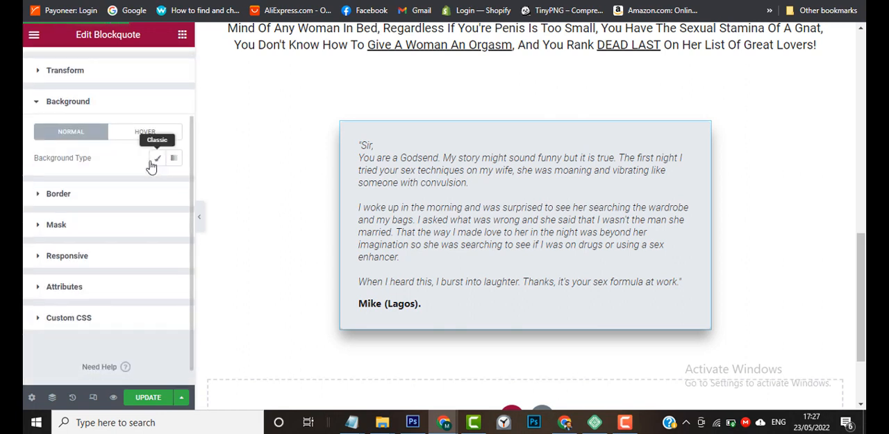
pyautogui.click(157, 161)
pyautogui.click(157, 162)
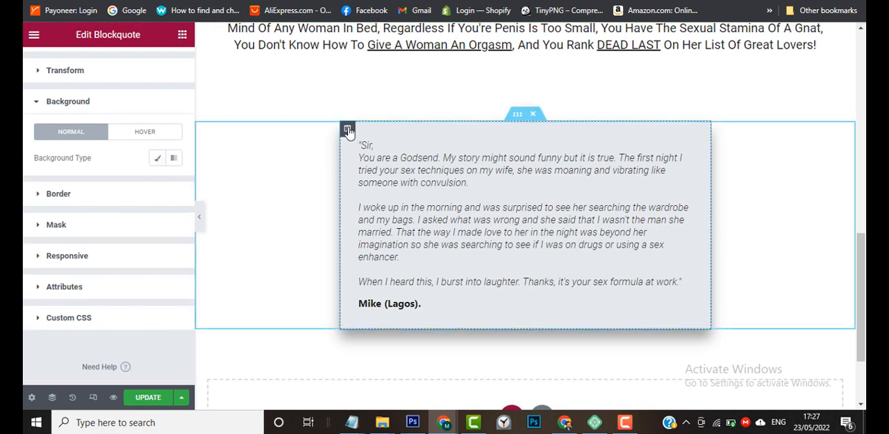
# Try giving the column that holds the testimonial blockquote a classic background in the copied yellow #FFFF99.
pyautogui.click(347, 130)
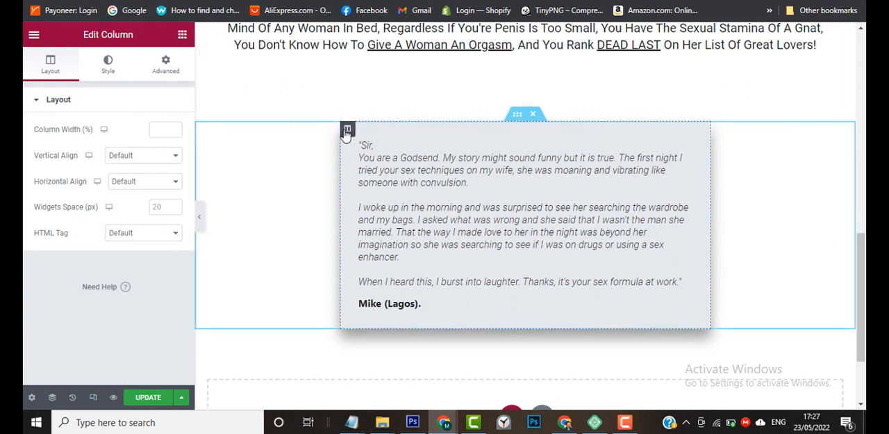
pyautogui.click(108, 68)
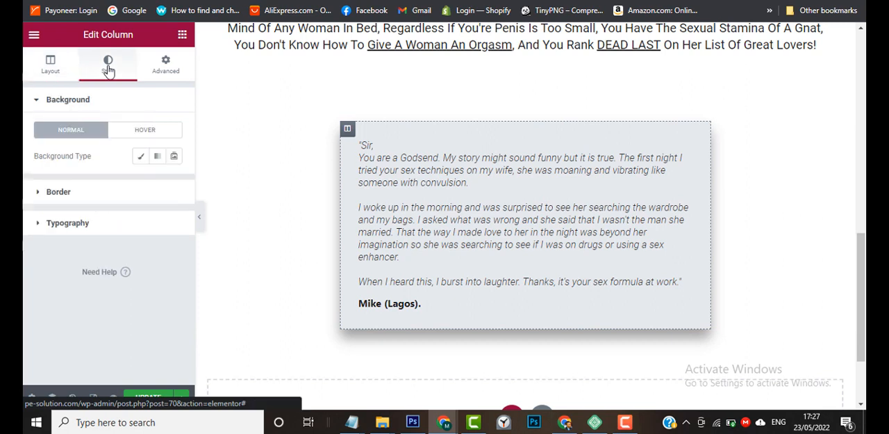
pyautogui.click(141, 160)
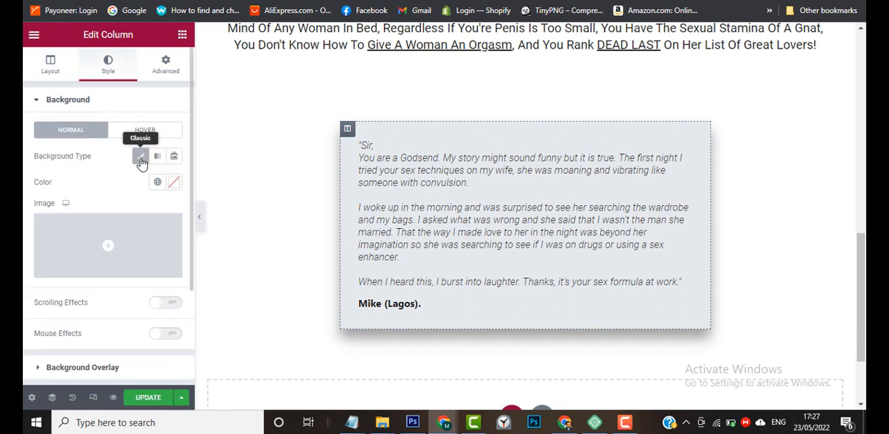
pyautogui.click(174, 183)
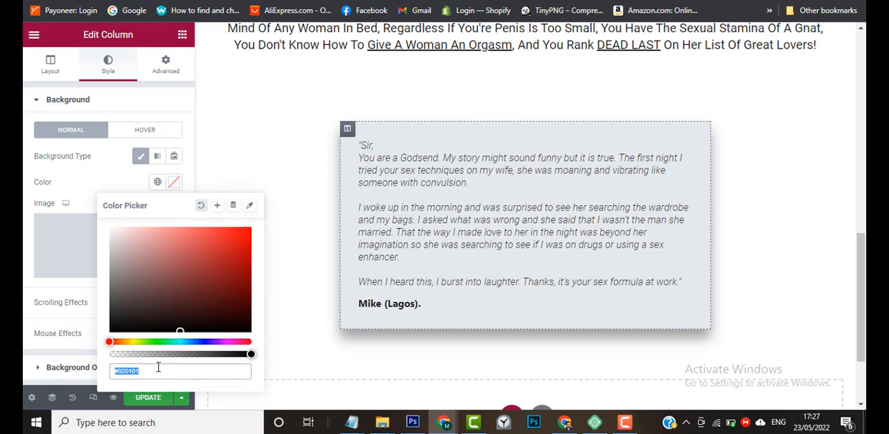
pyautogui.hotkey('ctrl', 'v')
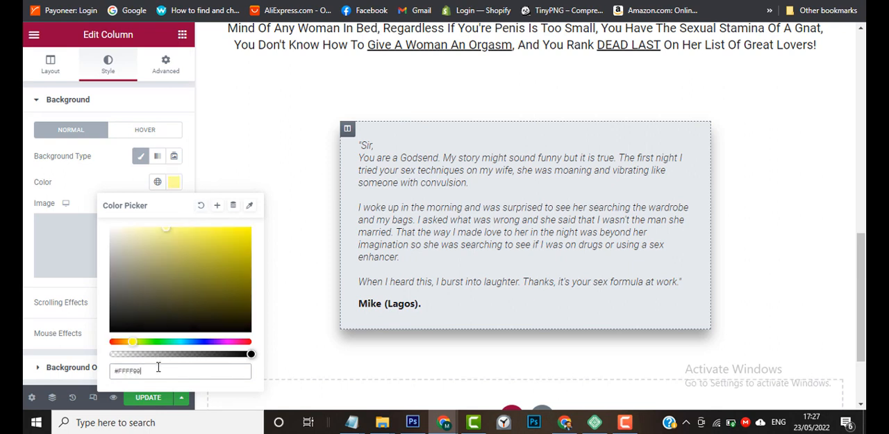
pyautogui.click(174, 182)
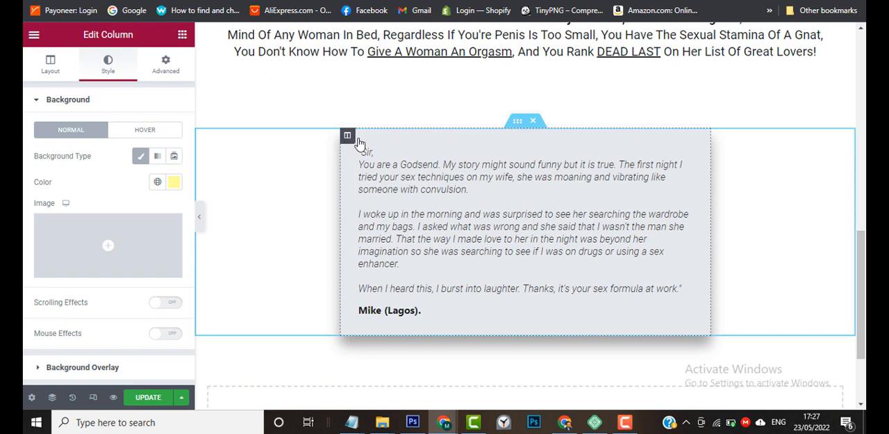
pyautogui.scroll(1, 375, 168)
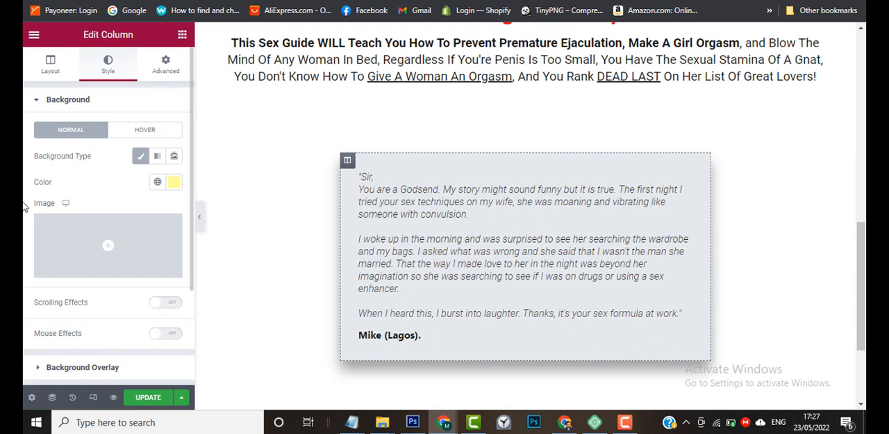
pyautogui.scroll(-2, 23, 289)
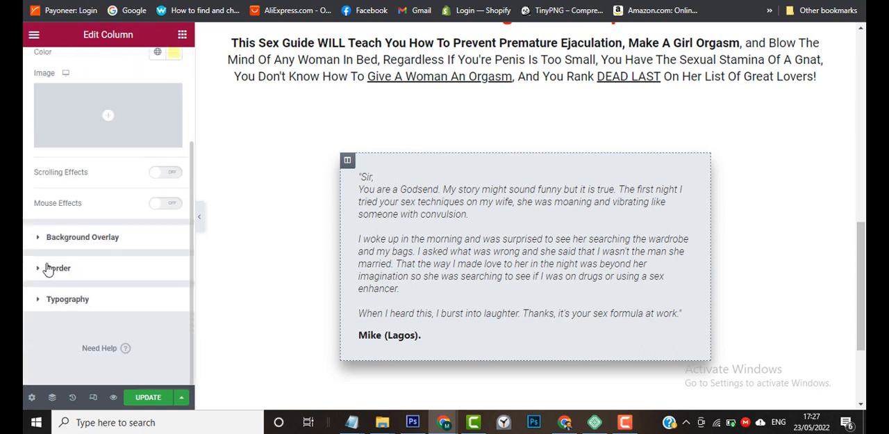
pyautogui.scroll(2, 23, 282)
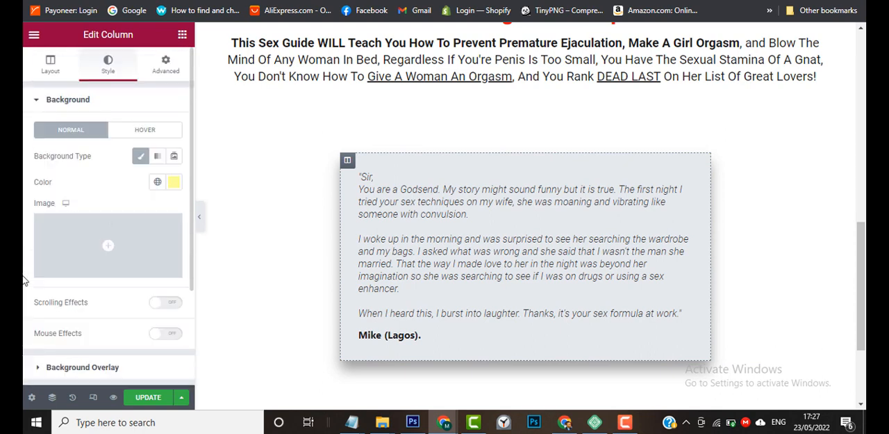
pyautogui.click(51, 69)
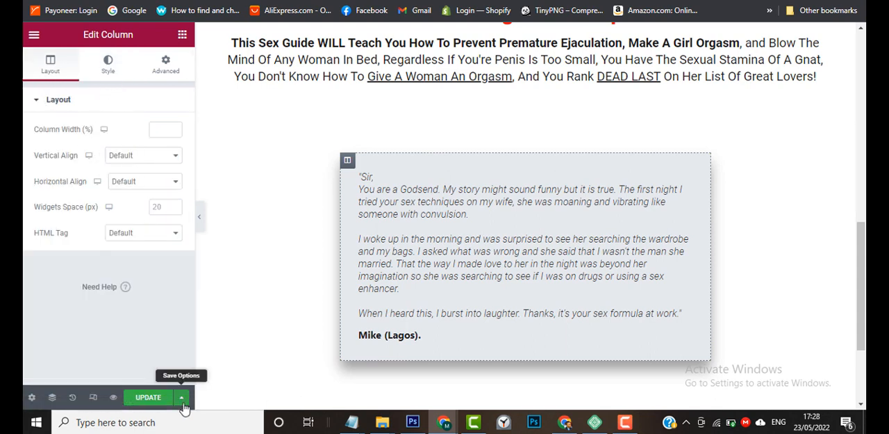
# Save the opt-in page's current changes and reload the editor.
pyautogui.click(182, 398)
pyautogui.click(148, 348)
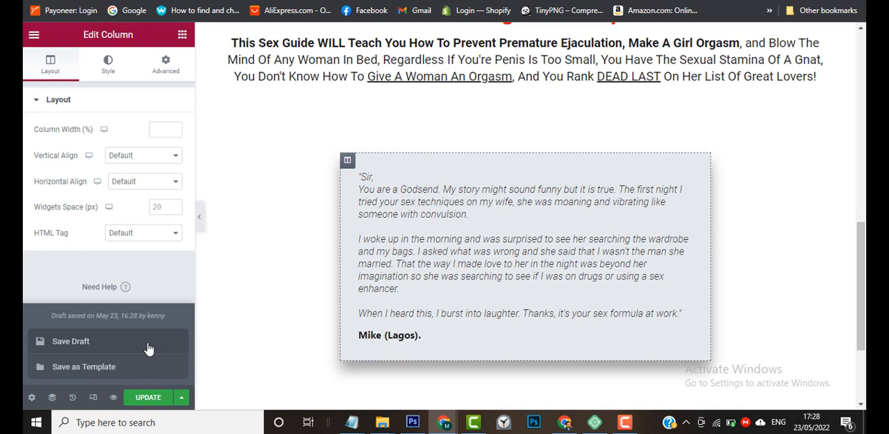
pyautogui.click(75, 0)
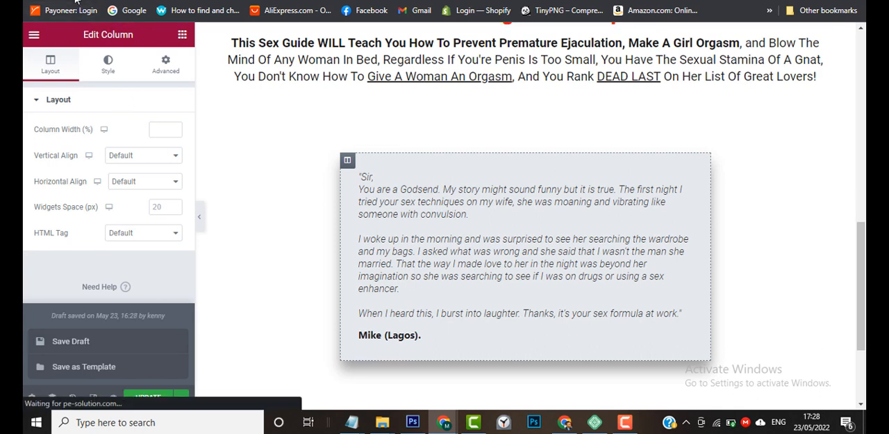
pyautogui.click(558, 61)
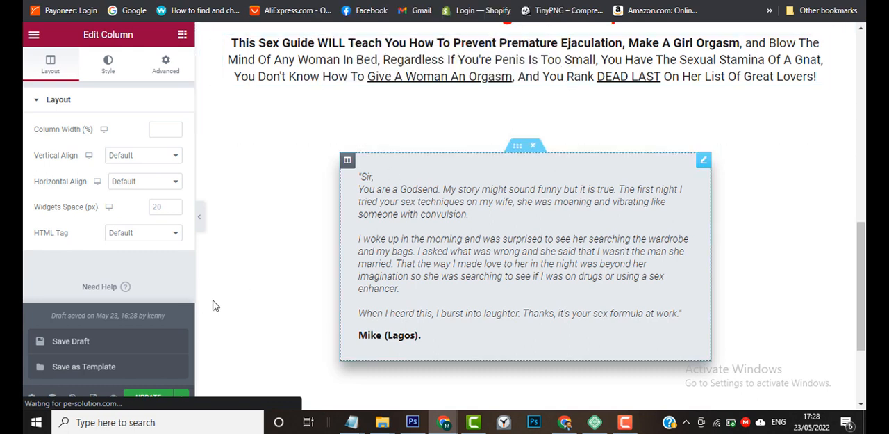
pyautogui.click(148, 400)
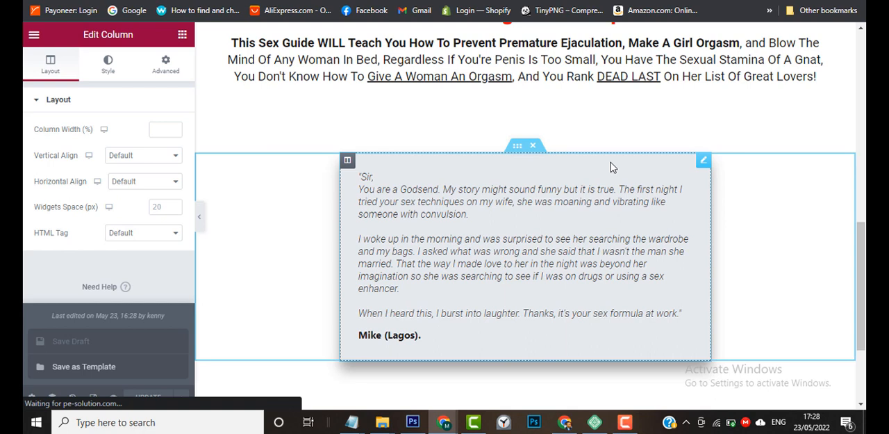
pyautogui.click(629, 420)
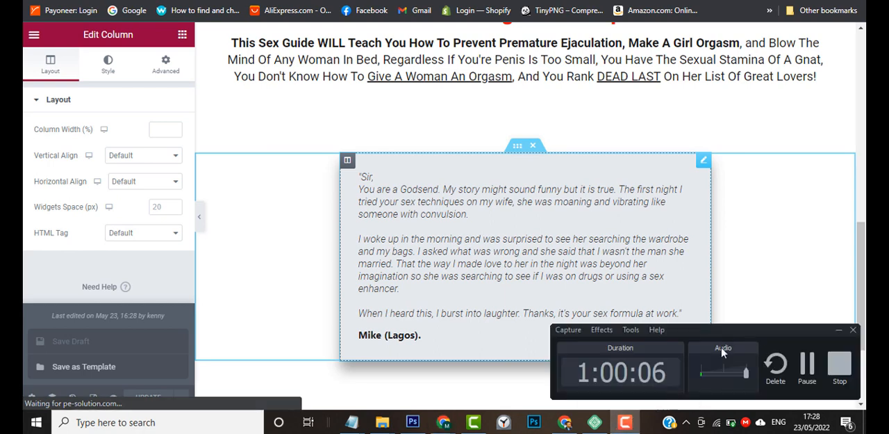
pyautogui.click(807, 362)
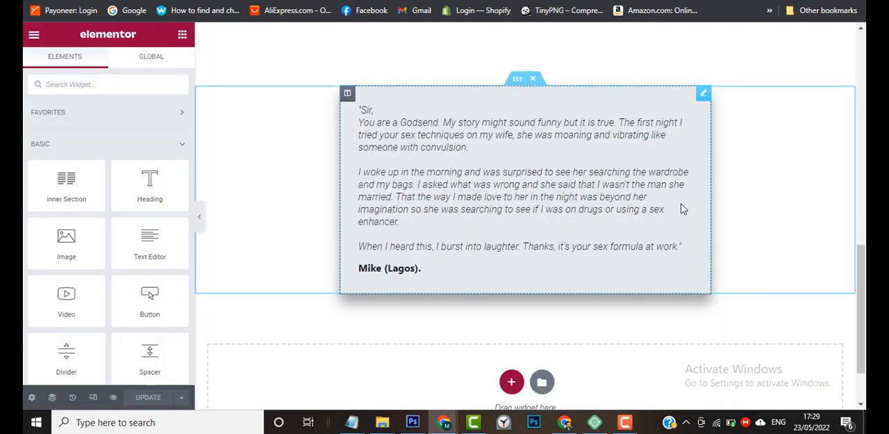
# Try the darker yellow #A5A524 as the testimonial column's background, clear that colour, and look at the global colours.
pyautogui.scroll(1, 681, 203)
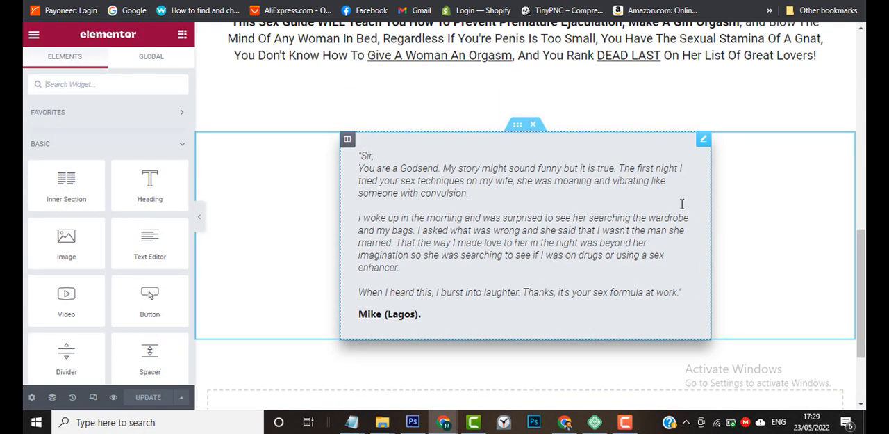
pyautogui.click(348, 144)
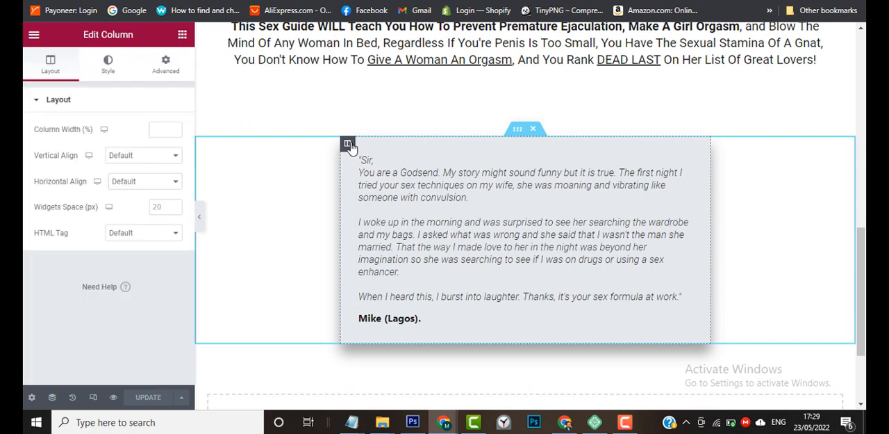
pyautogui.click(107, 73)
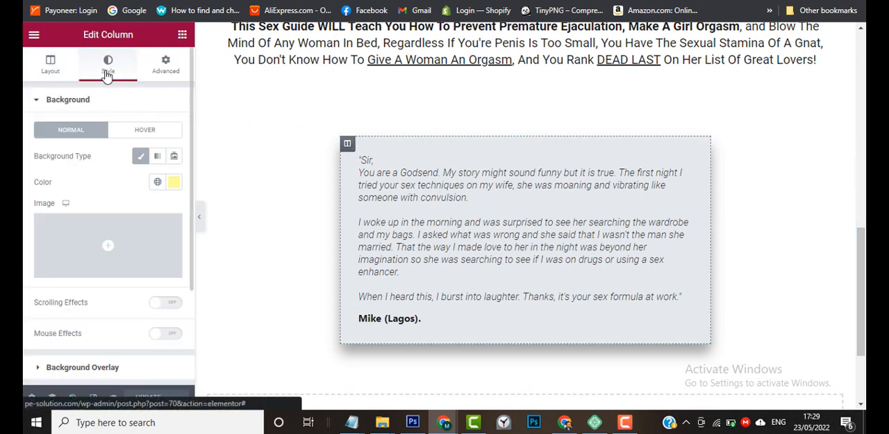
pyautogui.click(174, 182)
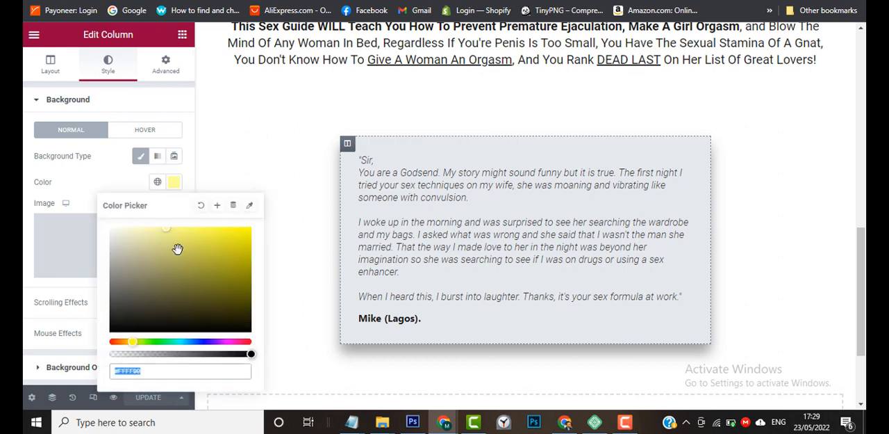
pyautogui.click(231, 239)
pyautogui.moveTo(231, 238); pyautogui.dragTo(220, 264)
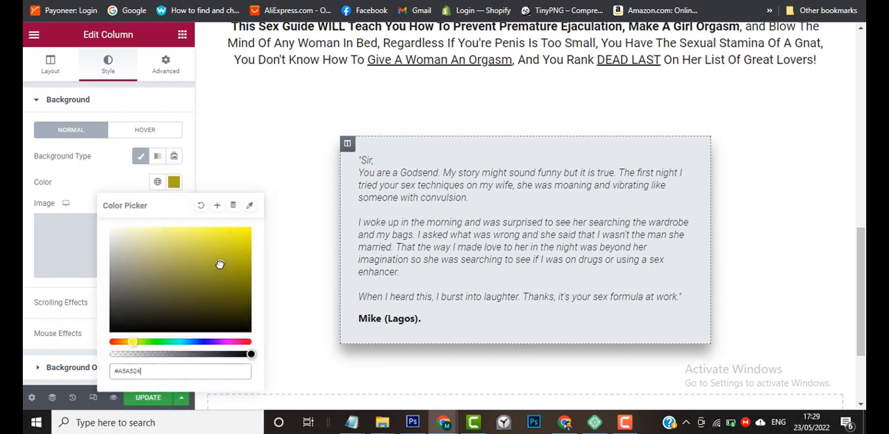
pyautogui.click(200, 207)
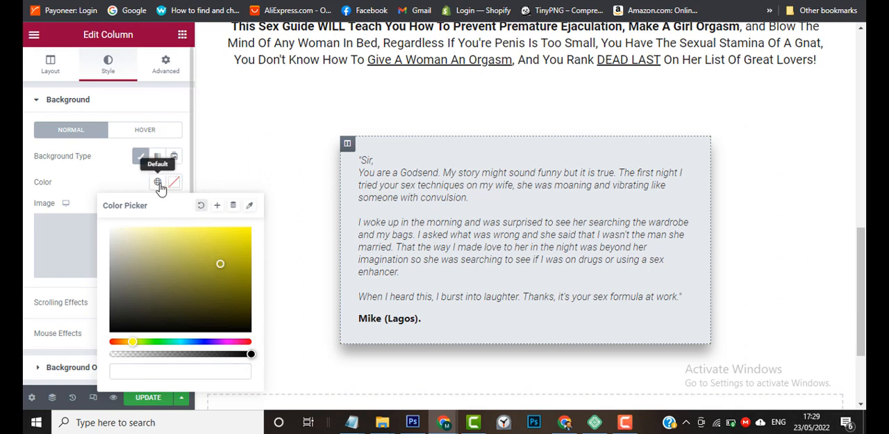
pyautogui.click(157, 181)
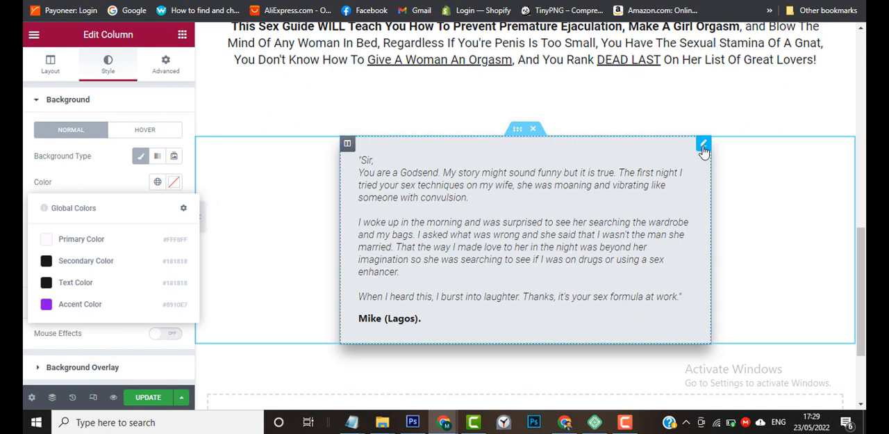
# Look through the style settings of the testimonial blockquote and its column, including the blockquote's Box options, for a background colour.
pyautogui.click(704, 146)
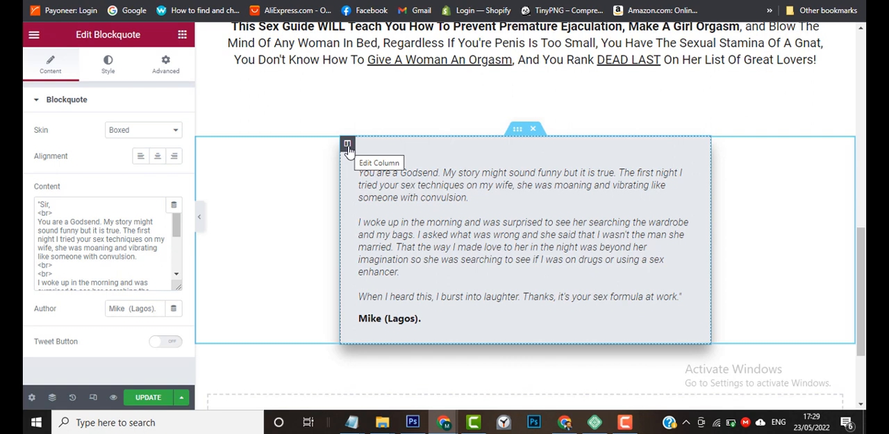
pyautogui.click(109, 70)
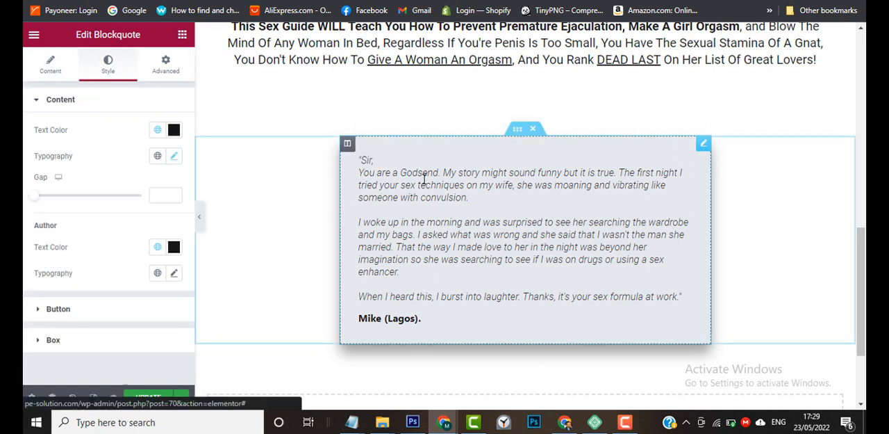
pyautogui.click(348, 145)
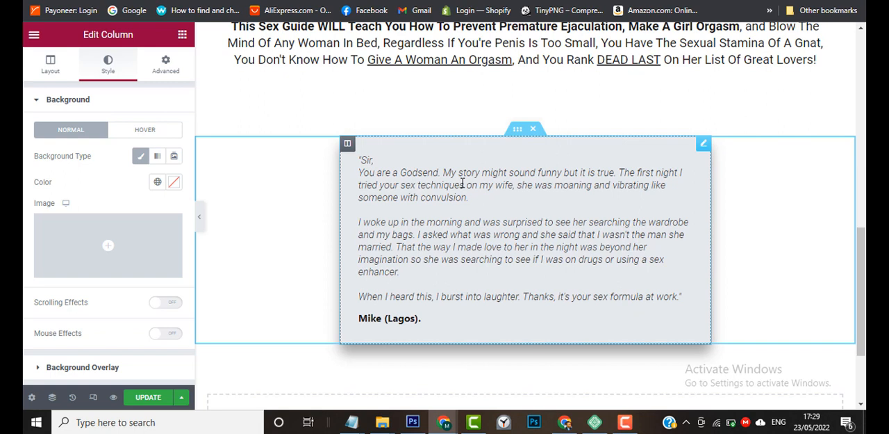
pyautogui.click(705, 145)
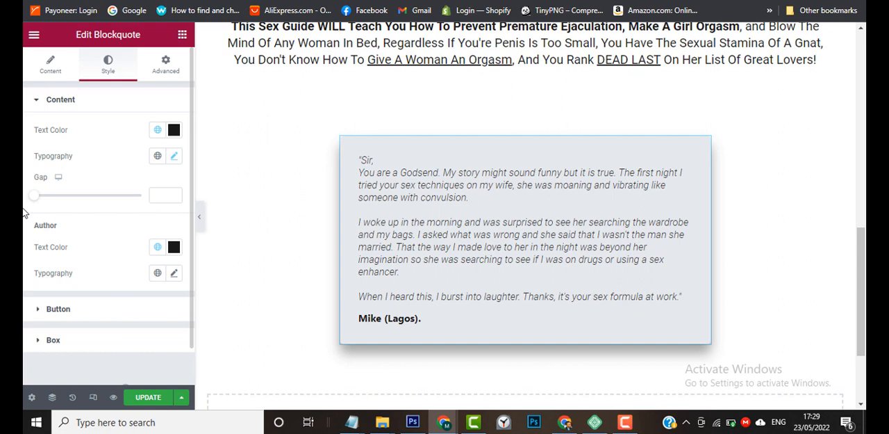
pyautogui.scroll(-1, 25, 213)
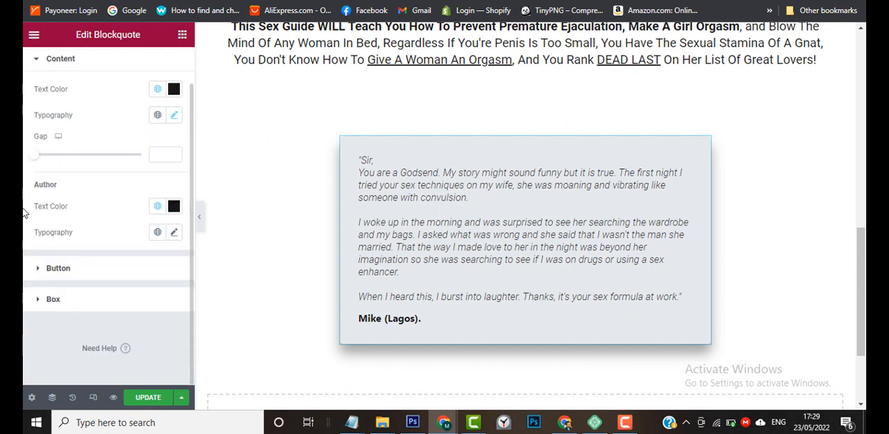
pyautogui.click(35, 301)
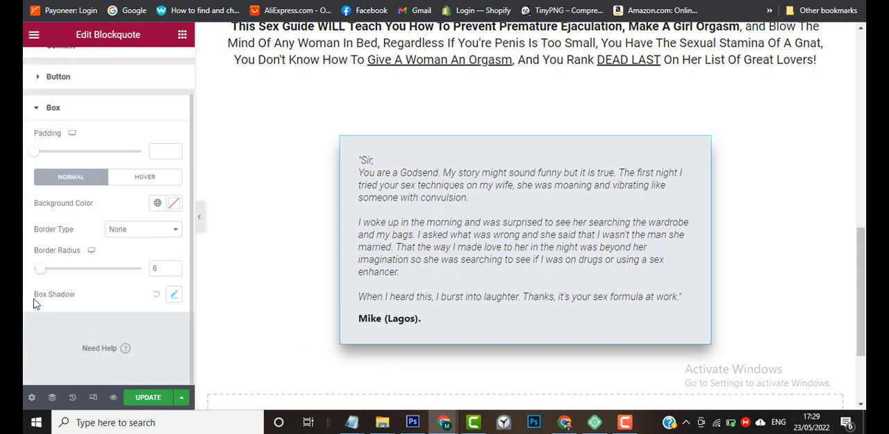
pyautogui.scroll(2, 36, 303)
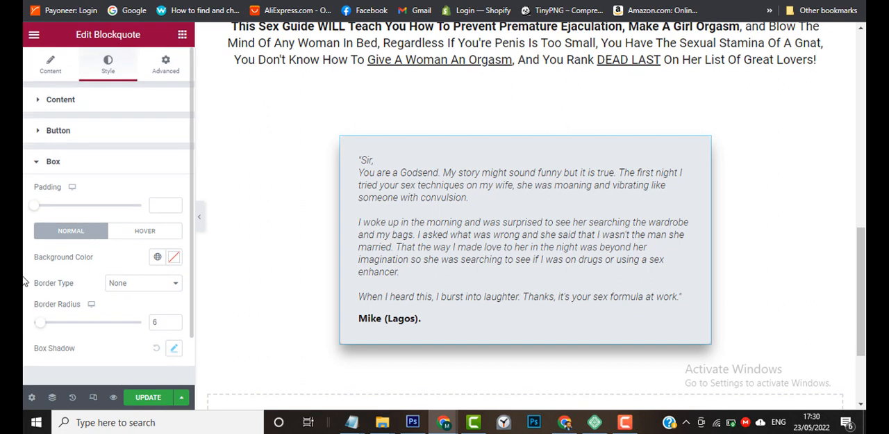
# Try a classic background in the copied yellow #FFFF99 in the testimonial blockquote's advanced settings, and clear that colour.
pyautogui.click(160, 73)
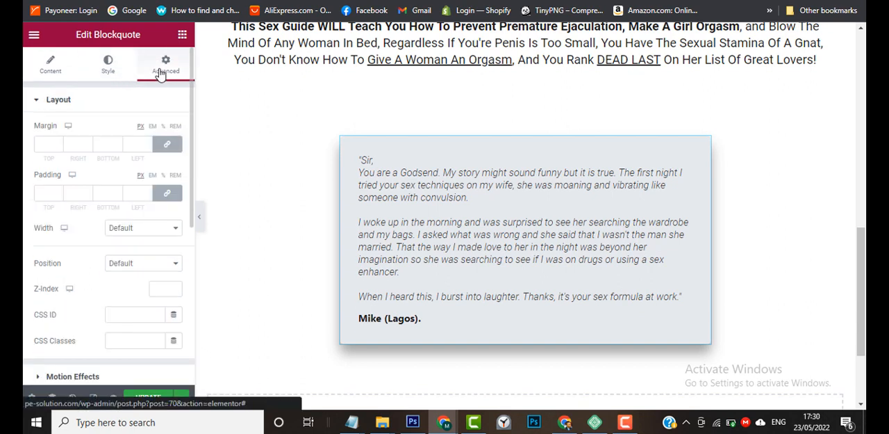
pyautogui.scroll(-5, 24, 285)
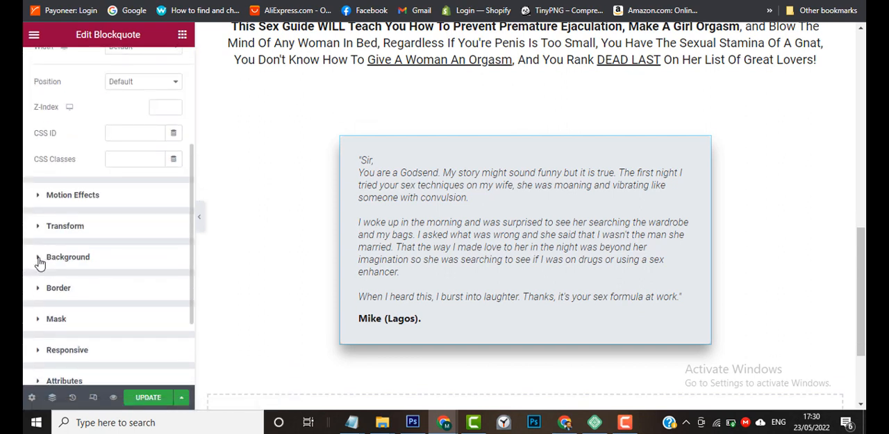
pyautogui.click(39, 260)
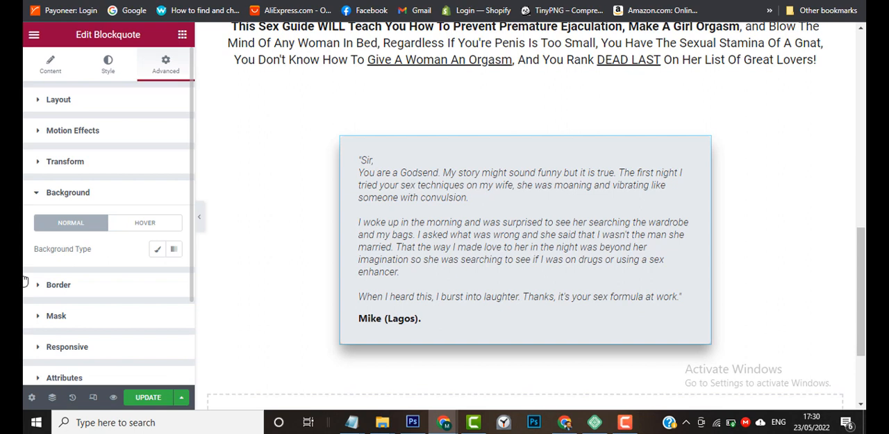
pyautogui.click(157, 248)
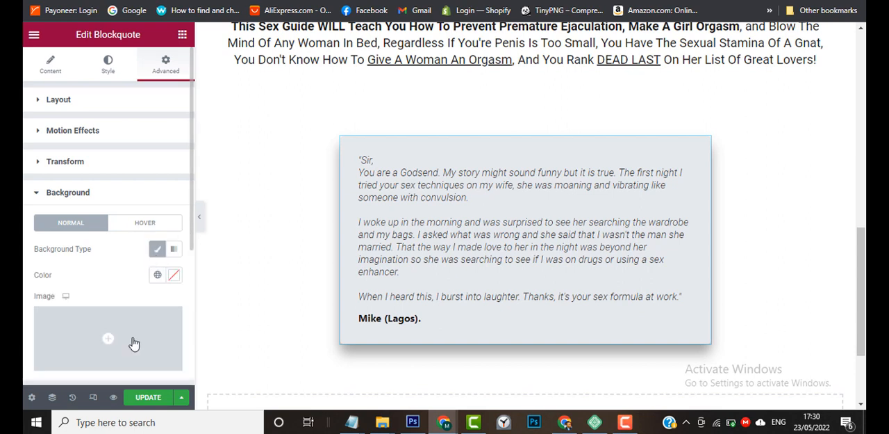
pyautogui.click(173, 274)
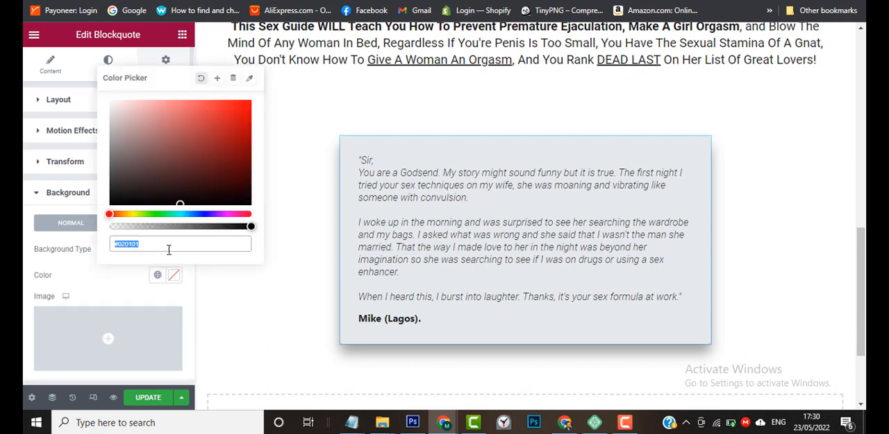
pyautogui.write('#FFFF99')
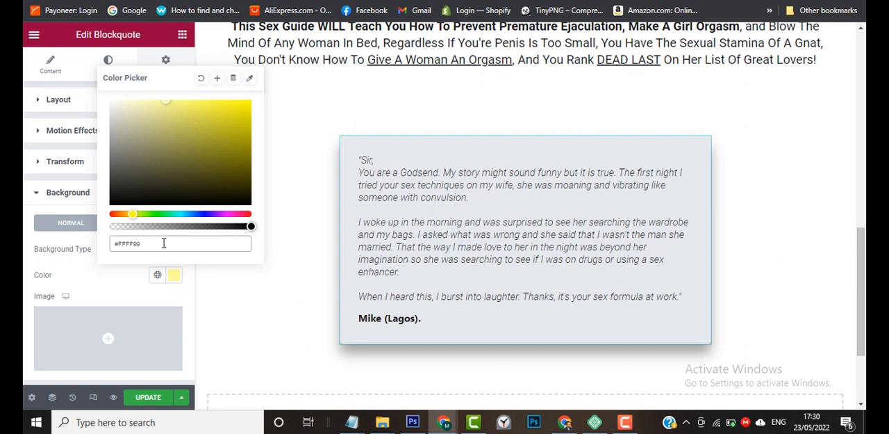
pyautogui.click(201, 79)
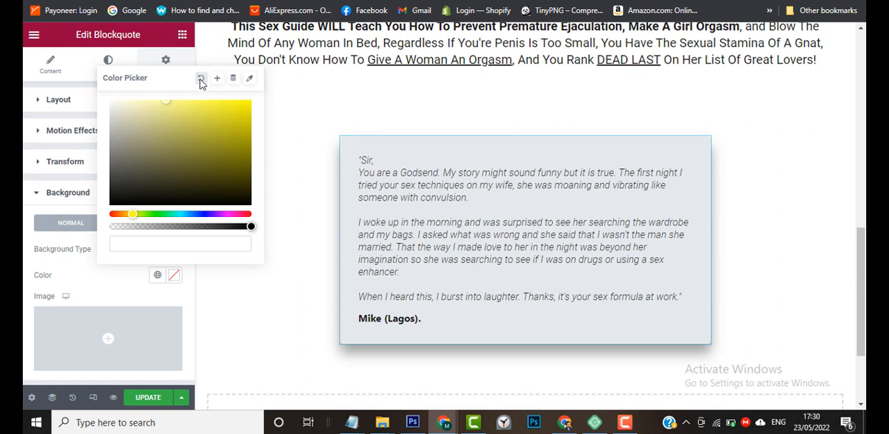
pyautogui.click(24, 300)
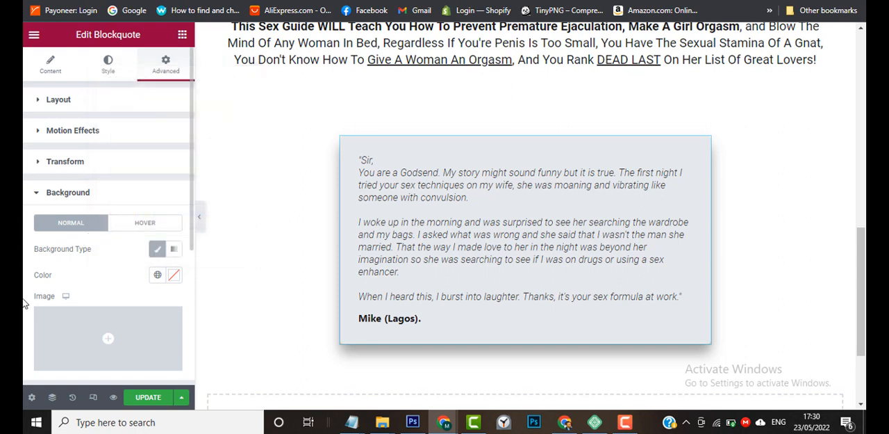
# Set the background colour of the testimonial blockquote's box to the copied yellow #FFFF99 in its style settings.
pyautogui.click(108, 66)
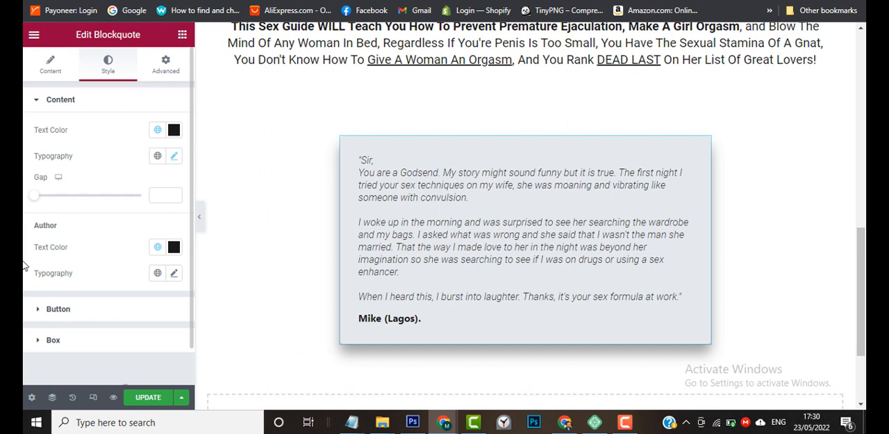
pyautogui.scroll(-2, 24, 317)
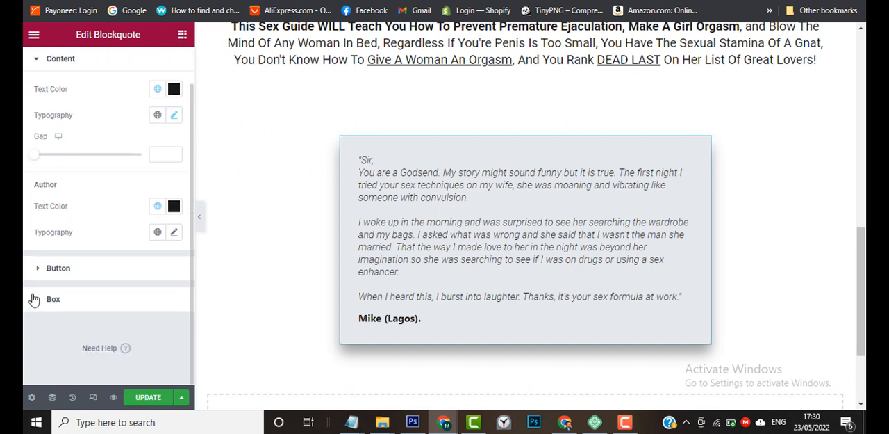
pyautogui.click(30, 312)
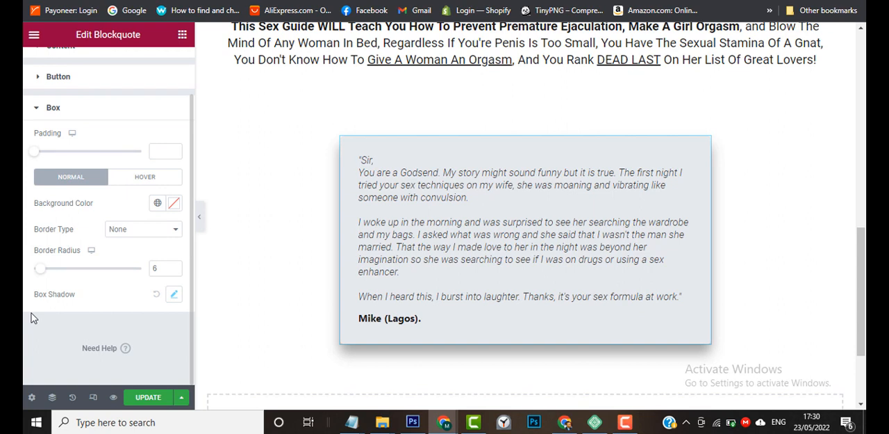
pyautogui.click(173, 204)
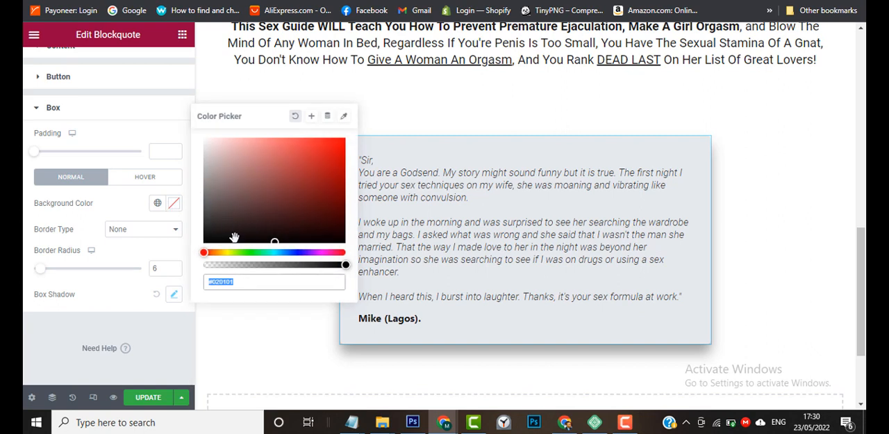
pyautogui.write('#FFFF99')
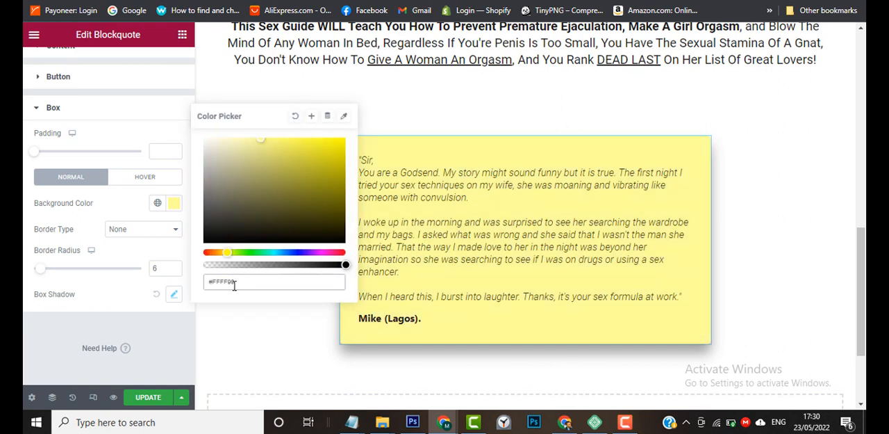
pyautogui.click(164, 334)
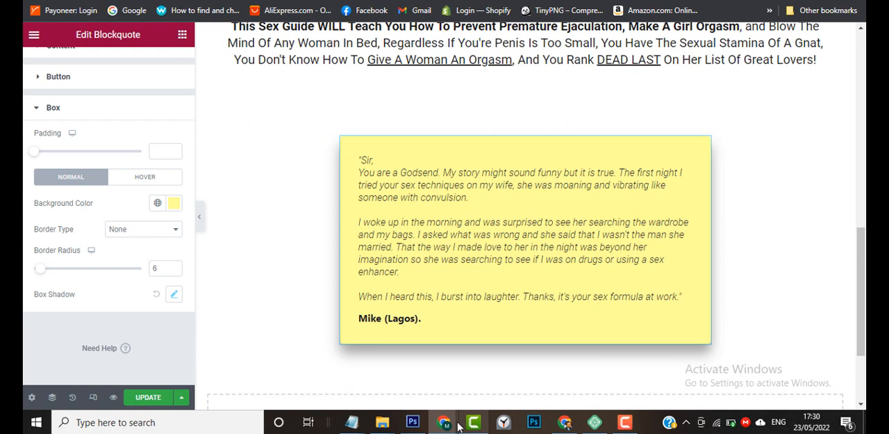
# Check the testimonial box on the sample page for comparison, and return to the testimonial blockquote in the editor.
pyautogui.moveTo(445, 422)
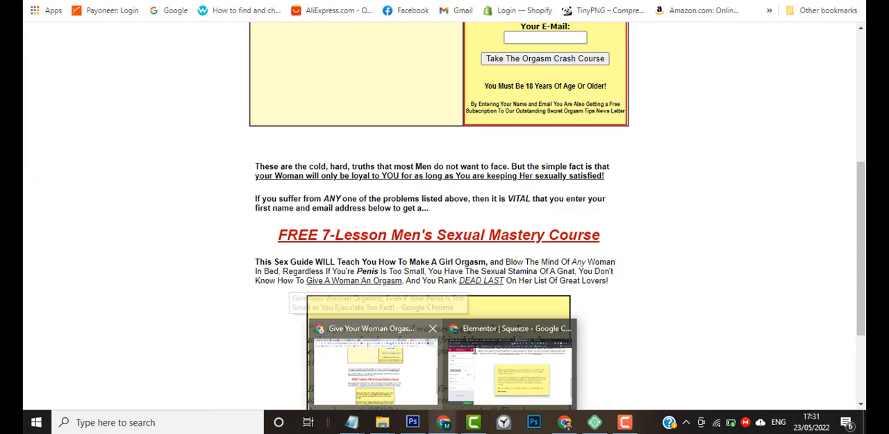
pyautogui.click(413, 393)
pyautogui.scroll(-1, 623, 327)
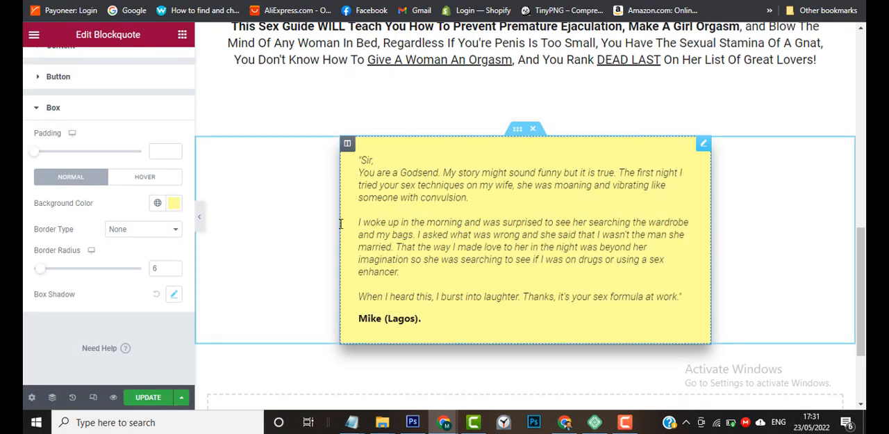
pyautogui.click(340, 223)
pyautogui.scroll(2, 119, 192)
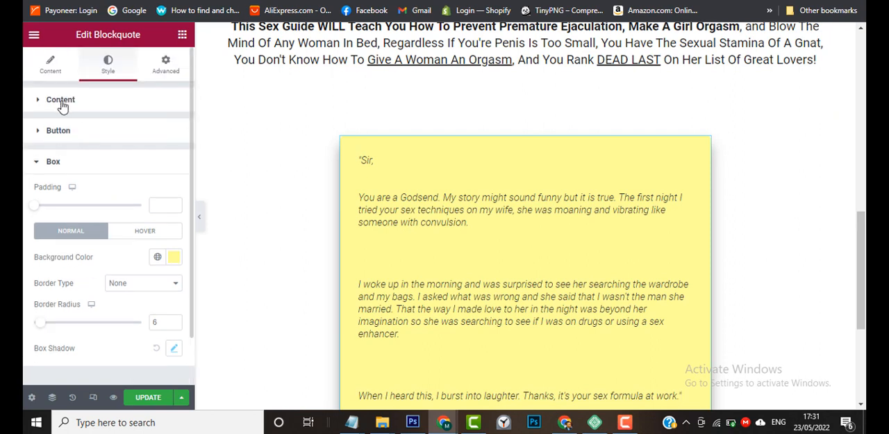
# Make the testimonial blockquote's text bold by inserting a <b> tag before "Sir, at the start of its content.
pyautogui.click(55, 73)
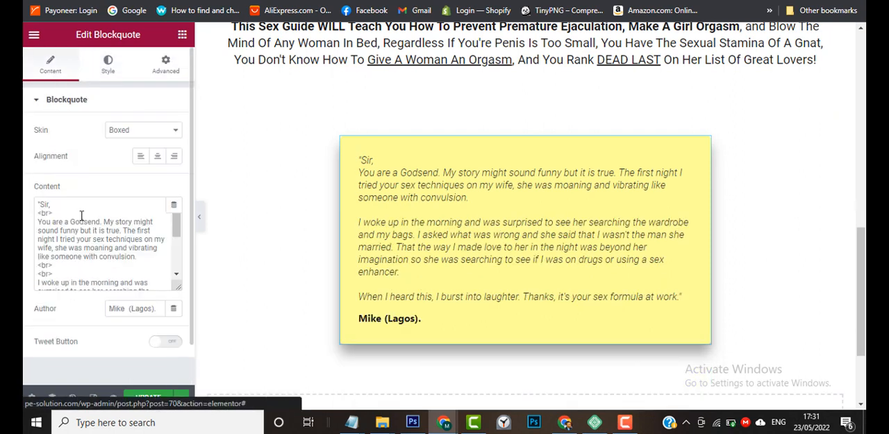
pyautogui.scroll(-5, 104, 265)
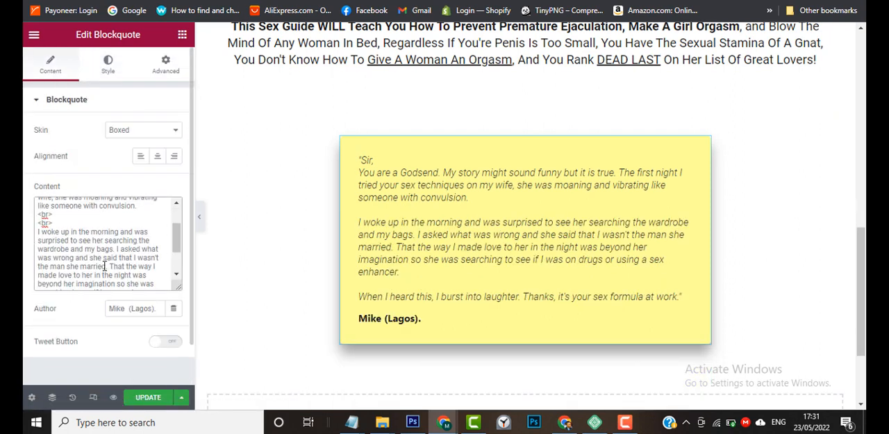
pyautogui.scroll(-1, 104, 265)
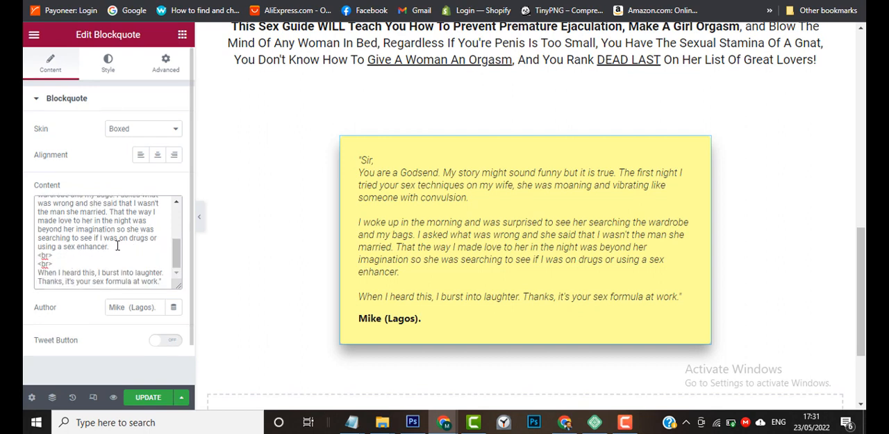
pyautogui.moveTo(113, 247); pyautogui.dragTo(36, 222)
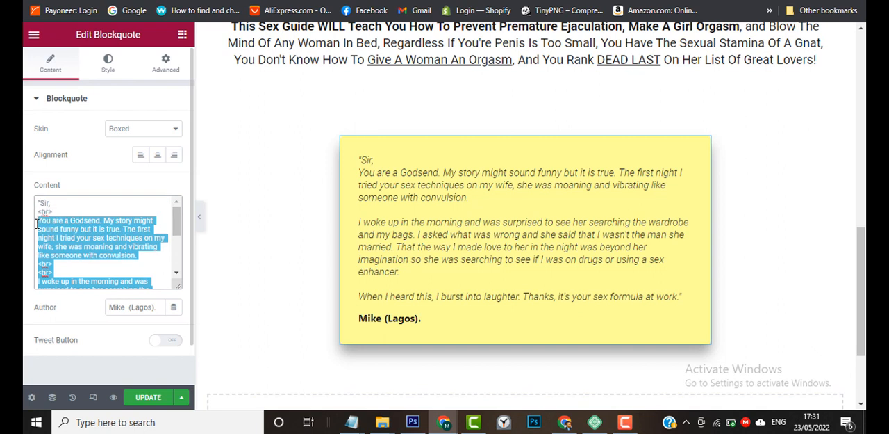
pyautogui.click(36, 223)
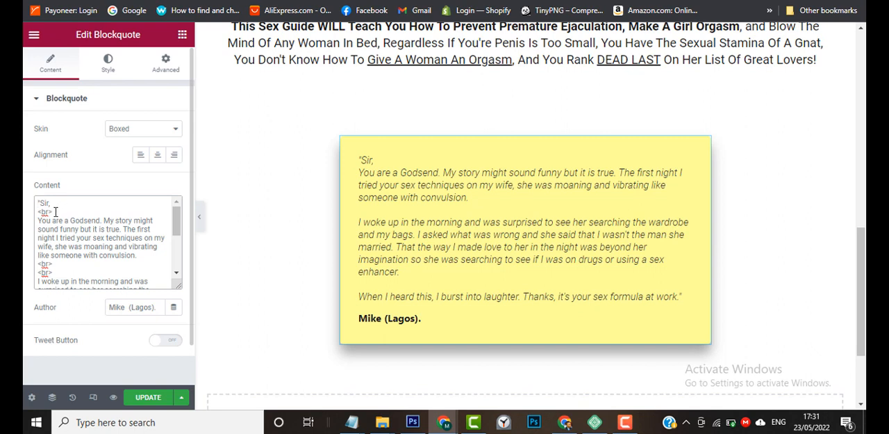
pyautogui.write('<')
pyautogui.write('b')
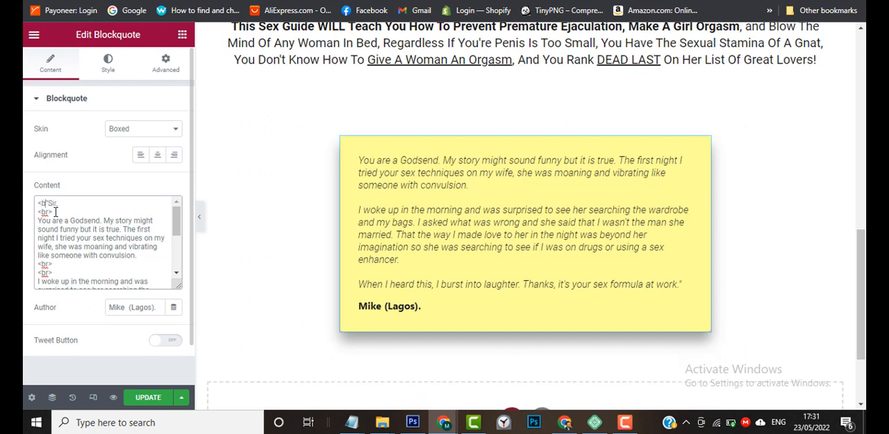
pyautogui.write('>')
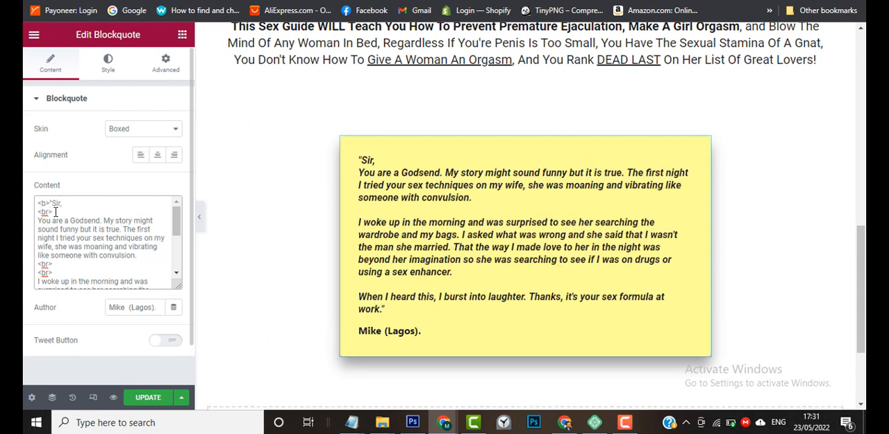
pyautogui.moveTo(50, 204); pyautogui.dragTo(40, 206)
# Replace the testimonial blockquote's content with the quote beginning "By my own admissions" copied from the text file.
pyautogui.scroll(-5, 59, 229)
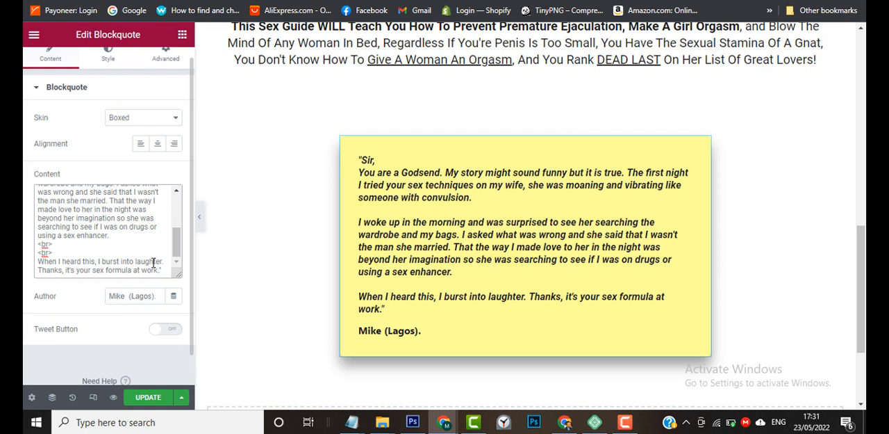
pyautogui.moveTo(444, 421)
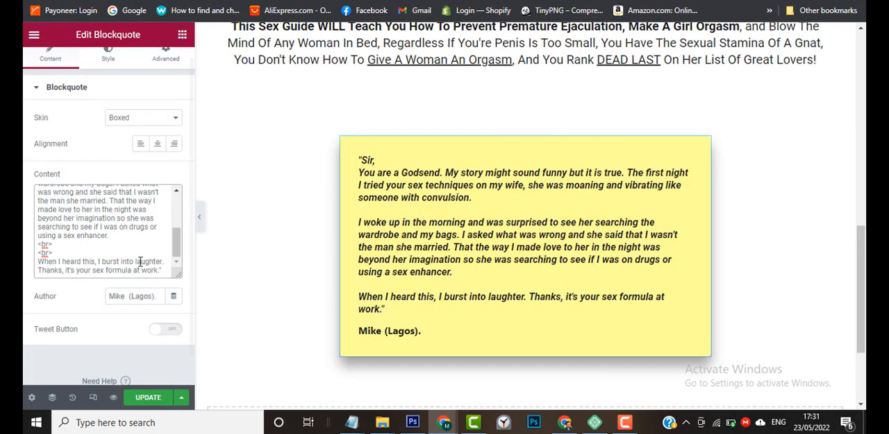
pyautogui.scroll(-1, 135, 255)
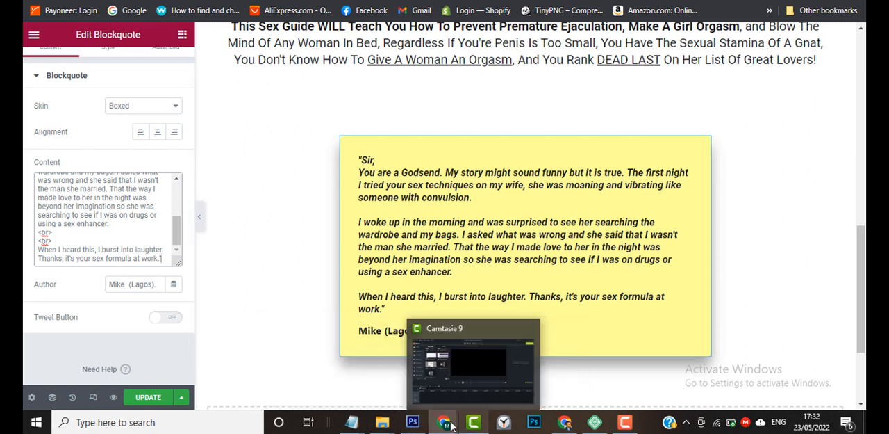
pyautogui.click(388, 378)
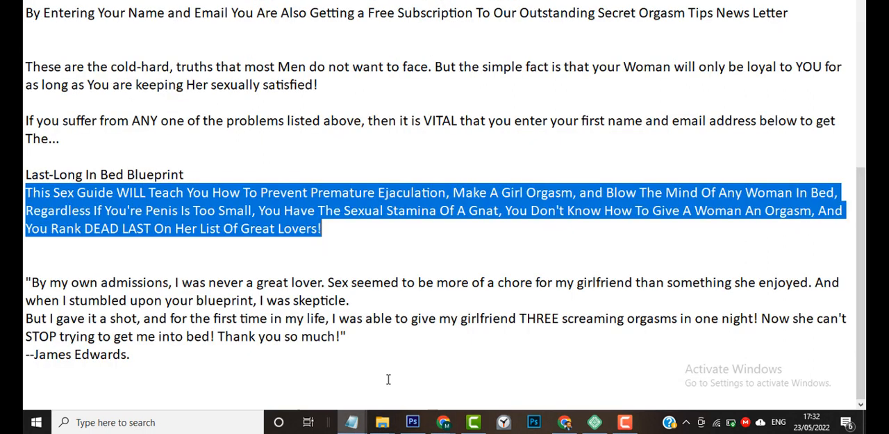
pyautogui.moveTo(26, 278); pyautogui.dragTo(381, 336)
pyautogui.hotkey('ctrl', 'c')
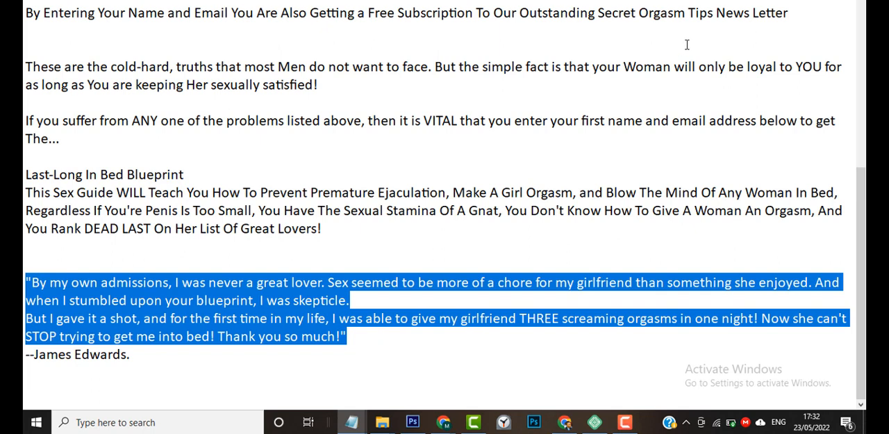
pyautogui.hotkey('alt', 'Tab')
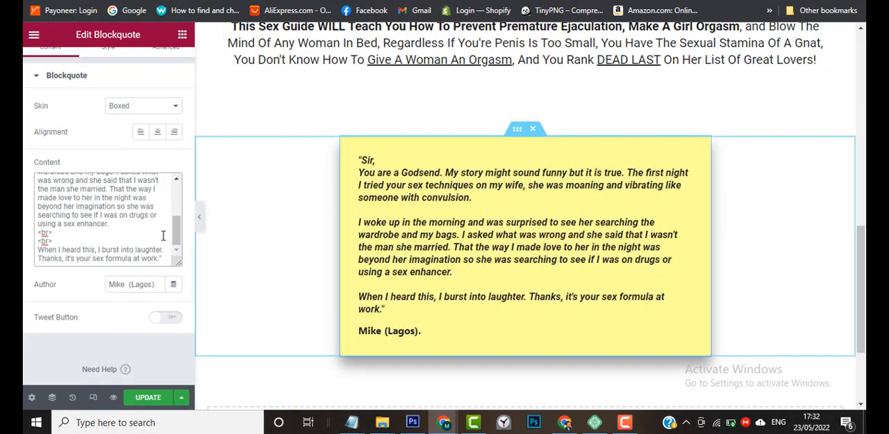
pyautogui.hotkey('ctrl', 'a')
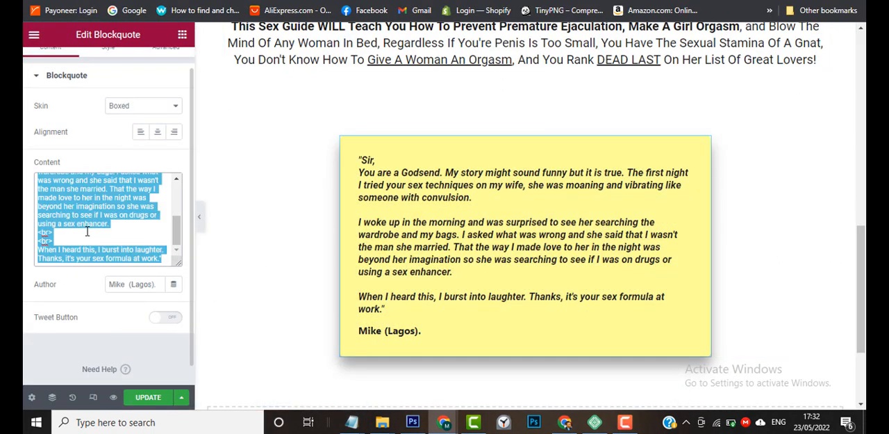
pyautogui.press('BackSpace')
pyautogui.hotkey('ctrl', 'v')
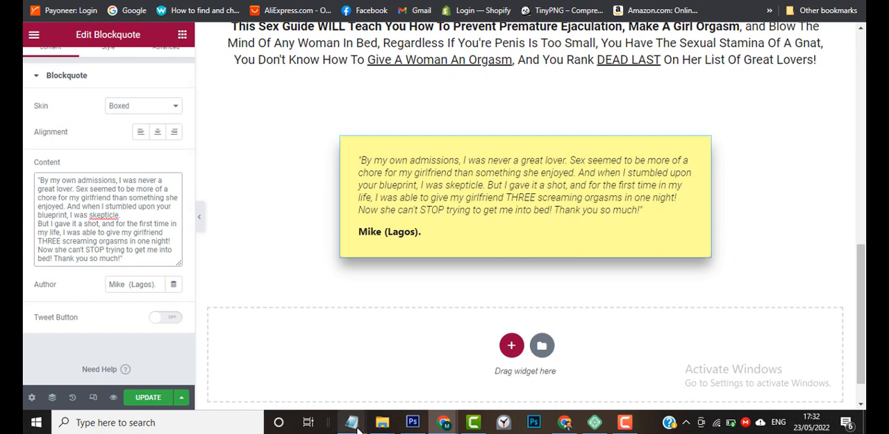
# Replace the blockquote's author with the name given under that quote in the text file, and append "(Lagos)".
pyautogui.moveTo(352, 422)
pyautogui.click(394, 389)
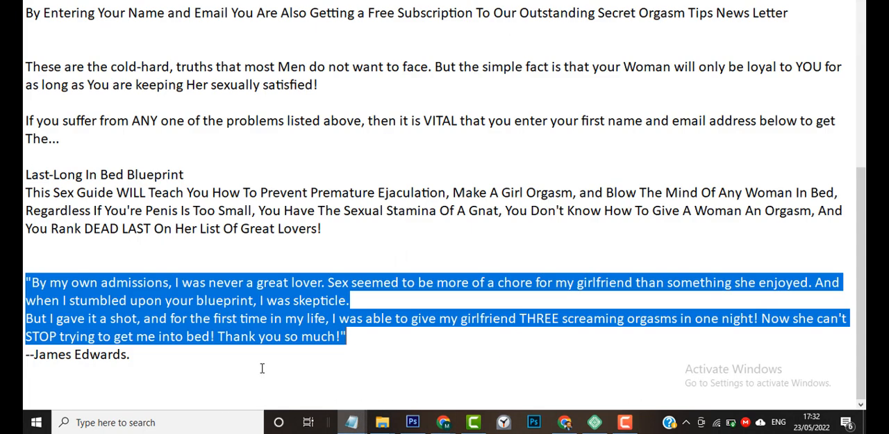
pyautogui.moveTo(139, 356); pyautogui.dragTo(35, 355)
pyautogui.hotkey('ctrl', 'c')
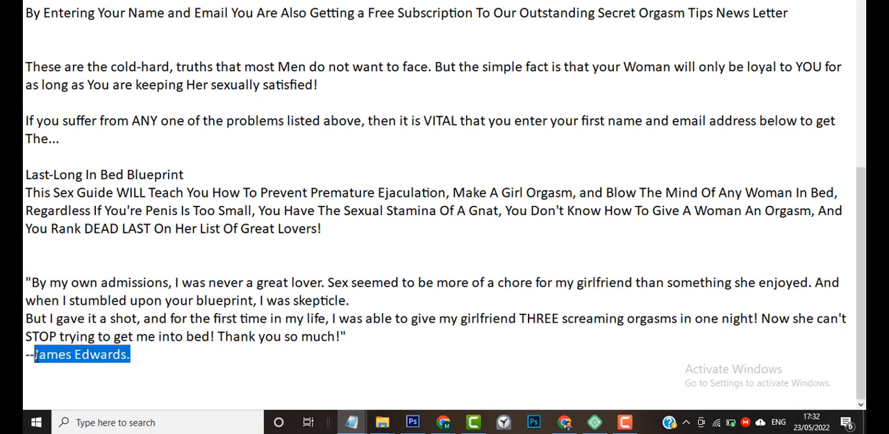
pyautogui.hotkey('alt', 'Tab')
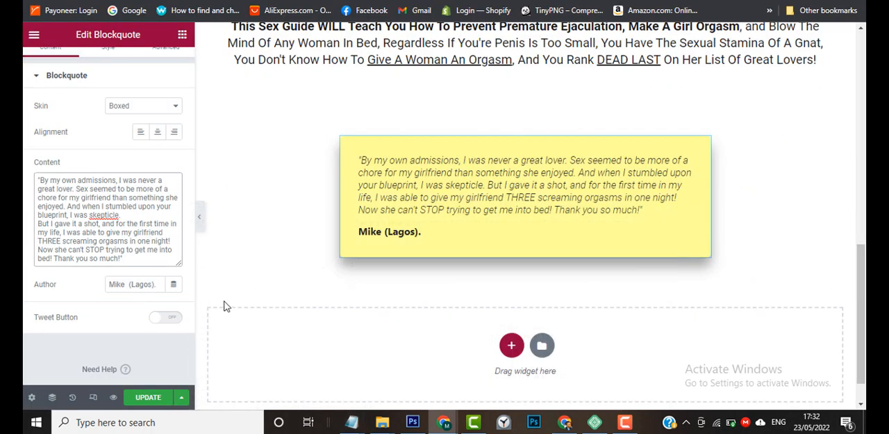
pyautogui.tripleClick(136, 290)
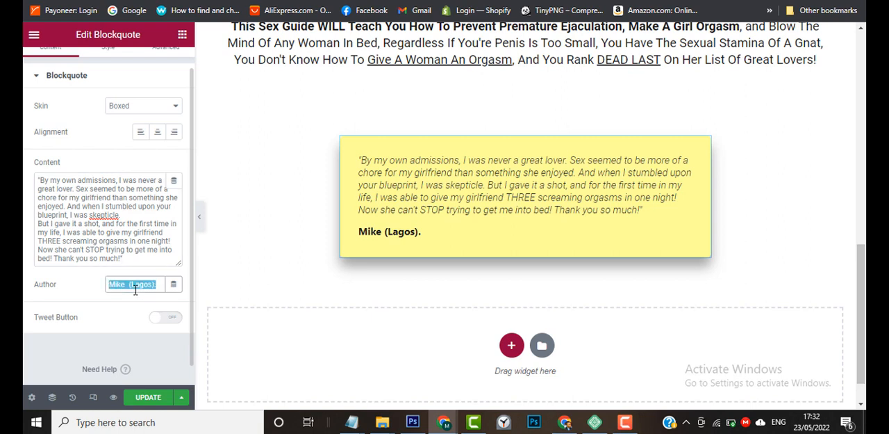
pyautogui.hotkey('ctrl', 'v')
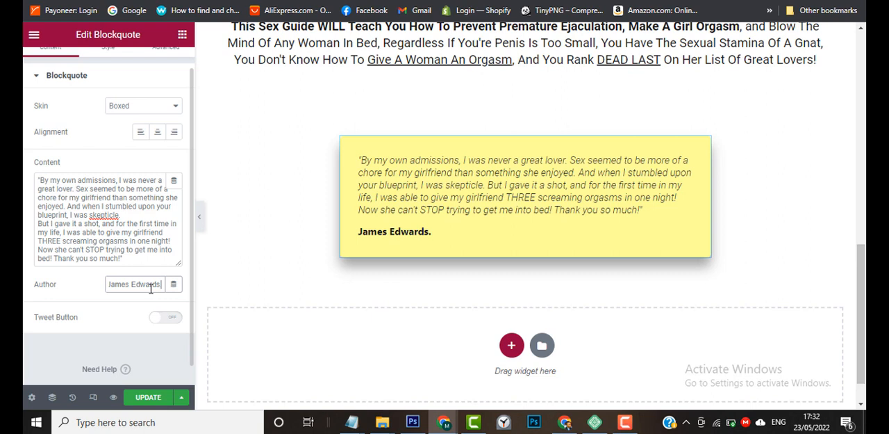
pyautogui.write('(Lagos)')
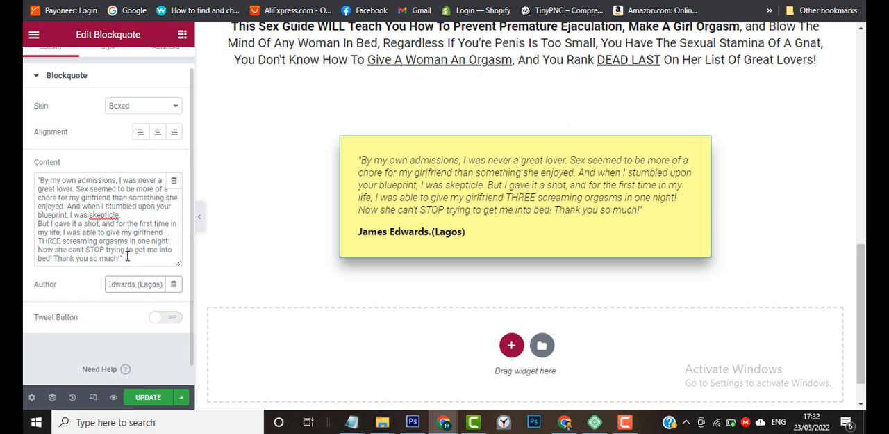
# Check the sample page's testimonial, and insert two <br> tags on separate lines after "skepticle." in the blockquote's content.
pyautogui.moveTo(443, 422)
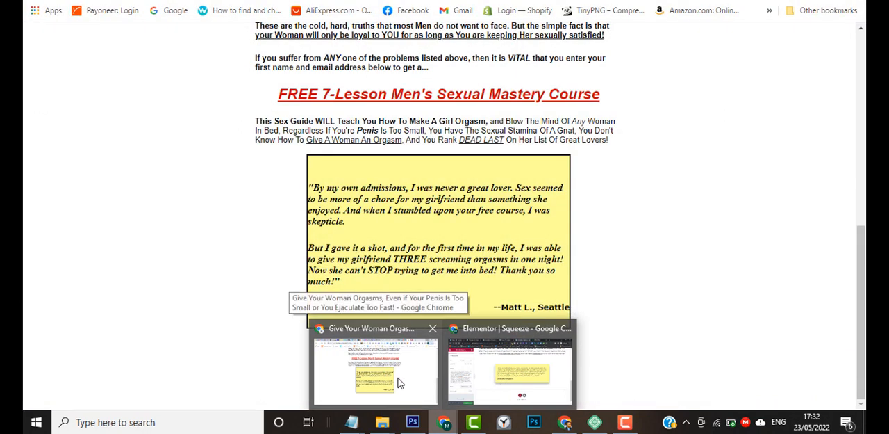
pyautogui.click(400, 382)
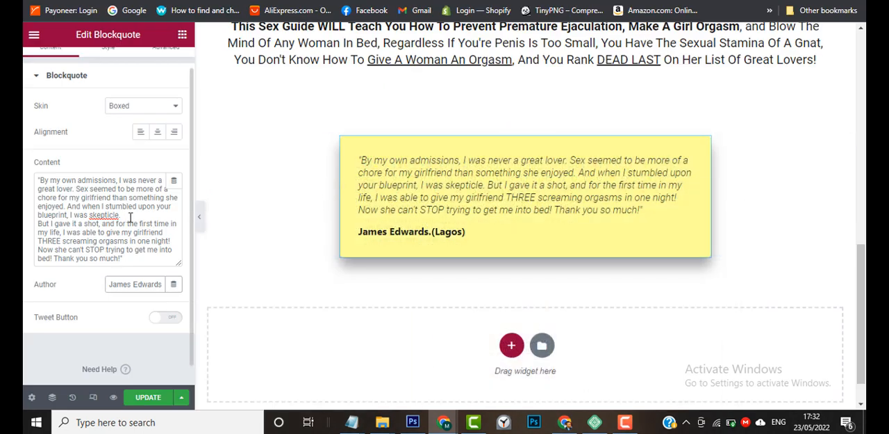
pyautogui.click(129, 217)
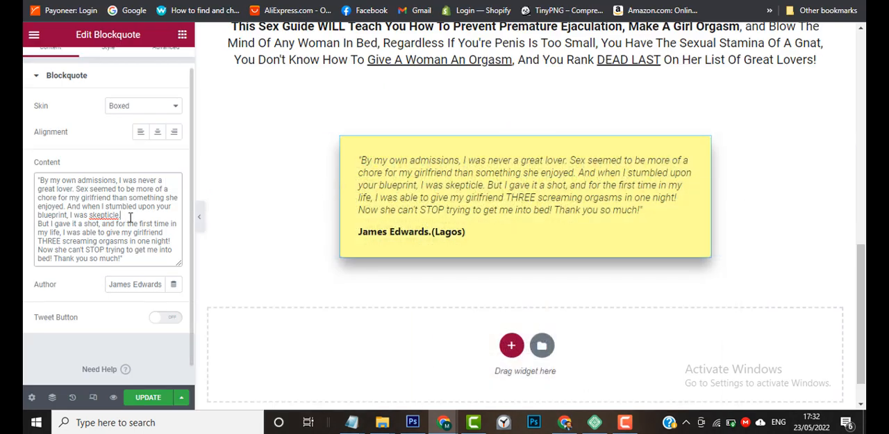
pyautogui.press('Return')
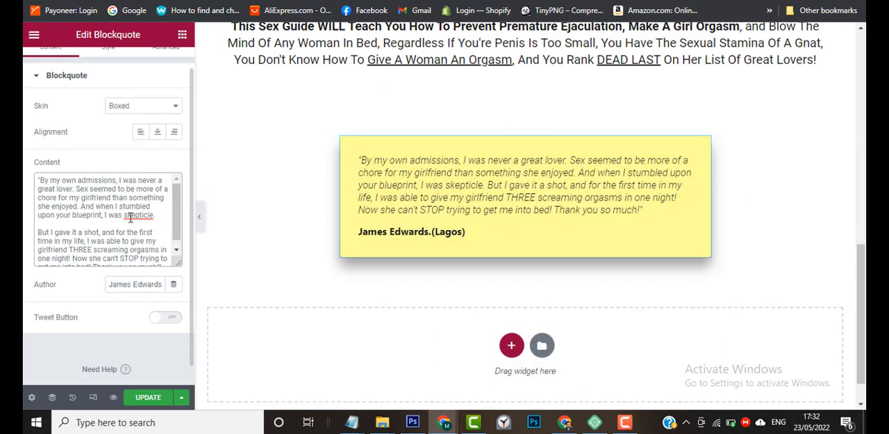
pyautogui.write('<br>')
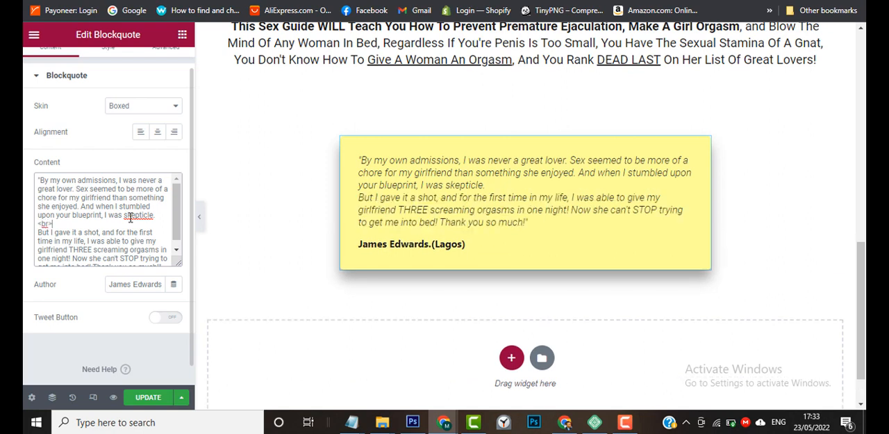
pyautogui.press('Return')
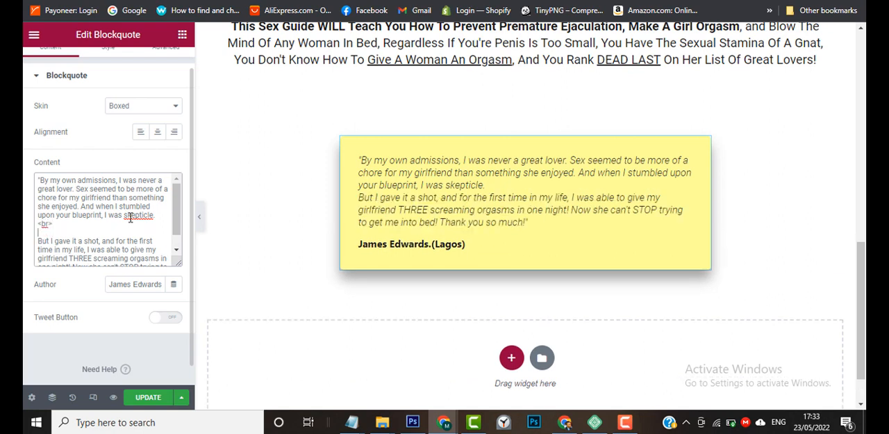
pyautogui.write('<br')
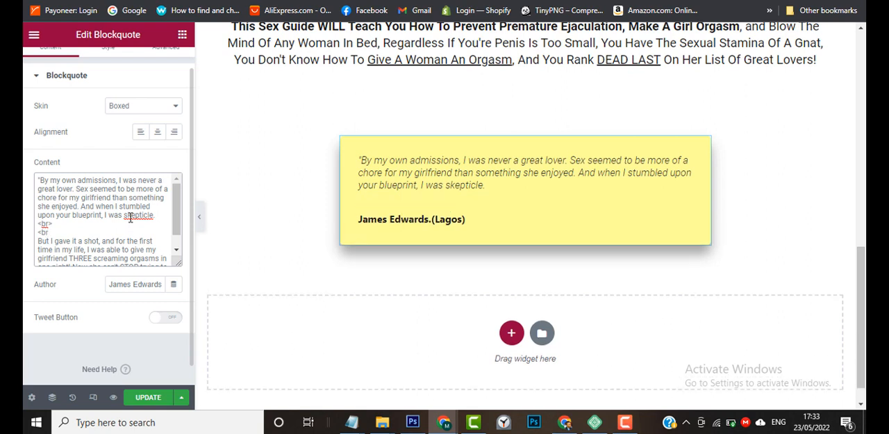
pyautogui.write('>')
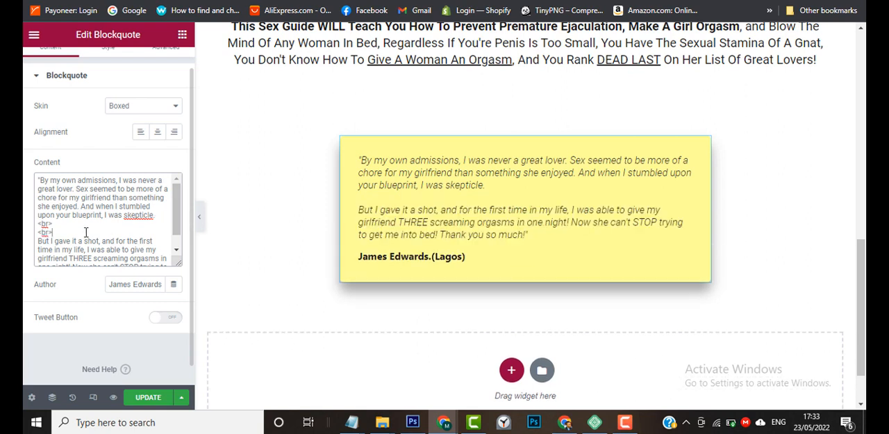
# Make the whole testimonial quote bold and italic directly in the page preview.
pyautogui.scroll(-3, 98, 241)
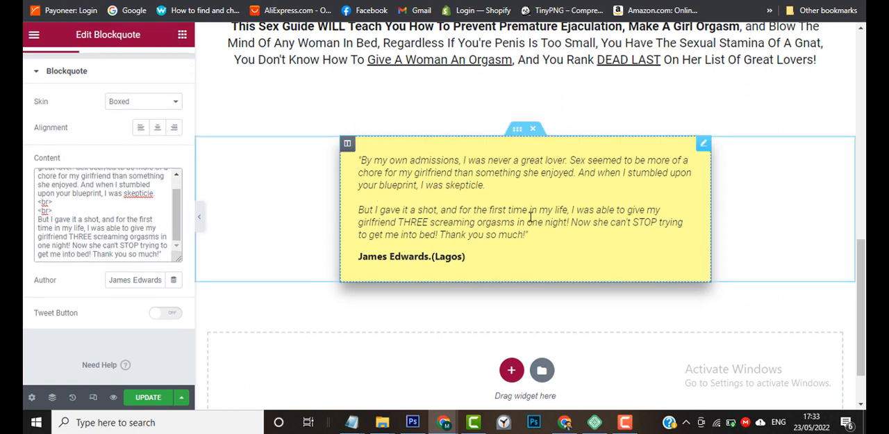
pyautogui.click(532, 237)
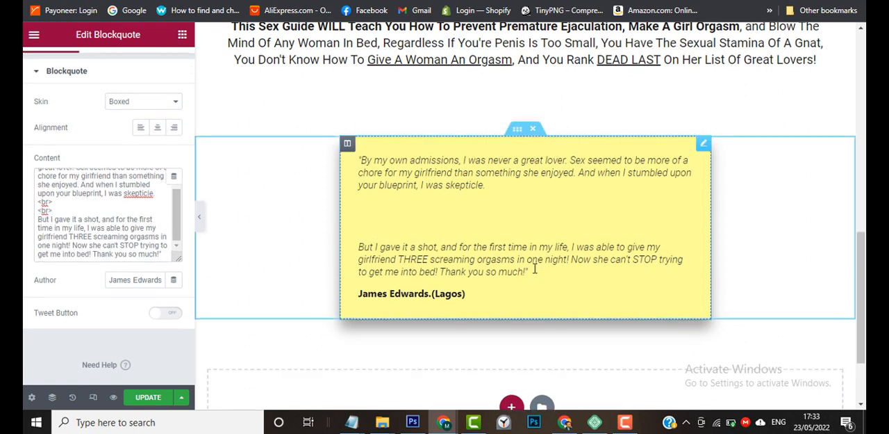
pyautogui.moveTo(530, 271); pyautogui.dragTo(359, 164)
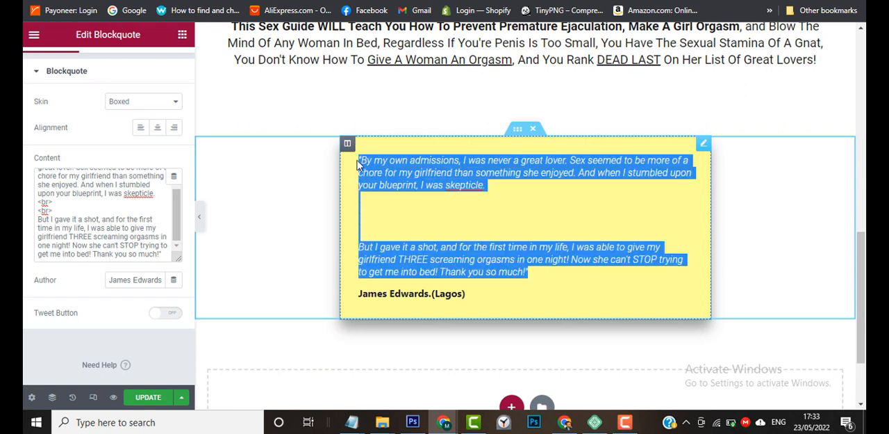
pyautogui.click(500, 139)
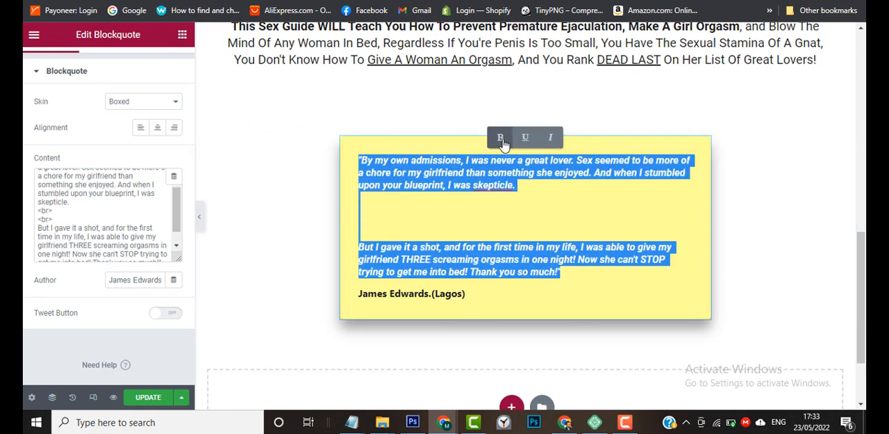
pyautogui.click(551, 138)
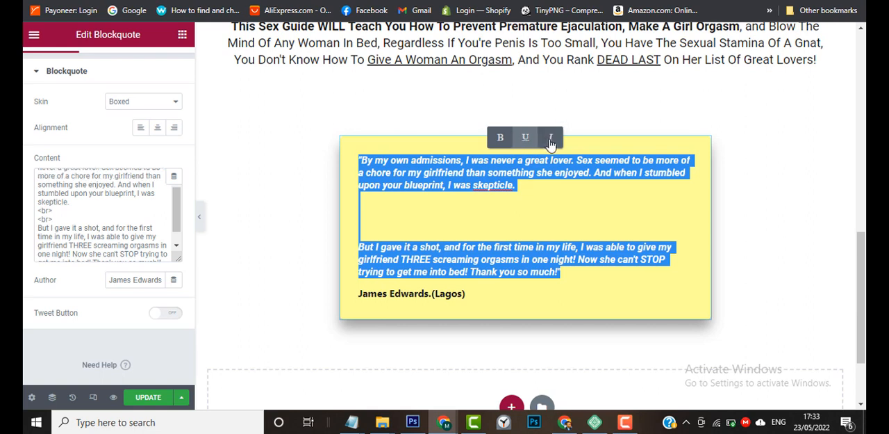
pyautogui.click(551, 138)
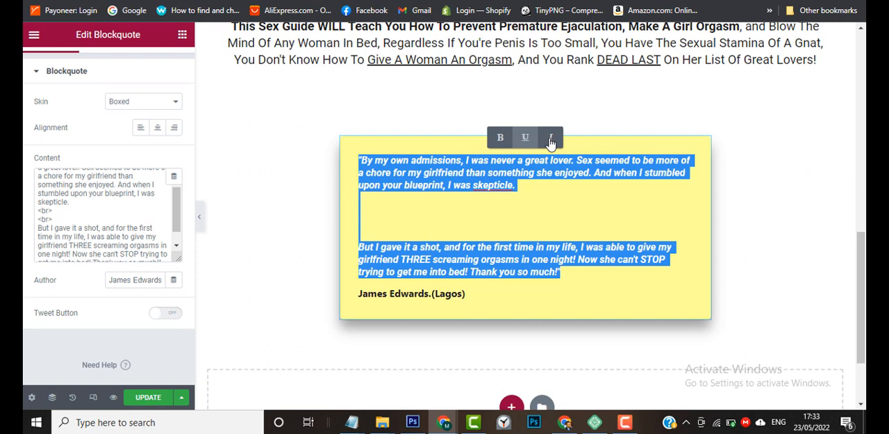
pyautogui.click(551, 139)
pyautogui.click(538, 215)
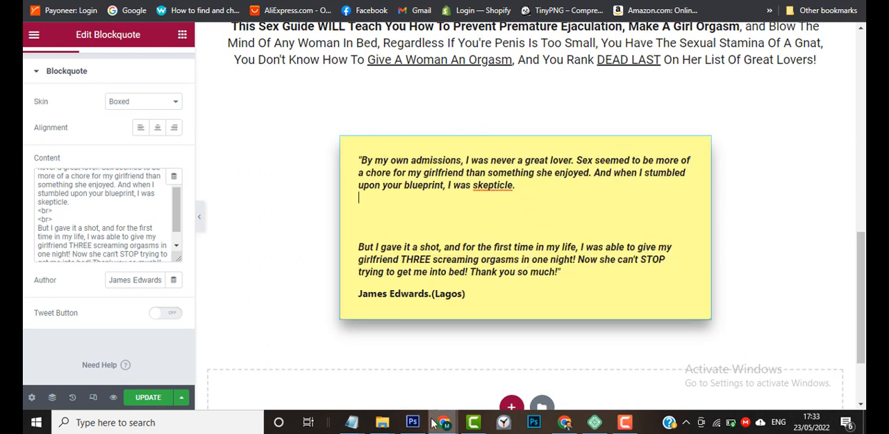
# Take the italic formatting off the testimonial paragraph beginning "But I gave it a shot", and review the content's markup.
pyautogui.moveTo(443, 422)
pyautogui.moveTo(388, 394)
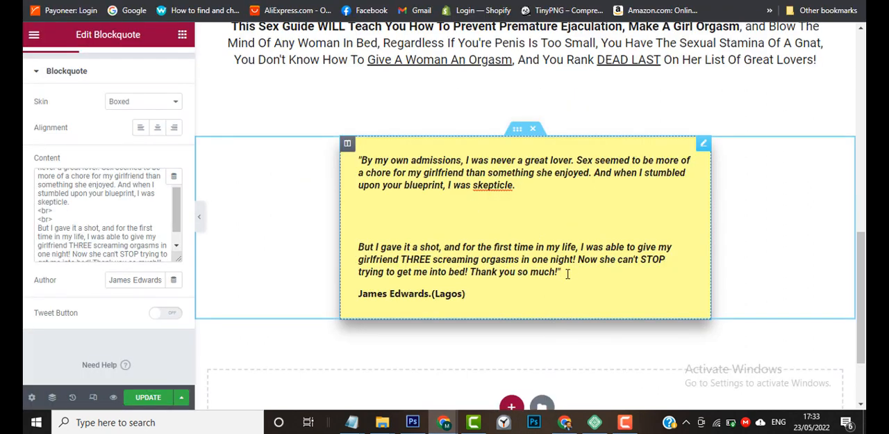
pyautogui.moveTo(563, 272); pyautogui.dragTo(361, 243)
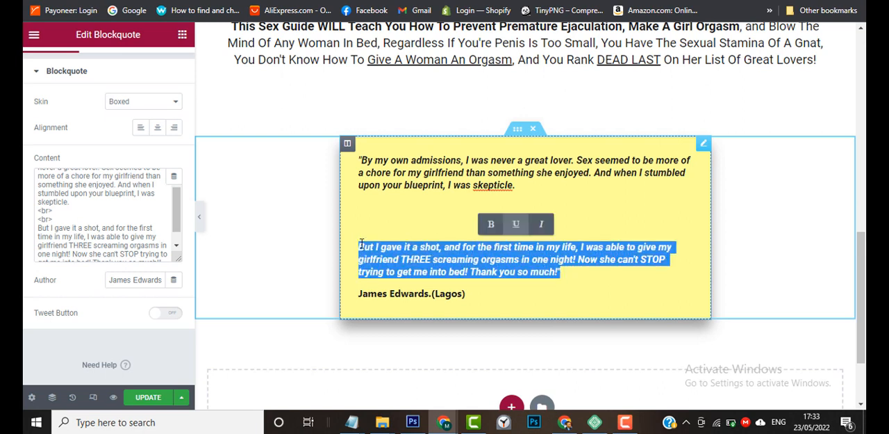
pyautogui.click(542, 228)
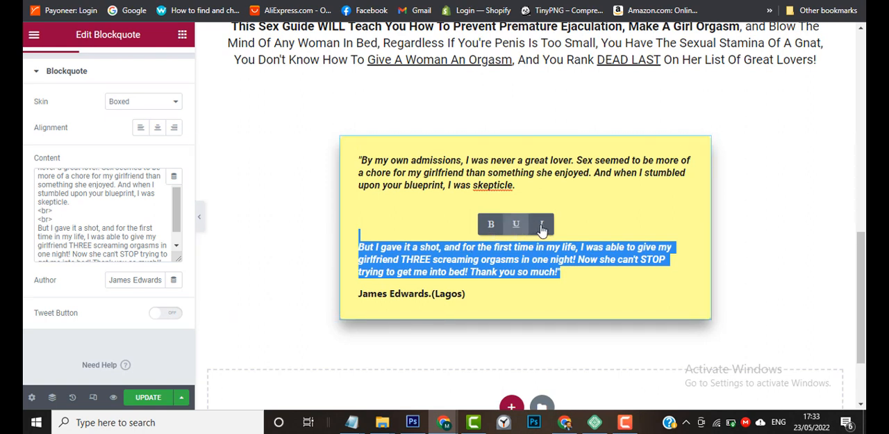
pyautogui.click(542, 225)
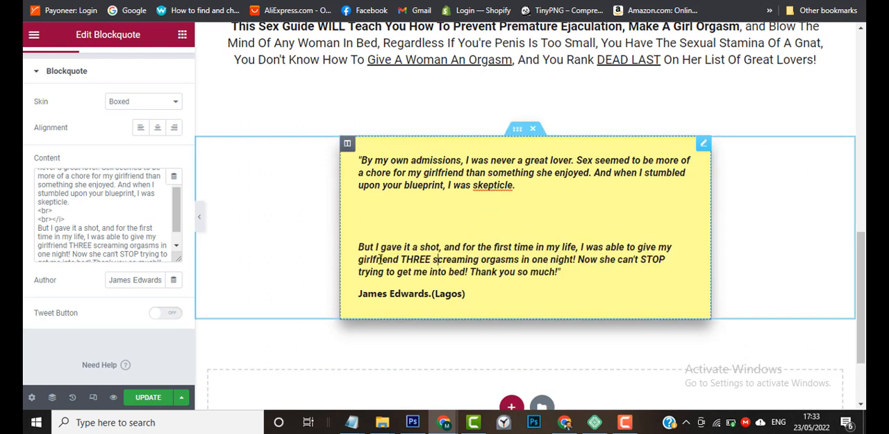
pyautogui.scroll(-3, 110, 235)
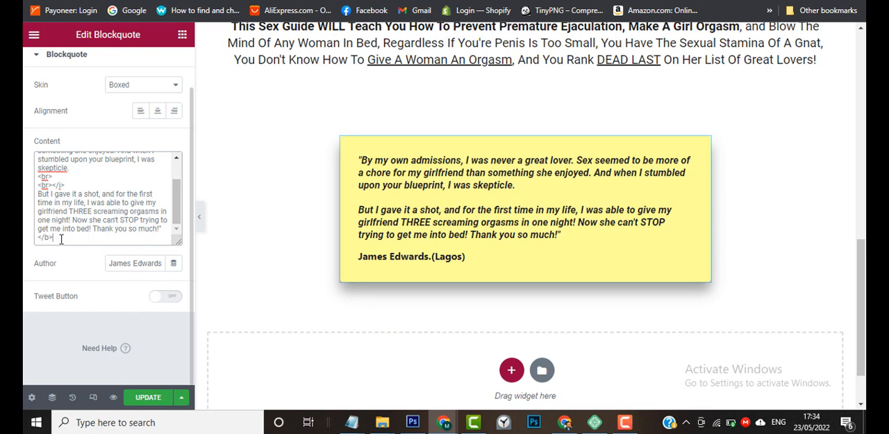
pyautogui.scroll(3, 61, 239)
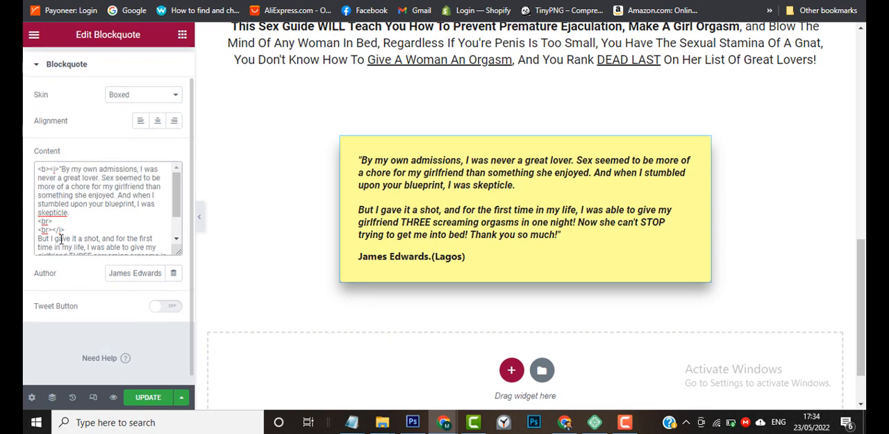
# Move the closing </i> tag from after the second <br> to the end of the blockquote's content, following </b>.
pyautogui.scroll(-3, 61, 238)
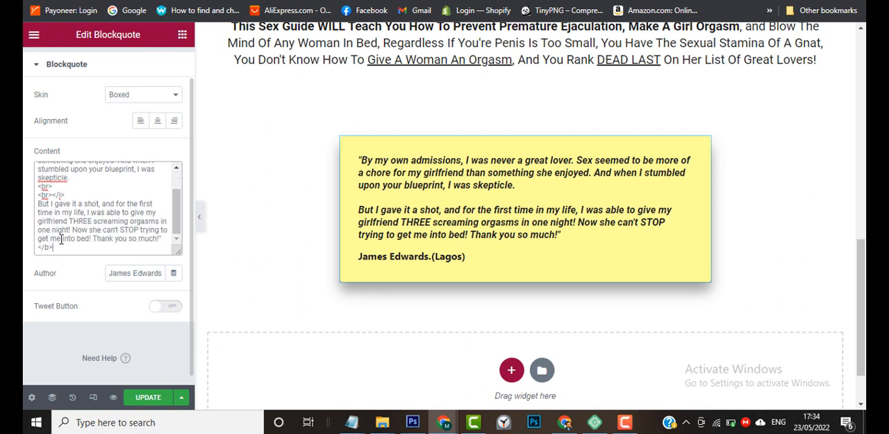
pyautogui.scroll(3, 61, 239)
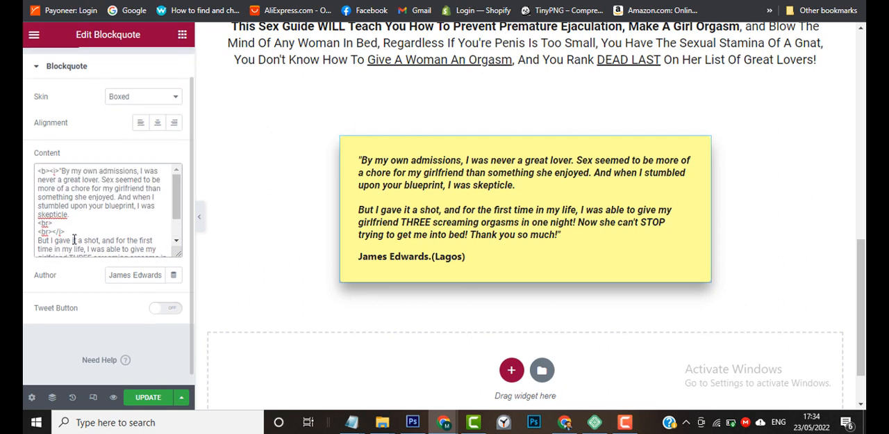
pyautogui.scroll(-3, 61, 238)
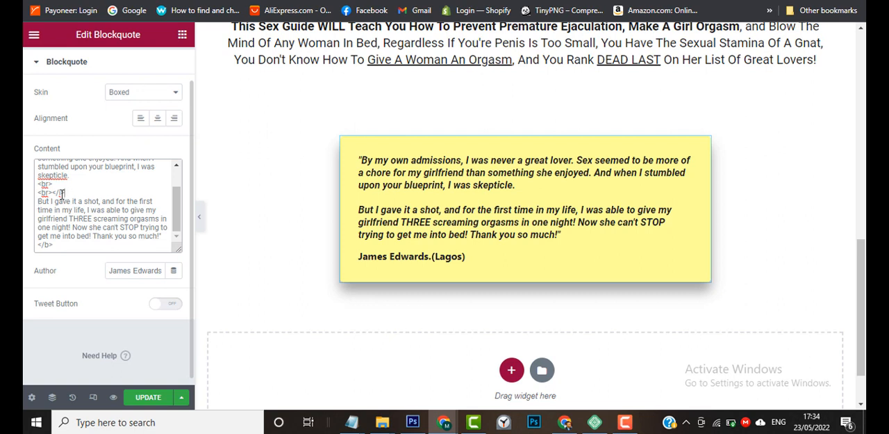
pyautogui.moveTo(65, 193); pyautogui.dragTo(53, 194)
pyautogui.press('BackSpace')
pyautogui.click(65, 245)
pyautogui.scroll(2, 71, 224)
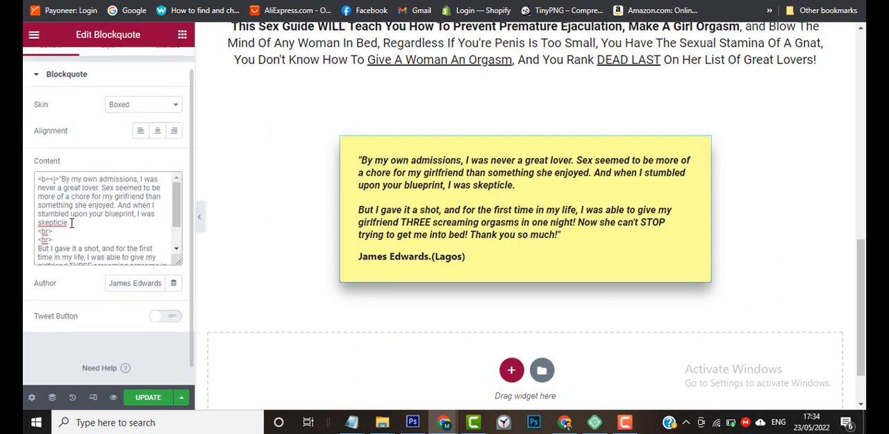
pyautogui.scroll(-1, 71, 223)
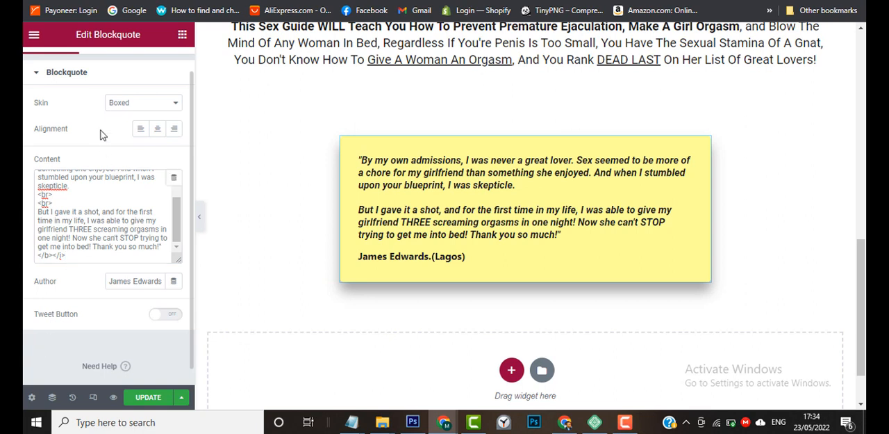
# Open the blockquote's style settings.
pyautogui.scroll(1, 100, 136)
pyautogui.click(109, 70)
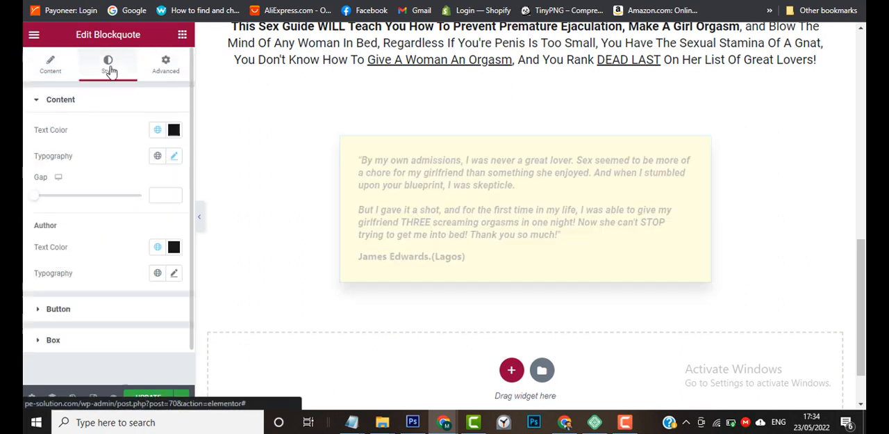
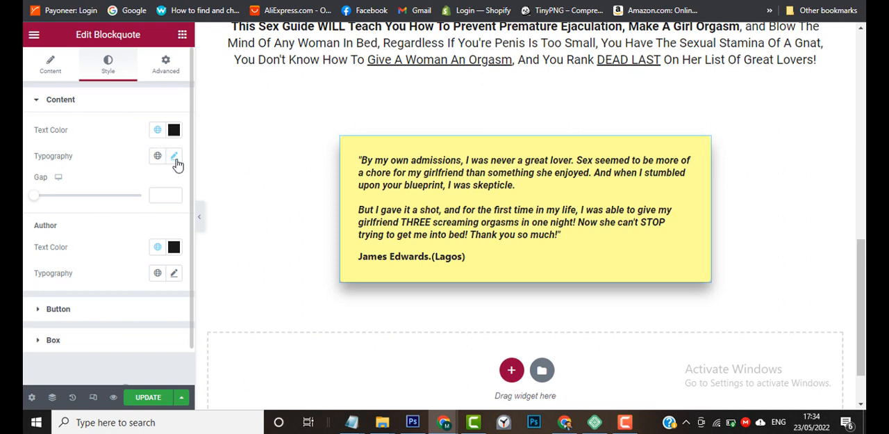
# Apply a global typography style to the blockquote's author line and set its font size to 18 px.
pyautogui.click(174, 275)
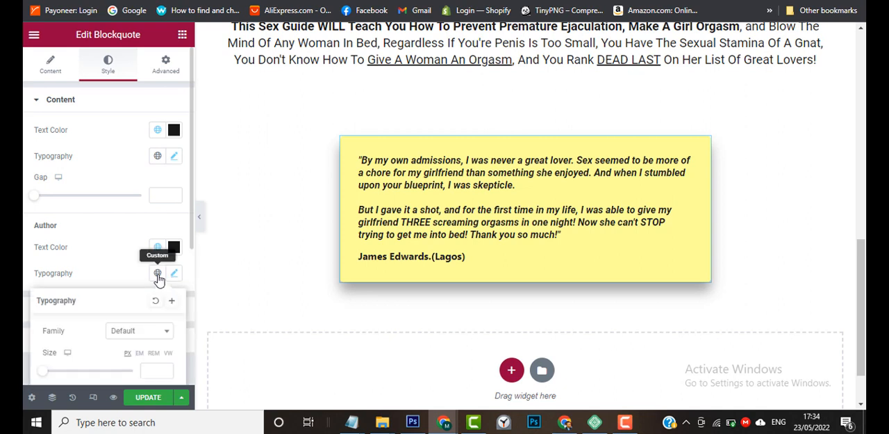
pyautogui.click(157, 273)
pyautogui.click(137, 249)
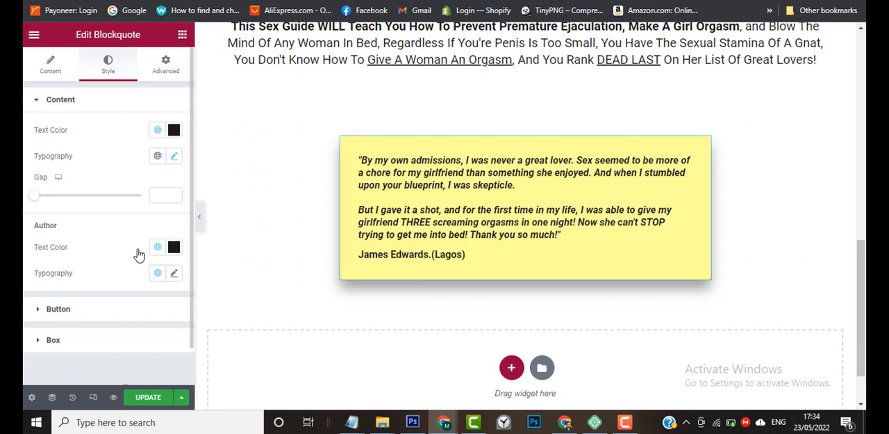
pyautogui.click(175, 274)
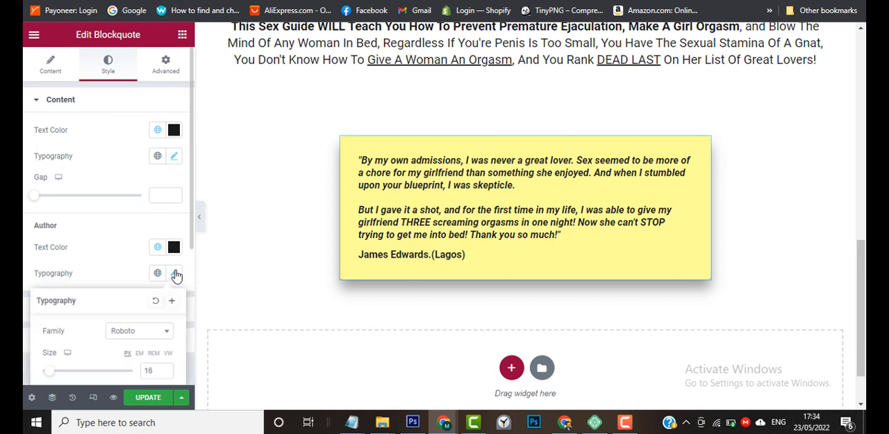
pyautogui.click(164, 368)
pyautogui.click(165, 368)
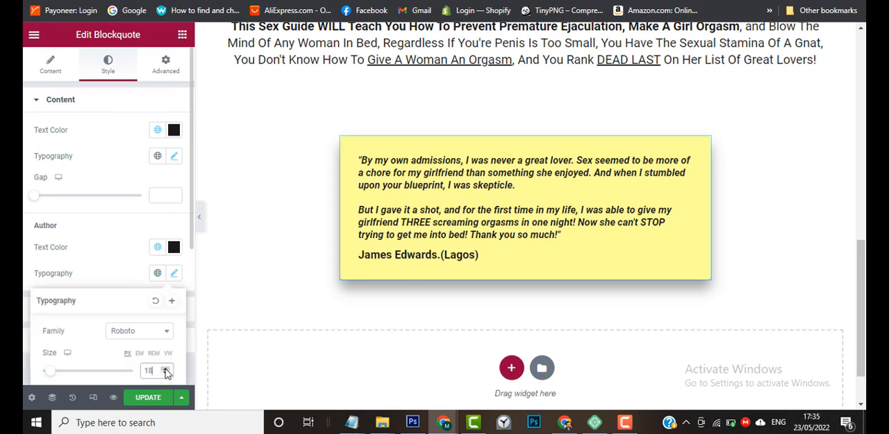
pyautogui.click(164, 369)
pyautogui.click(165, 369)
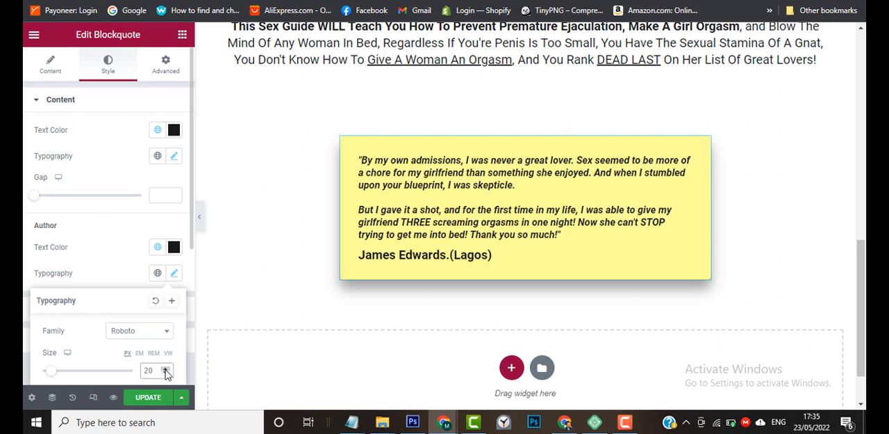
pyautogui.click(164, 374)
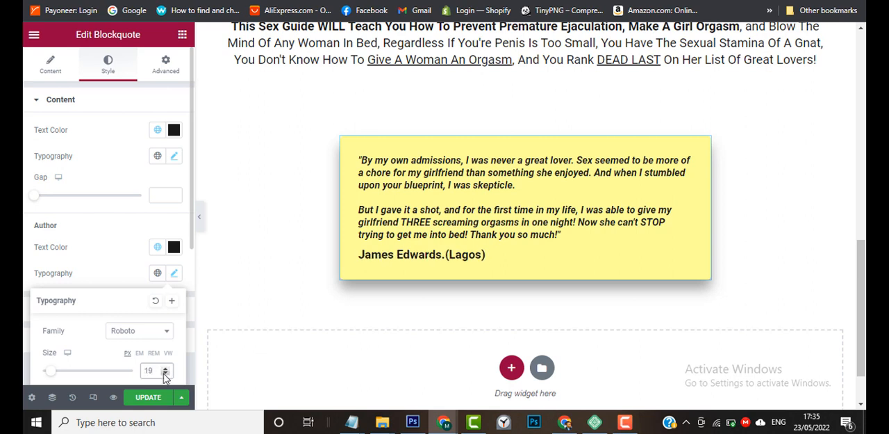
pyautogui.click(164, 374)
pyautogui.click(174, 273)
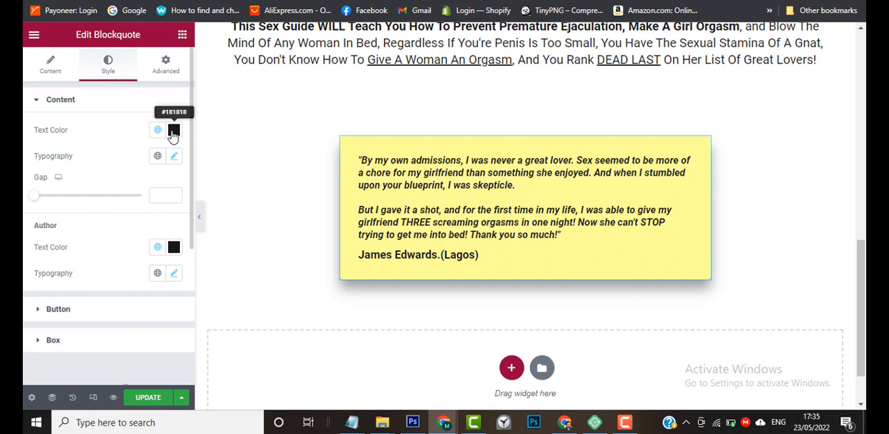
# Remove the bold formatting from the whole blockquote text, including its opening words.
pyautogui.scroll(-1, 117, 163)
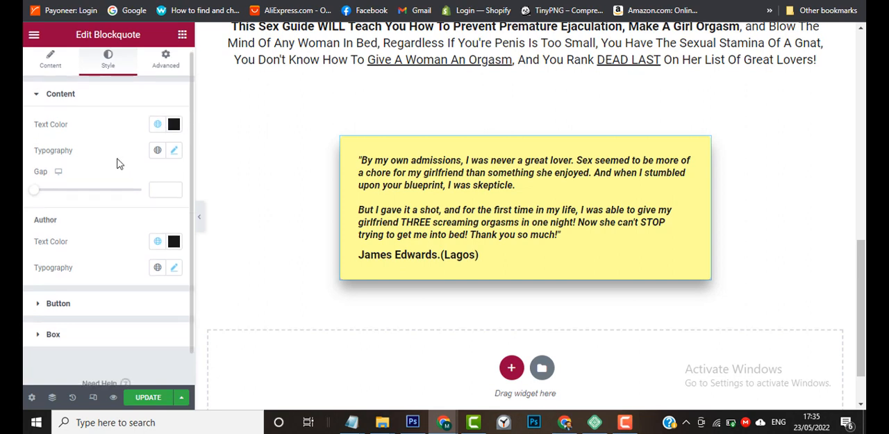
pyautogui.click(171, 153)
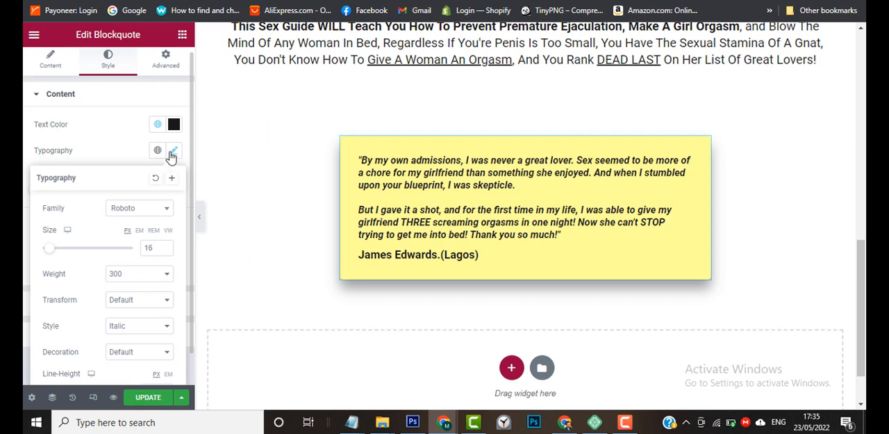
pyautogui.click(170, 153)
pyautogui.click(514, 234)
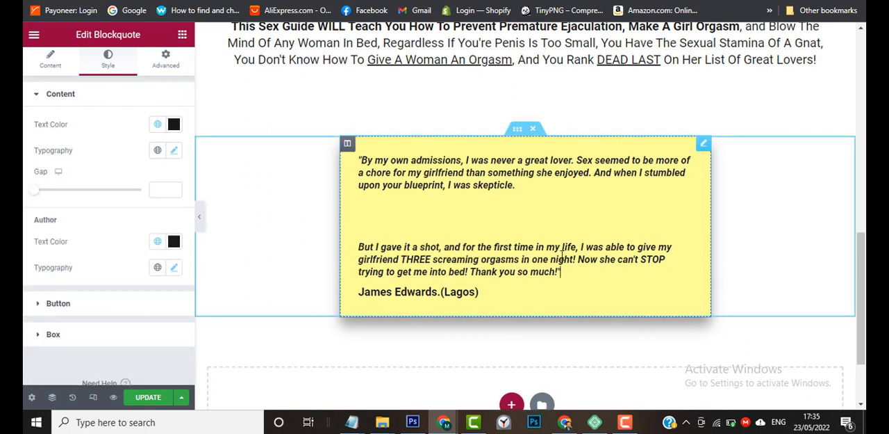
pyautogui.moveTo(574, 271); pyautogui.dragTo(361, 159)
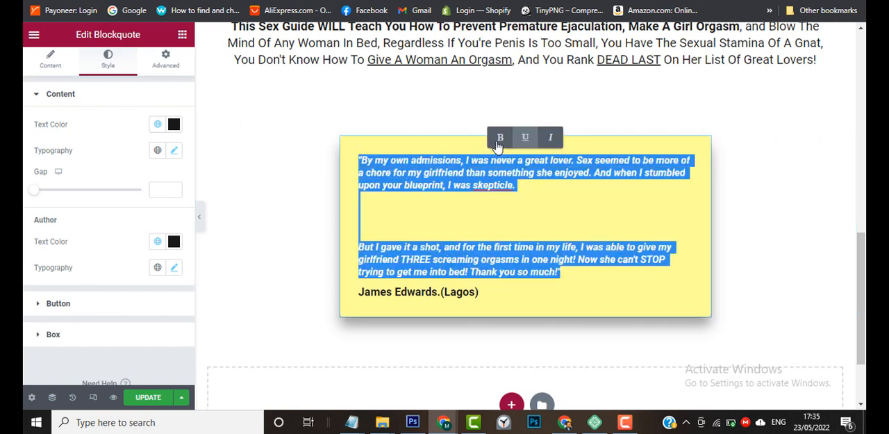
pyautogui.click(500, 139)
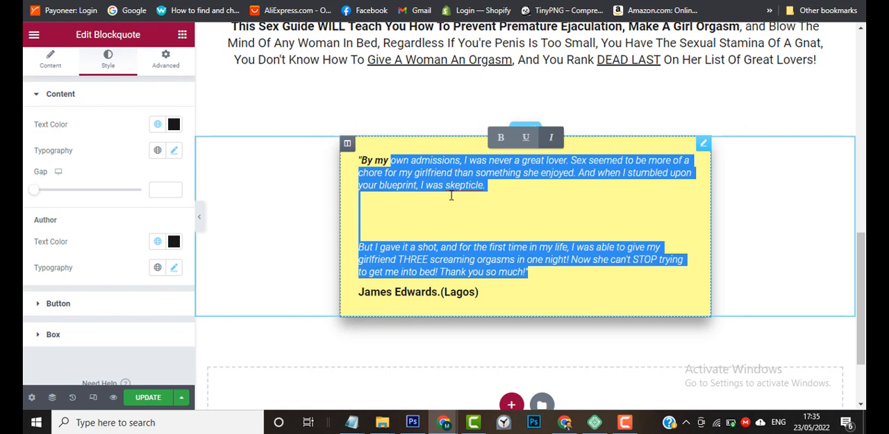
pyautogui.click(391, 163)
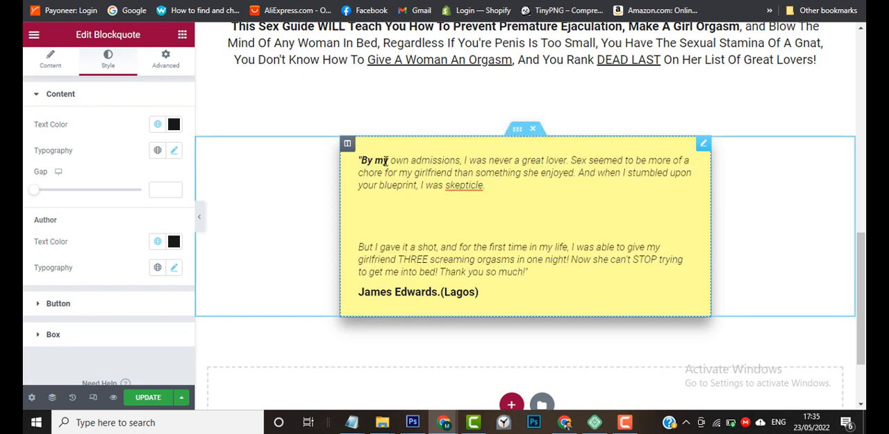
pyautogui.moveTo(391, 160); pyautogui.dragTo(353, 164)
pyautogui.click(349, 138)
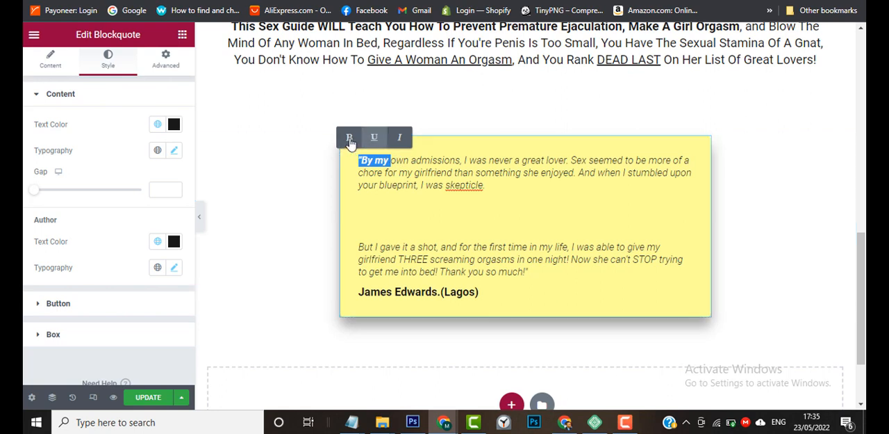
pyautogui.click(406, 182)
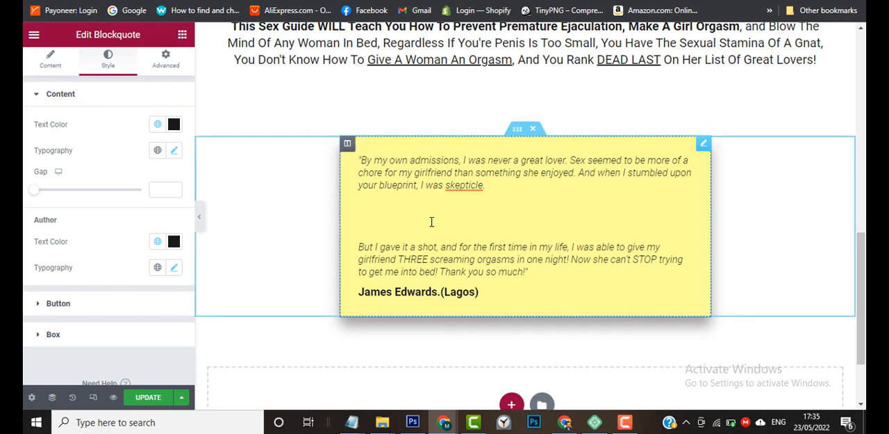
pyautogui.click(271, 200)
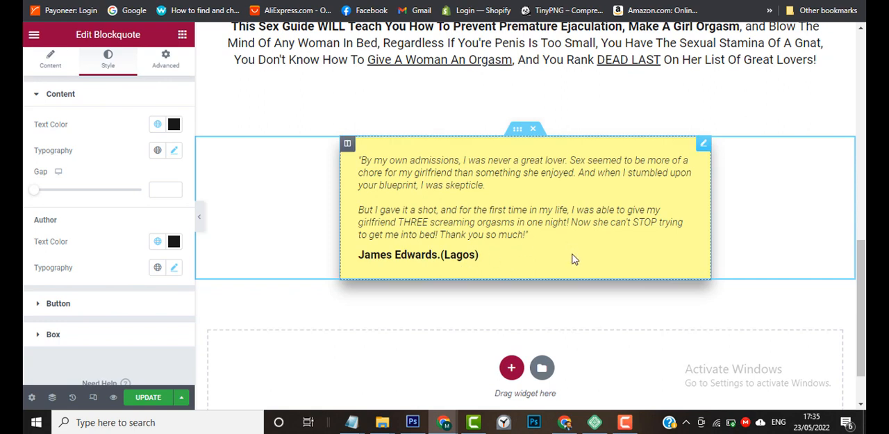
# Set the font weight of the blockquote's content text to 500.
pyautogui.click(534, 230)
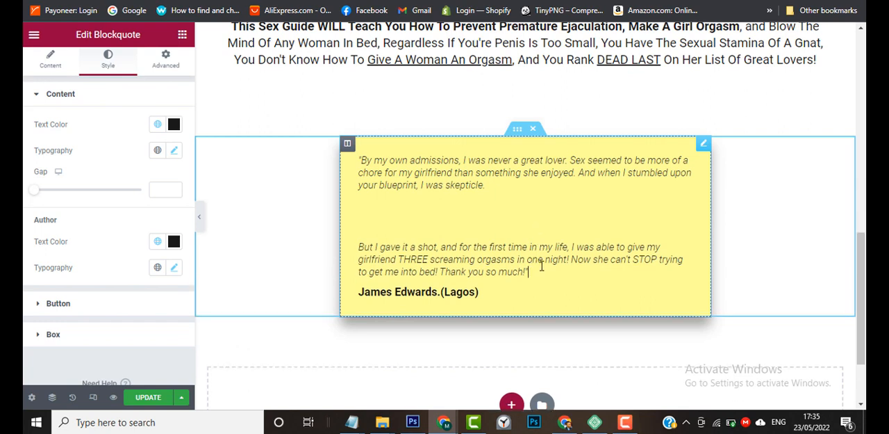
pyautogui.moveTo(535, 271); pyautogui.dragTo(334, 157)
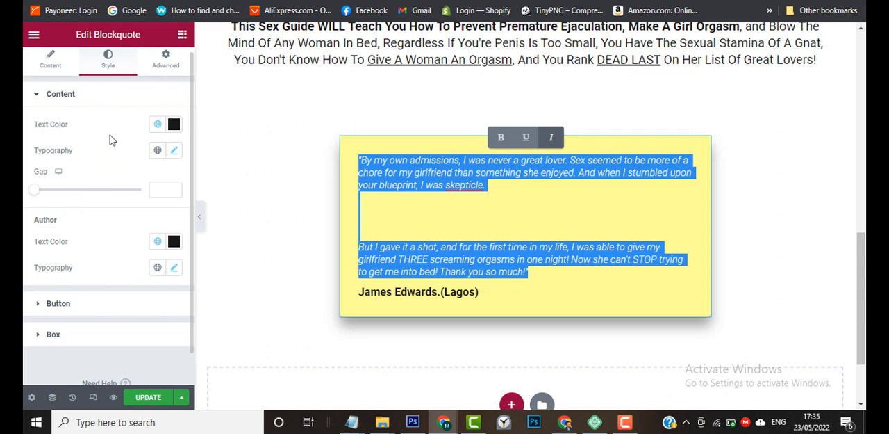
pyautogui.click(172, 156)
pyautogui.click(173, 156)
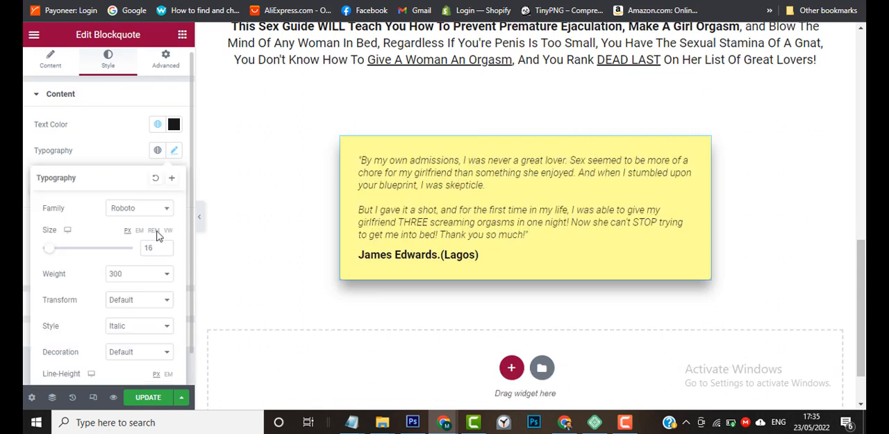
pyautogui.click(143, 277)
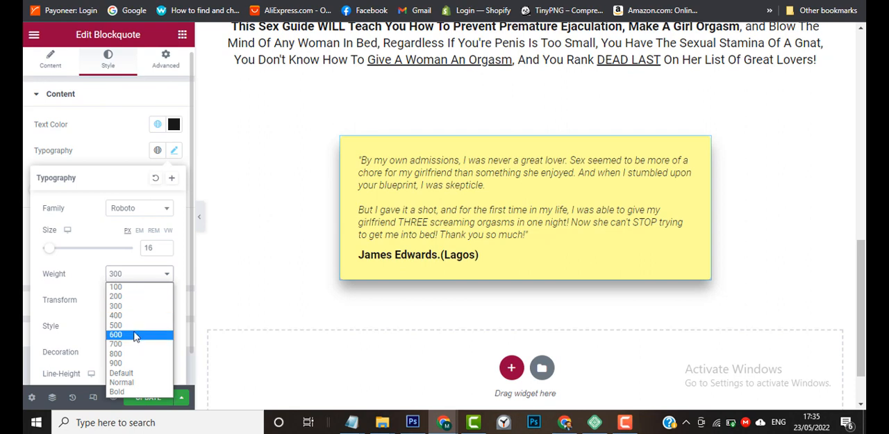
pyautogui.click(136, 327)
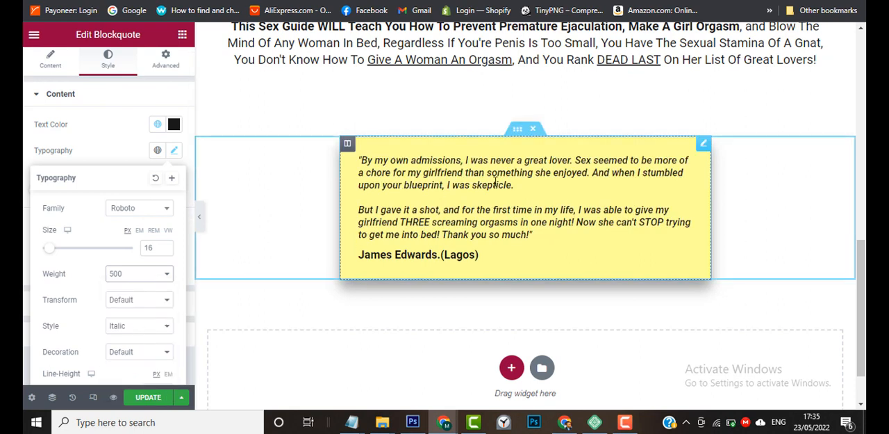
pyautogui.click(771, 209)
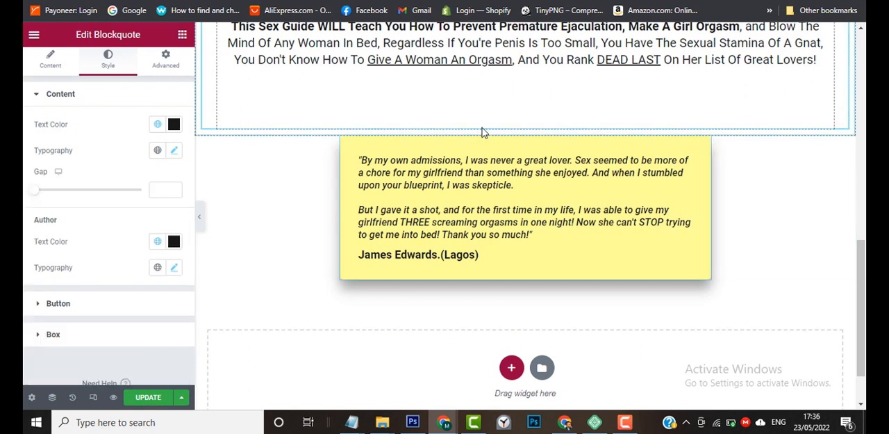
# Try minimum heights of 334 and 384 px on the outer section holding the blueprint text, and return it to 400 px.
pyautogui.scroll(2, 532, 83)
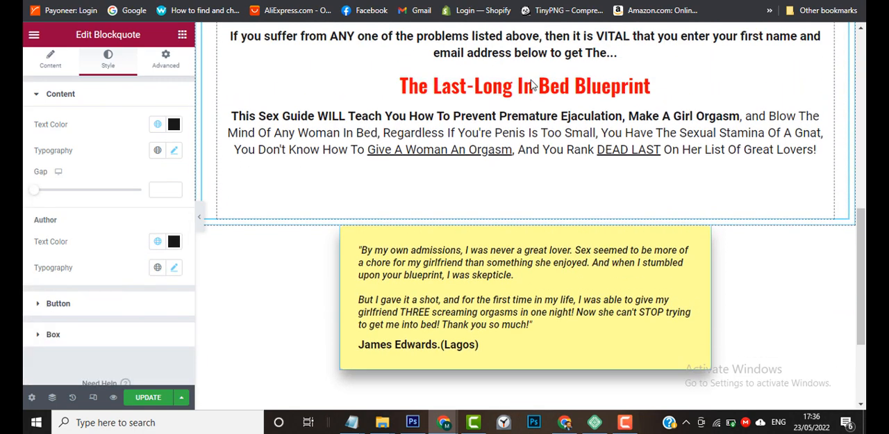
pyautogui.scroll(-1, 608, 267)
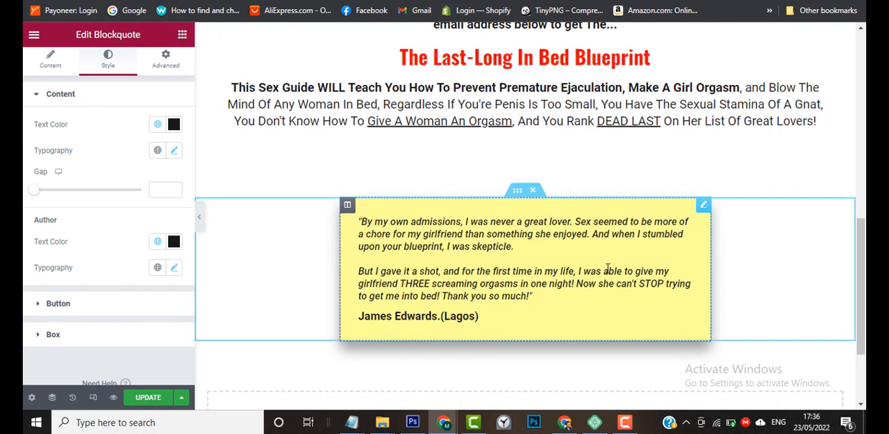
pyautogui.moveTo(865, 264); pyautogui.dragTo(865, 241)
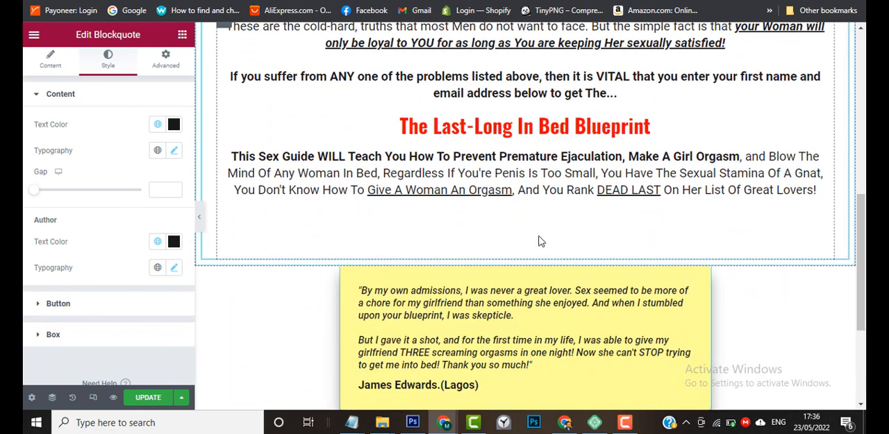
pyautogui.scroll(1, 539, 243)
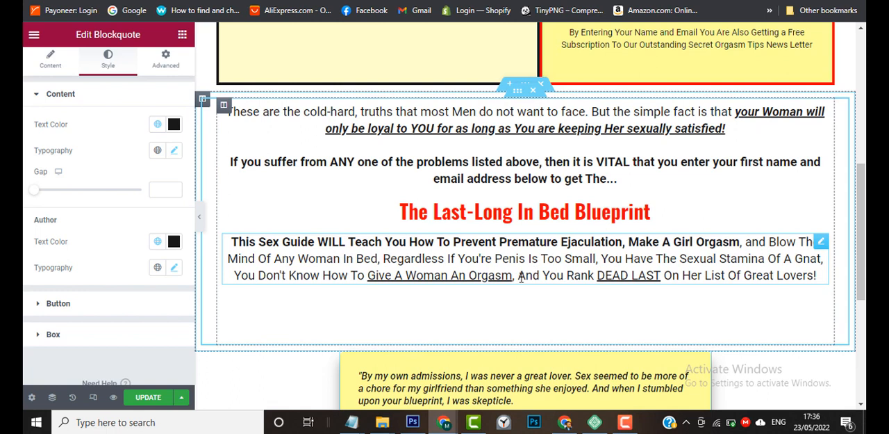
pyautogui.click(524, 86)
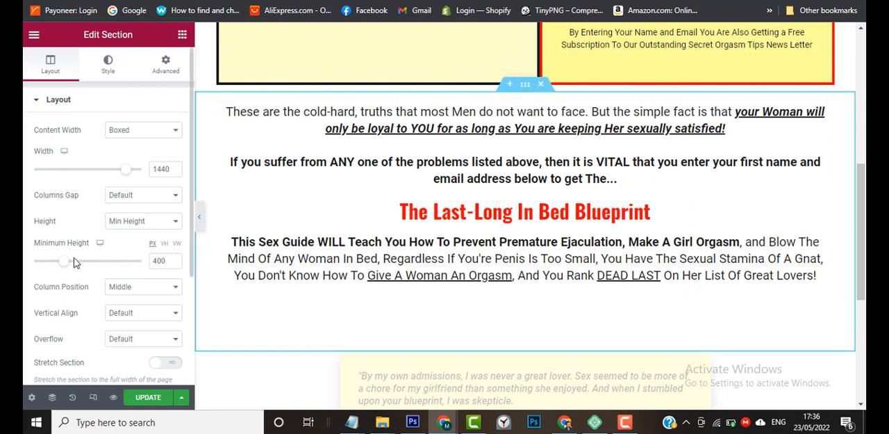
pyautogui.moveTo(64, 262); pyautogui.dragTo(61, 264)
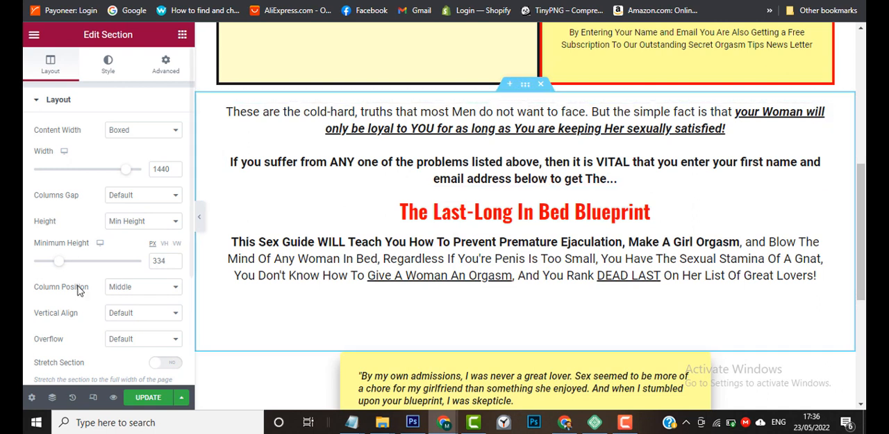
pyautogui.moveTo(59, 261)
pyautogui.mouseDown()
pyautogui.moveTo(50, 267)
pyautogui.moveTo(64, 273)
pyautogui.mouseUp()
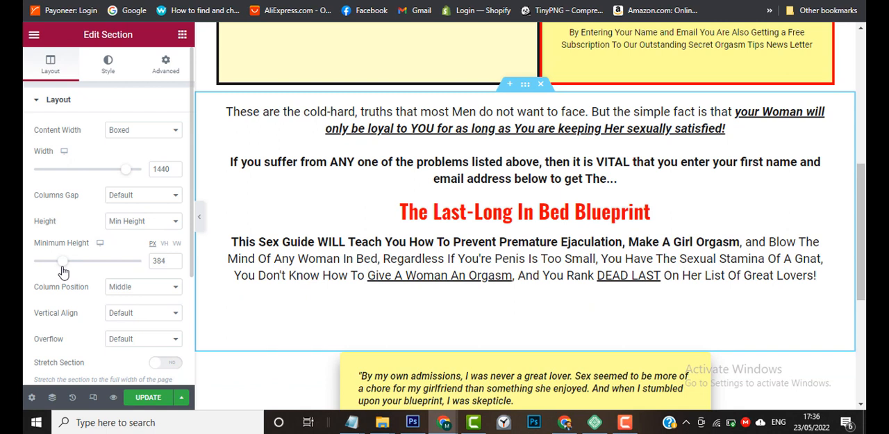
pyautogui.click(175, 258)
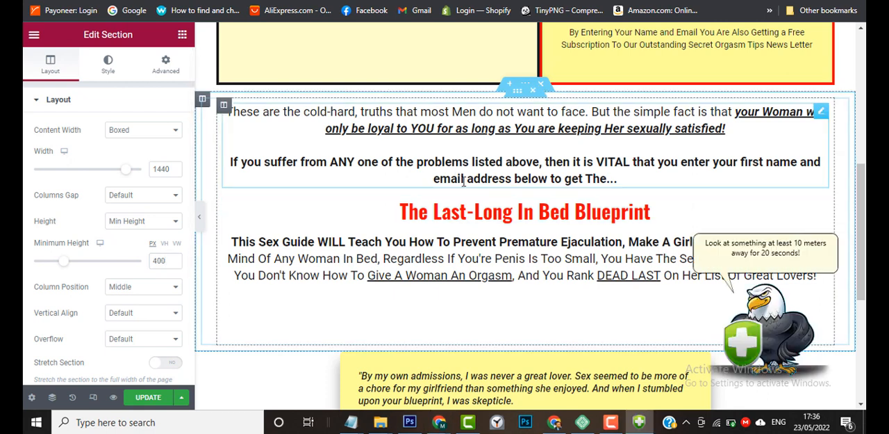
# Set the minimum height of the inner section holding the blueprint text to 336 px.
pyautogui.click(519, 101)
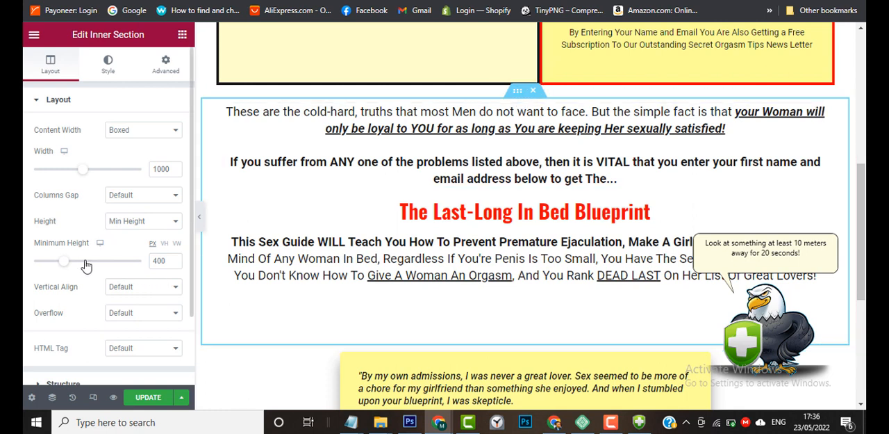
pyautogui.moveTo(63, 266); pyautogui.dragTo(60, 270)
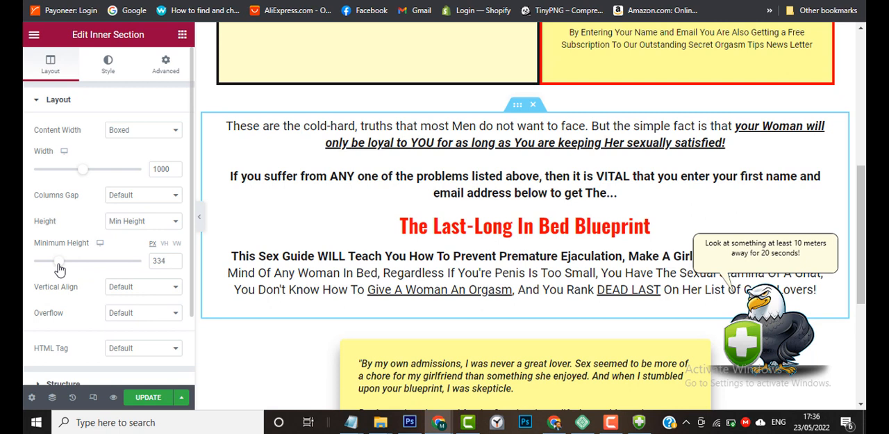
pyautogui.click(174, 260)
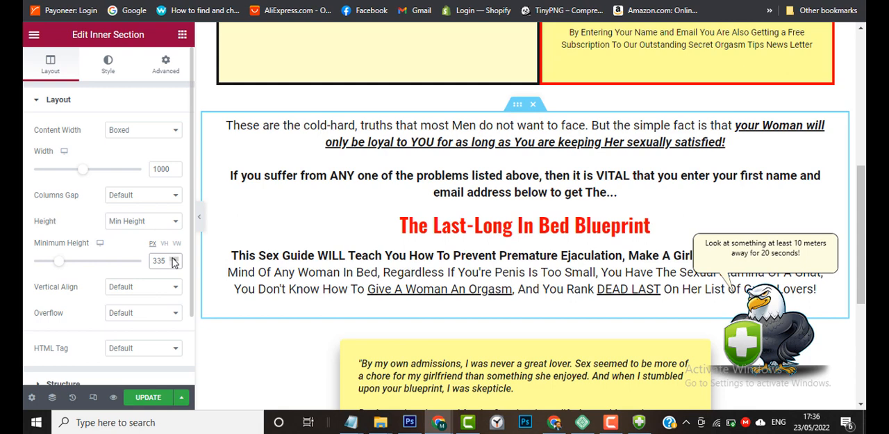
pyautogui.click(174, 257)
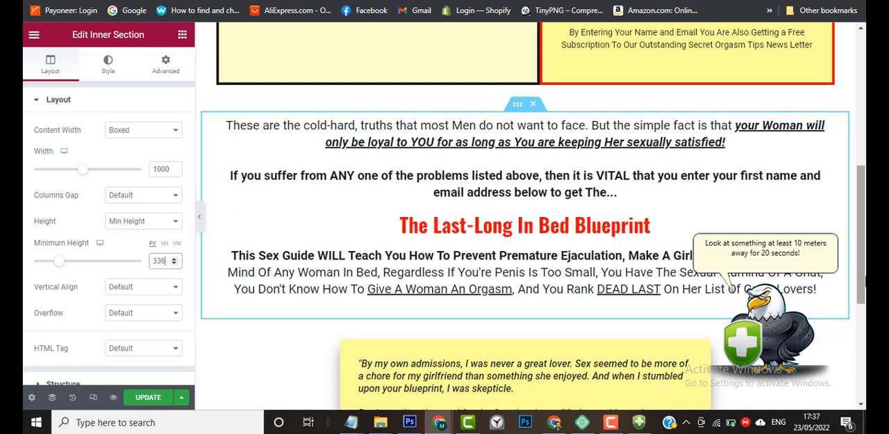
pyautogui.moveTo(865, 267); pyautogui.dragTo(866, 122)
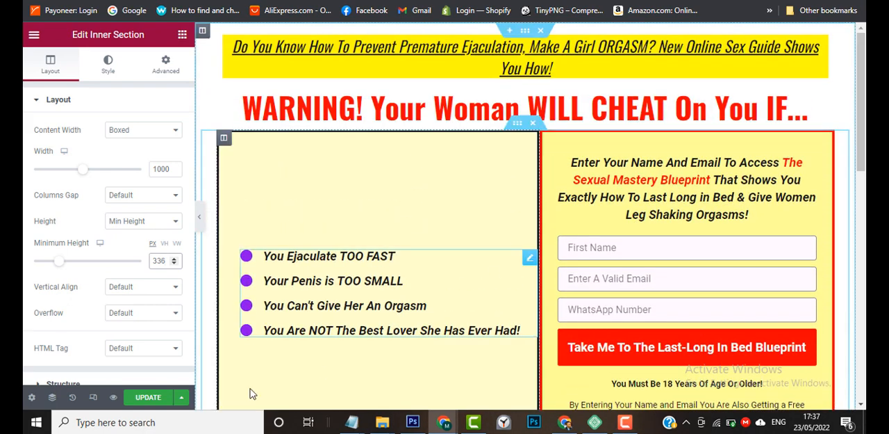
# Save the page update and reload the live page to check the spacing around the blueprint text and testimonial.
pyautogui.click(147, 398)
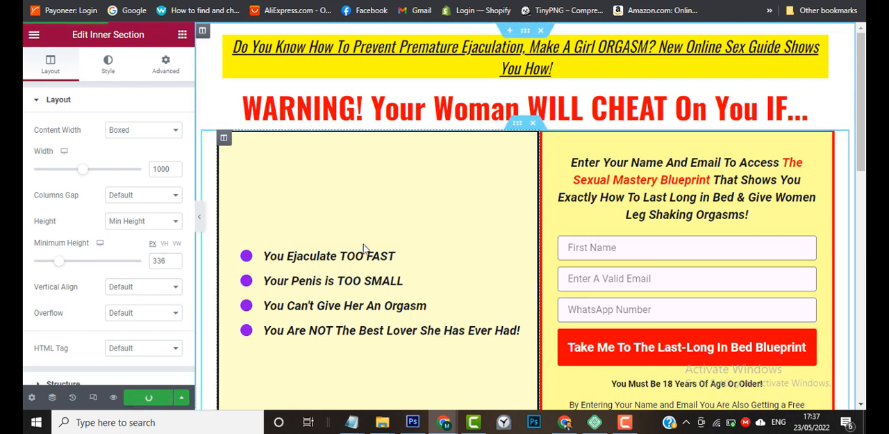
pyautogui.click(113, 398)
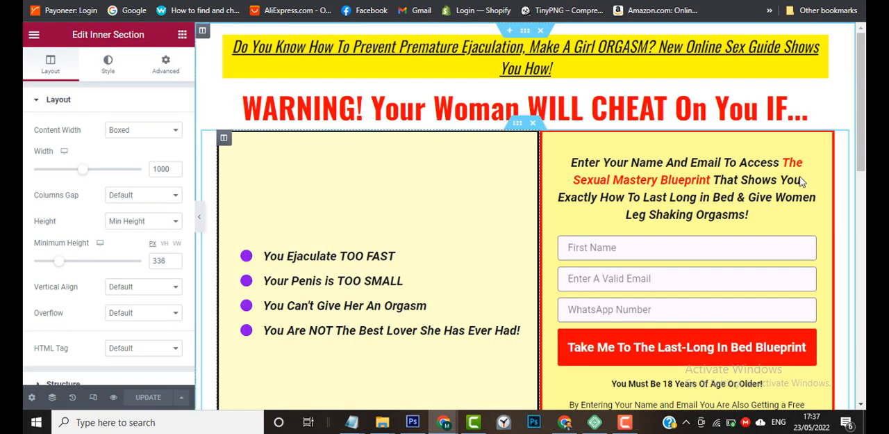
pyautogui.moveTo(865, 91); pyautogui.dragTo(865, 61)
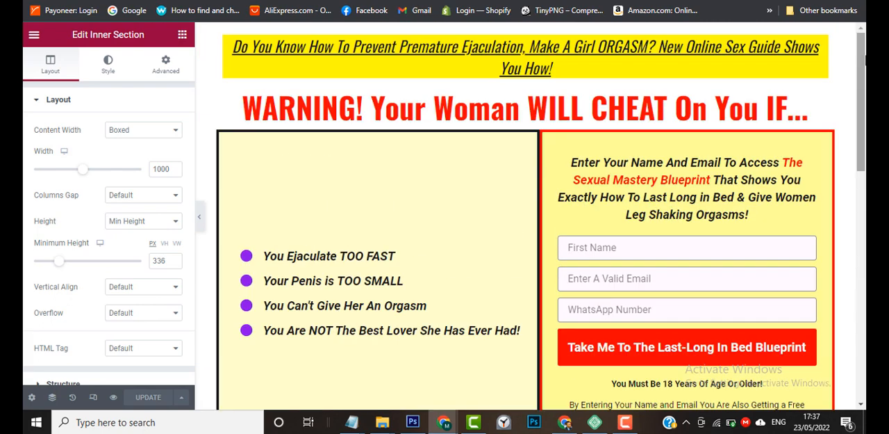
pyautogui.click(545, 1)
pyautogui.press('F5')
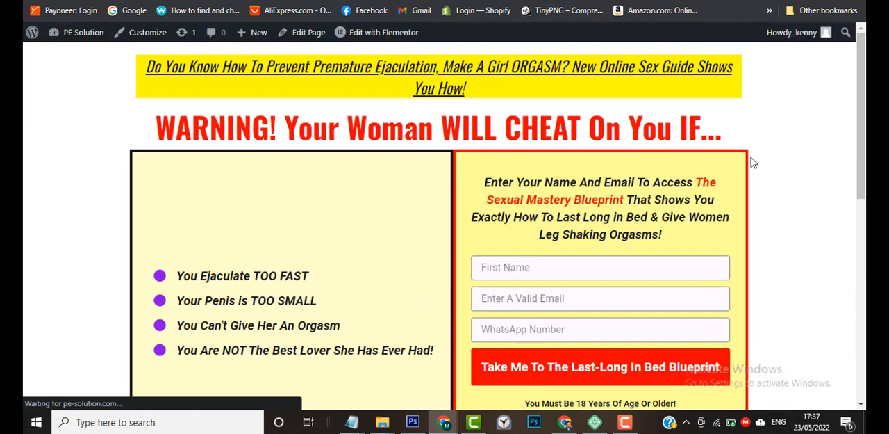
pyautogui.moveTo(865, 110); pyautogui.dragTo(866, 311)
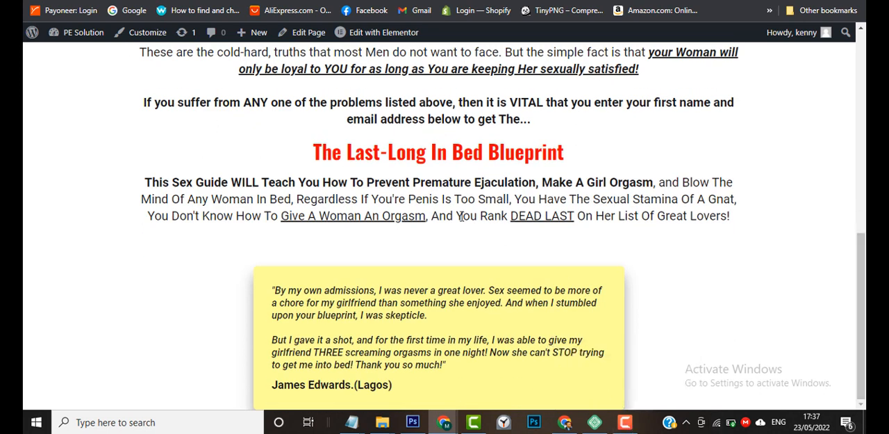
# Return to the editor and set the testimonial inner section's height to Min Height with a value of 400 px.
pyautogui.hotkey('ctrl', 'Tab')
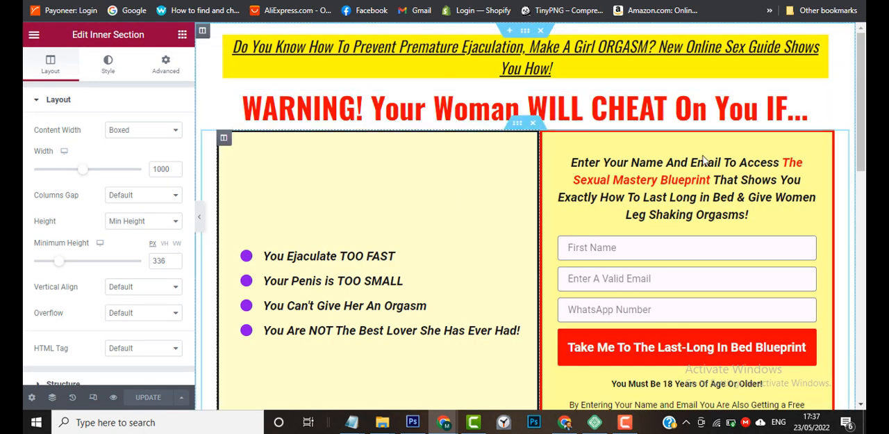
pyautogui.moveTo(866, 144); pyautogui.dragTo(865, 374)
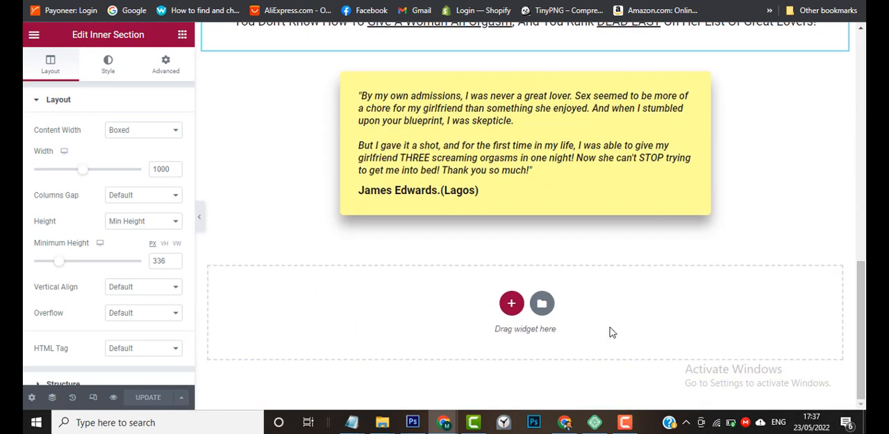
pyautogui.click(517, 69)
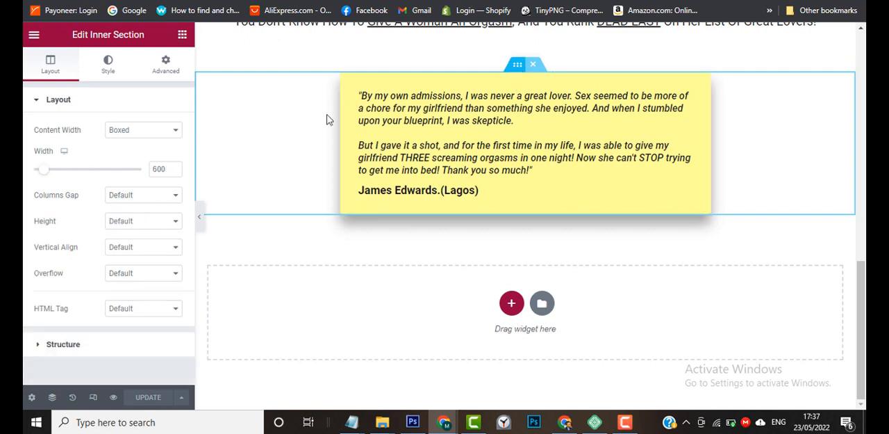
pyautogui.click(132, 225)
pyautogui.click(132, 254)
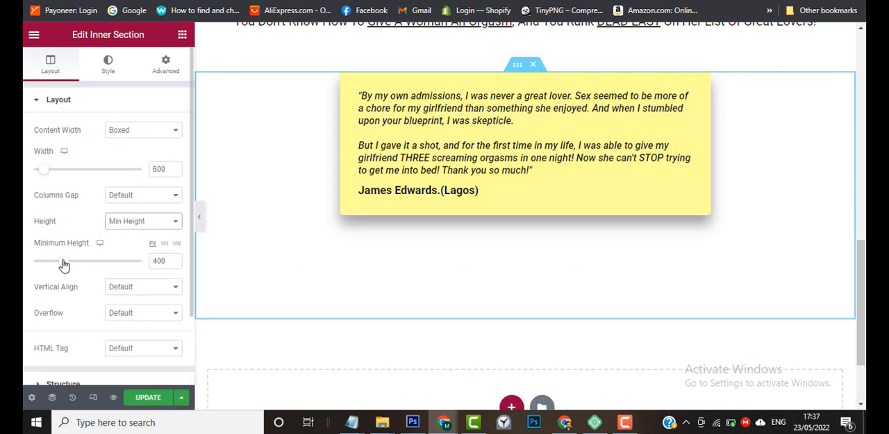
pyautogui.moveTo(64, 262); pyautogui.dragTo(61, 265)
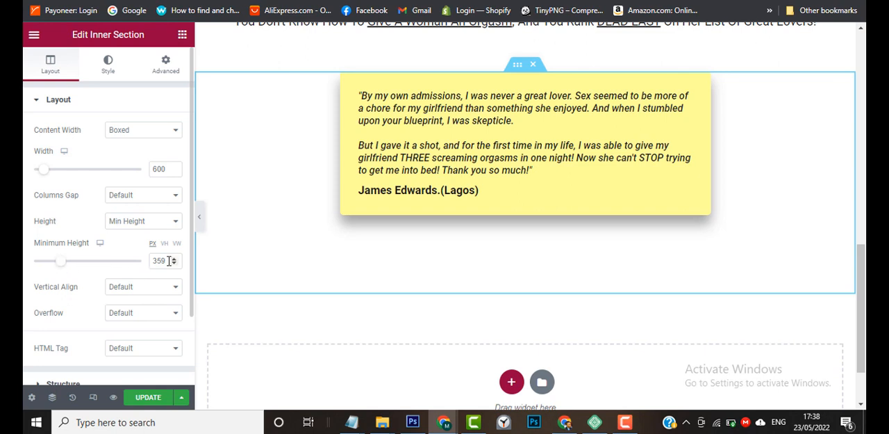
pyautogui.moveTo(165, 261); pyautogui.dragTo(154, 262)
pyautogui.write('400')
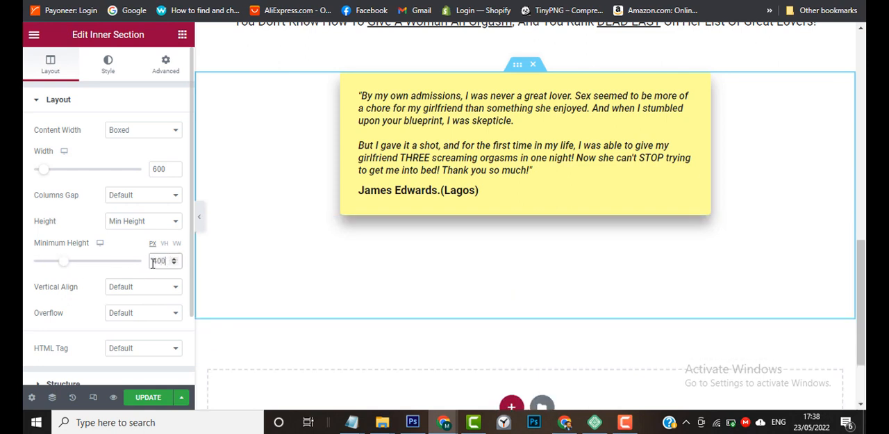
# Save the page with the taller testimonial section and review the reloaded live page from headline to testimonial.
pyautogui.click(154, 400)
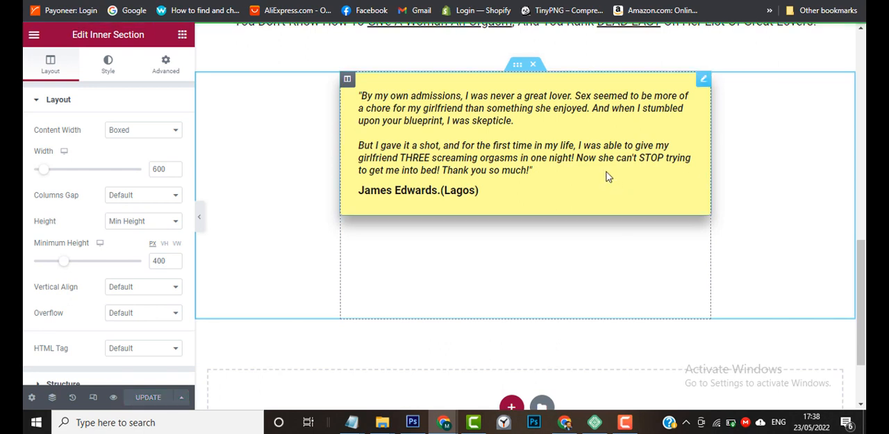
pyautogui.click(313, 1)
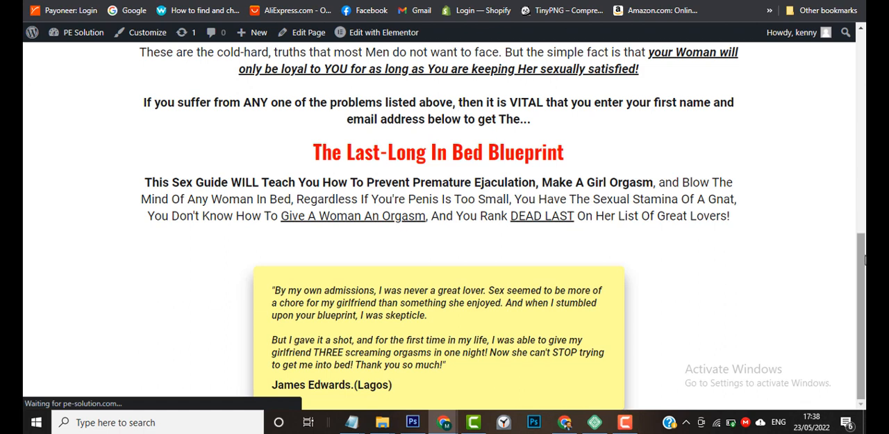
pyautogui.click(633, 422)
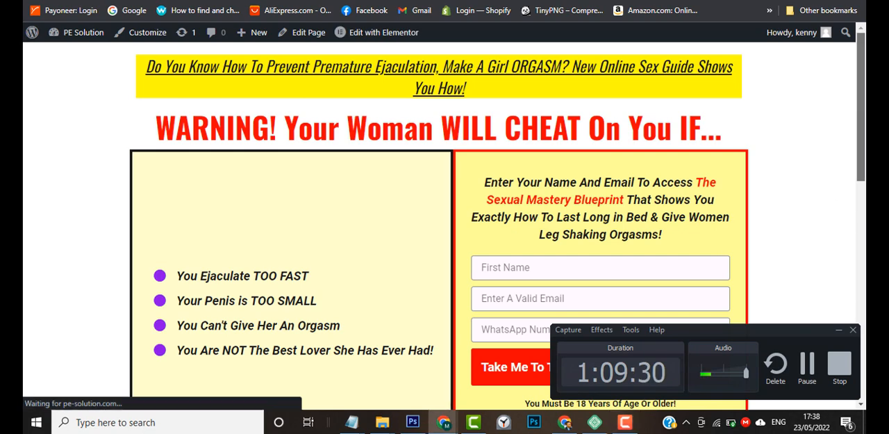
pyautogui.moveTo(862, 98); pyautogui.dragTo(865, 318)
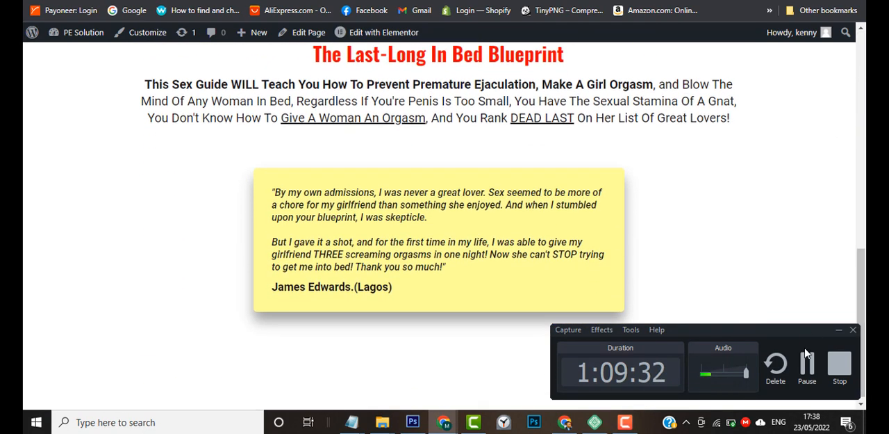
pyautogui.click(839, 330)
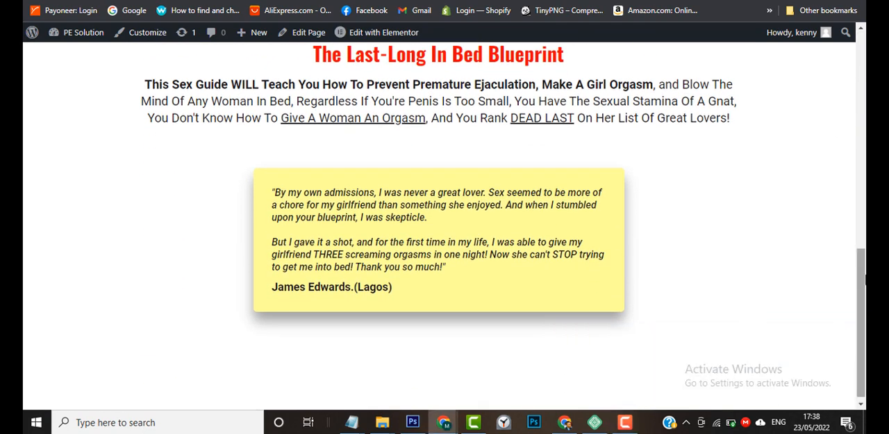
pyautogui.moveTo(866, 321); pyautogui.dragTo(866, 324)
pyautogui.moveTo(865, 292); pyautogui.dragTo(866, 61)
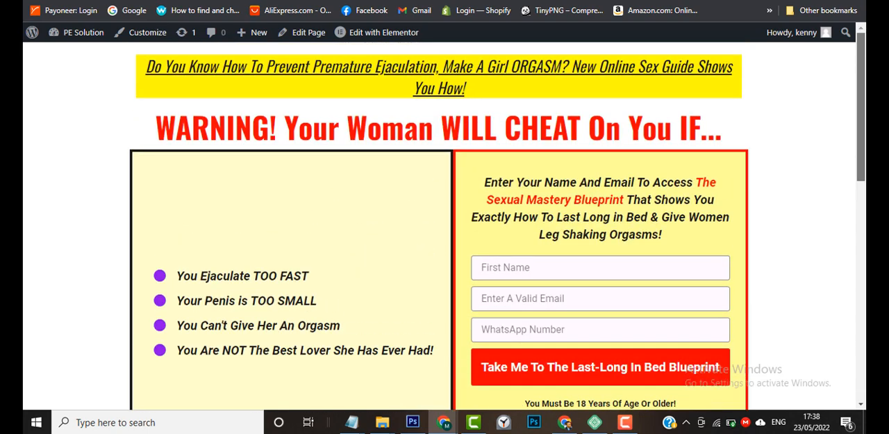
pyautogui.scroll(-2, 772, 135)
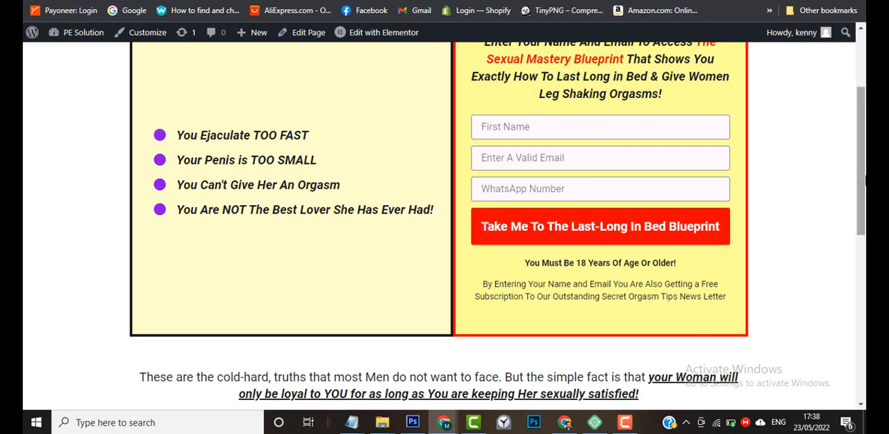
pyautogui.moveTo(866, 181); pyautogui.dragTo(865, 75)
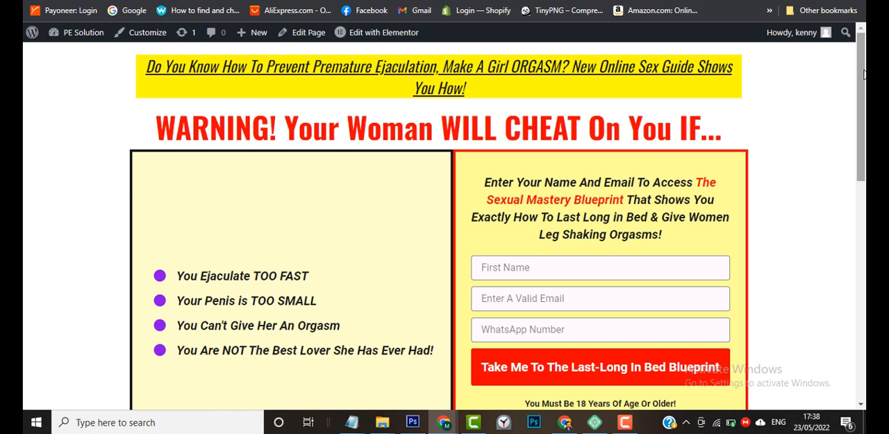
pyautogui.moveTo(866, 74); pyautogui.dragTo(854, 15)
pyautogui.moveTo(866, 102); pyautogui.dragTo(866, 251)
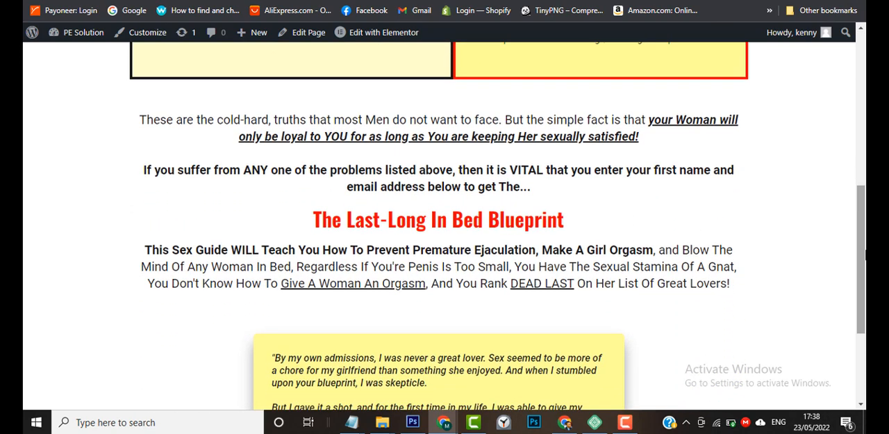
pyautogui.click(625, 422)
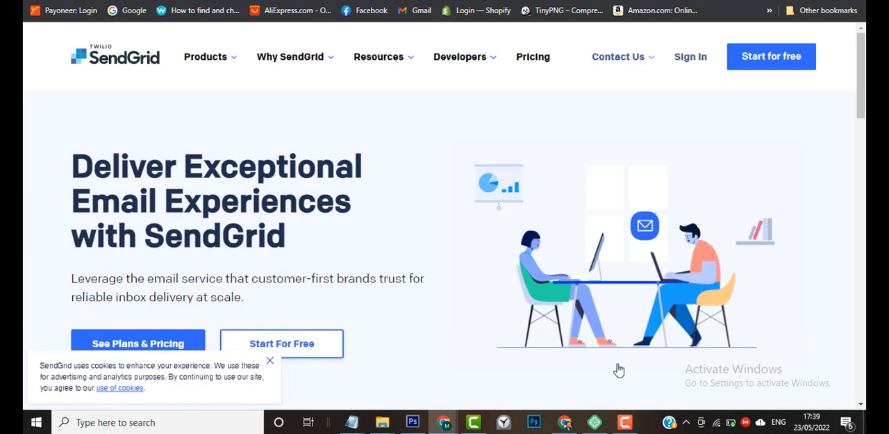
pyautogui.click(627, 425)
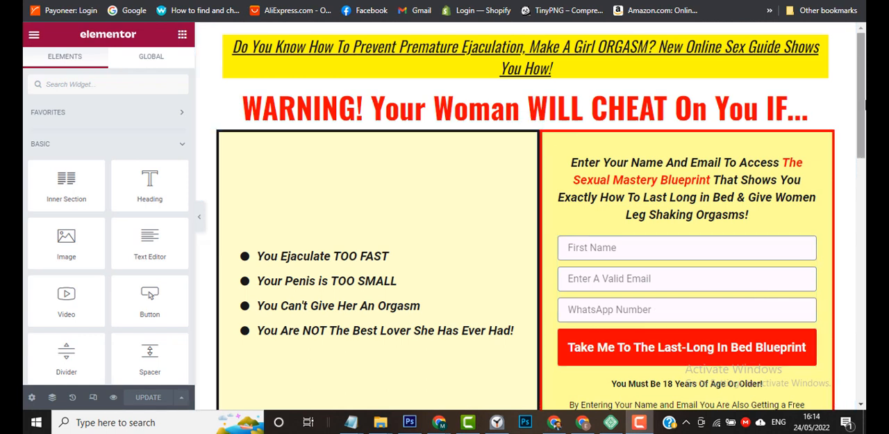
pyautogui.moveTo(863, 83)
pyautogui.mouseDown()
pyautogui.moveTo(863, 135)
pyautogui.moveTo(866, 75)
pyautogui.mouseUp()
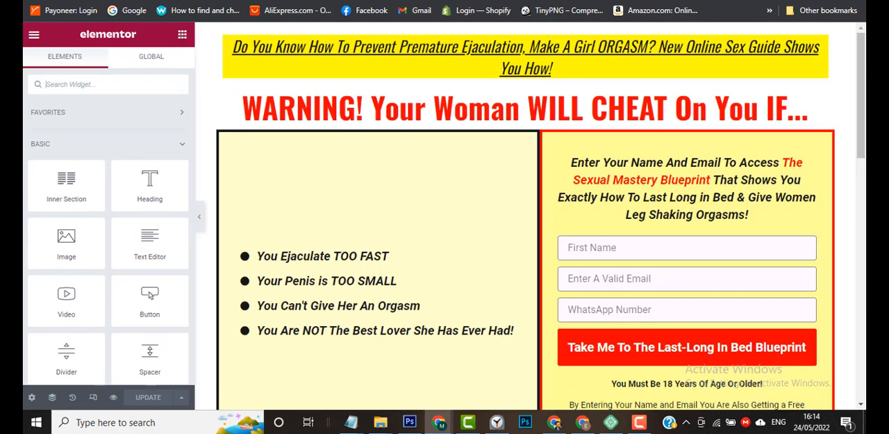
pyautogui.moveTo(439, 422)
pyautogui.moveTo(407, 384)
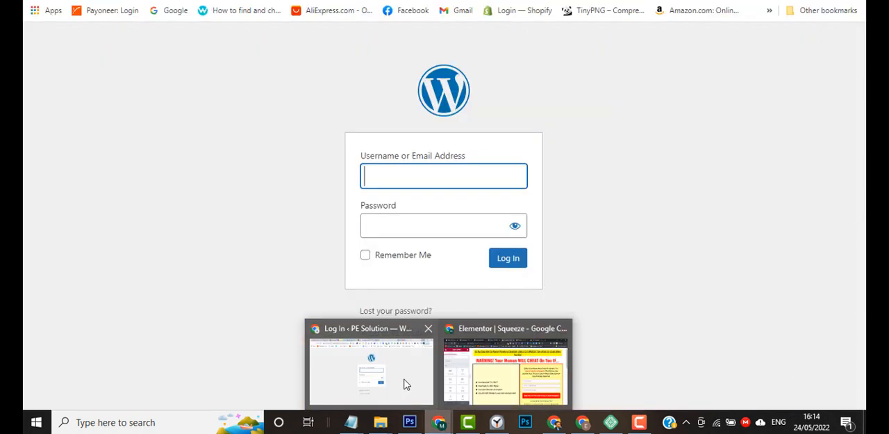
pyautogui.click(518, 375)
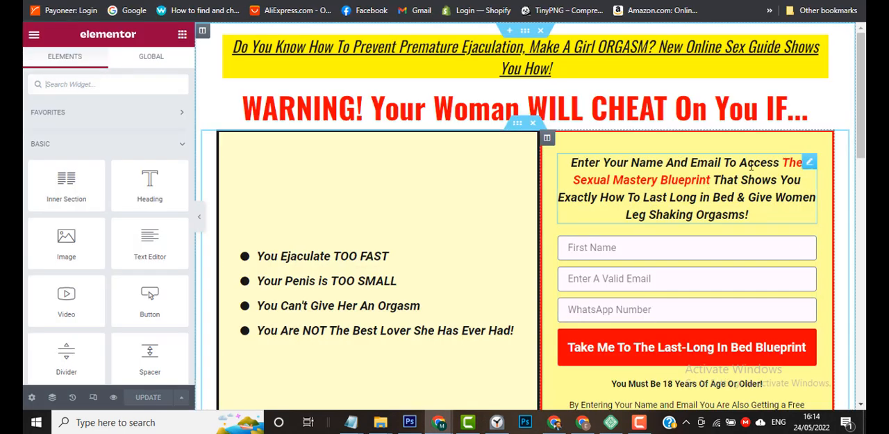
# Open the SendGrid website at sendgrid.com in a new browser tab.
pyautogui.hotkey('ctrl', 'Tab')
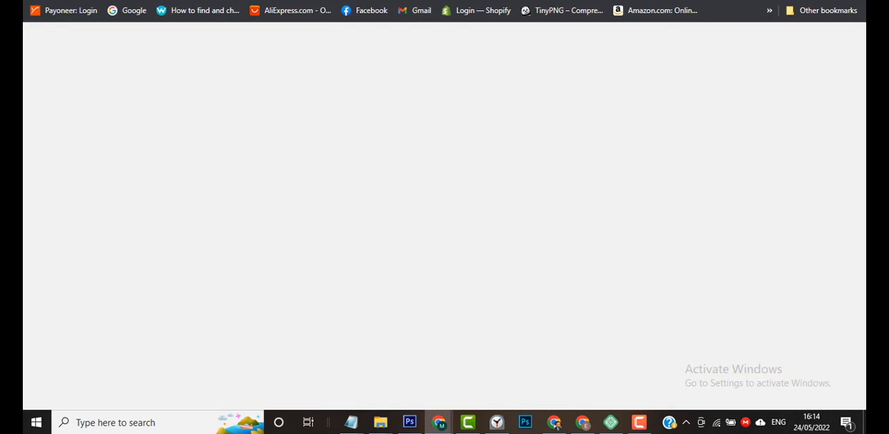
pyautogui.write('sen')
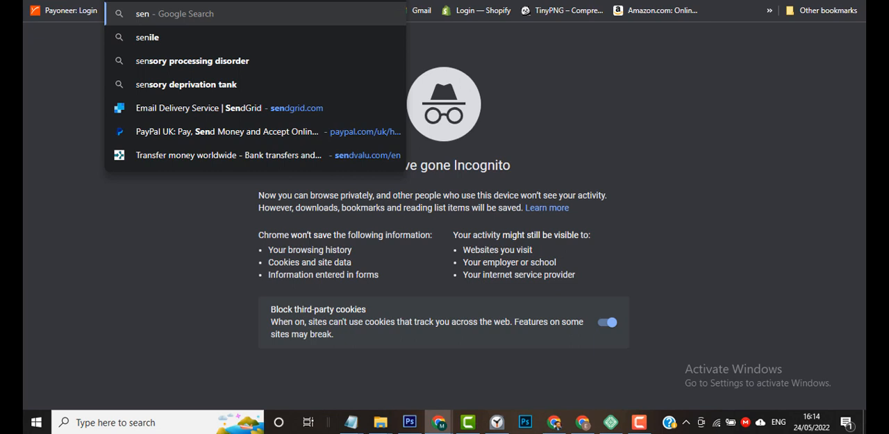
pyautogui.click(290, 113)
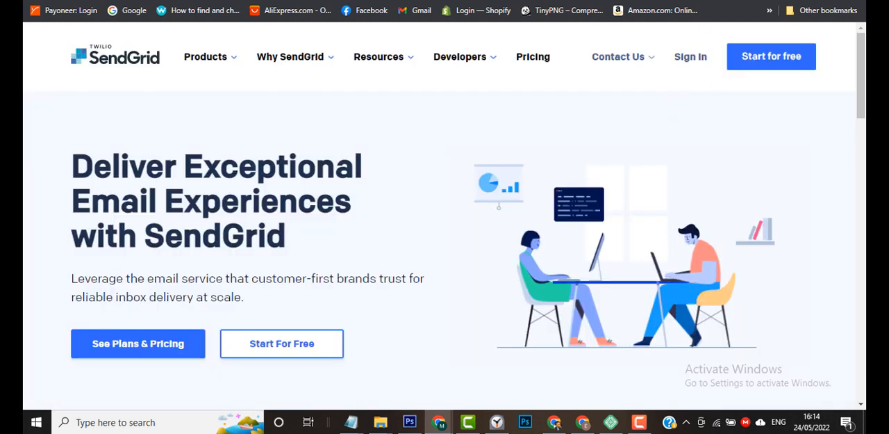
# Open the GetResponse website in another new browser tab.
pyautogui.click(244, 1)
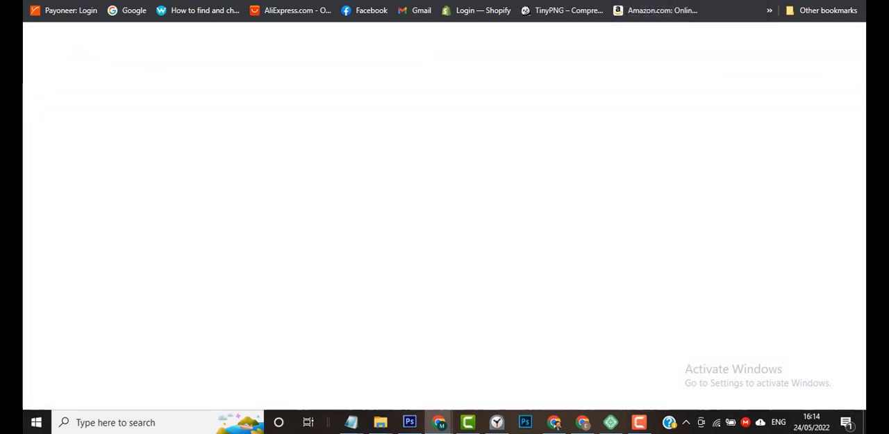
pyautogui.write('get')
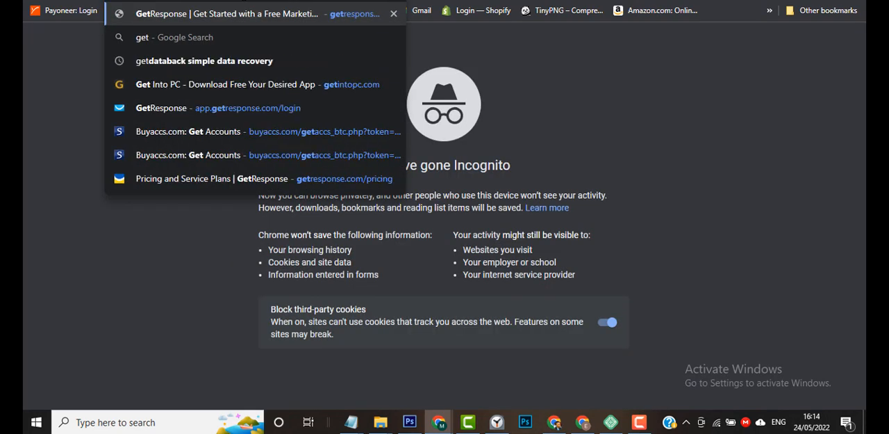
pyautogui.press('Return')
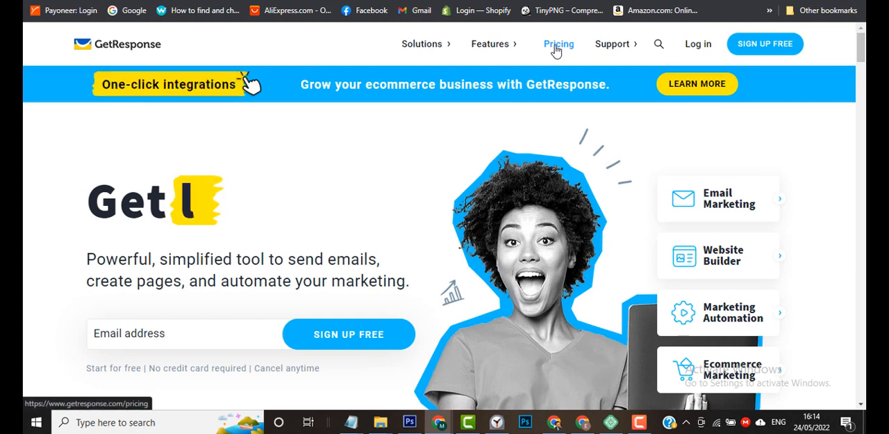
# Open GetResponse's pricing page, switch the plans to monthly billing, and examine the free and paid plan offers.
pyautogui.moveTo(603, 44)
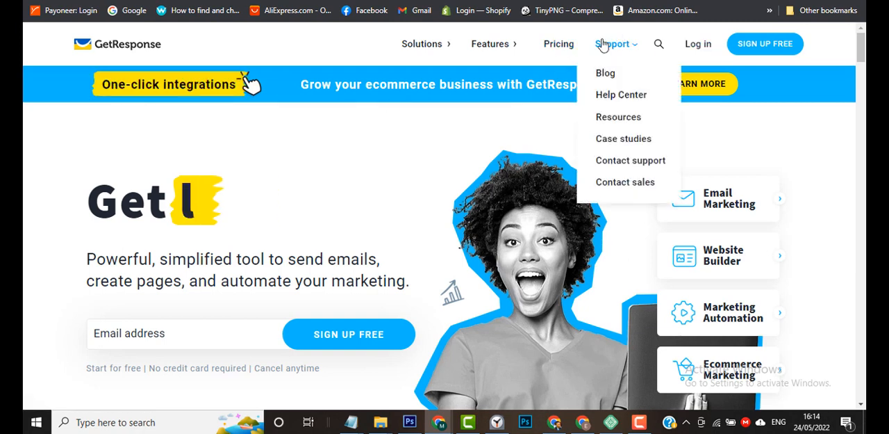
pyautogui.click(557, 46)
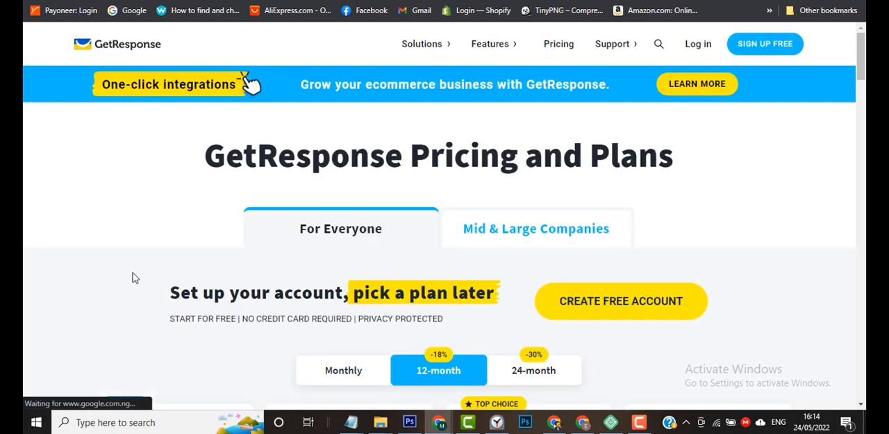
pyautogui.scroll(-1, 134, 276)
pyautogui.click(354, 285)
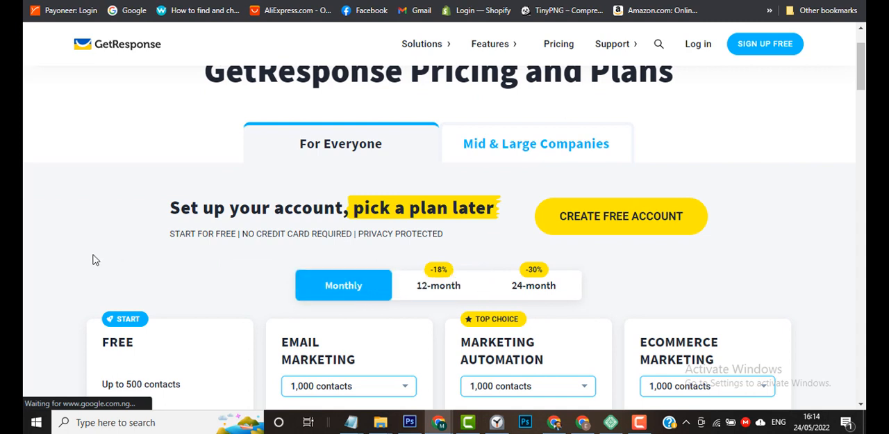
pyautogui.scroll(-2, 94, 257)
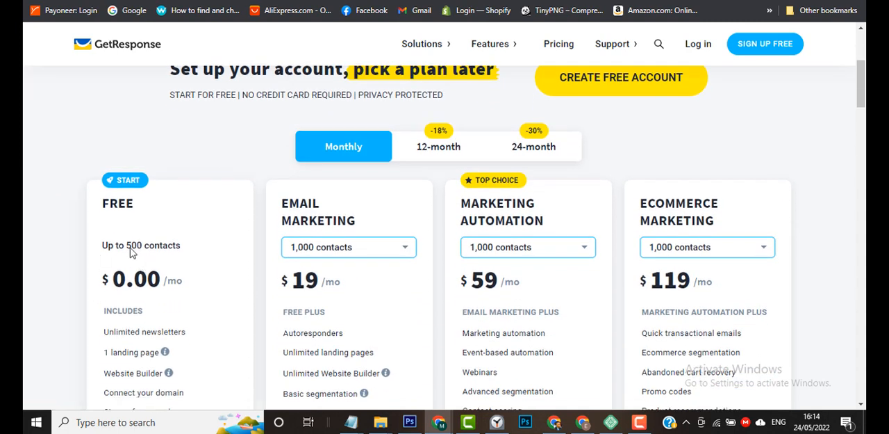
# Examine the features of GetResponse's free and paid plans and look over the GetResponse account dashboard.
pyautogui.scroll(-2, 46, 280)
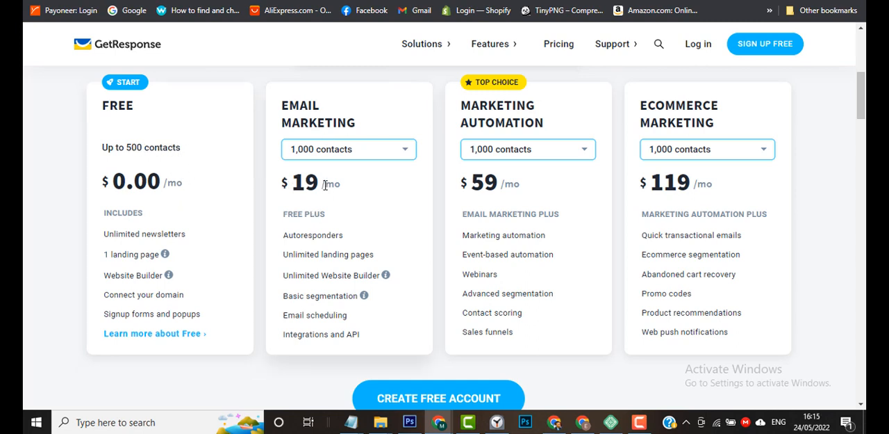
pyautogui.scroll(2, 626, 90)
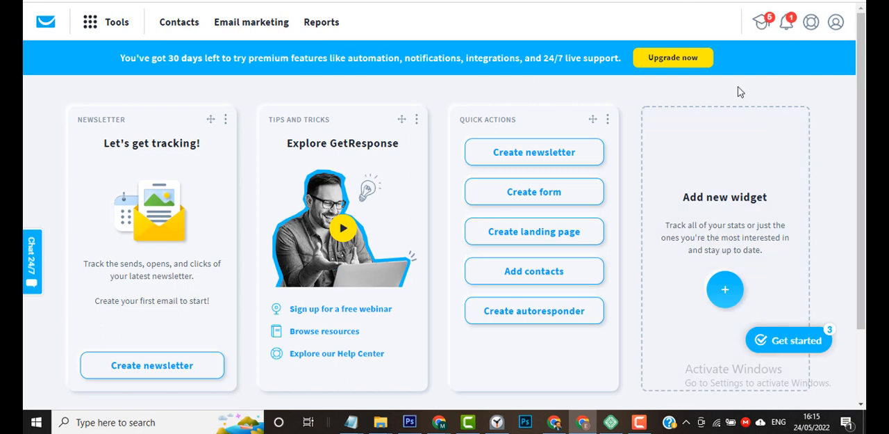
pyautogui.click(417, 120)
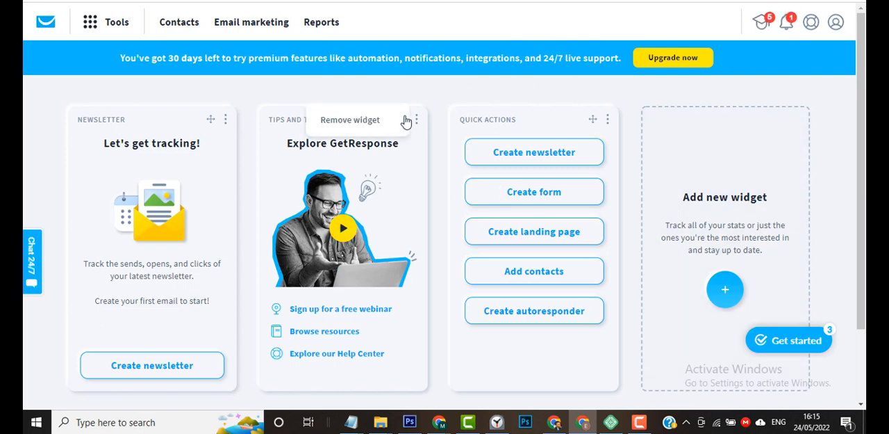
pyautogui.hotkey('alt', 'Tab')
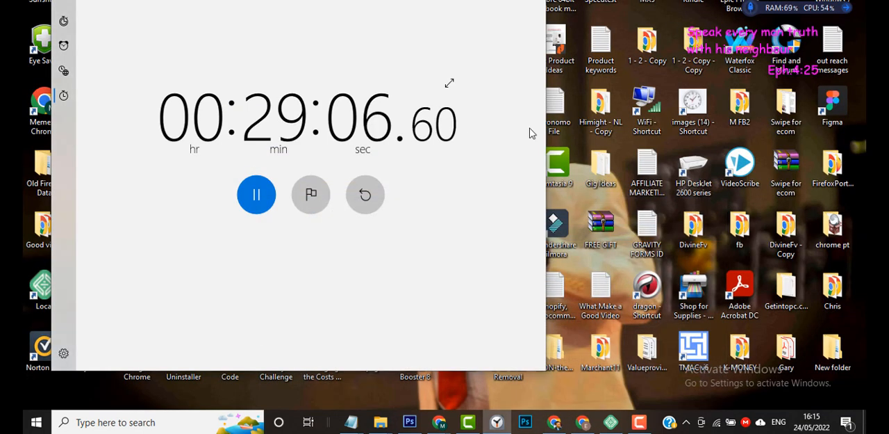
pyautogui.moveTo(438, 424)
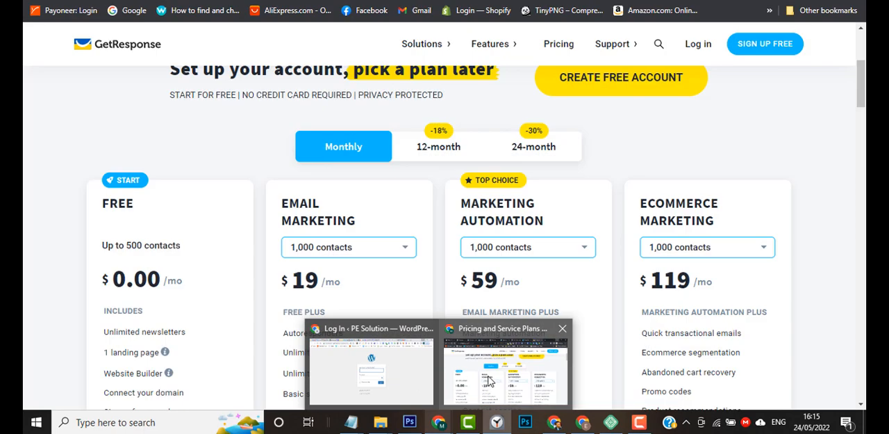
pyautogui.click(490, 381)
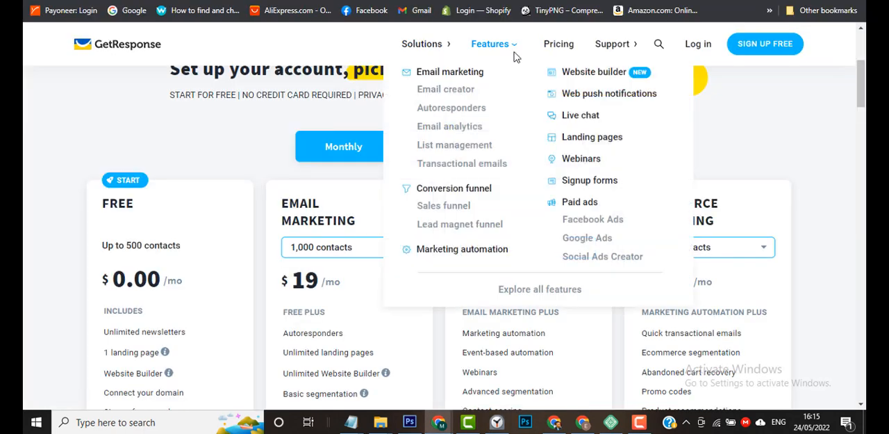
# Return to the landing page in the Elementor editor, open the sign-up form for editing, and look through its button settings.
pyautogui.click(514, 1)
pyautogui.click(555, 0)
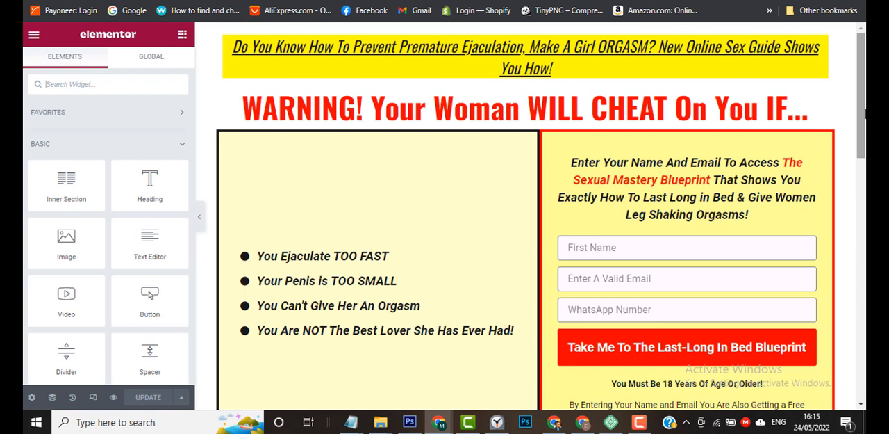
pyautogui.moveTo(865, 102); pyautogui.dragTo(865, 137)
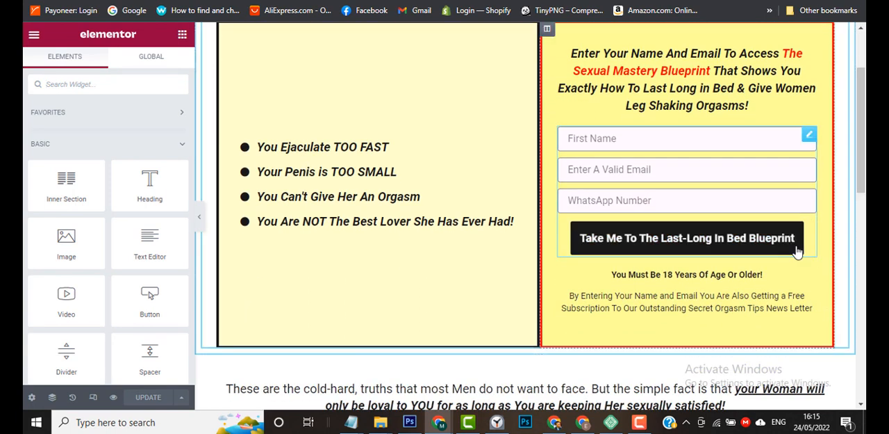
pyautogui.click(809, 136)
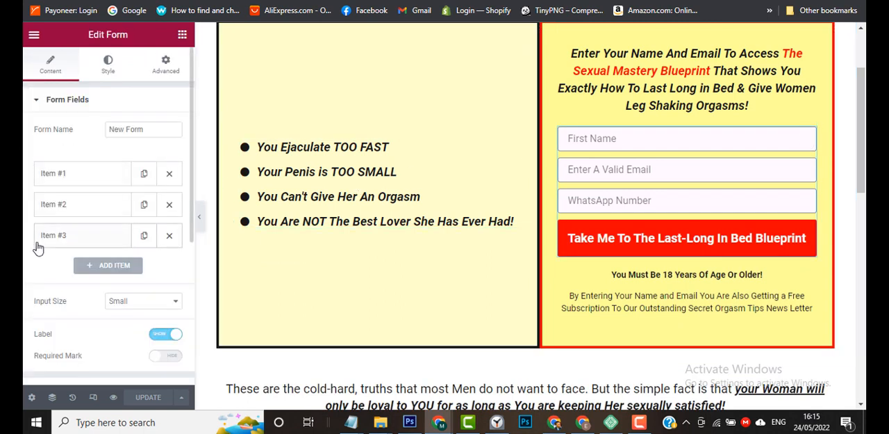
pyautogui.scroll(-2, 38, 243)
pyautogui.scroll(-4, 38, 271)
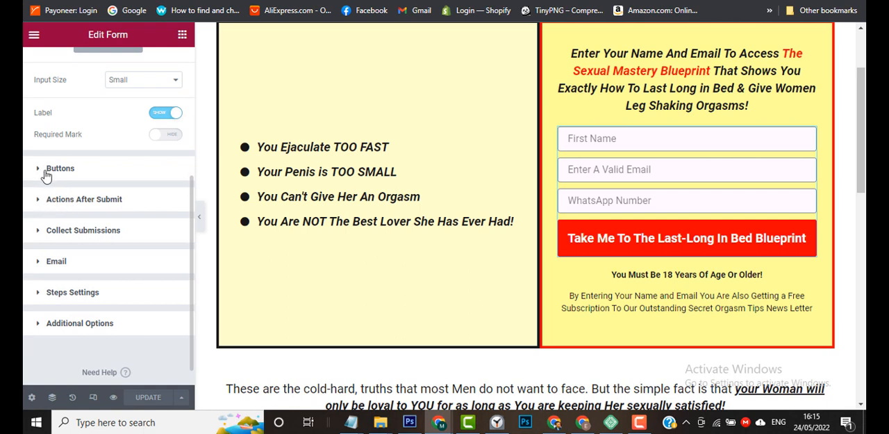
pyautogui.click(45, 176)
pyautogui.scroll(-2, 23, 277)
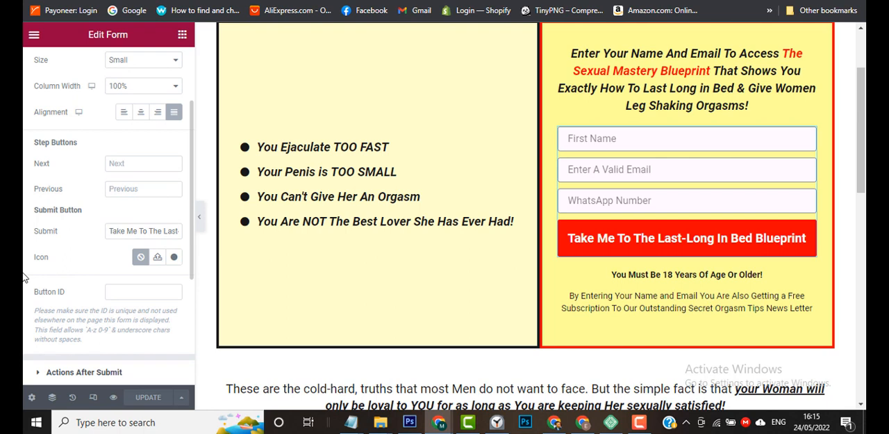
pyautogui.scroll(-4, 28, 275)
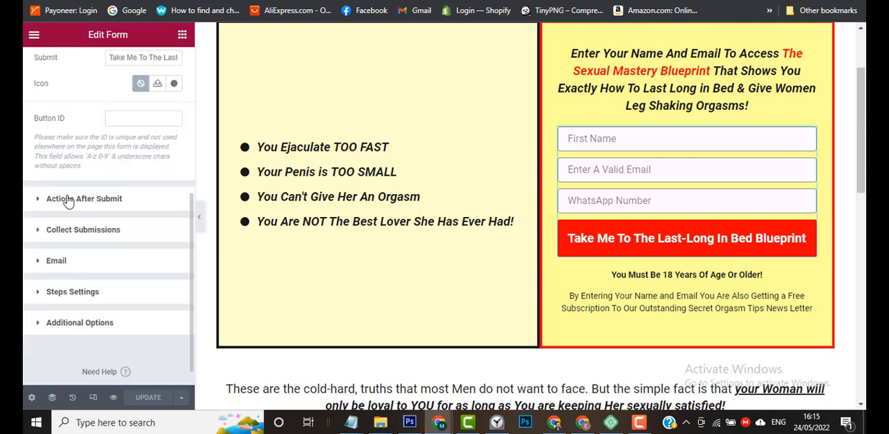
# Replace the form's Collect Submissions and Email actions after submit with Redirect.
pyautogui.click(68, 199)
pyautogui.scroll(-1, 25, 226)
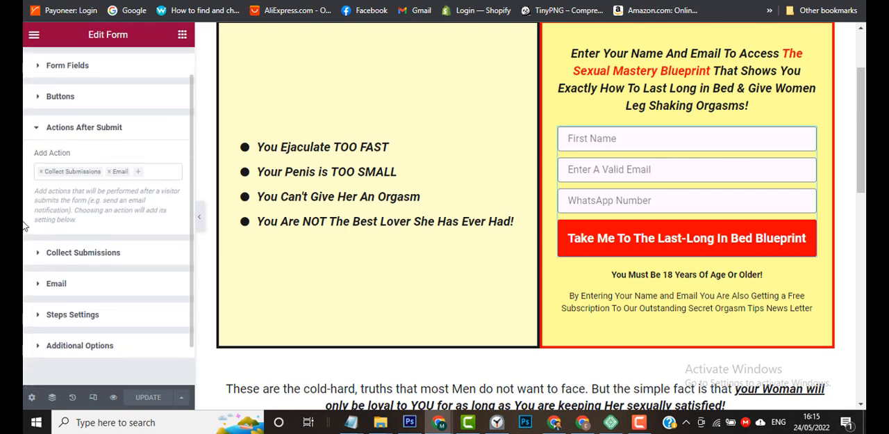
pyautogui.click(43, 173)
pyautogui.click(42, 173)
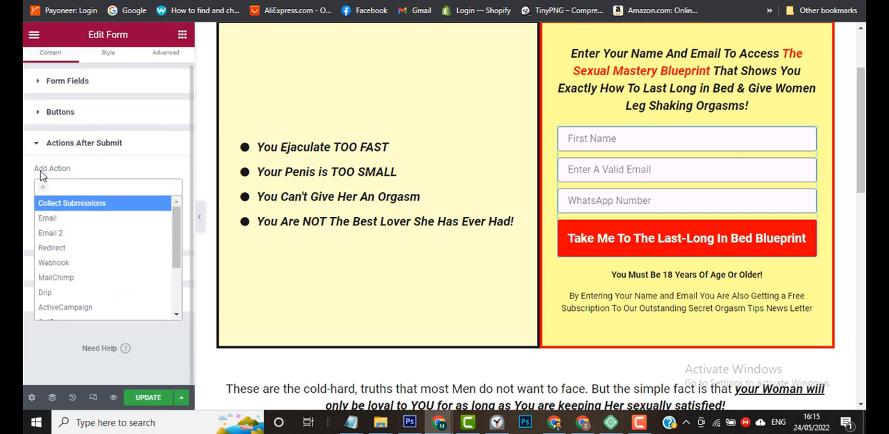
pyautogui.click(61, 185)
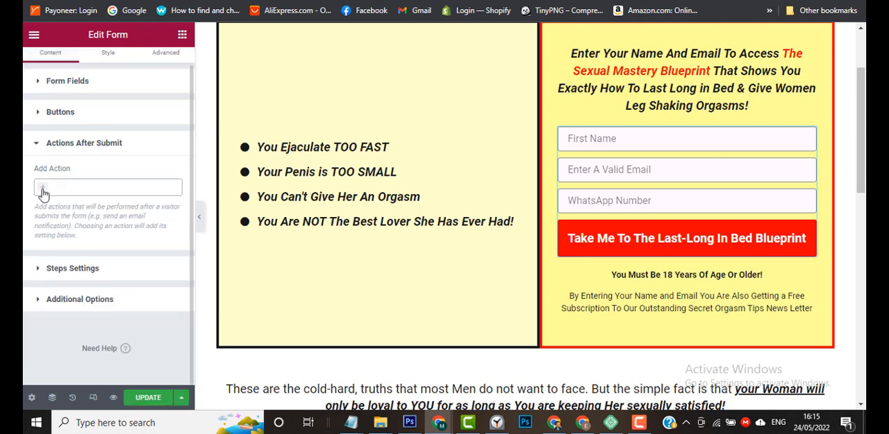
pyautogui.click(43, 192)
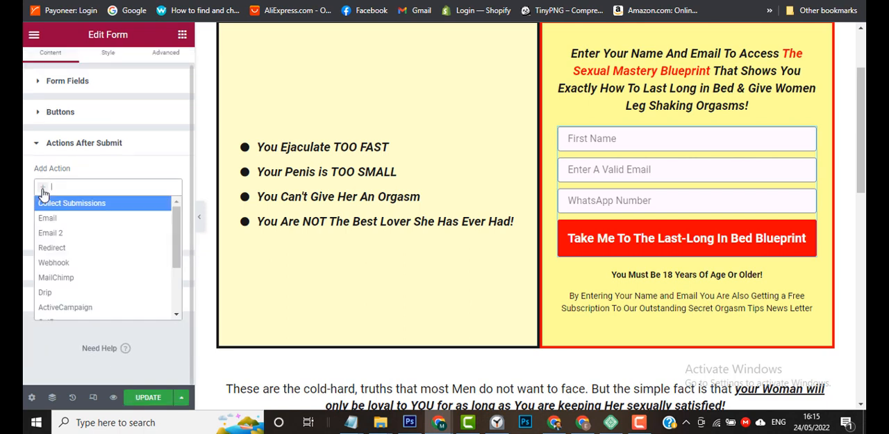
pyautogui.click(70, 248)
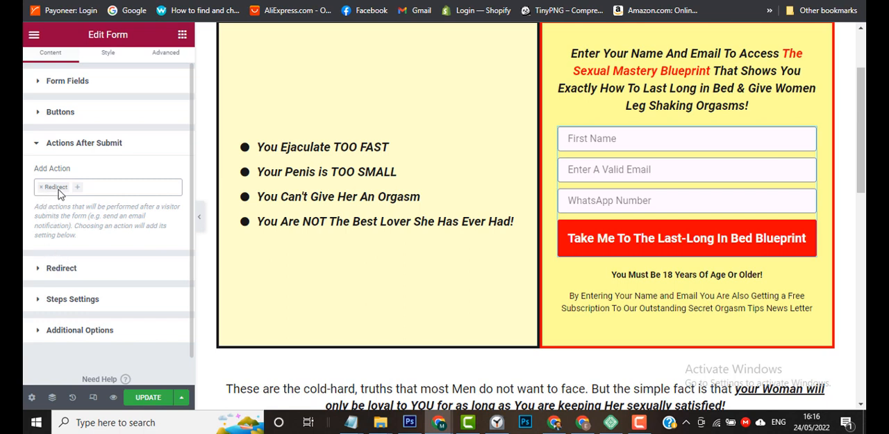
# Open the form's redirect settings and copy the live sales page's address from its browser tab.
pyautogui.click(50, 273)
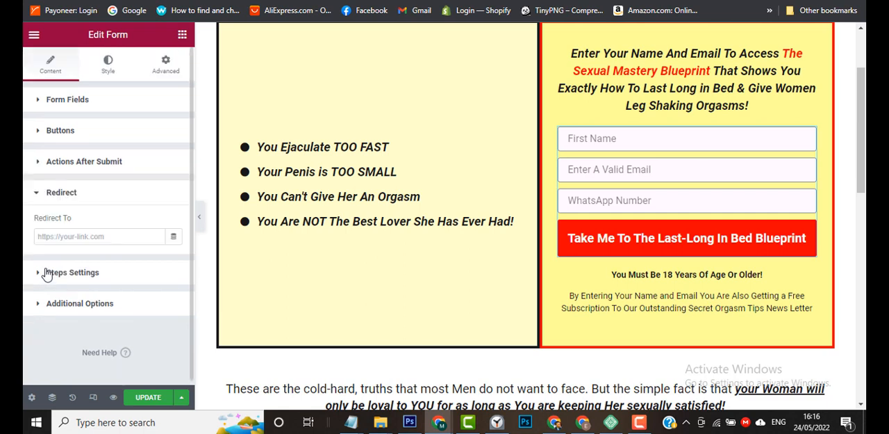
pyautogui.click(63, 236)
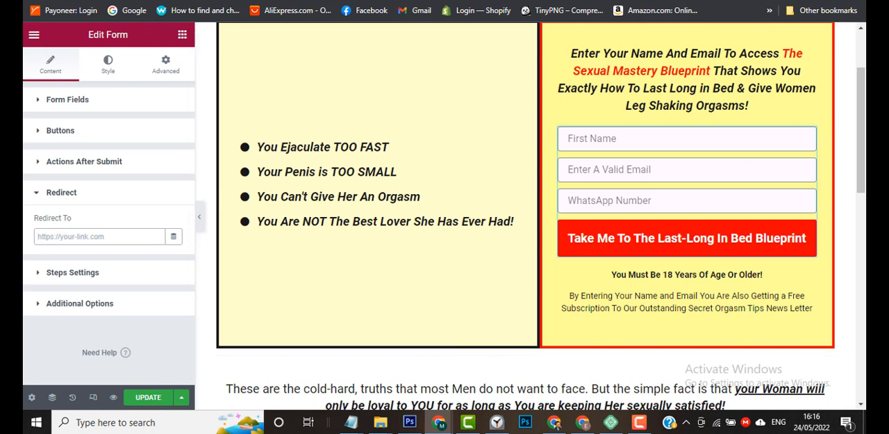
pyautogui.click(285, 0)
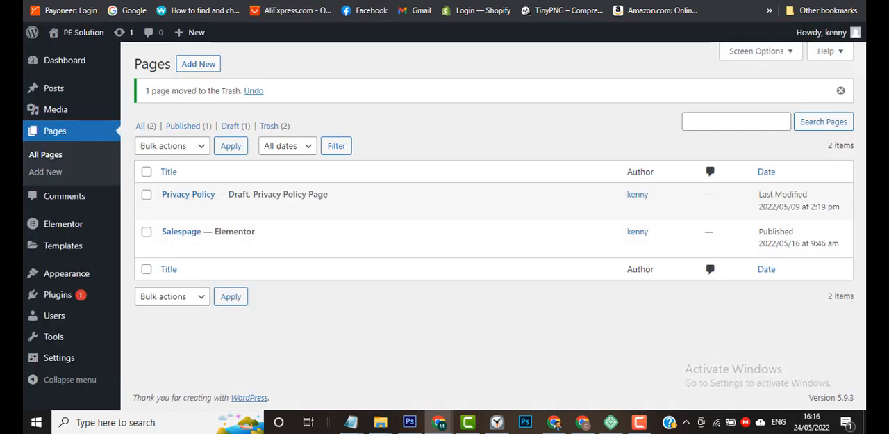
pyautogui.click(347, 0)
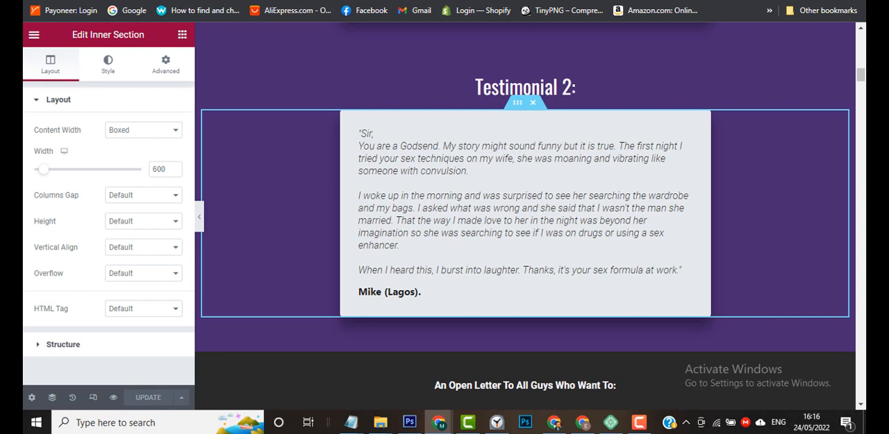
pyautogui.click(221, 0)
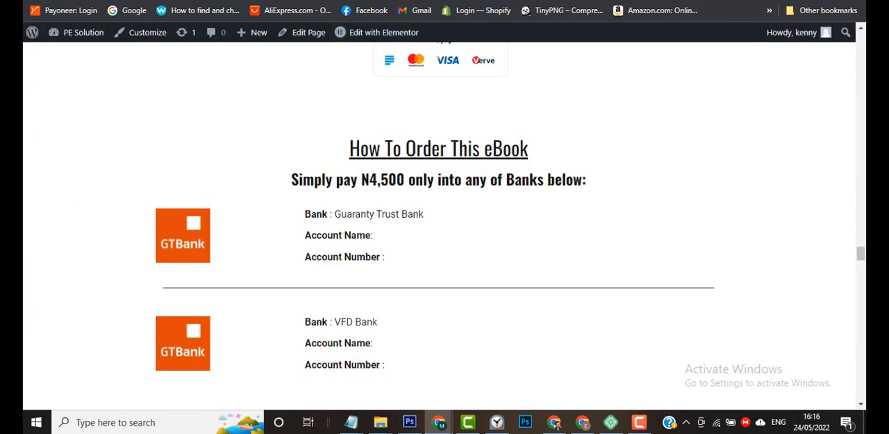
pyautogui.rightClick(230, 0)
pyautogui.click(278, 63)
pyautogui.hotkey('ctrl', 'shift', 'Tab')
pyautogui.hotkey('ctrl', 'shift', 'Tab')
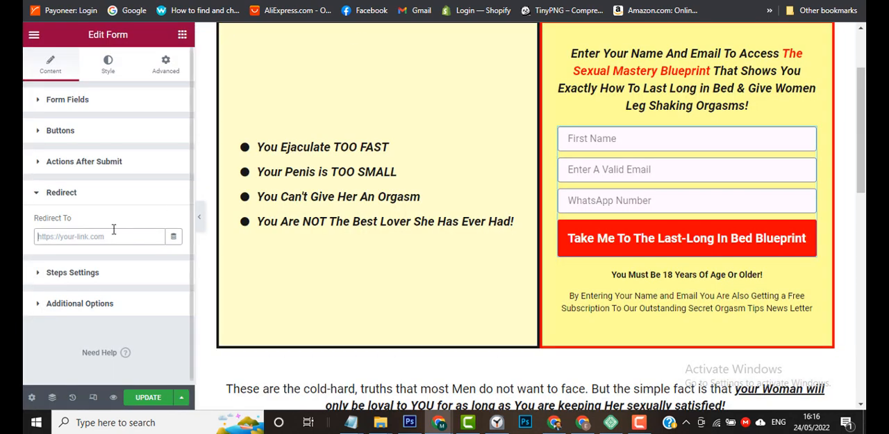
# Paste the copied sales page address as the form's redirect link and save the page as a draft.
pyautogui.hotkey('ctrl', 'v')
pyautogui.click(39, 197)
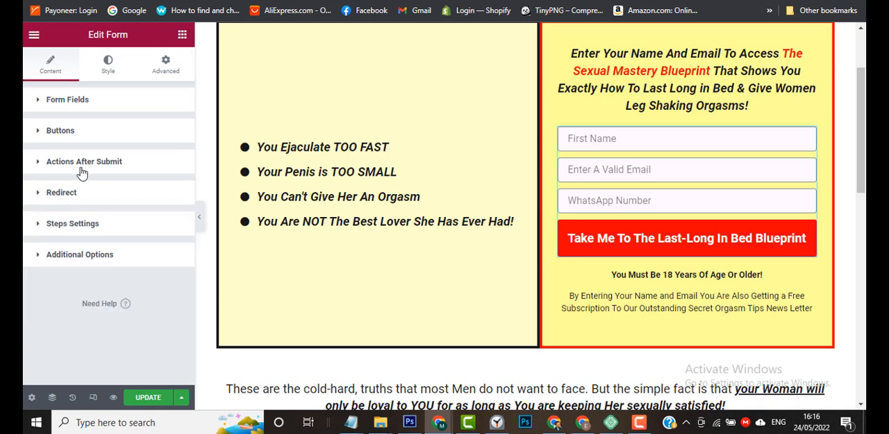
pyautogui.click(182, 397)
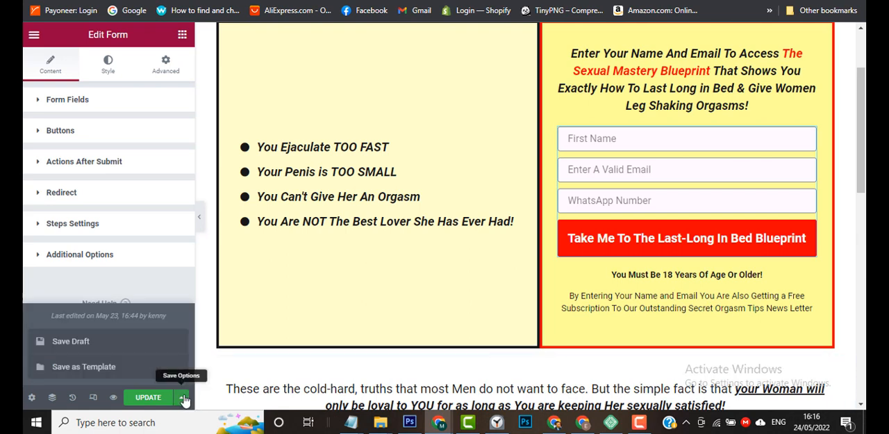
pyautogui.click(132, 347)
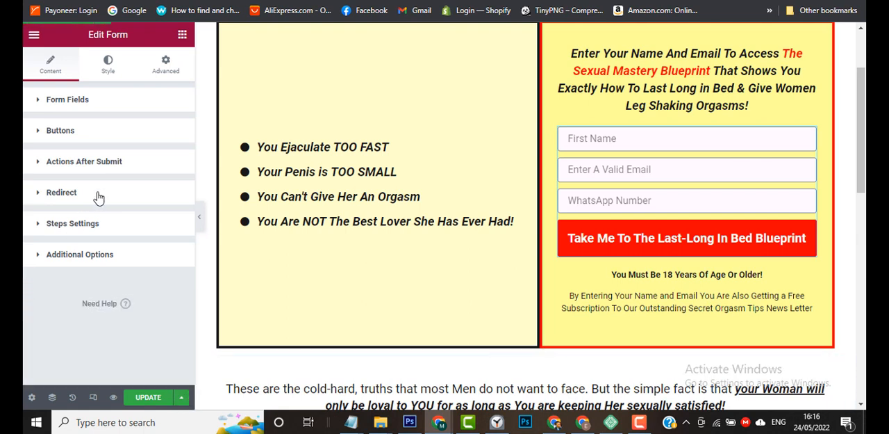
# Add GetResponse alongside Redirect to the form's actions after submit.
pyautogui.click(93, 169)
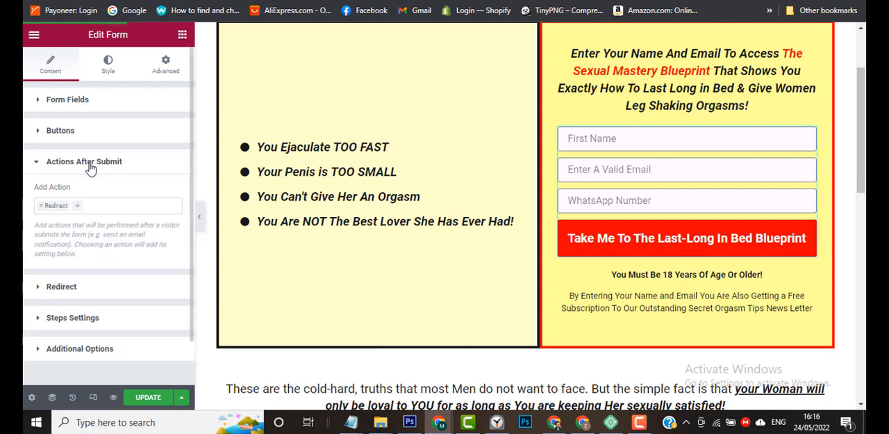
pyautogui.click(100, 206)
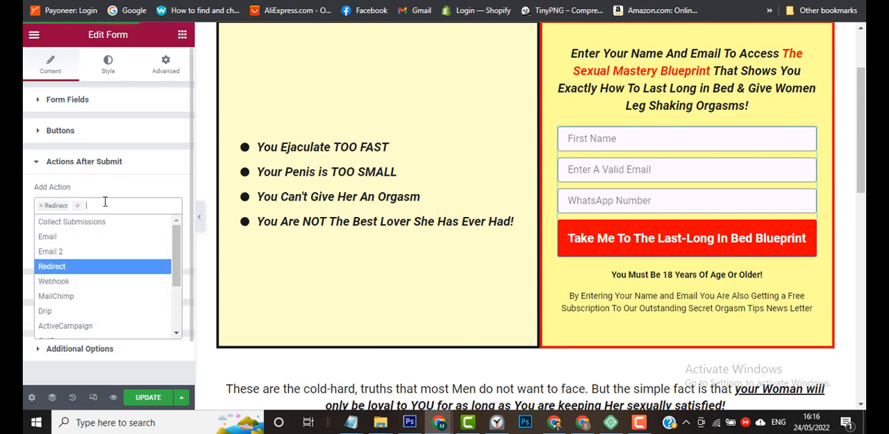
pyautogui.click(101, 206)
pyautogui.click(103, 206)
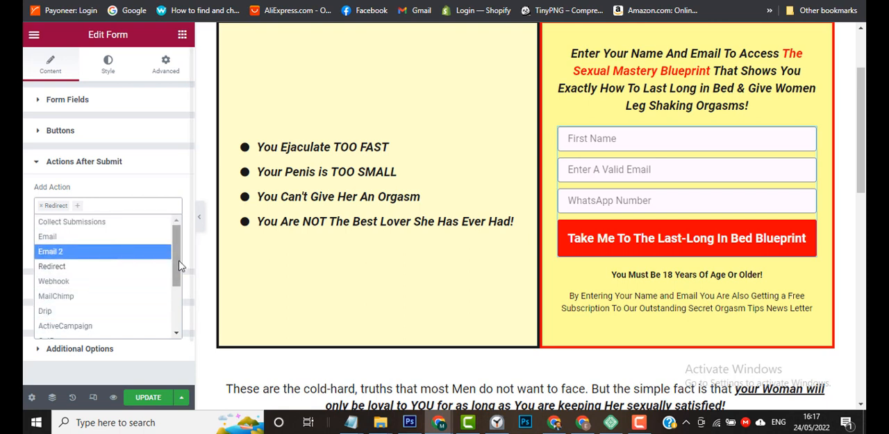
pyautogui.scroll(-3, 100, 257)
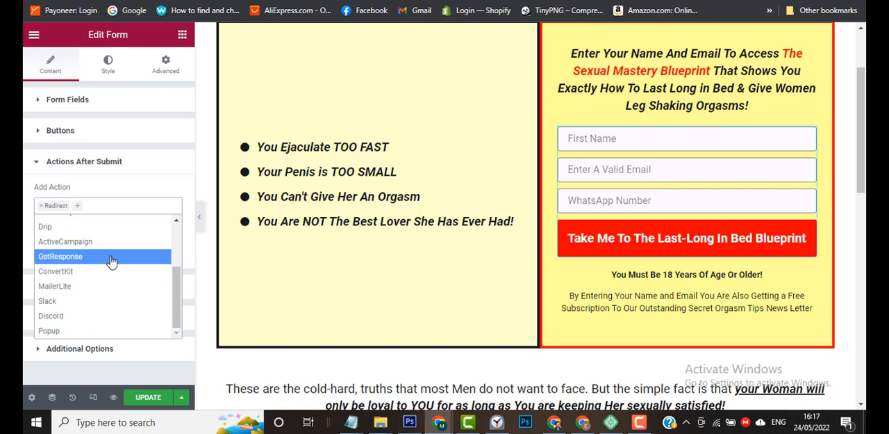
pyautogui.scroll(3, 108, 264)
pyautogui.scroll(-1, 109, 264)
pyautogui.scroll(1, 109, 263)
pyautogui.scroll(-3, 111, 262)
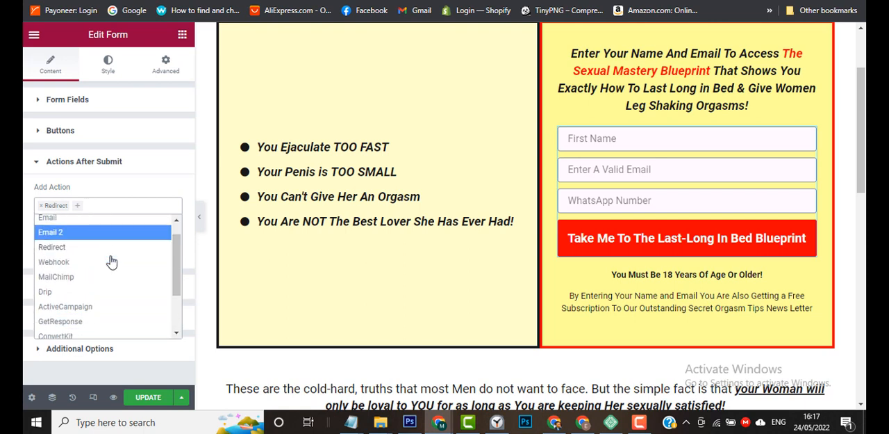
pyautogui.scroll(3, 111, 262)
pyautogui.scroll(-3, 111, 261)
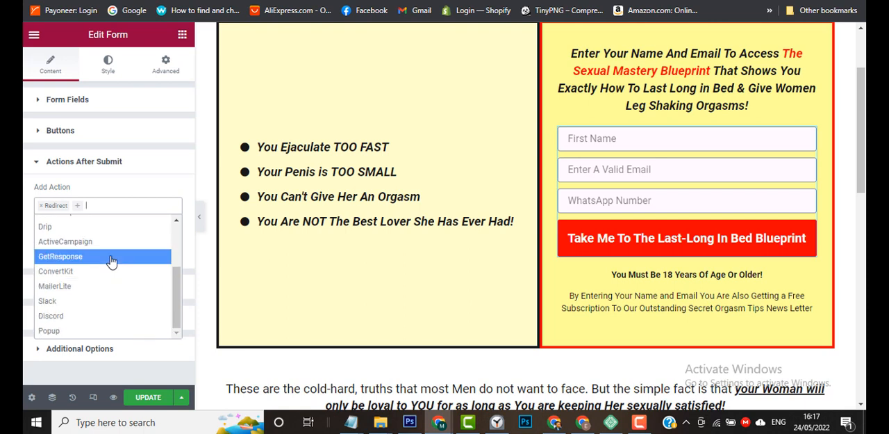
pyautogui.click(87, 259)
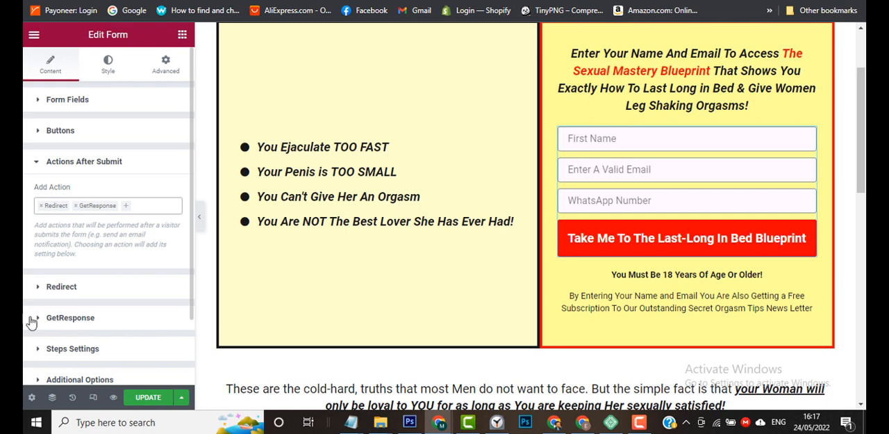
# Set the form's GetResponse action to use a custom API key.
pyautogui.scroll(-2, 28, 320)
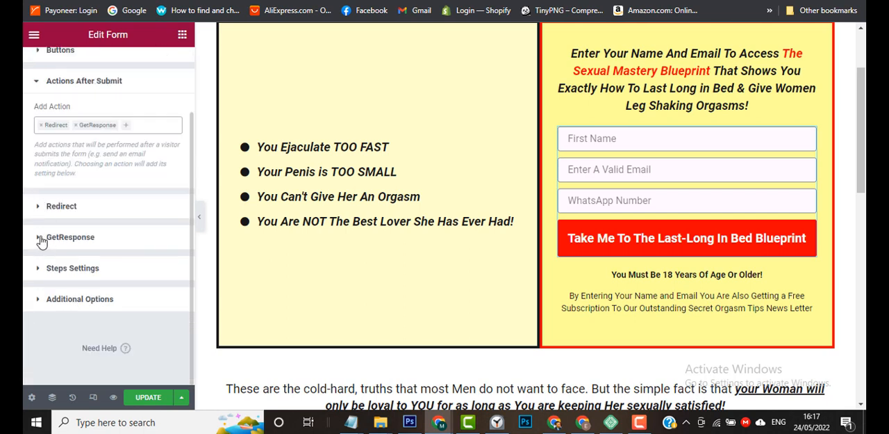
pyautogui.click(42, 240)
pyautogui.scroll(-3, 42, 244)
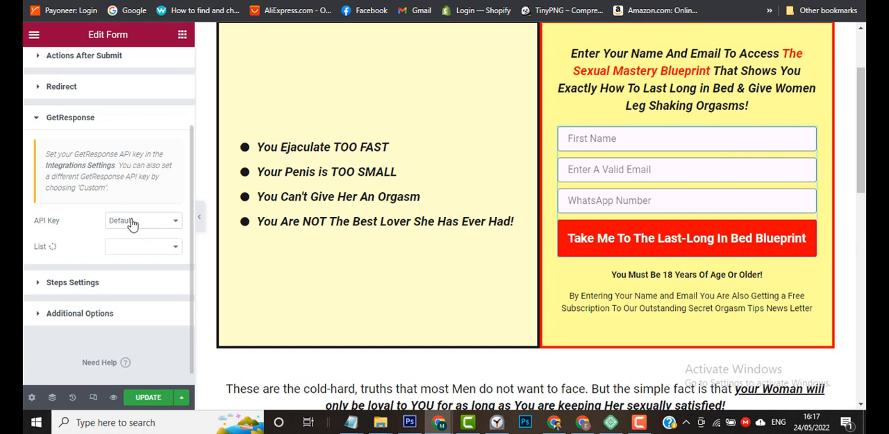
pyautogui.click(128, 223)
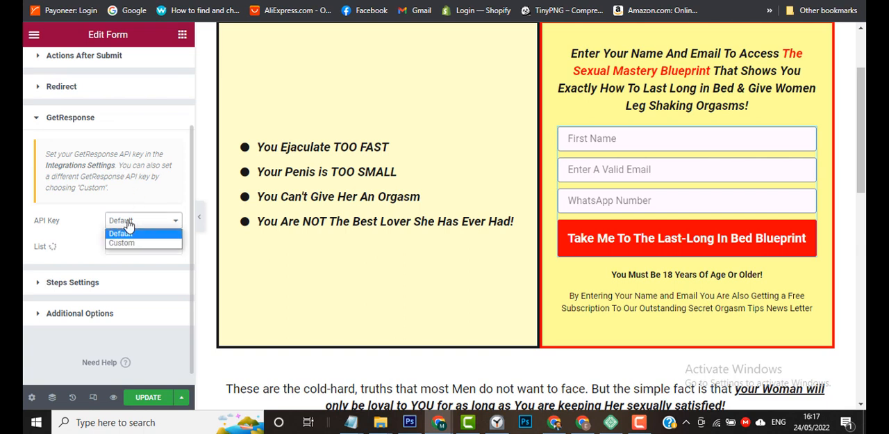
pyautogui.click(128, 223)
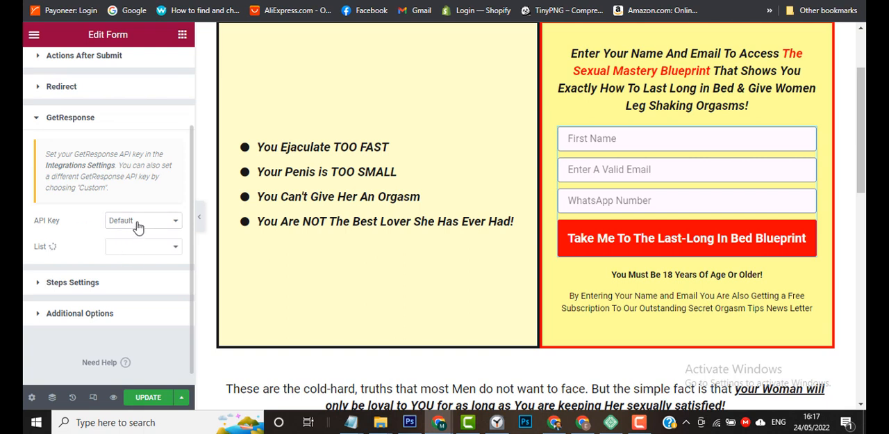
pyautogui.click(137, 223)
pyautogui.click(139, 241)
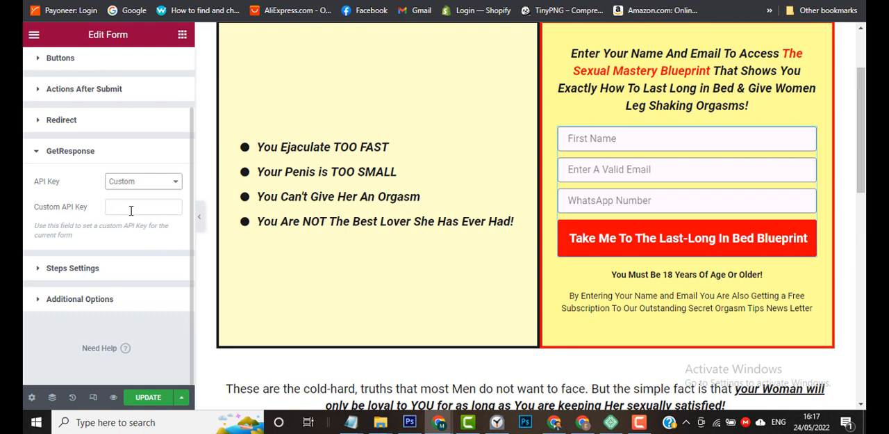
pyautogui.click(130, 210)
pyautogui.click(23, 210)
# Switch to the GetResponse browser window and open the account's contact lists in a new tab.
pyautogui.moveTo(439, 422)
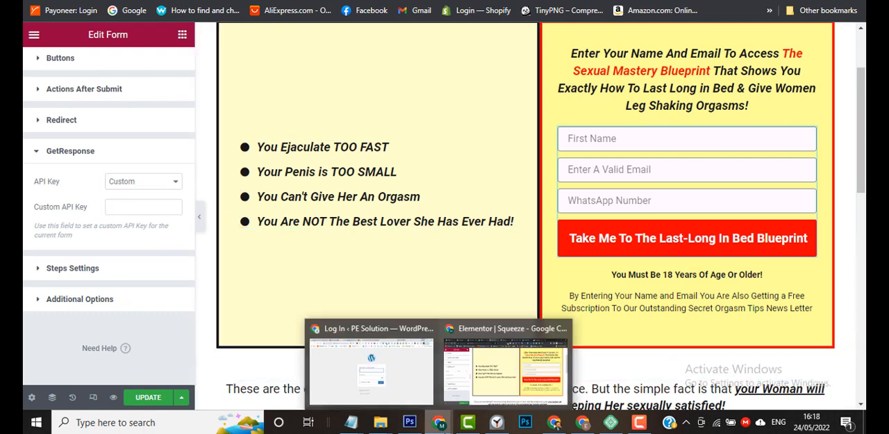
pyautogui.moveTo(580, 424)
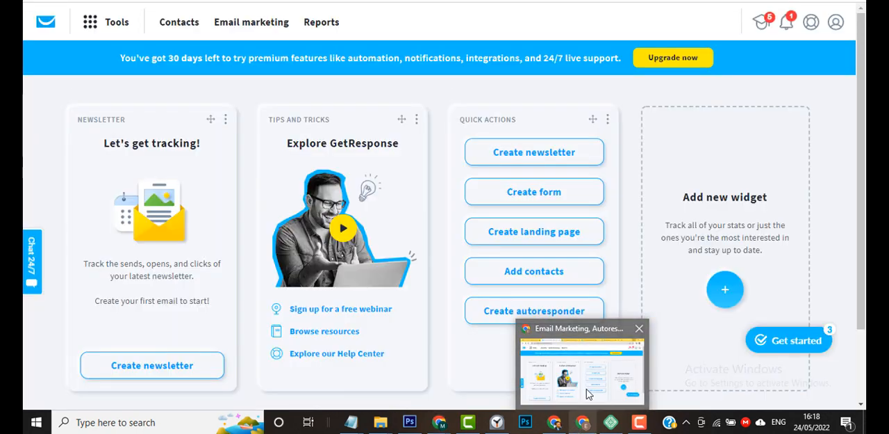
pyautogui.click(588, 393)
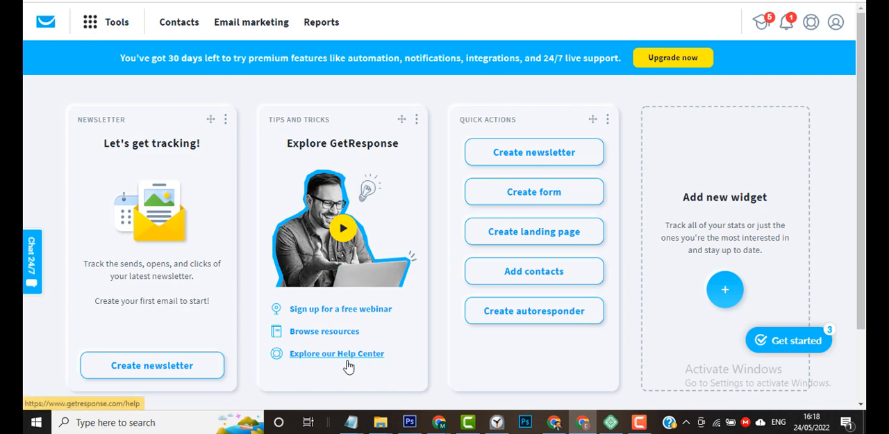
pyautogui.moveTo(453, 426)
pyautogui.moveTo(493, 385)
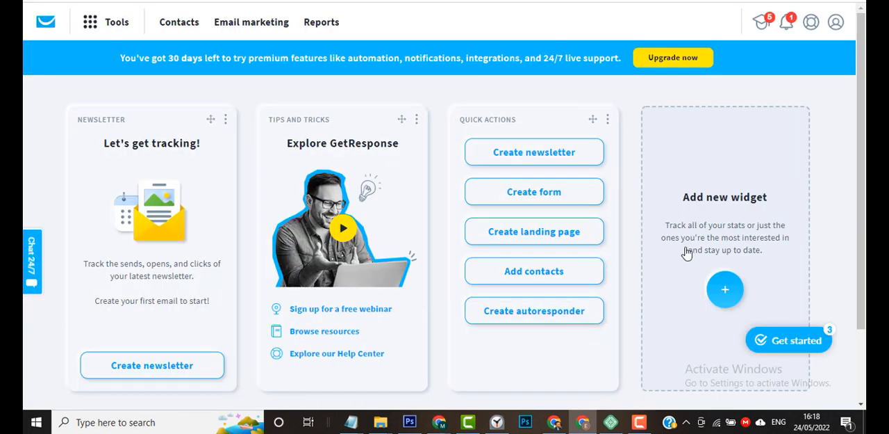
pyautogui.click(89, 28)
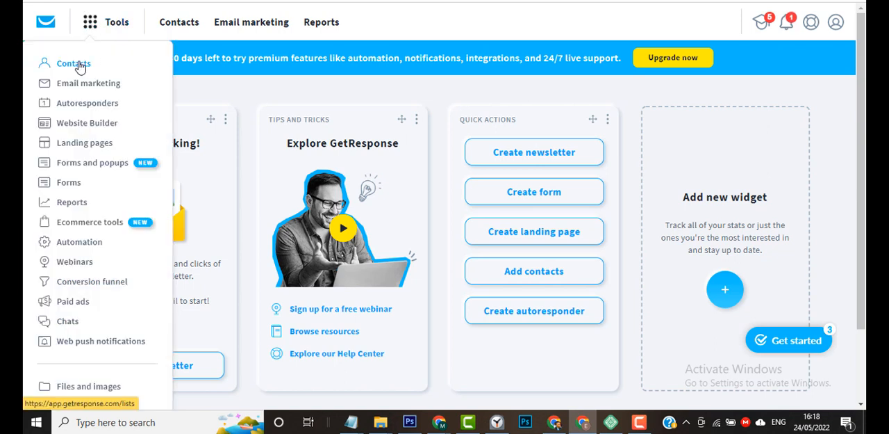
pyautogui.rightClick(80, 68)
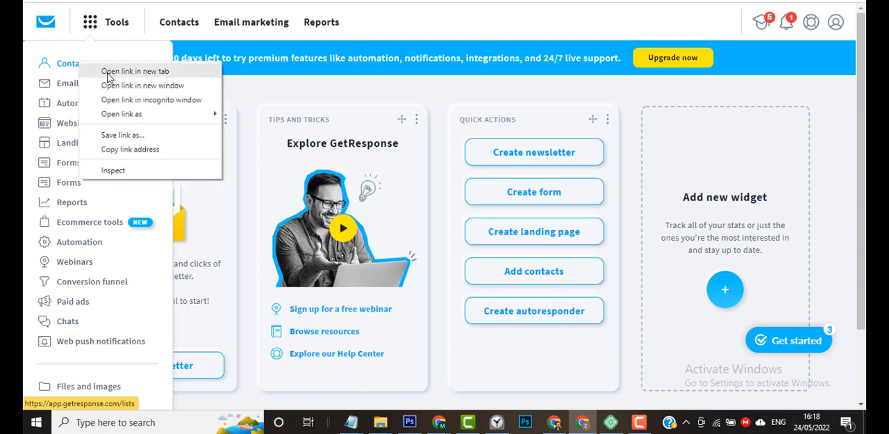
pyautogui.click(107, 71)
pyautogui.hotkey('ctrl', 'Tab')
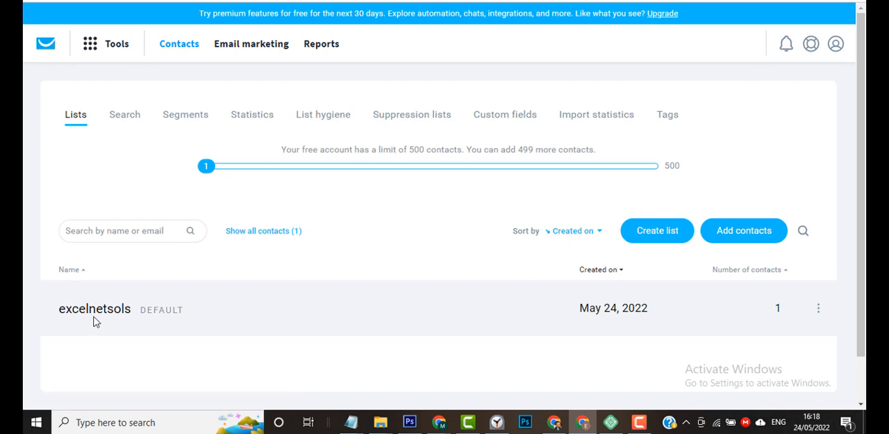
# Create a new contact list named PESolution.
pyautogui.click(669, 238)
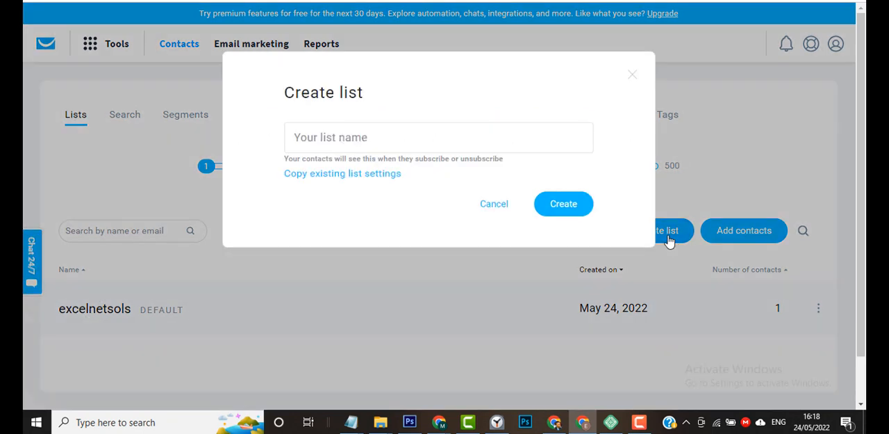
pyautogui.click(366, 140)
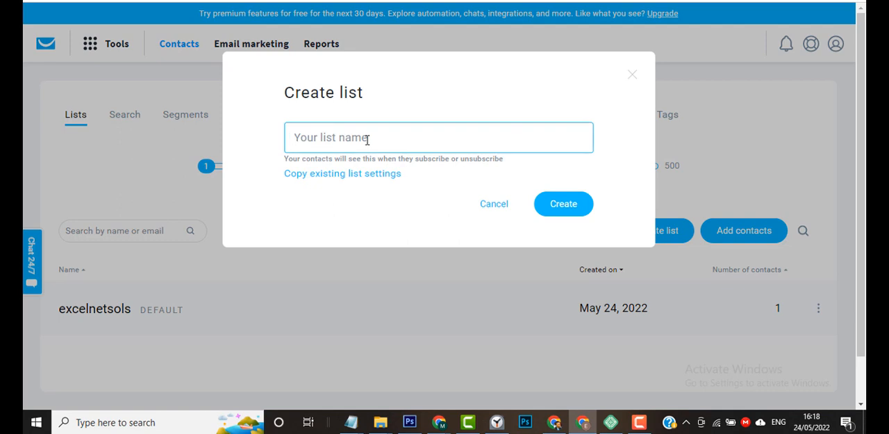
pyautogui.write('PESolution')
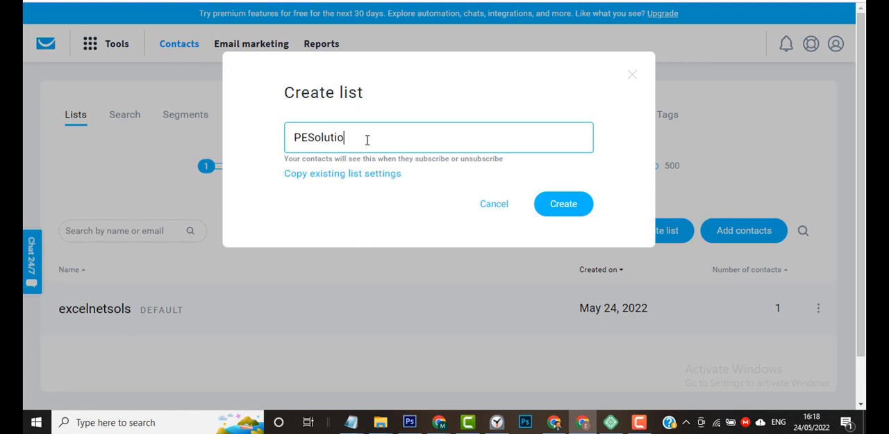
pyautogui.click(553, 208)
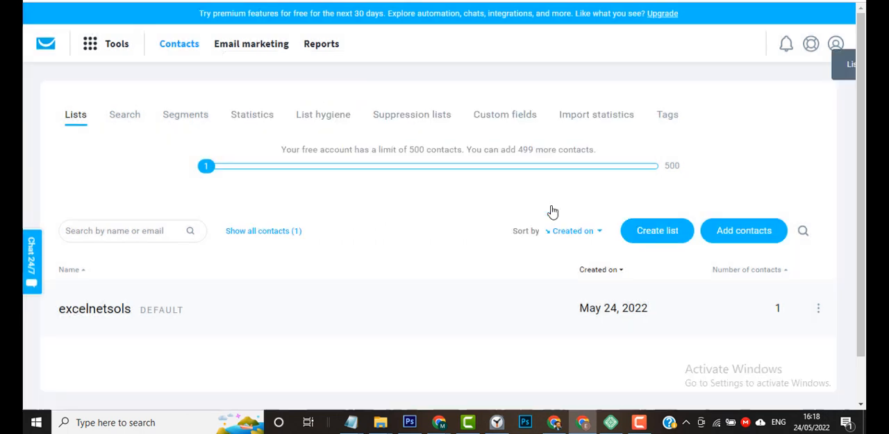
pyautogui.scroll(-1, 487, 316)
pyautogui.scroll(-1, 488, 316)
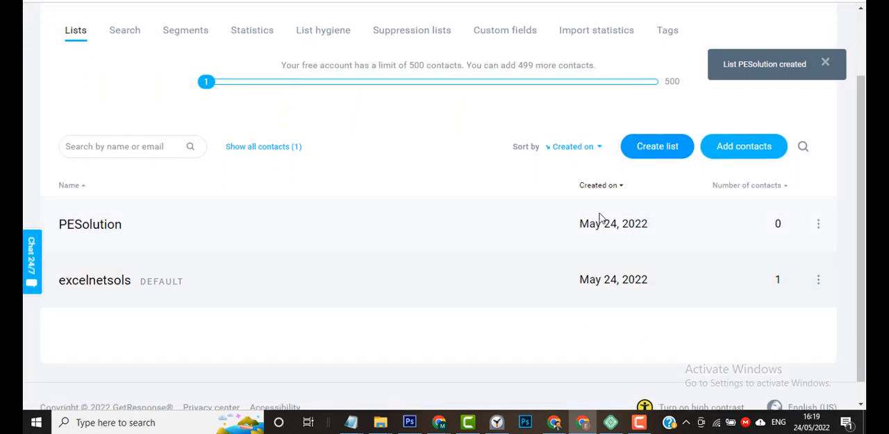
# Examine the general settings of the PESolution list, then cancel out to the contact lists.
pyautogui.click(819, 226)
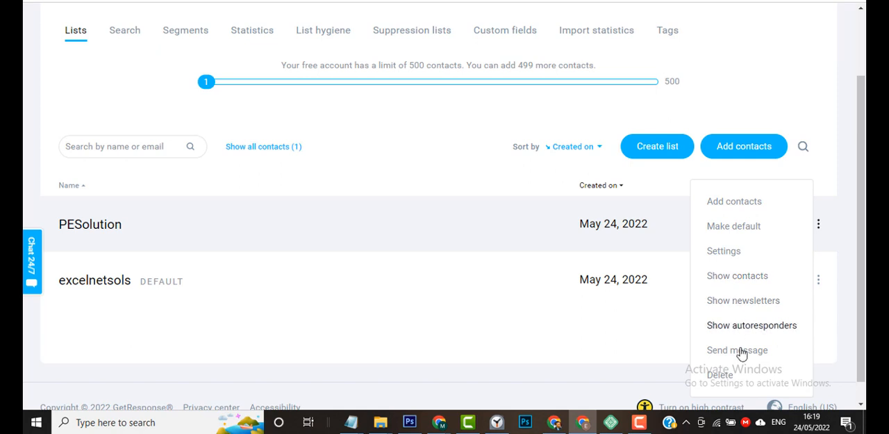
pyautogui.click(727, 251)
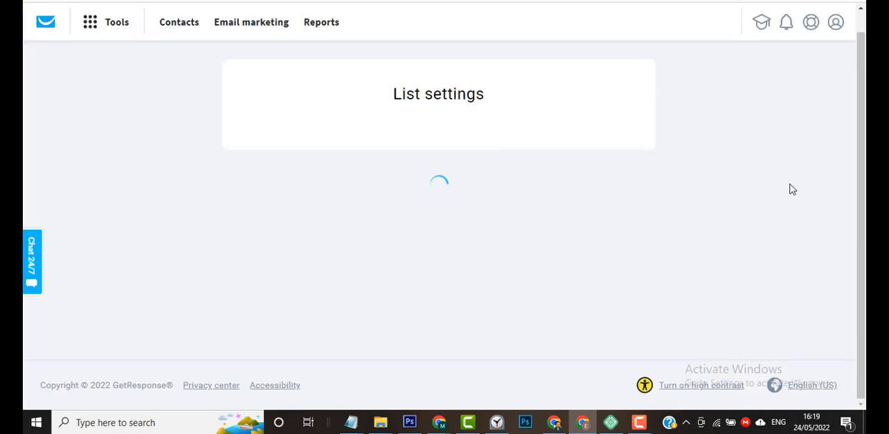
pyautogui.scroll(-1, 794, 241)
pyautogui.scroll(-2, 794, 241)
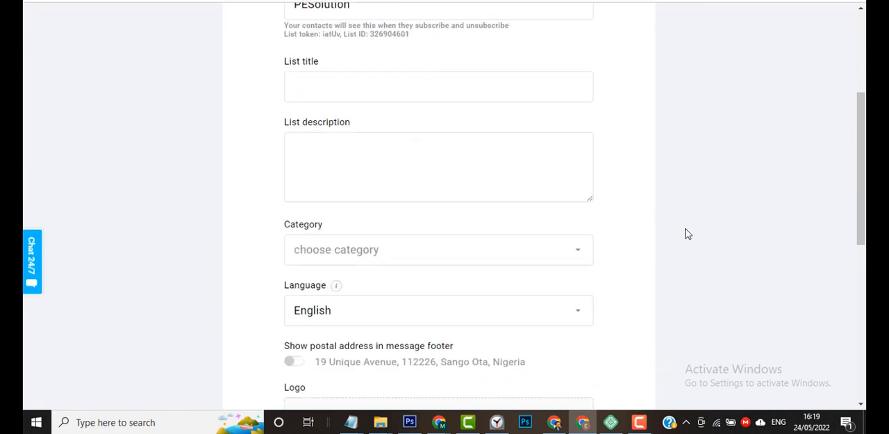
pyautogui.scroll(-2, 688, 234)
pyautogui.scroll(-4, 692, 247)
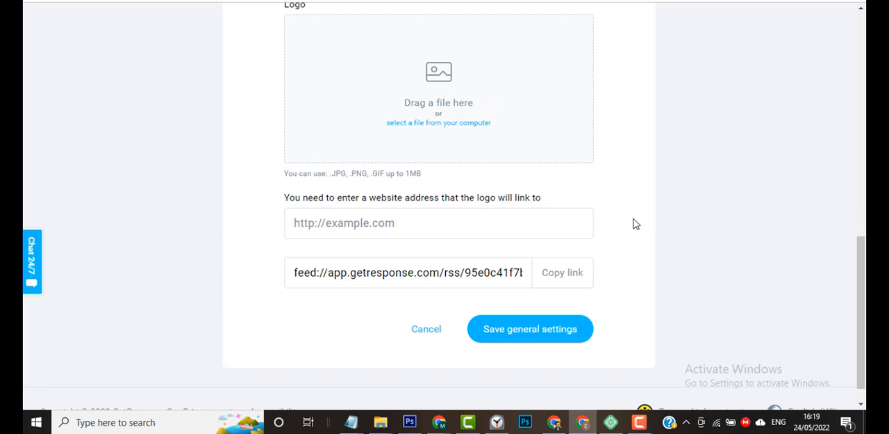
pyautogui.scroll(-1, 633, 223)
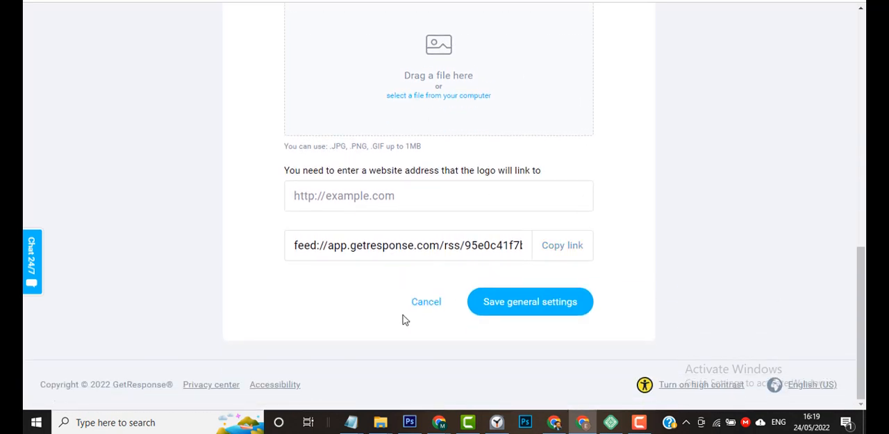
pyautogui.click(423, 310)
pyautogui.scroll(-1, 687, 175)
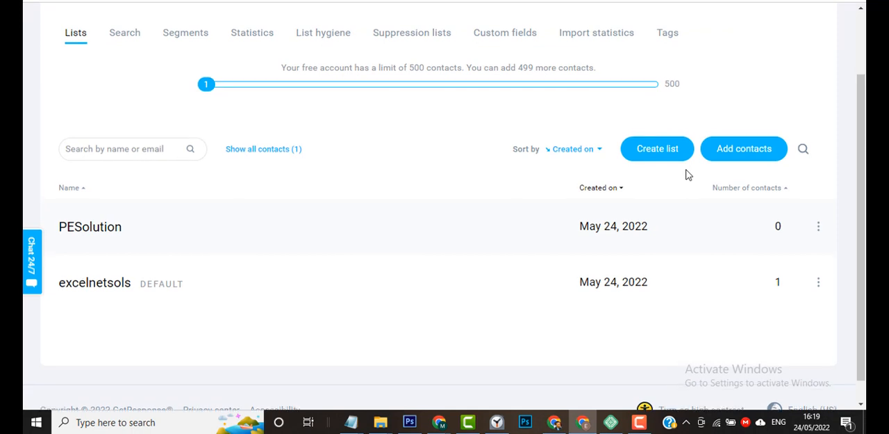
# Open GetResponse's Integrations and API page in a new tab and switch to it.
pyautogui.scroll(1, 687, 175)
pyautogui.scroll(1, 350, 118)
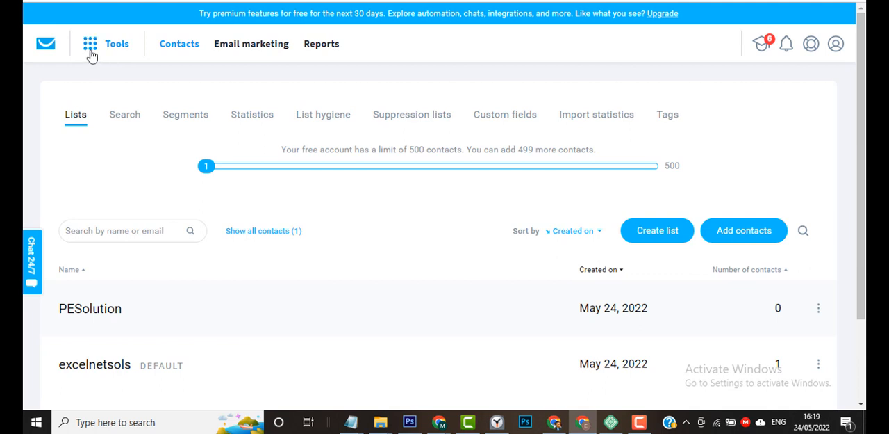
pyautogui.click(91, 55)
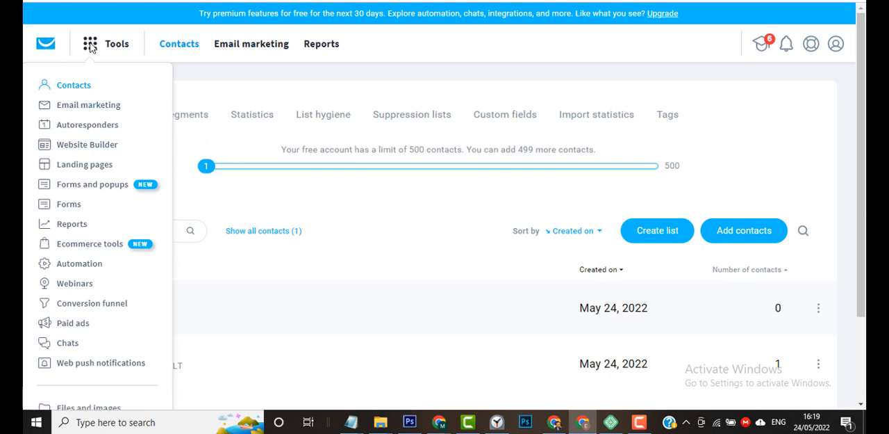
pyautogui.scroll(-2, 84, 302)
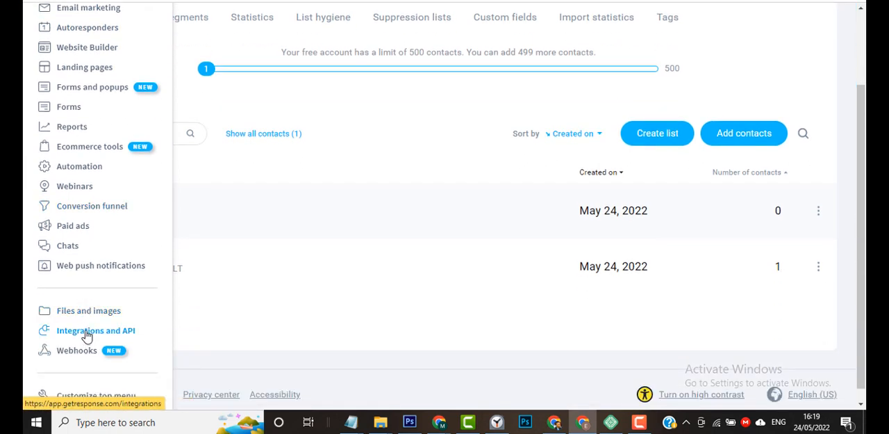
pyautogui.rightClick(87, 335)
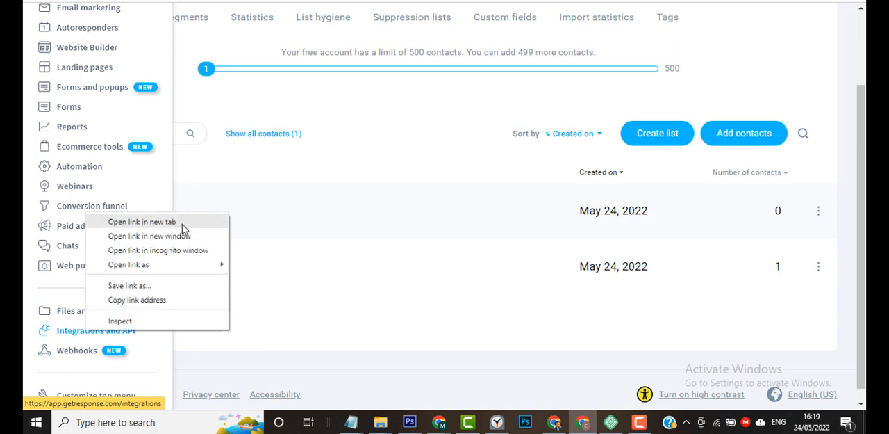
pyautogui.click(182, 222)
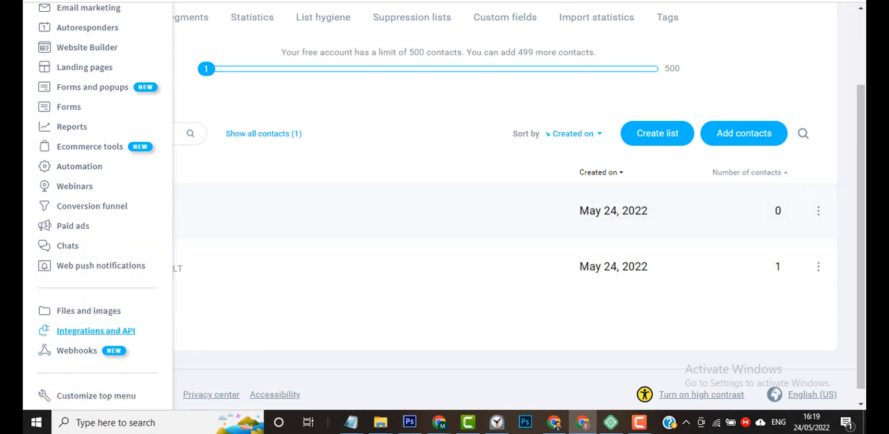
pyautogui.click(644, 0)
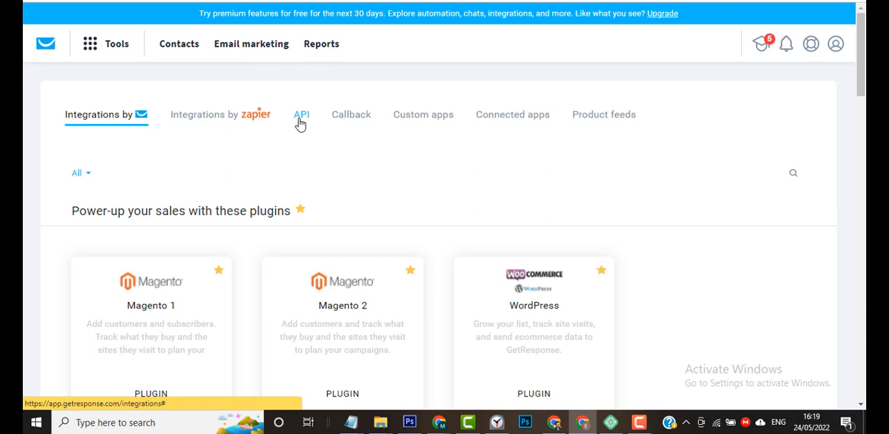
# Start generating a GetResponse API key and name it PESolution API.
pyautogui.click(300, 118)
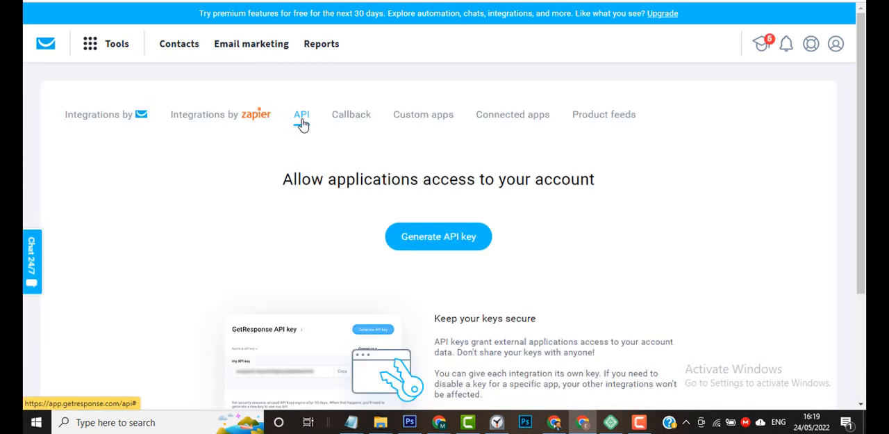
pyautogui.click(433, 245)
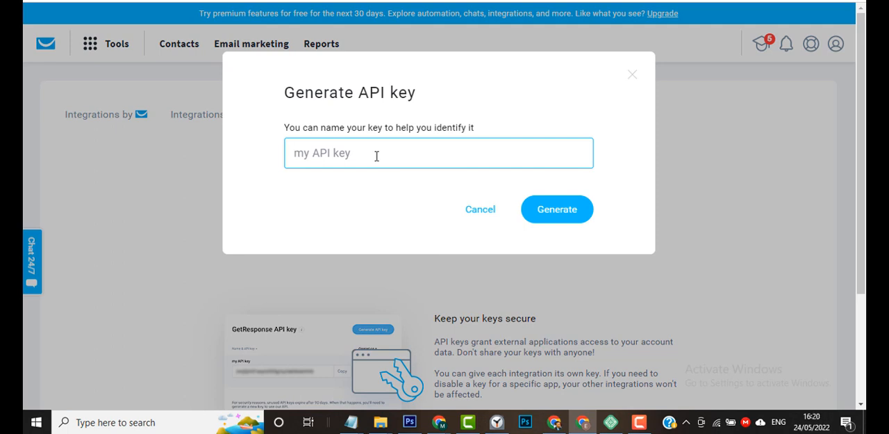
pyautogui.write('PESolution API')
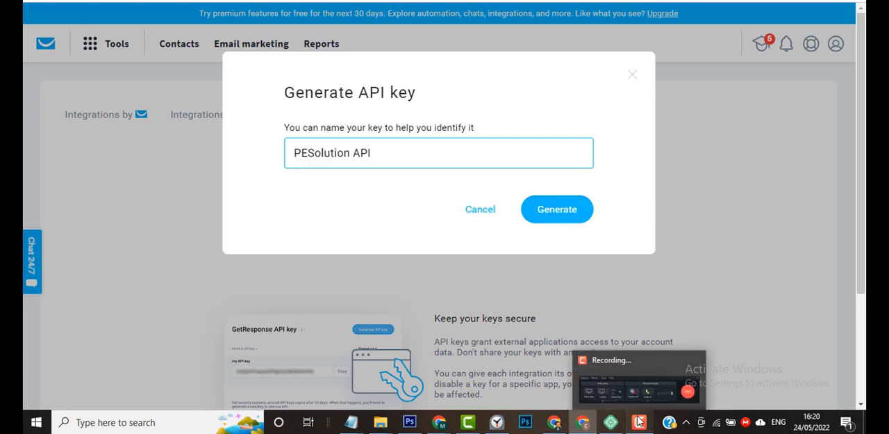
pyautogui.click(639, 422)
pyautogui.click(805, 366)
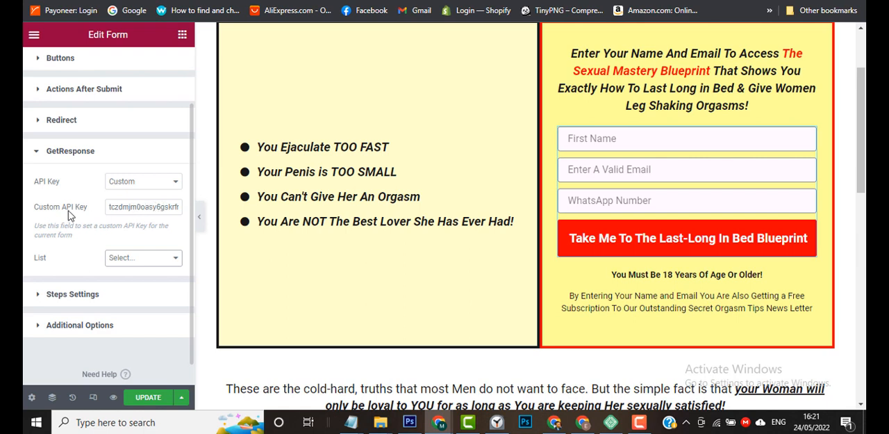
pyautogui.click(130, 185)
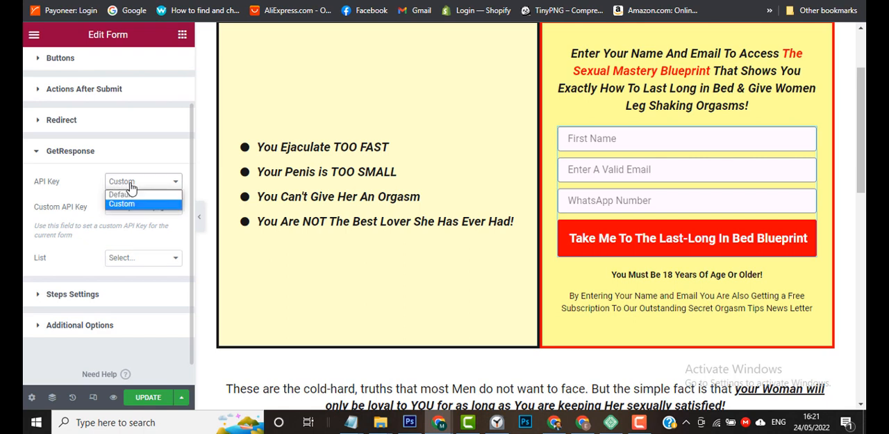
pyautogui.click(85, 182)
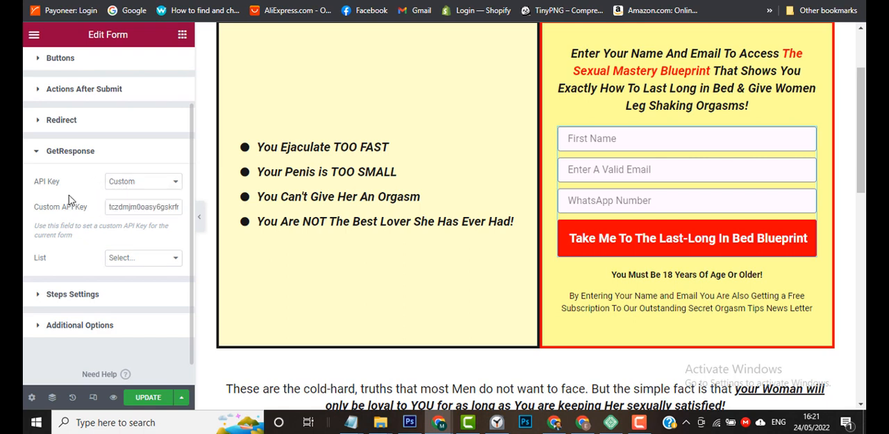
# Set the form's GetResponse list to PESolution.
pyautogui.click(133, 260)
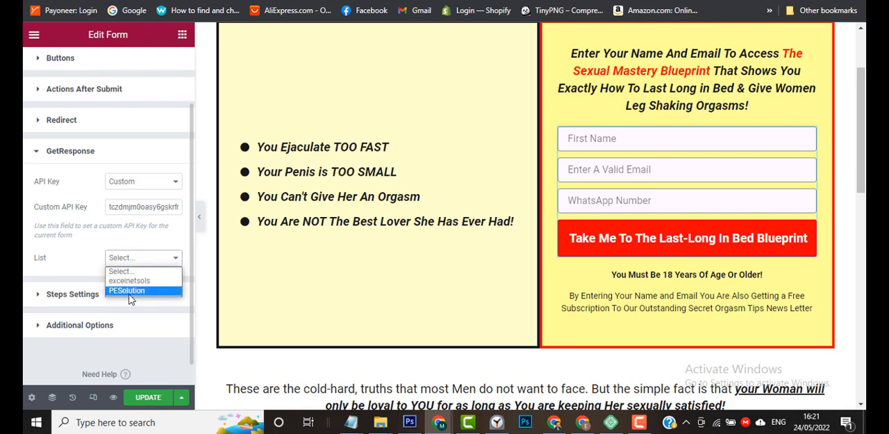
pyautogui.click(131, 291)
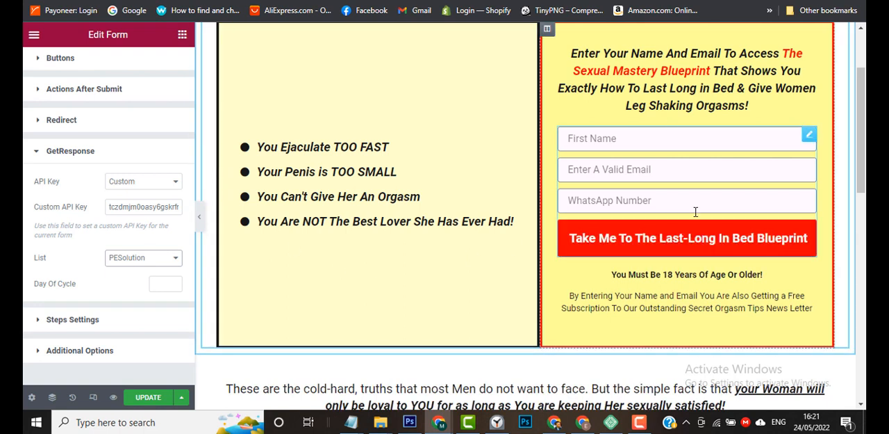
pyautogui.click(136, 260)
pyautogui.click(125, 296)
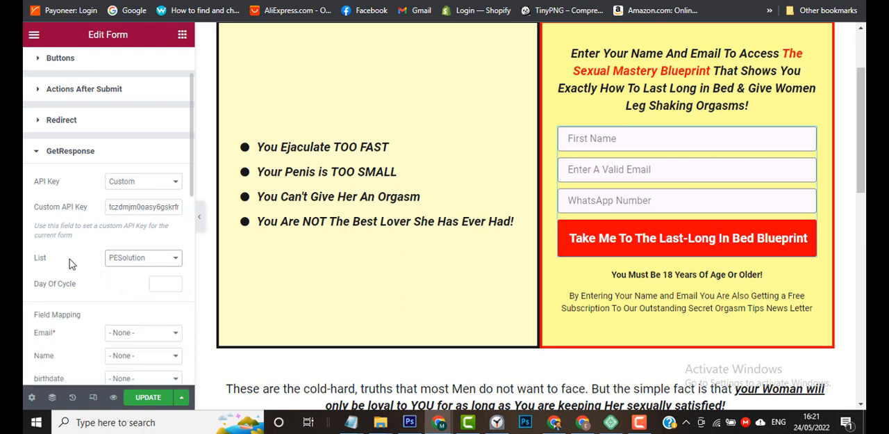
# Map the GetResponse Email field to Field #2 and the Name field to Field #1.
pyautogui.scroll(-2, 73, 264)
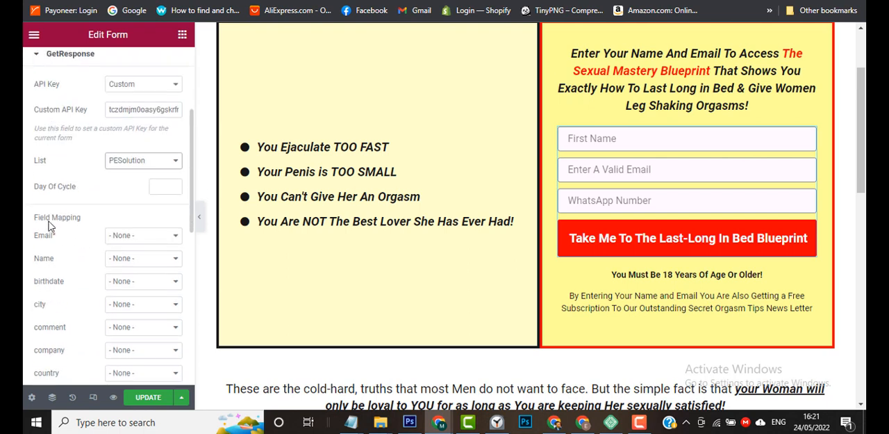
pyautogui.scroll(-2, 49, 226)
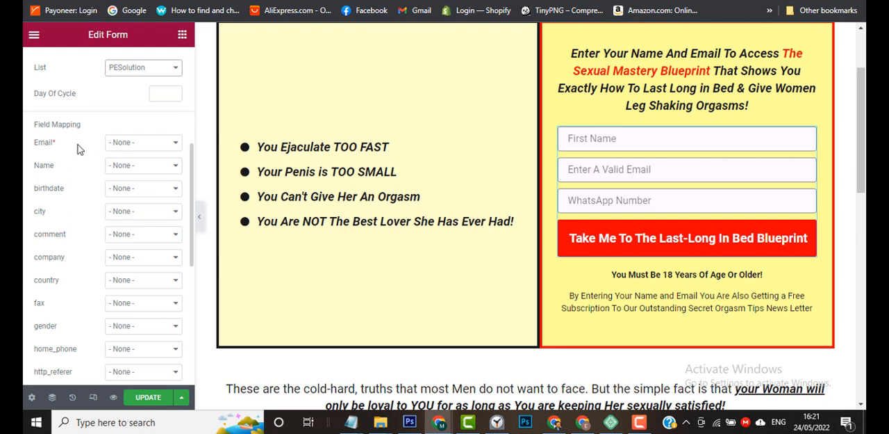
pyautogui.click(123, 145)
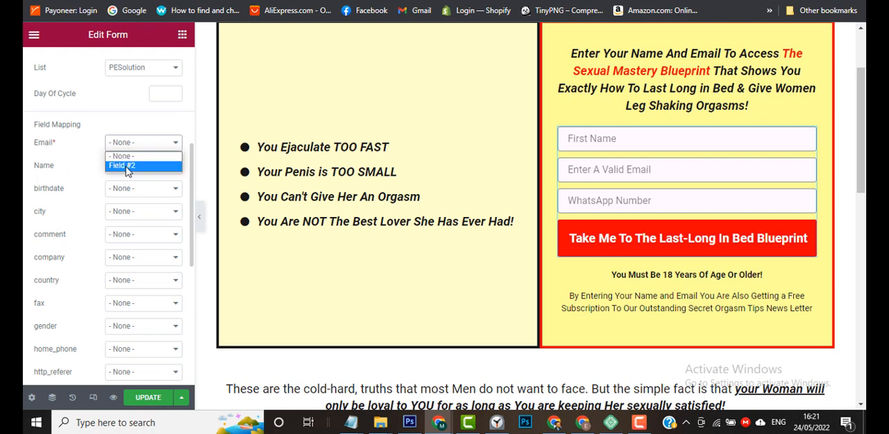
pyautogui.click(125, 166)
pyautogui.click(126, 169)
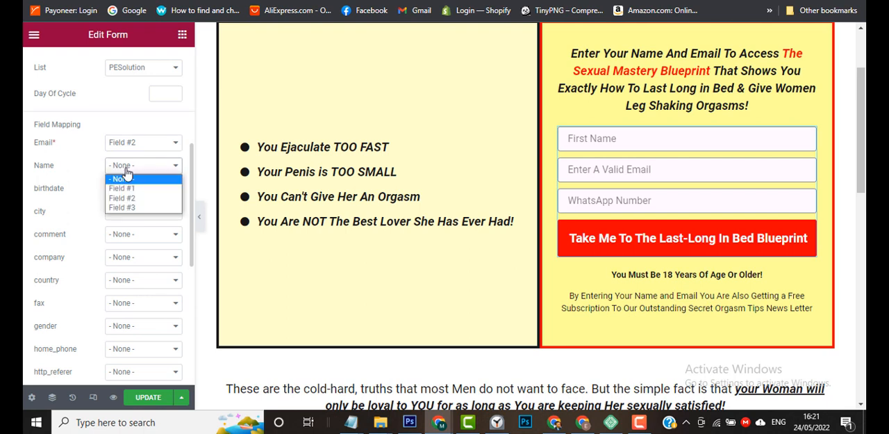
pyautogui.click(127, 189)
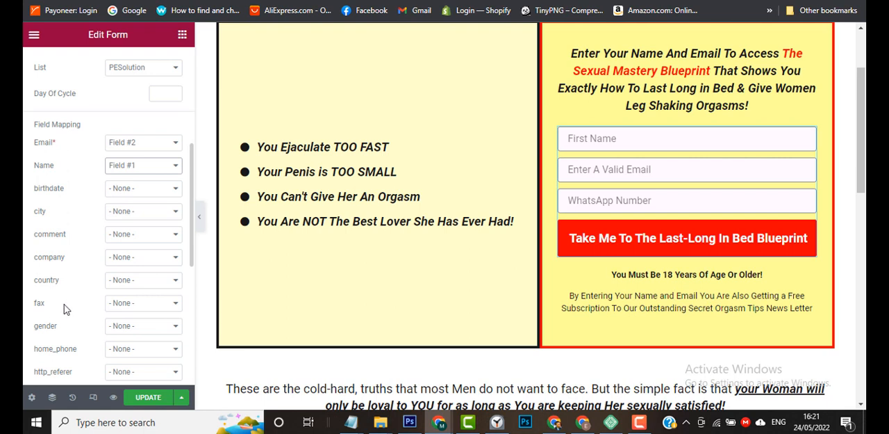
# Map the GetResponse phone field to the form's Field #3.
pyautogui.scroll(-3, 67, 305)
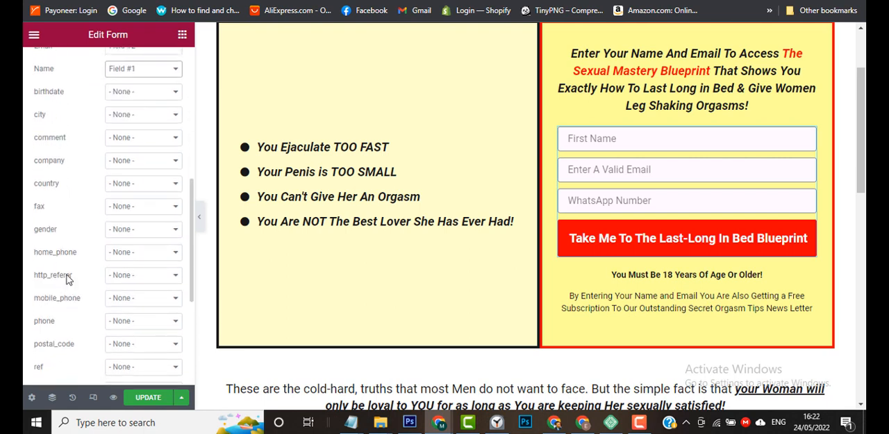
pyautogui.scroll(-2, 62, 313)
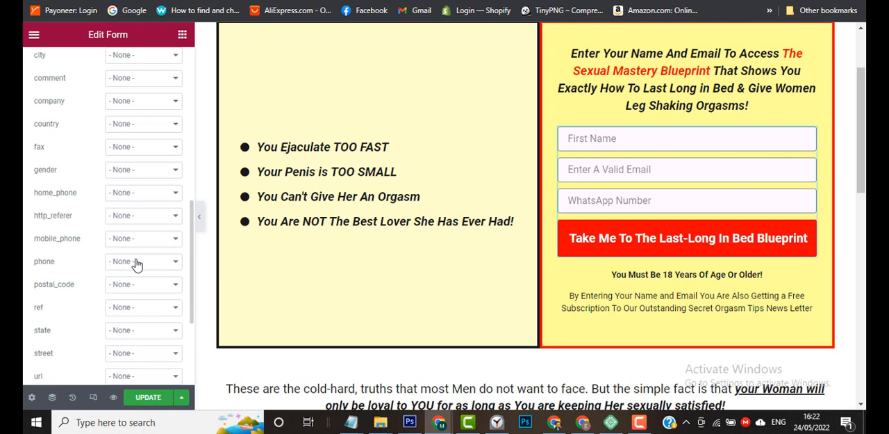
pyautogui.click(137, 263)
pyautogui.click(132, 307)
pyautogui.scroll(-3, 68, 295)
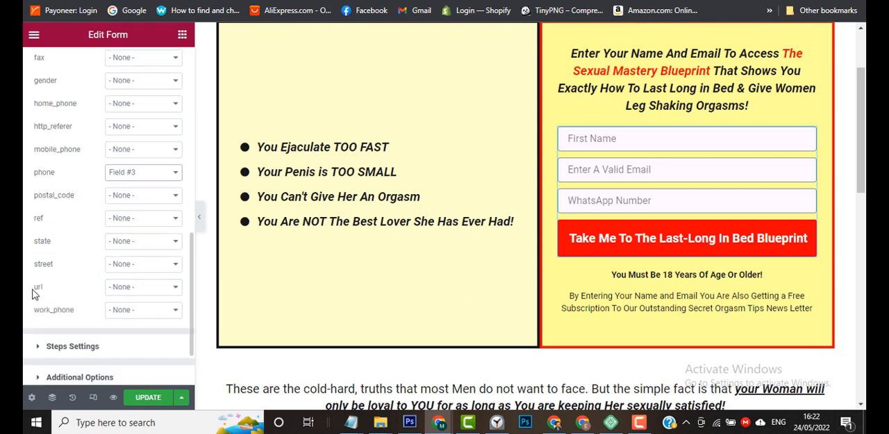
pyautogui.scroll(-1, 48, 227)
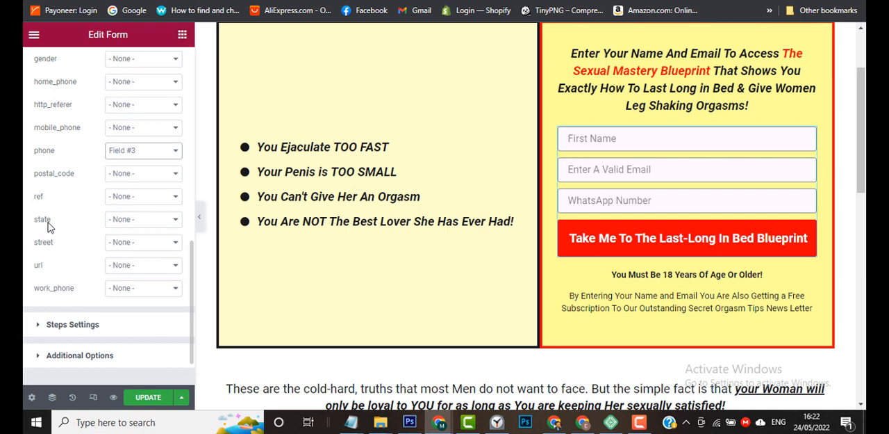
# Check the form's Steps Settings, then update the landing page and preview it.
pyautogui.scroll(-1, 49, 226)
pyautogui.click(43, 318)
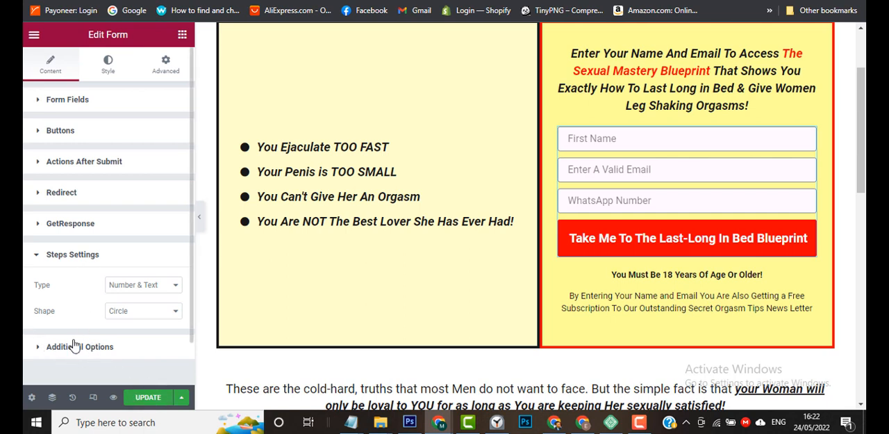
pyautogui.click(144, 401)
pyautogui.click(112, 398)
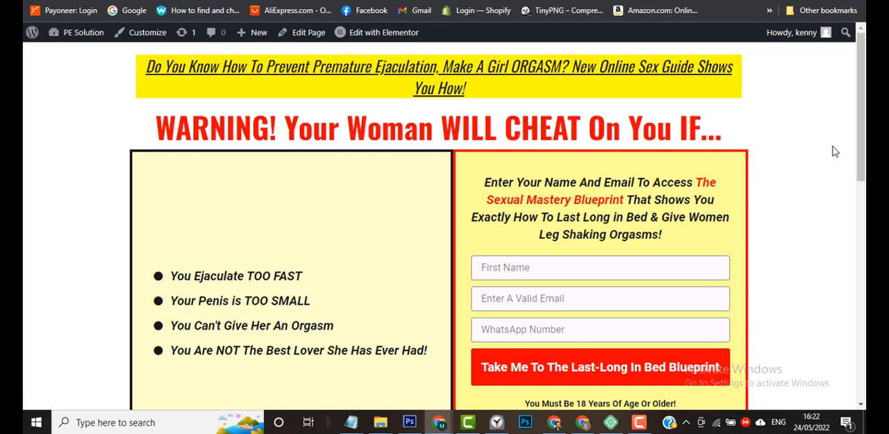
# Fill in the sign-up form's first name and e-mail on the previewed page.
pyautogui.moveTo(637, 422)
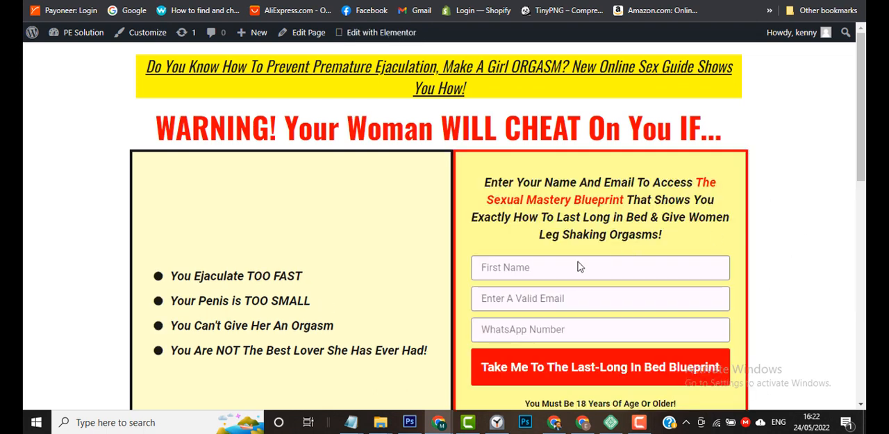
pyautogui.click(542, 267)
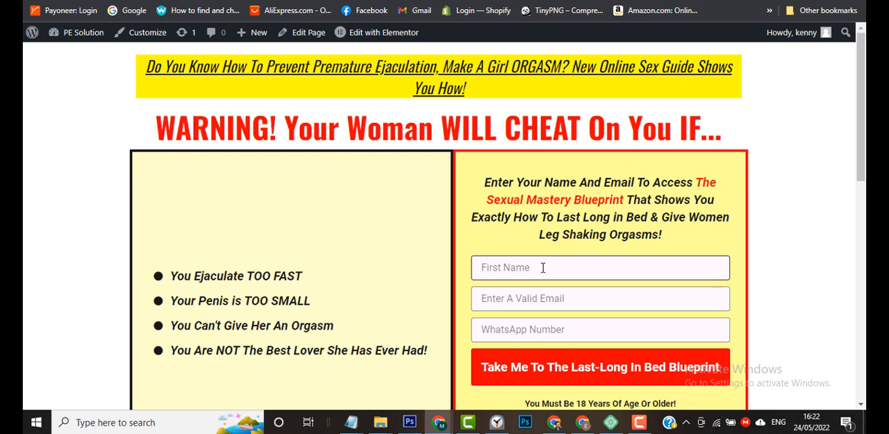
pyautogui.write('Kenny')
pyautogui.click(517, 297)
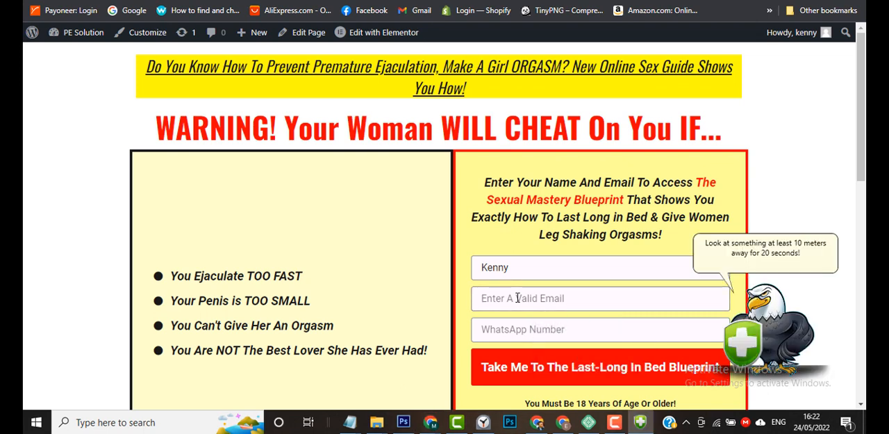
pyautogui.click(518, 298)
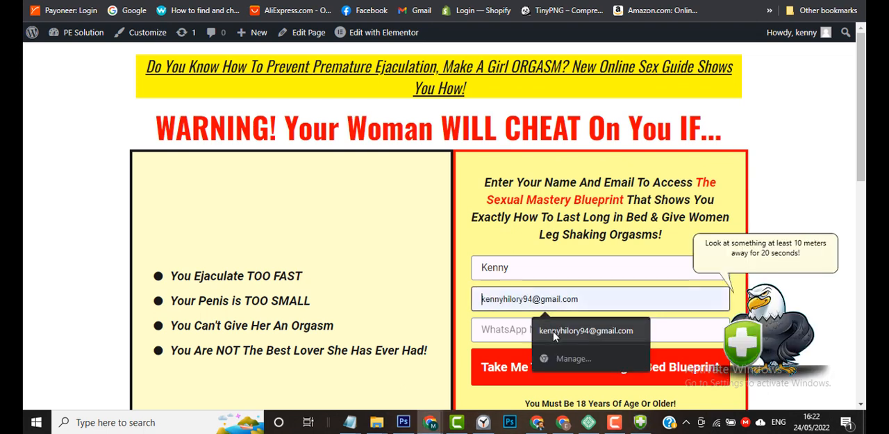
pyautogui.click(554, 333)
pyautogui.click(541, 329)
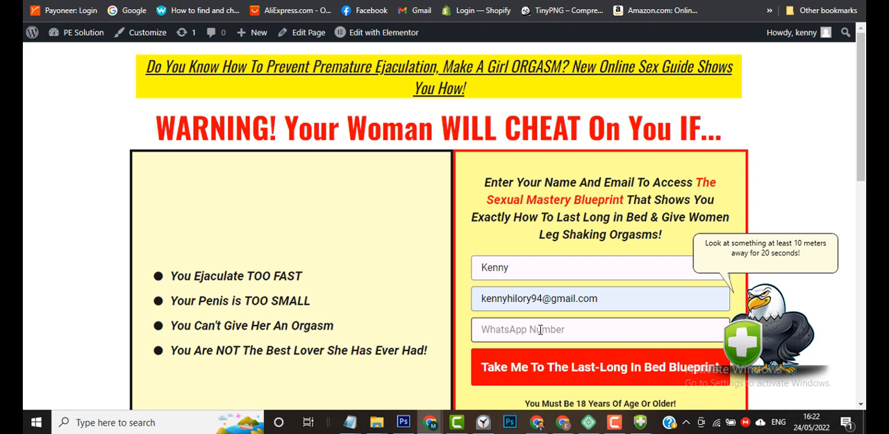
# Enter a test WhatsApp number and submit the sign-up form.
pyautogui.scroll(-1, 541, 329)
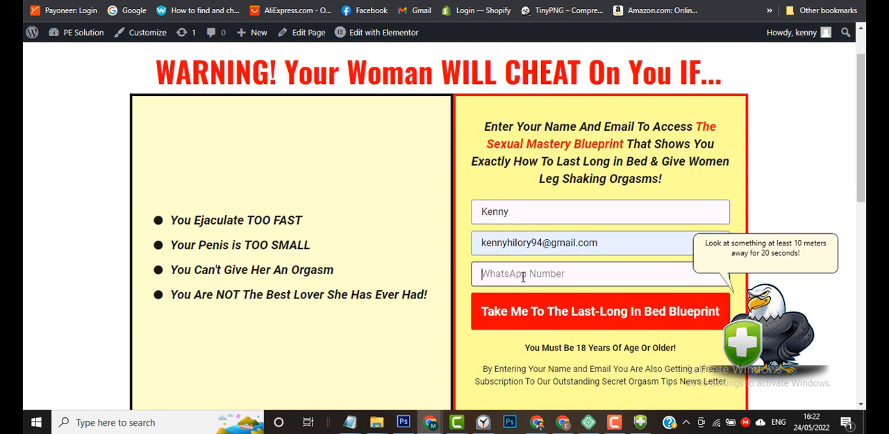
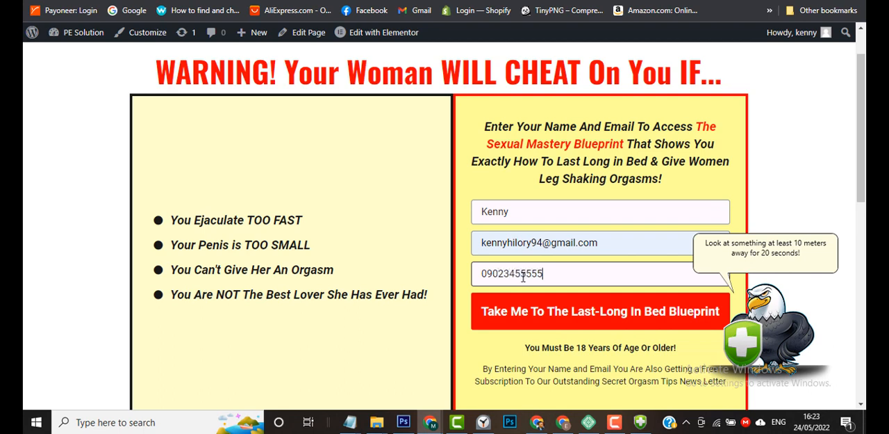
pyautogui.scroll(-1, 574, 292)
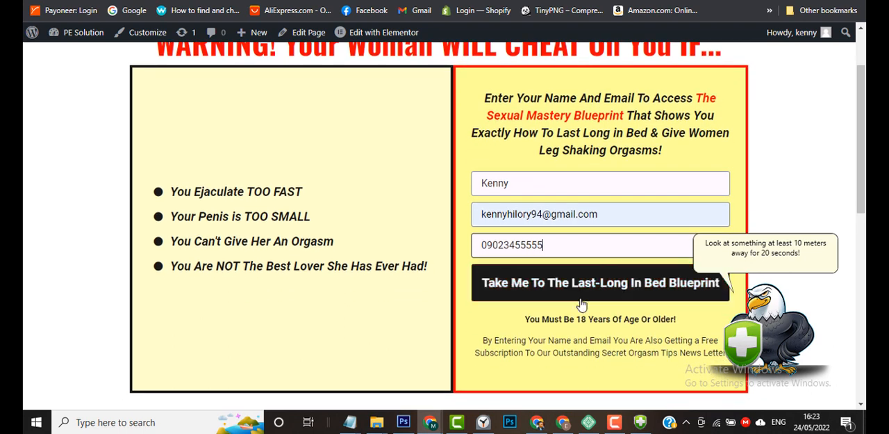
pyautogui.click(588, 288)
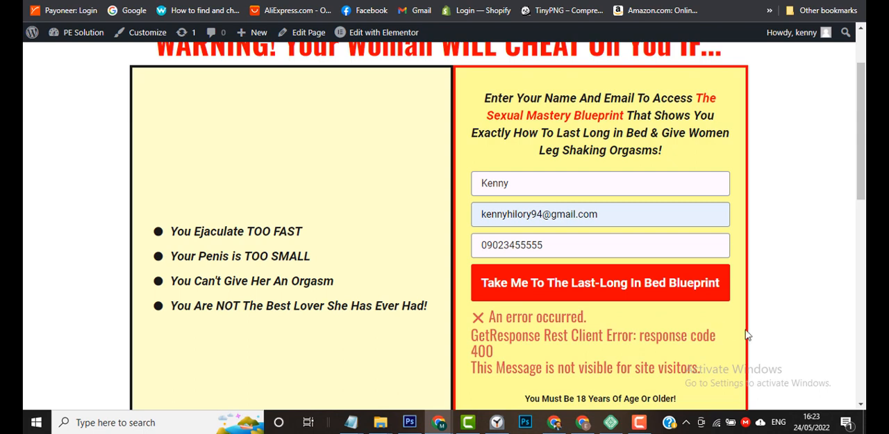
# Examine the submission message displayed beneath the form's submit button.
pyautogui.scroll(-1, 749, 334)
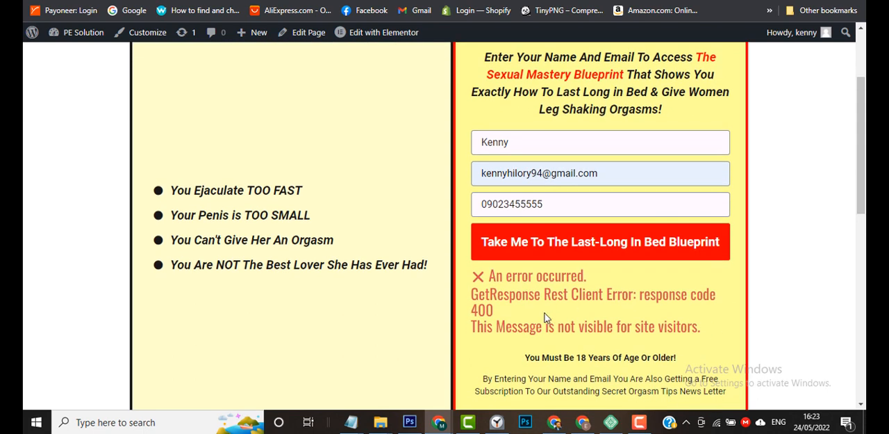
pyautogui.scroll(1, 698, 319)
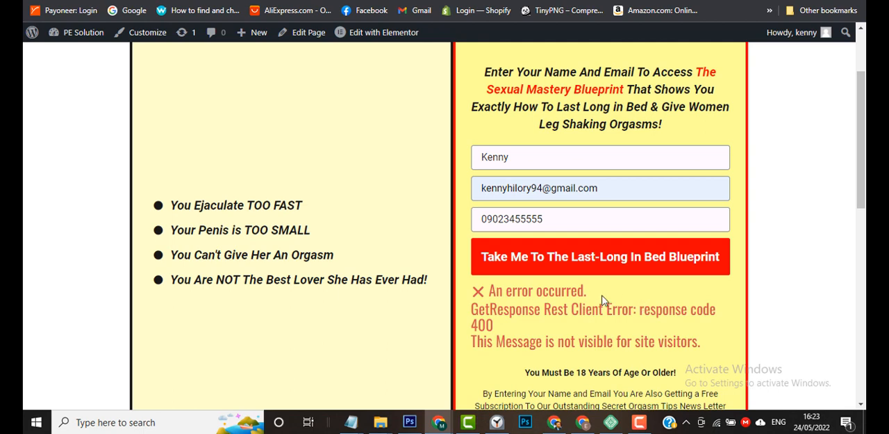
pyautogui.scroll(-1, 581, 313)
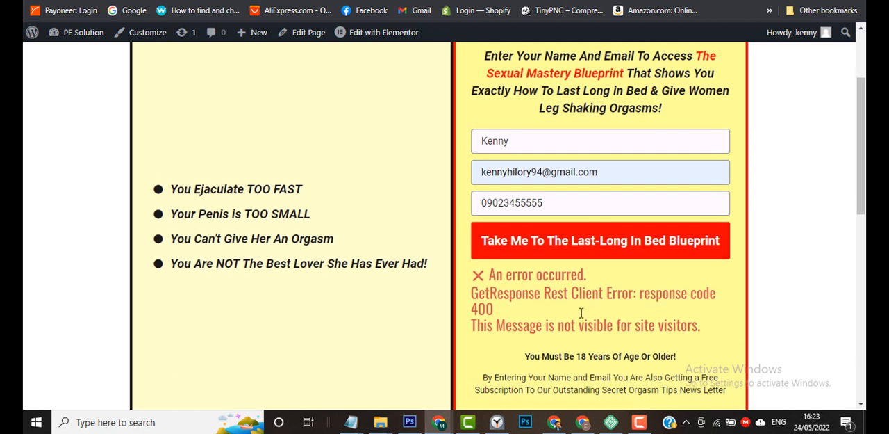
pyautogui.scroll(-3, 769, 309)
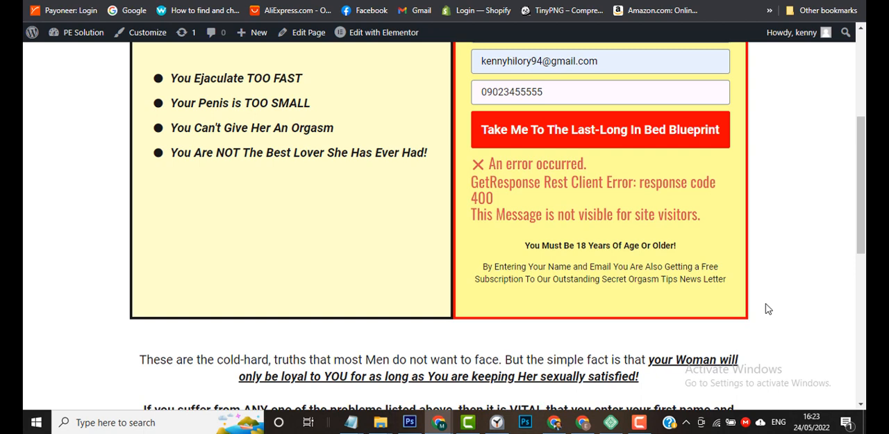
pyautogui.scroll(4, 768, 309)
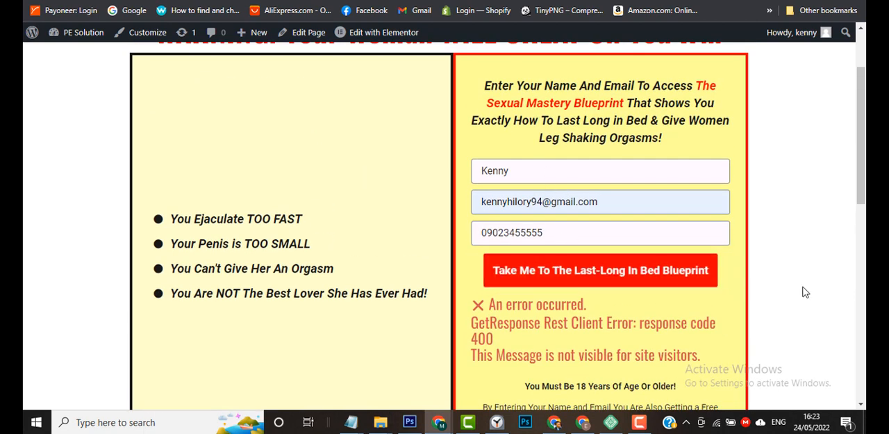
pyautogui.scroll(-5, 822, 310)
pyautogui.scroll(4, 822, 312)
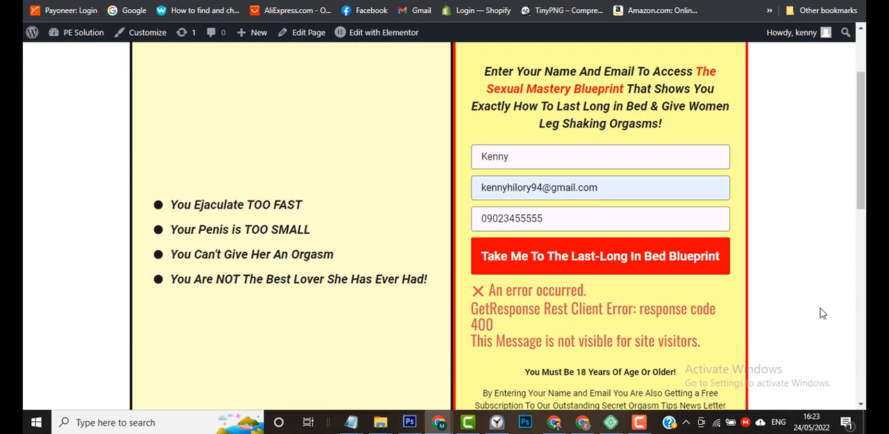
# Return to the Elementor editor and check the form's Additional Options and Redirect URL.
pyautogui.click(312, 1)
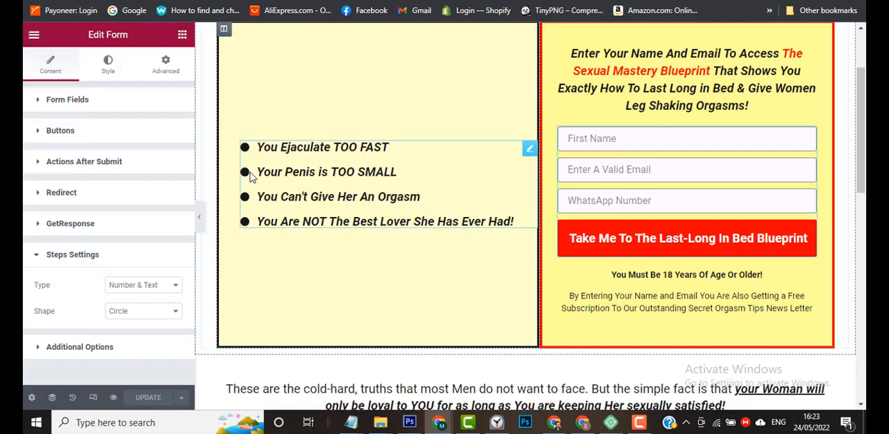
pyautogui.scroll(-1, 45, 286)
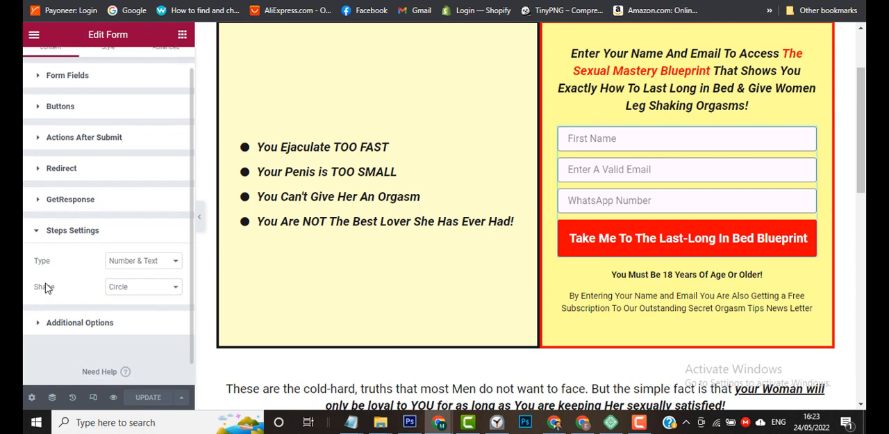
pyautogui.click(38, 328)
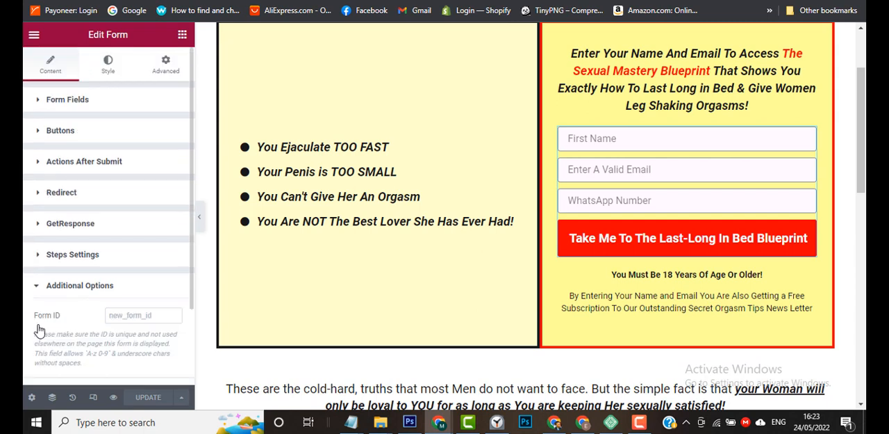
pyautogui.click(38, 286)
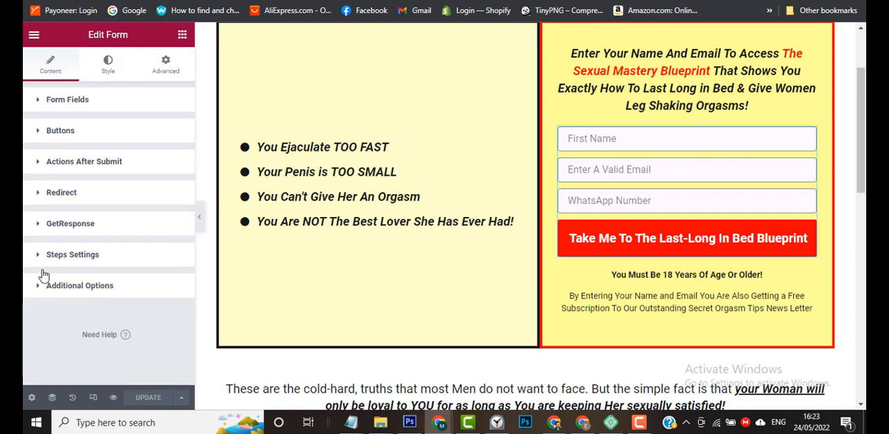
pyautogui.click(54, 196)
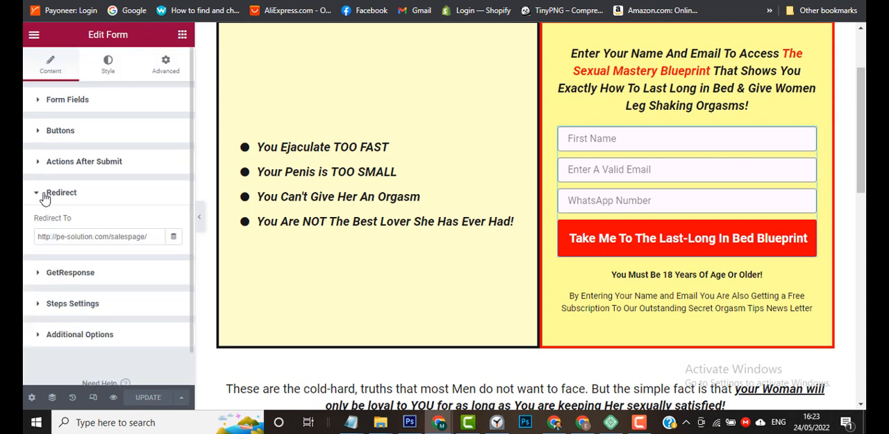
pyautogui.click(151, 239)
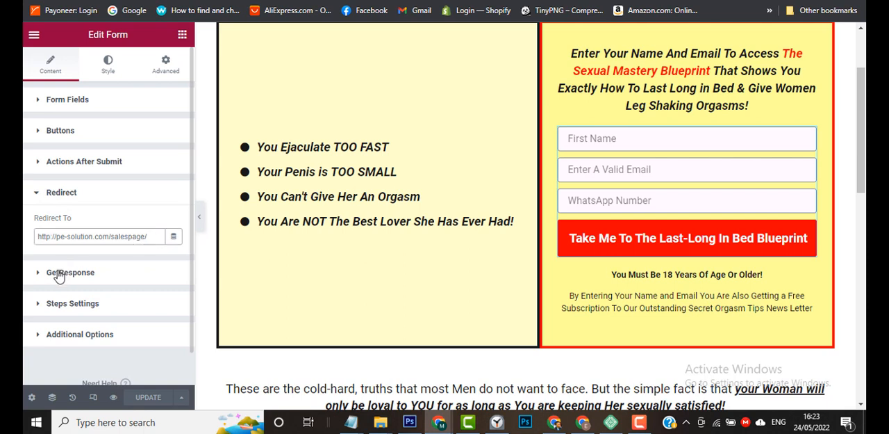
# Review the form's Actions After Submit and the GetResponse list and field mapping.
pyautogui.click(63, 169)
pyautogui.click(62, 169)
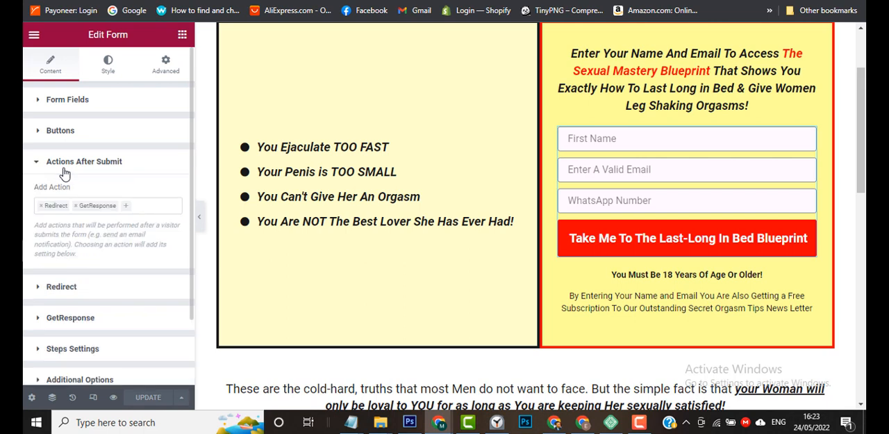
pyautogui.click(54, 316)
pyautogui.scroll(-3, 29, 302)
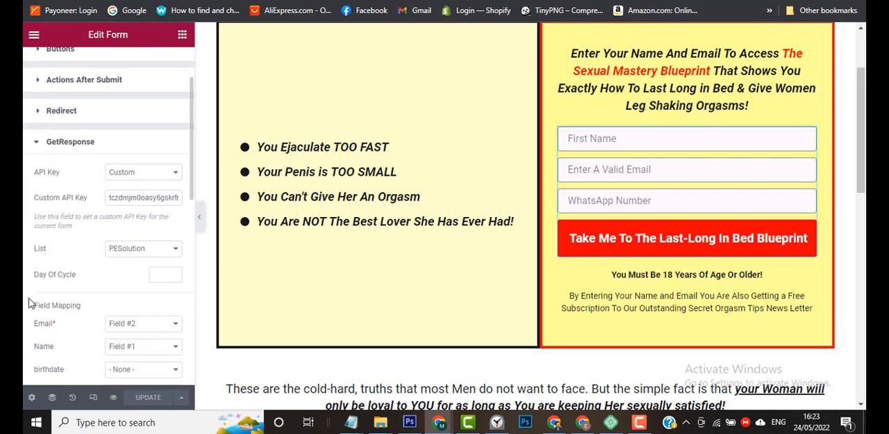
pyautogui.scroll(-2, 29, 302)
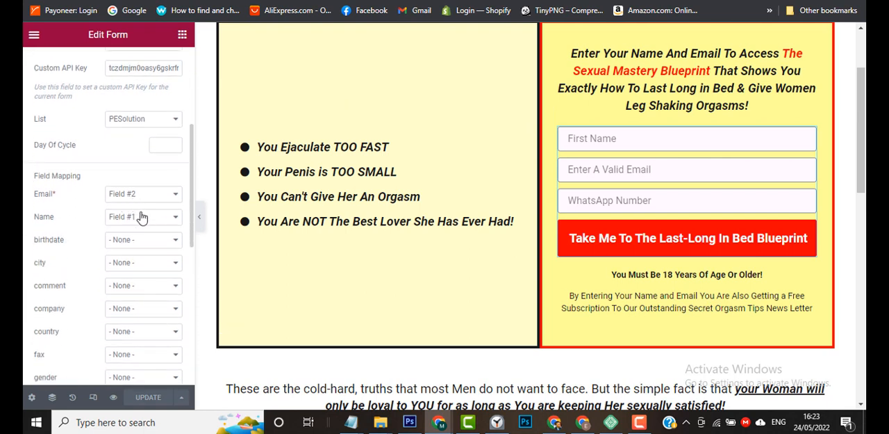
pyautogui.scroll(-3, 41, 319)
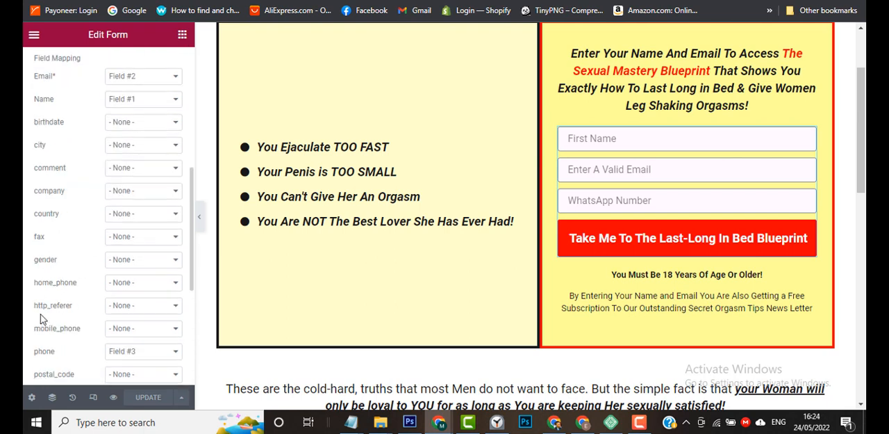
pyautogui.scroll(-2, 40, 319)
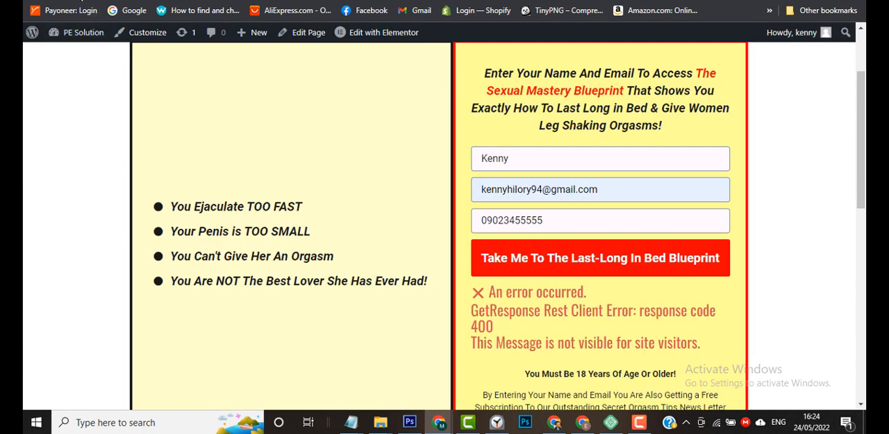
# Submit the sign-up form again on the previewed page with the test contact details.
pyautogui.click(639, 426)
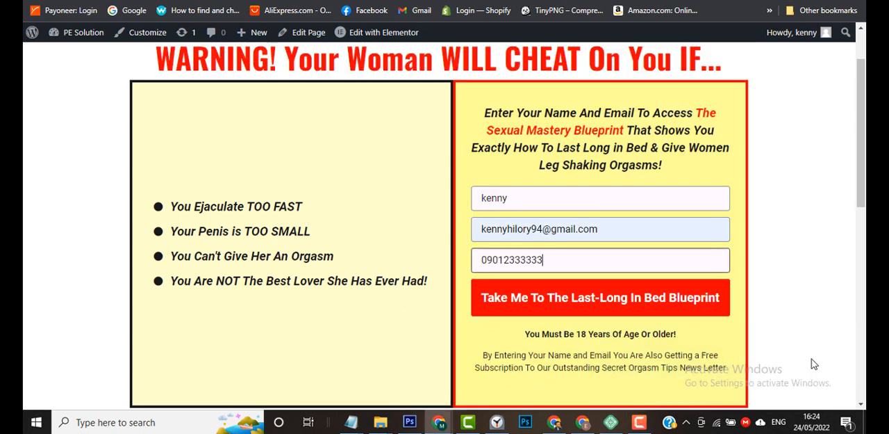
pyautogui.click(703, 305)
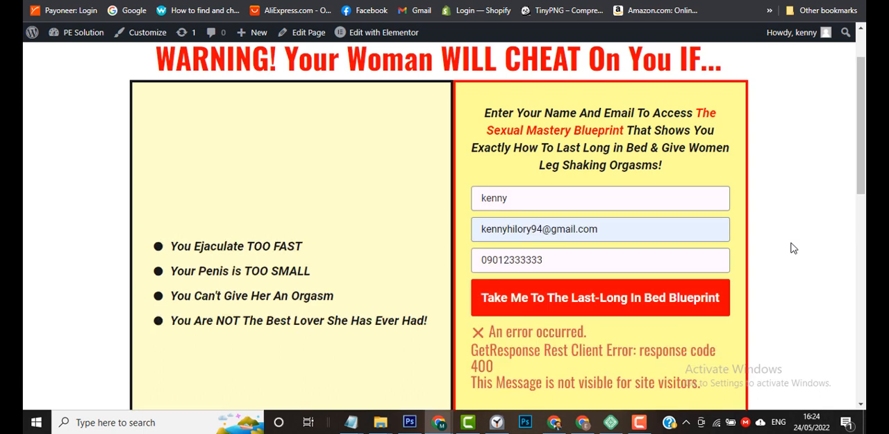
pyautogui.click(639, 422)
pyautogui.click(806, 366)
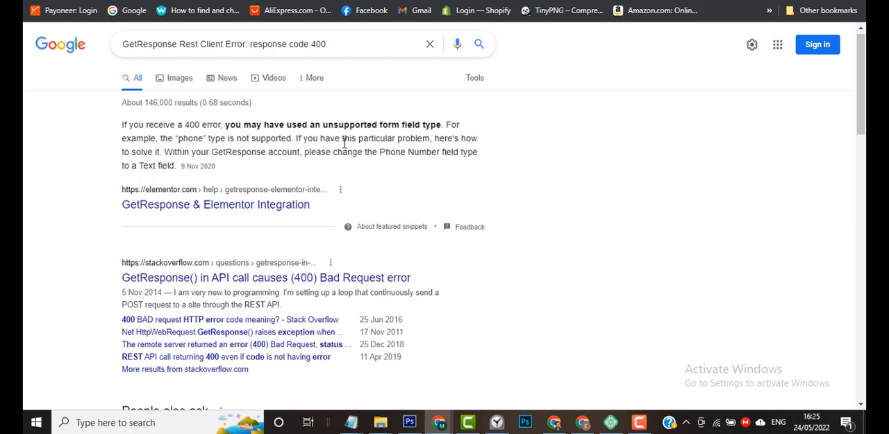
# Return from the Google search results to the form settings in the Elementor editor.
pyautogui.hotkey('ctrl', 'shift', 'Tab')
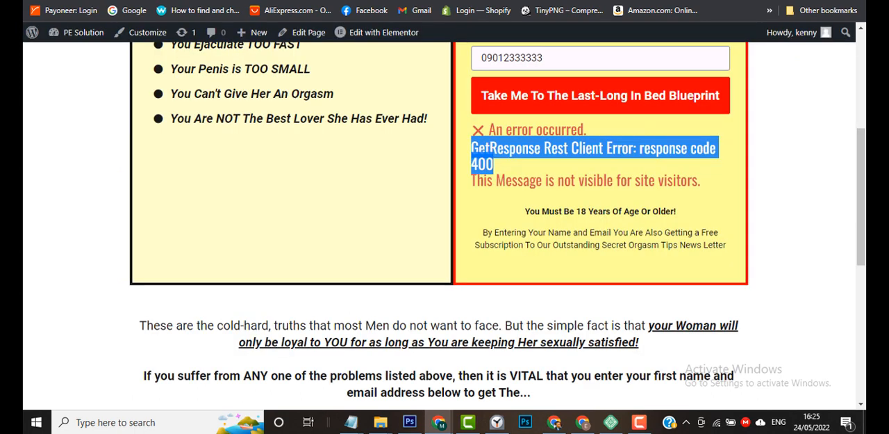
pyautogui.hotkey('ctrl', 'shift', 'Tab')
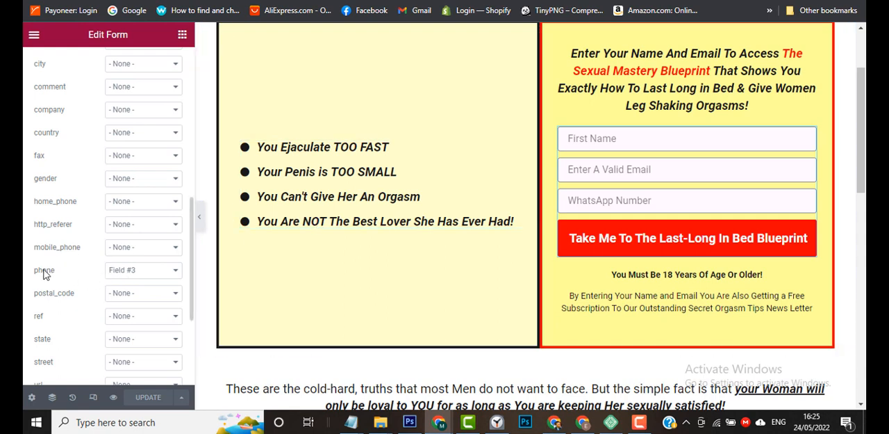
pyautogui.click(141, 277)
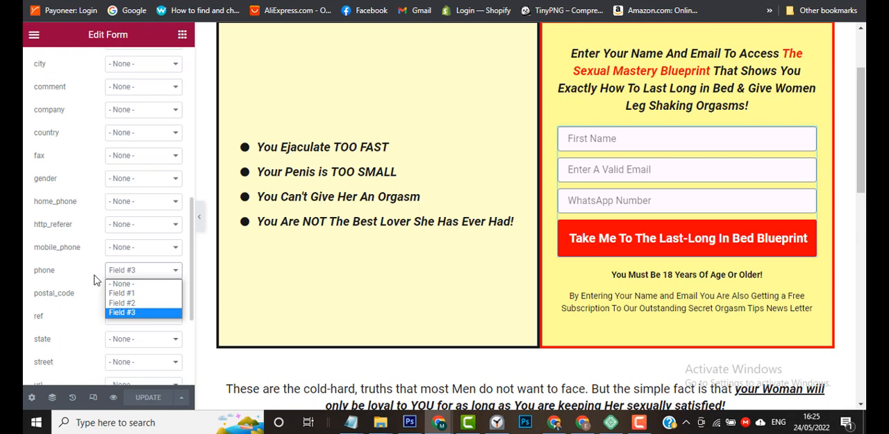
pyautogui.click(119, 285)
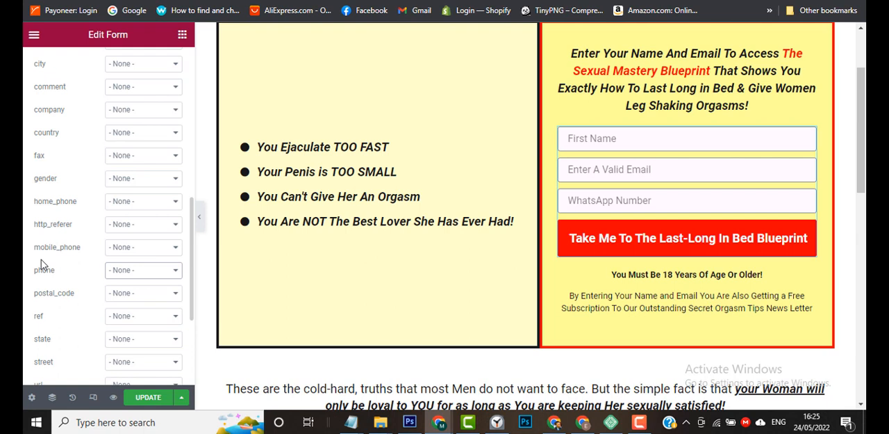
pyautogui.scroll(2, 40, 264)
pyautogui.scroll(-1, 41, 264)
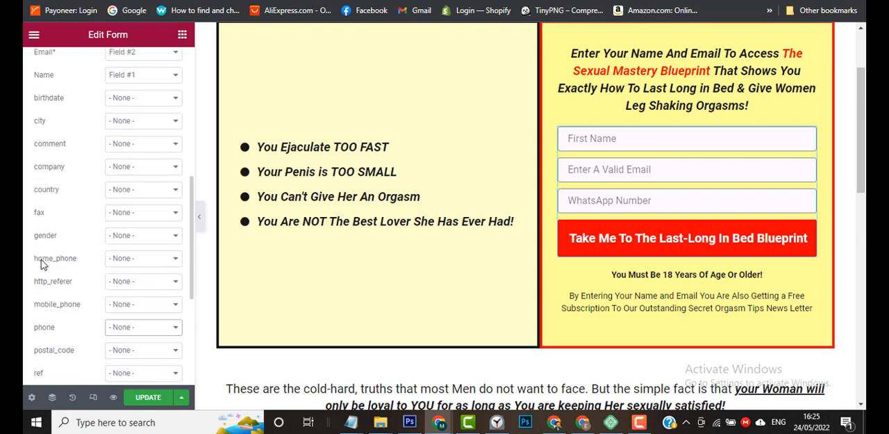
pyautogui.click(138, 330)
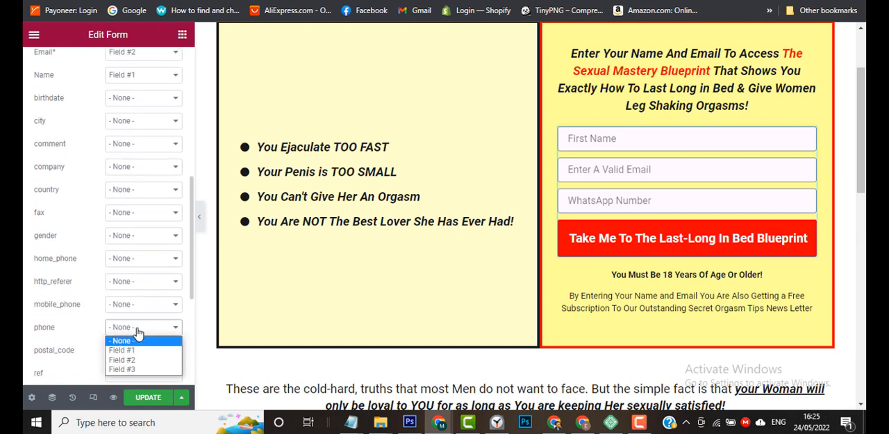
pyautogui.click(122, 368)
# Change the type of the form's WhatsApp Number field, Item #3, to Text.
pyautogui.scroll(1, 70, 320)
pyautogui.scroll(2, 67, 320)
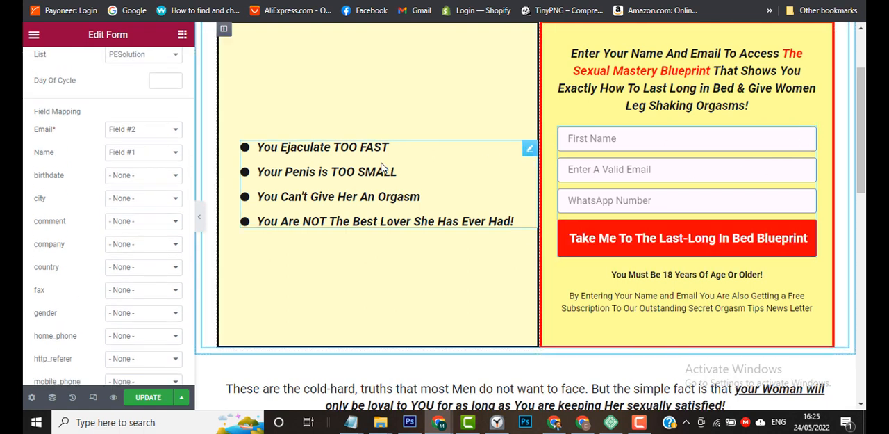
pyautogui.scroll(5, 90, 173)
pyautogui.scroll(1, 52, 119)
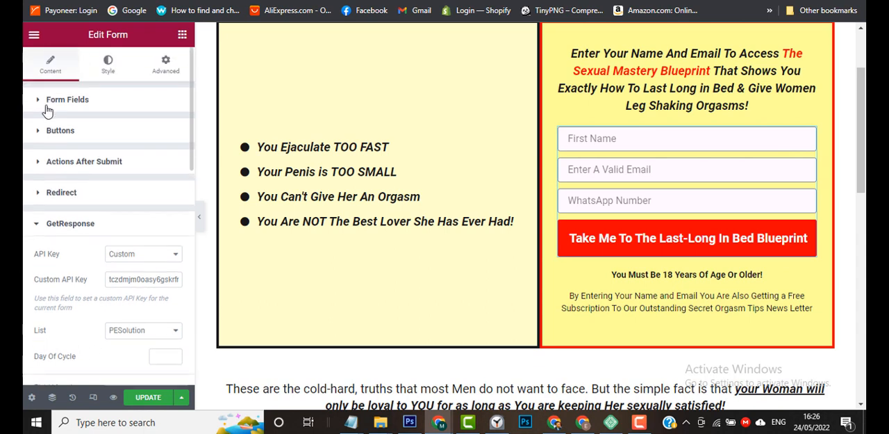
pyautogui.click(61, 100)
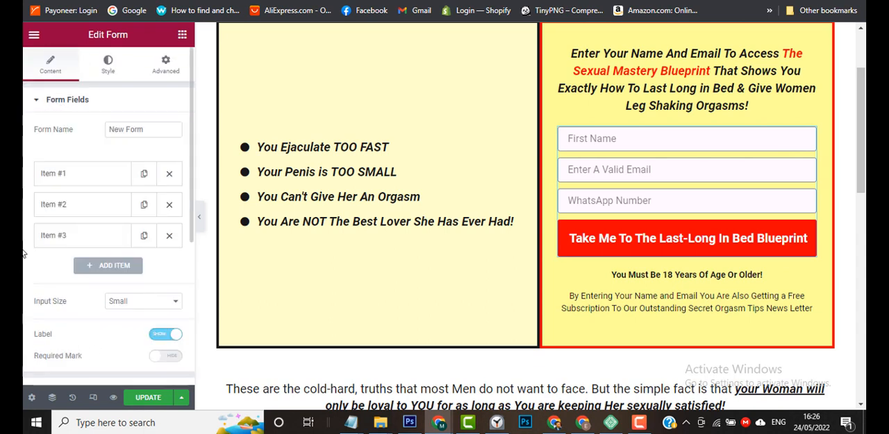
pyautogui.scroll(-2, 86, 260)
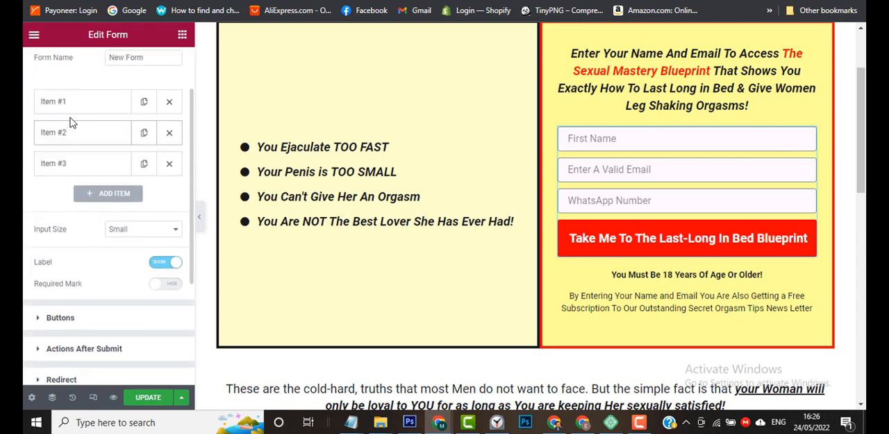
pyautogui.click(58, 167)
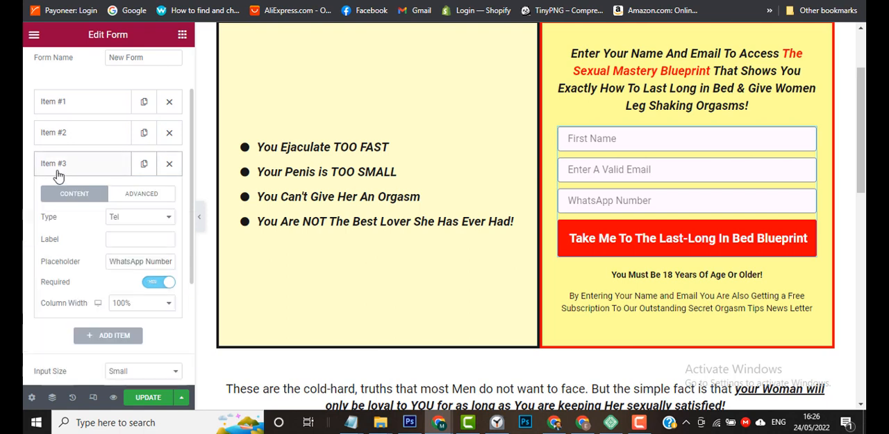
pyautogui.click(139, 218)
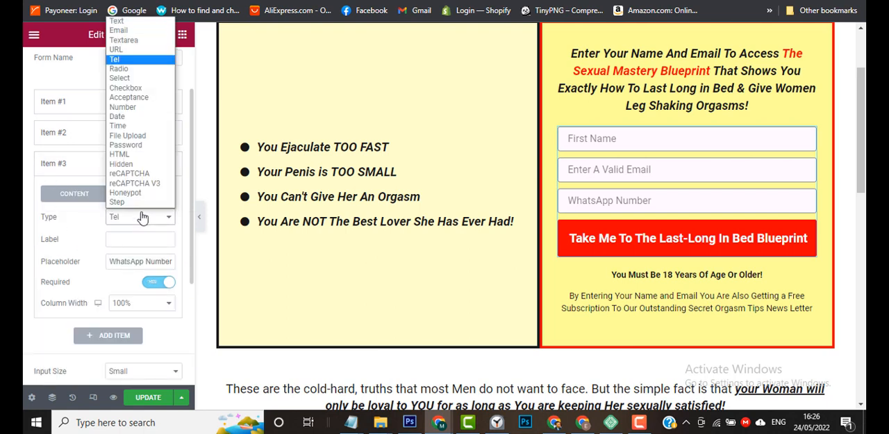
pyautogui.click(139, 22)
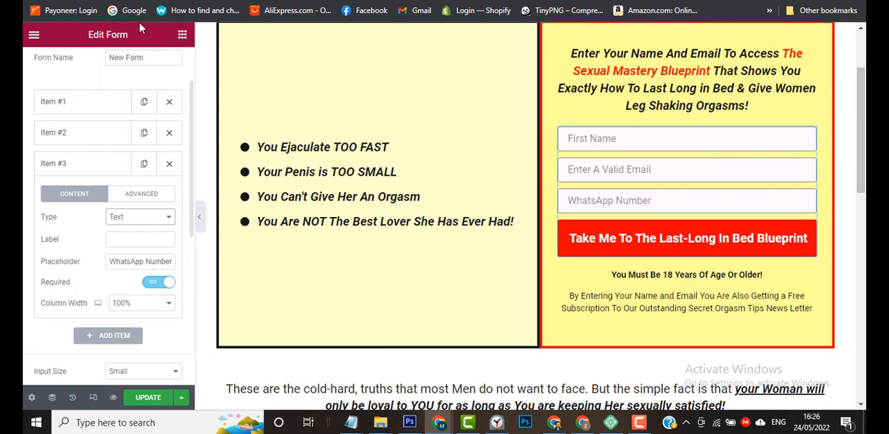
# Update the landing page and reload its preview with the changed form.
pyautogui.click(145, 397)
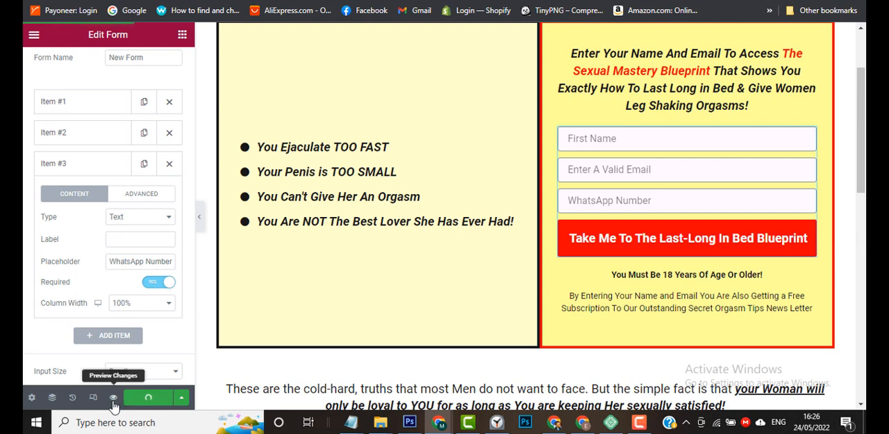
pyautogui.click(113, 396)
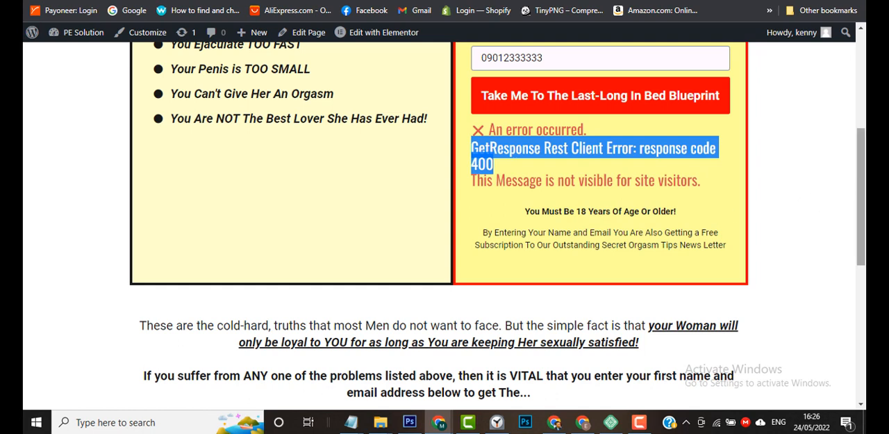
pyautogui.press('F5')
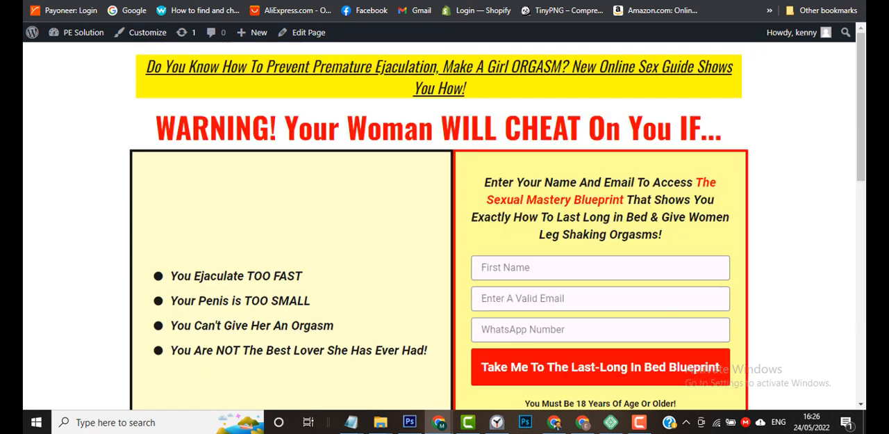
# Enter the first name and e-mail in the reloaded sign-up form.
pyautogui.click(567, 268)
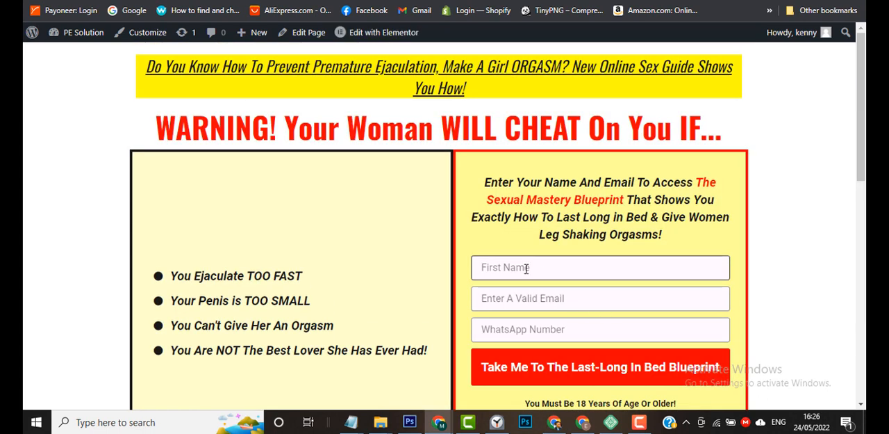
pyautogui.write('Kenny')
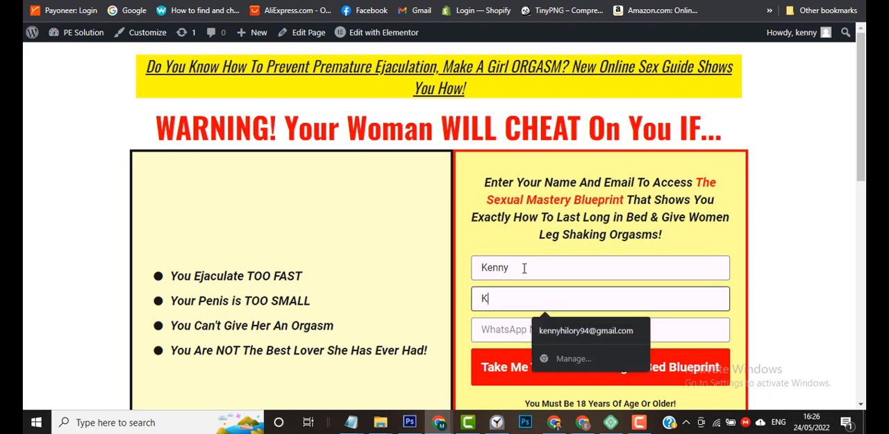
pyautogui.click(542, 328)
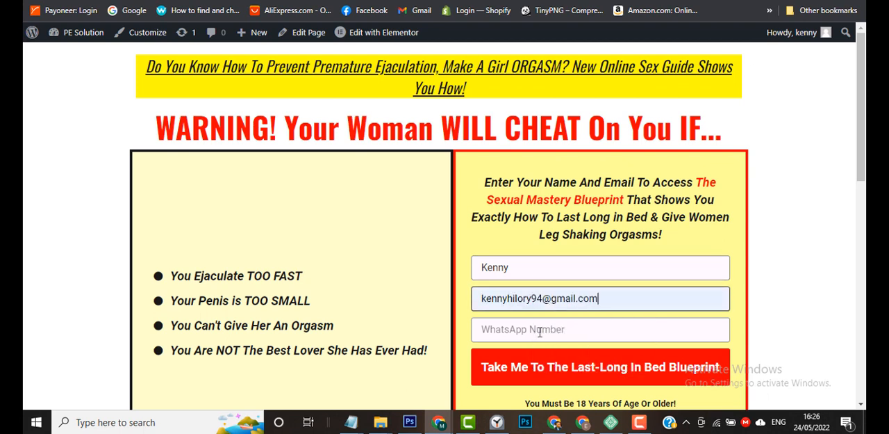
# Enter a test WhatsApp number, submit the form and check the message beneath the submit button.
pyautogui.click(537, 332)
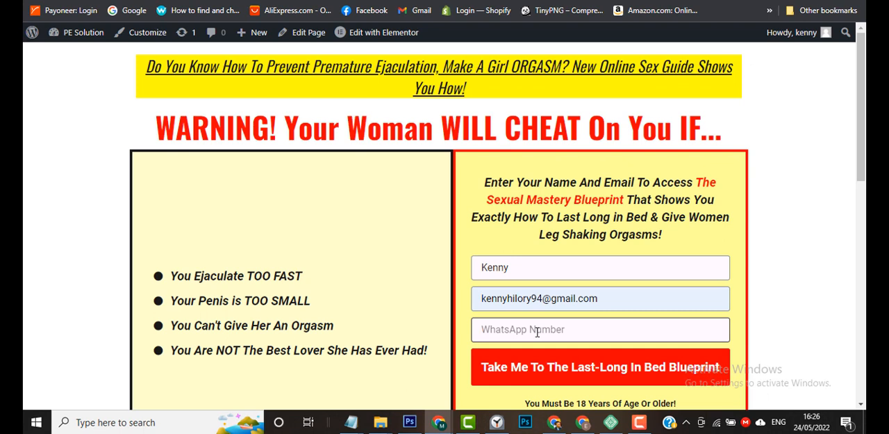
pyautogui.write('08133333333')
pyautogui.click(605, 357)
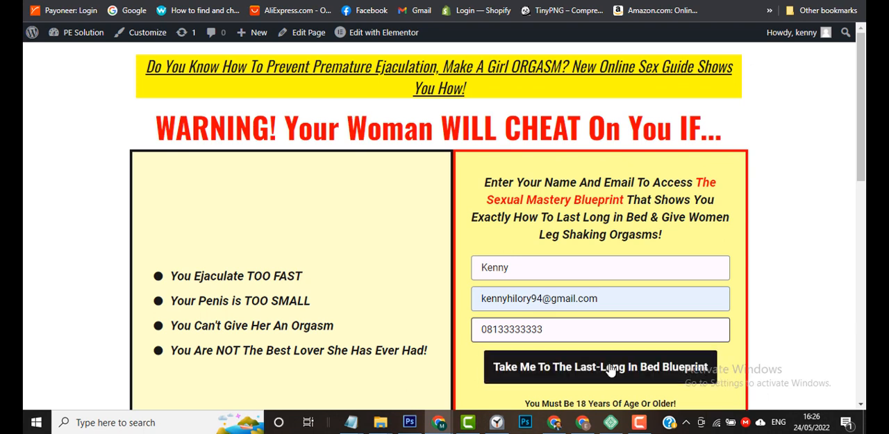
pyautogui.scroll(-1, 815, 319)
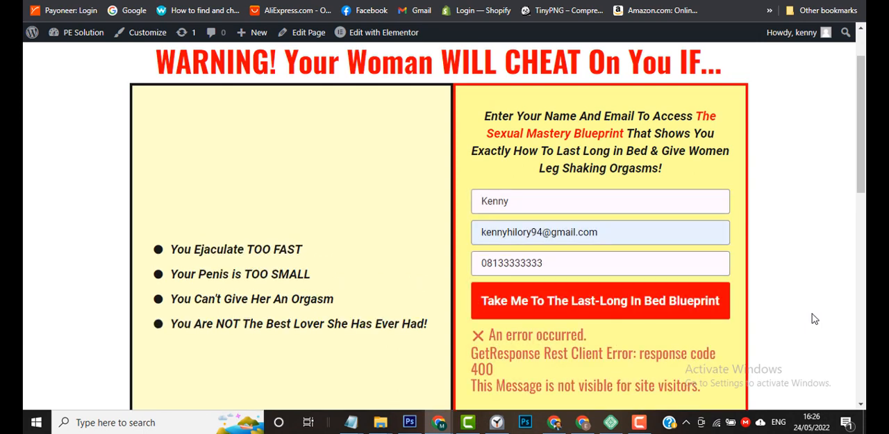
pyautogui.scroll(-1, 815, 318)
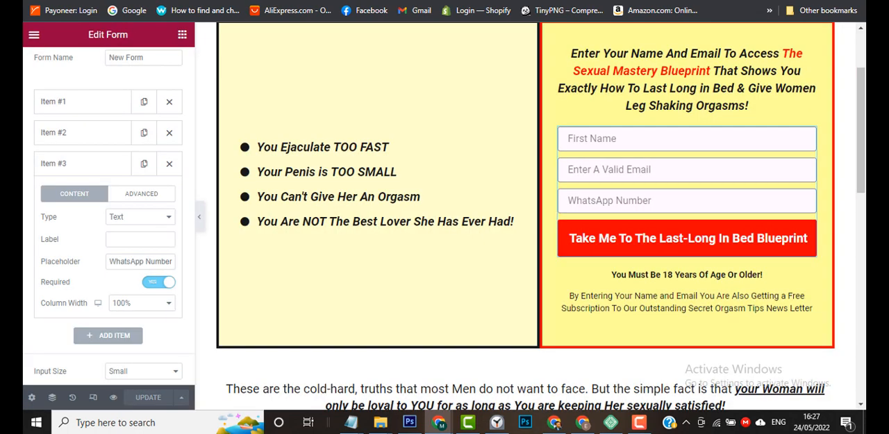
# Check the content settings of the First Name, e-mail and WhatsApp Number items in the editor's form fields.
pyautogui.click(83, 105)
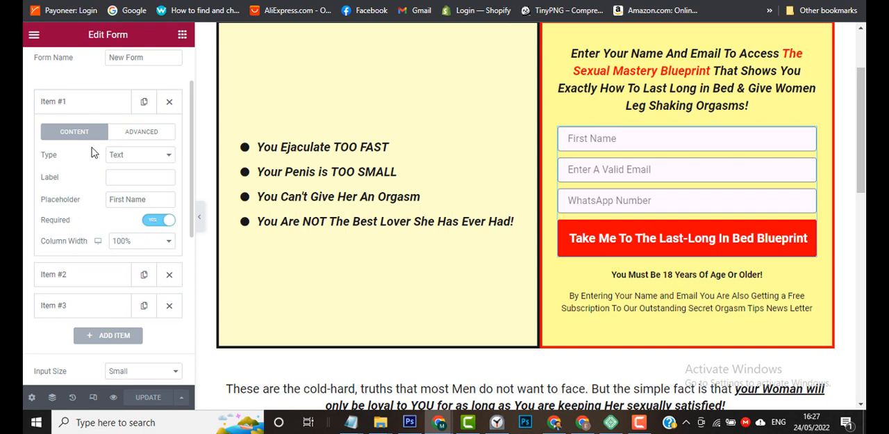
pyautogui.click(82, 107)
pyautogui.click(76, 136)
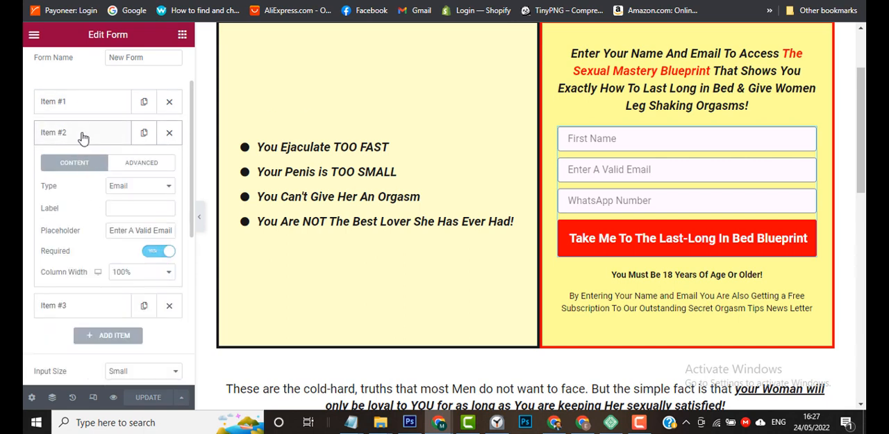
pyautogui.click(83, 137)
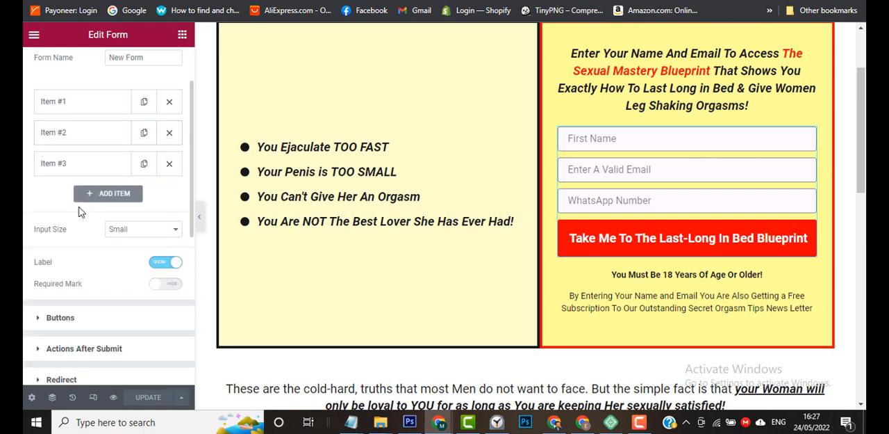
pyautogui.click(73, 169)
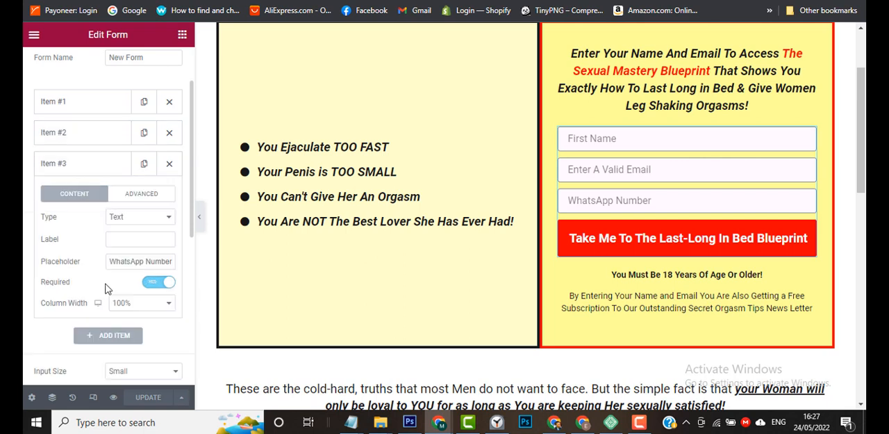
# Set the phone field mapping in the form's GetResponse settings to None and update the landing page.
pyautogui.click(81, 167)
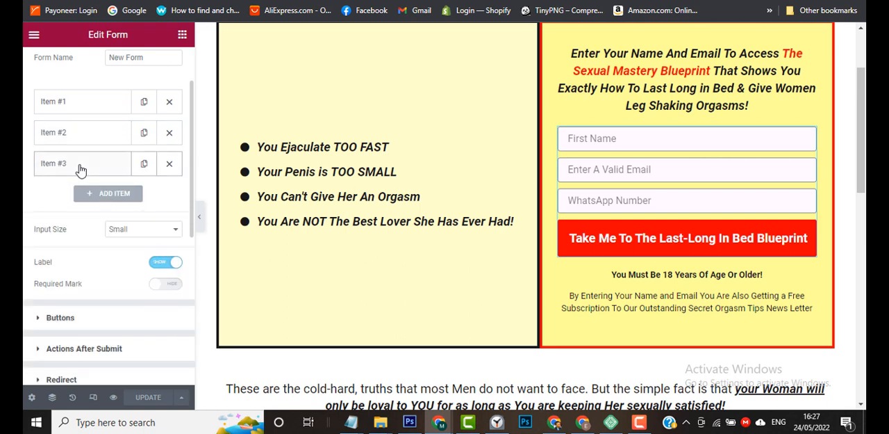
pyautogui.scroll(-1, 25, 302)
pyautogui.scroll(-1, 24, 302)
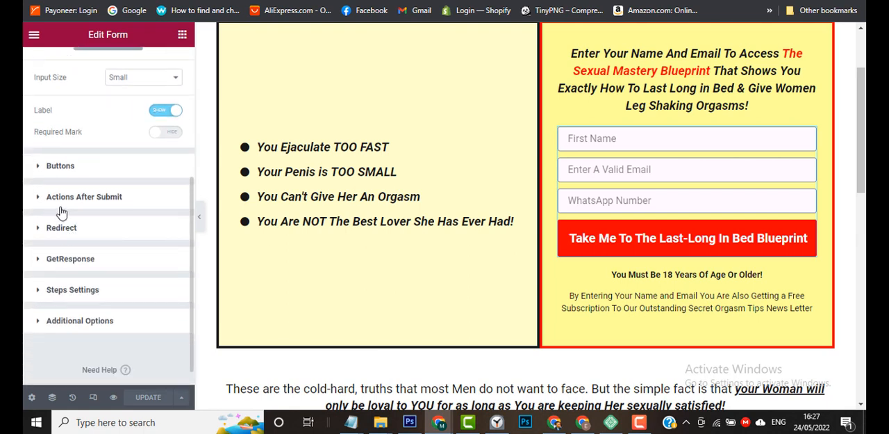
pyautogui.click(50, 235)
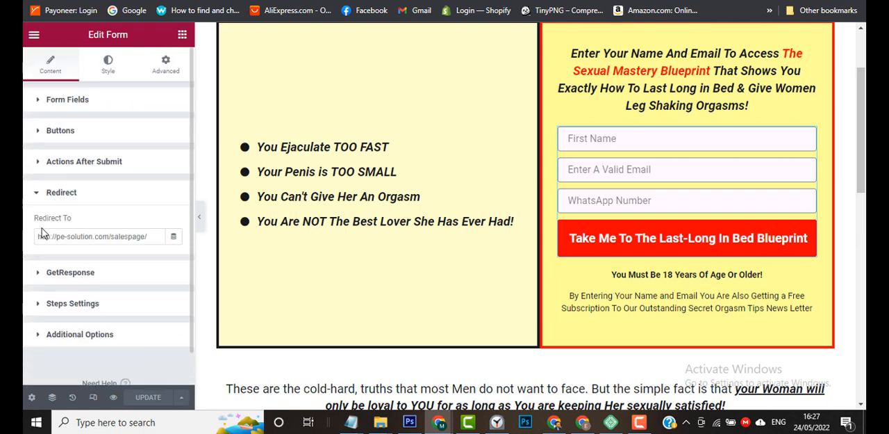
pyautogui.click(50, 276)
pyautogui.scroll(-6, 69, 331)
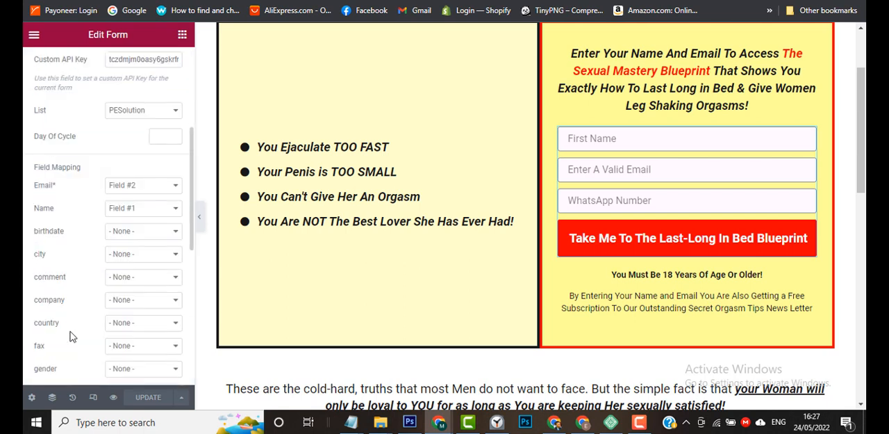
pyautogui.scroll(-3, 69, 332)
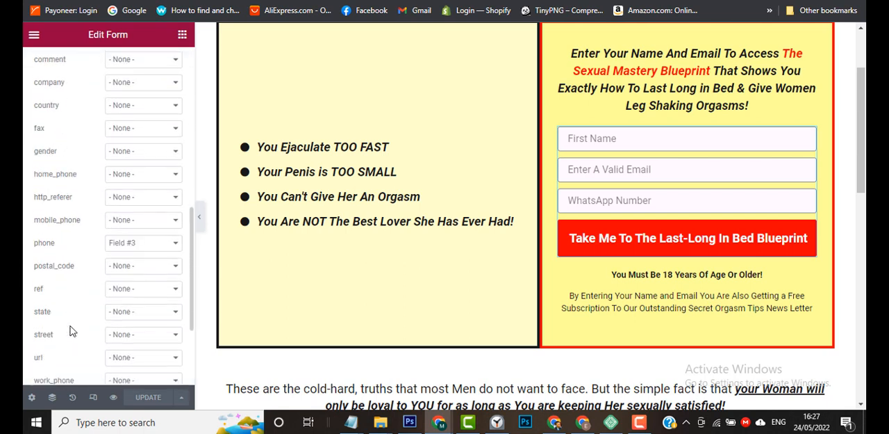
pyautogui.click(144, 184)
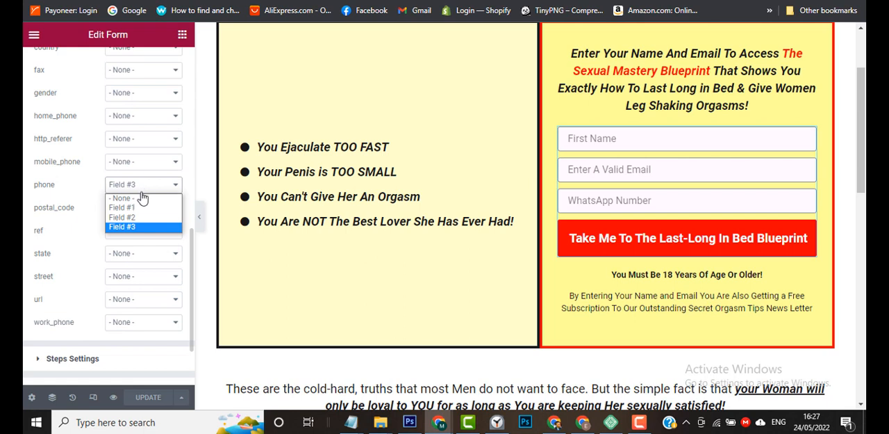
pyautogui.click(140, 196)
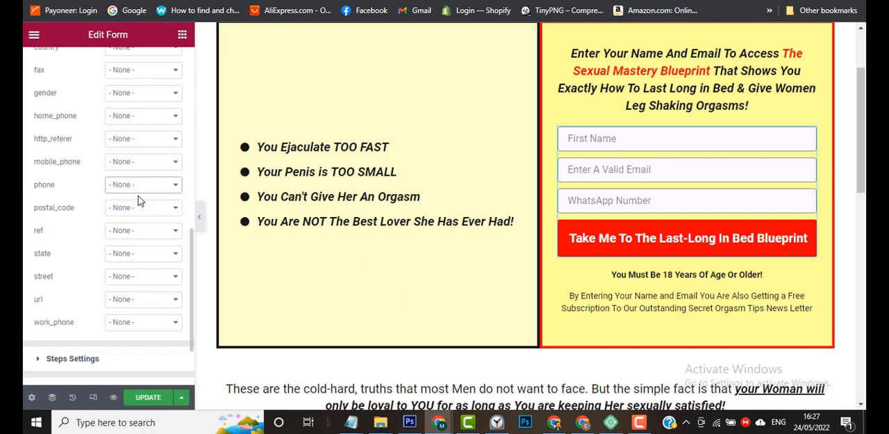
pyautogui.click(155, 402)
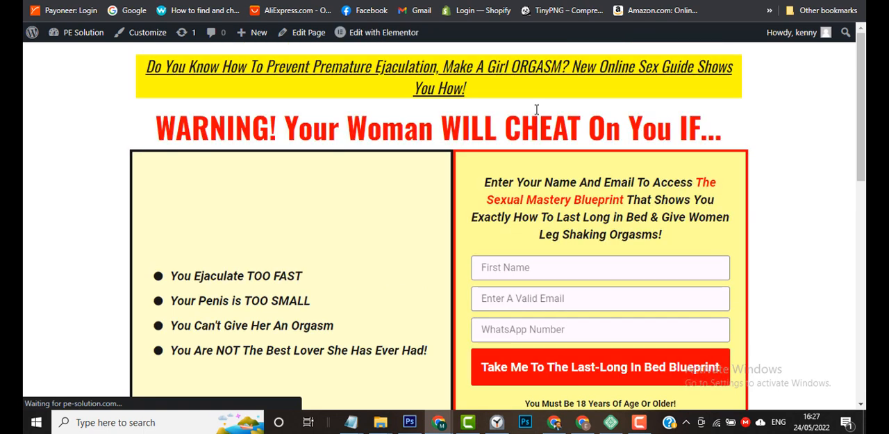
# Fill in the previewed sign-up form with the first name, the e-mail and a test WhatsApp number.
pyautogui.click(524, 267)
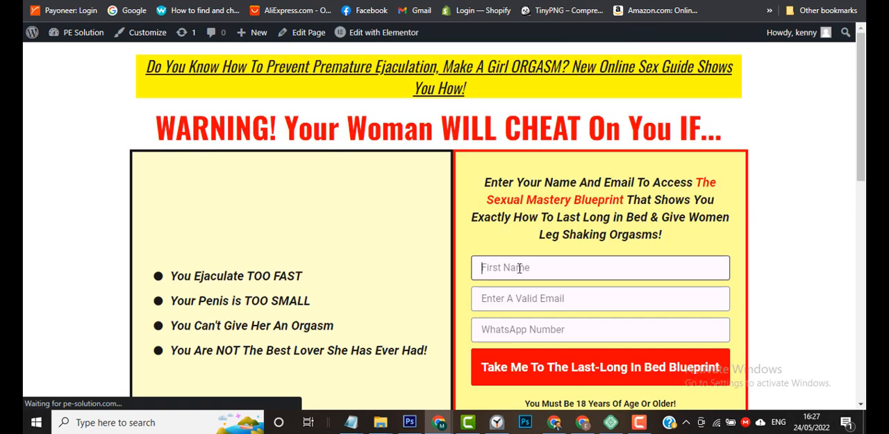
pyautogui.write('kenny')
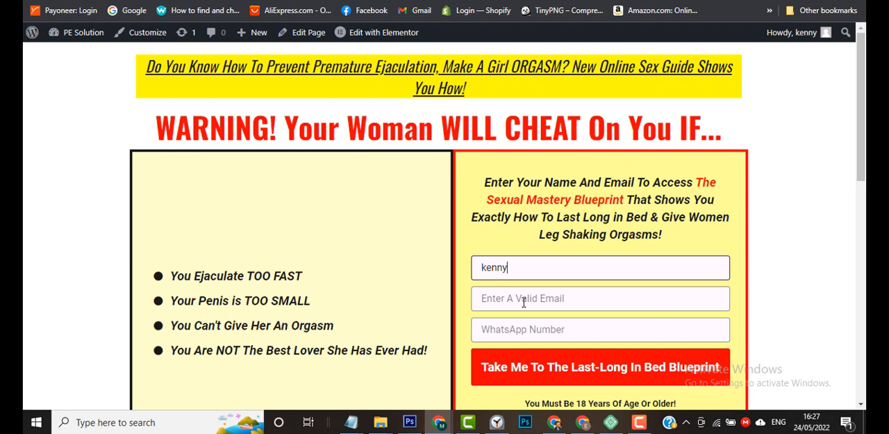
pyautogui.click(523, 298)
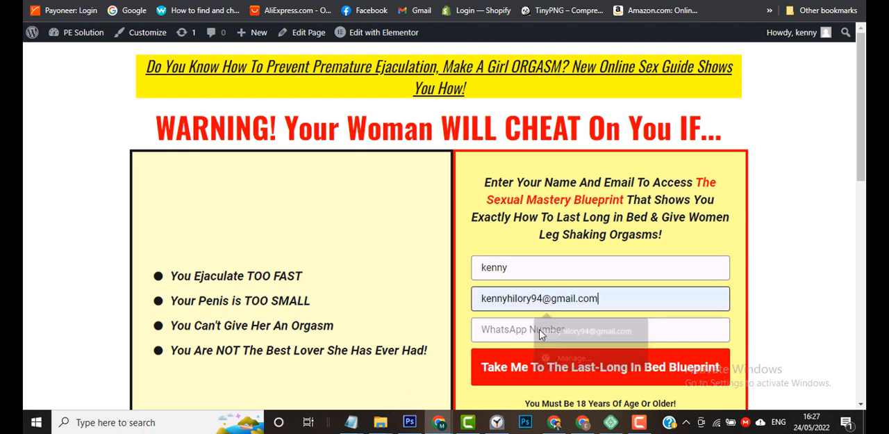
pyautogui.click(535, 330)
pyautogui.click(524, 329)
pyautogui.write('08133333333')
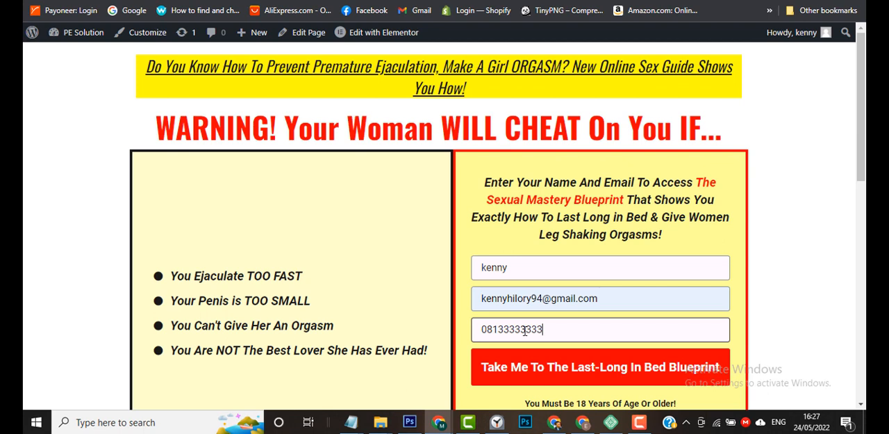
# Submit the sign-up form, view the sales page it redirects to and return to the landing page.
pyautogui.click(514, 365)
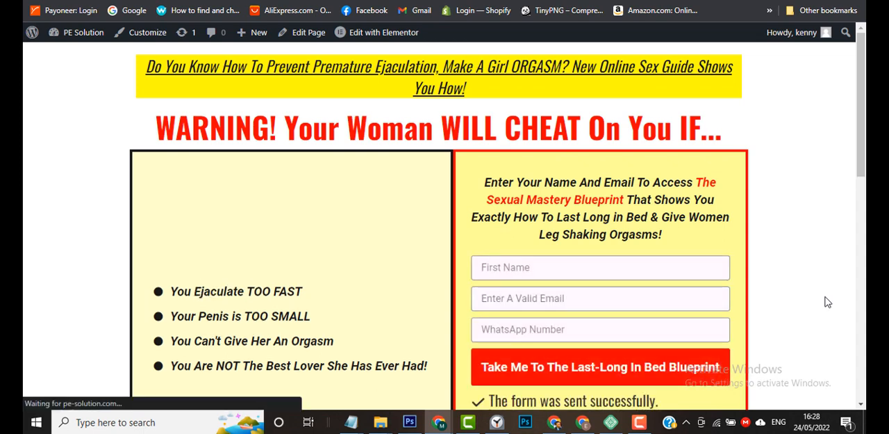
pyautogui.scroll(-2, 827, 302)
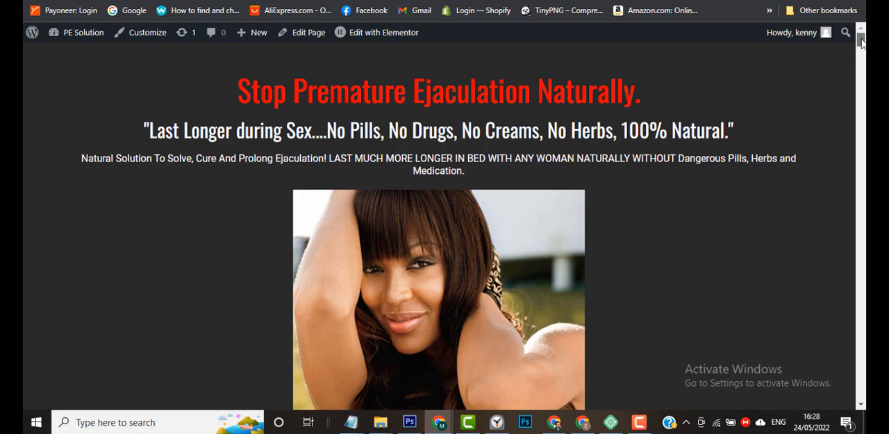
pyautogui.moveTo(861, 38)
pyautogui.mouseDown()
pyautogui.moveTo(860, 391)
pyautogui.moveTo(861, 38)
pyautogui.mouseUp()
pyautogui.click(35, 1)
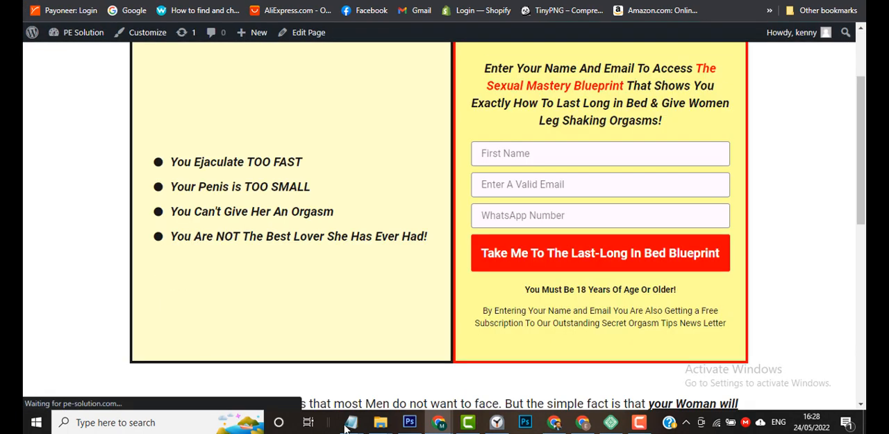
# Switch to the Notepad note titled "how to create an opt in page on wordpress" and return to the landing page.
pyautogui.moveTo(352, 426)
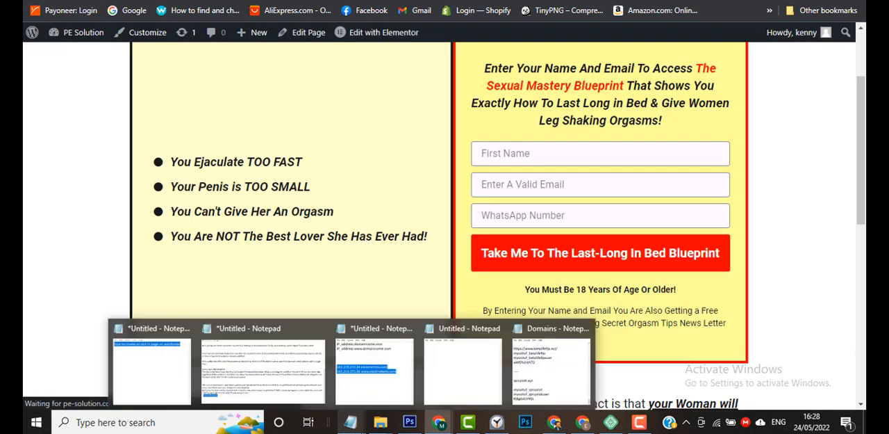
pyautogui.moveTo(361, 373)
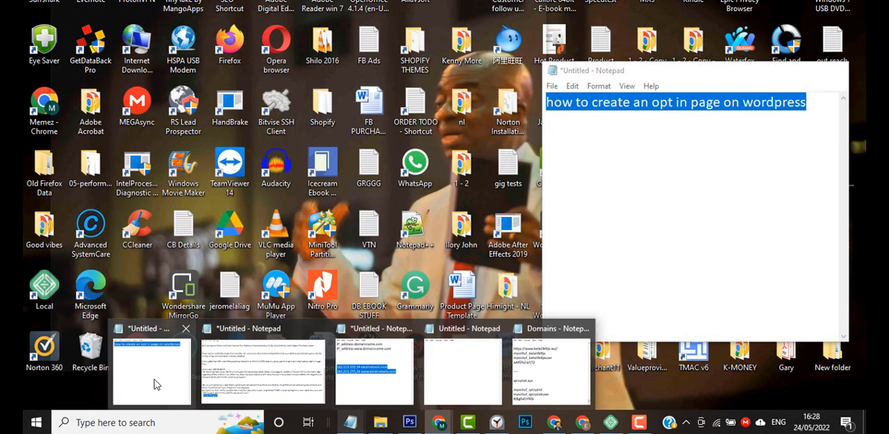
pyautogui.click(156, 372)
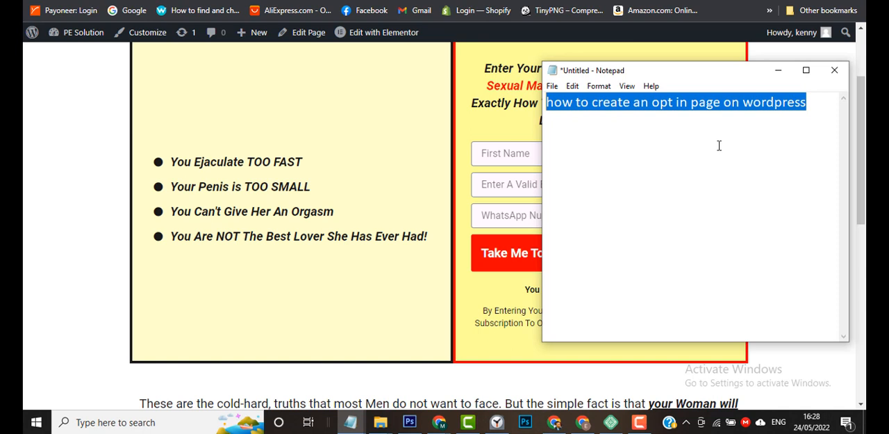
pyautogui.click(235, 233)
pyautogui.scroll(2, 235, 234)
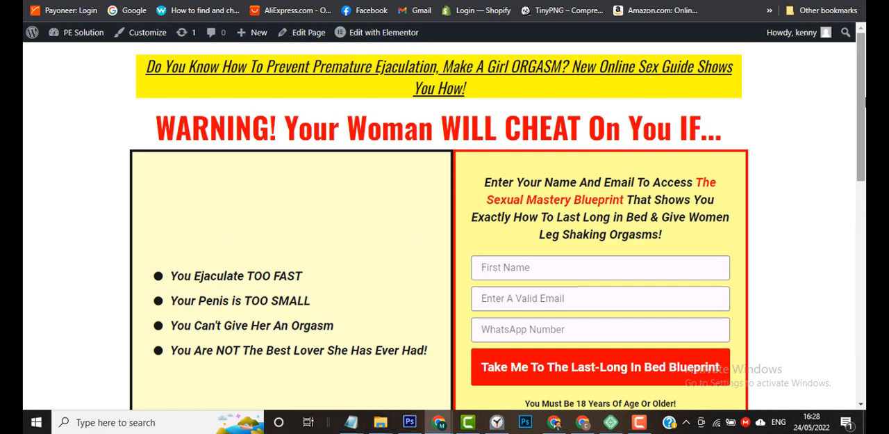
pyautogui.moveTo(865, 102); pyautogui.dragTo(861, 84)
pyautogui.moveTo(862, 81)
pyautogui.mouseDown()
pyautogui.moveTo(862, 278)
pyautogui.moveTo(864, 76)
pyautogui.mouseUp()
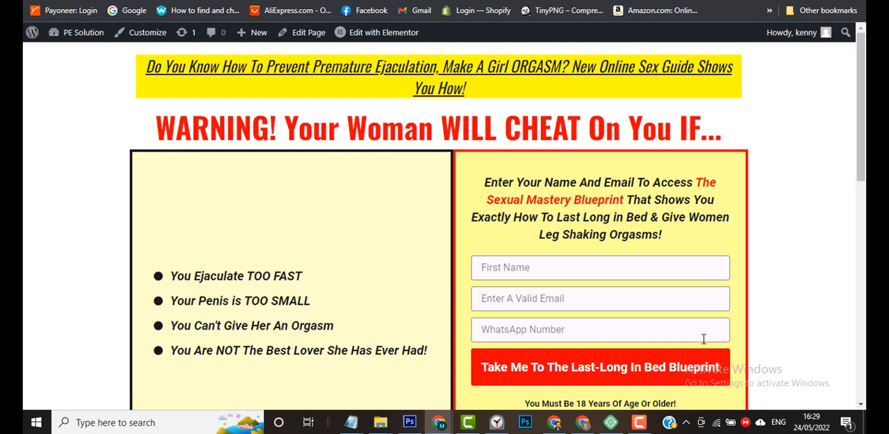
pyautogui.click(640, 426)
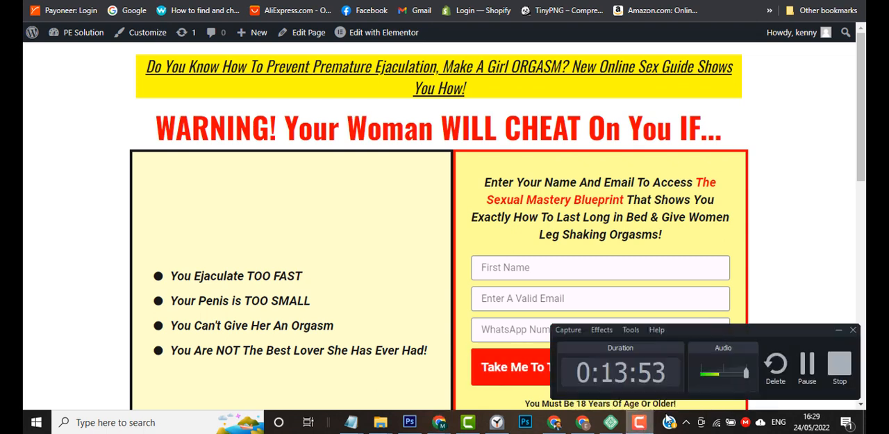